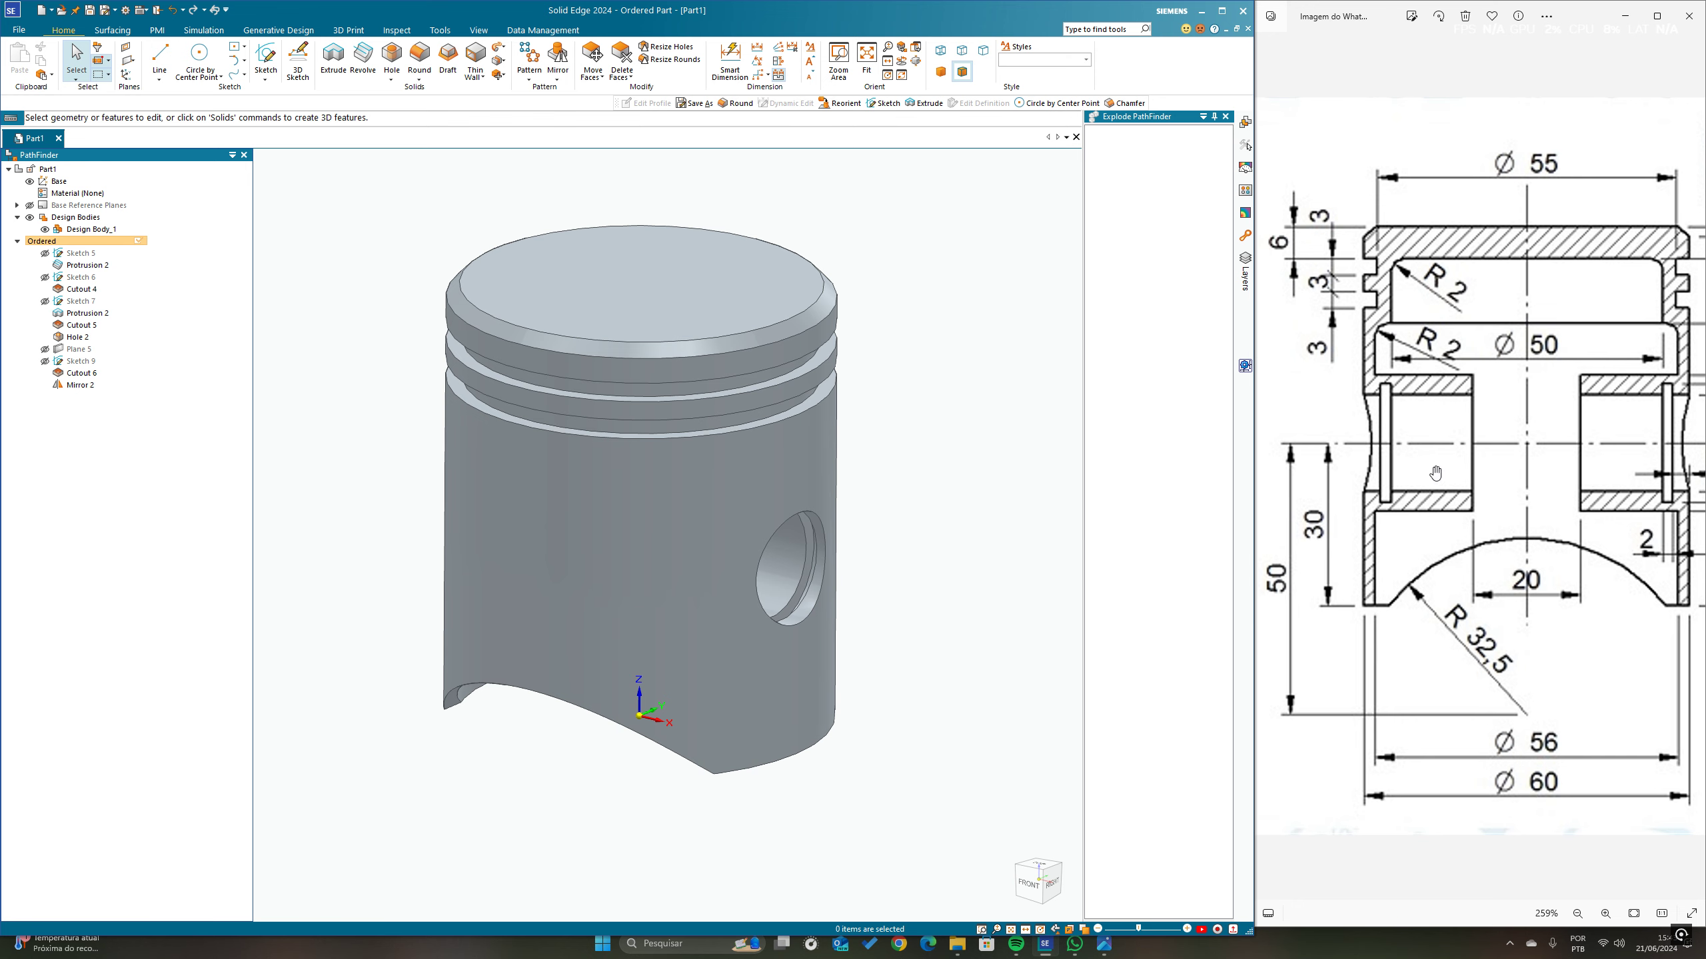
Step: Review the piston's dimensioned section drawing and rendered view against the existing solid model
left_click_drag(1619, 437, 886, 475)
left_click_drag(751, 476, 599, 481)
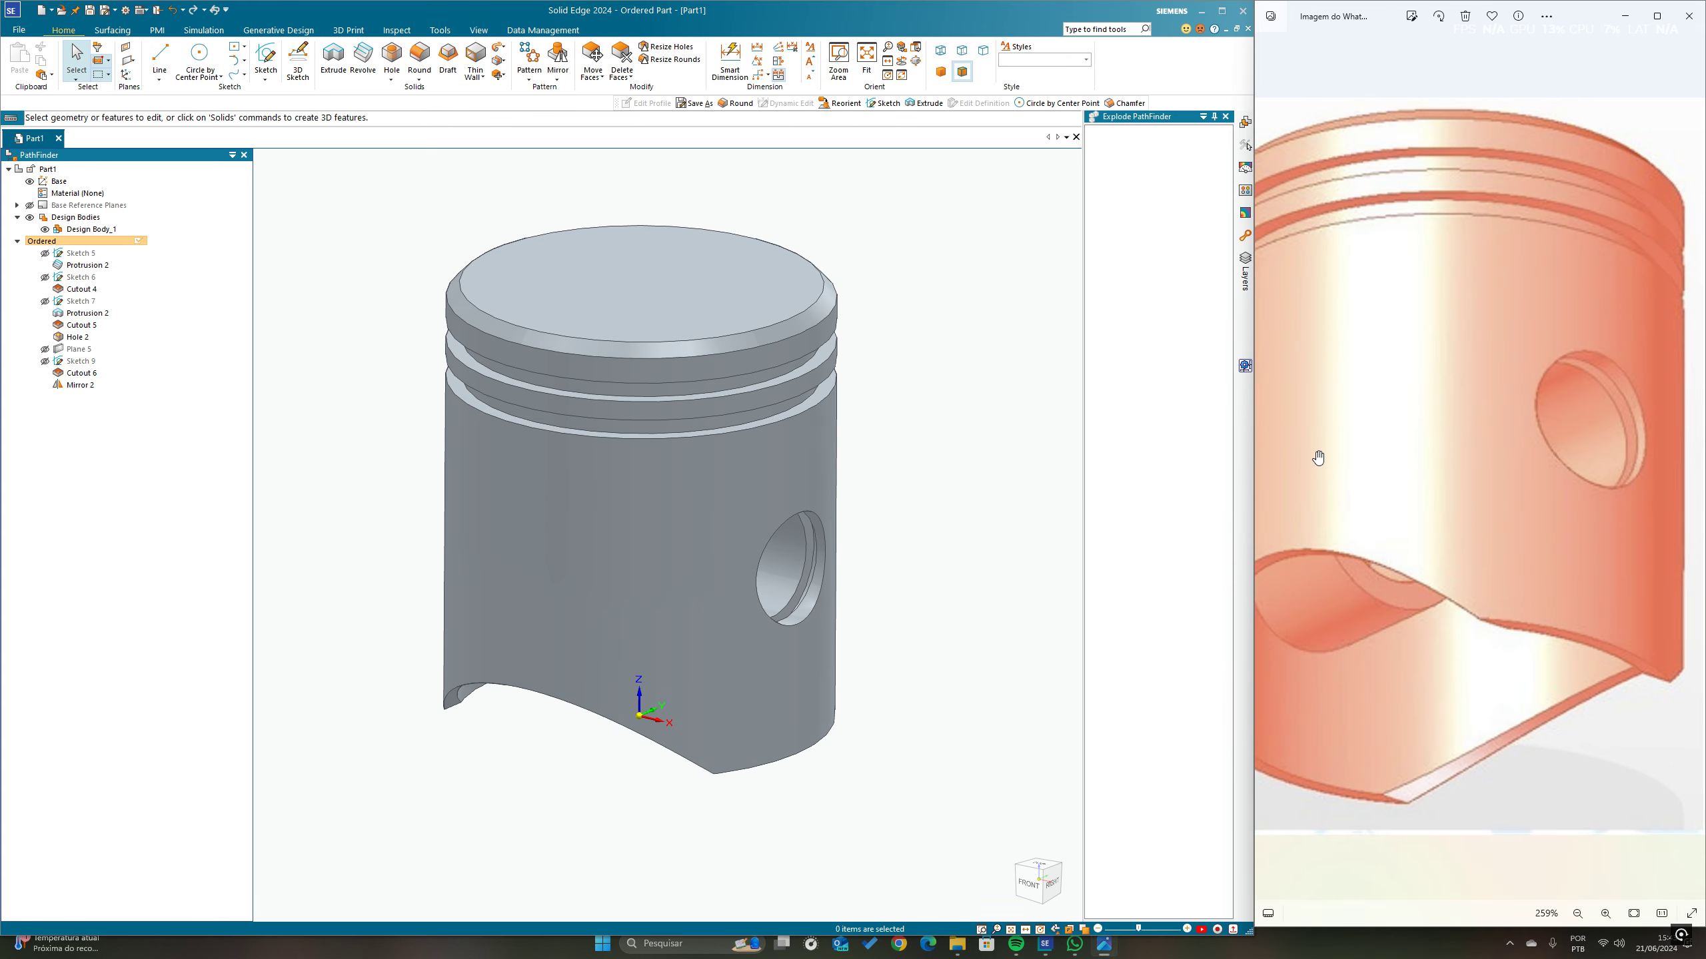
left_click_drag(1320, 457, 1694, 460)
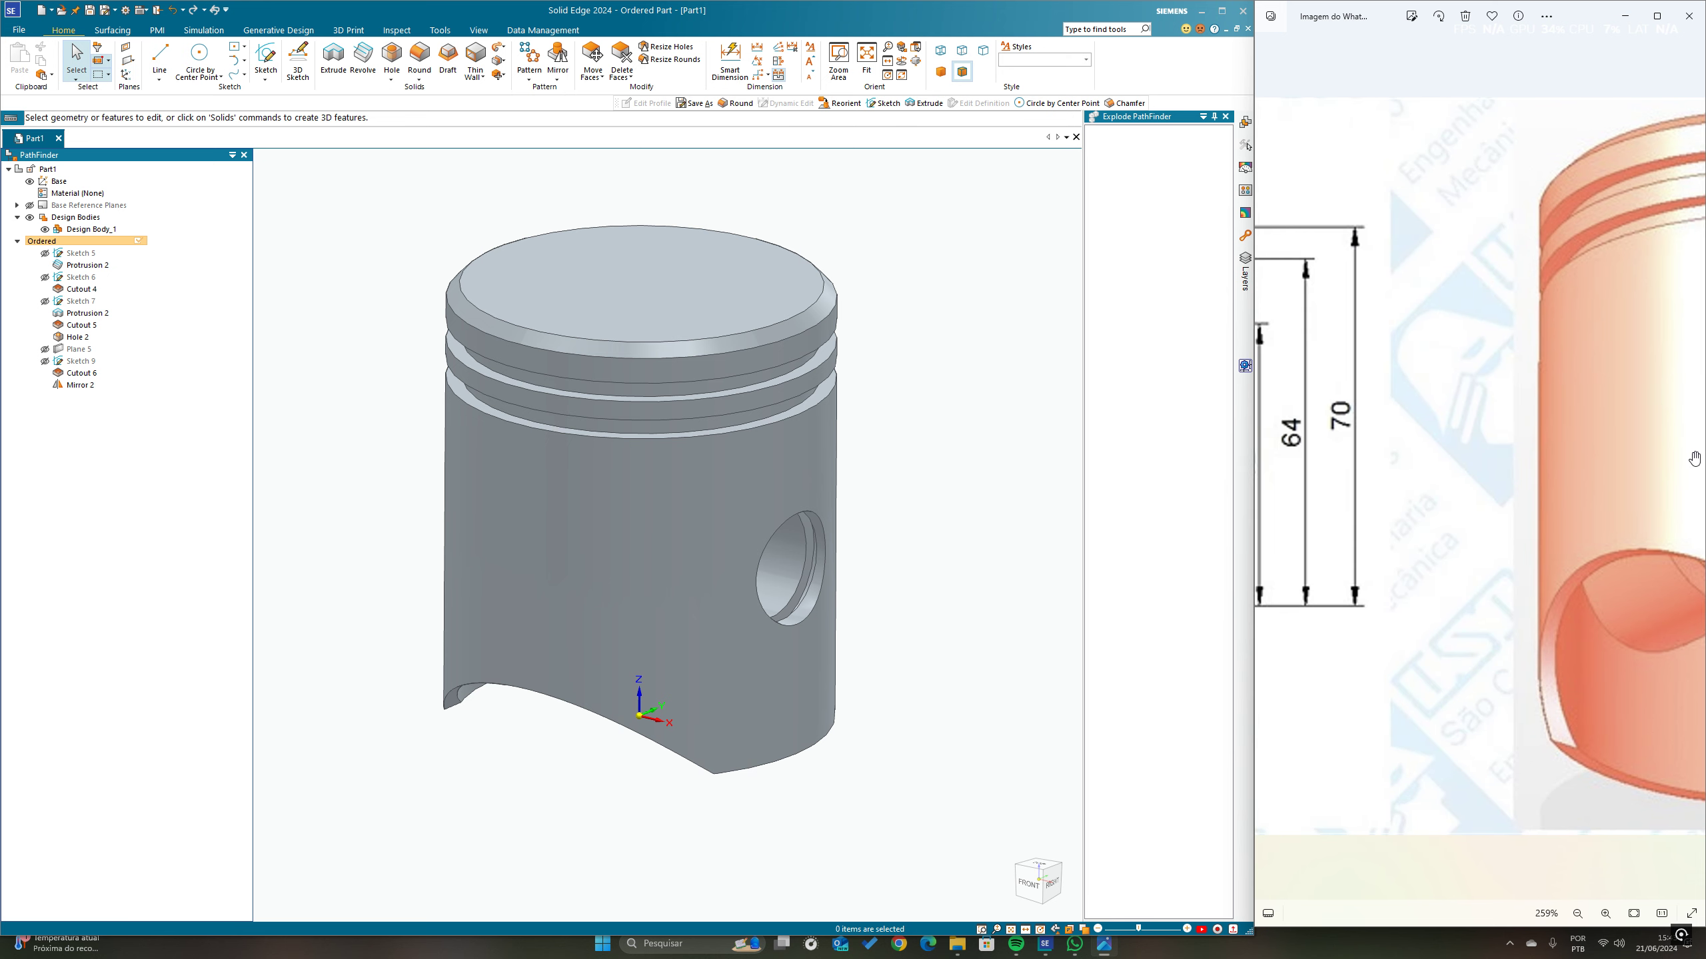
mouse_move(1368, 433)
left_mouse_down()
mouse_move(1691, 437)
mouse_move(1511, 428)
mouse_move(1600, 431)
left_mouse_up()
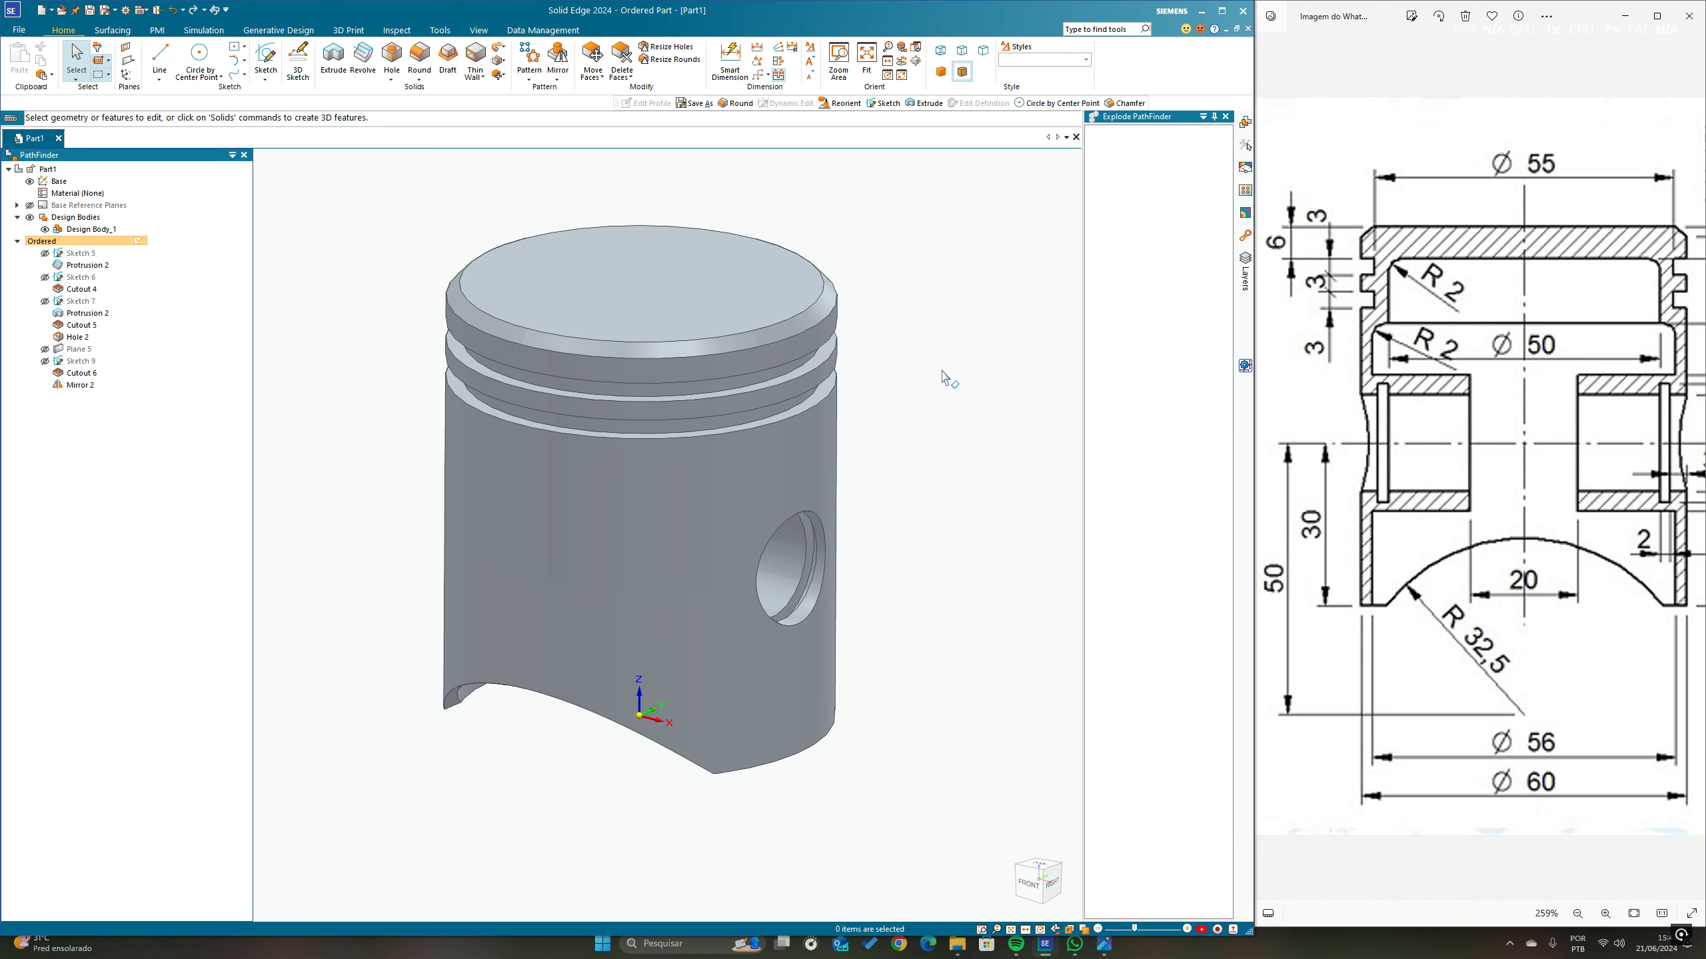
left_click_drag(322, 189, 418, 252)
middle_click_drag(916, 304, 944, 457)
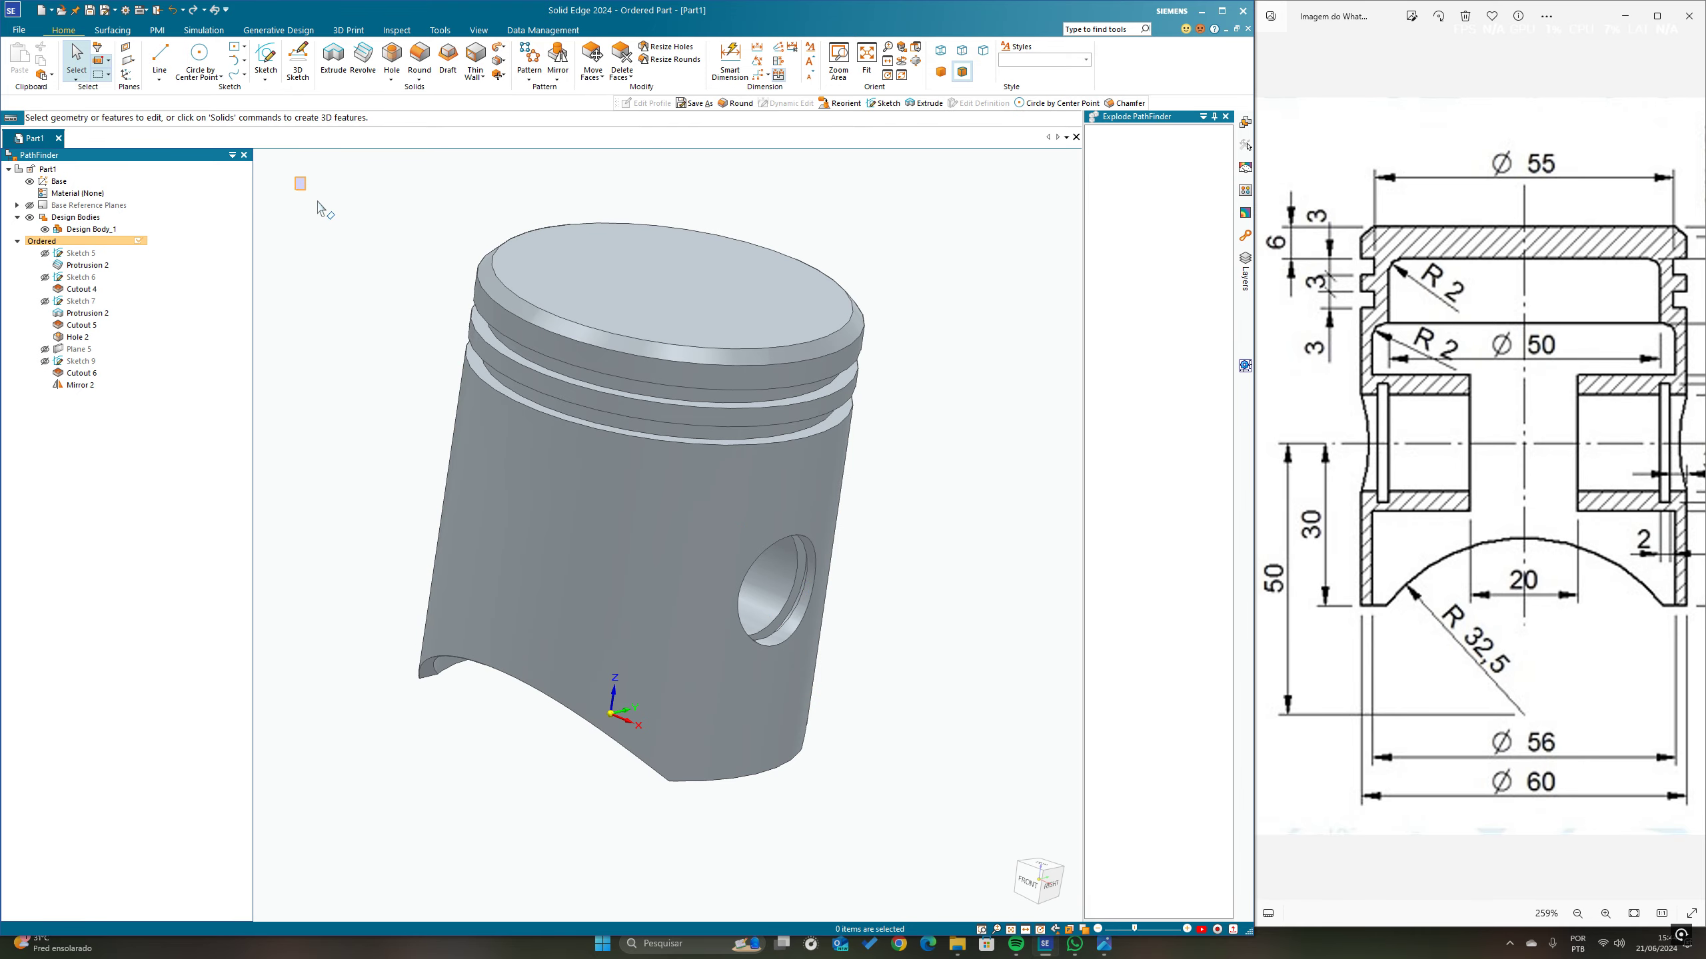
Step: Delete all existing piston features, sketches and the extra plane so that the part contains no modelled geometry
left_click_drag(295, 178, 1008, 863)
key("Delete")
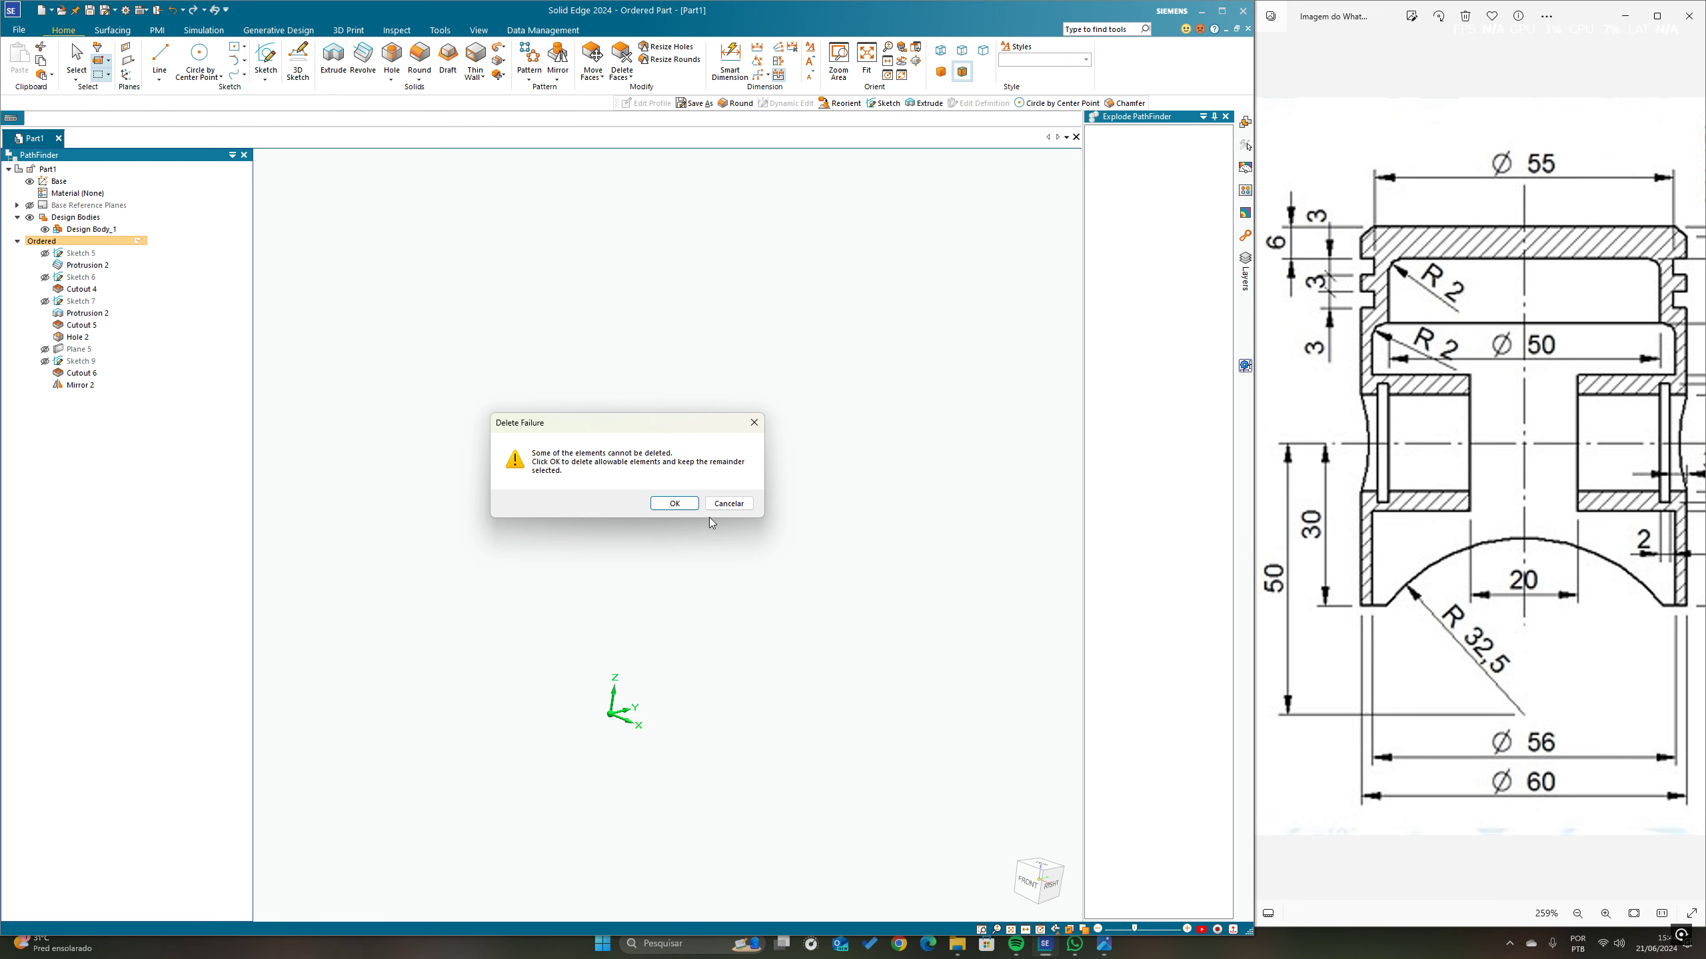
left_click(674, 503)
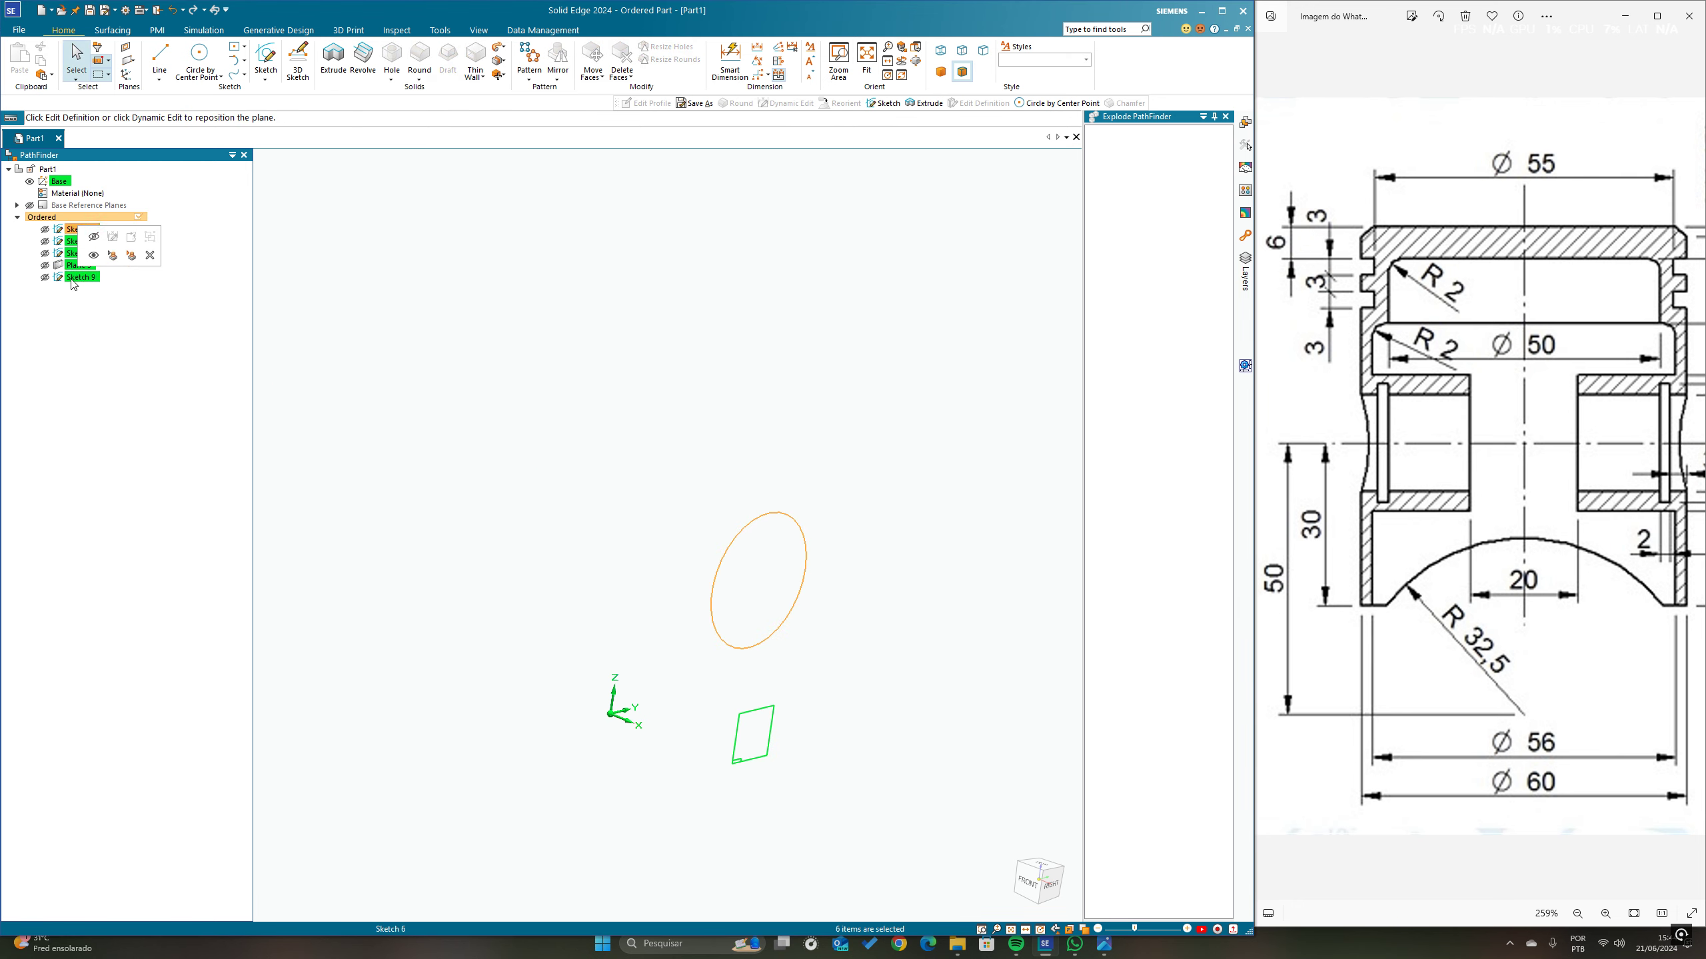
key("Delete")
left_click(675, 502)
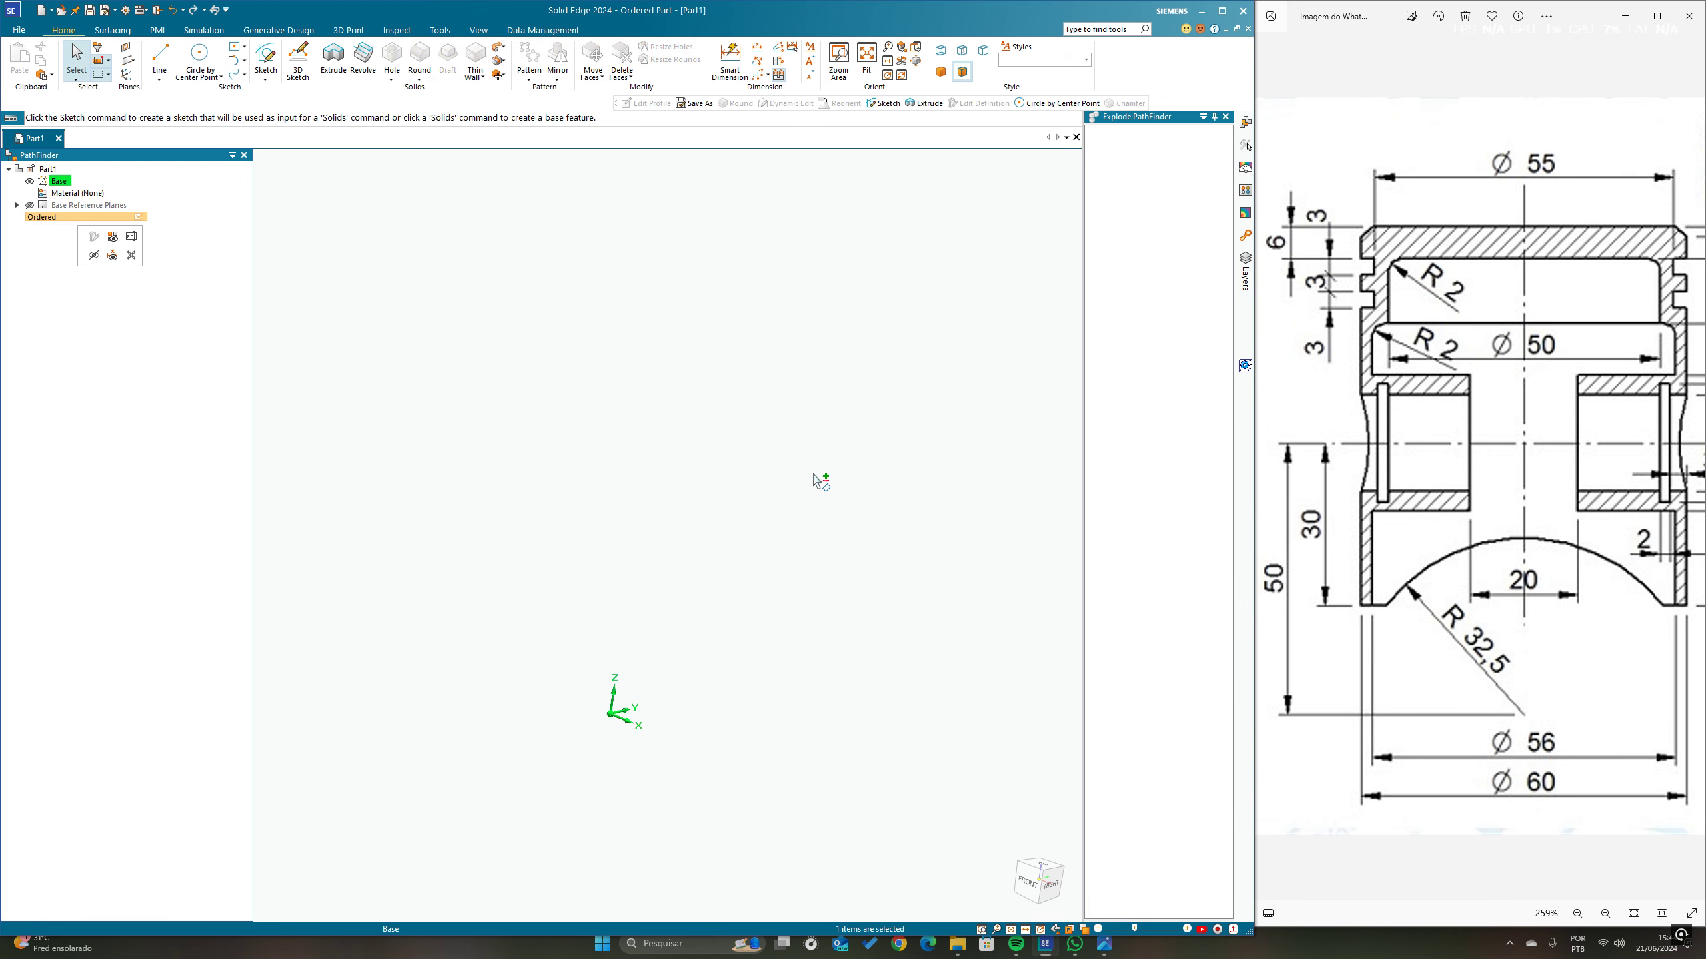
key("ctrl+i")
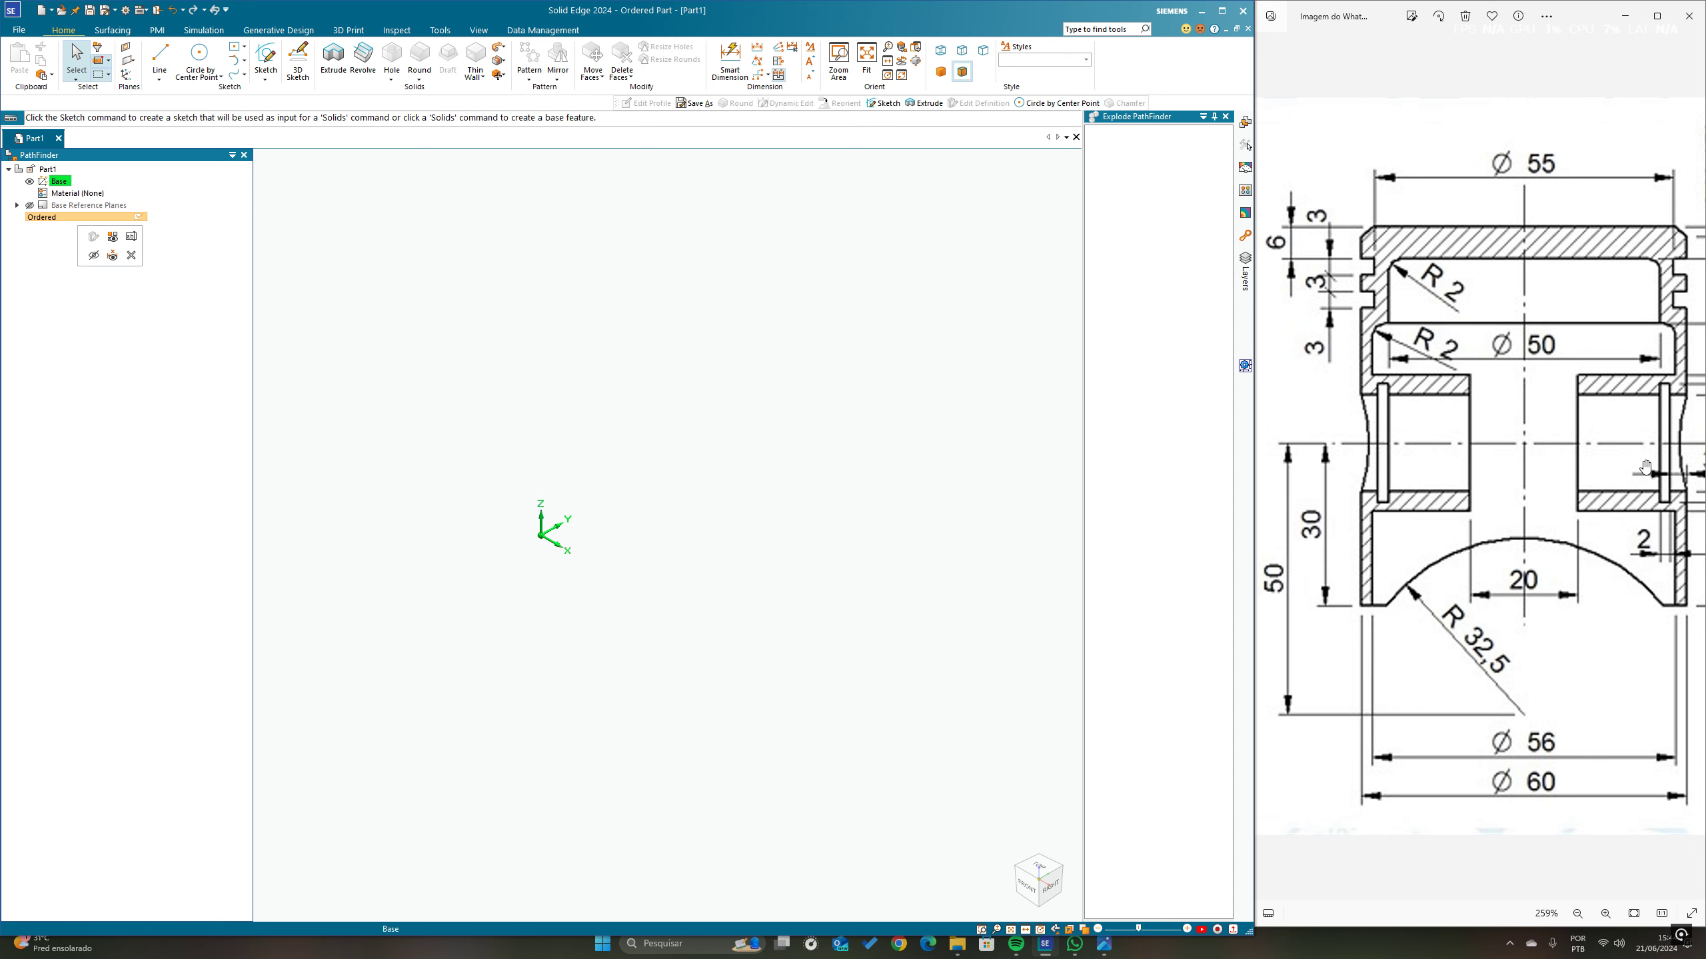
Step: Examine the reference drawing's rendered view and its diameter, height, groove and pin-hole dimensions
mouse_move(1661, 465)
left_mouse_down()
mouse_move(624, 495)
mouse_move(723, 499)
left_mouse_up()
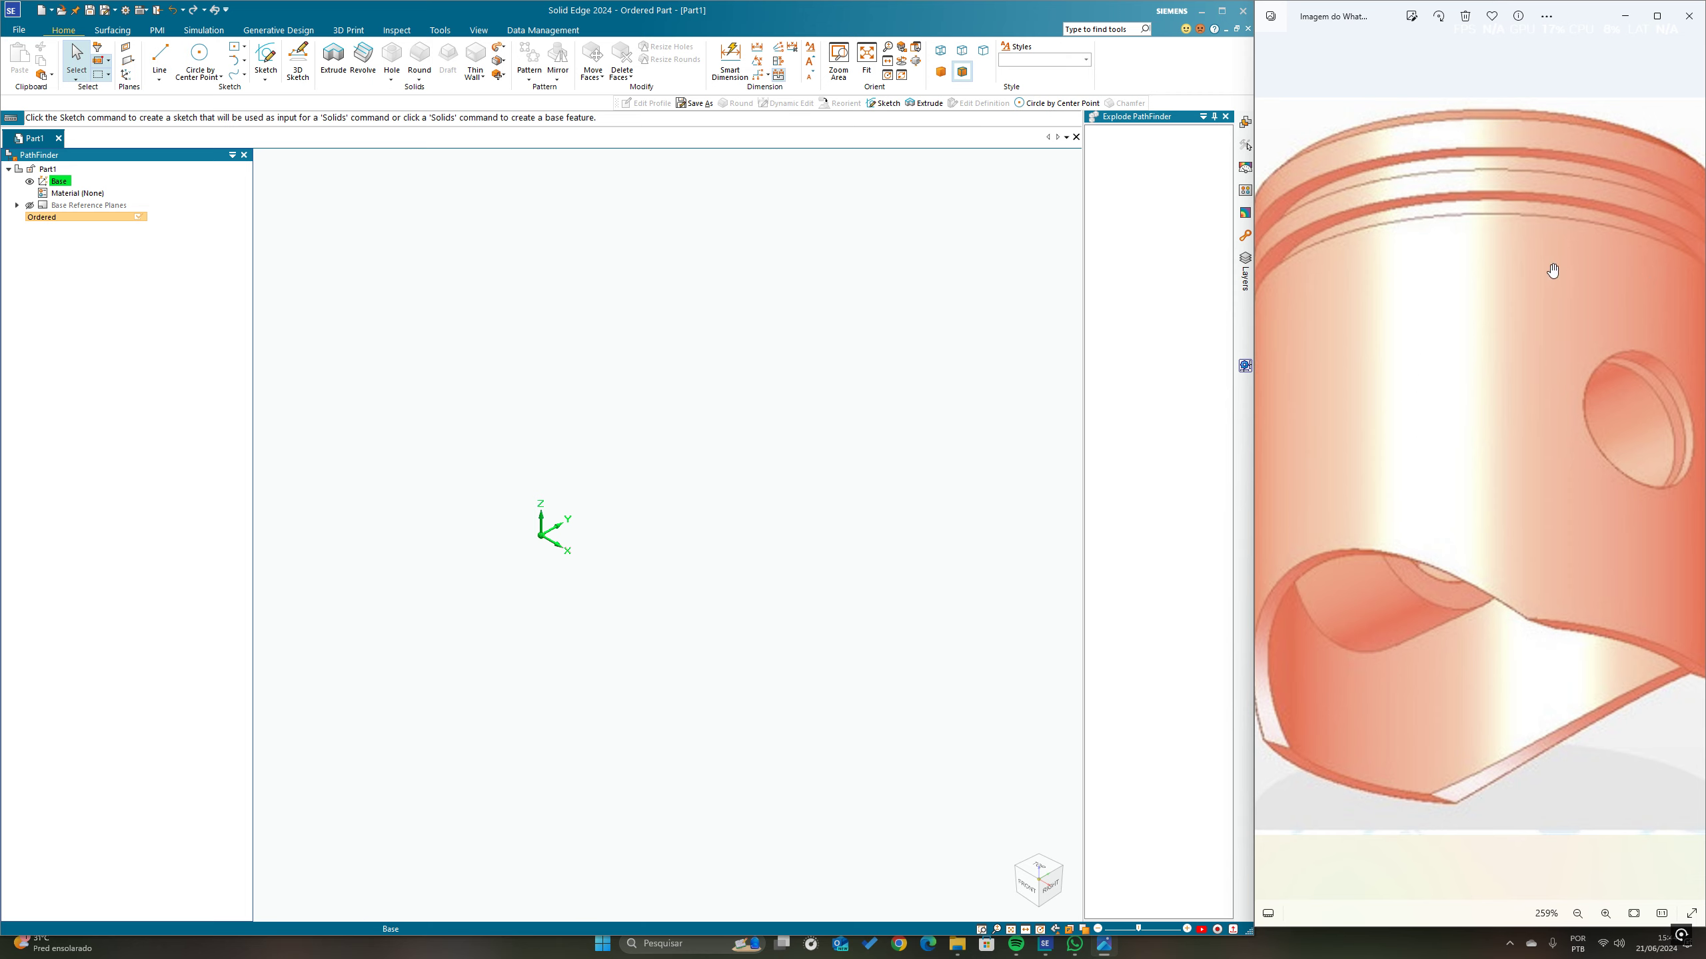
mouse_move(1397, 372)
left_mouse_down()
mouse_move(1462, 370)
mouse_move(1363, 373)
mouse_move(1689, 389)
mouse_move(1249, 408)
left_mouse_up()
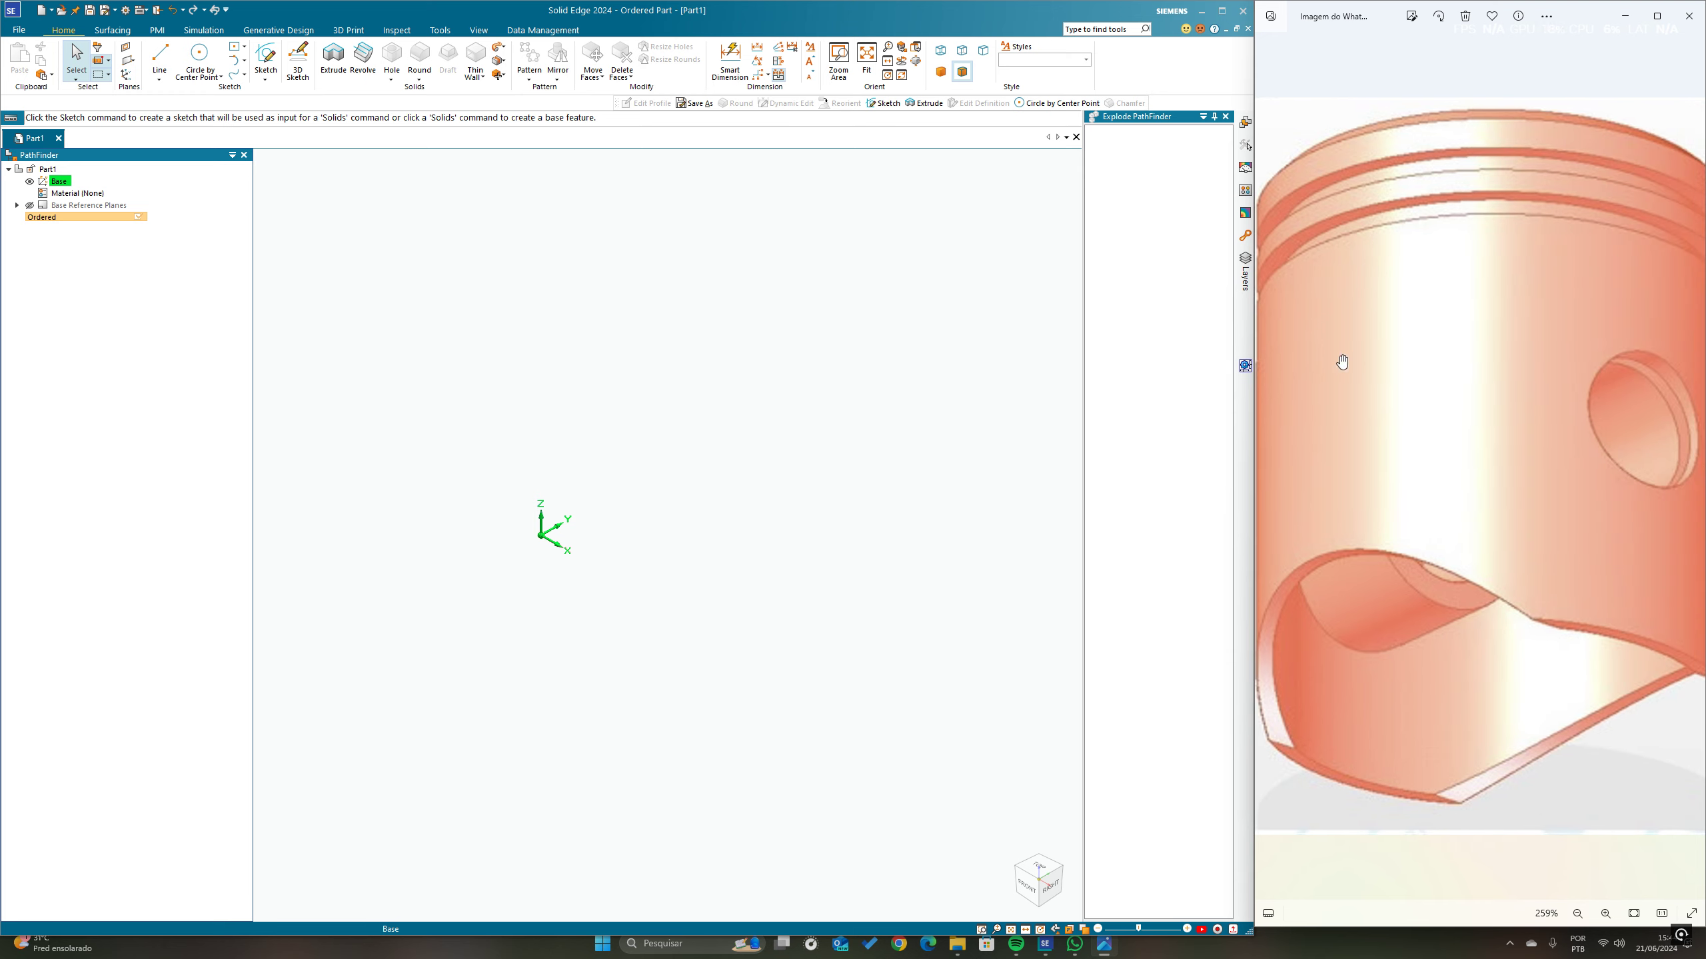
left_click_drag(1317, 363, 1605, 367)
mouse_move(1416, 405)
left_mouse_down()
mouse_move(1690, 405)
mouse_move(1517, 413)
mouse_move(1589, 428)
left_mouse_up()
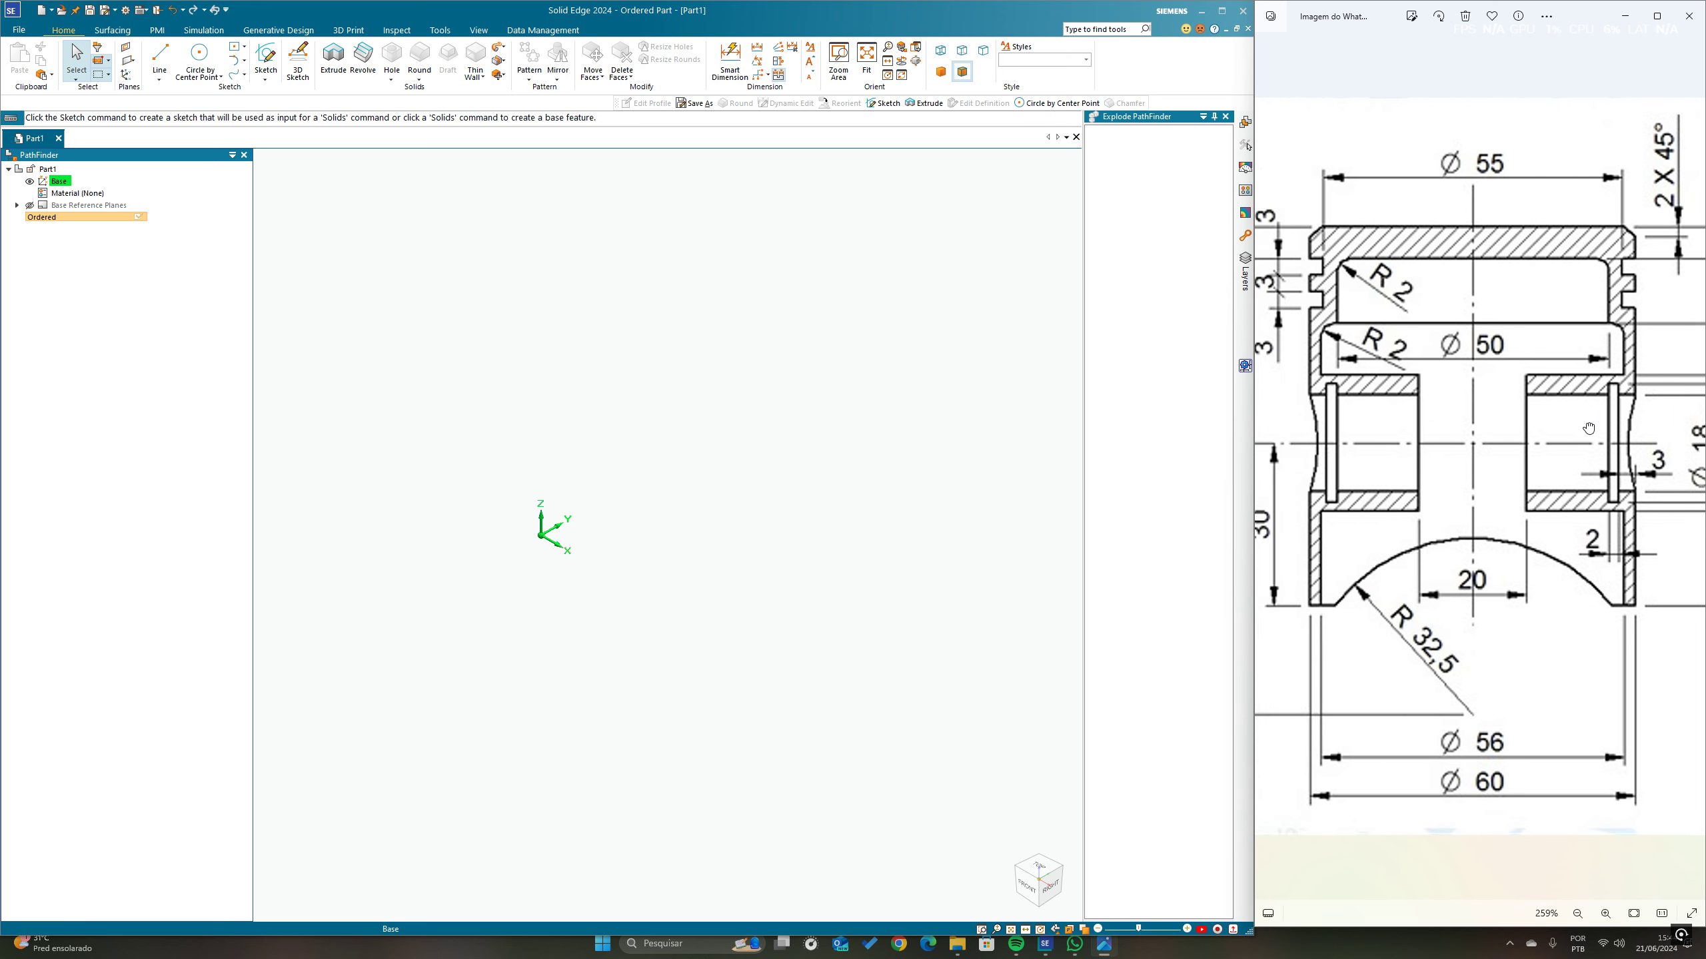
left_click_drag(1479, 380, 1510, 381)
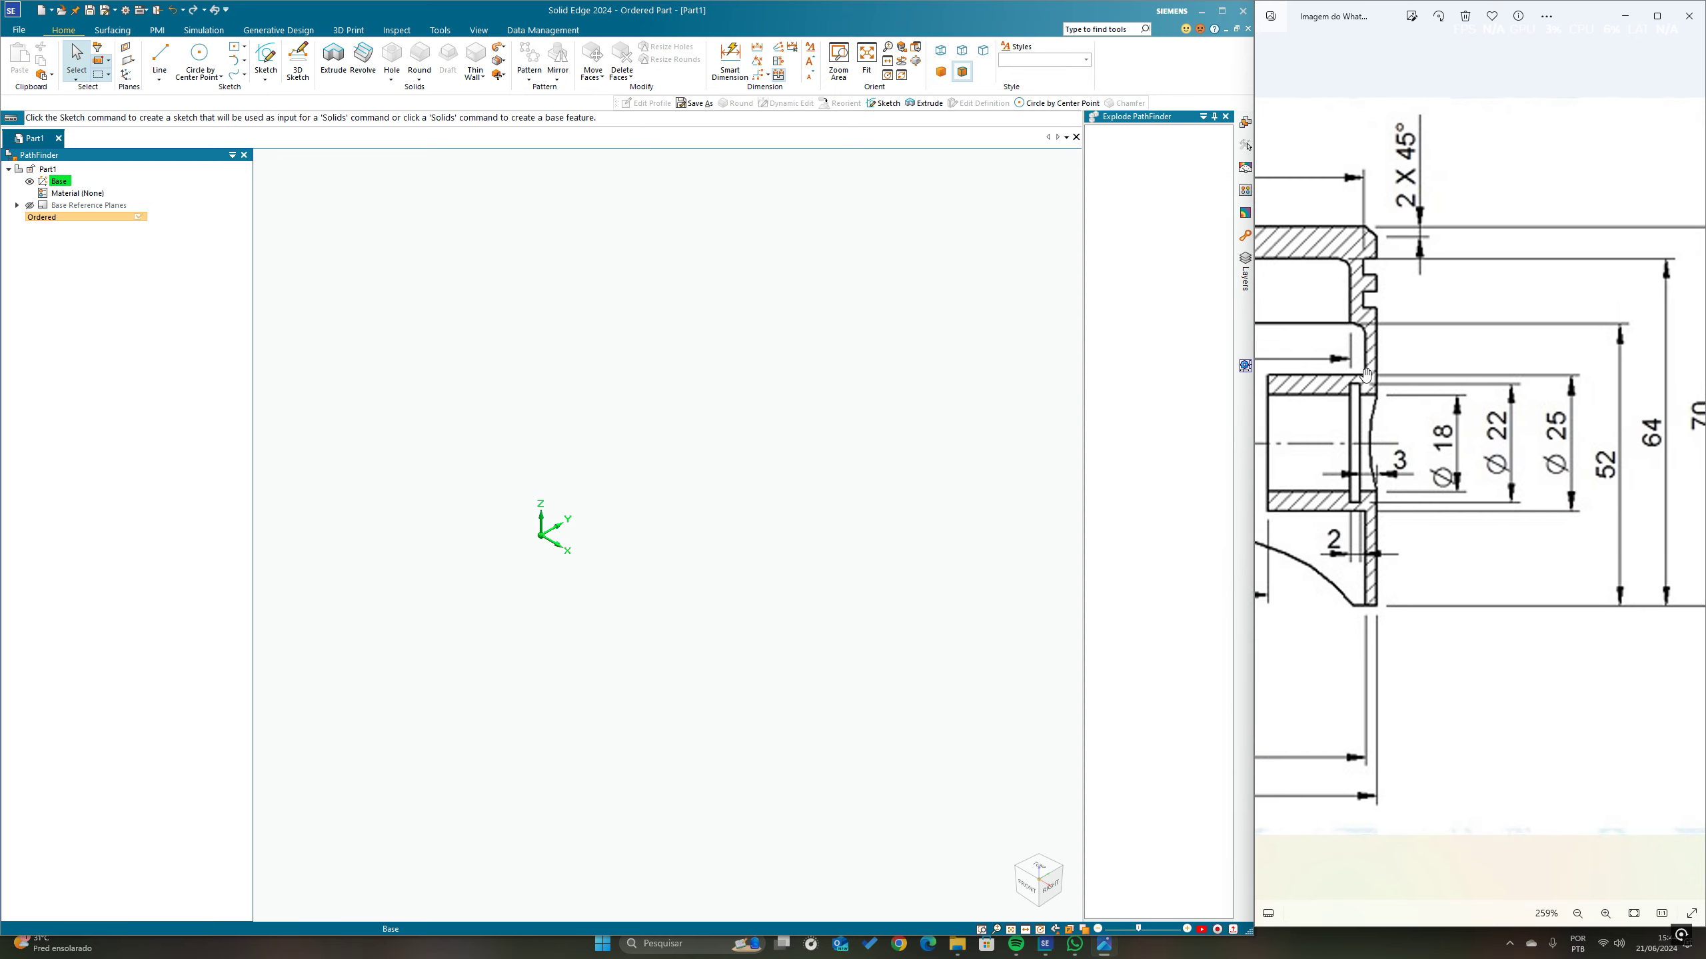
left_click_drag(1365, 374, 1672, 385)
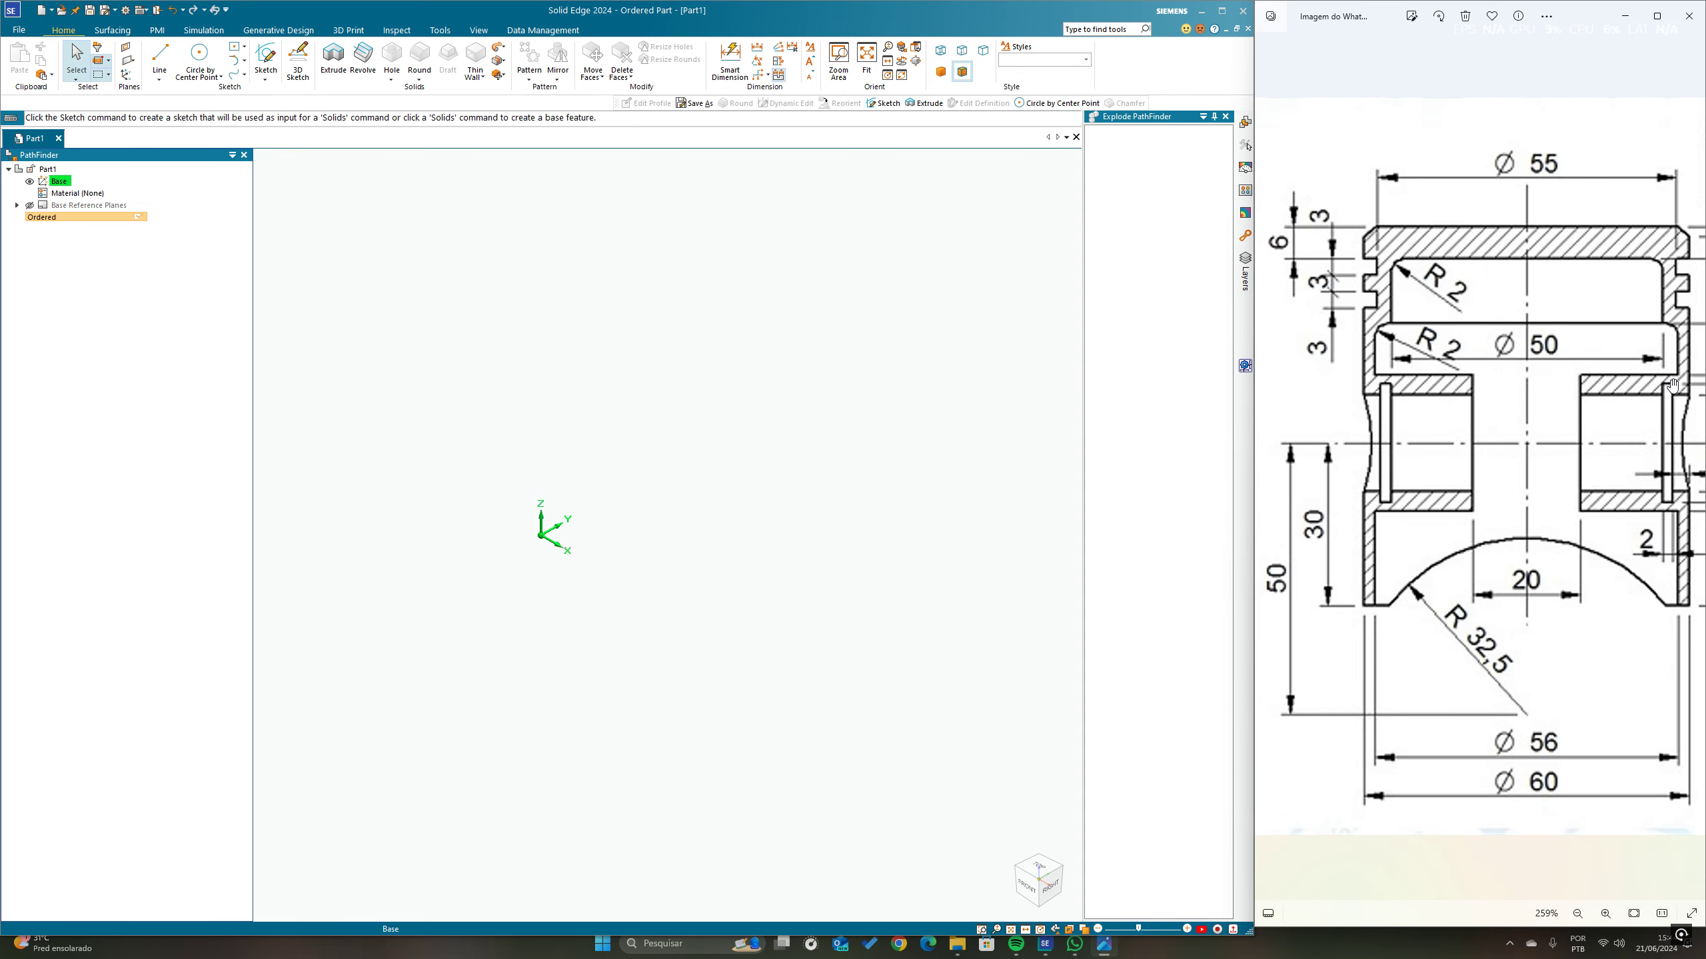
left_click_drag(1586, 266, 1563, 267)
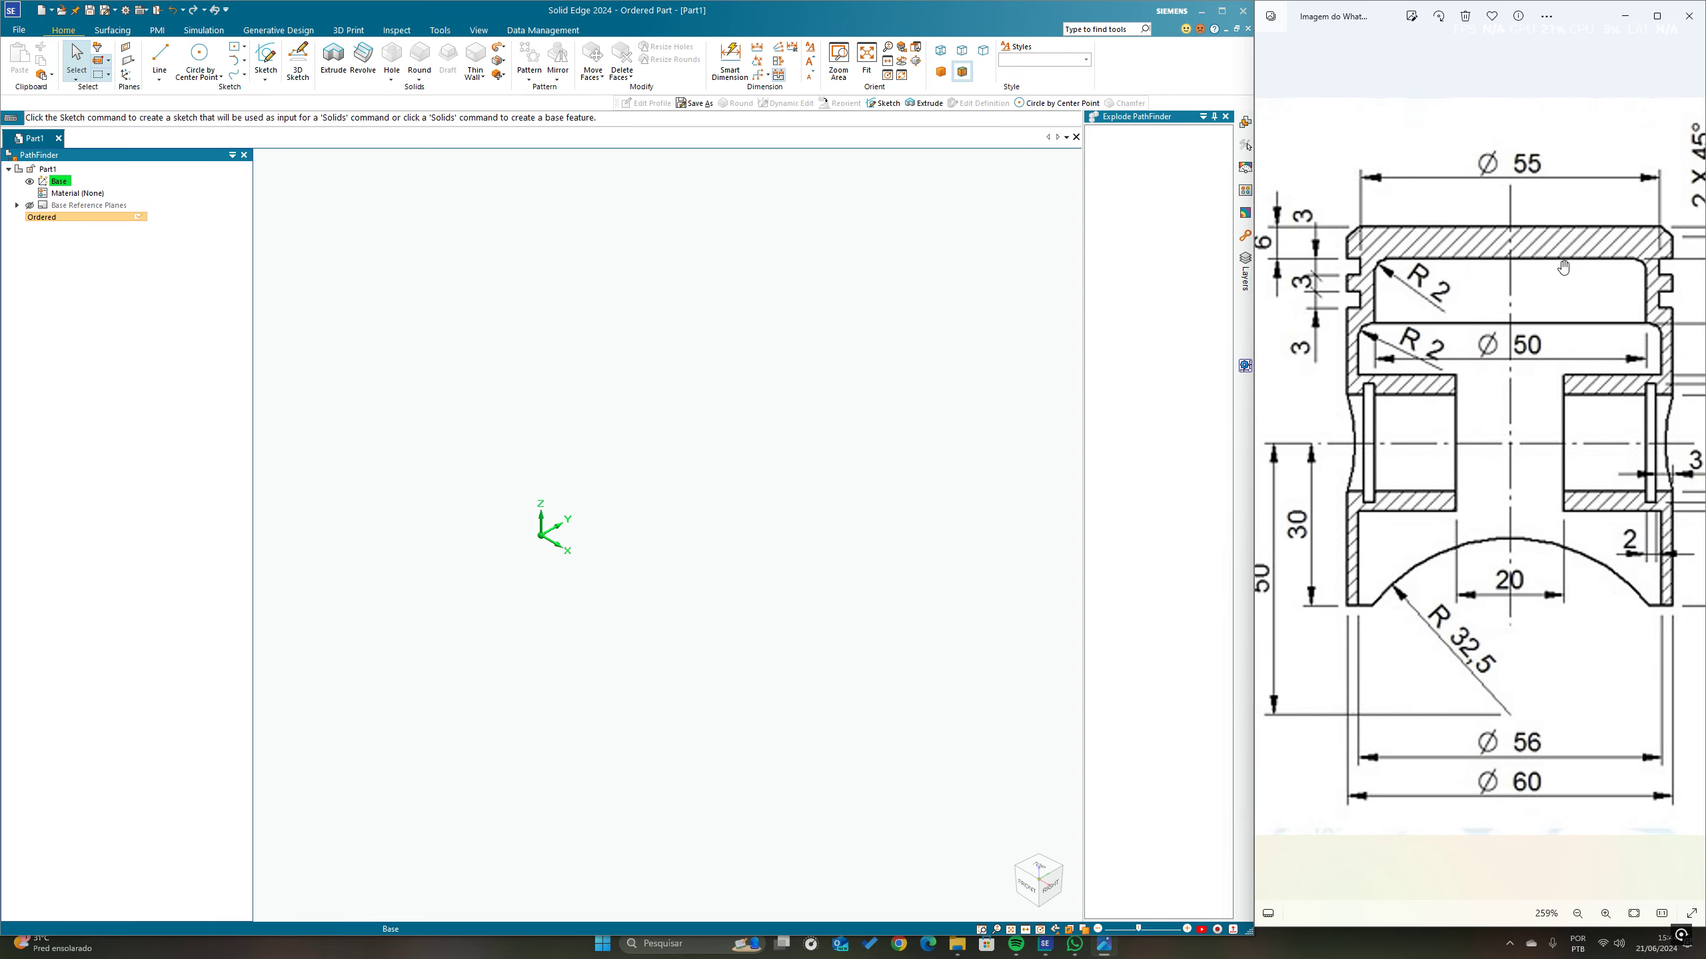
left_click_drag(1656, 543, 1630, 543)
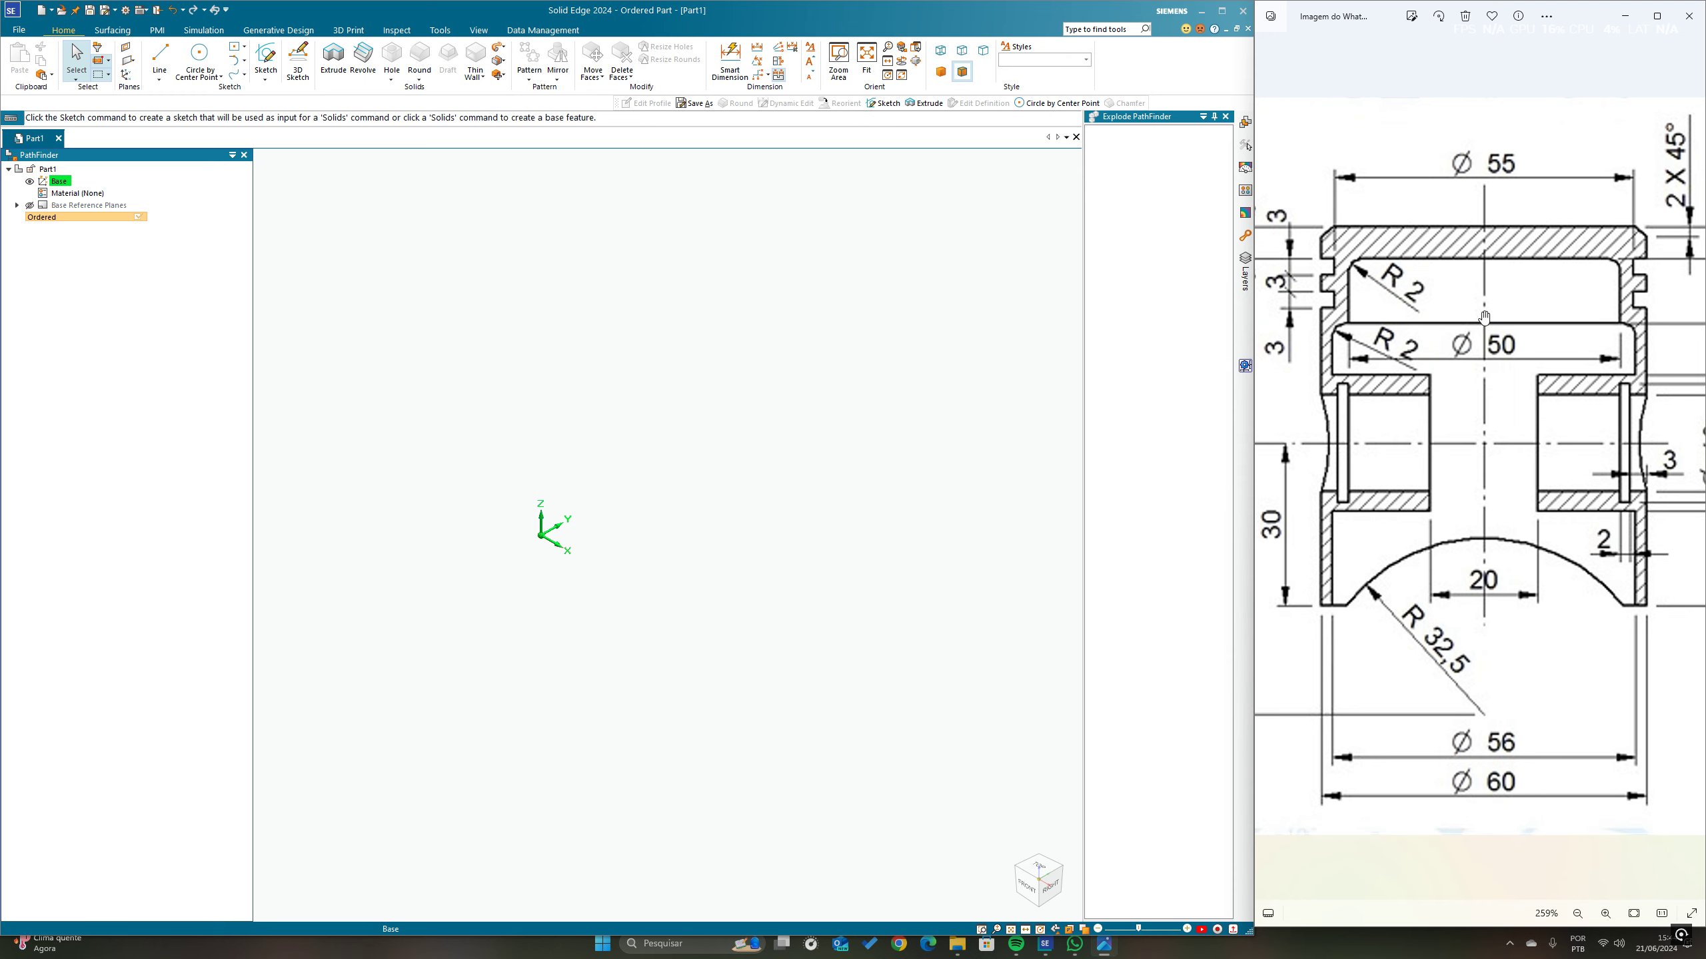
Step: Start a new sketch on the front (XZ) reference plane
left_click(264, 56)
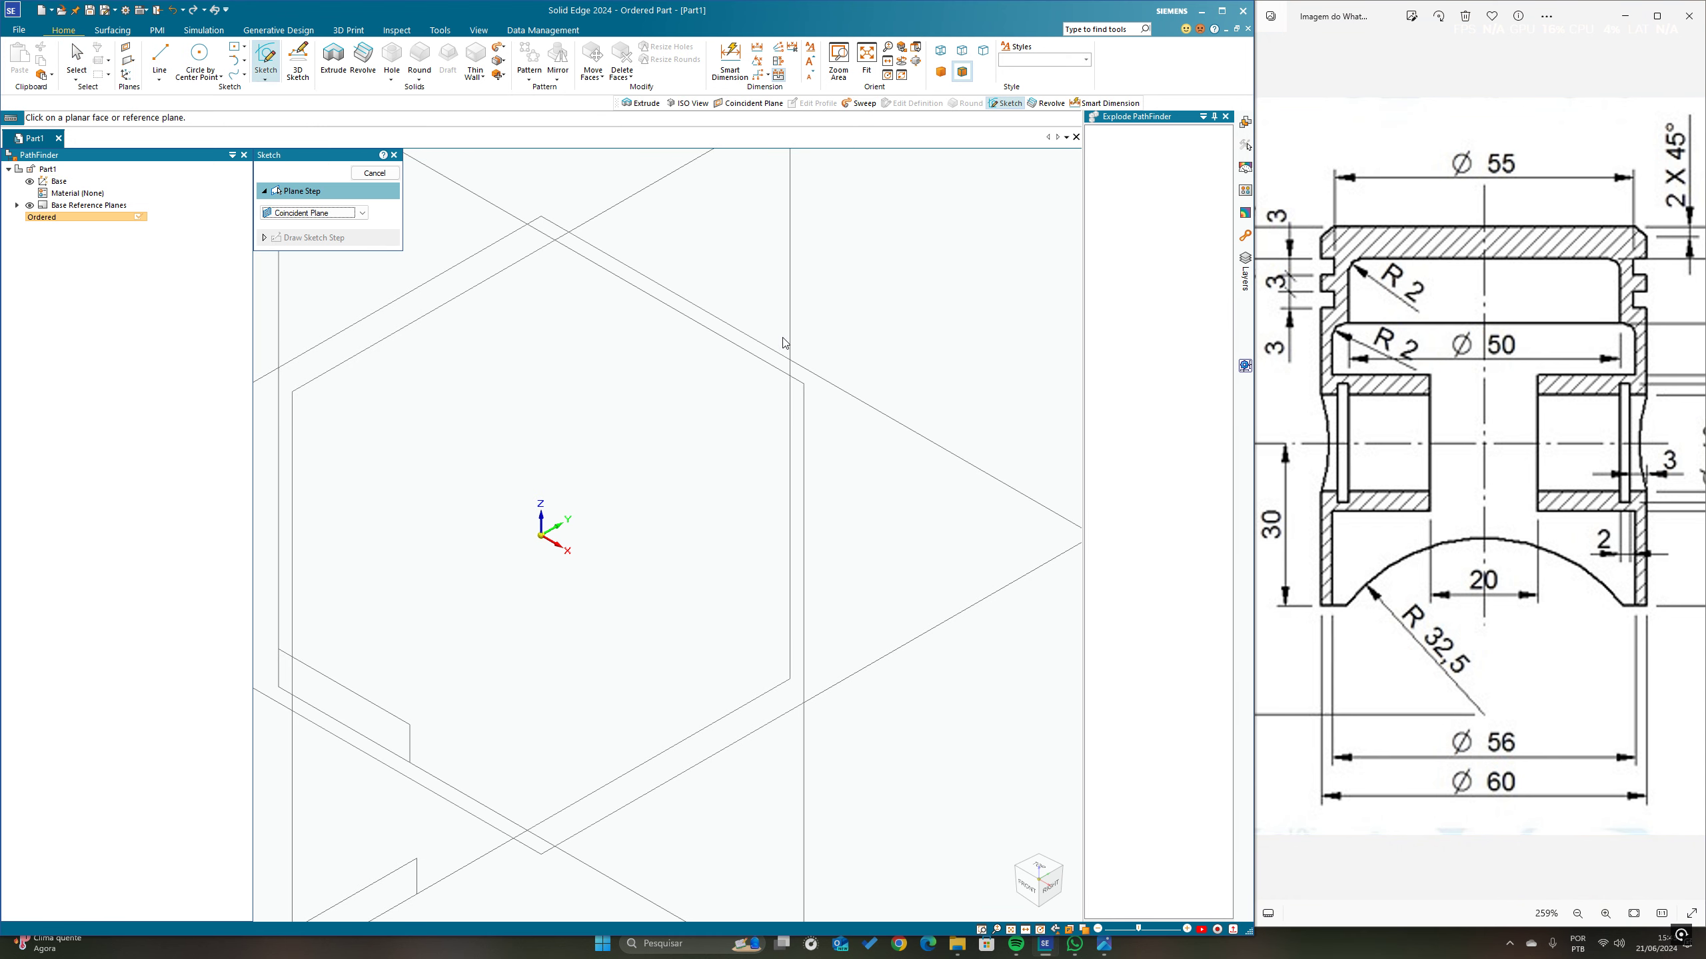
scroll(840, 514, "down", 3)
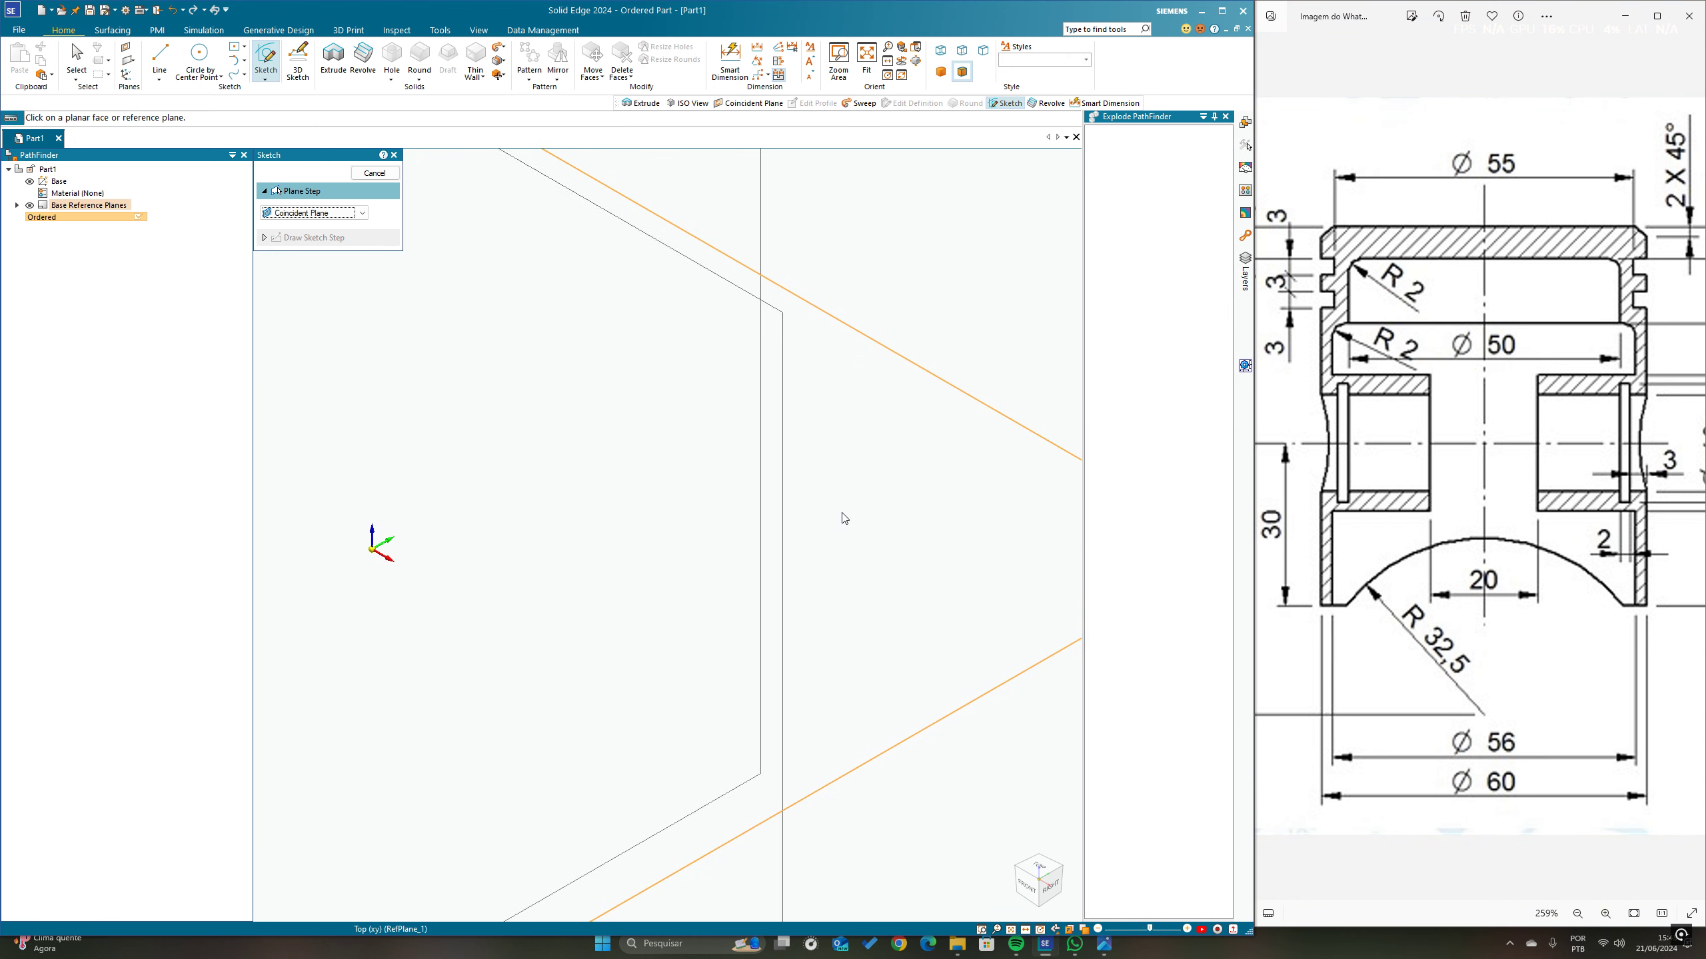
left_click(699, 391)
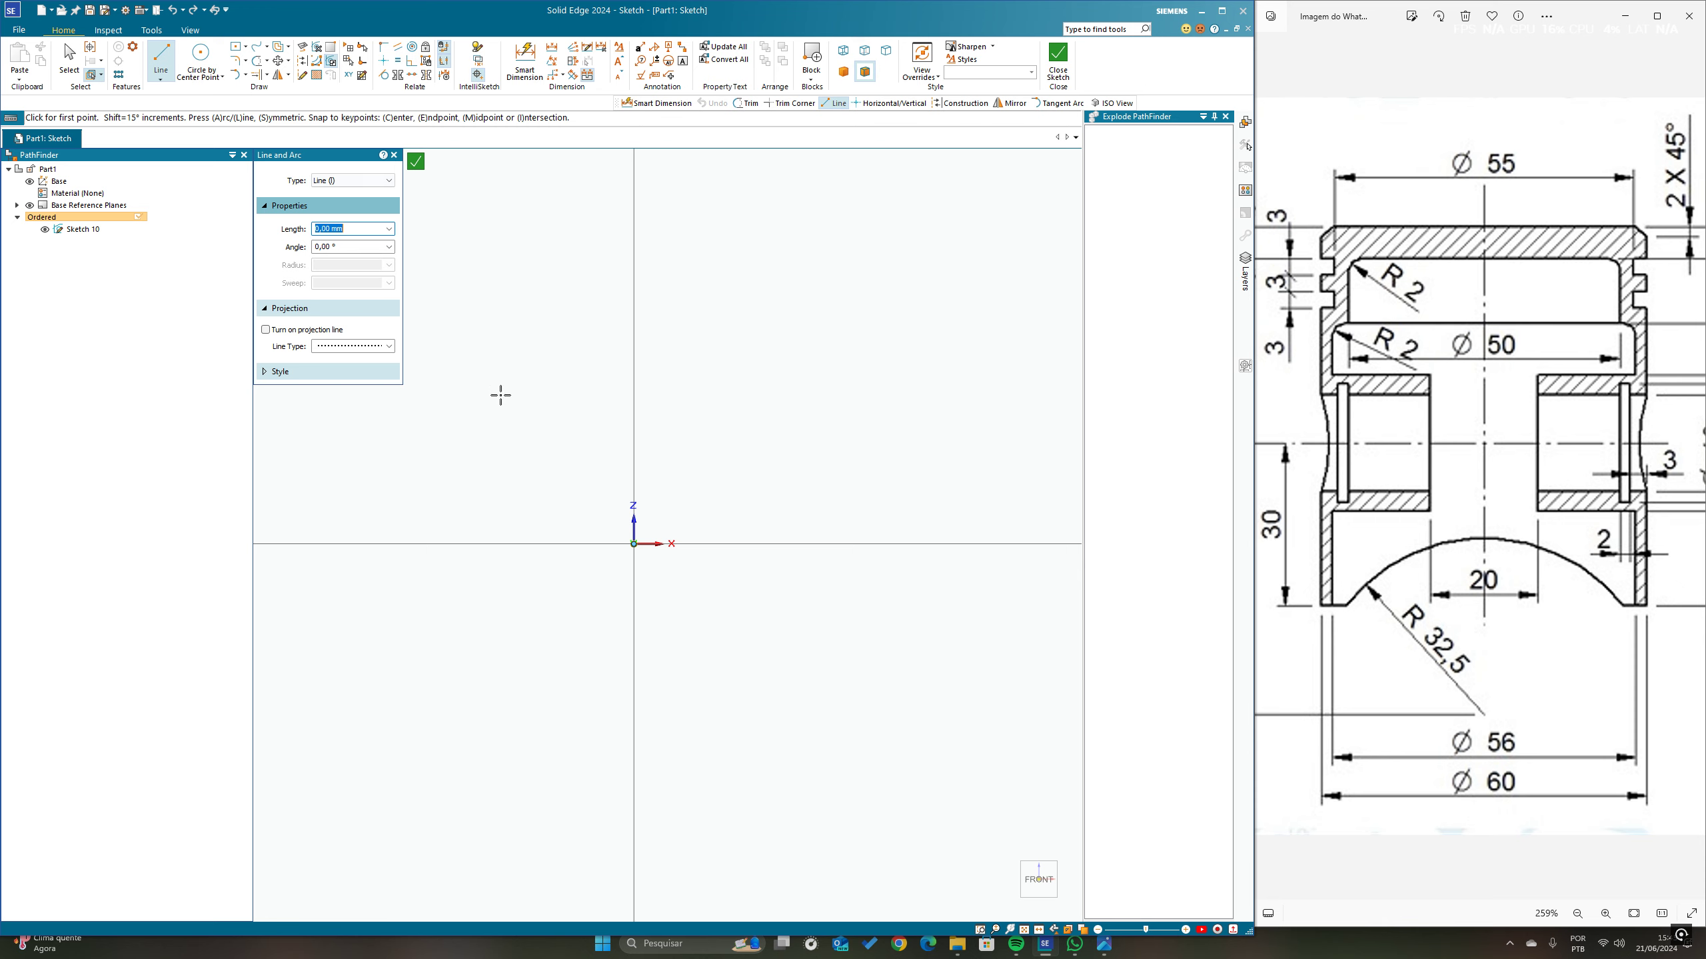
Step: Draw a closed rectangular half-profile from the origin with lines, 30 mm wide along X and 70 mm high along Z
left_click(633, 545)
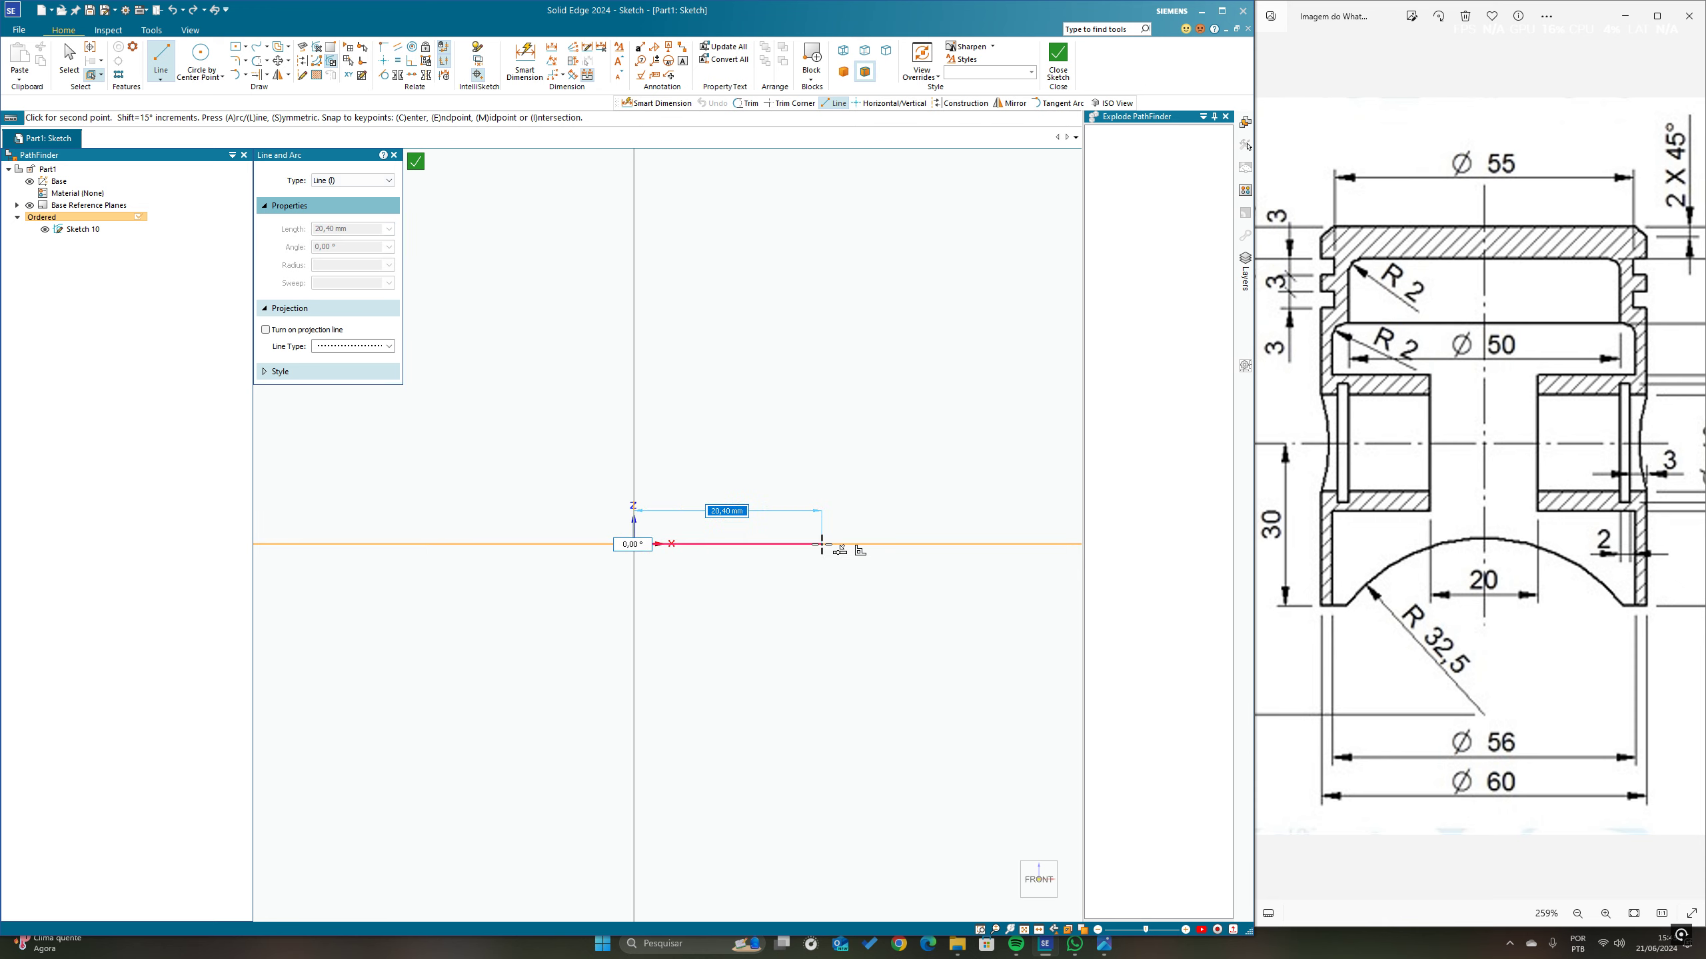
type("30")
key("Tab")
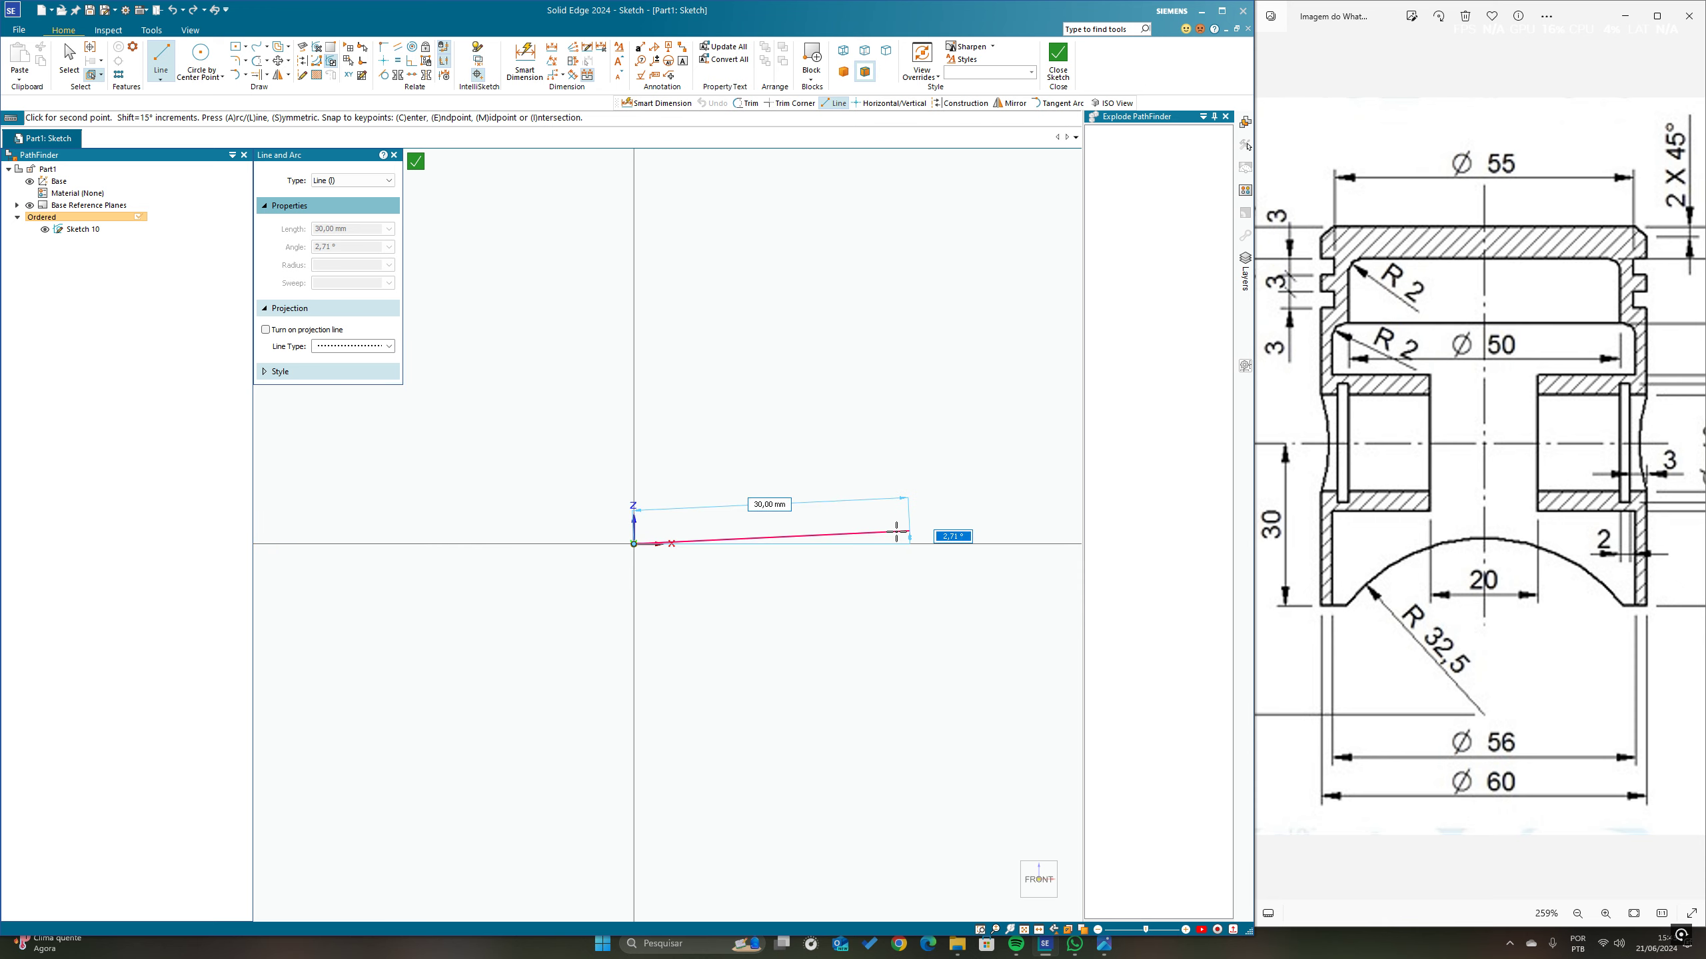
left_click(912, 544)
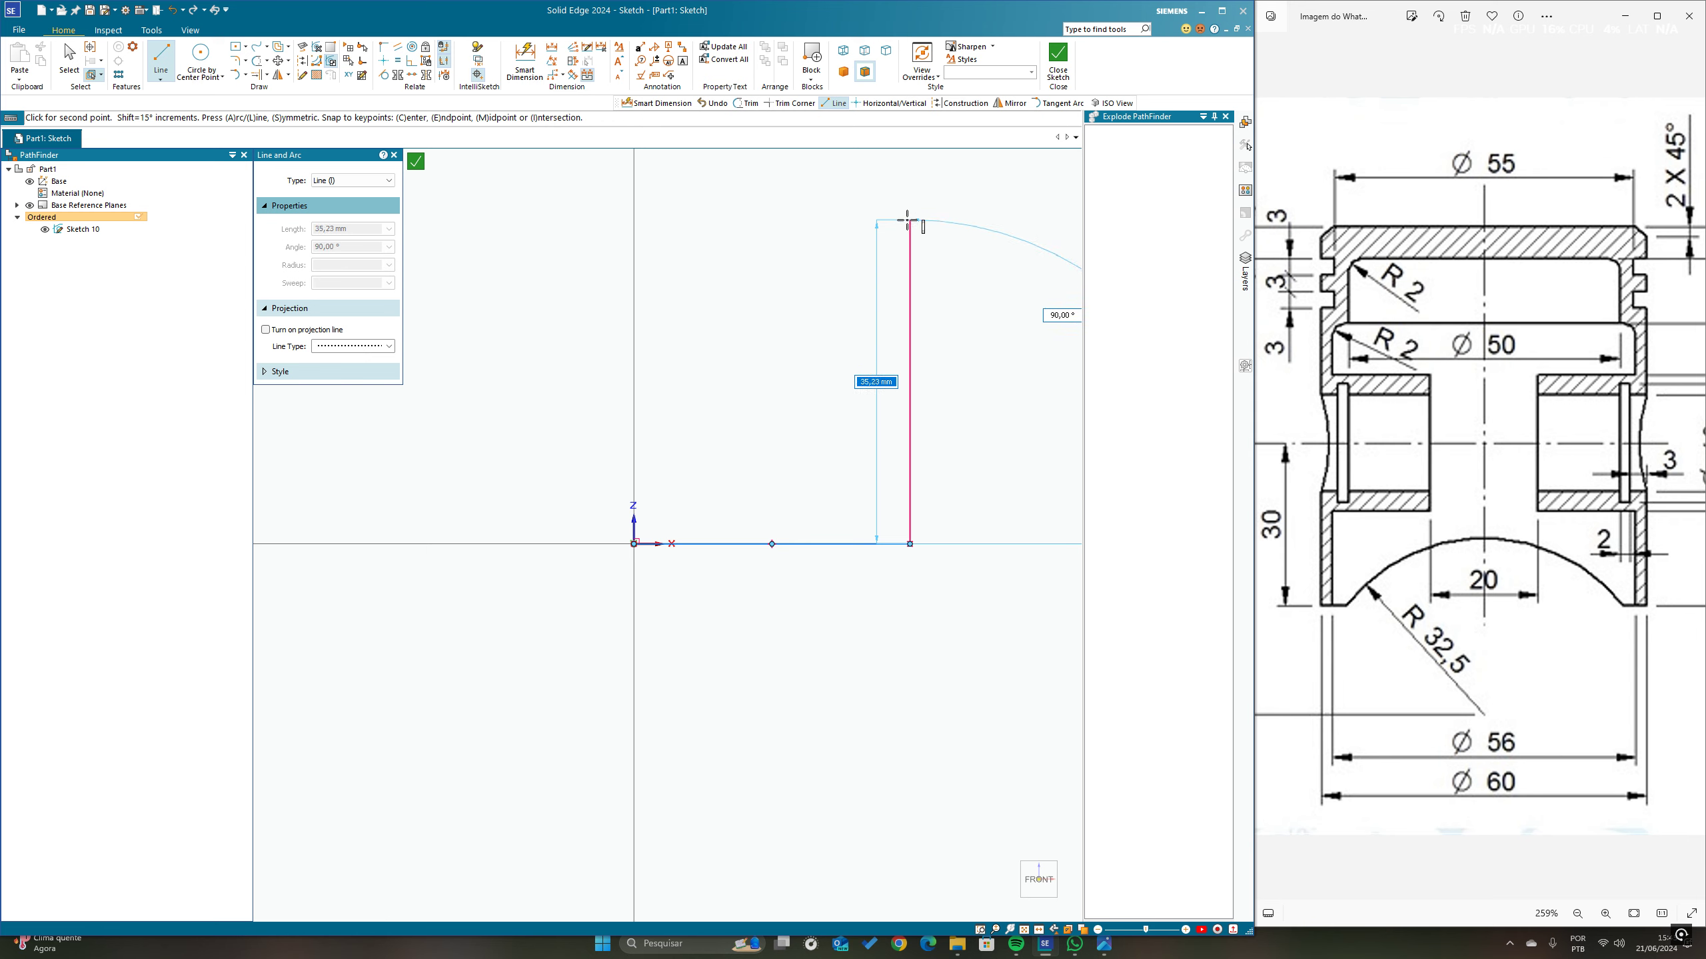
type("70")
key("Tab")
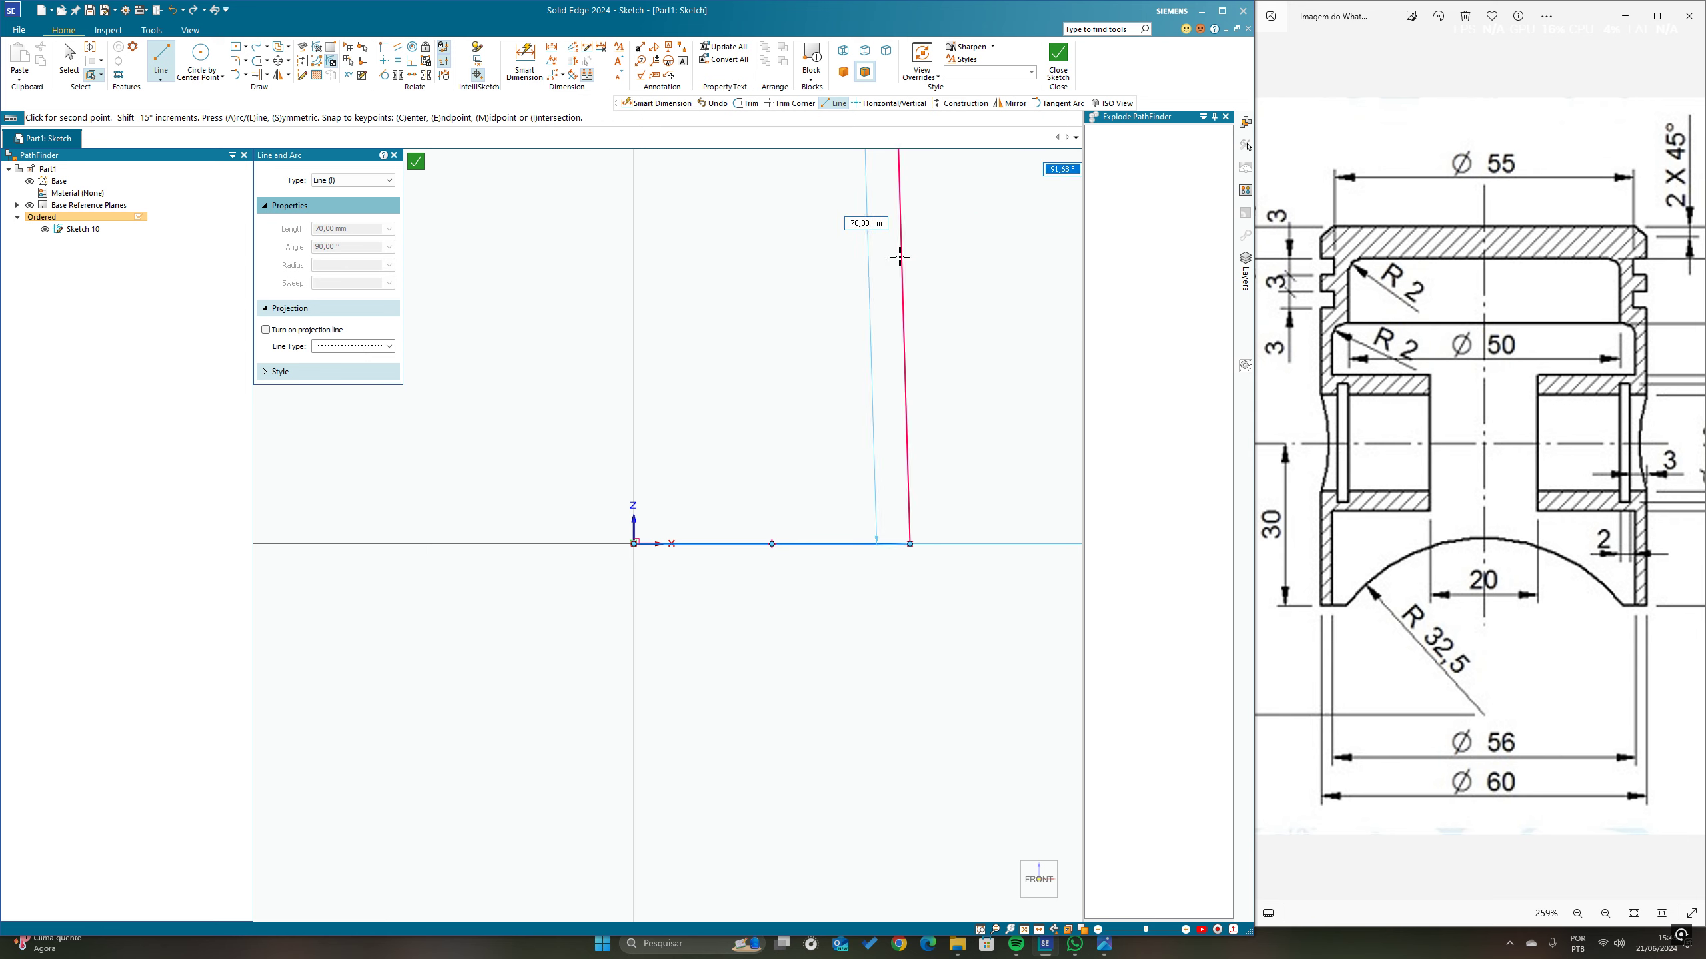
scroll(864, 370, "up", 3)
scroll(854, 487, "down", 5)
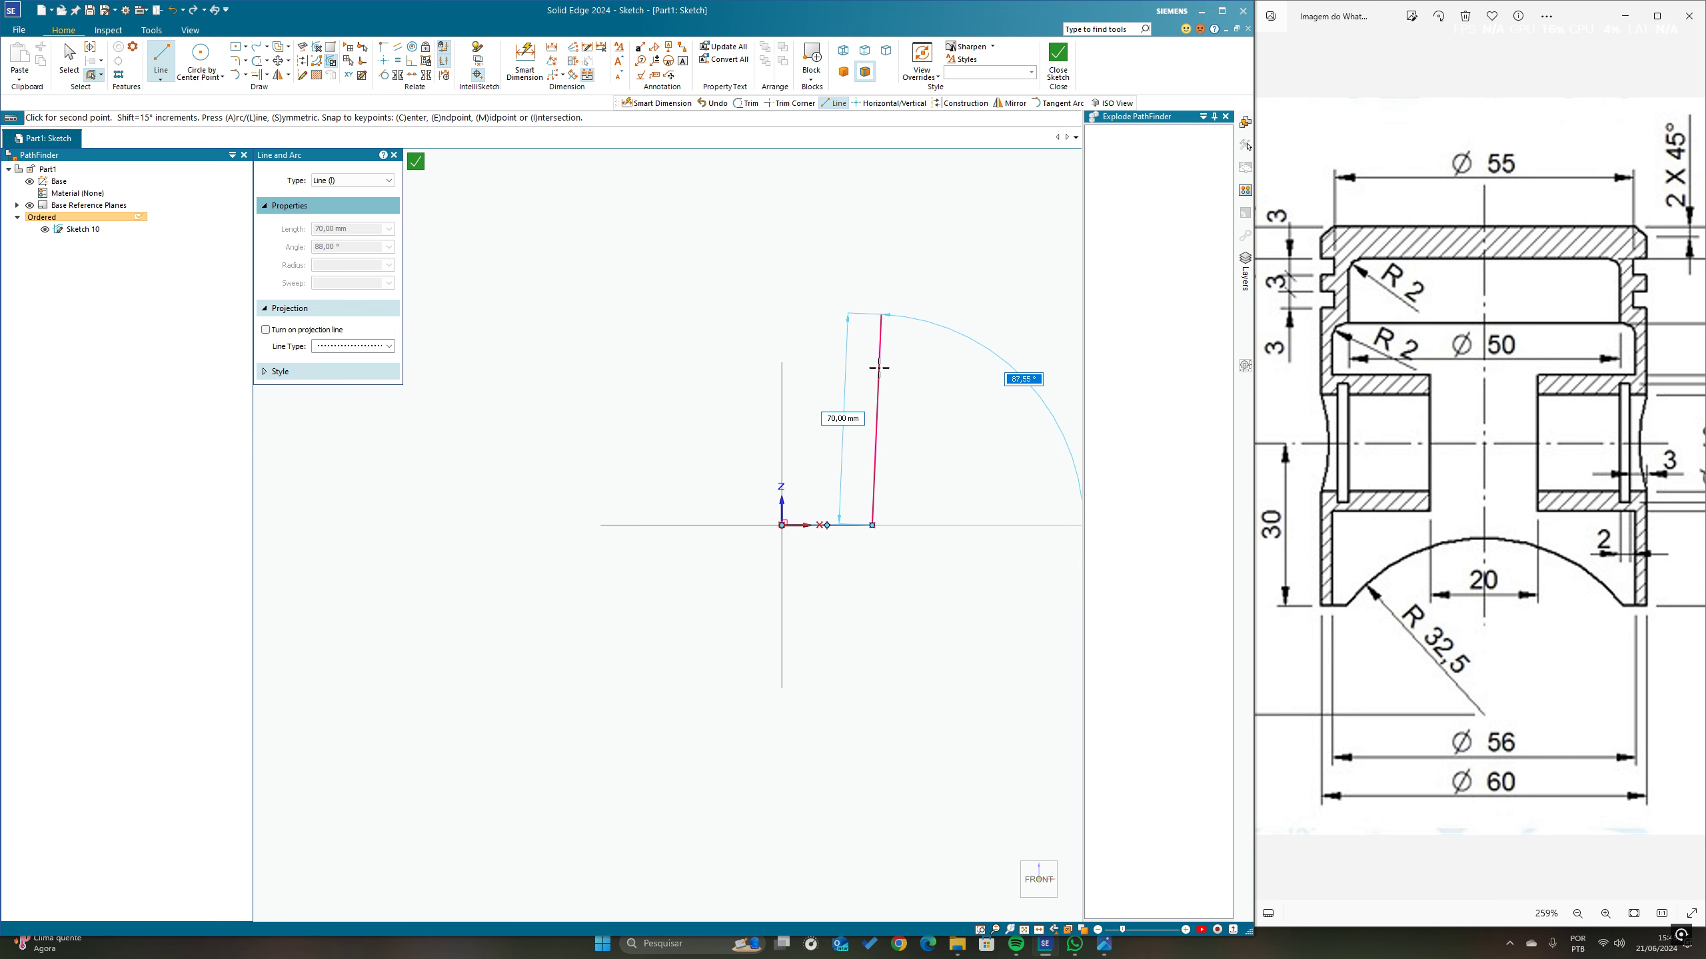
left_click(873, 329)
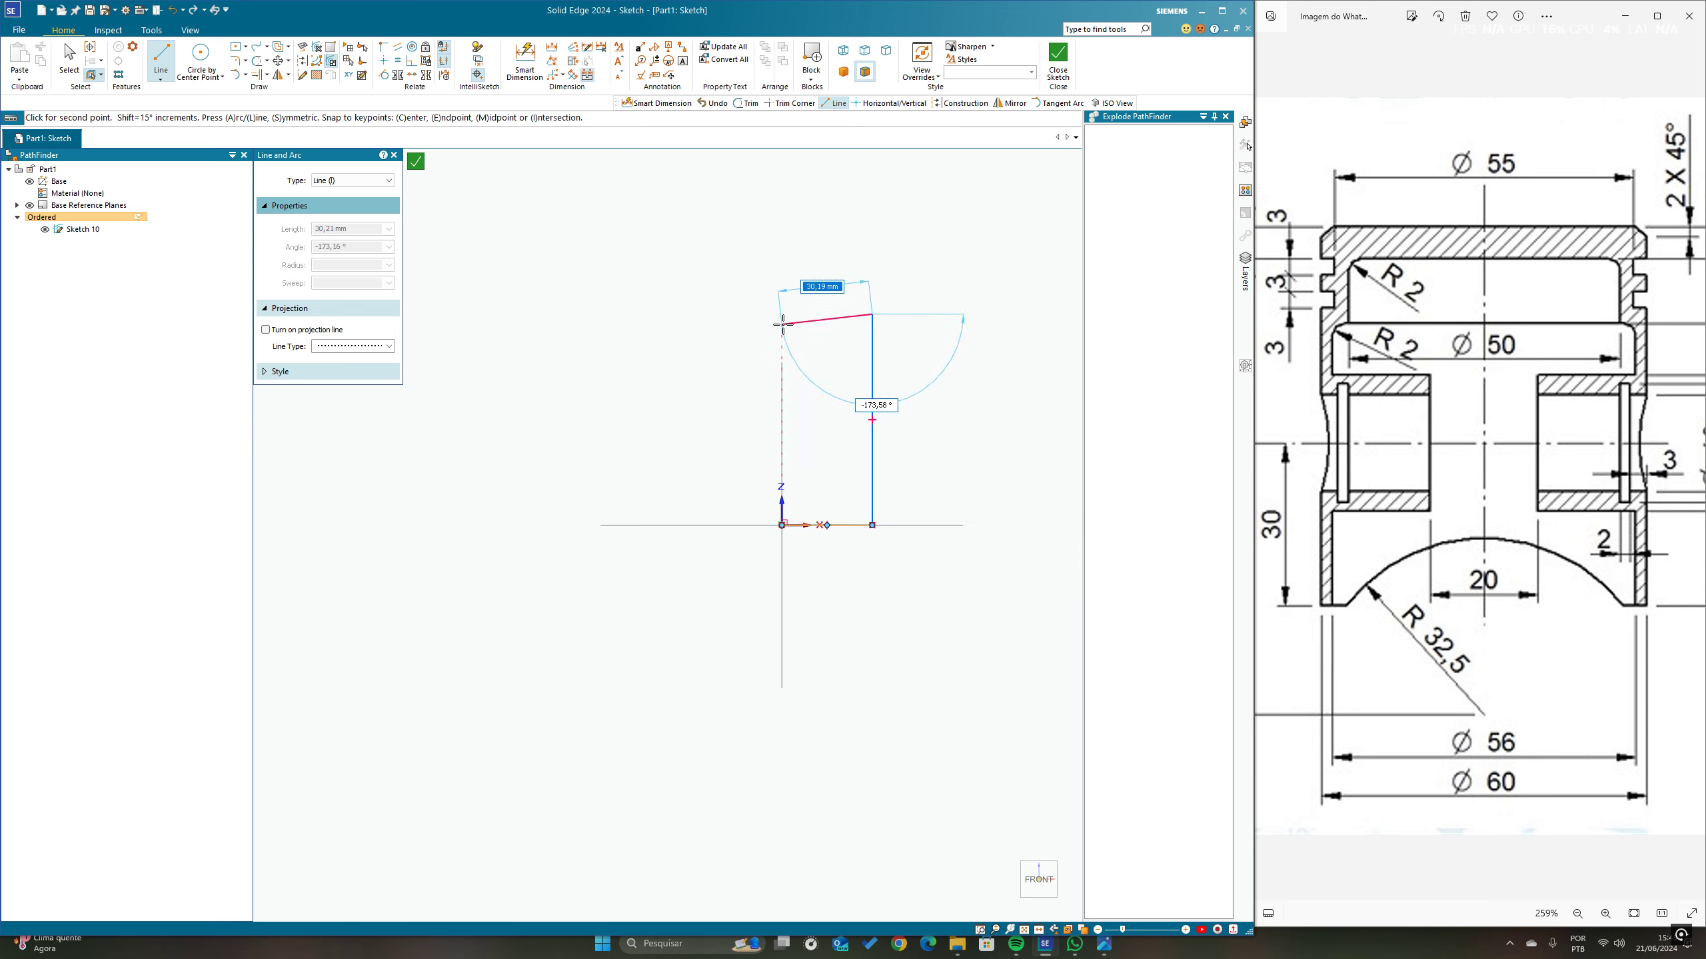
scroll(779, 323, "up", 2)
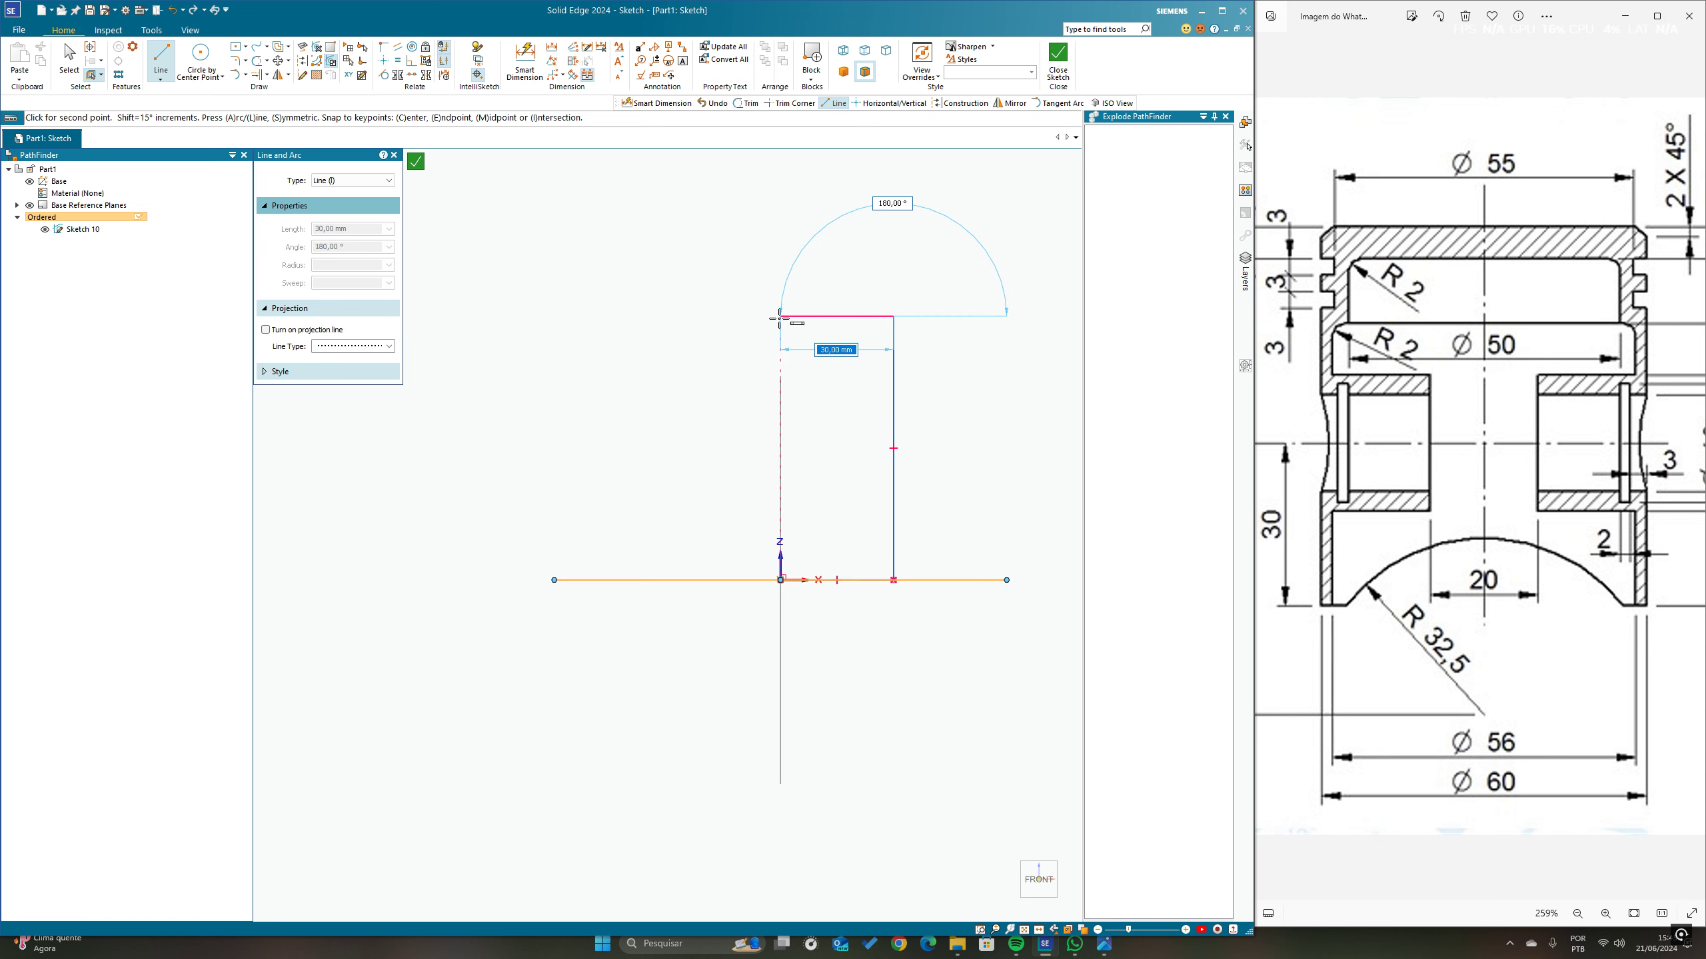
left_click(780, 318)
left_click(780, 579)
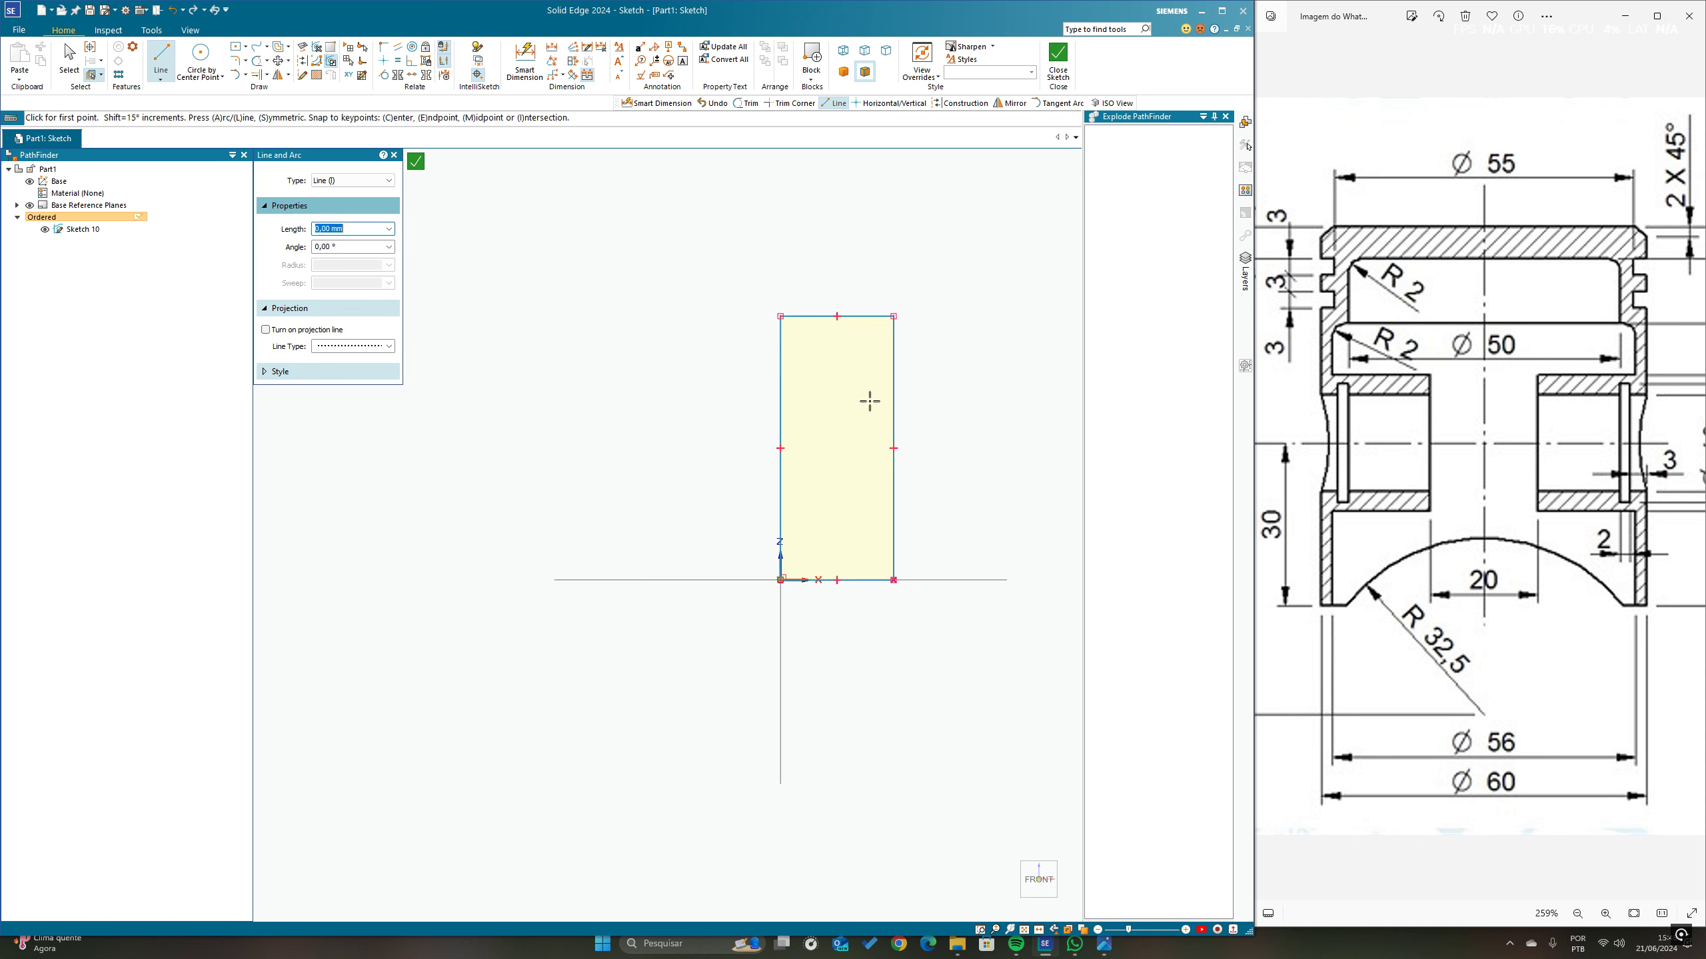
Step: Examine the drawing's inner diameters, crown thickness, ring grooves and inner heights for the half-profile
scroll(941, 381, "up", 2)
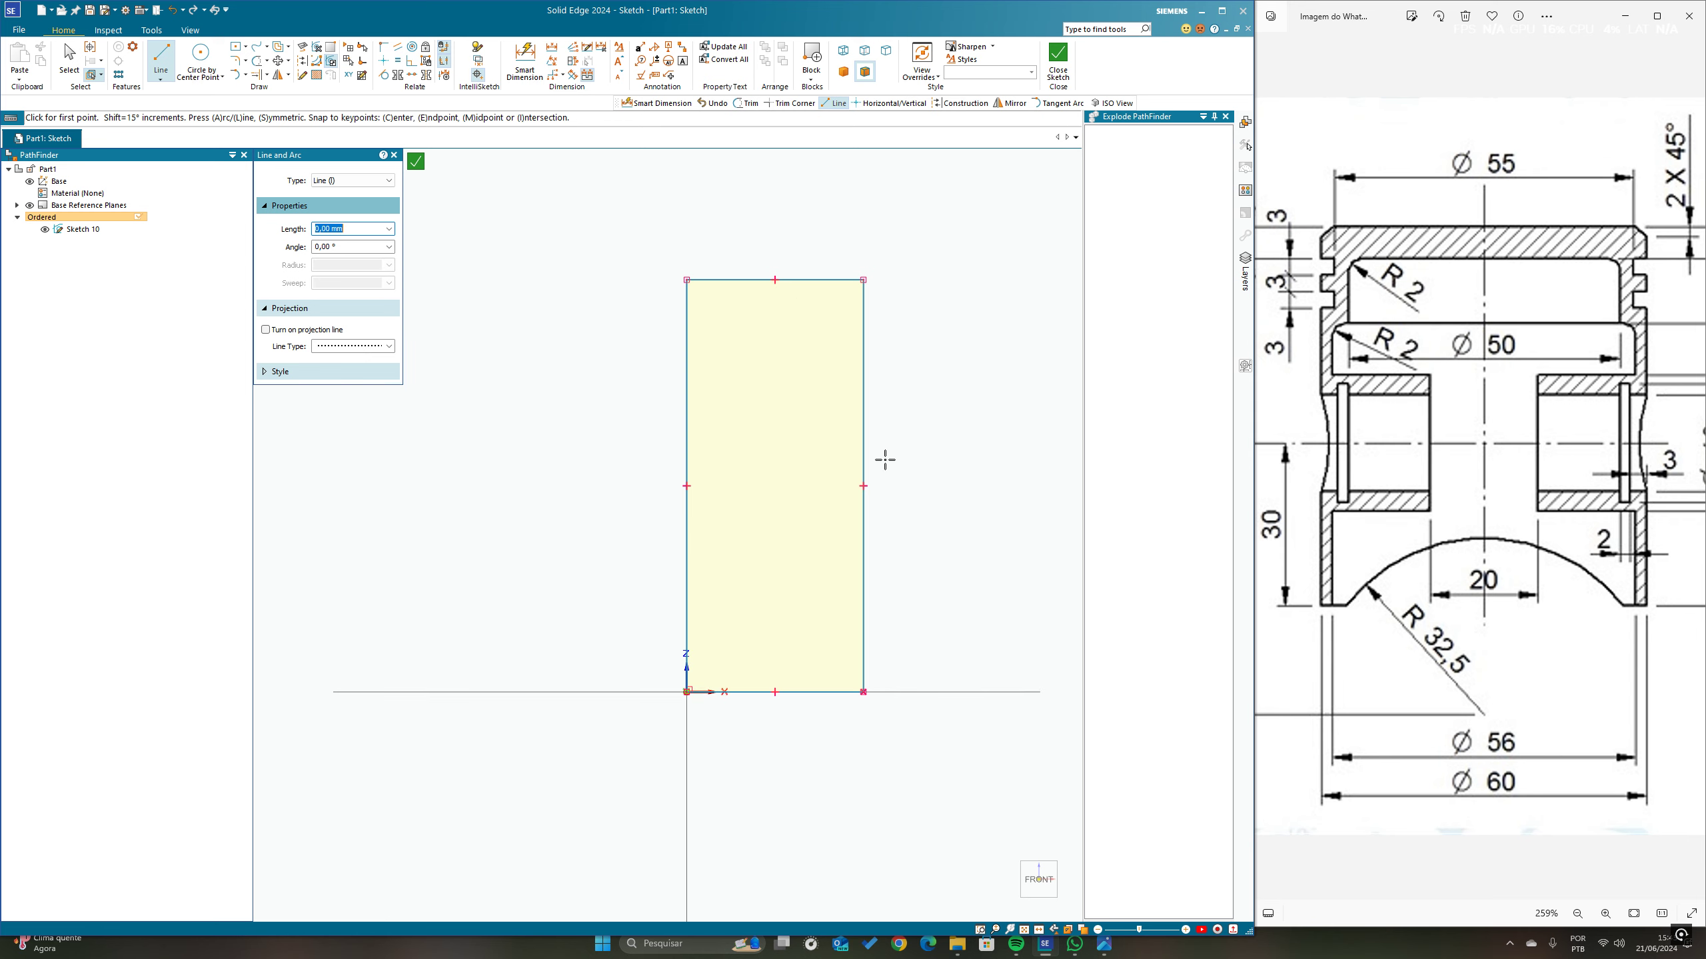
left_click_drag(1541, 432, 1179, 441)
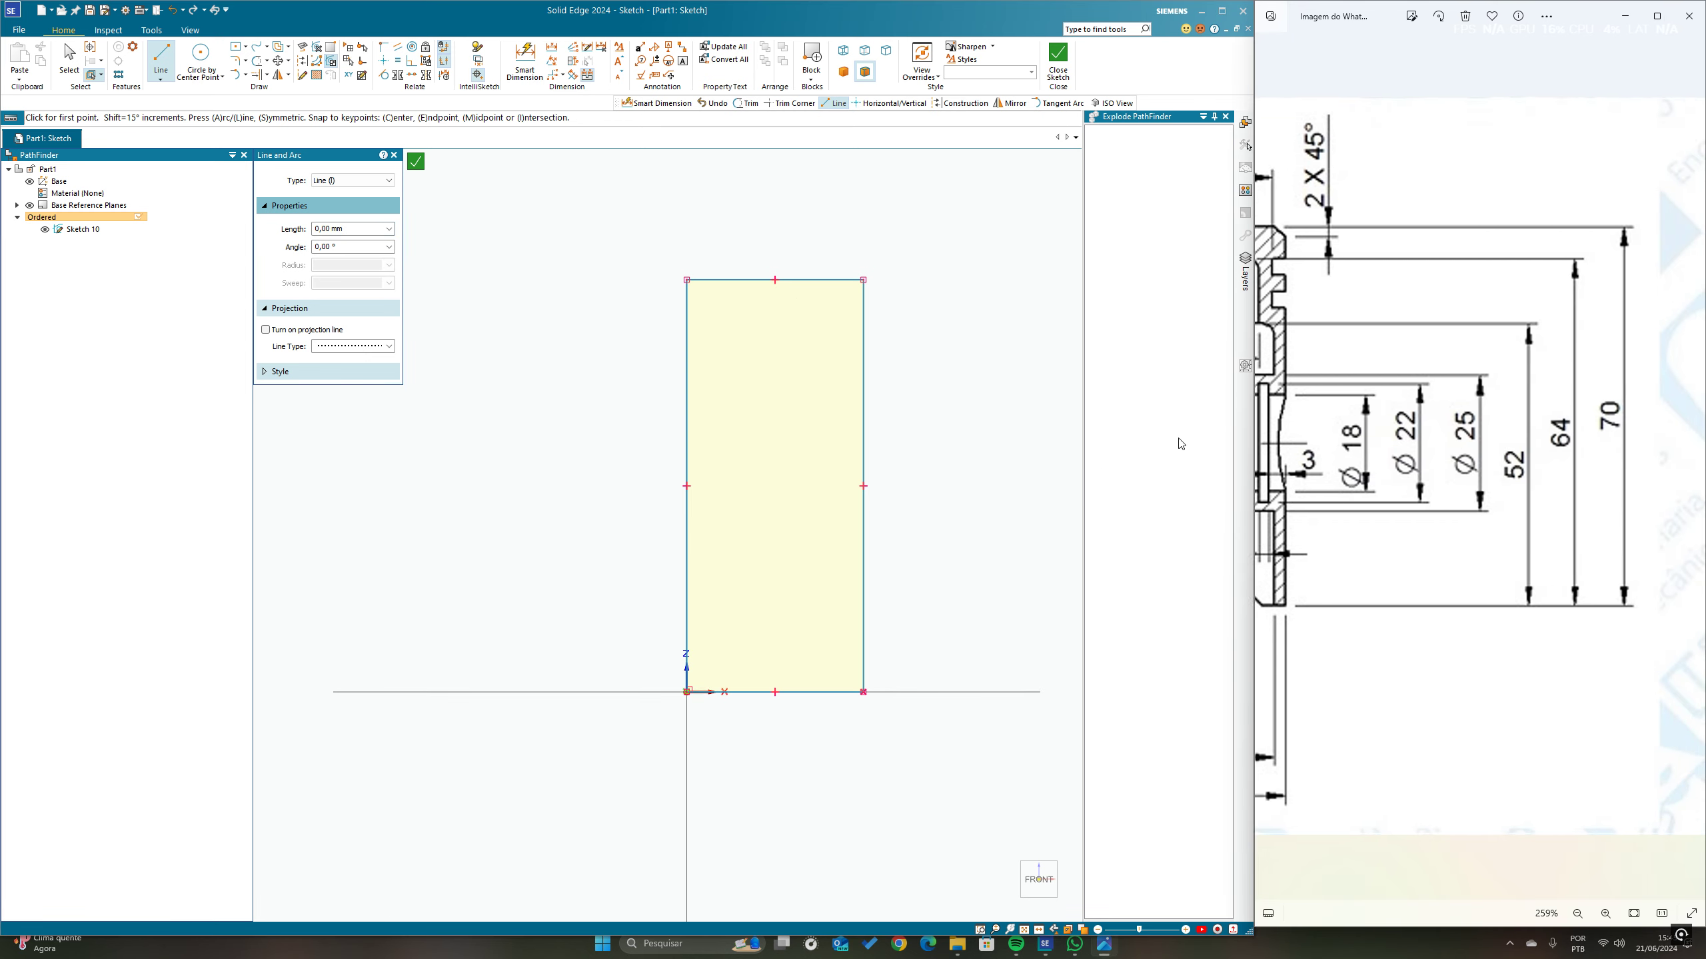
mouse_move(1319, 443)
left_mouse_down()
mouse_move(1407, 445)
mouse_move(1669, 511)
left_mouse_up()
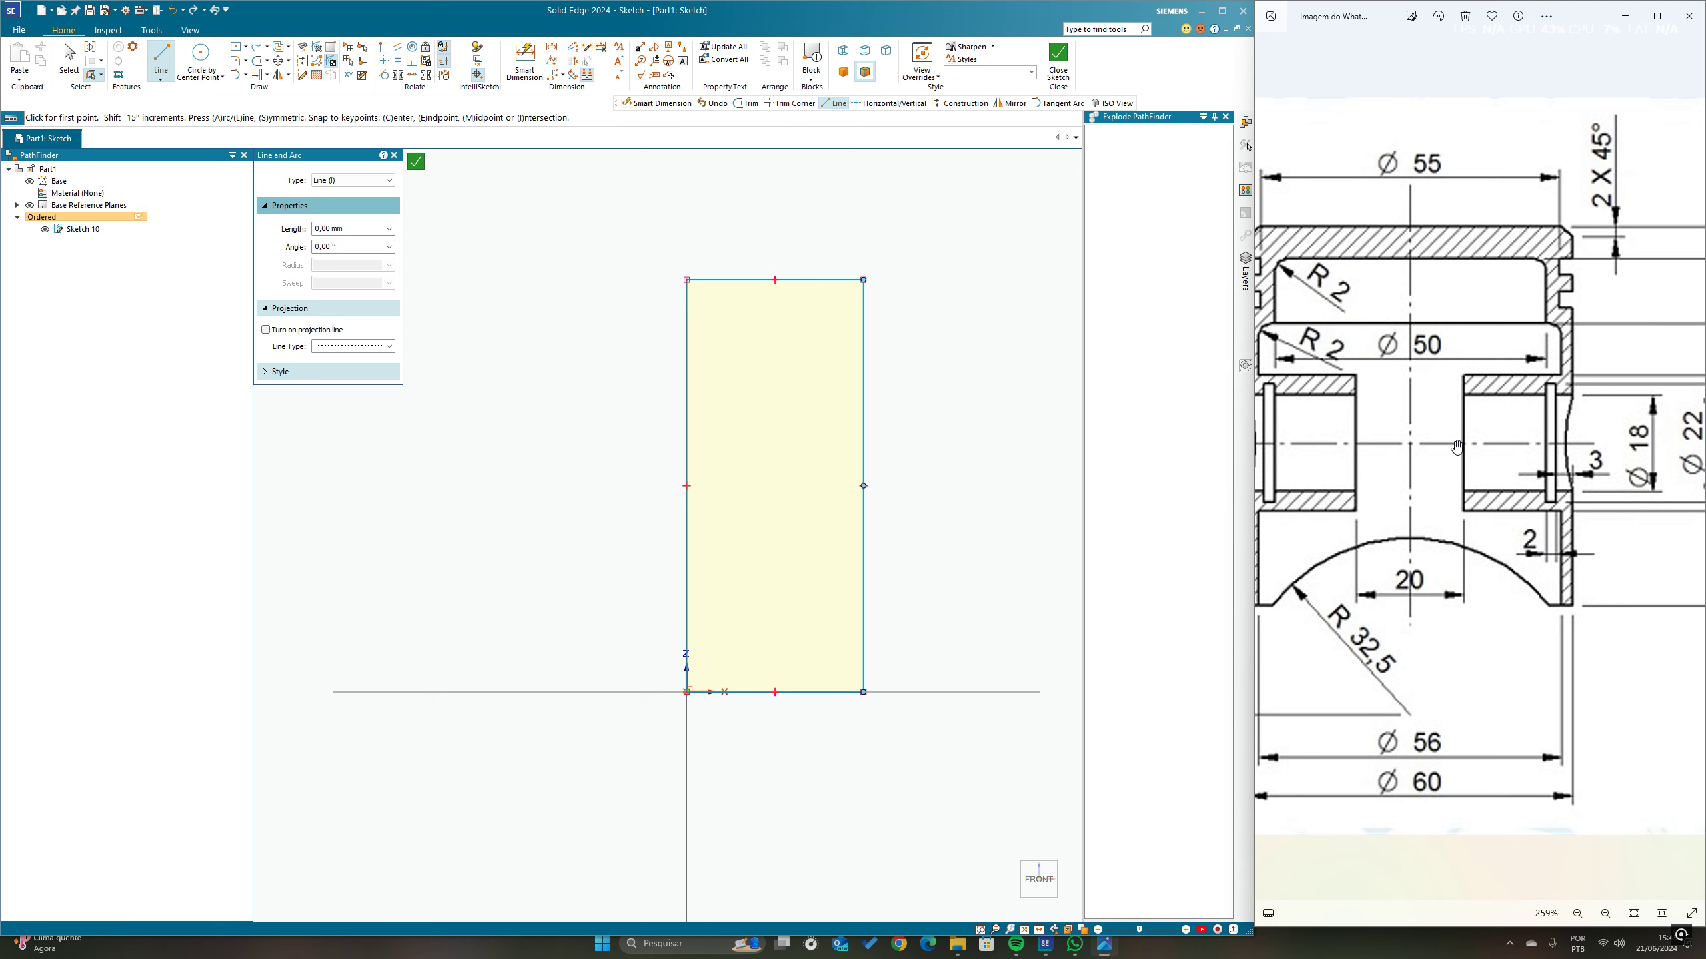
left_click_drag(1442, 390, 1395, 249)
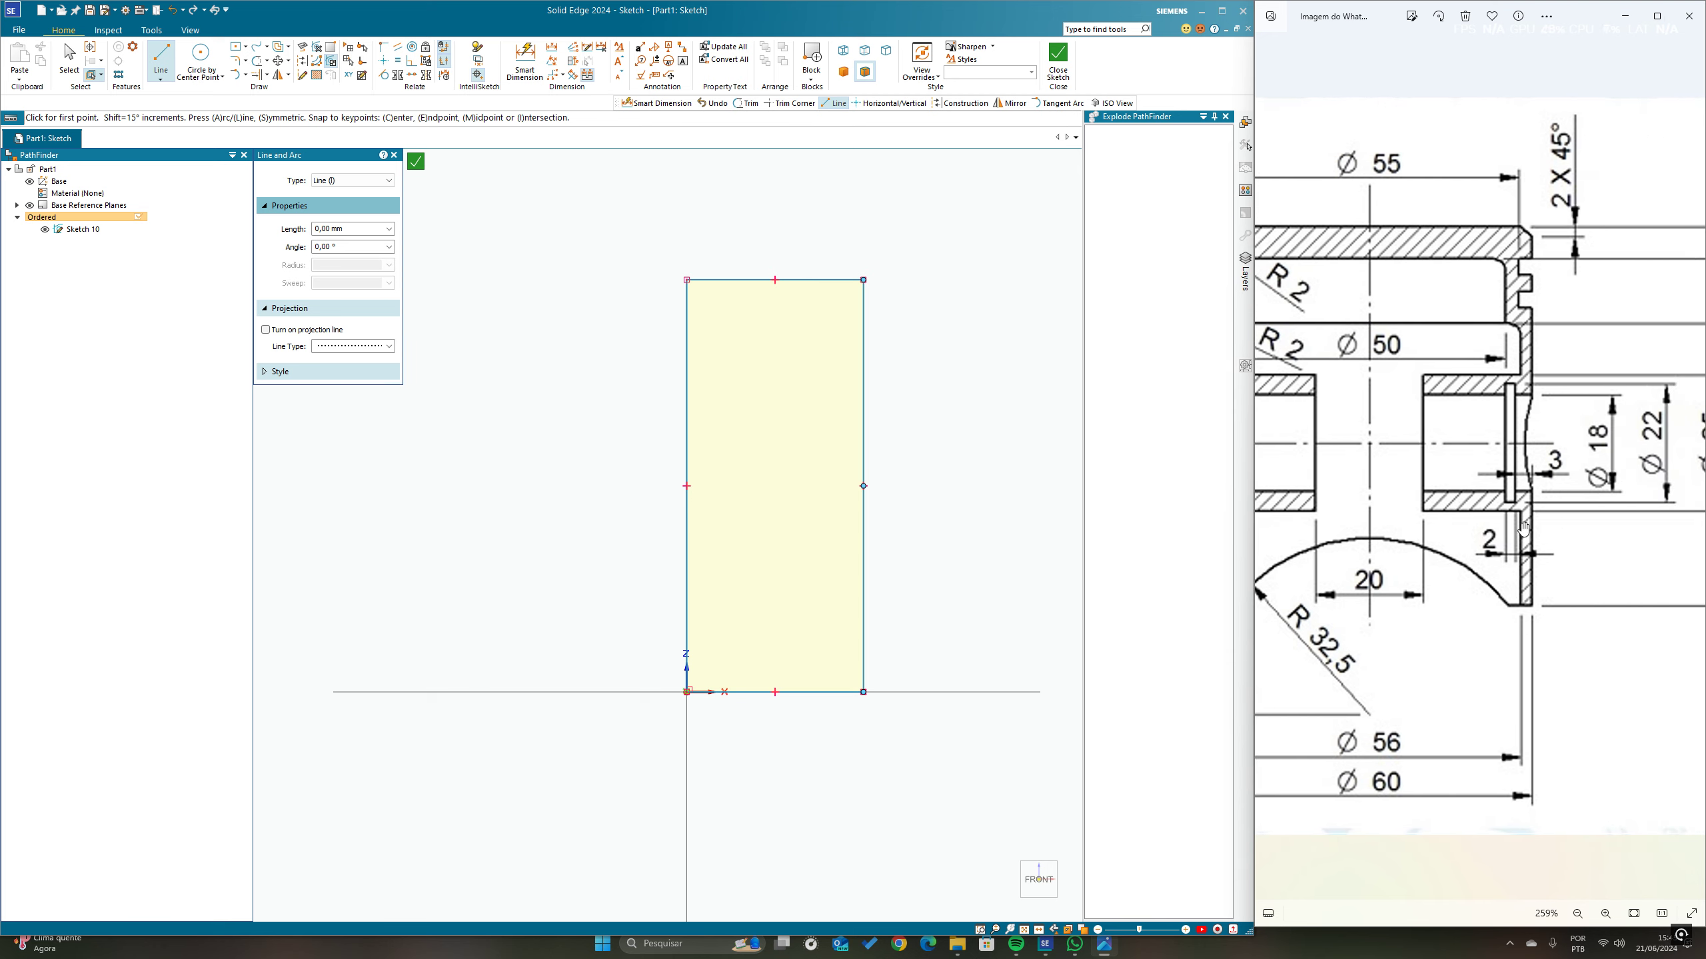
left_click_drag(1451, 259, 1615, 261)
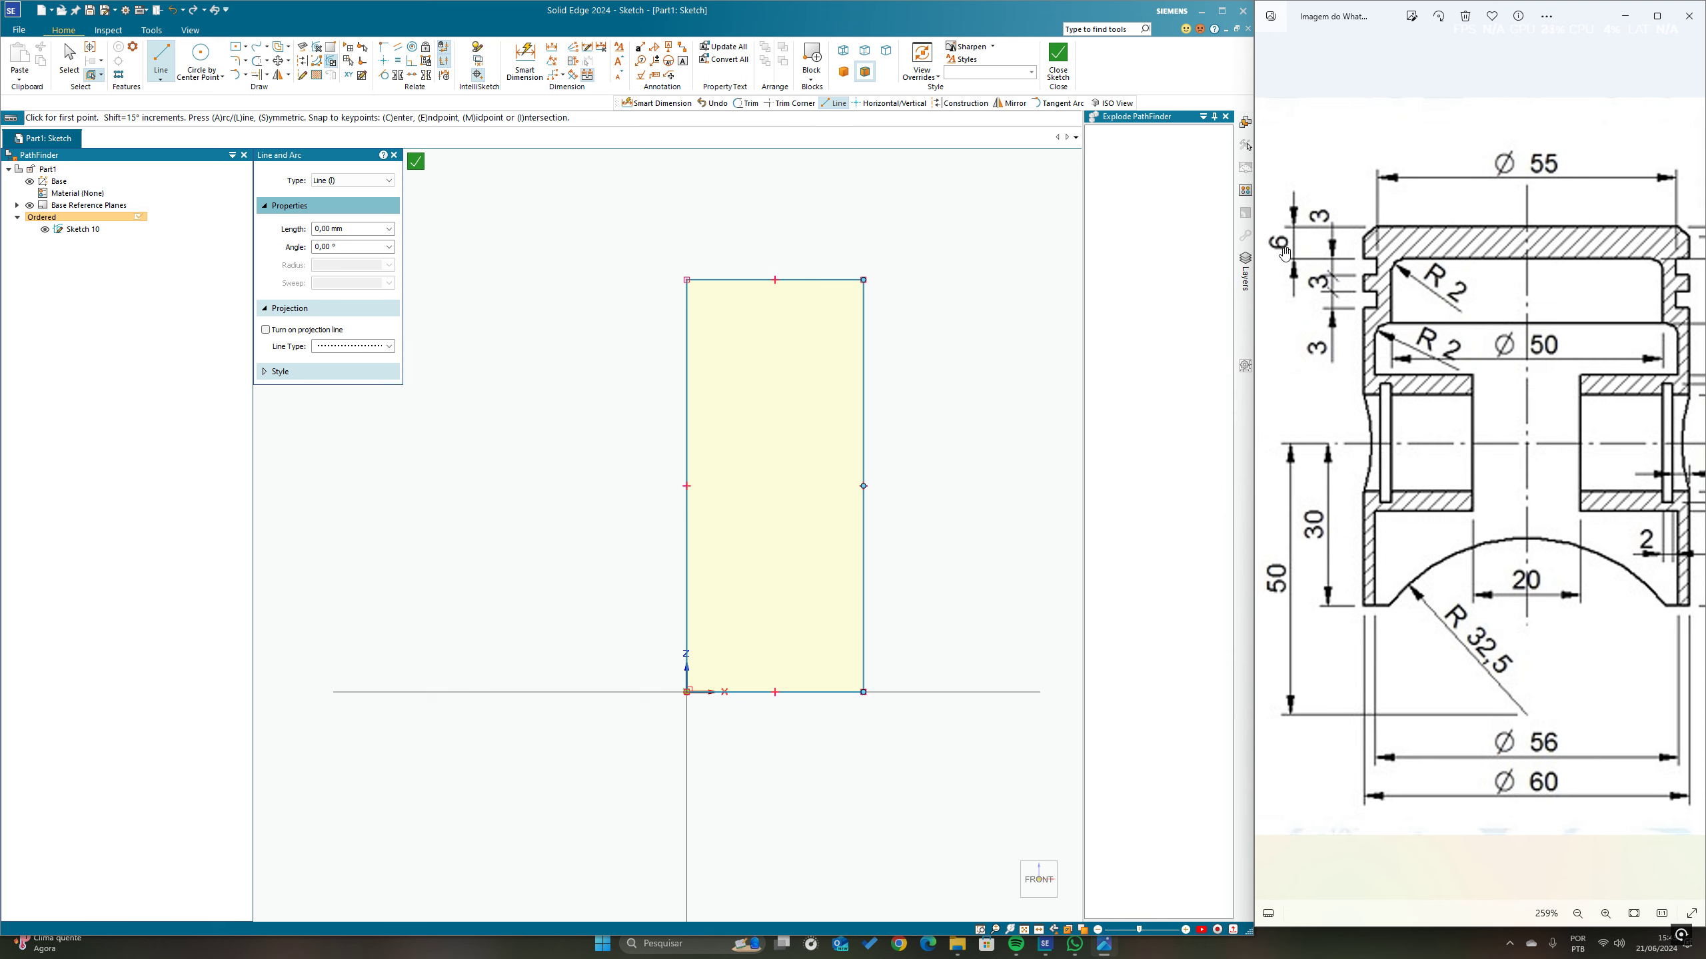
left_click_drag(1646, 292, 1497, 290)
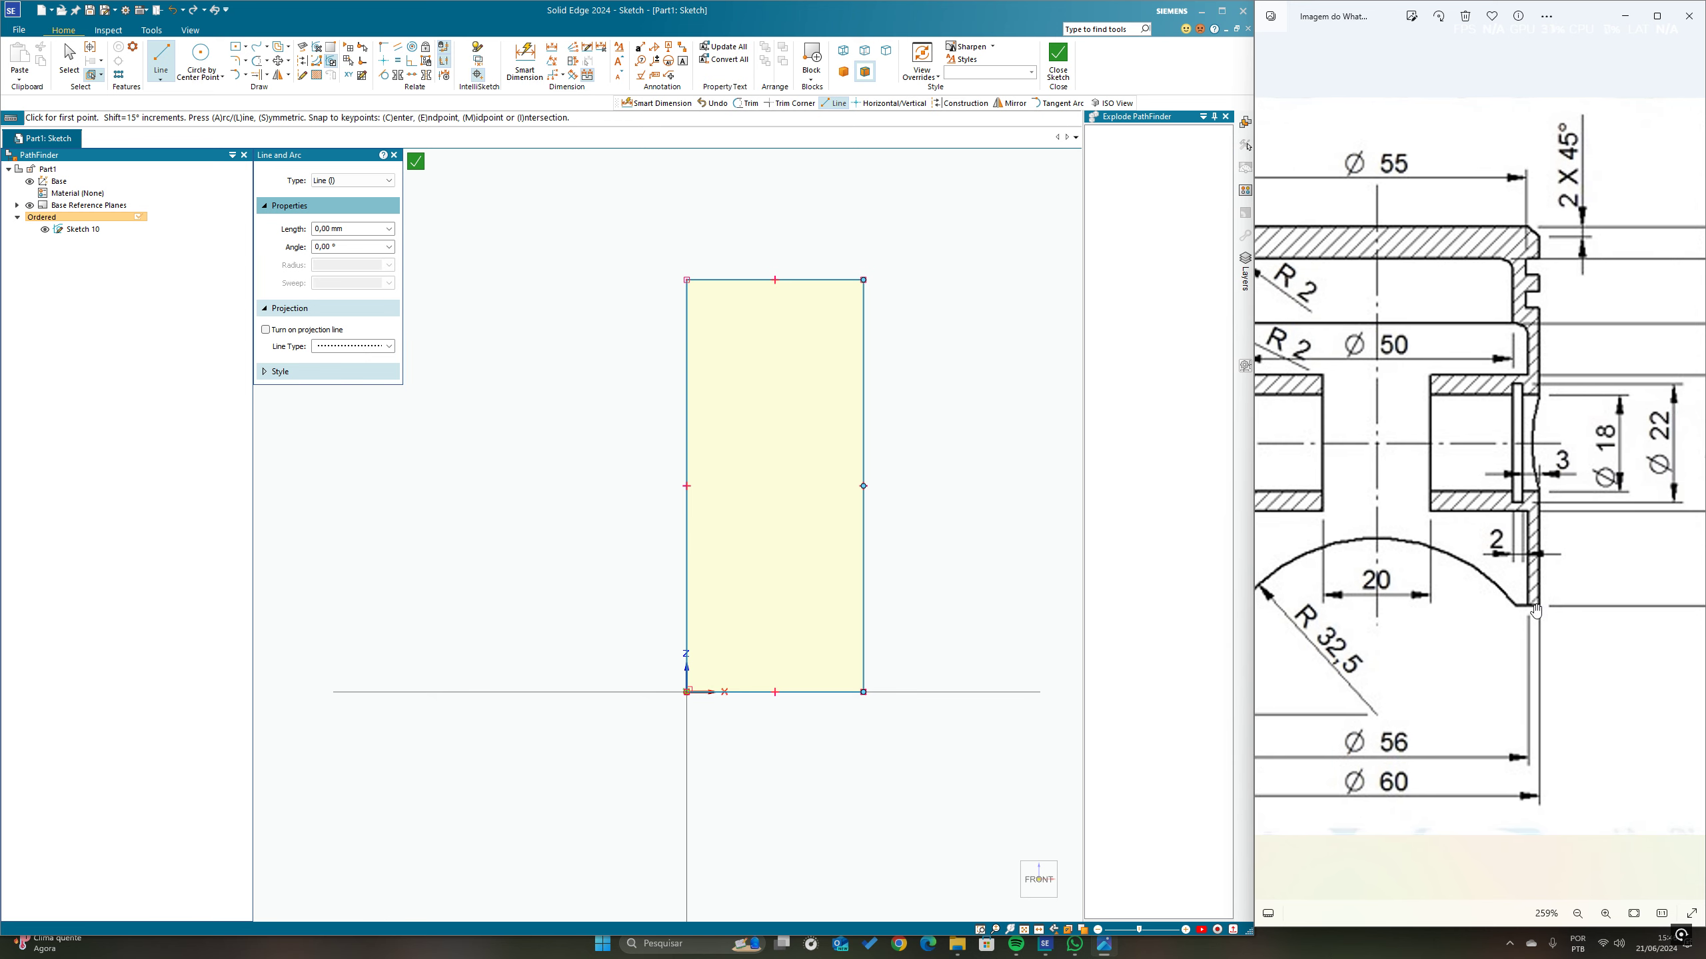
left_click_drag(1516, 629, 1601, 531)
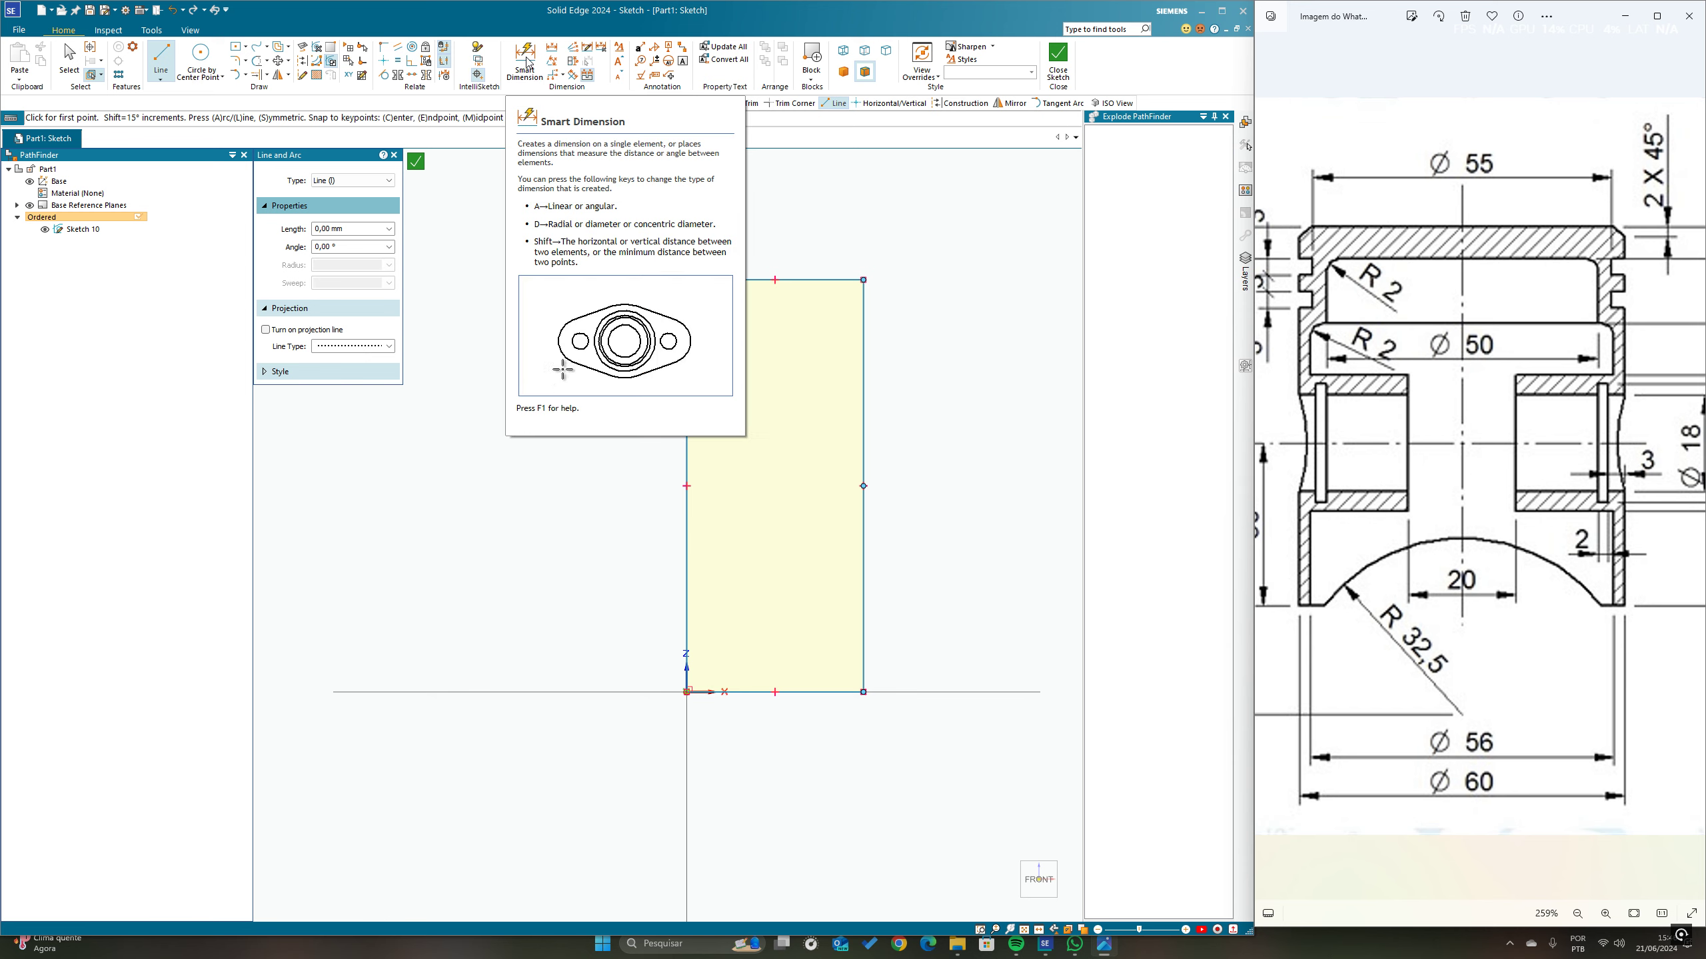
Step: Offset the profile's top line 6 mm downward as a single element to mark the crown thickness
left_click(279, 50)
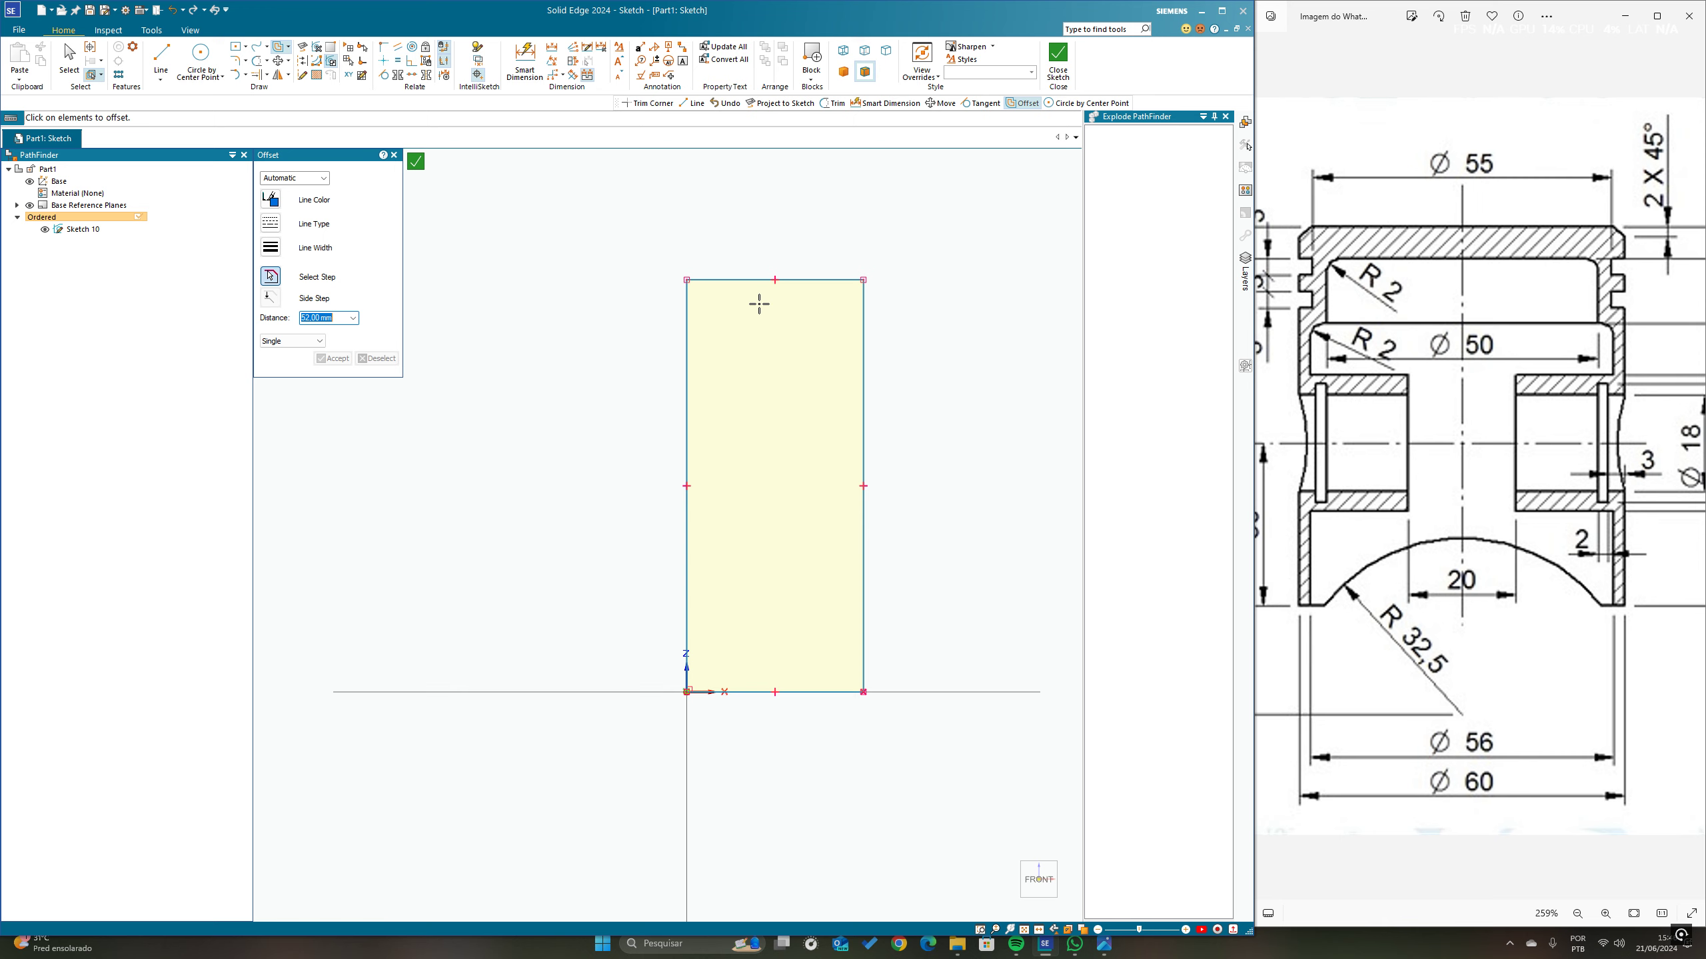
scroll(785, 312, "down", 1)
scroll(785, 311, "up", 2)
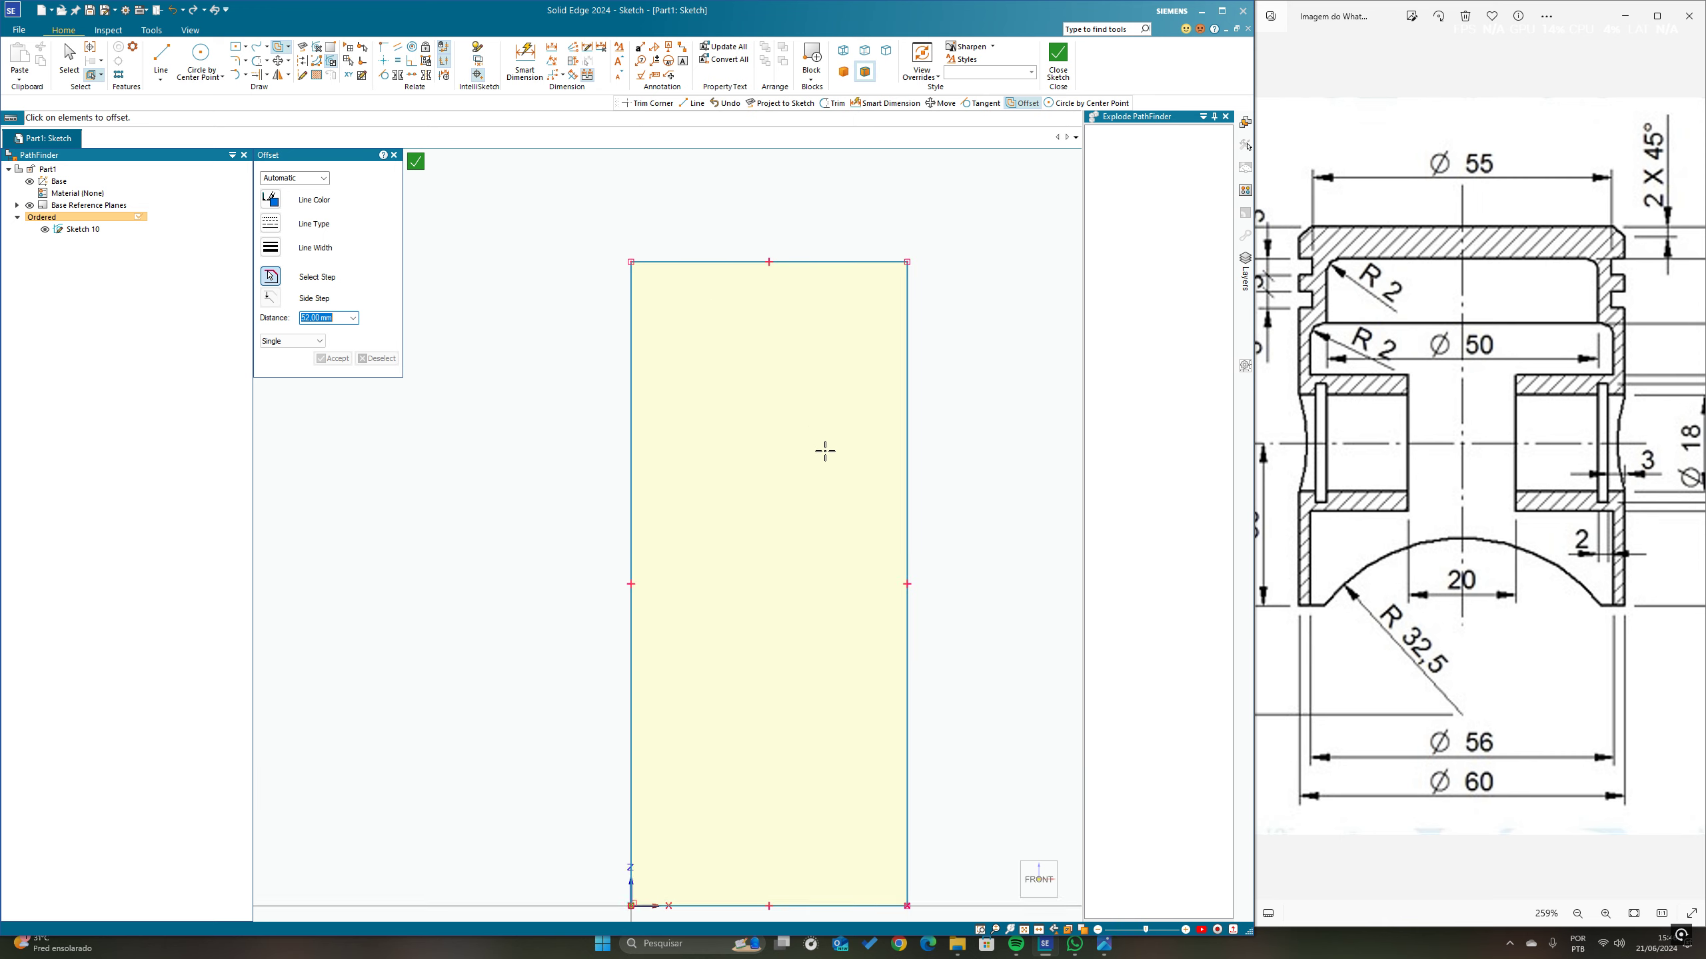
middle_click_drag(800, 462, 799, 427)
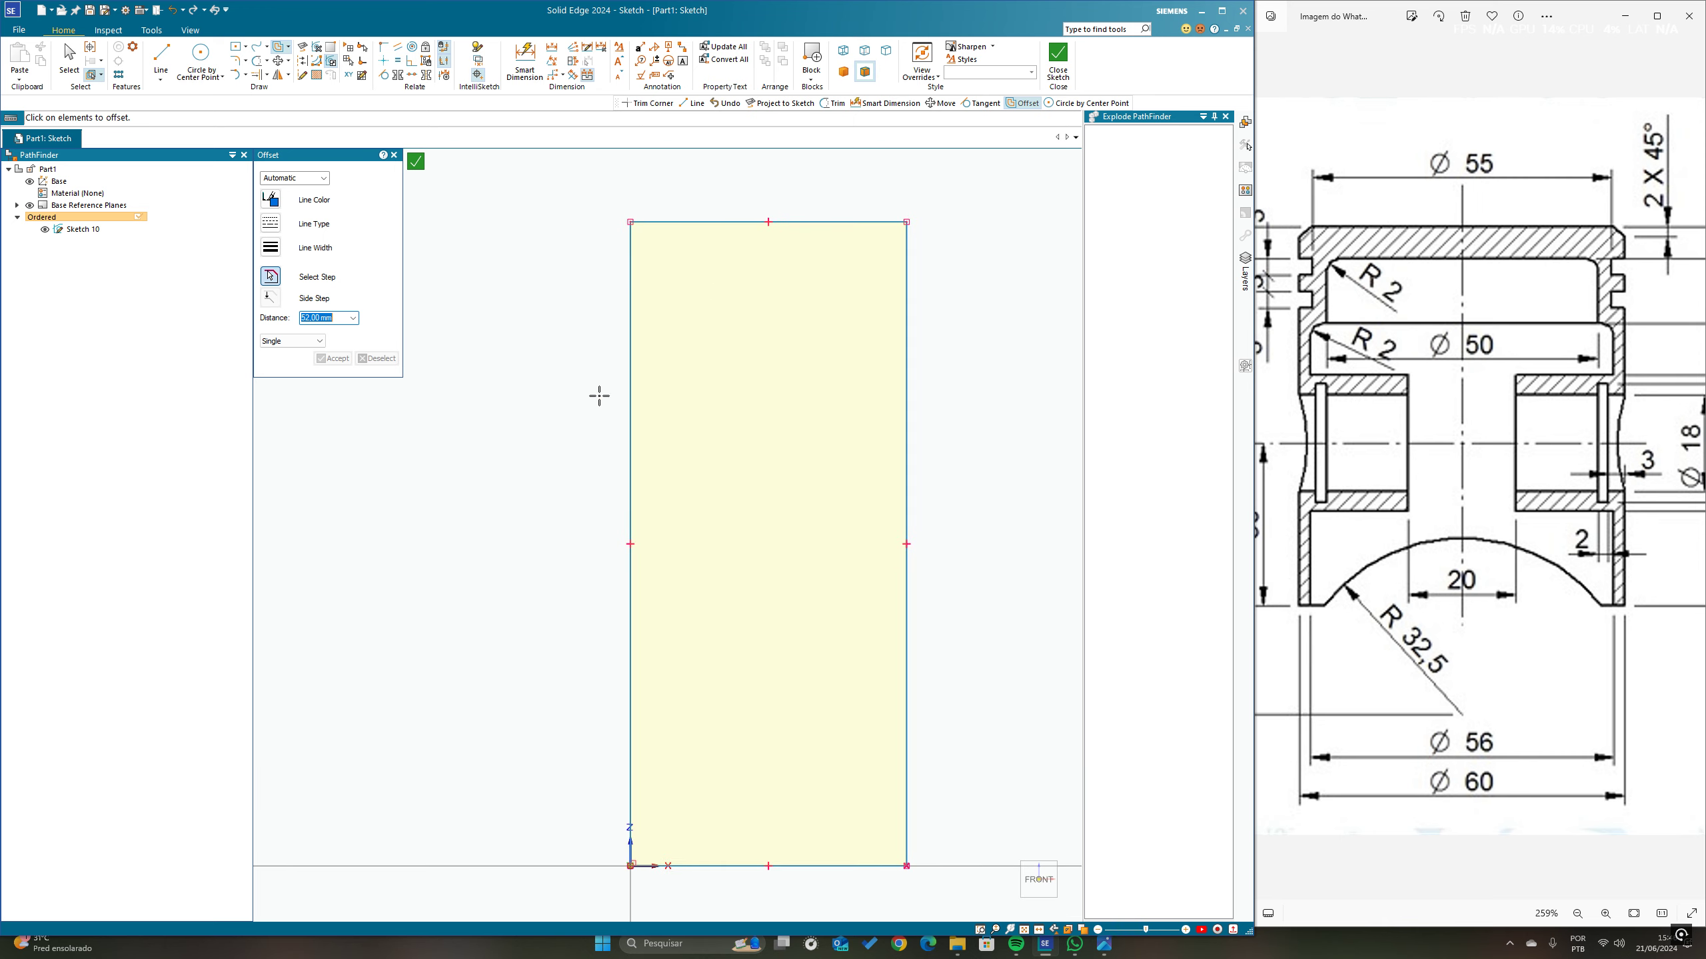
left_click_drag(1378, 273, 1442, 270)
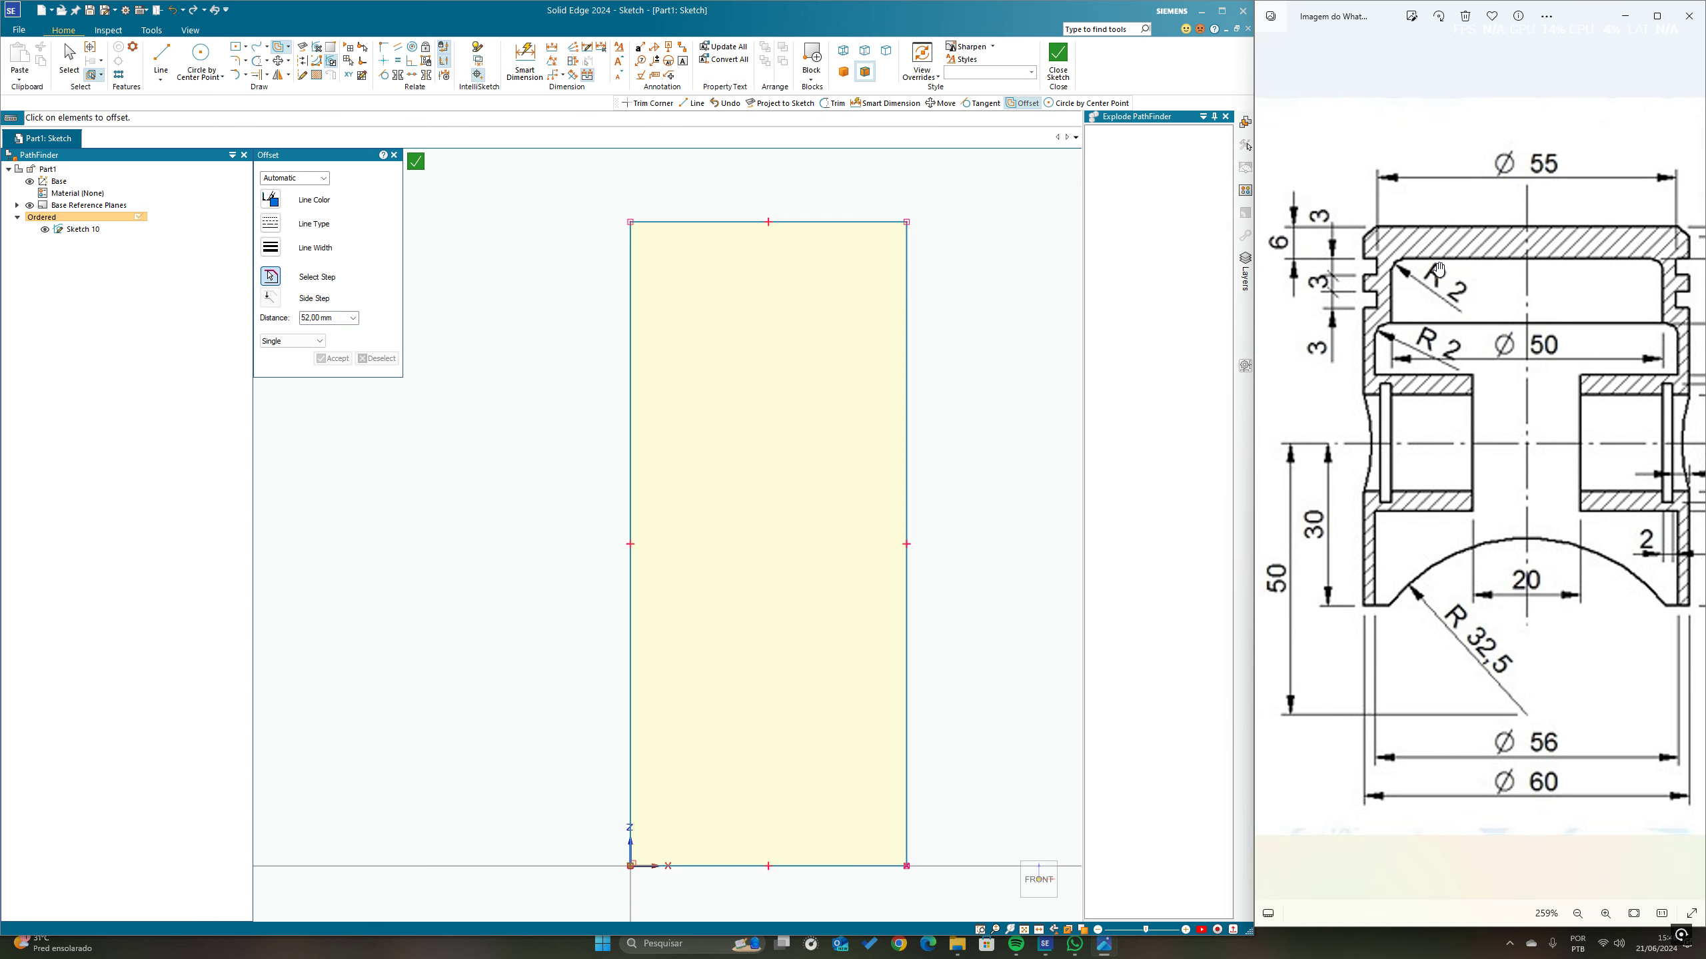
left_click(538, 312)
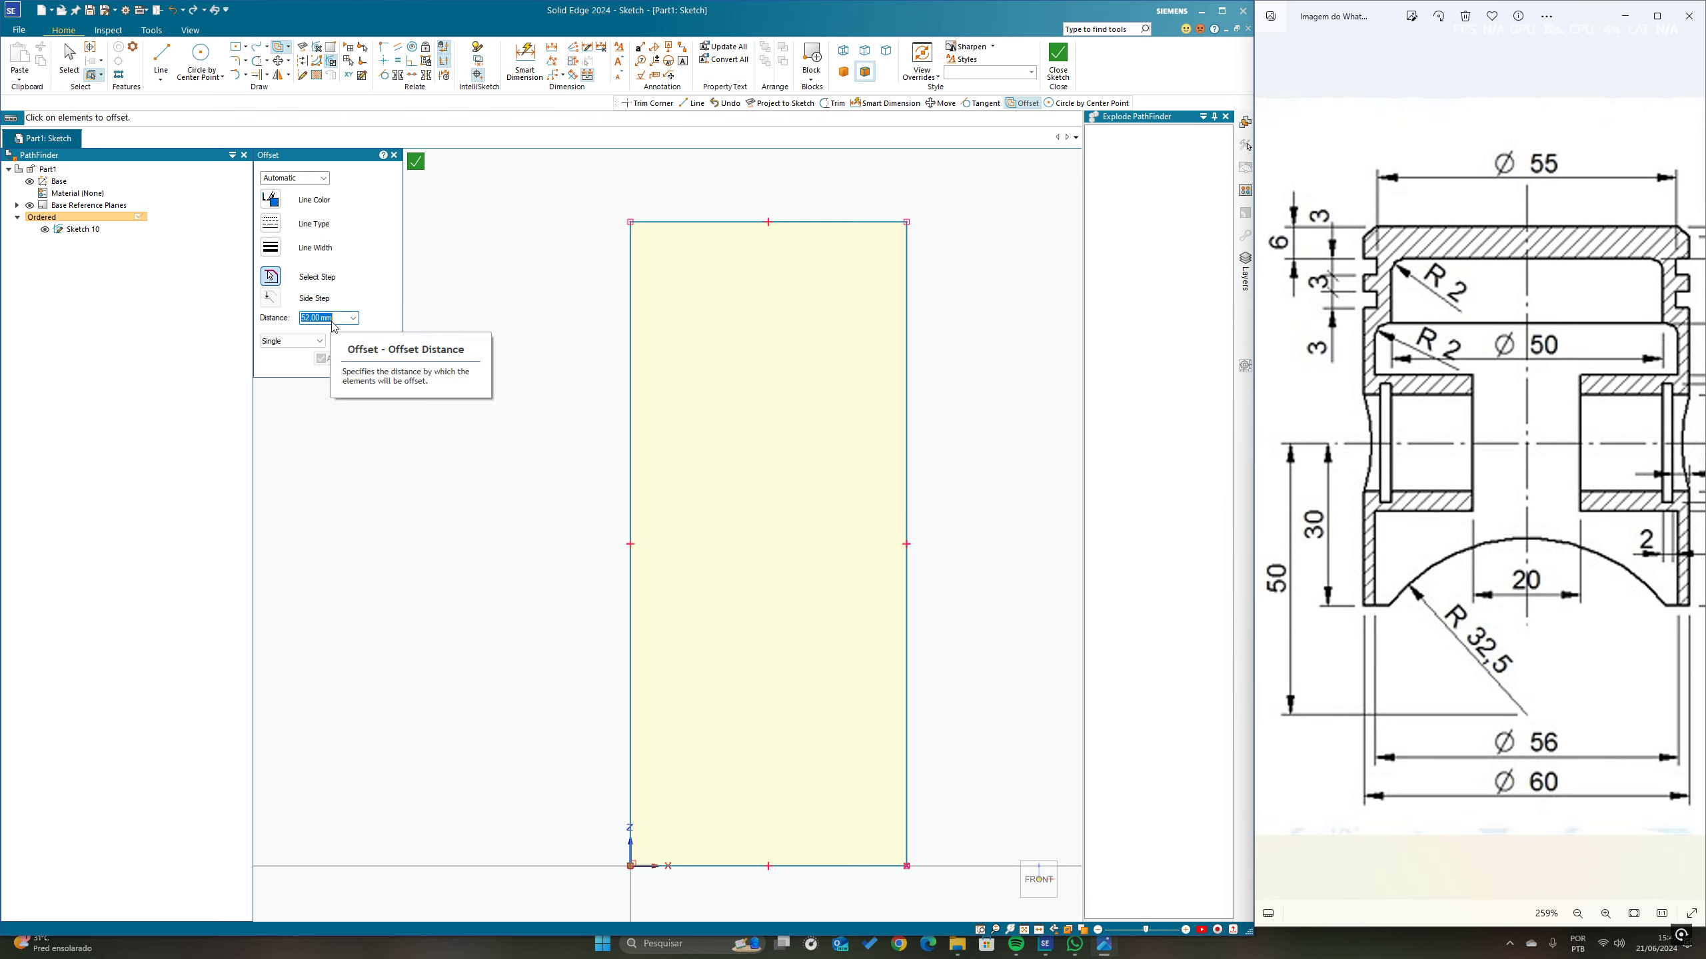
type("5")
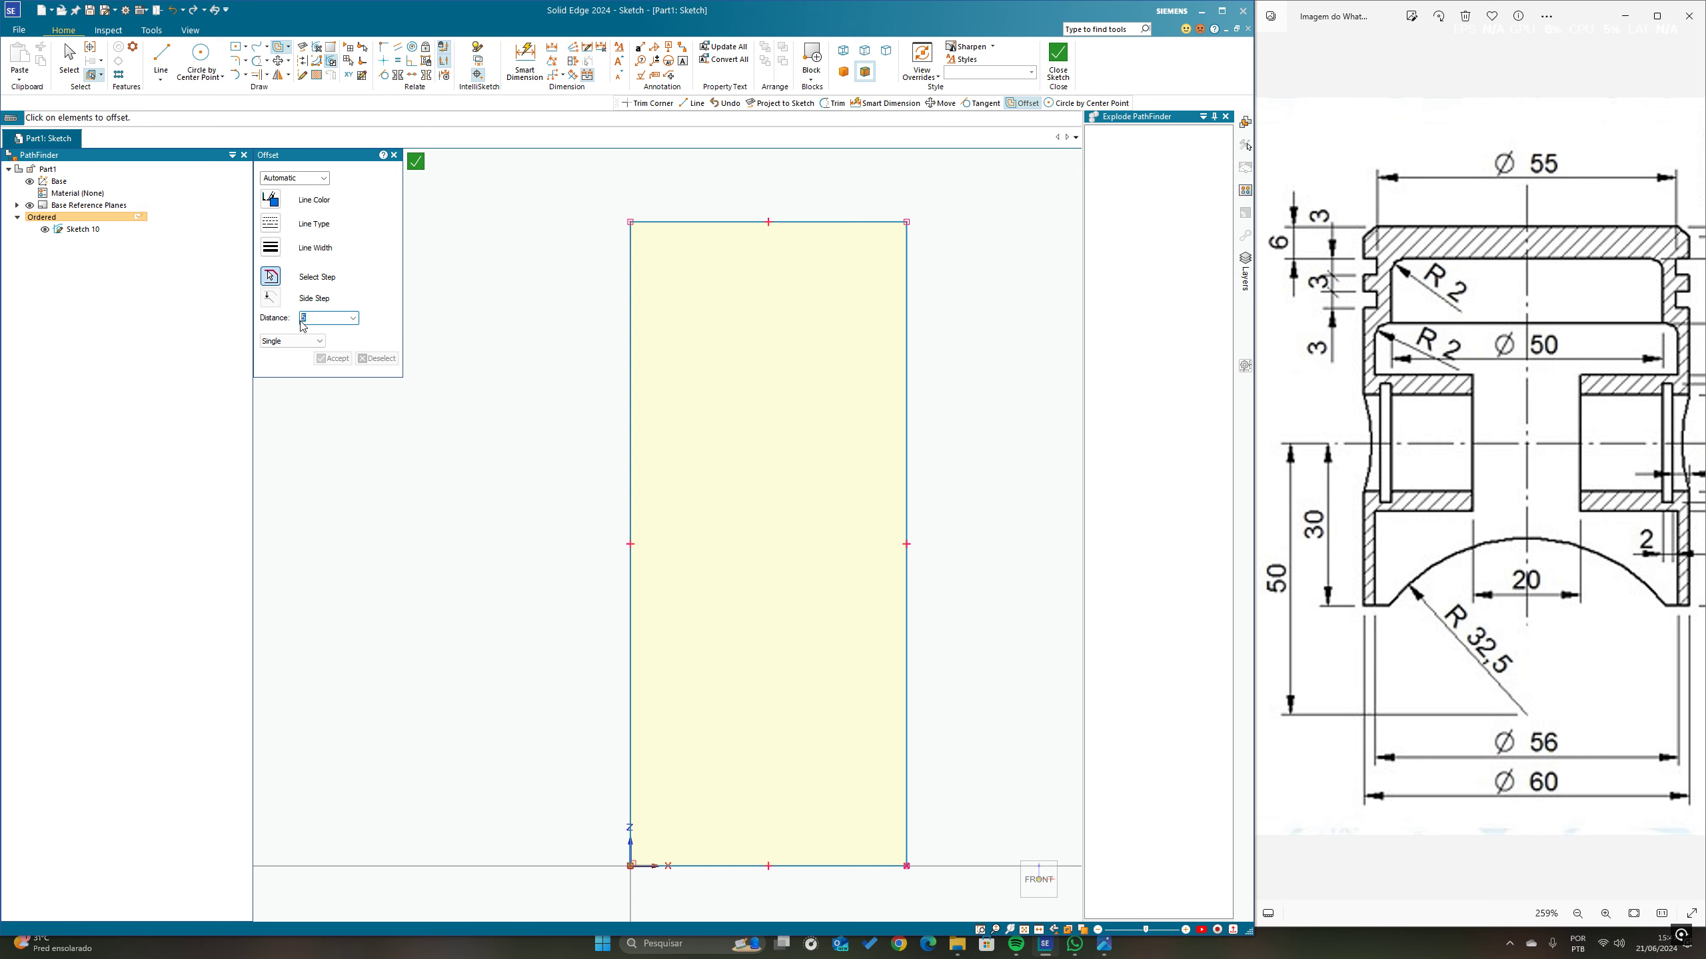
key("Tab")
left_click(292, 340)
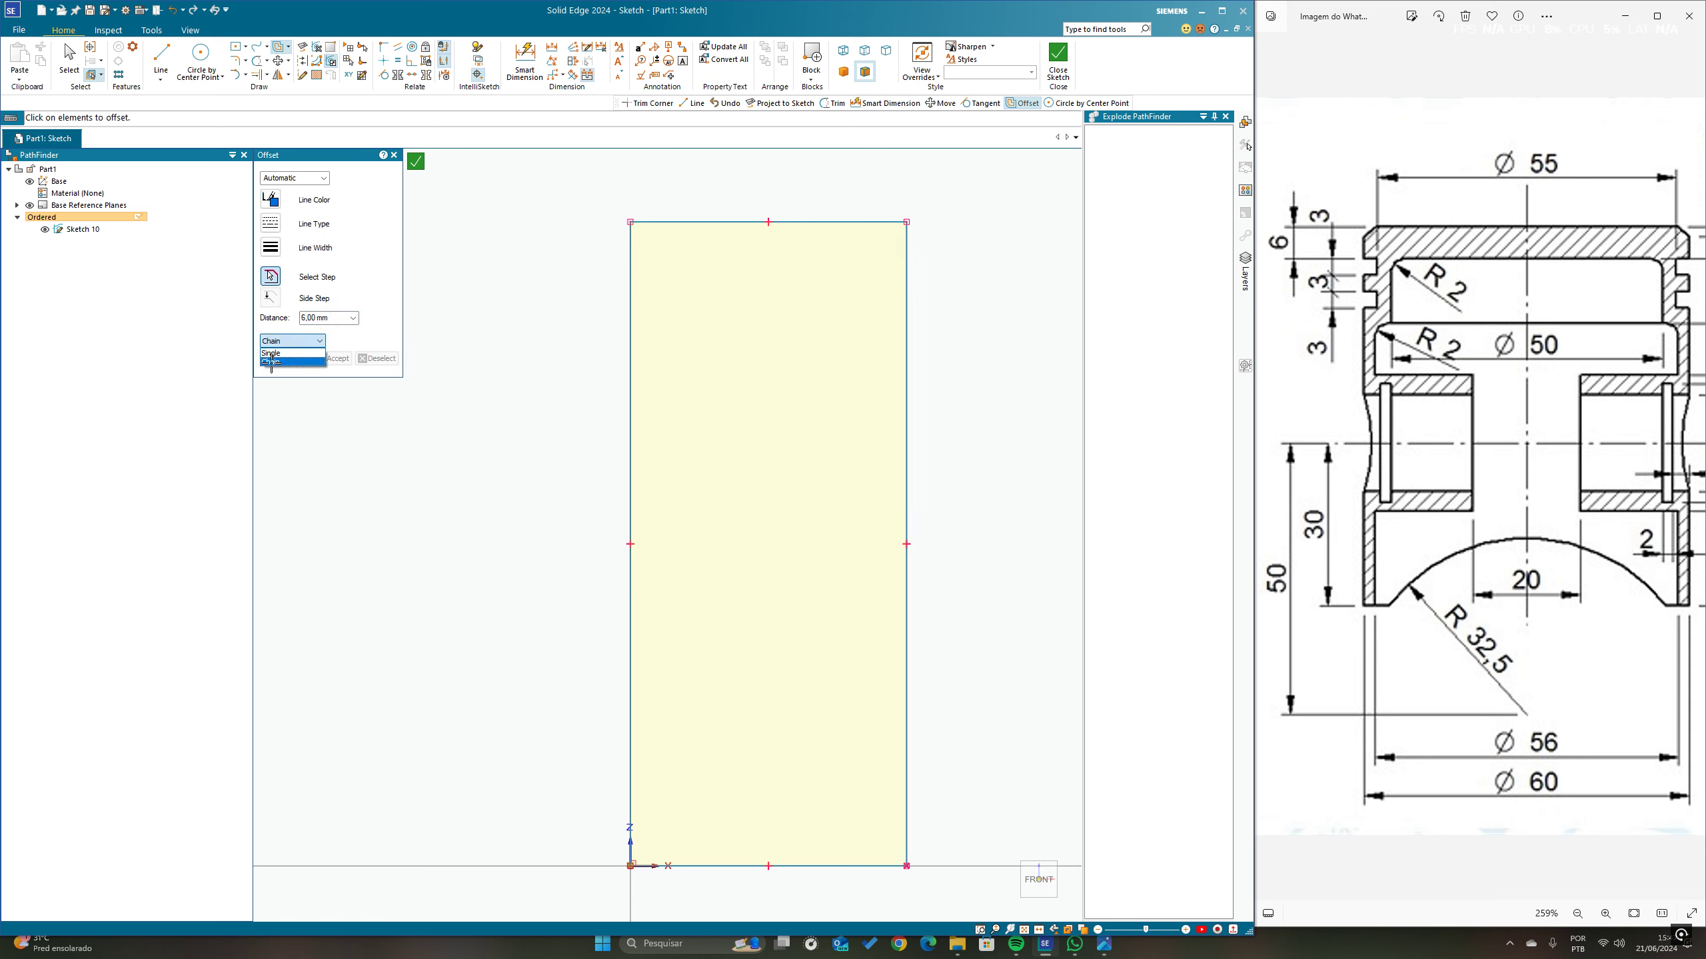
left_click(271, 362)
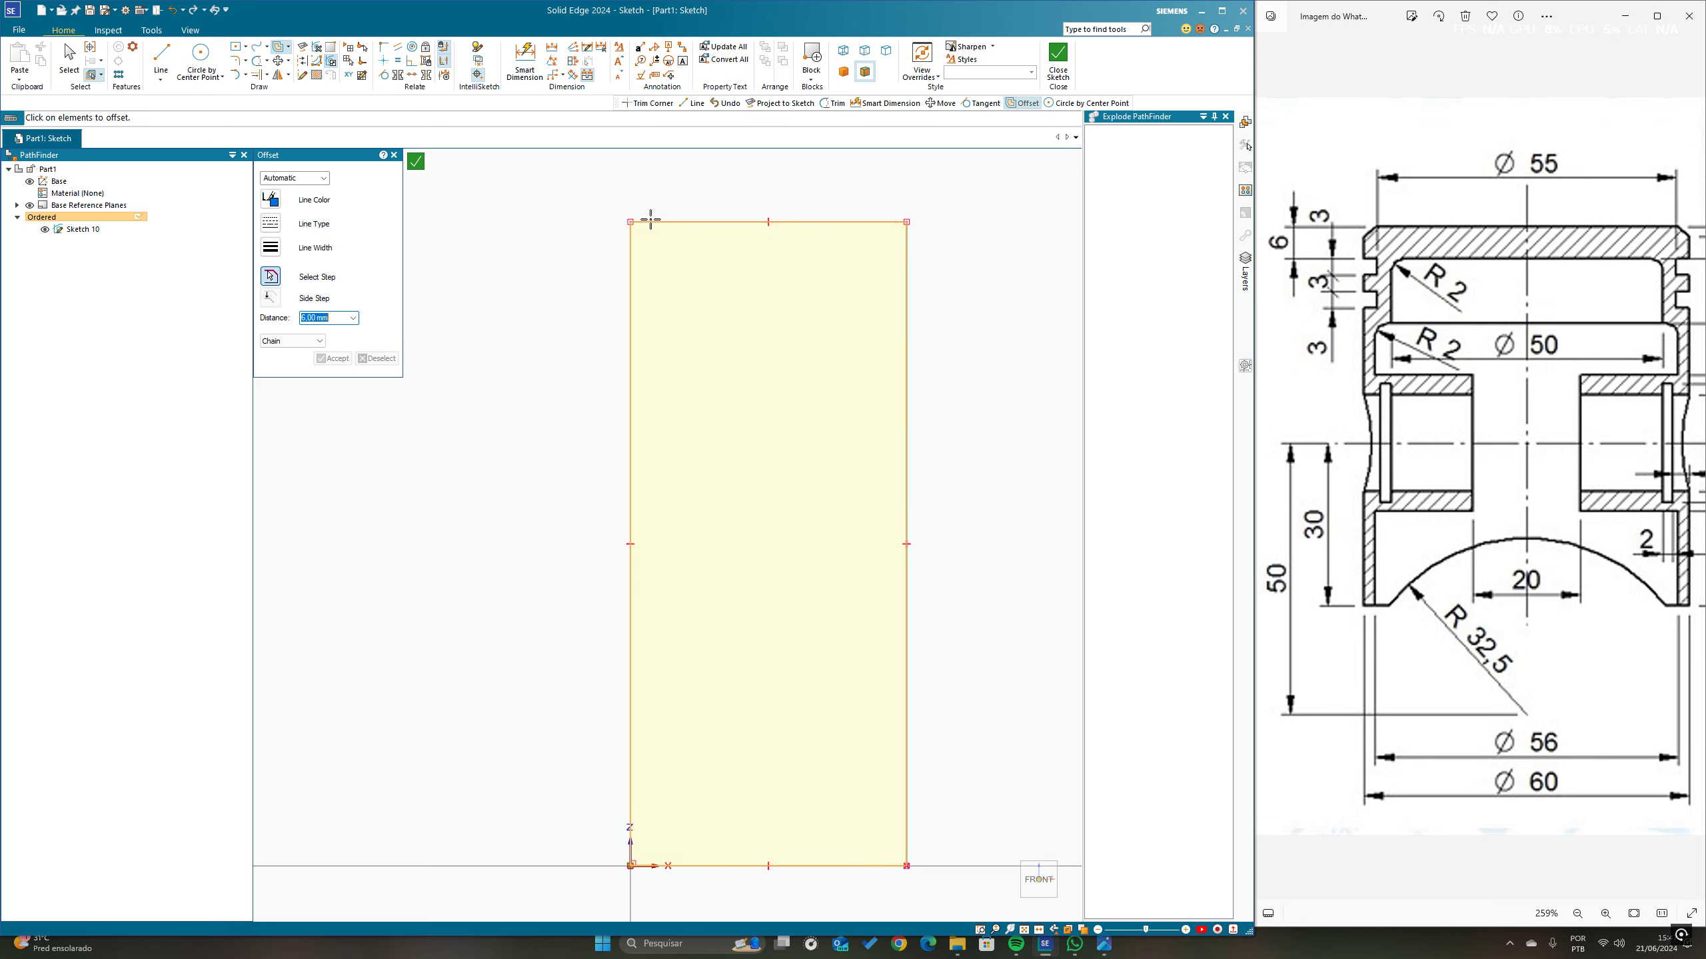
left_click(271, 341)
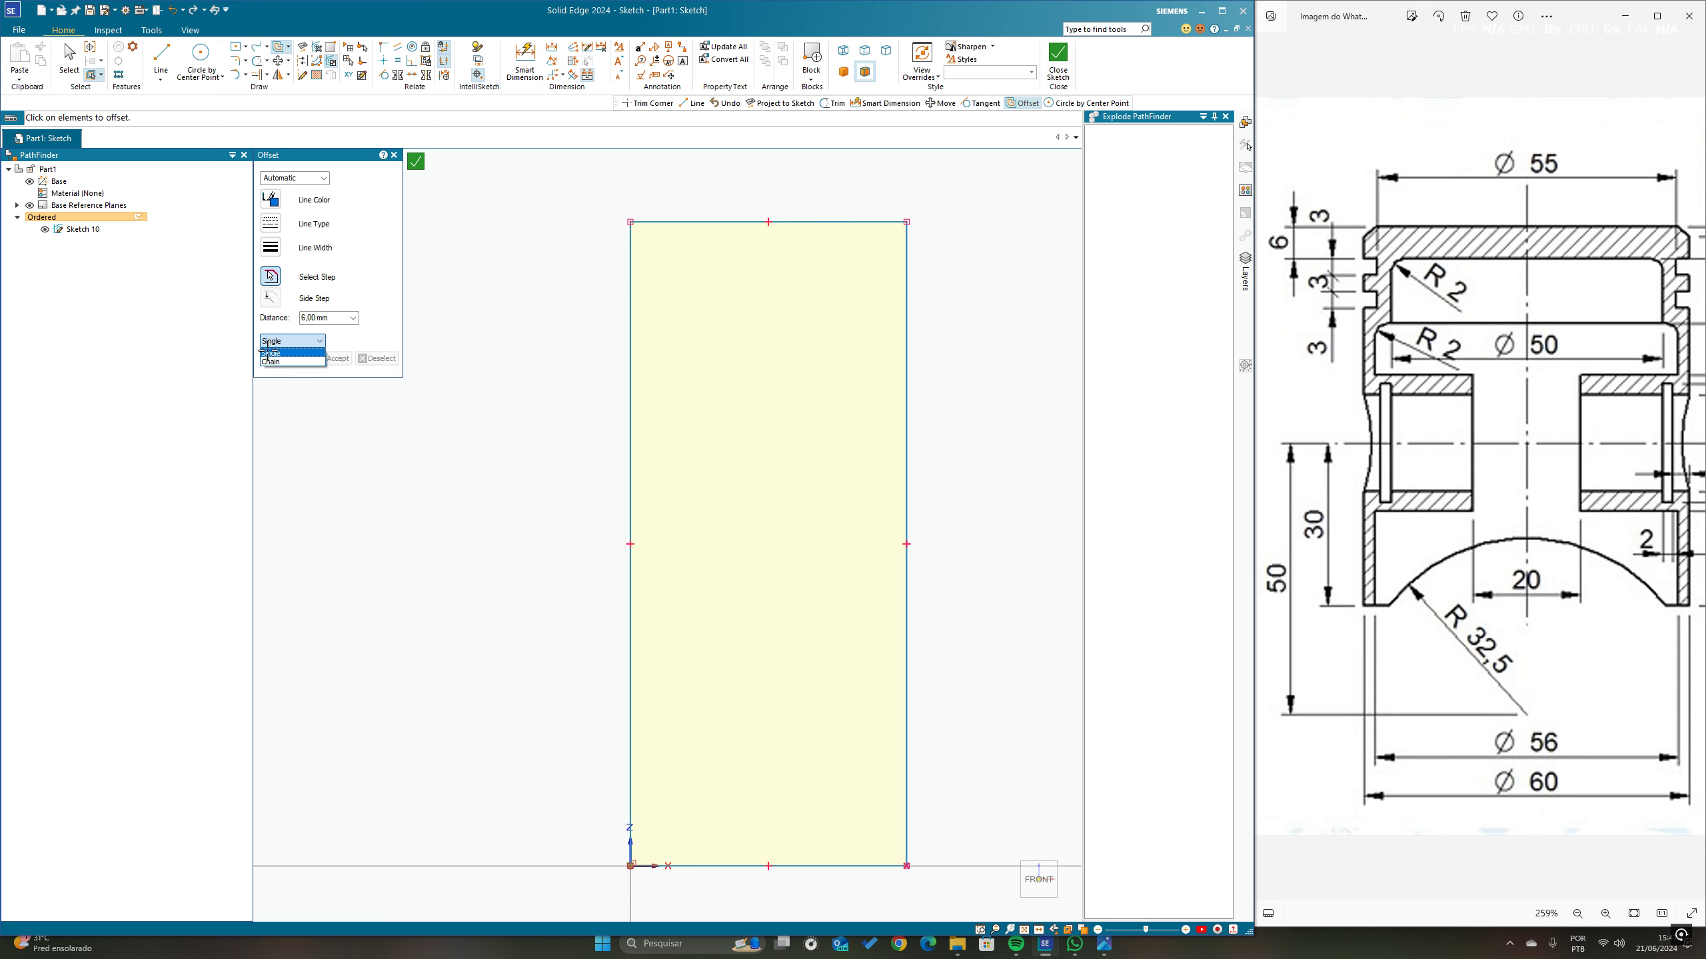
left_click(268, 352)
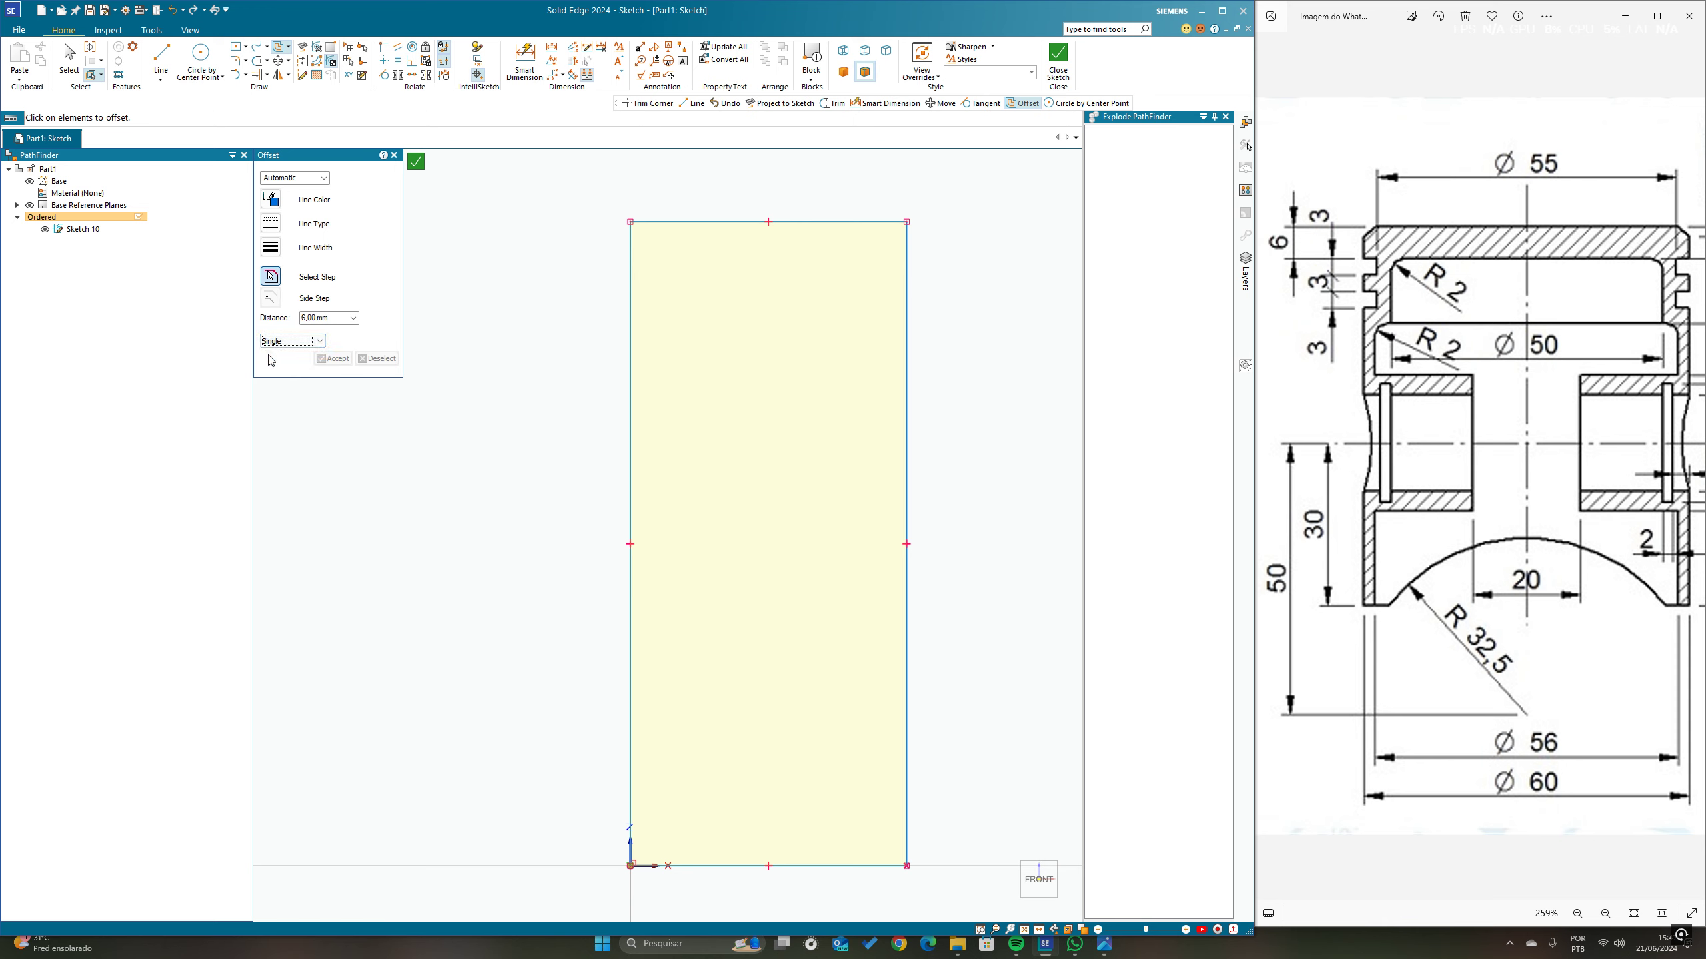
left_click(723, 223)
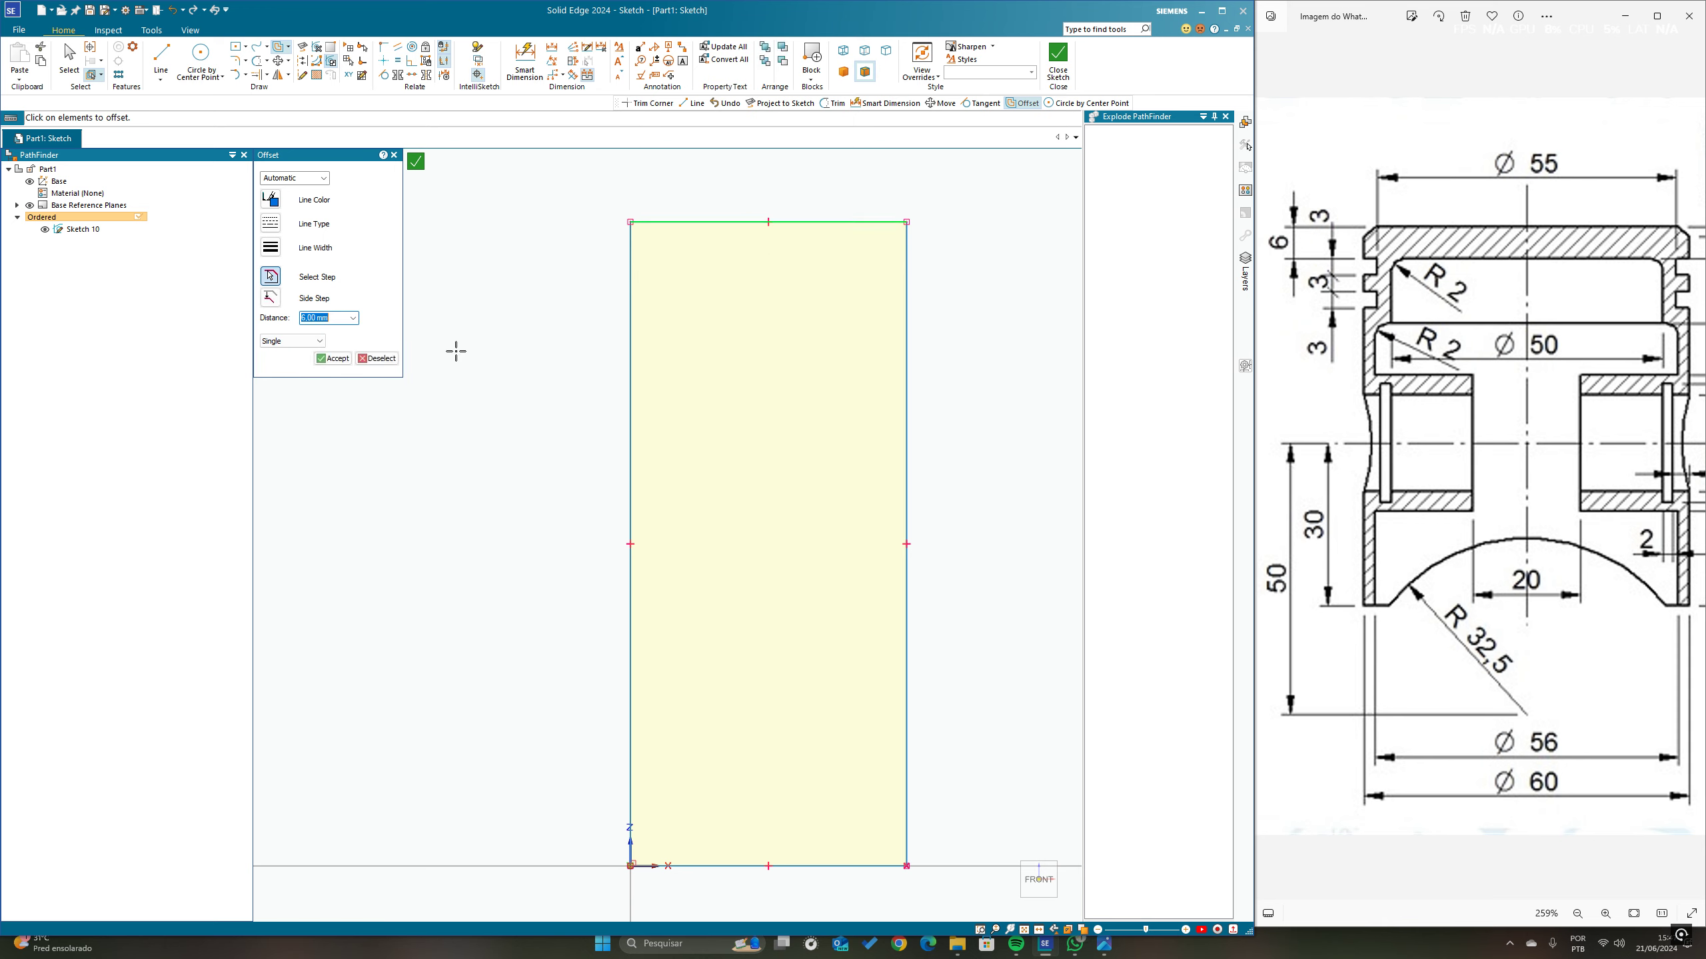
left_click(334, 359)
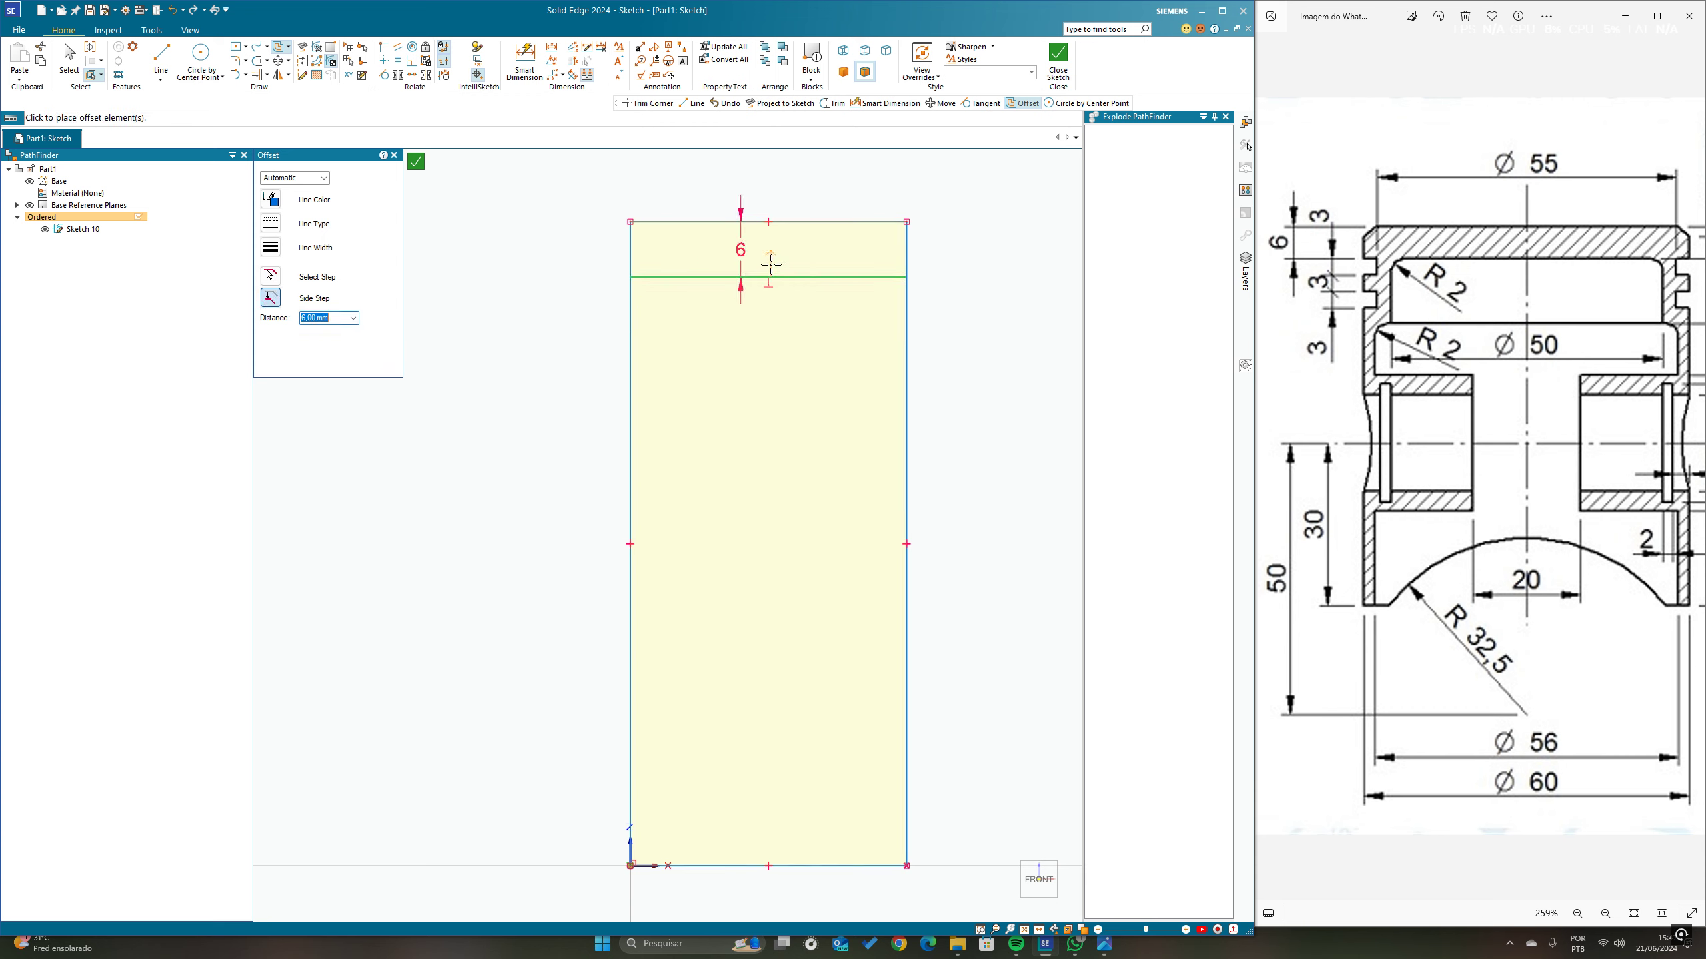
key("Escape")
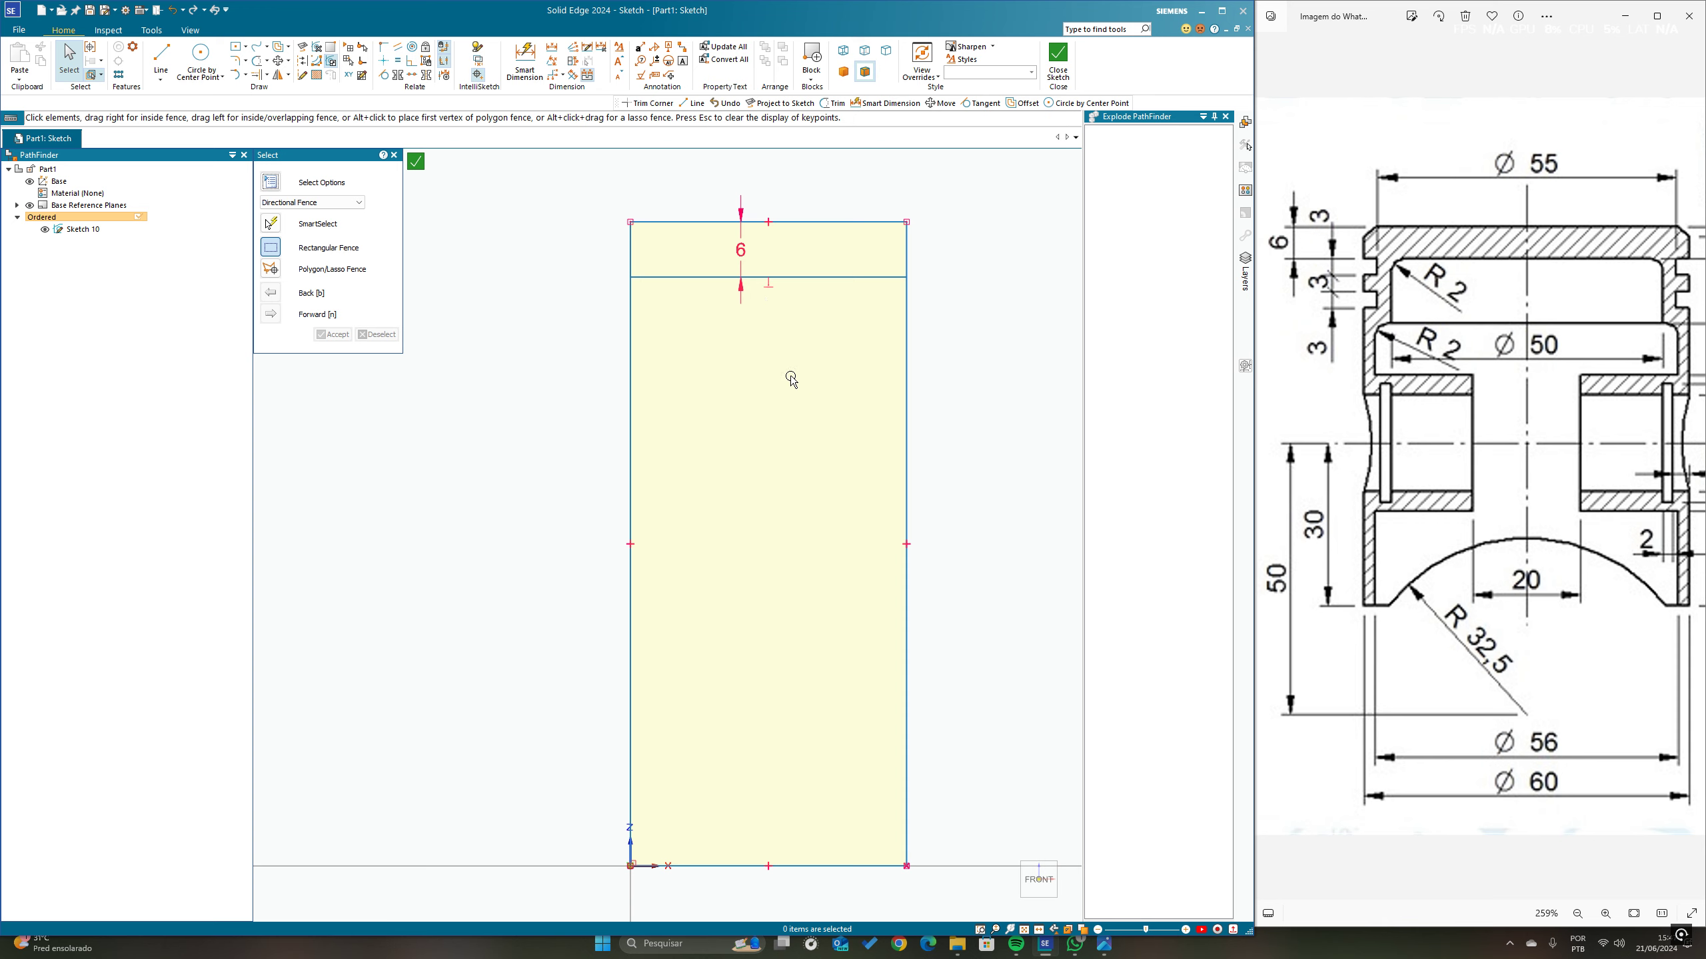
Step: Offset the profile's outer vertical line 2 mm inward for the thin skirt wall
left_click(275, 49)
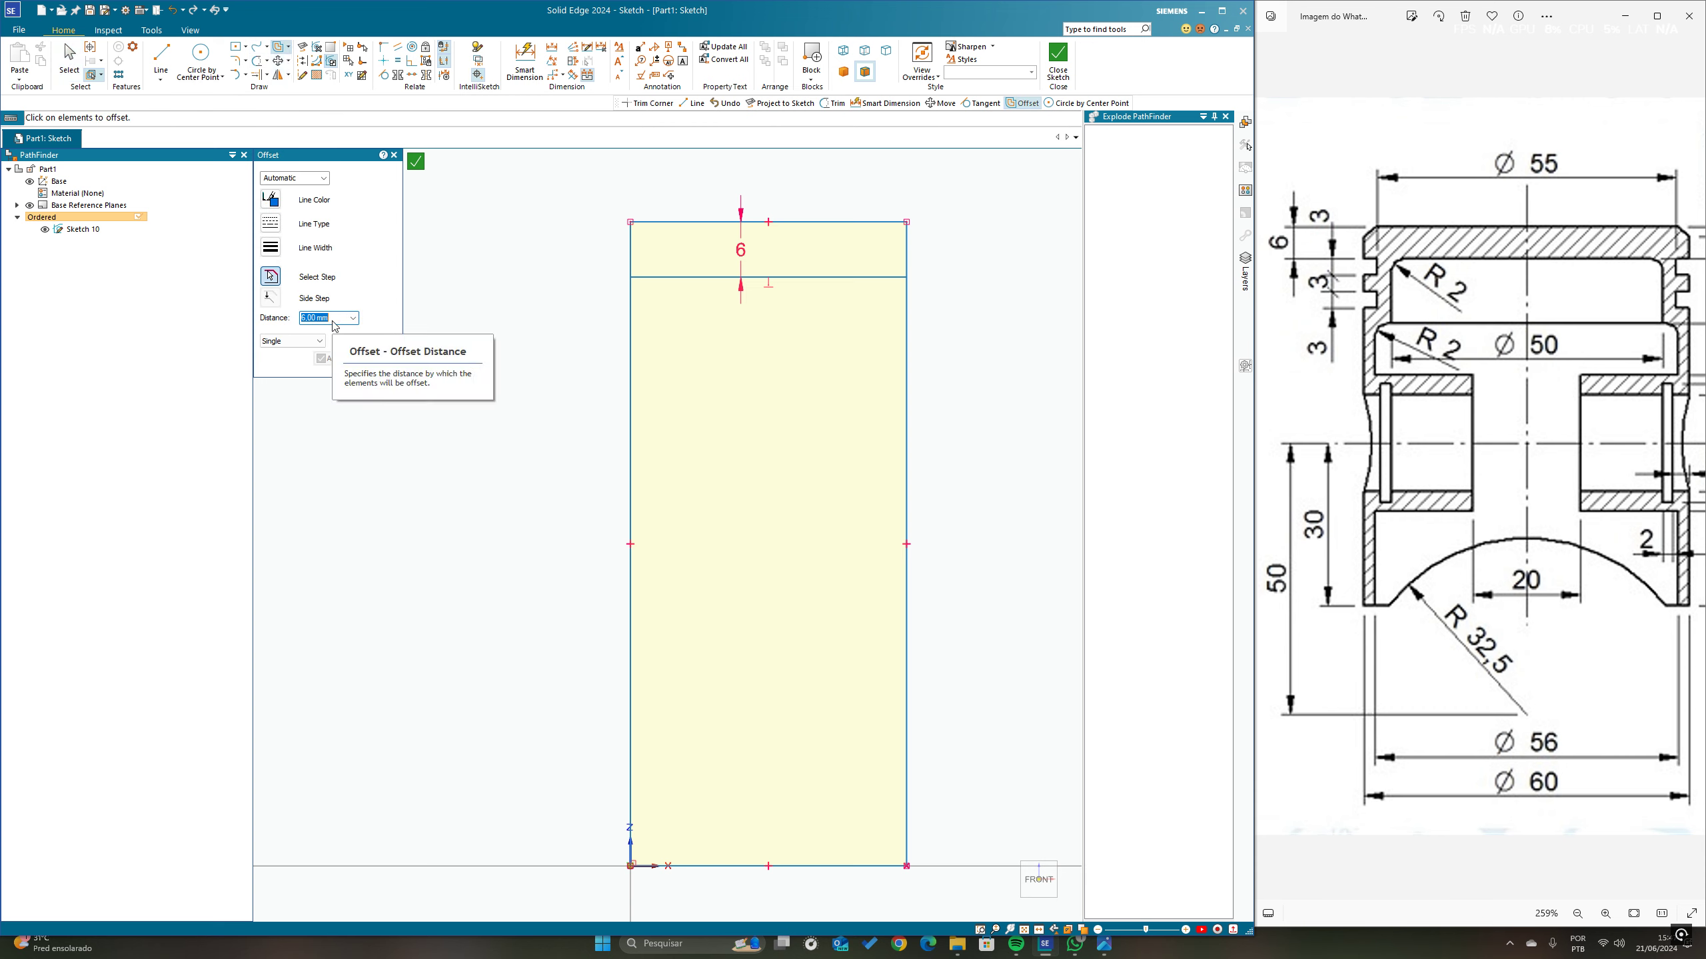
type("1")
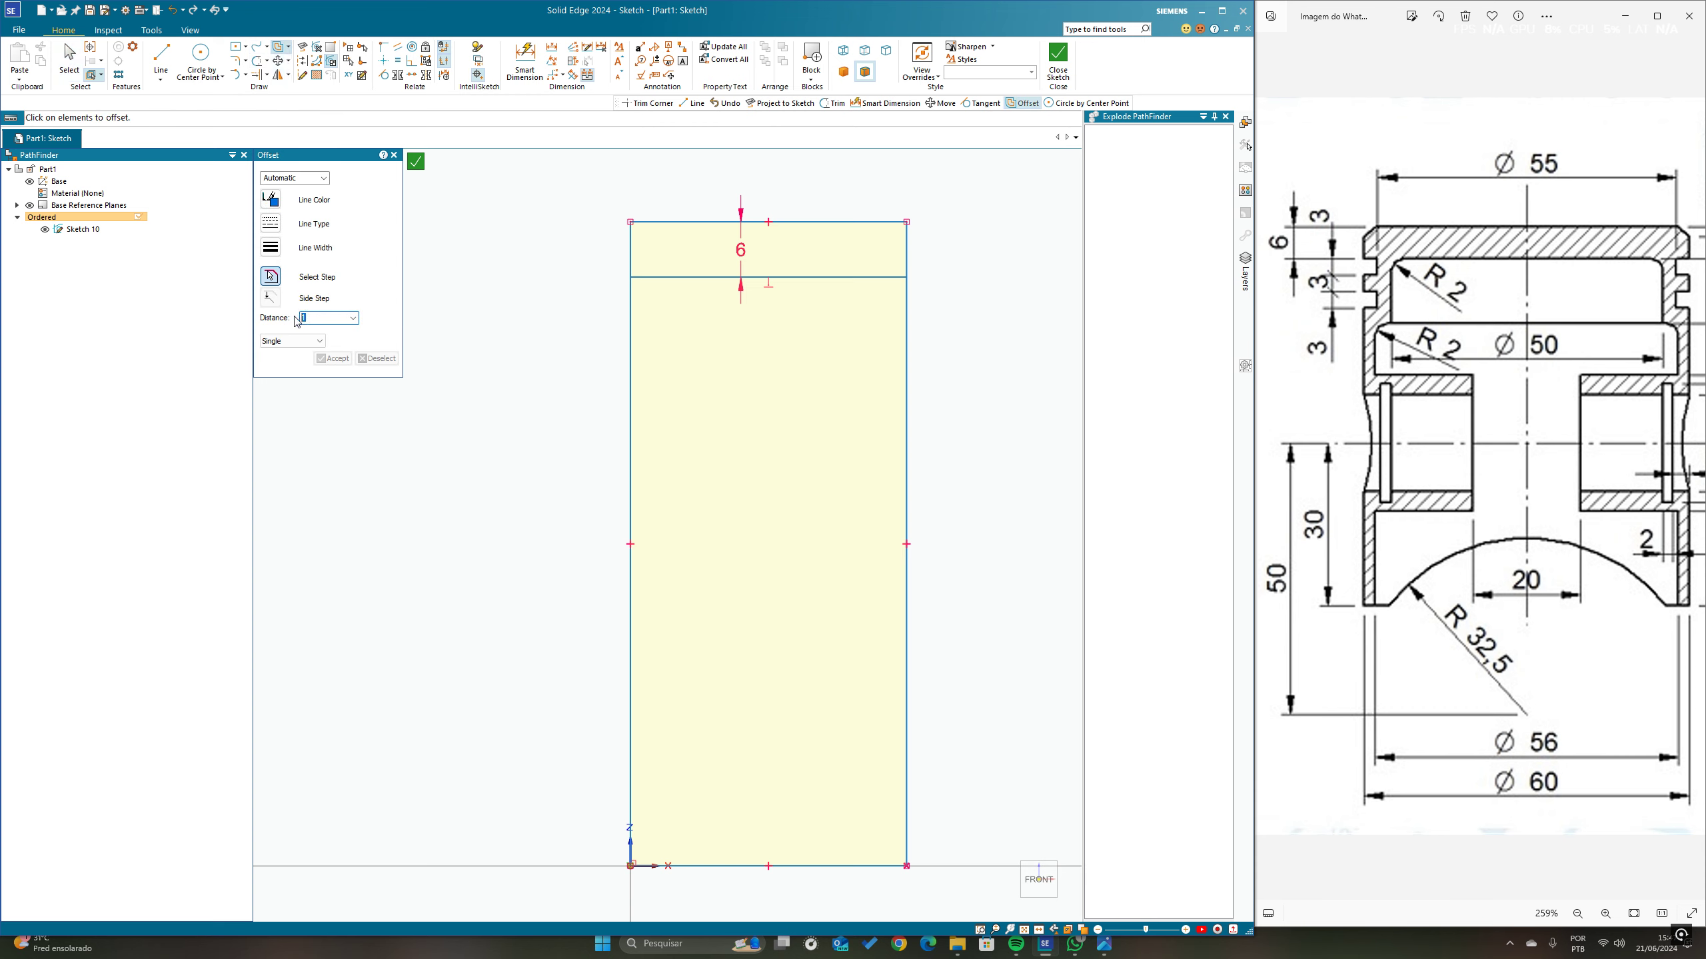
key("Return")
left_click(904, 462)
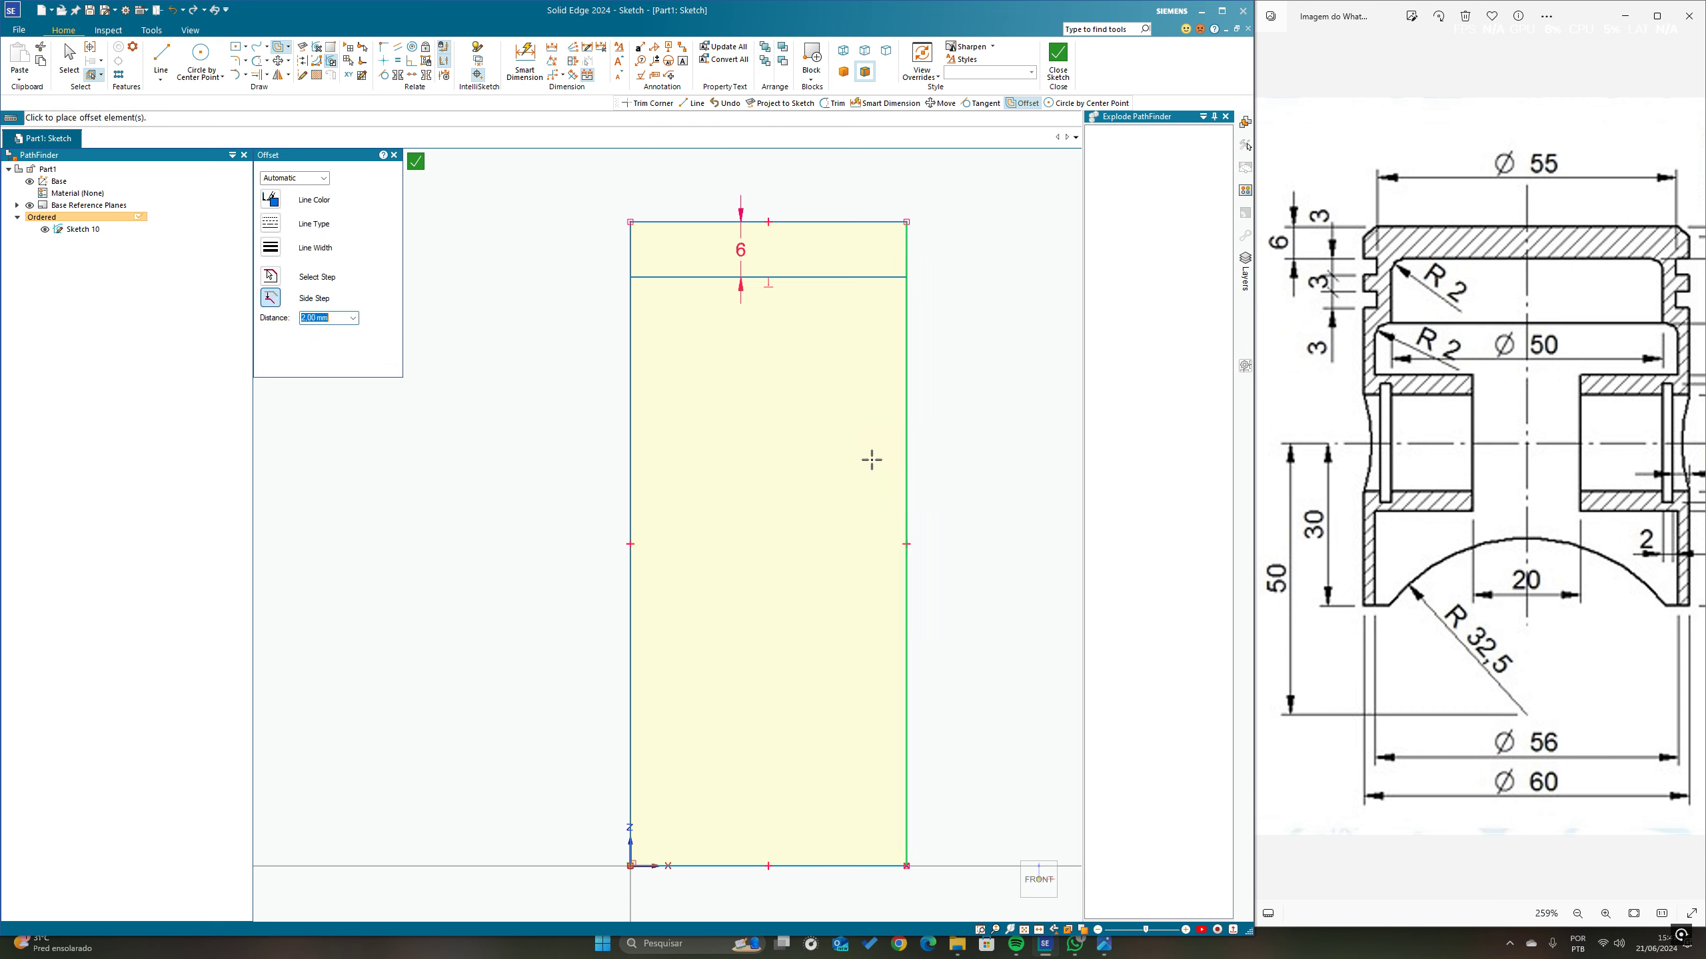
left_click(823, 463)
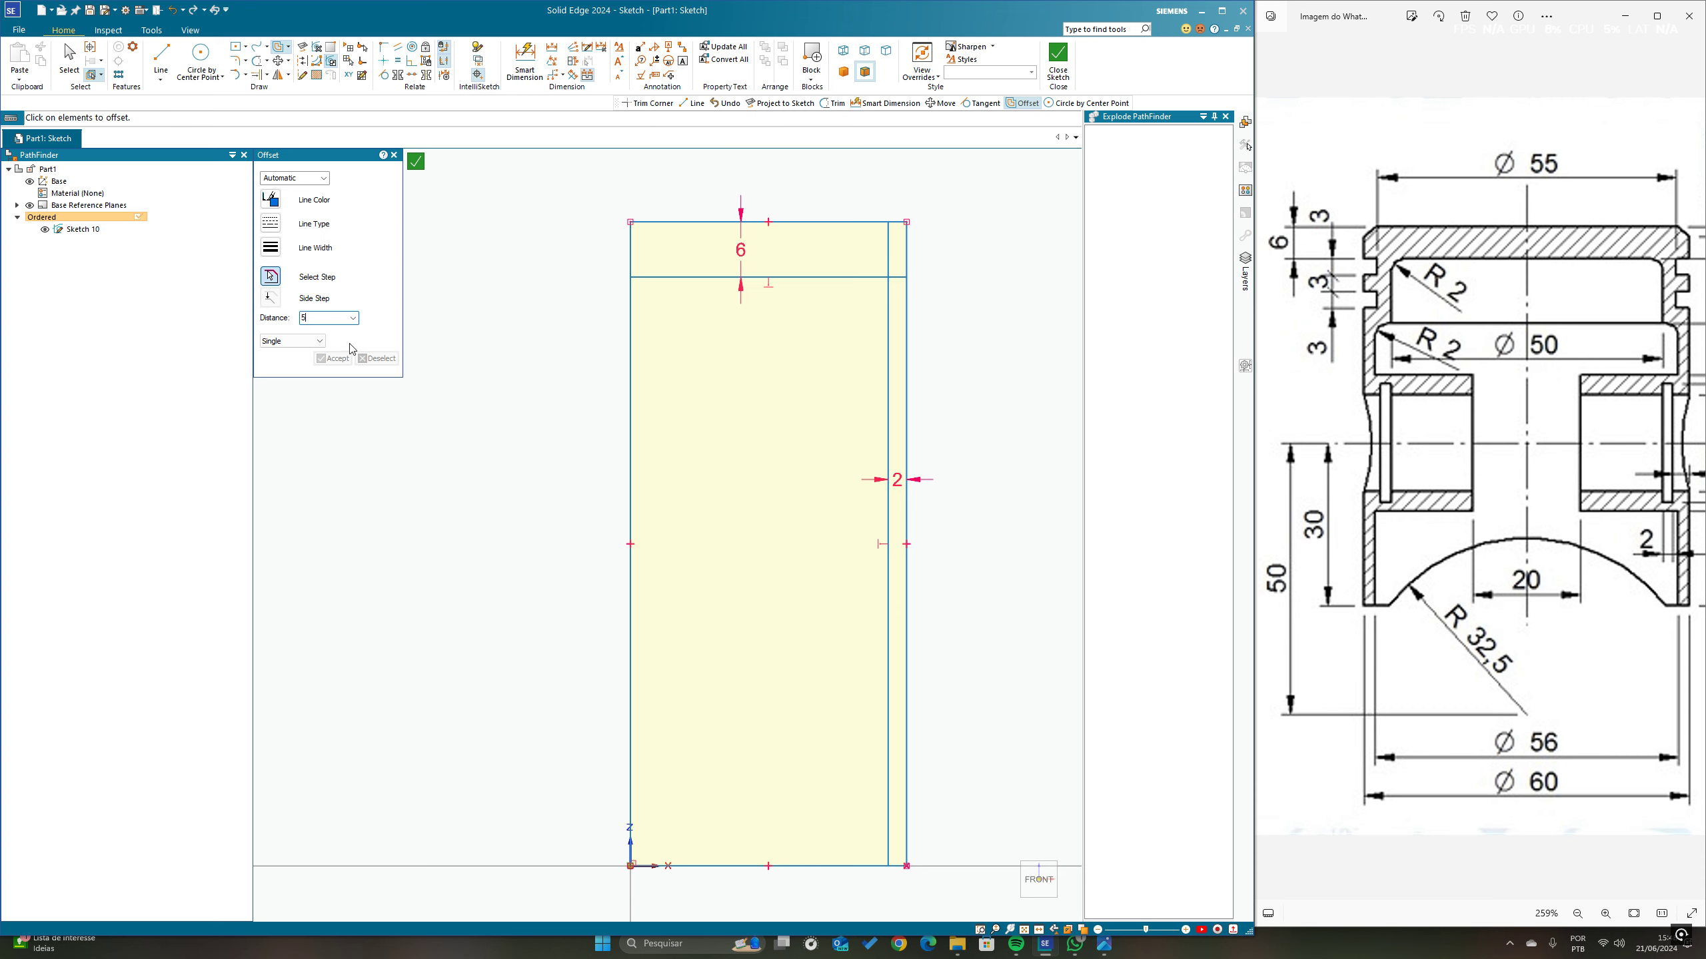
Step: Offset the same outer vertical line 5 mm inward for the 50 mm inner diameter
key("Return")
left_click(906, 657)
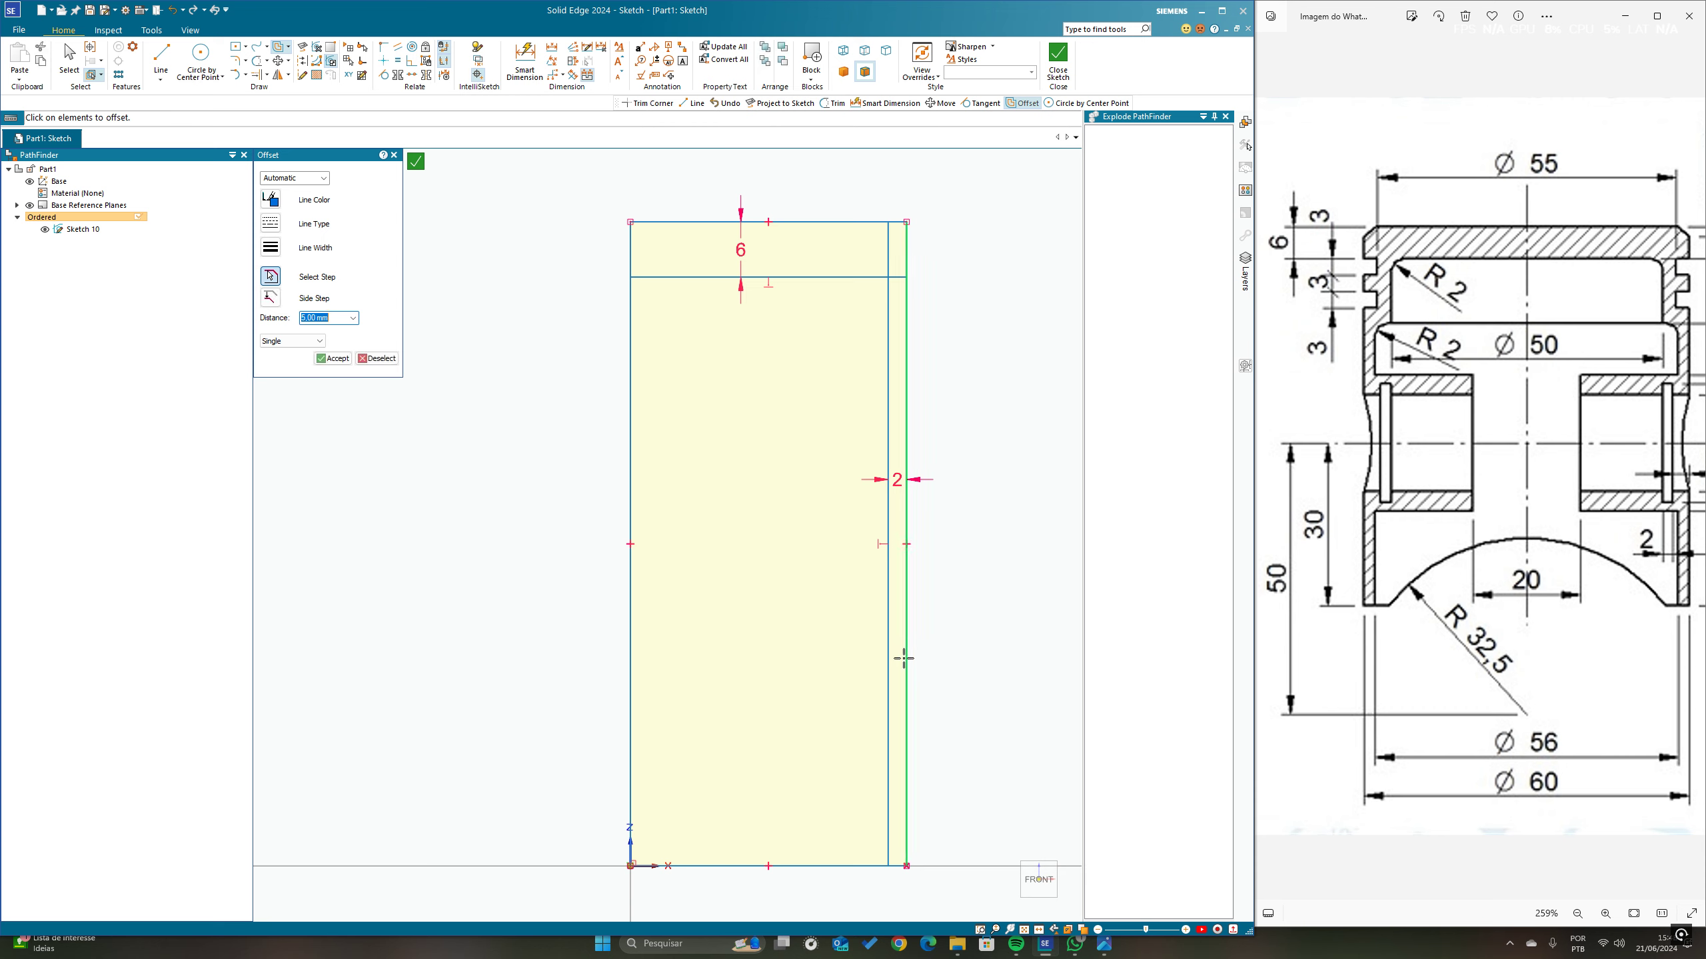
right_click(812, 621)
left_click(785, 620)
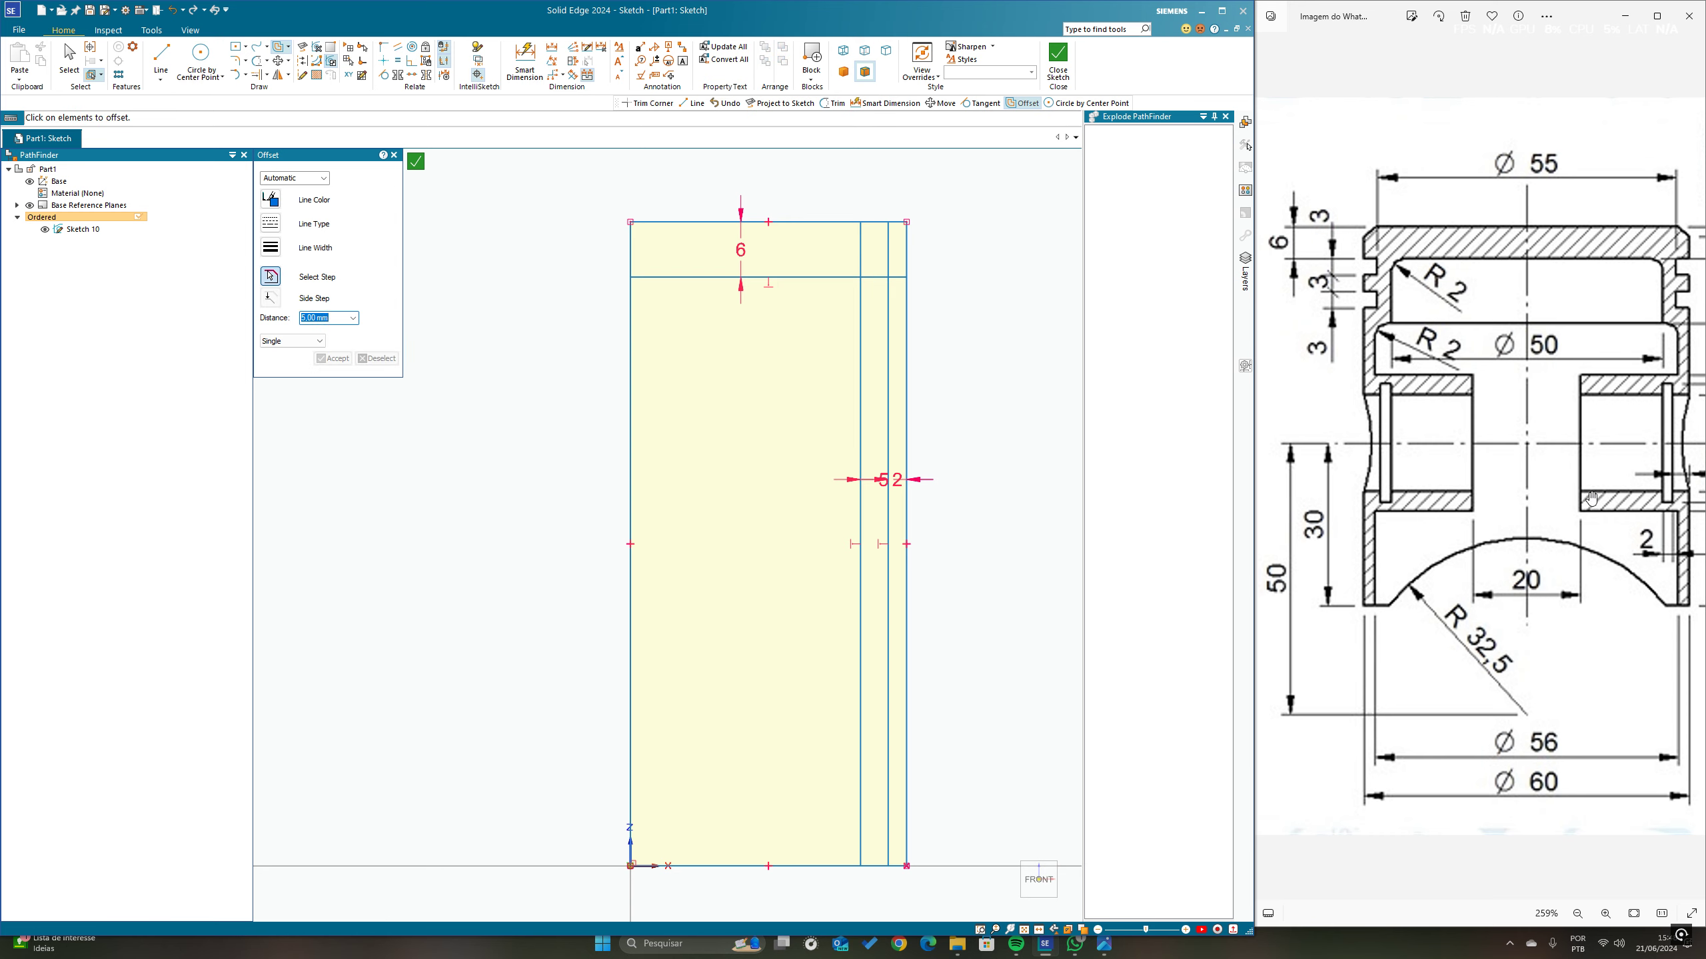
Step: Offset the profile's bottom line 52 mm upward to mark the height of the inner step
left_click_drag(1591, 497, 1467, 332)
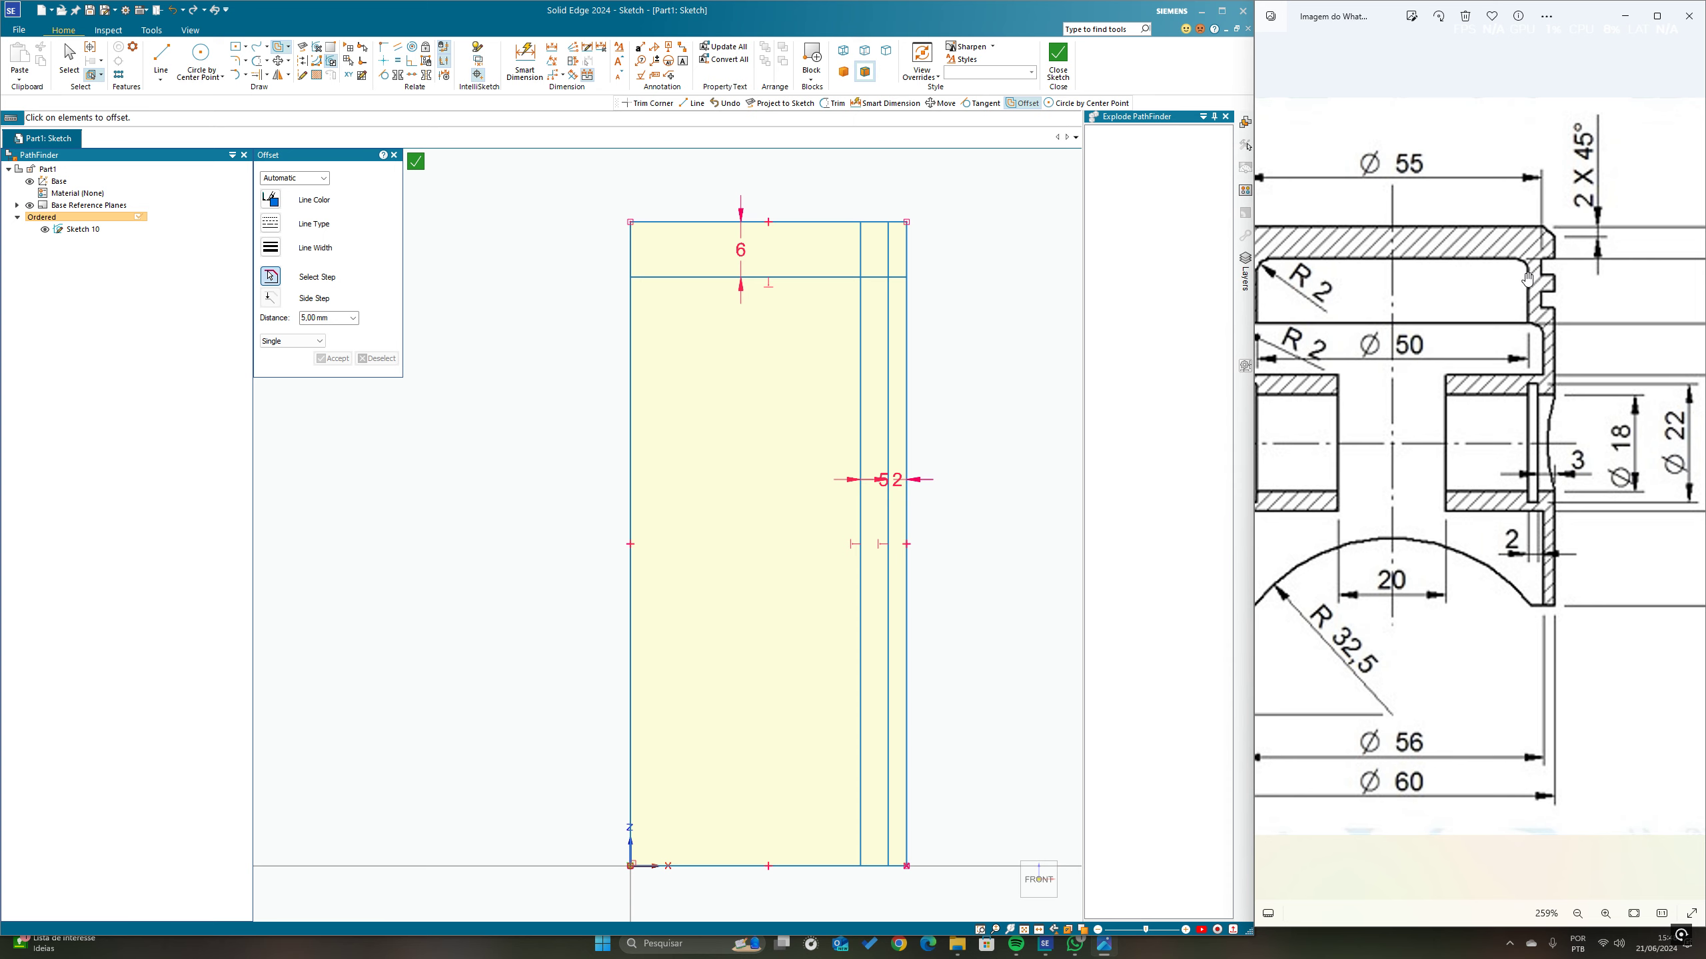
left_click(871, 292)
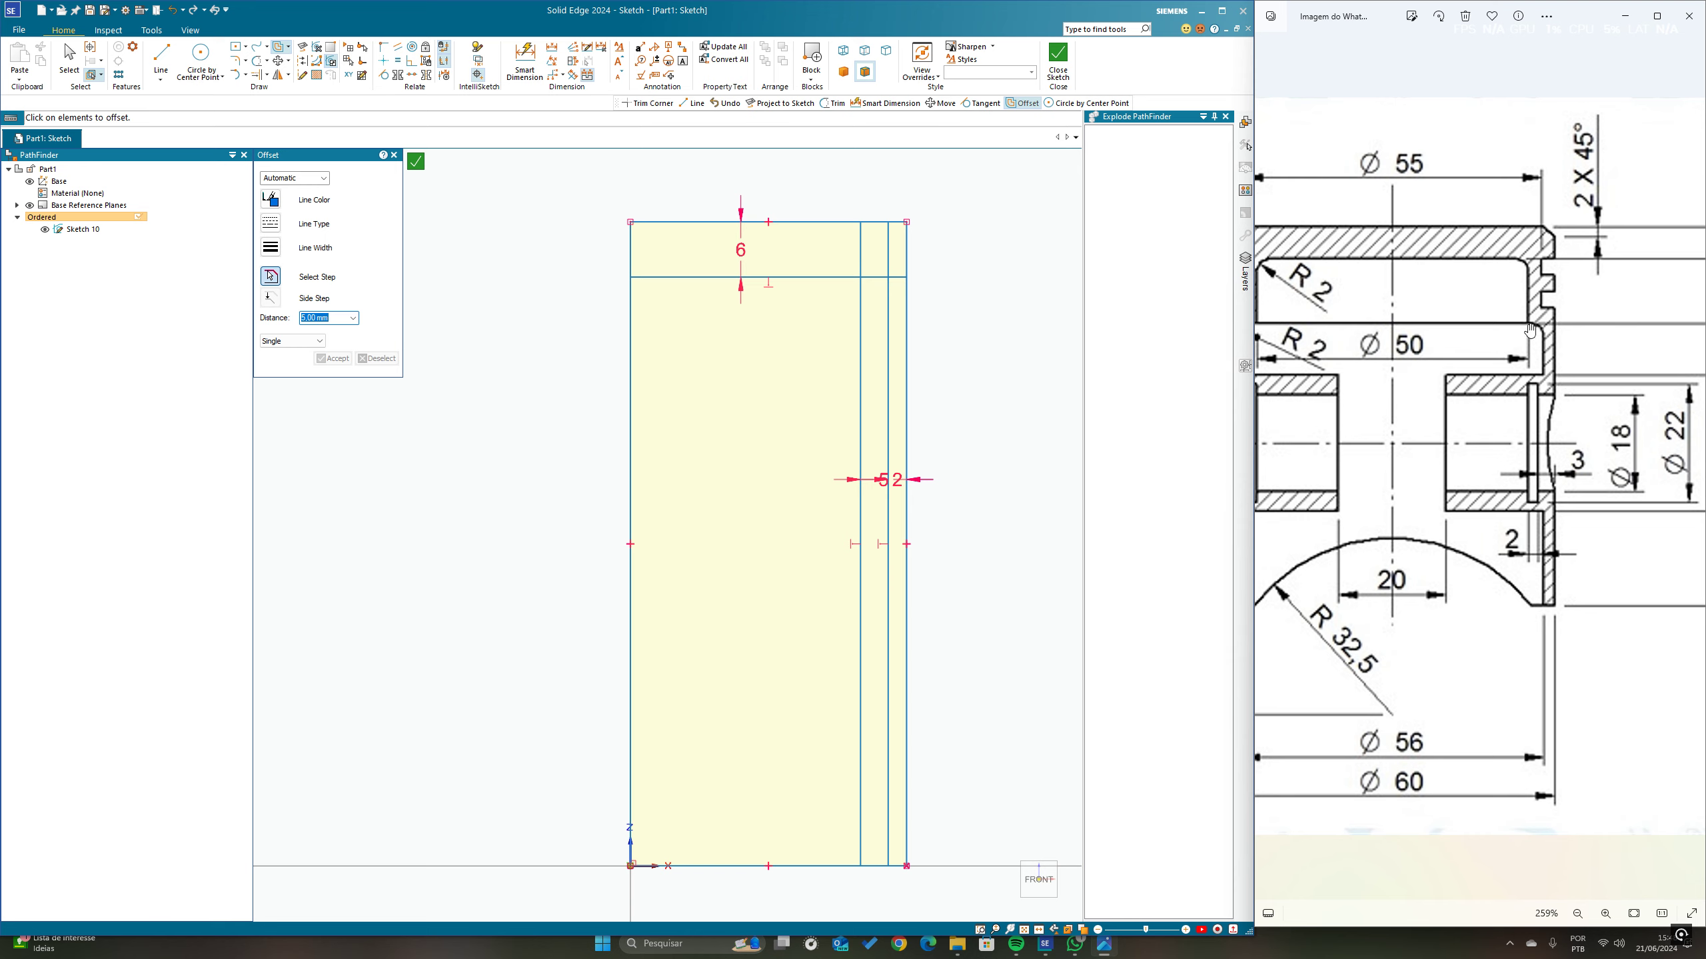
left_click_drag(1564, 618, 1365, 617)
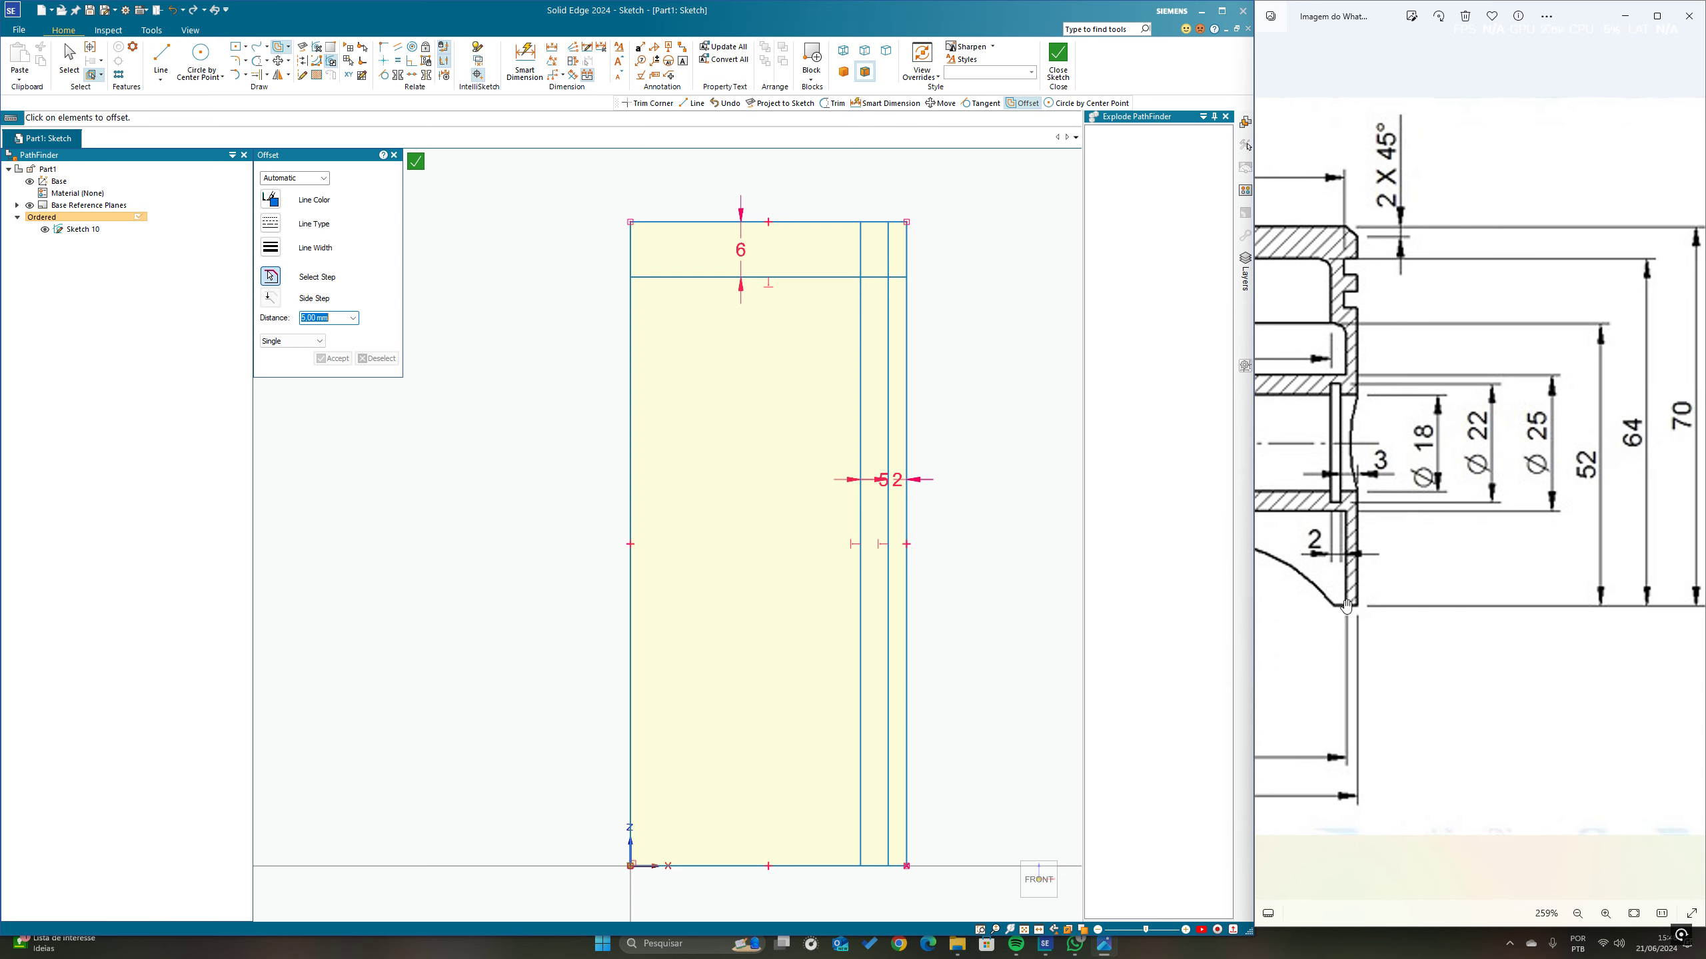
left_click_drag(332, 319, 307, 321)
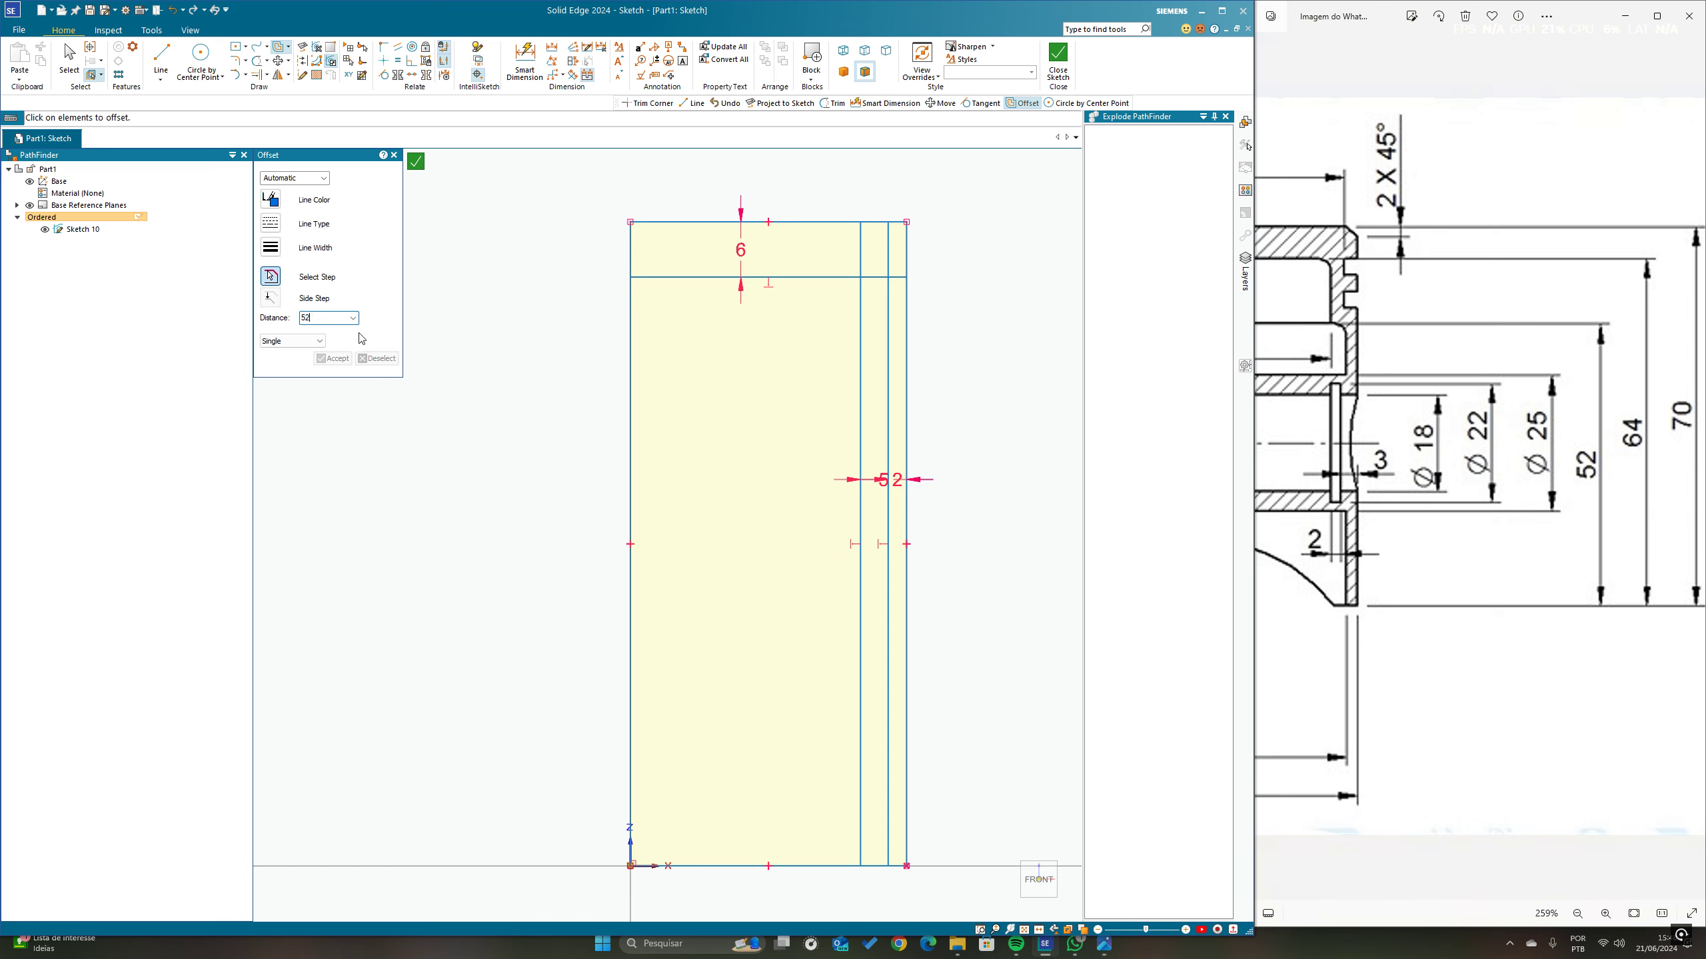
type("2")
key("Return")
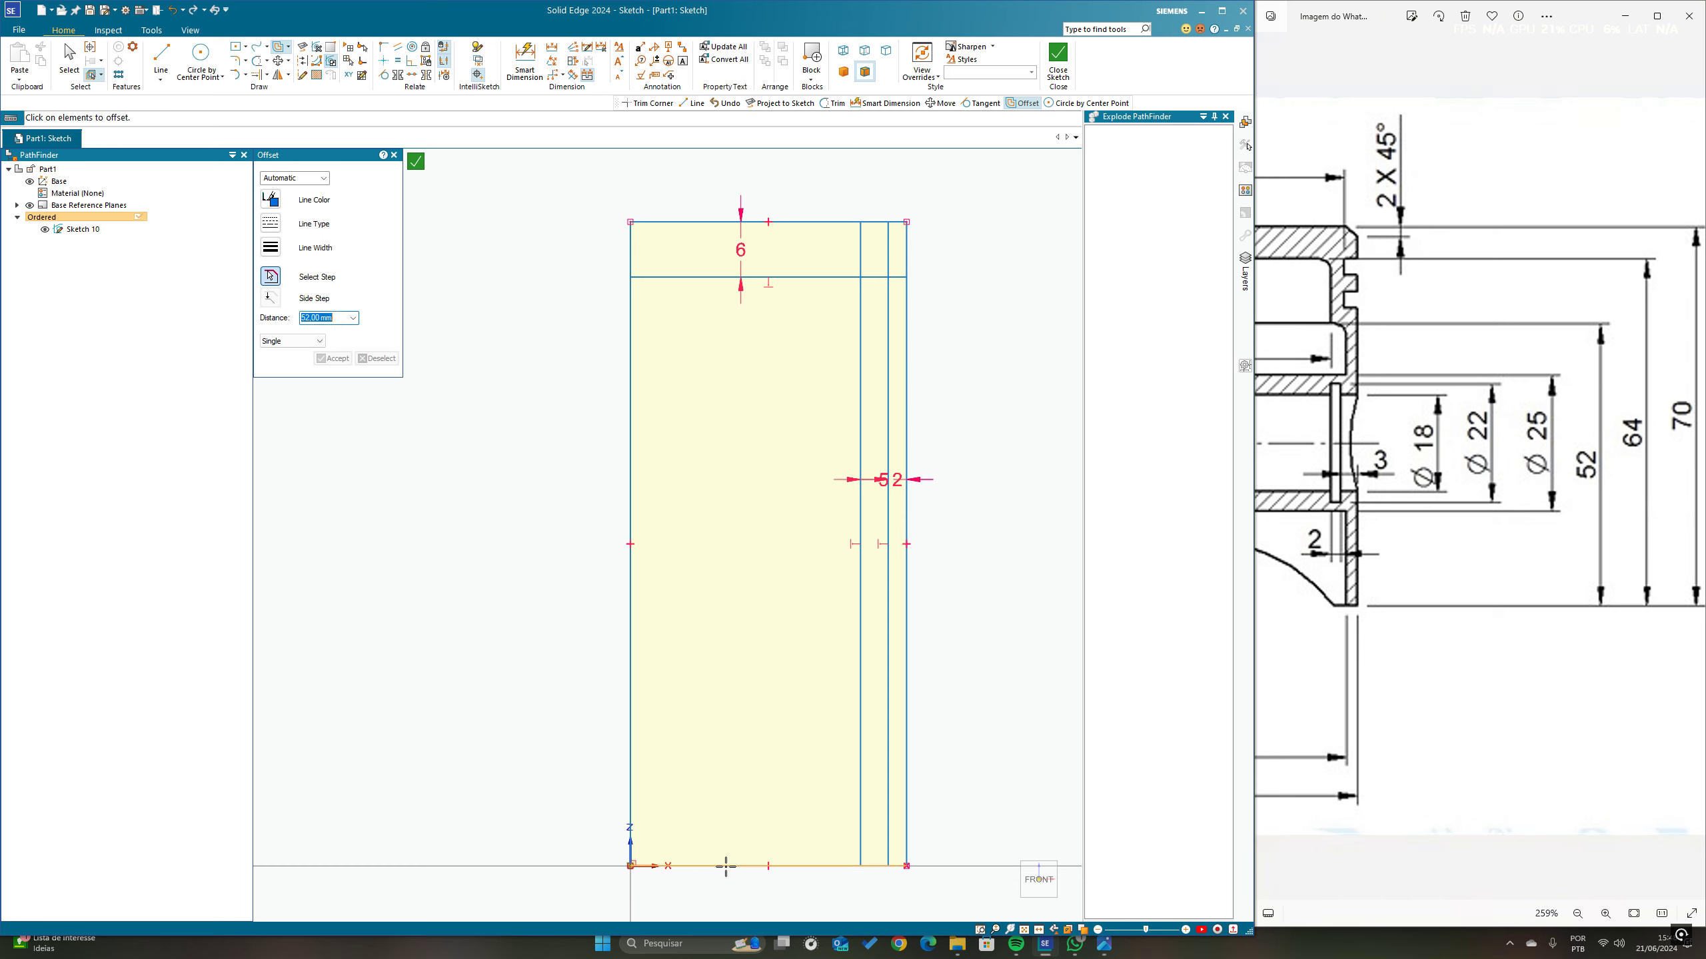
left_click(726, 867)
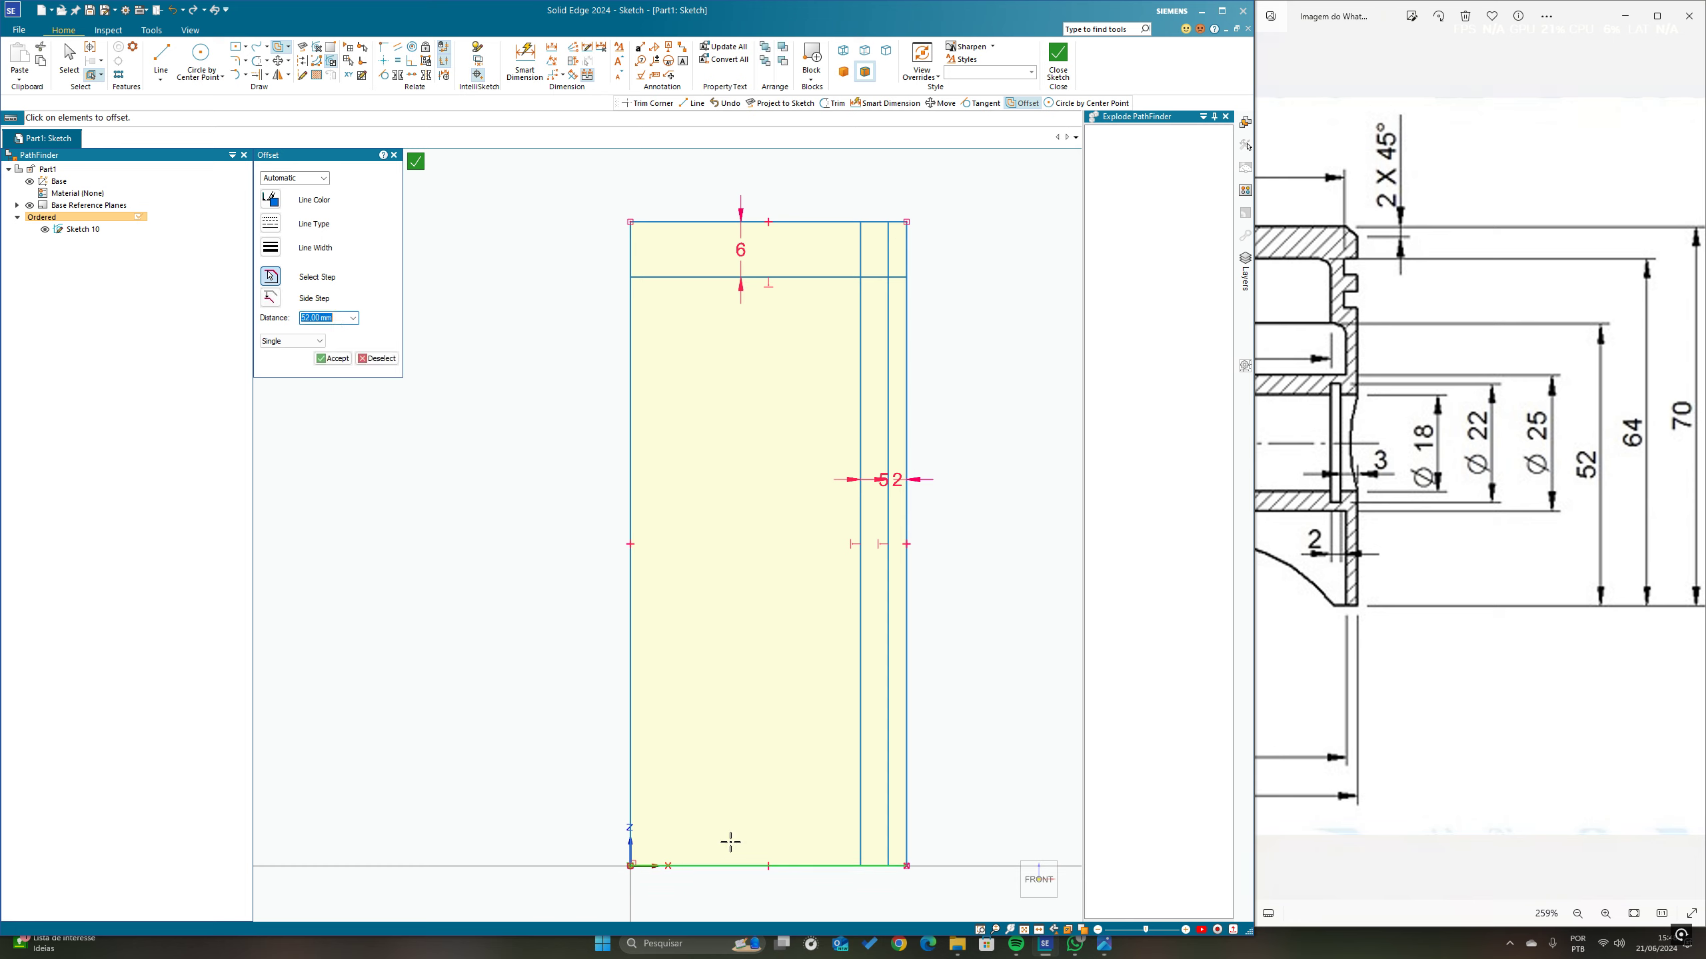
left_click(732, 445)
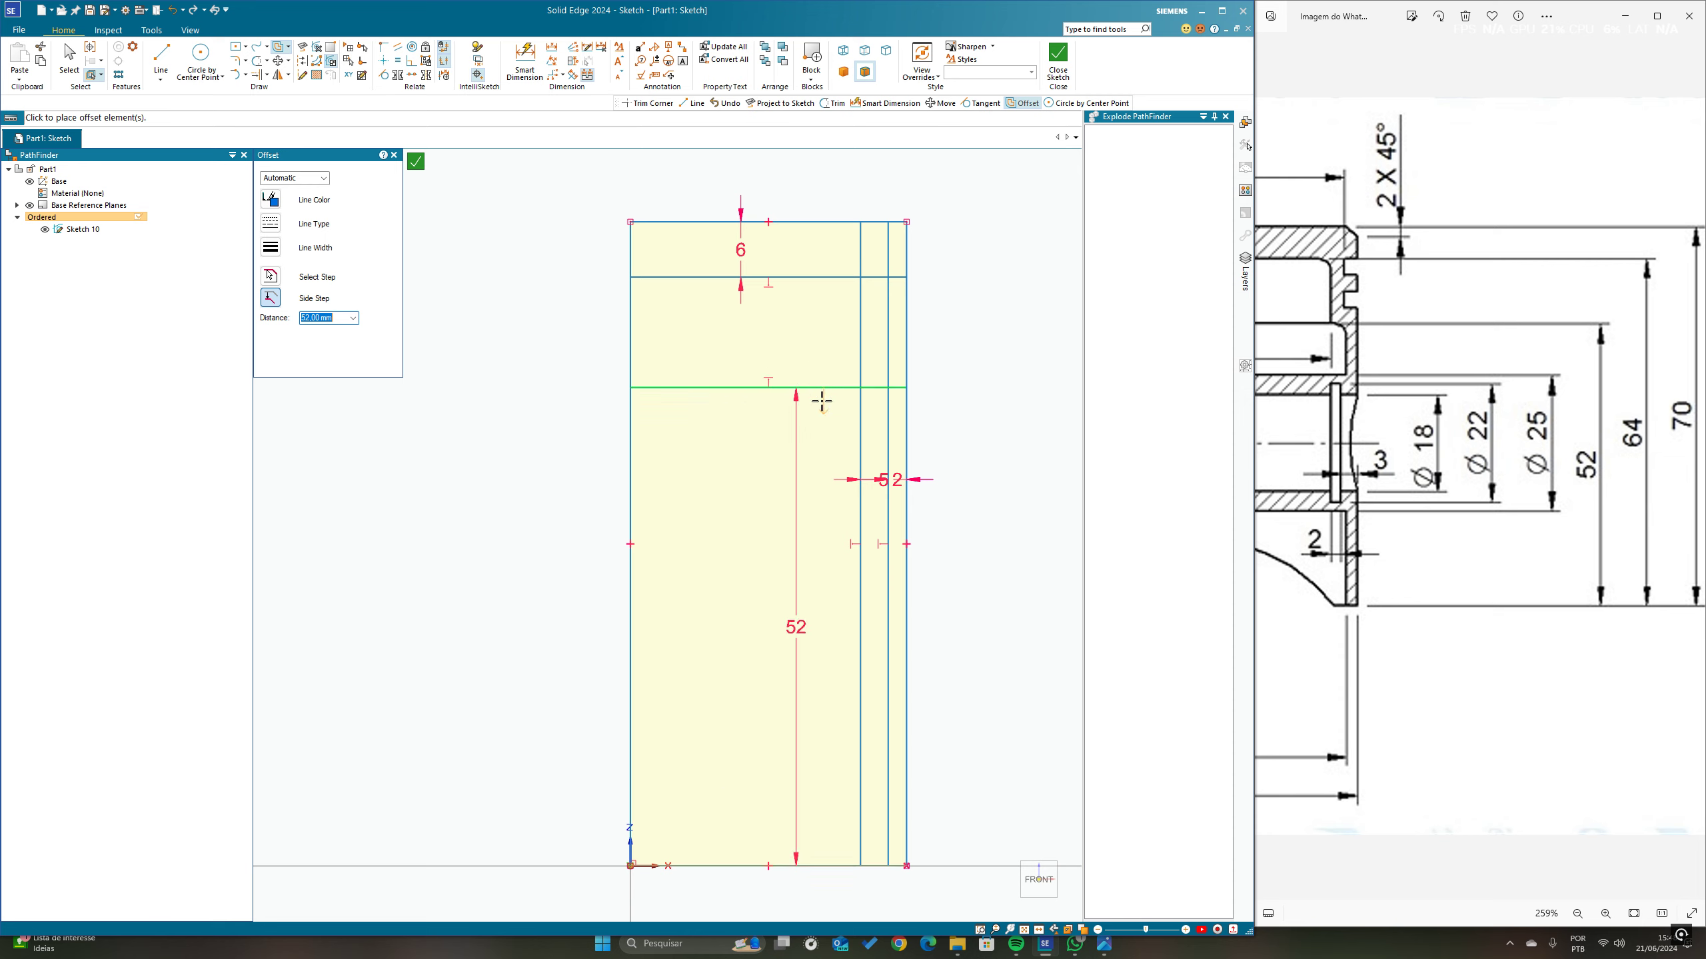
key("Escape")
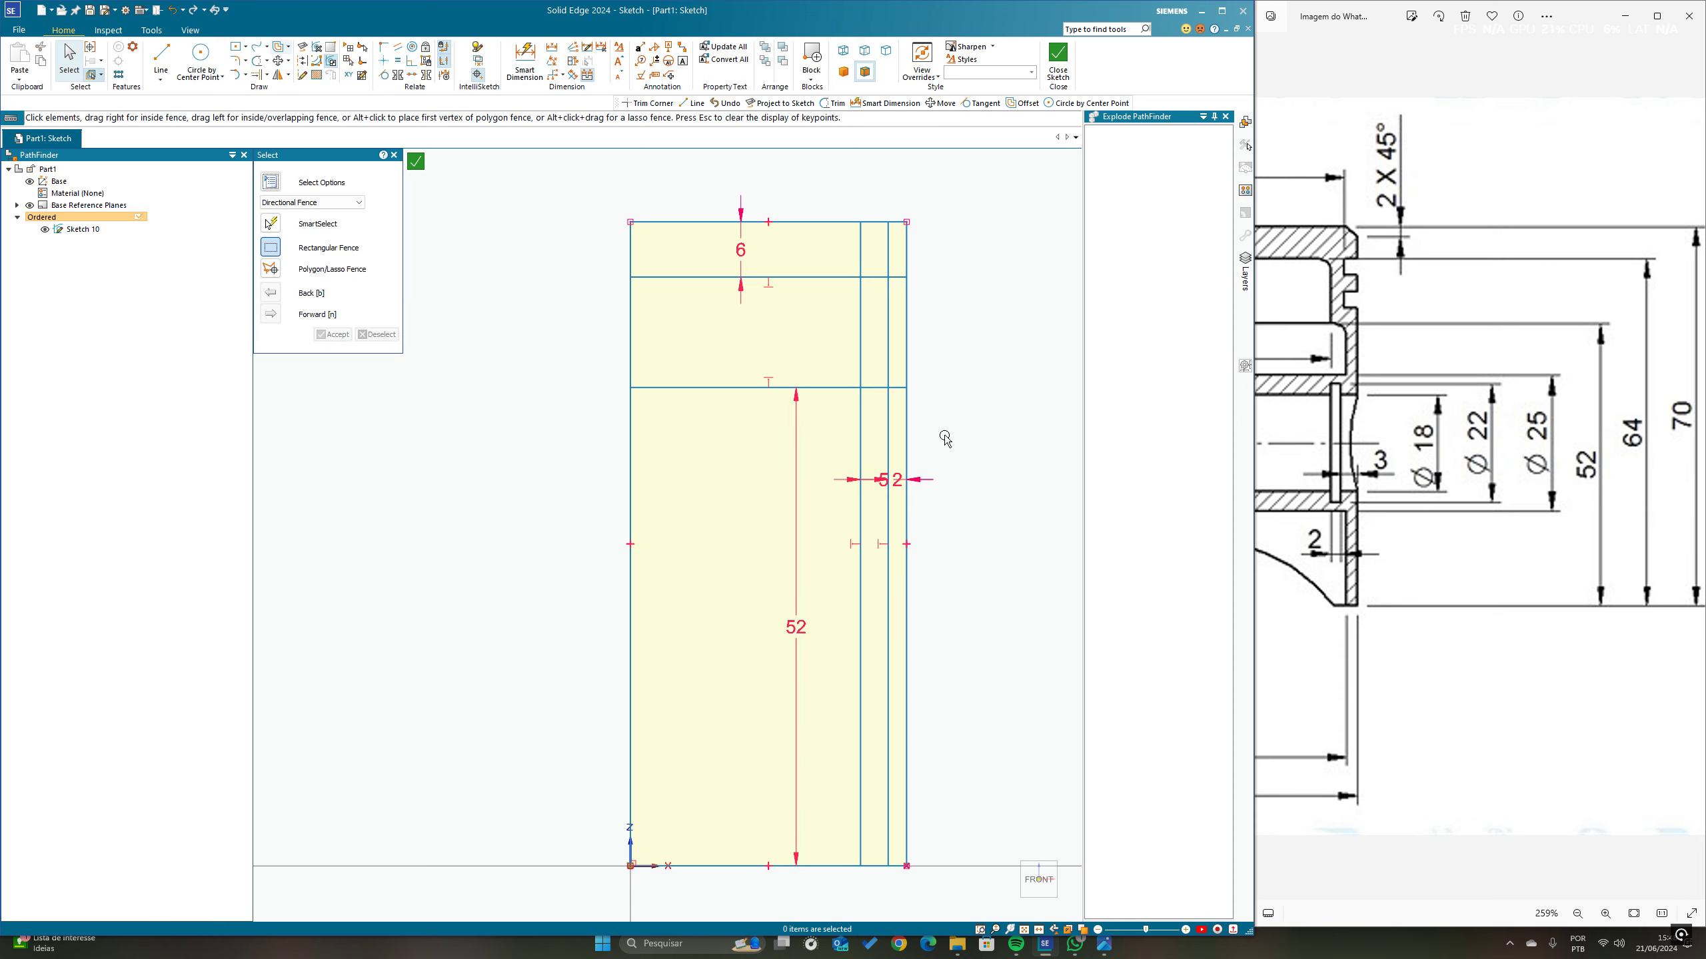
Step: Trim the corners where the 5 mm vertical offset line meets the 6 mm and 52 mm horizontal offset lines, using Trim Corner
left_click_drag(1384, 390, 1640, 390)
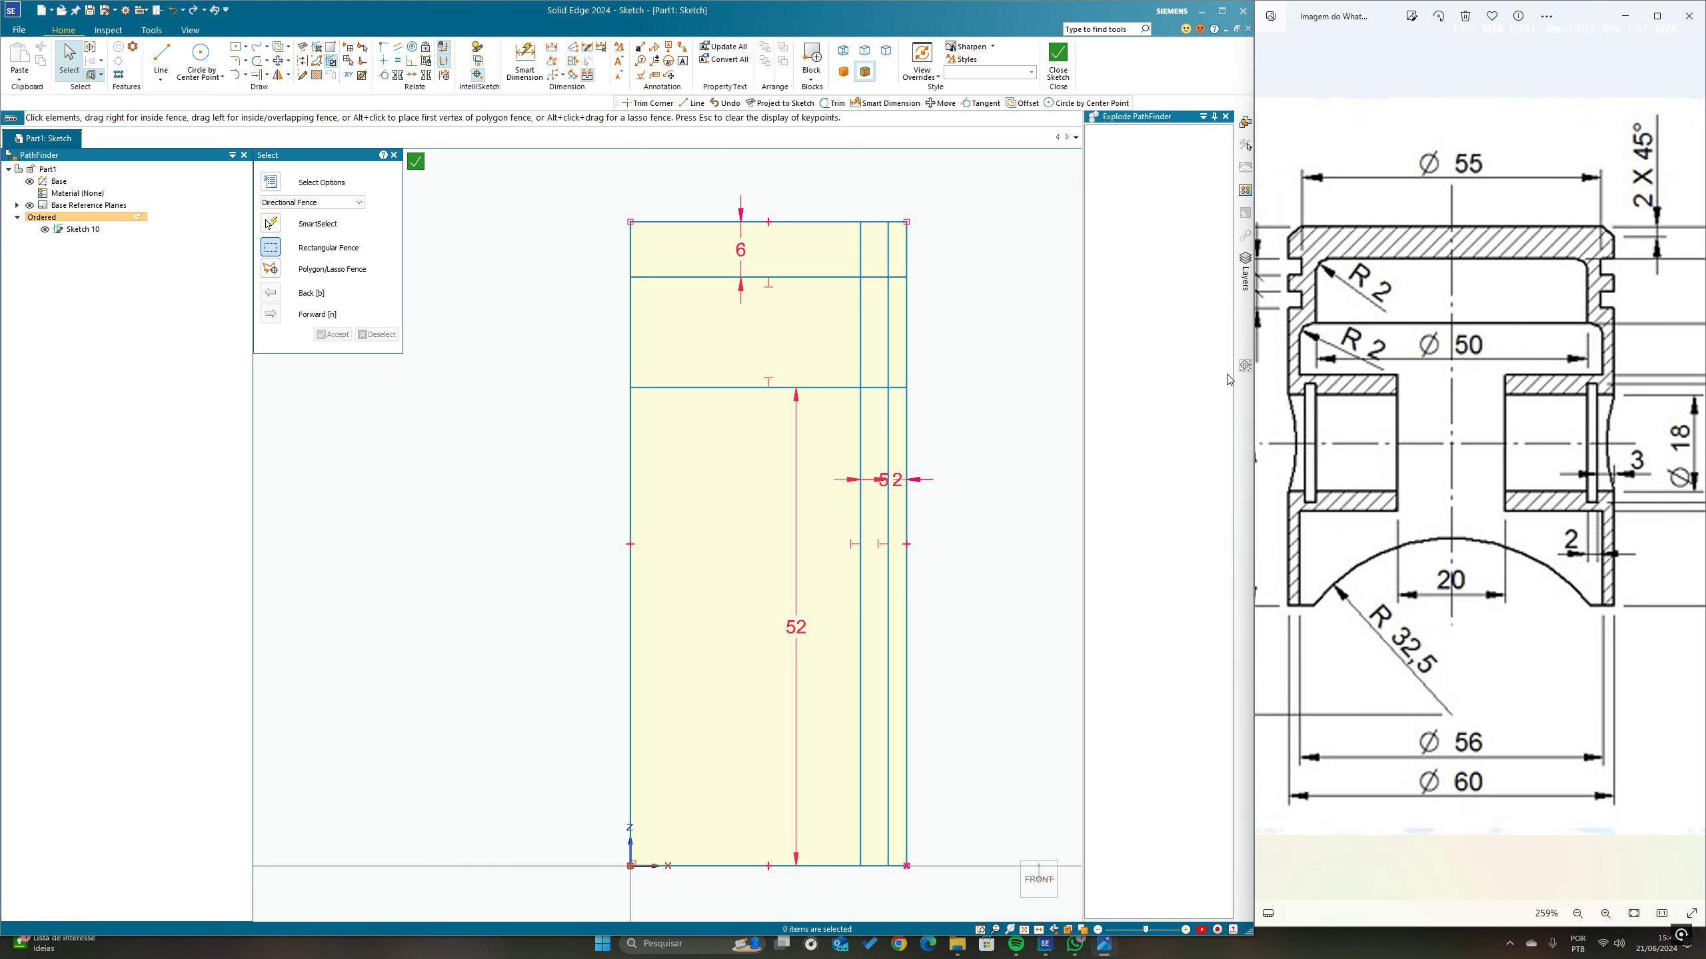
scroll(880, 270, "up", 2)
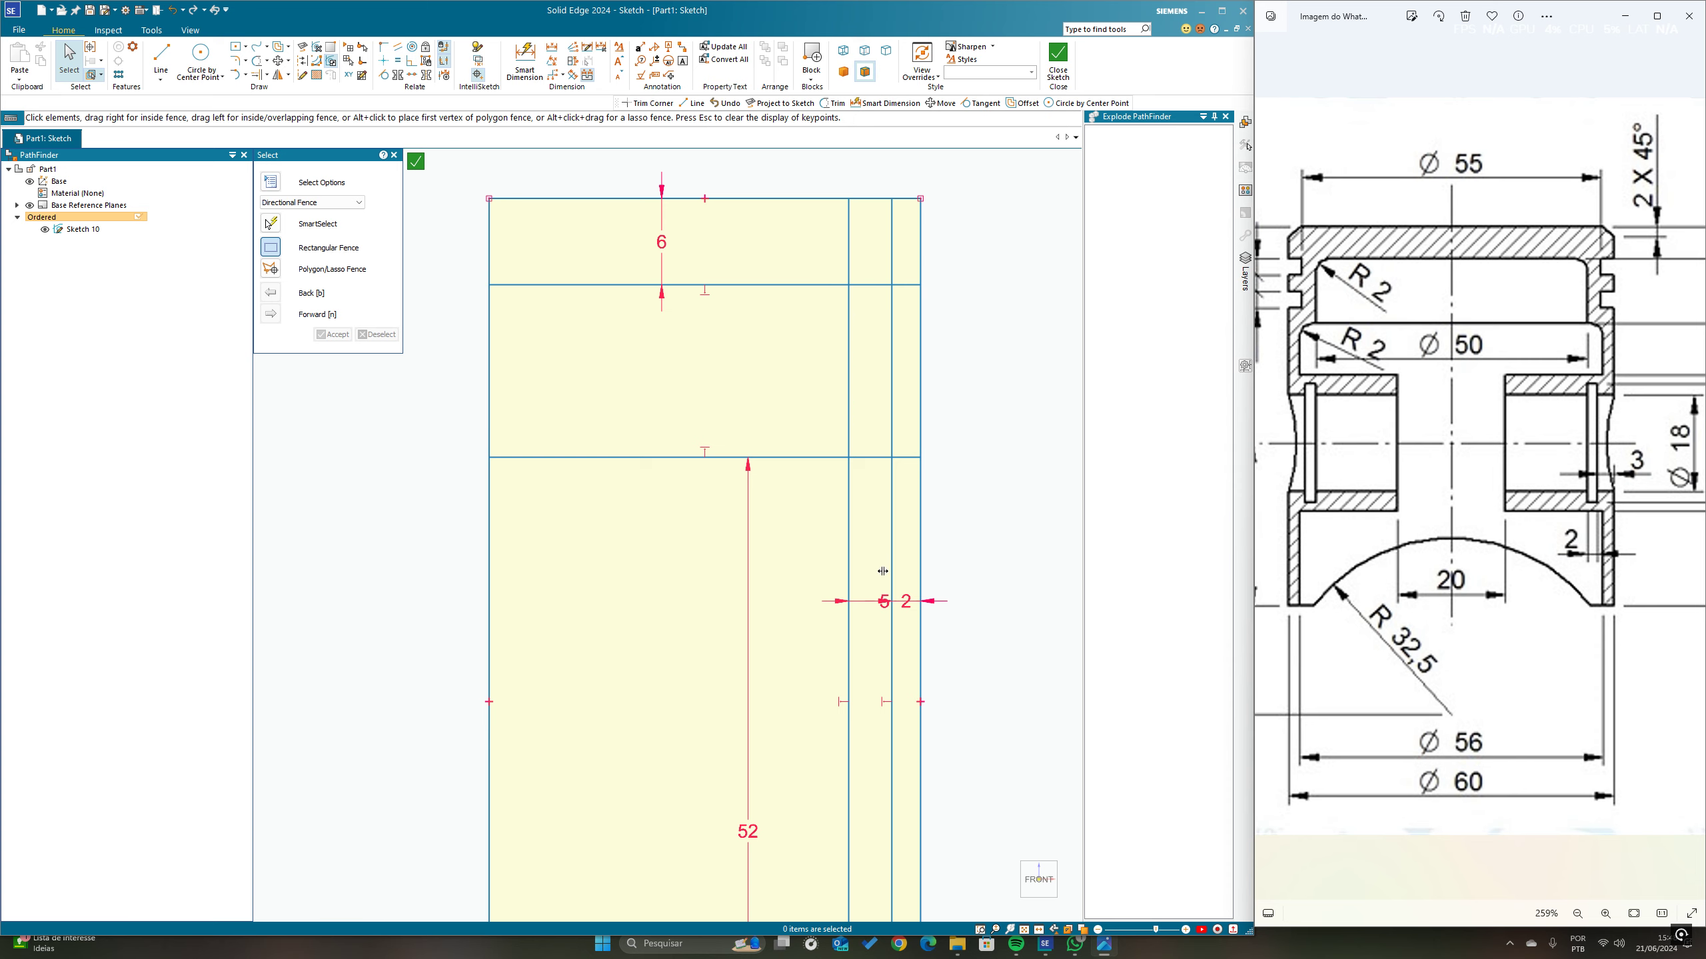
left_click(266, 61)
left_click(287, 91)
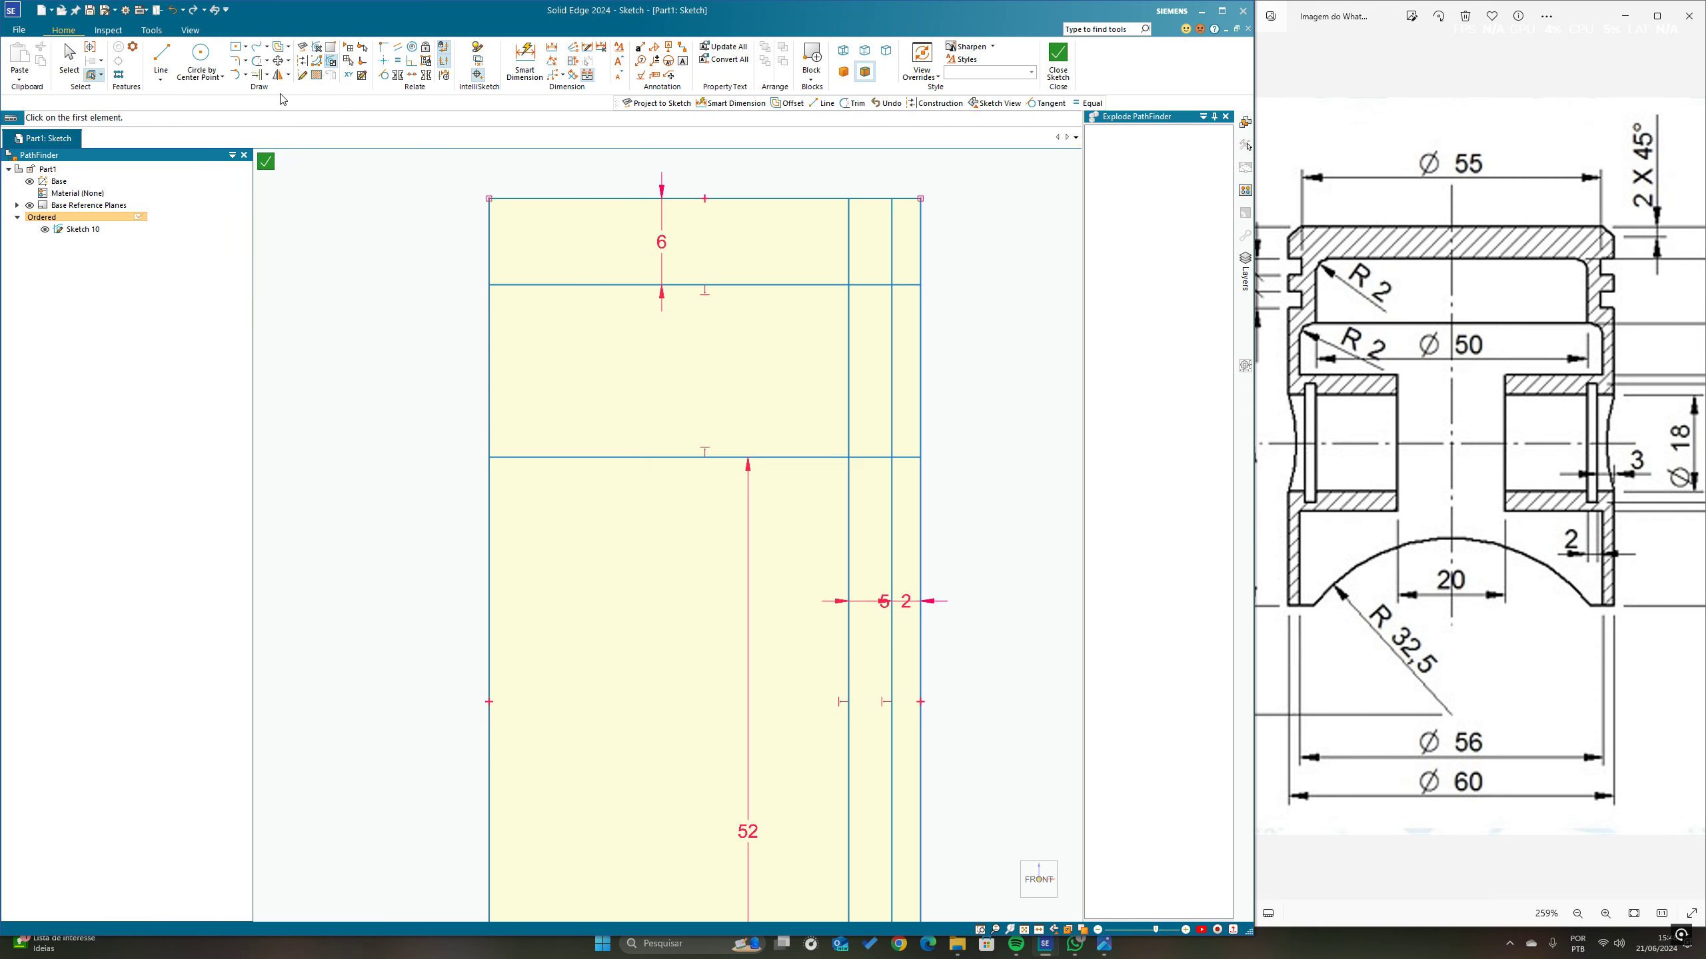
scroll(872, 259, "up", 2)
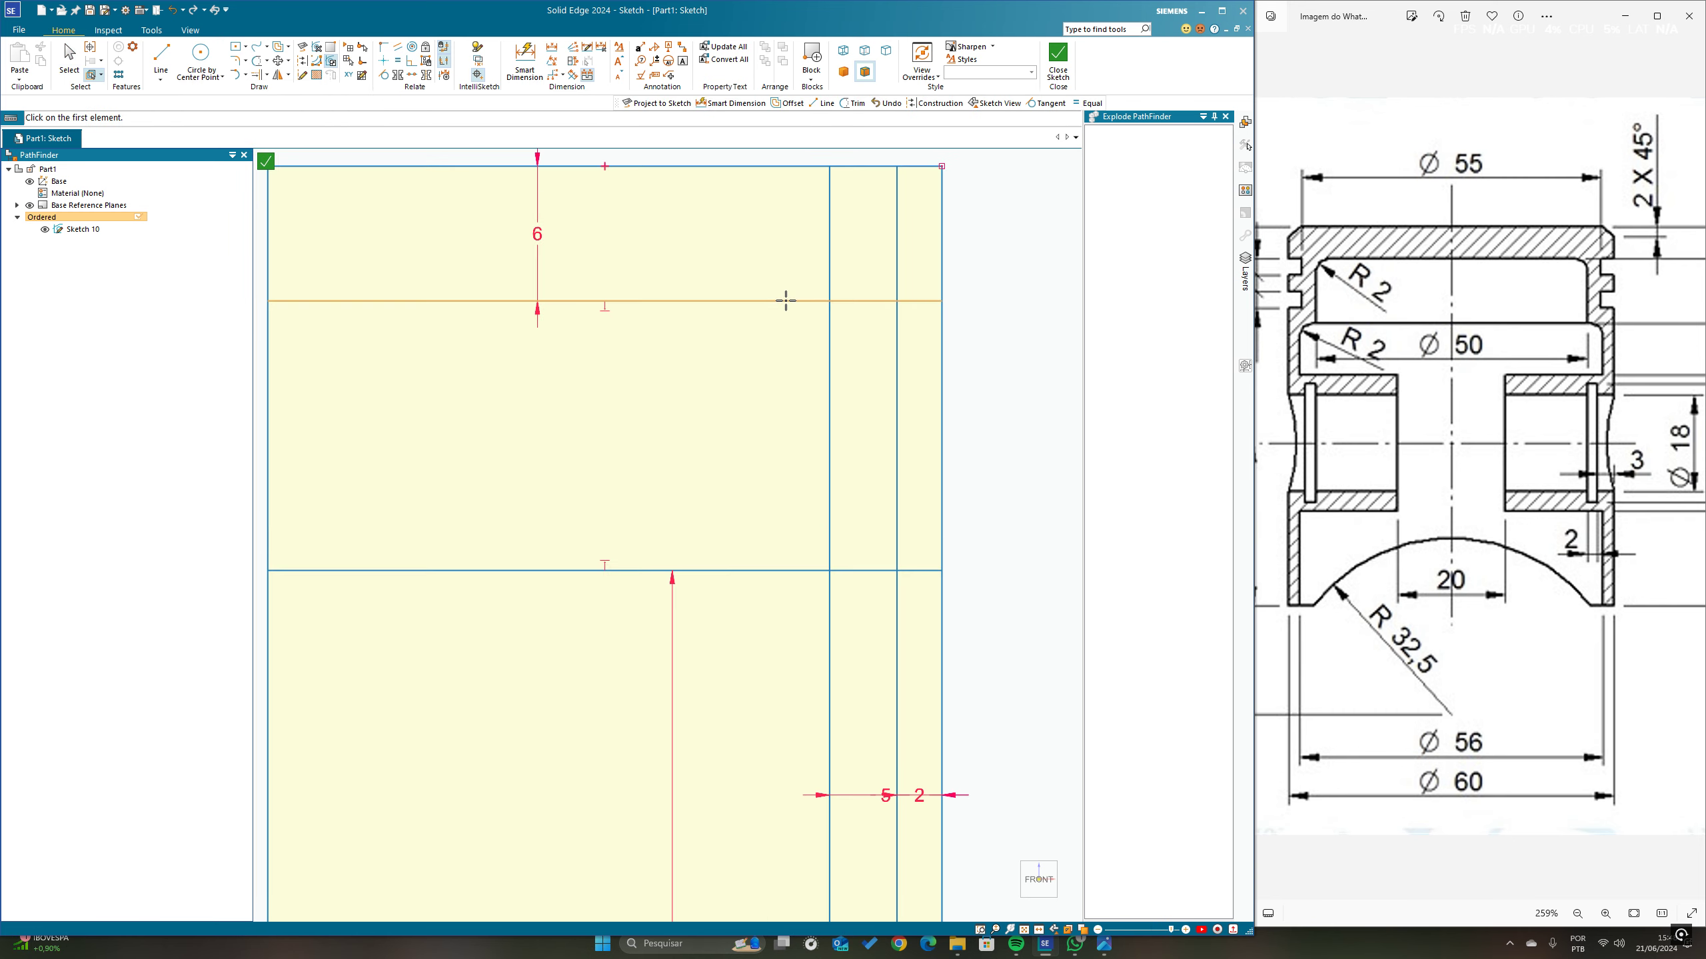
left_click(787, 301)
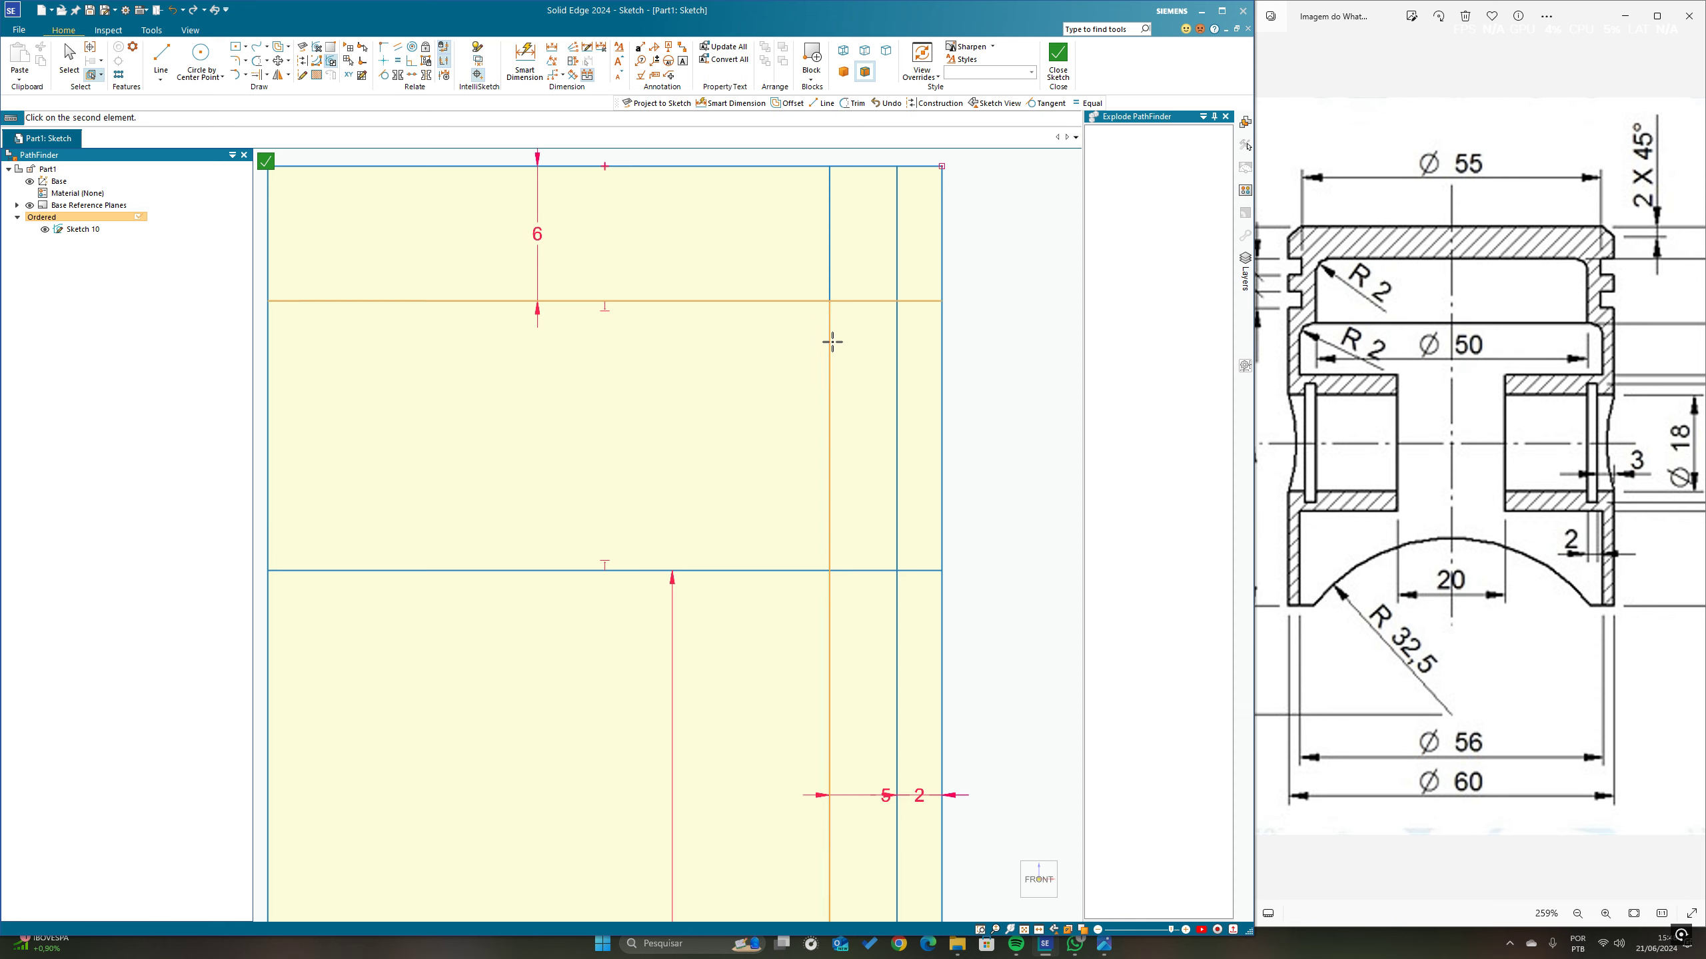
left_click(832, 347)
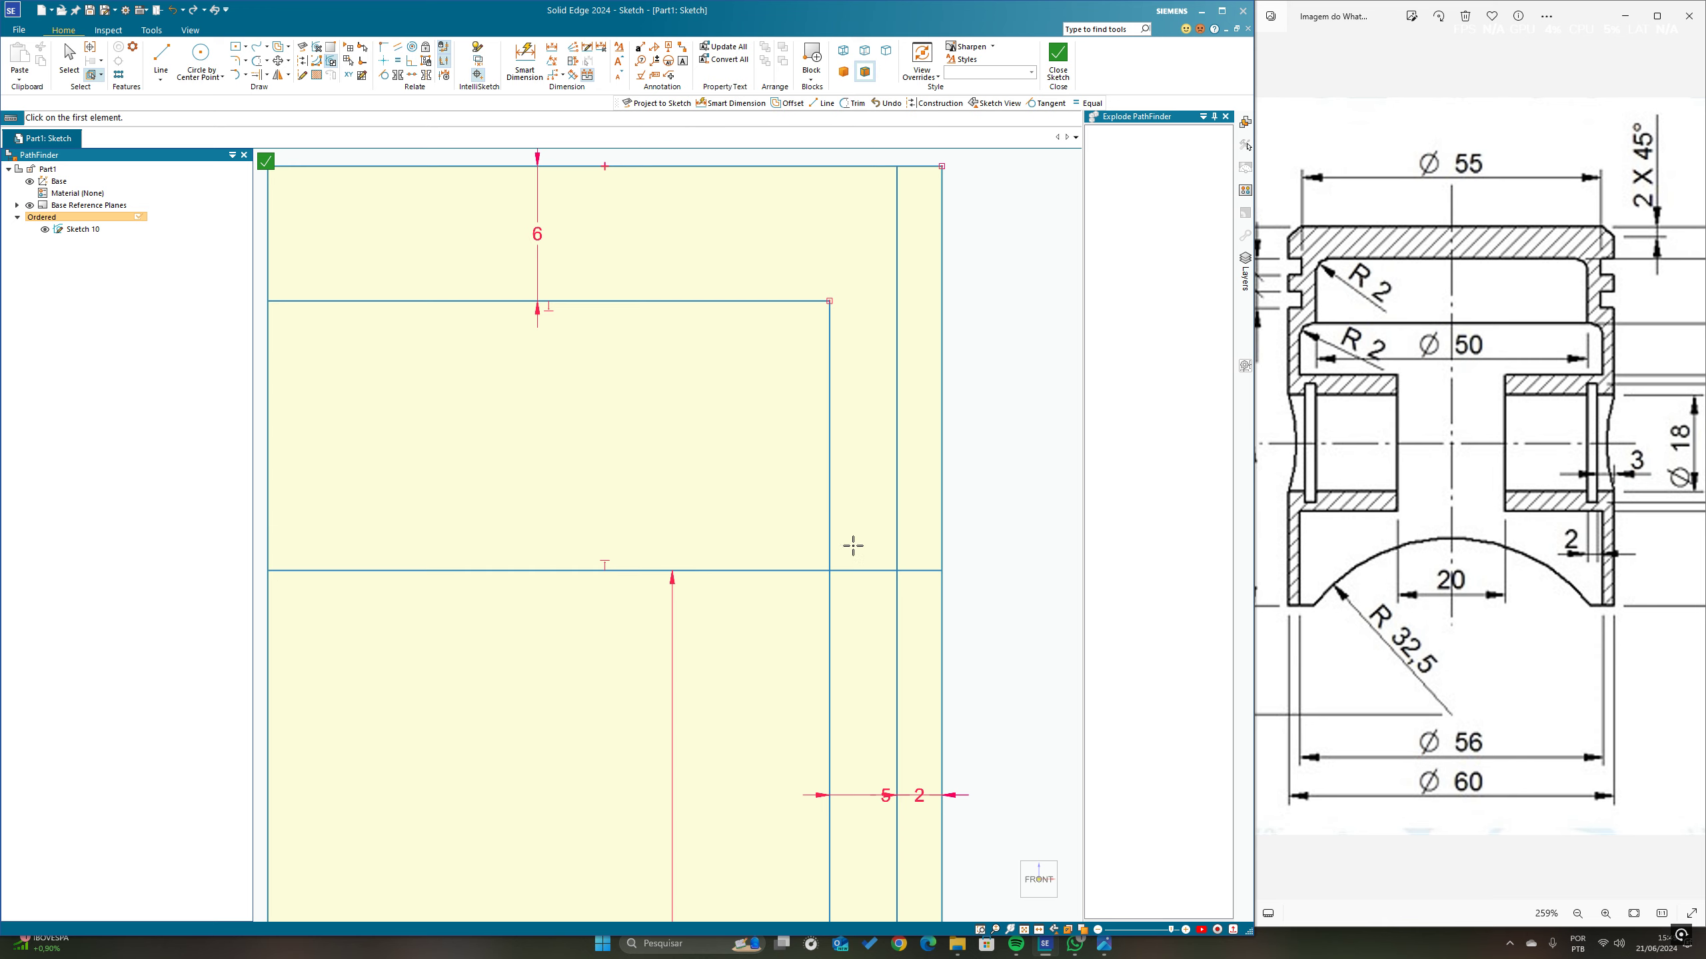
left_click(826, 516)
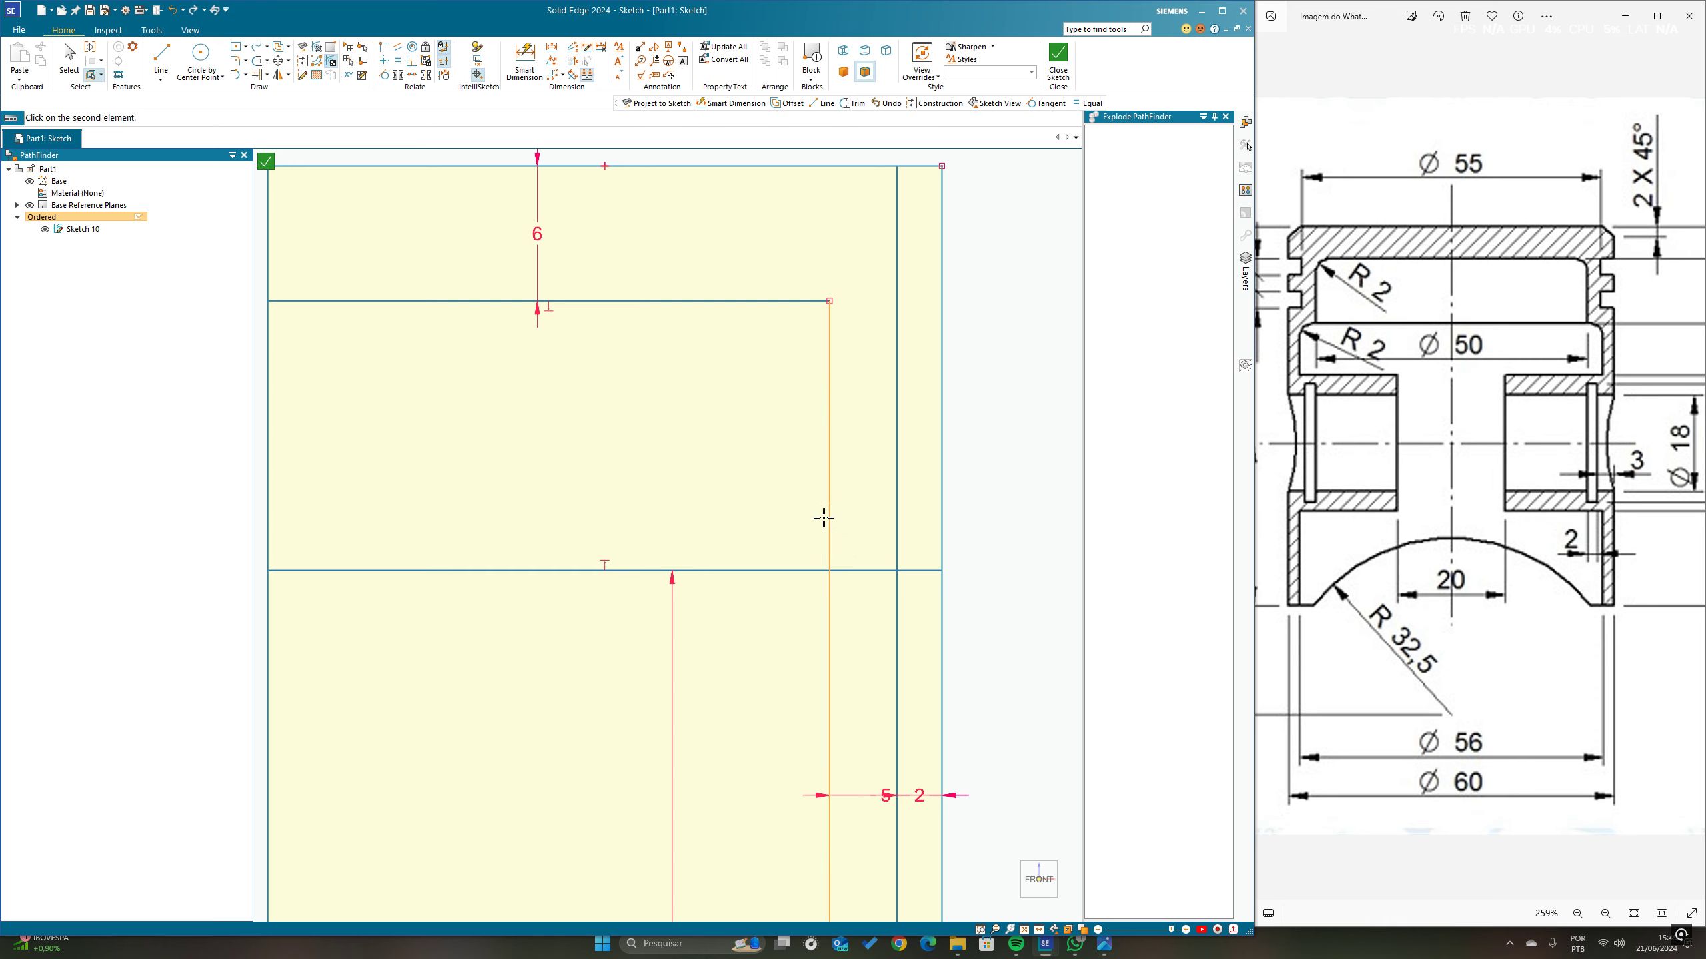
left_click(782, 569)
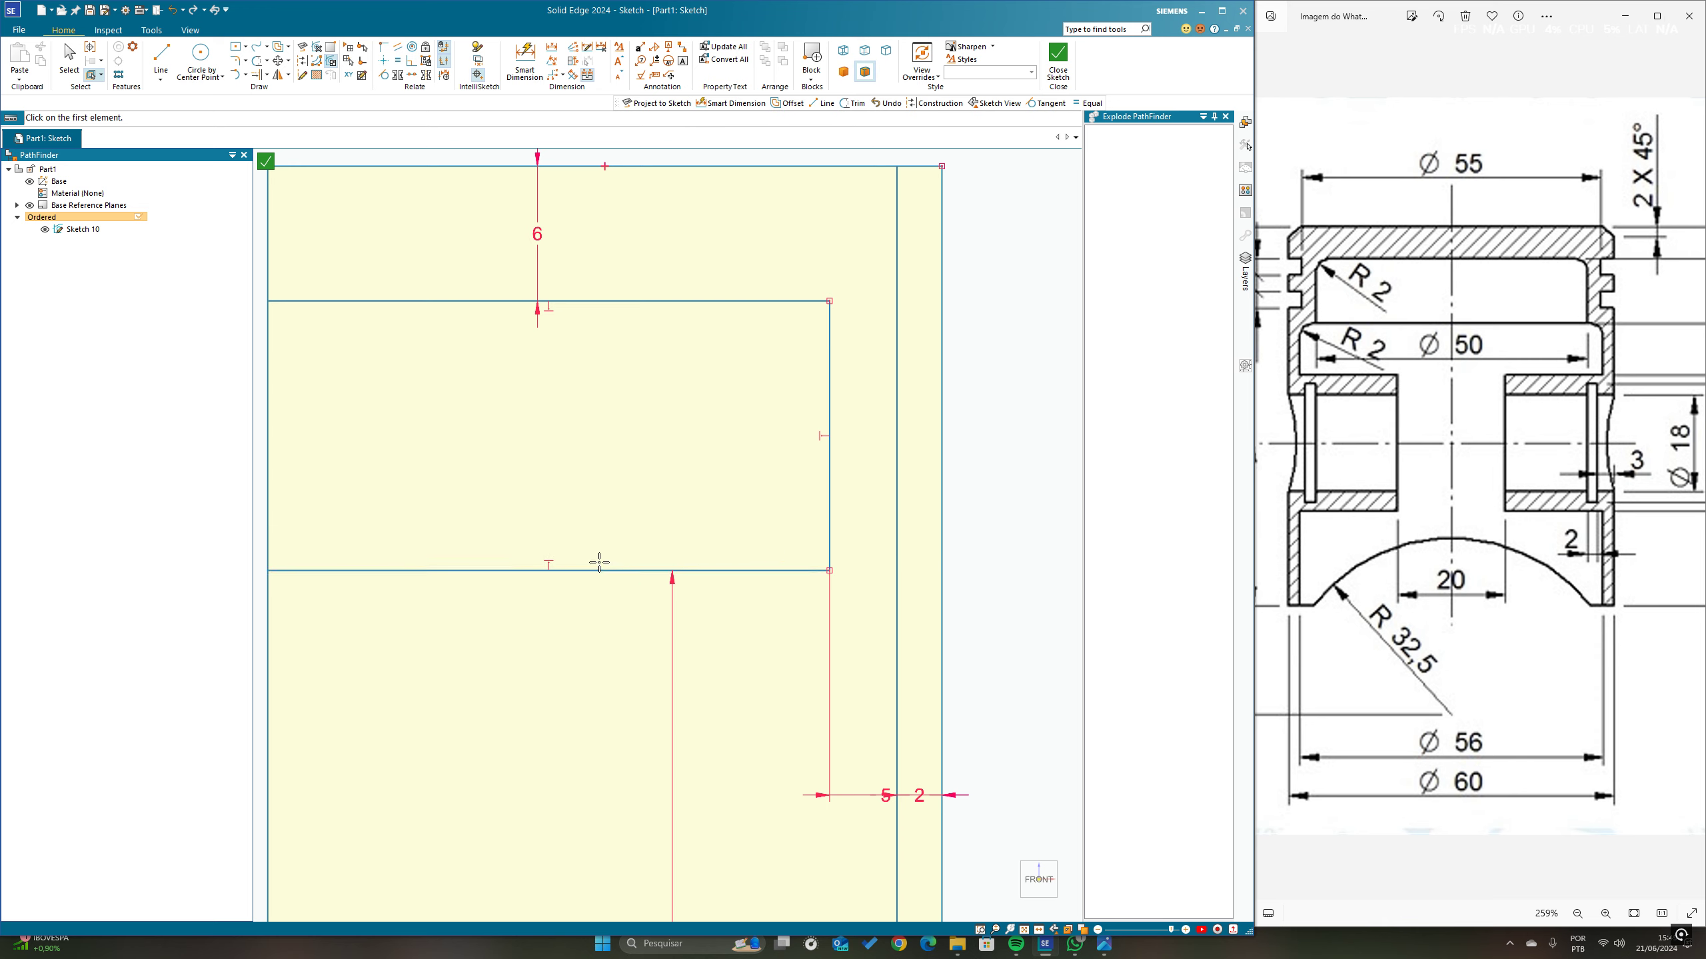
Step: Undo the last corner trim, then use Trim Corner to join the 52 mm horizontal line to the 5 mm and 2 mm vertical offset lines
key("Escape")
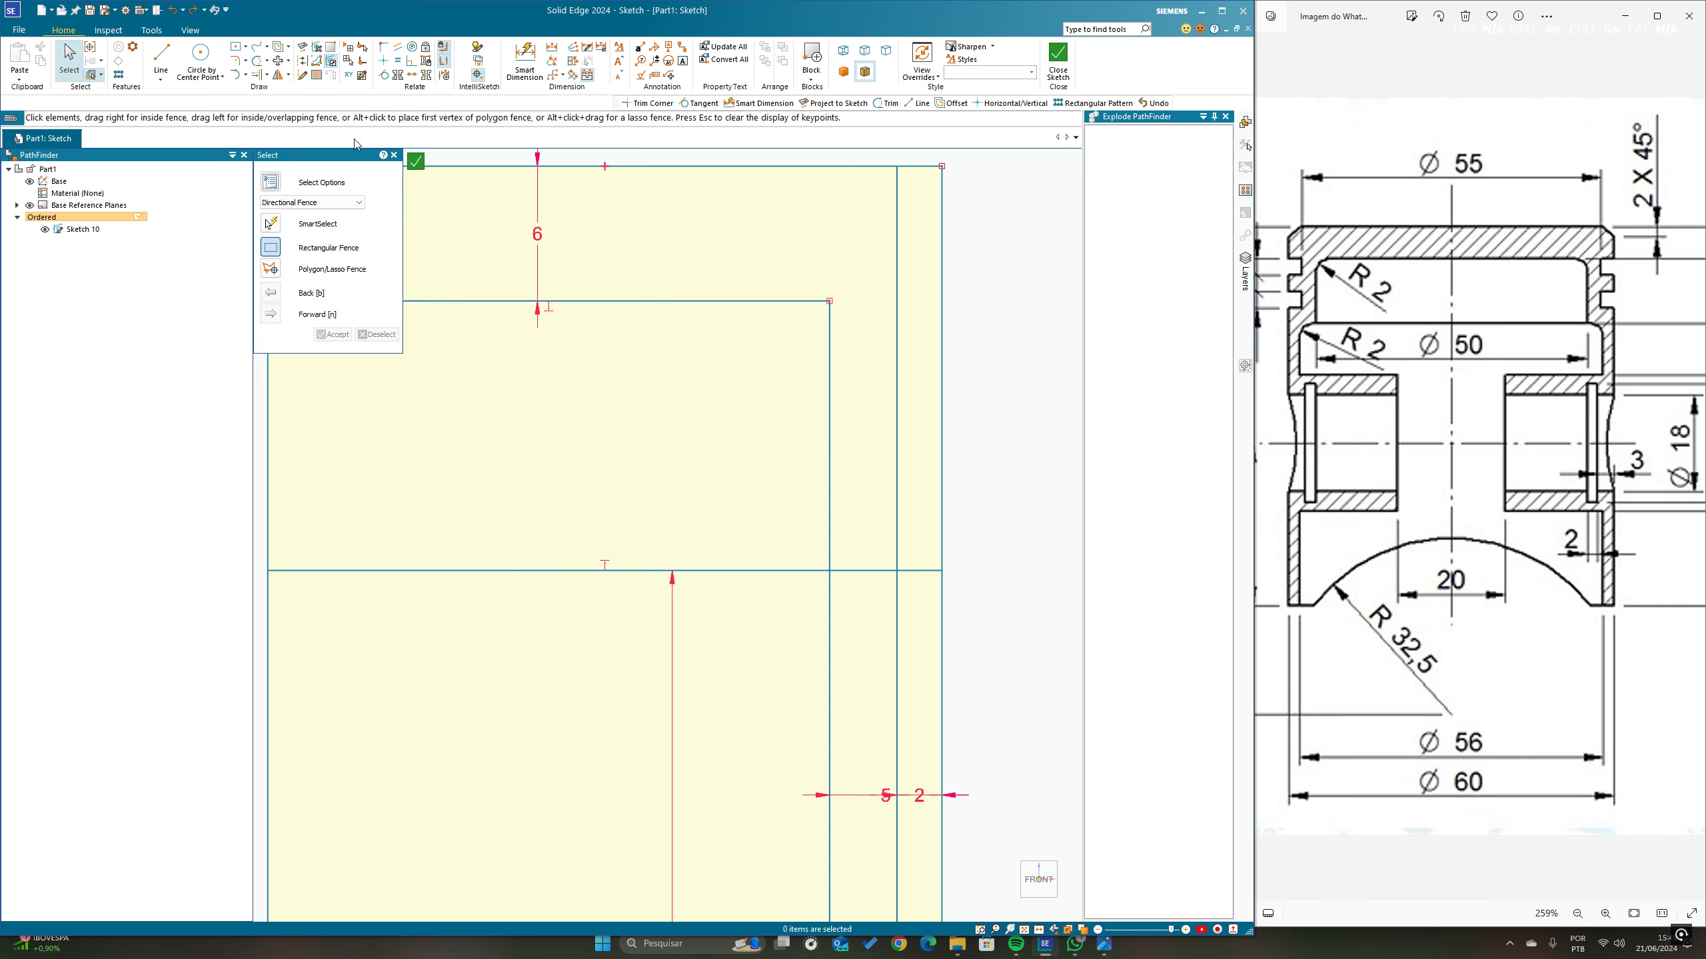
left_click(266, 75)
left_click(273, 90)
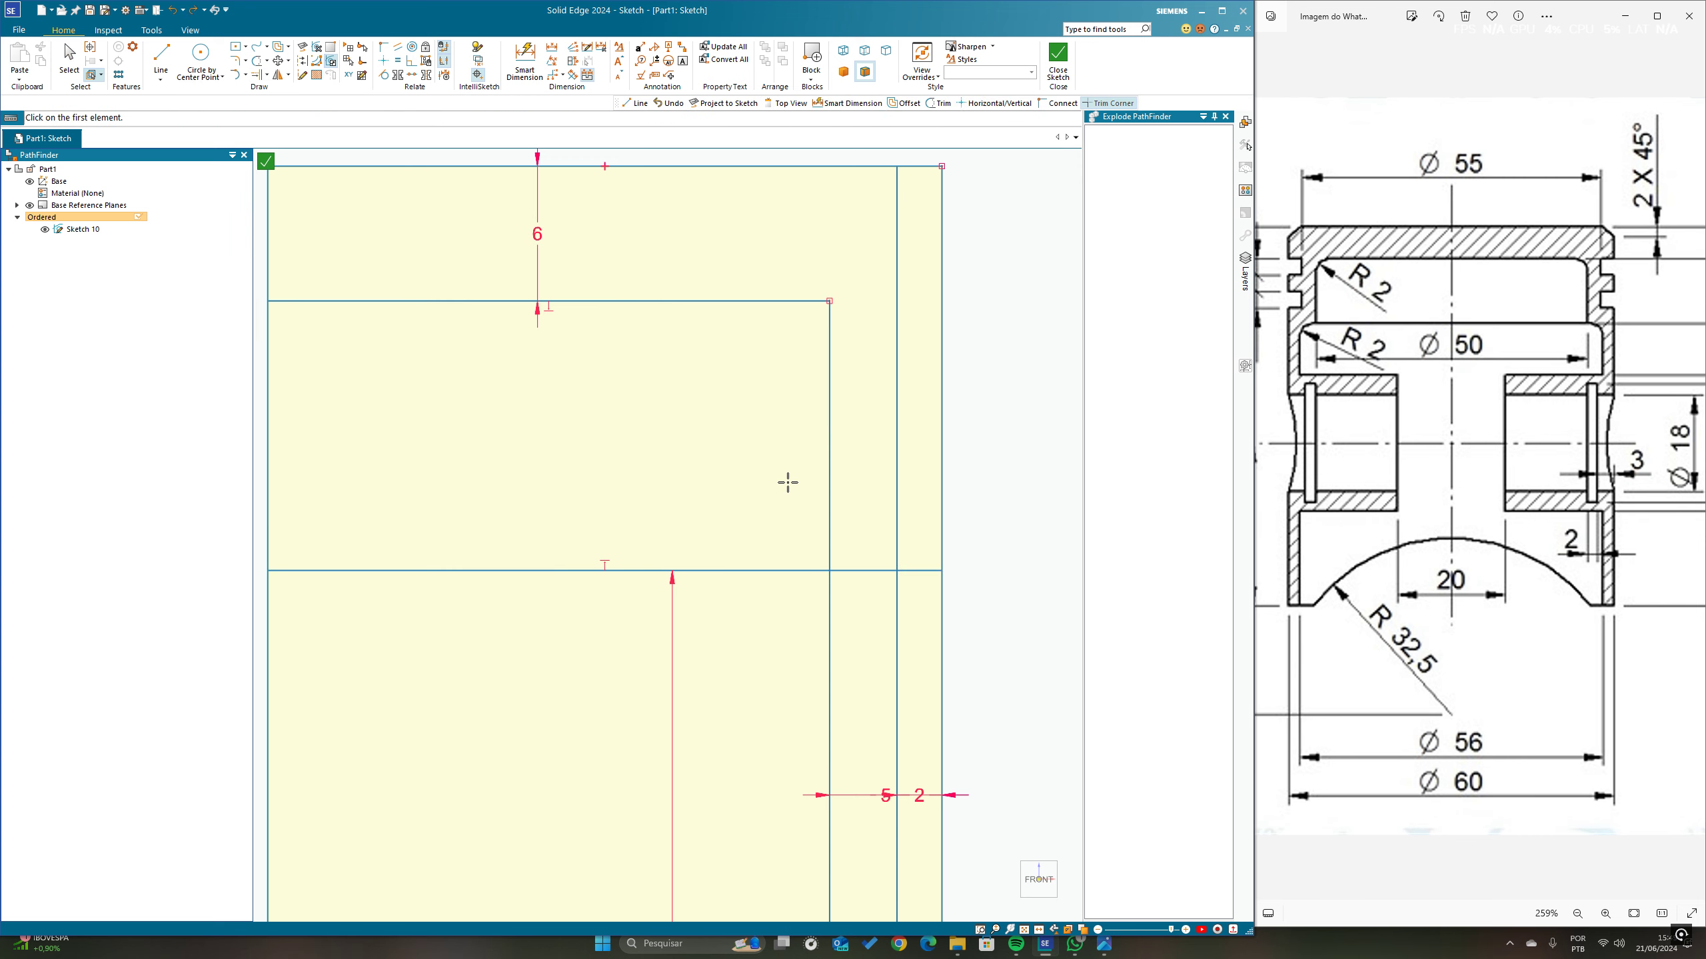
left_click(825, 509)
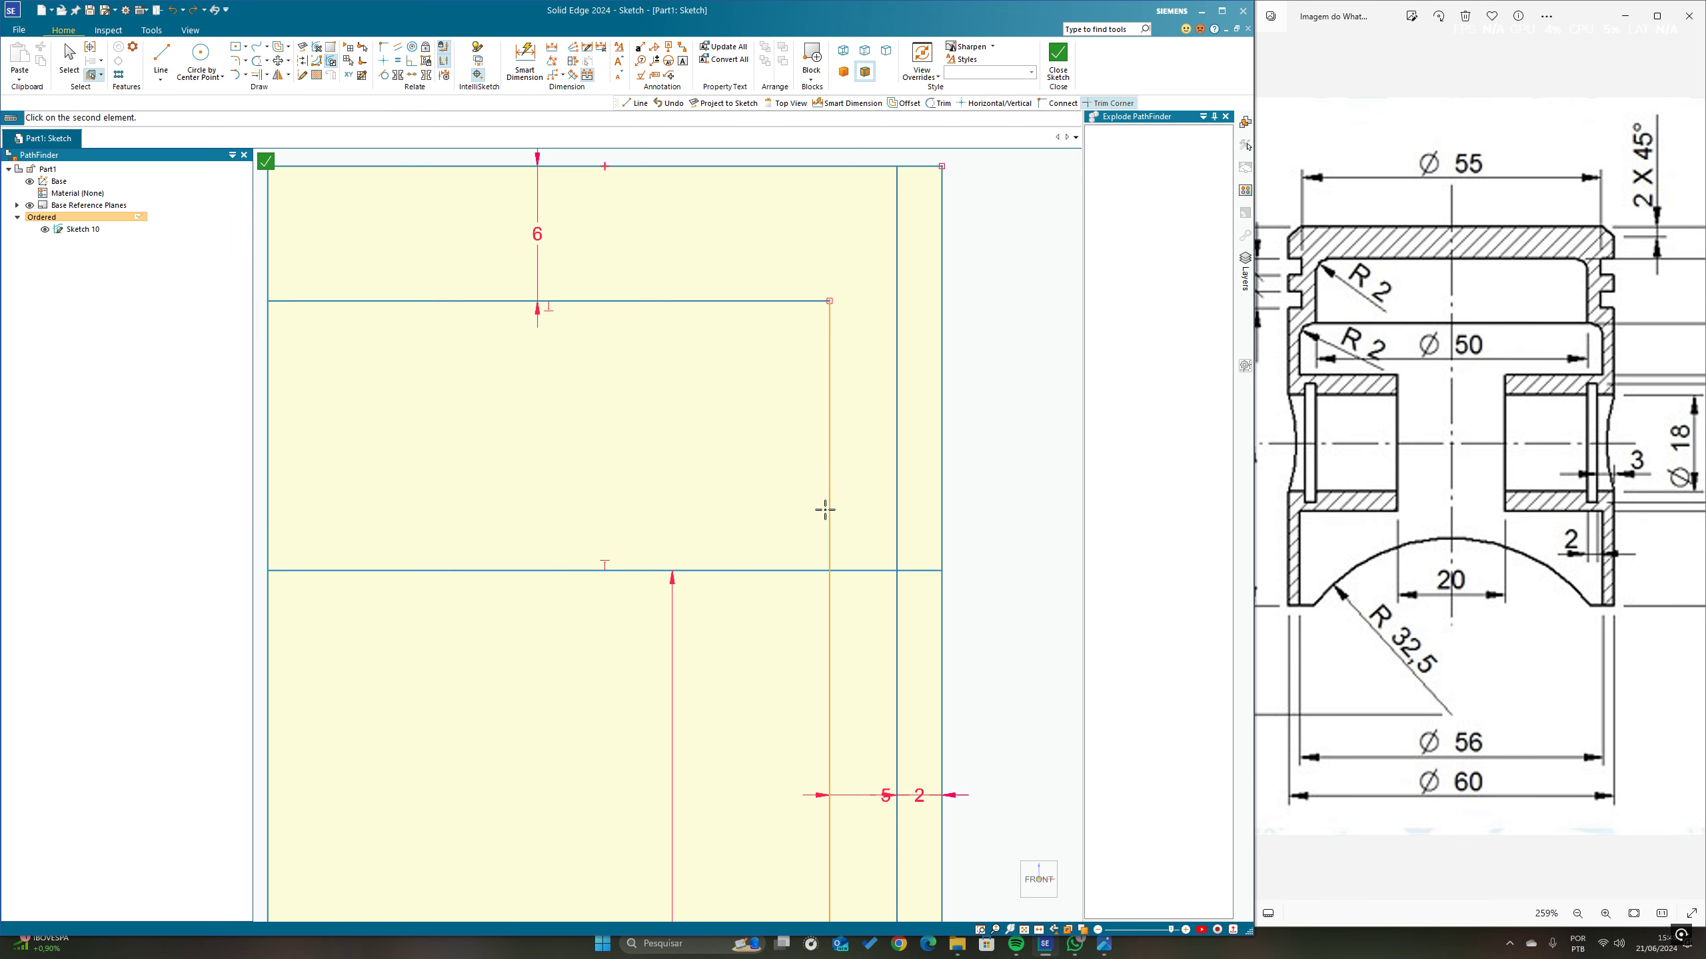
left_click(860, 570)
left_click(874, 571)
left_click(896, 600)
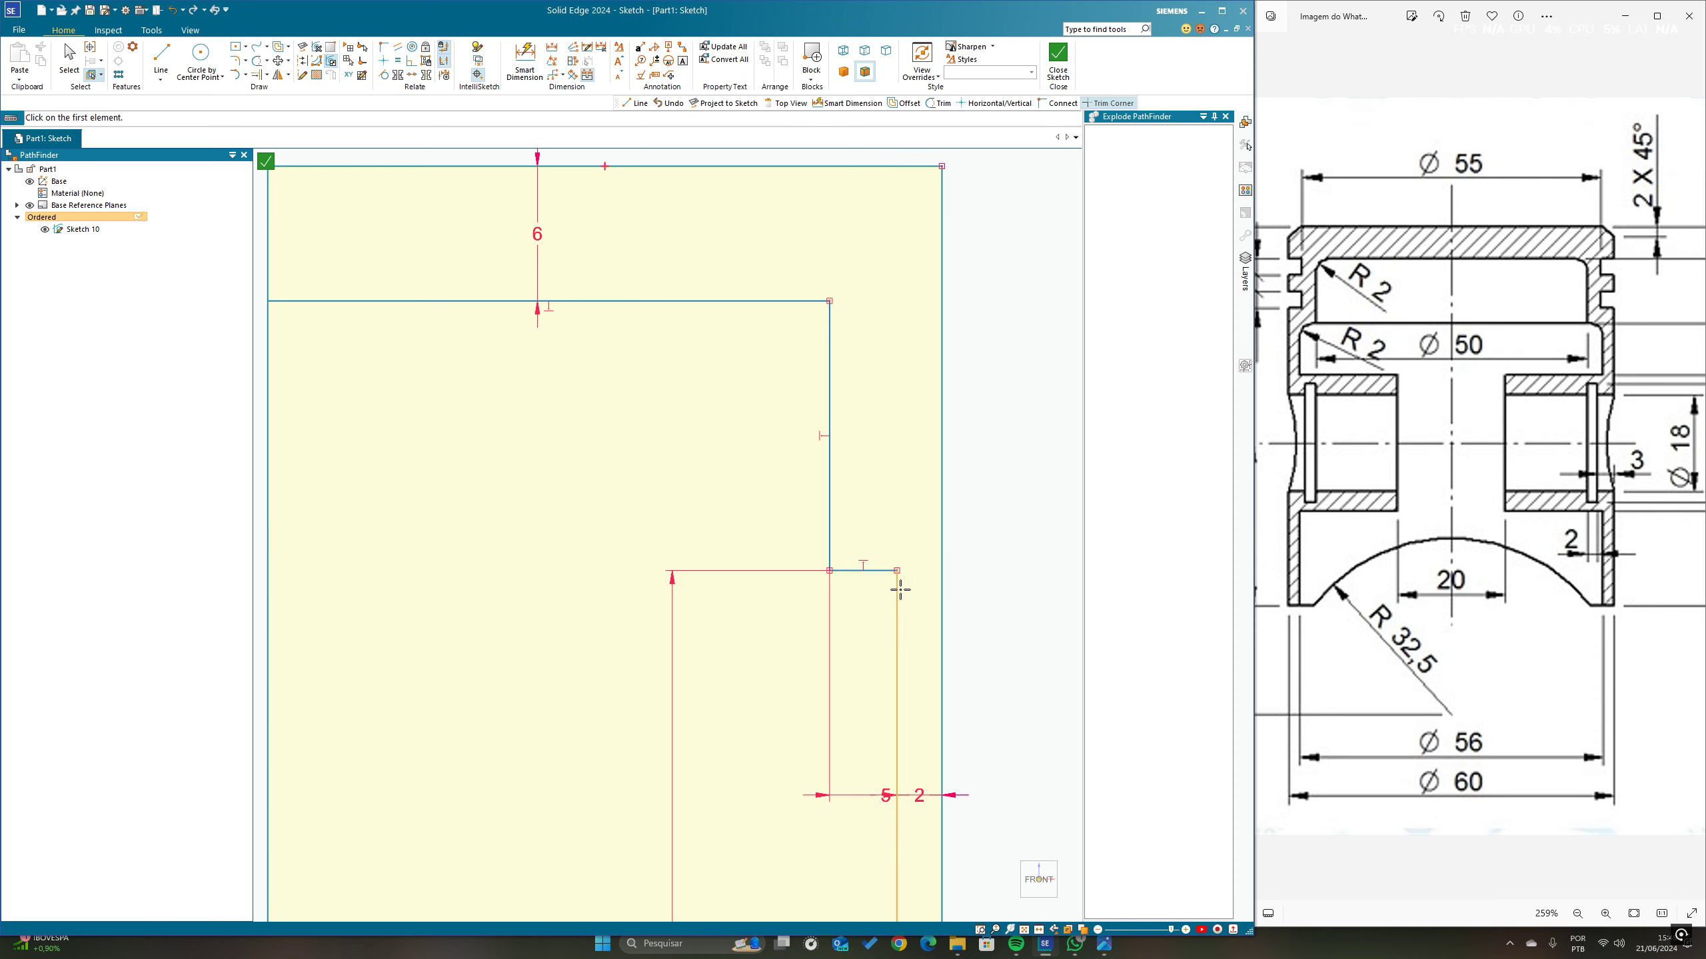
scroll(910, 370, "down", 5)
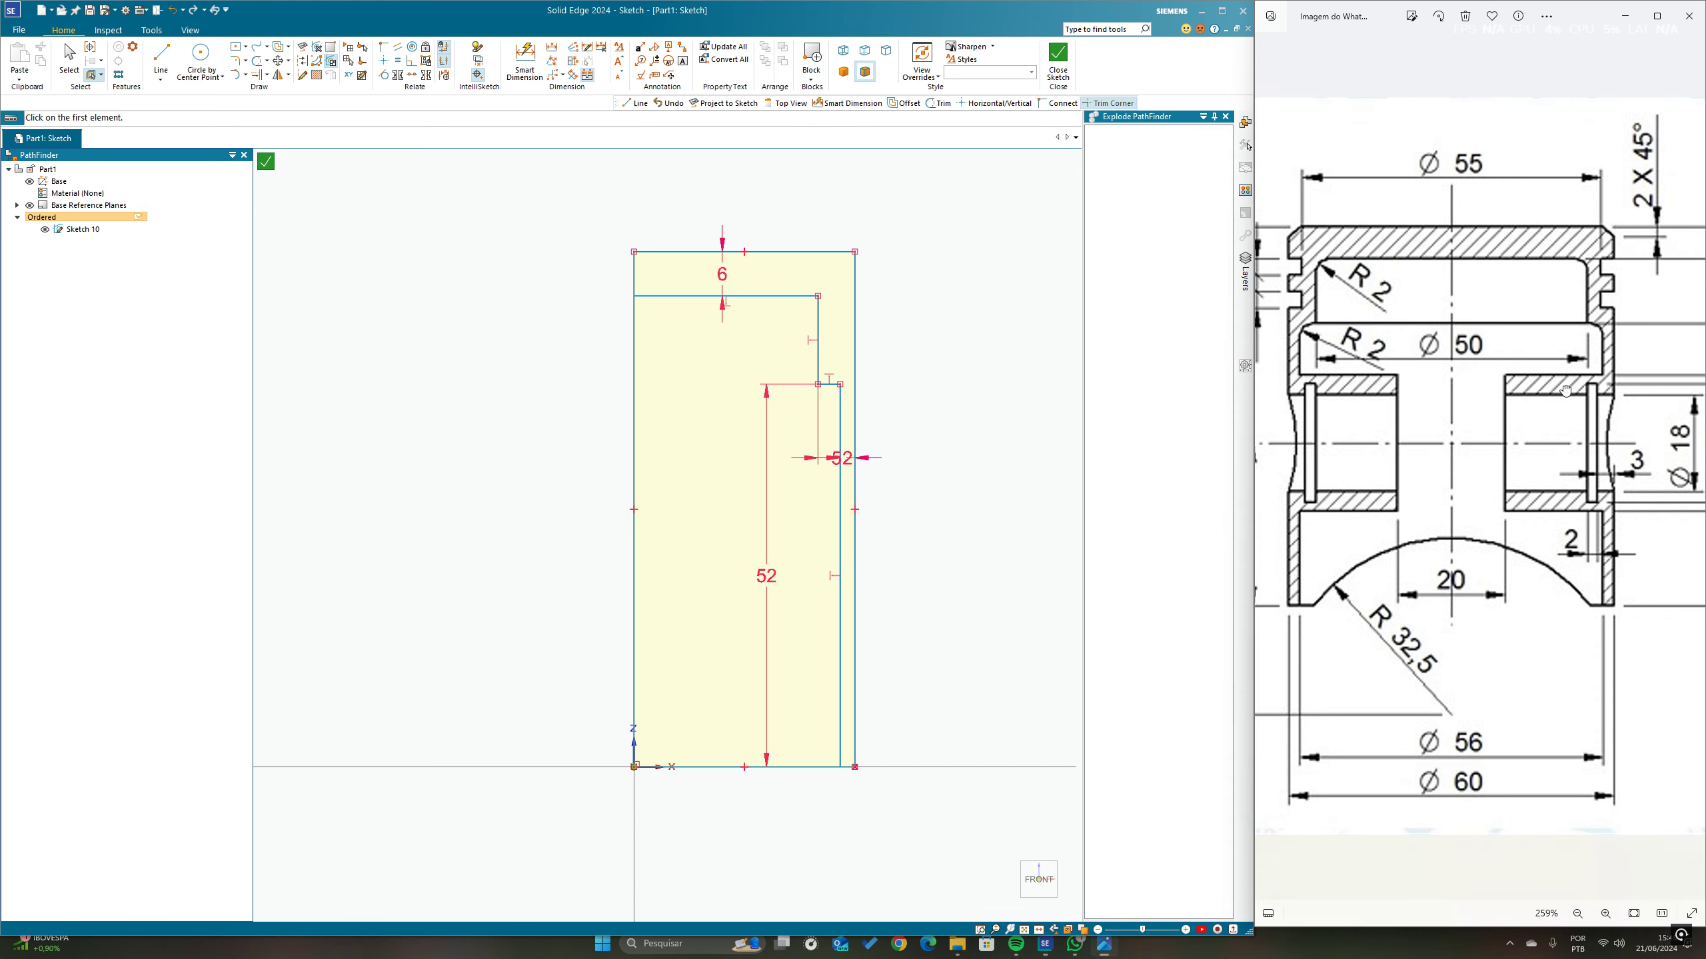
Step: Fillet the inner cavity's ceiling corner and the outer corner of the step below it with a 2 mm radius
left_click_drag(1574, 393, 1452, 356)
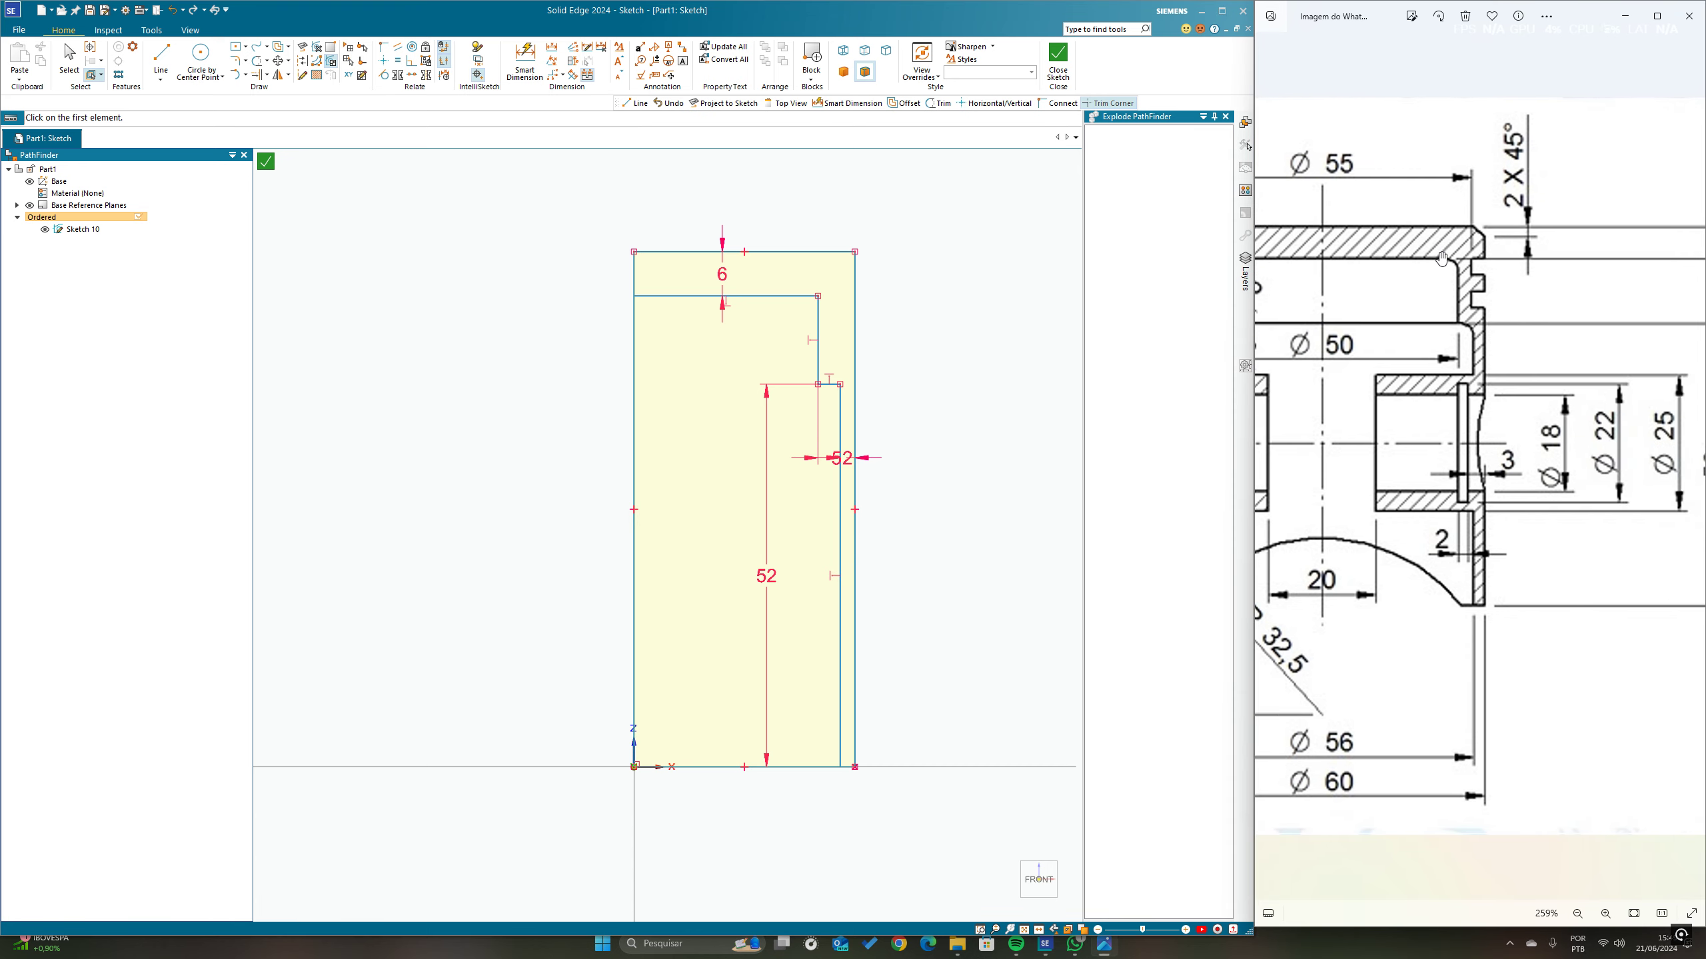
left_click_drag(1376, 324, 1511, 306)
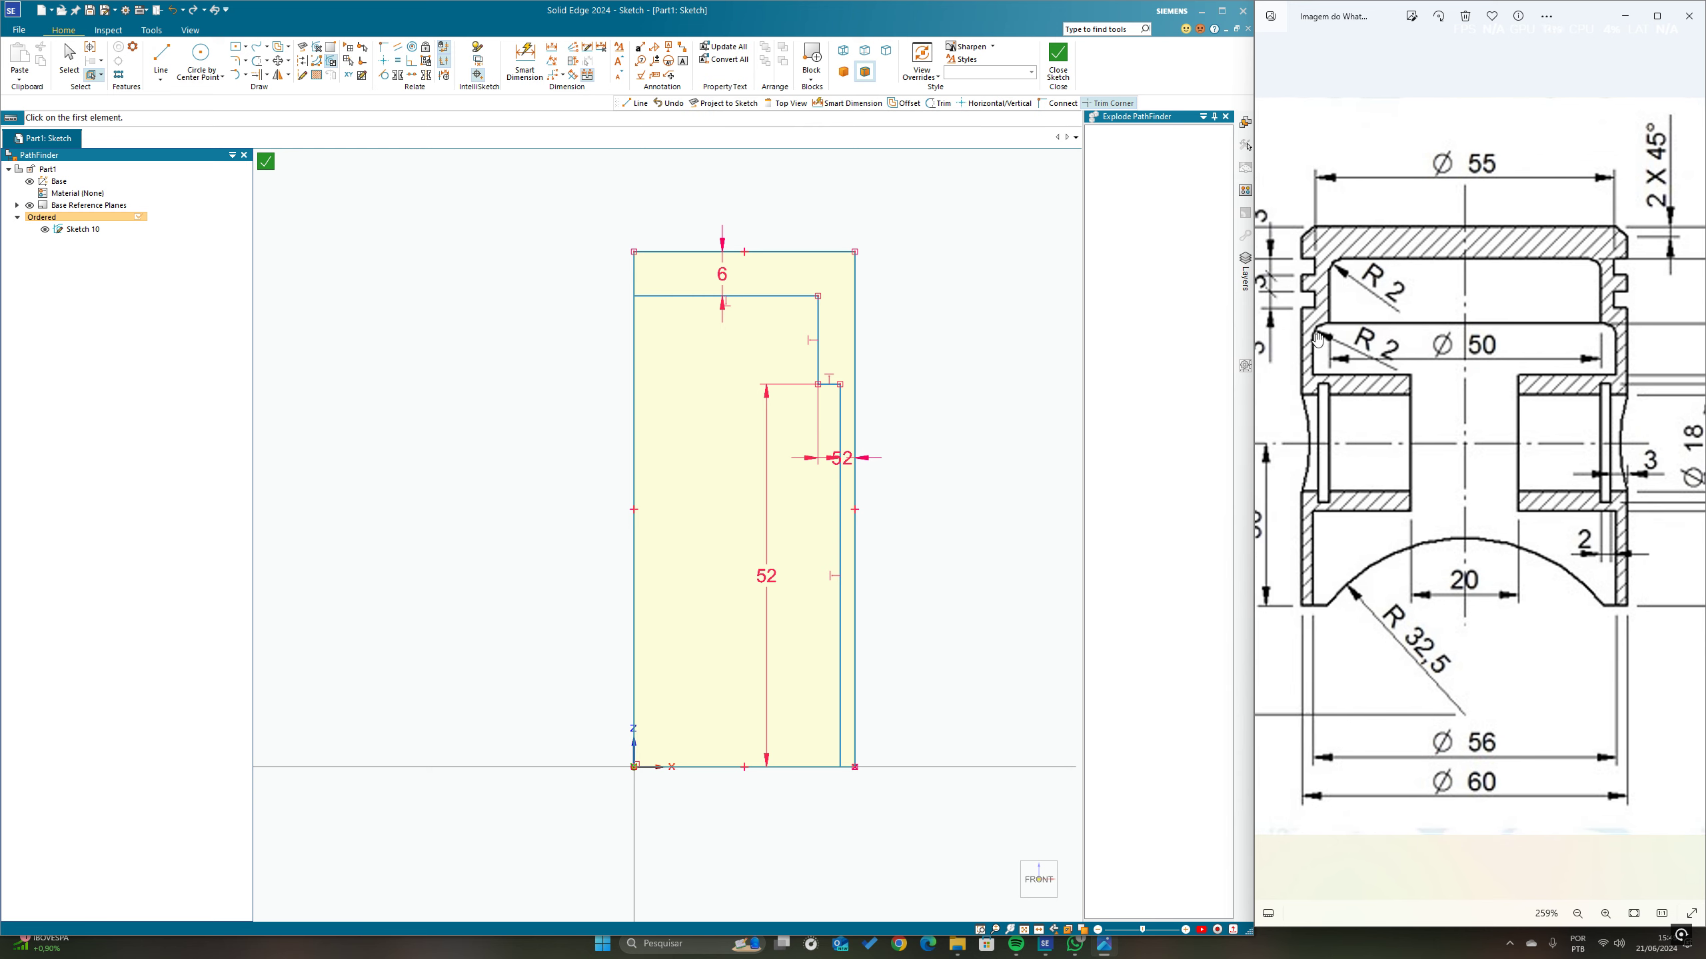
left_click(244, 62)
left_click(258, 118)
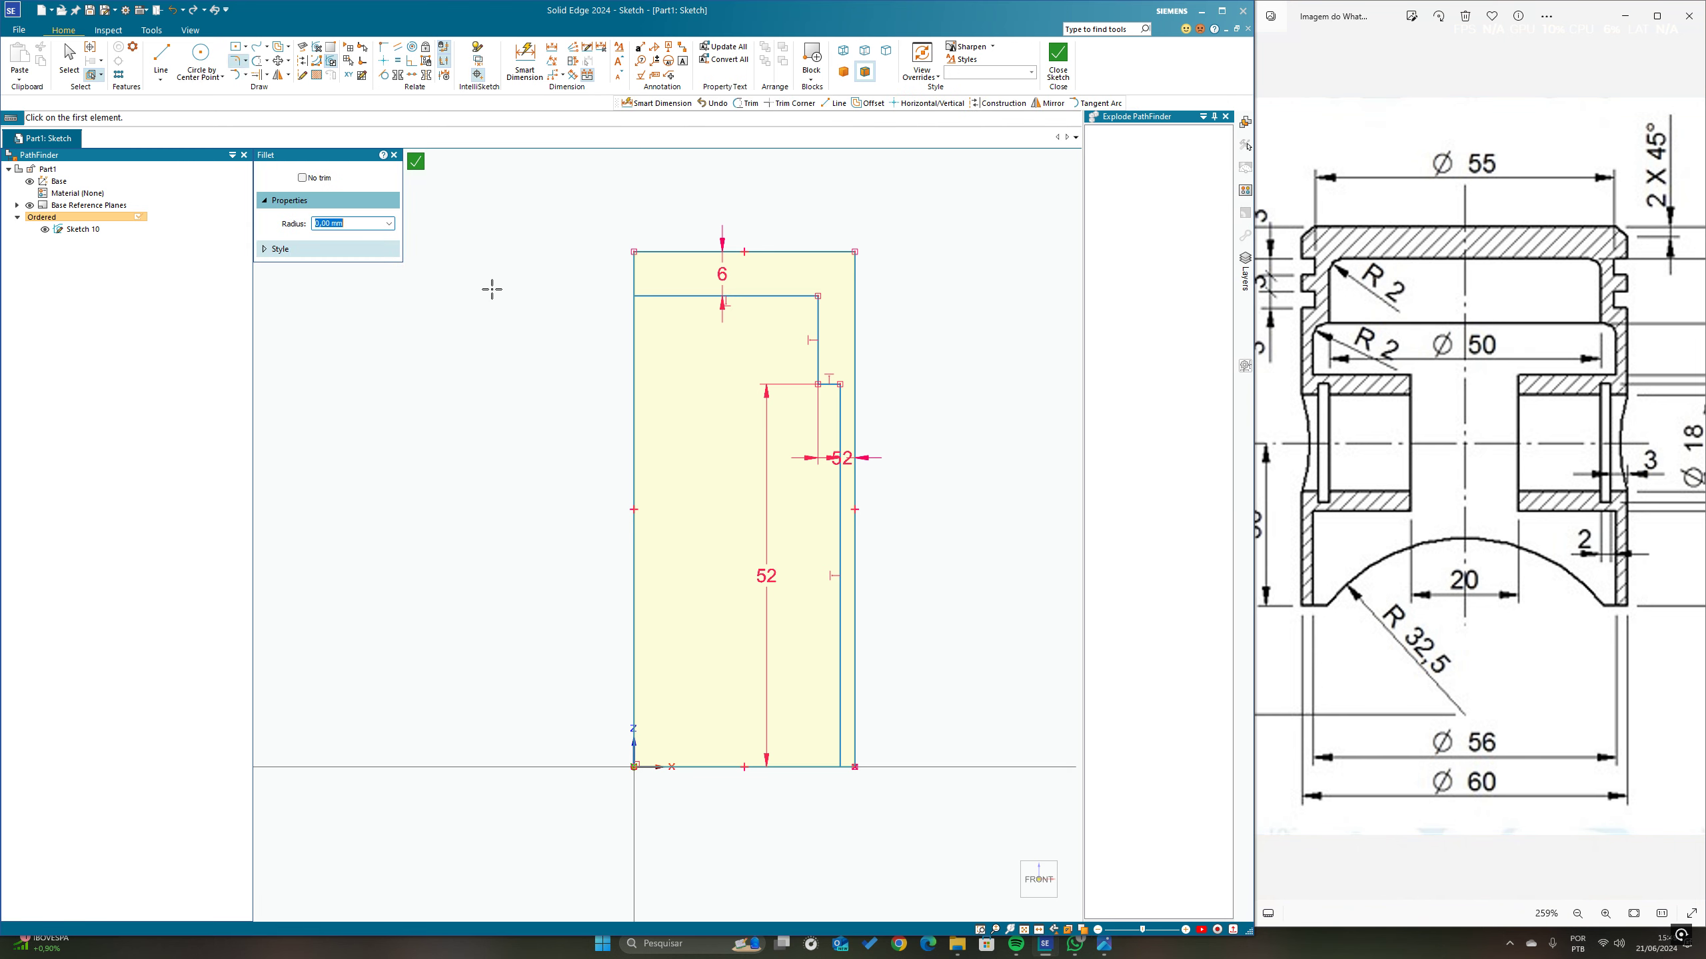
type("2")
key("Return")
scroll(799, 333, "up", 3)
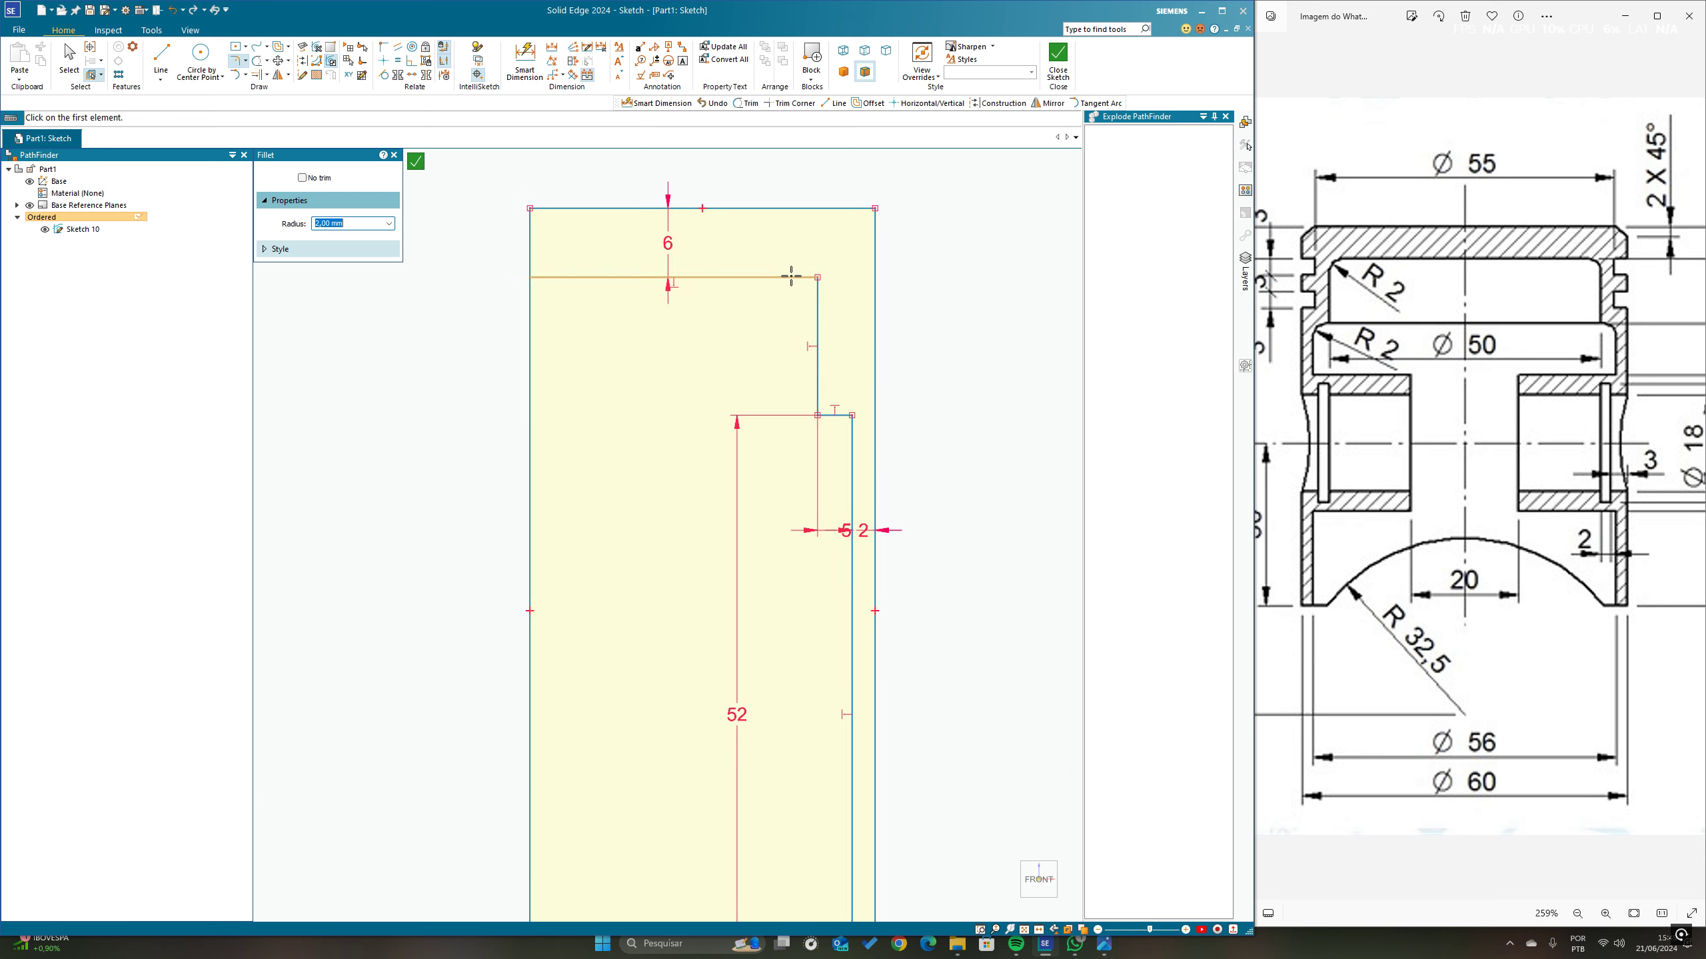
left_click(791, 276)
left_click(813, 303)
left_click(834, 415)
left_click(850, 444)
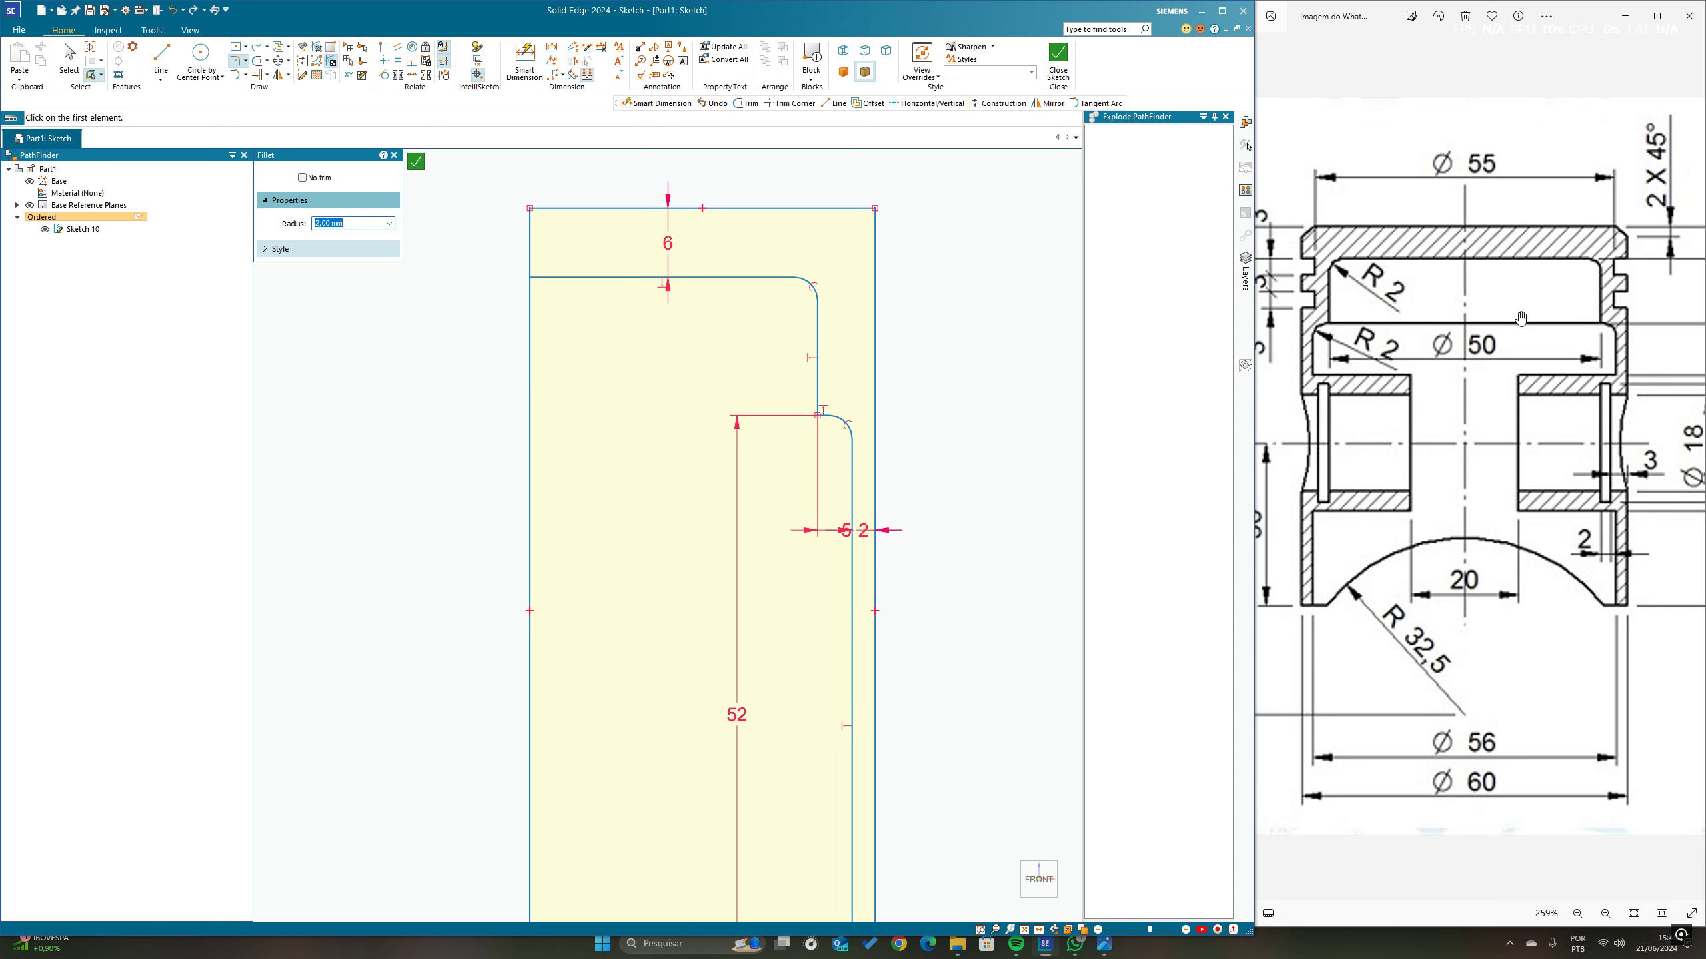
Step: Draw the upper ring groove with lines from the outer wall, level with the cavity ceiling, 2.5 mm deep and about 3 mm high
left_click_drag(1343, 311, 1405, 306)
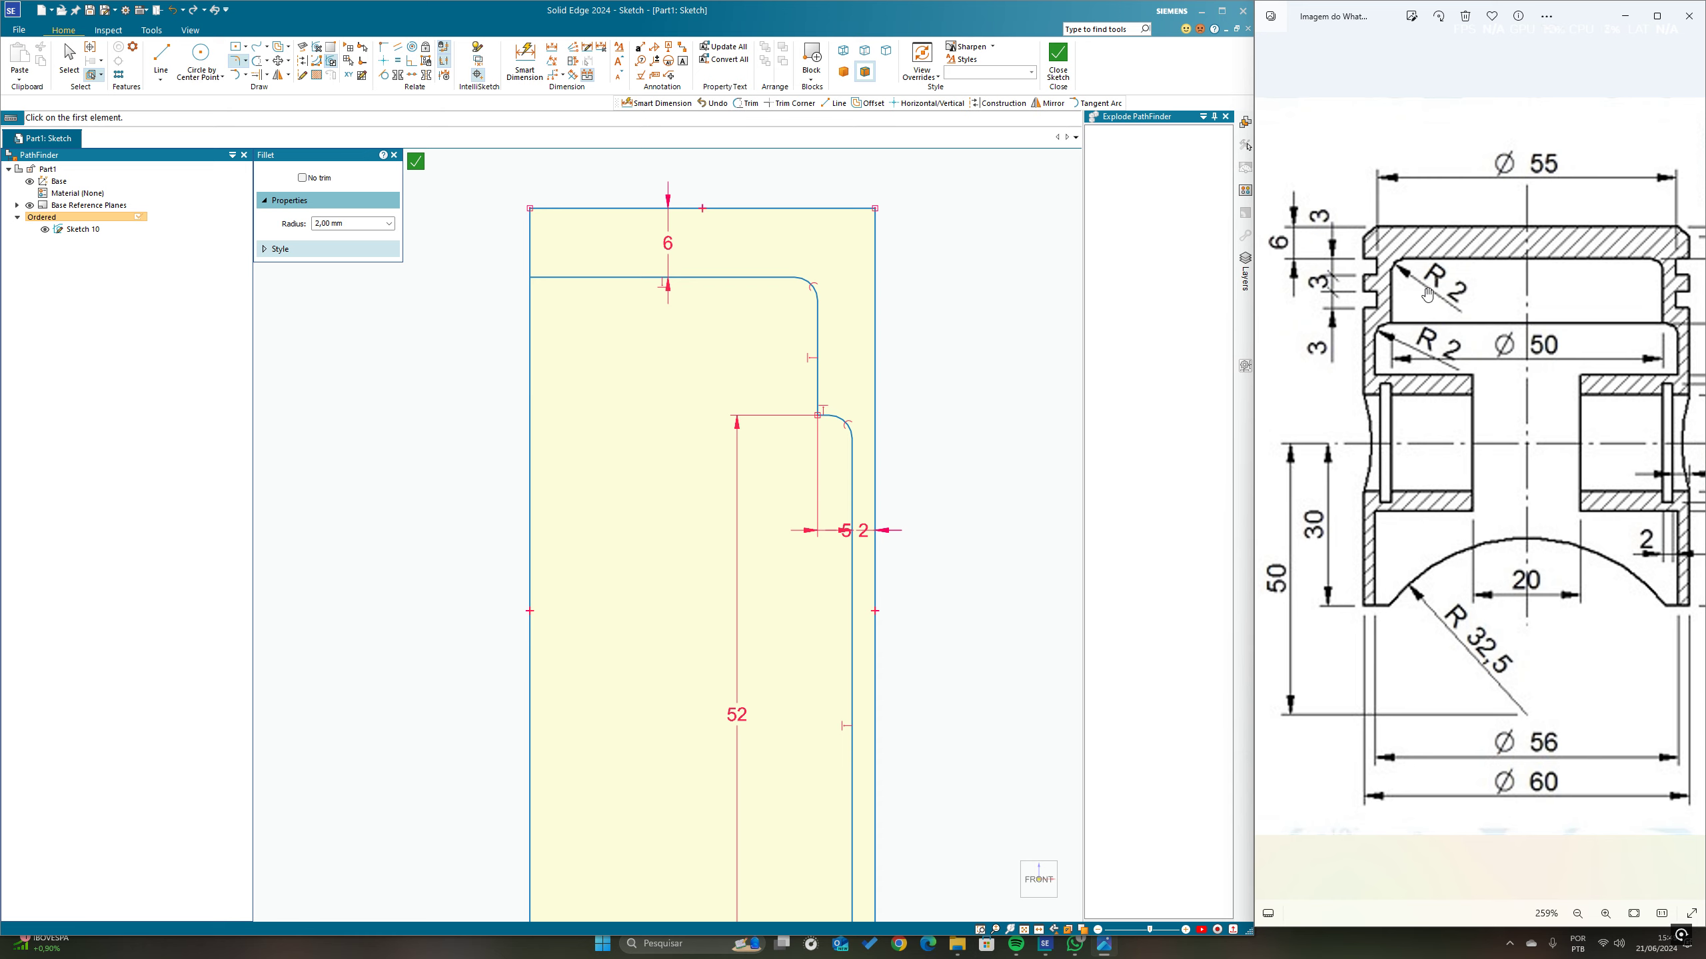
mouse_move(1547, 300)
left_mouse_down()
mouse_move(1376, 296)
mouse_move(1621, 317)
left_mouse_up()
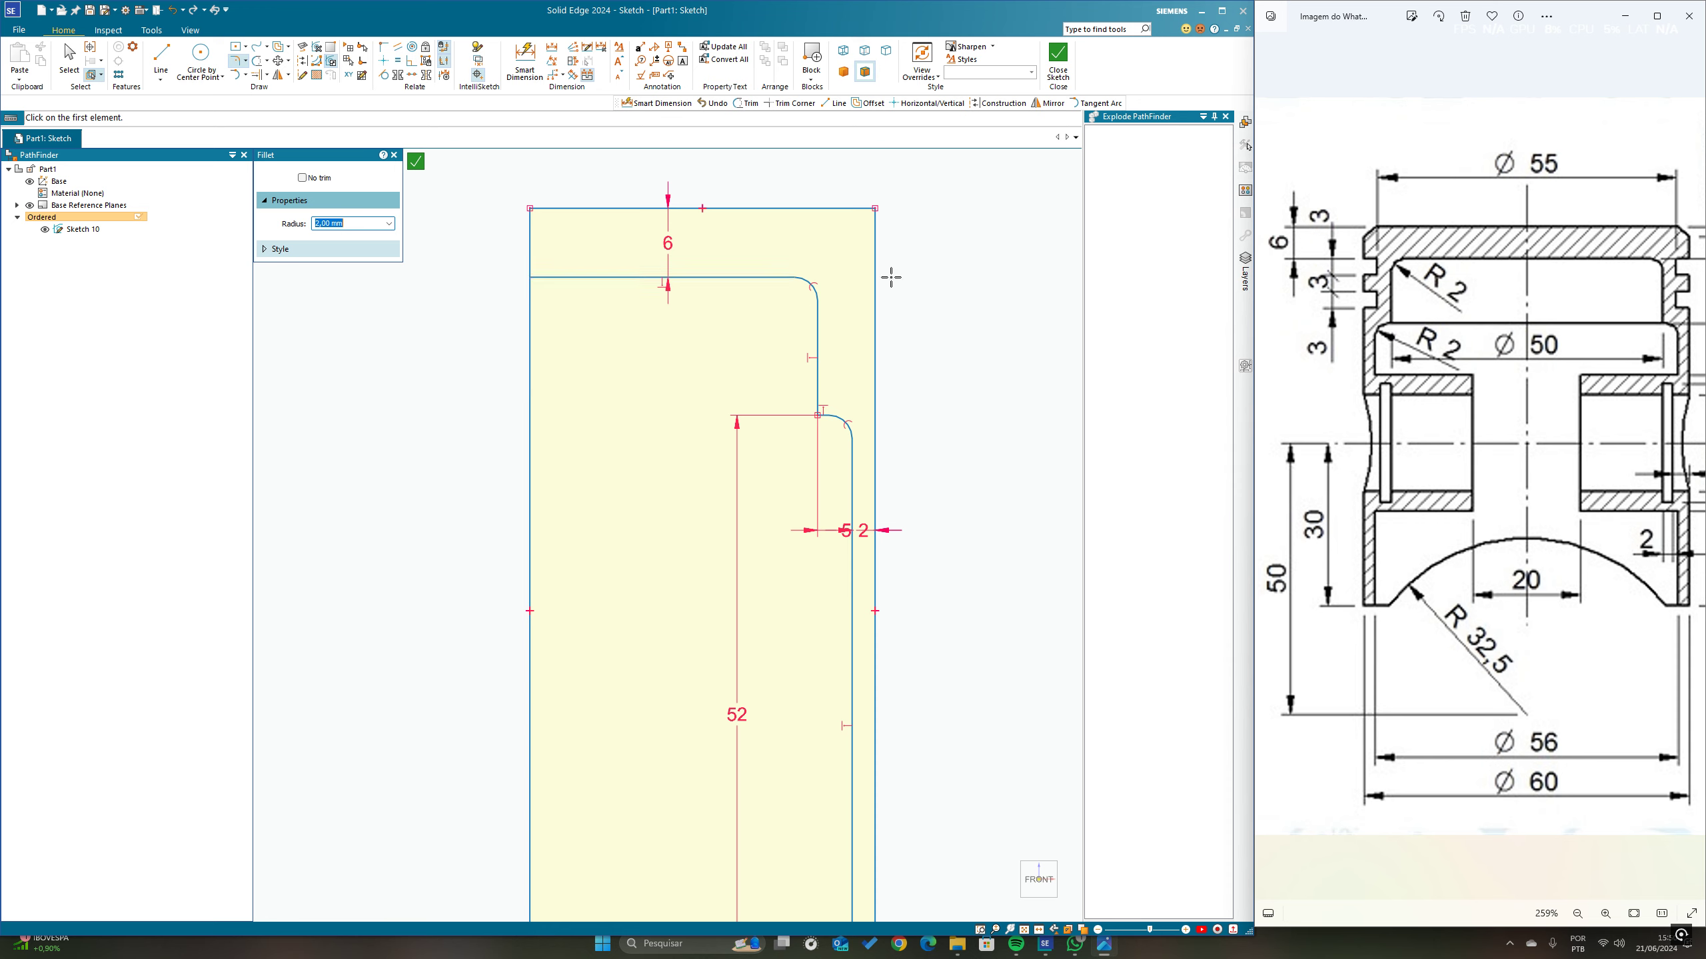
left_click(162, 57)
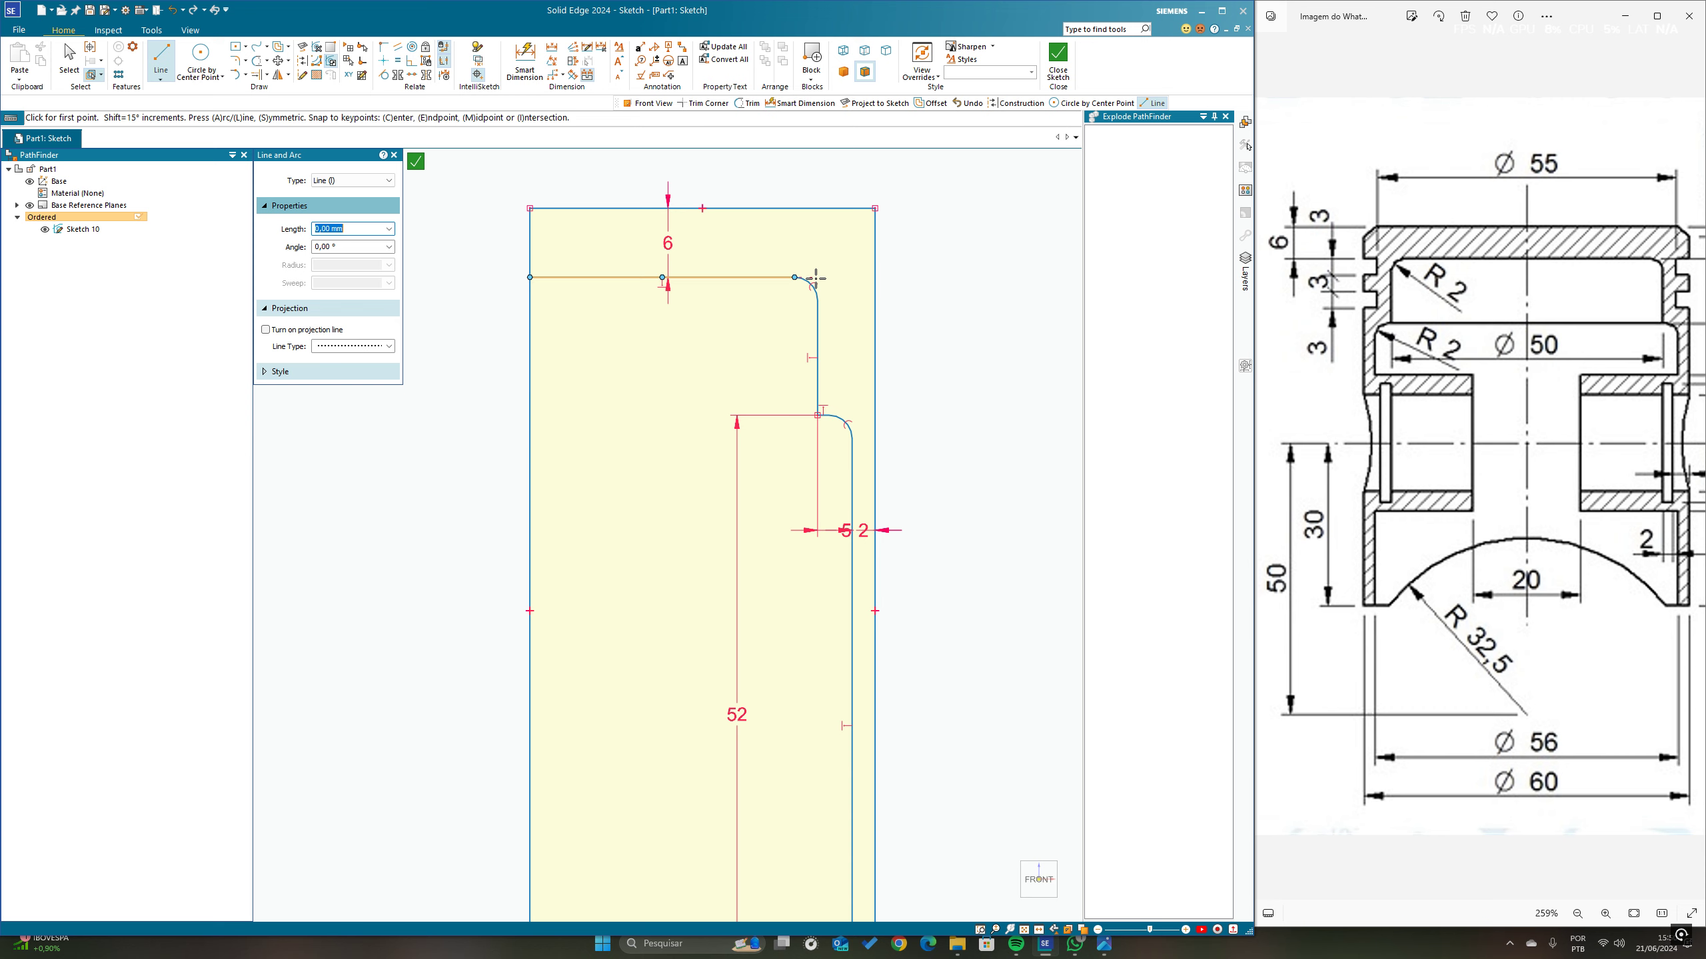
left_click(875, 277)
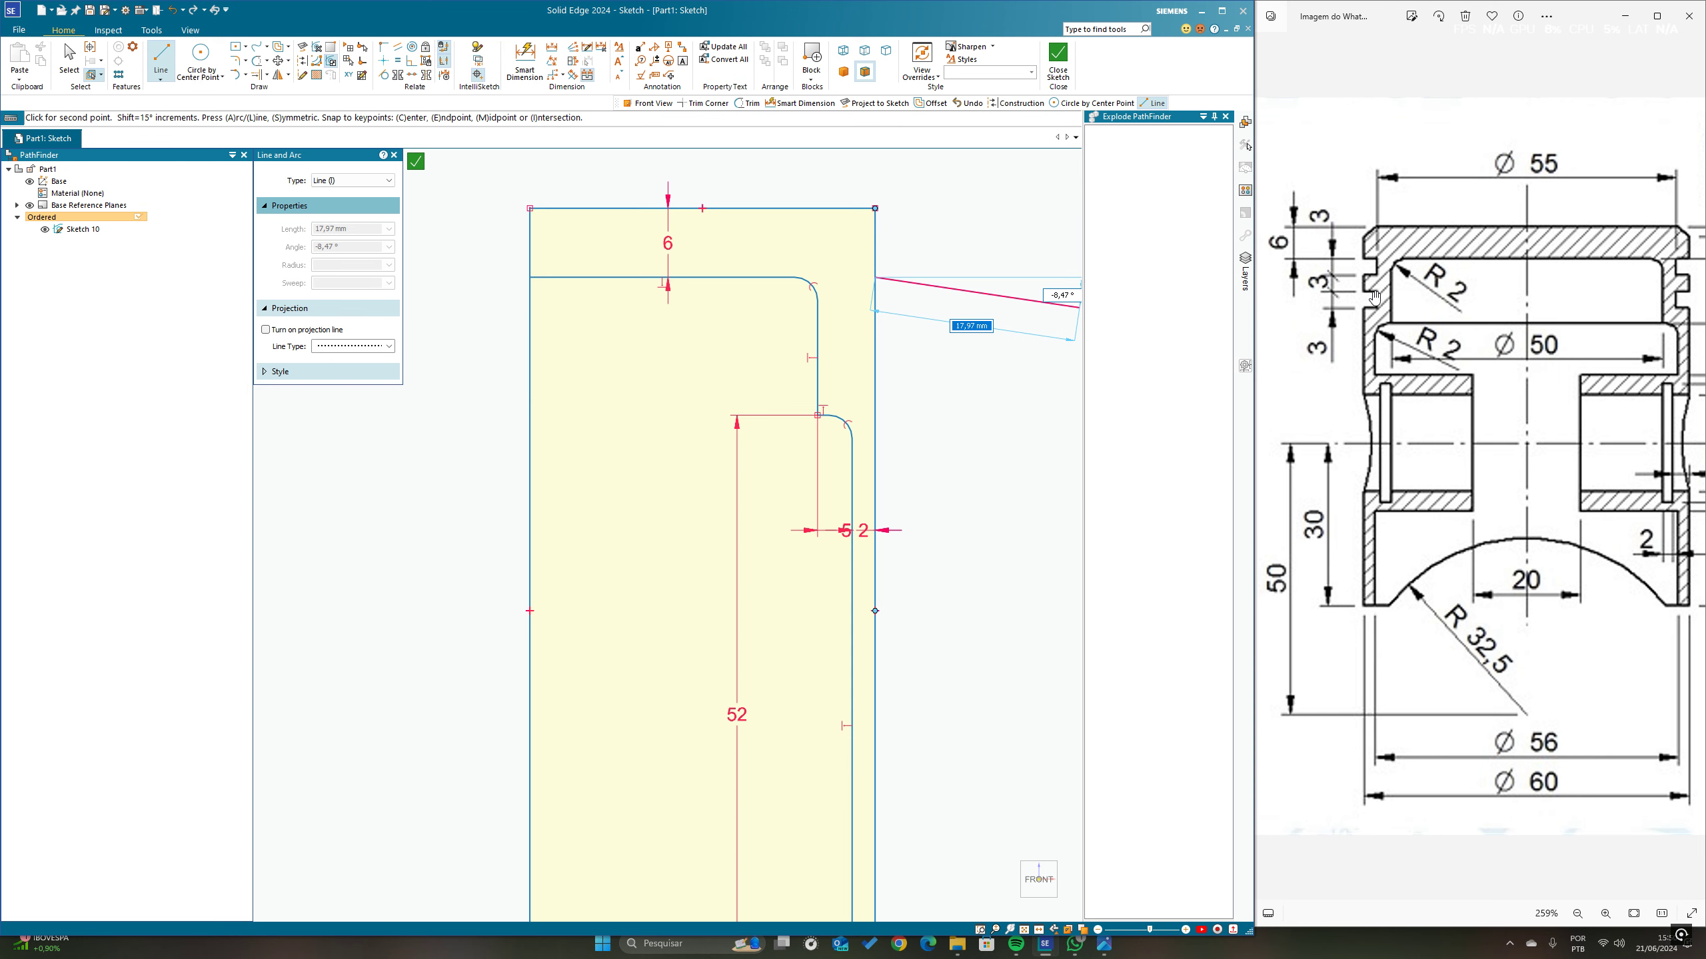
left_click_drag(1450, 261, 1406, 257)
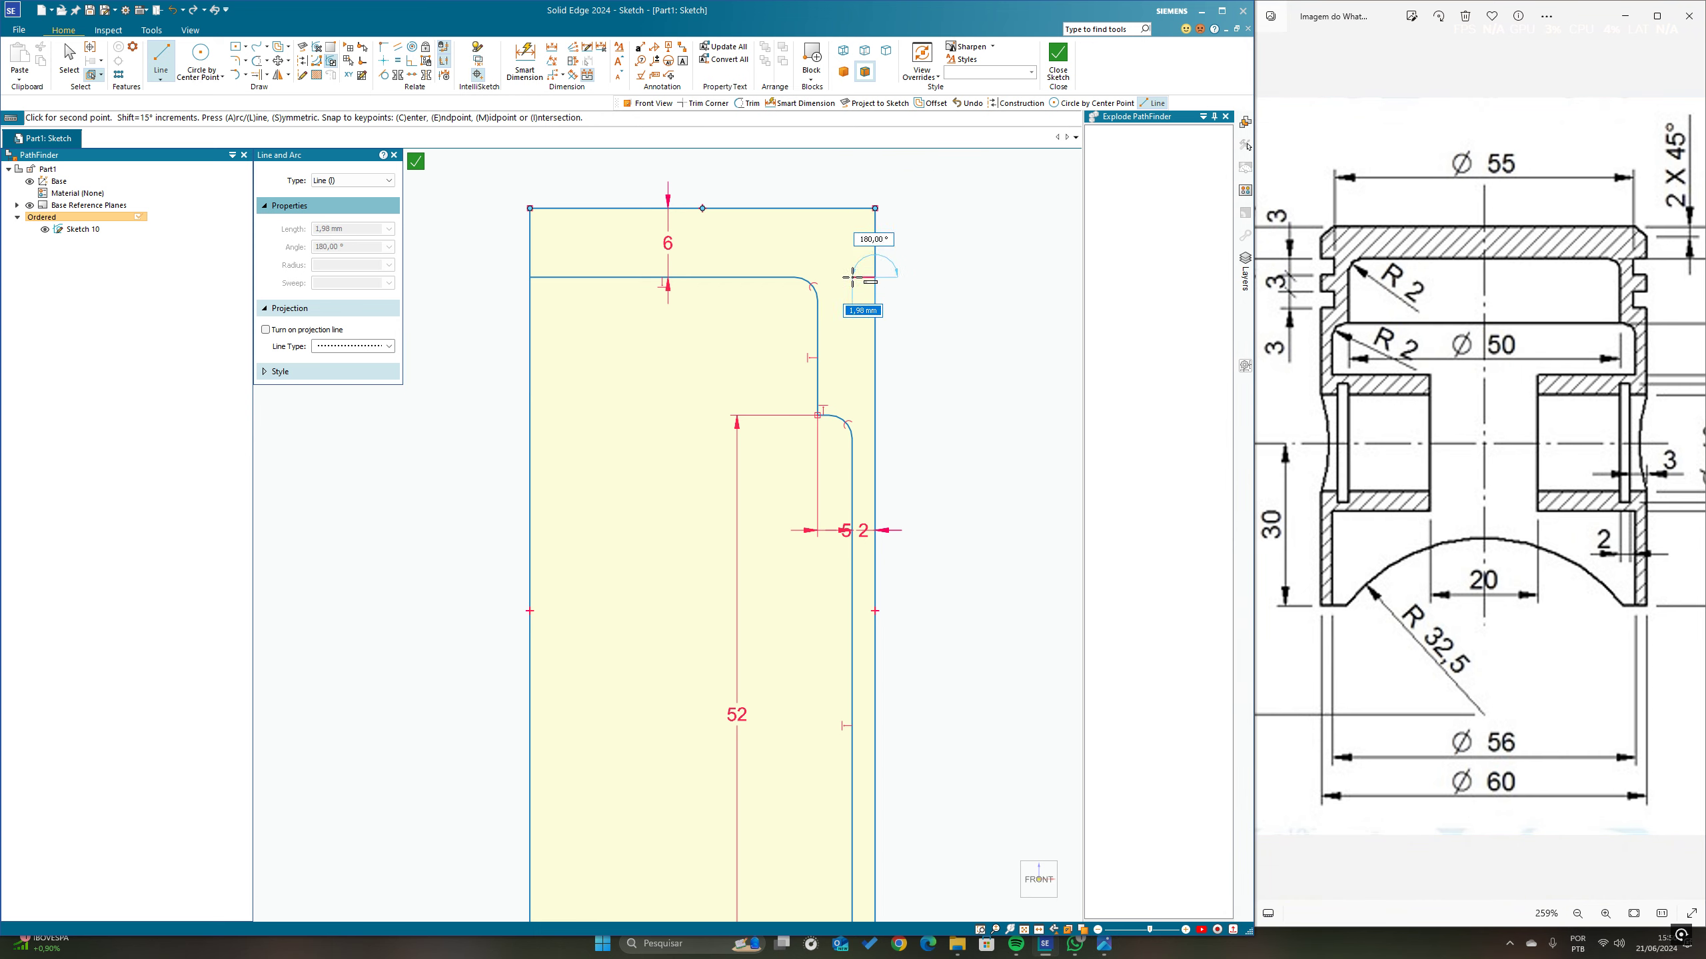
type("2,5")
key("Tab")
key("Return")
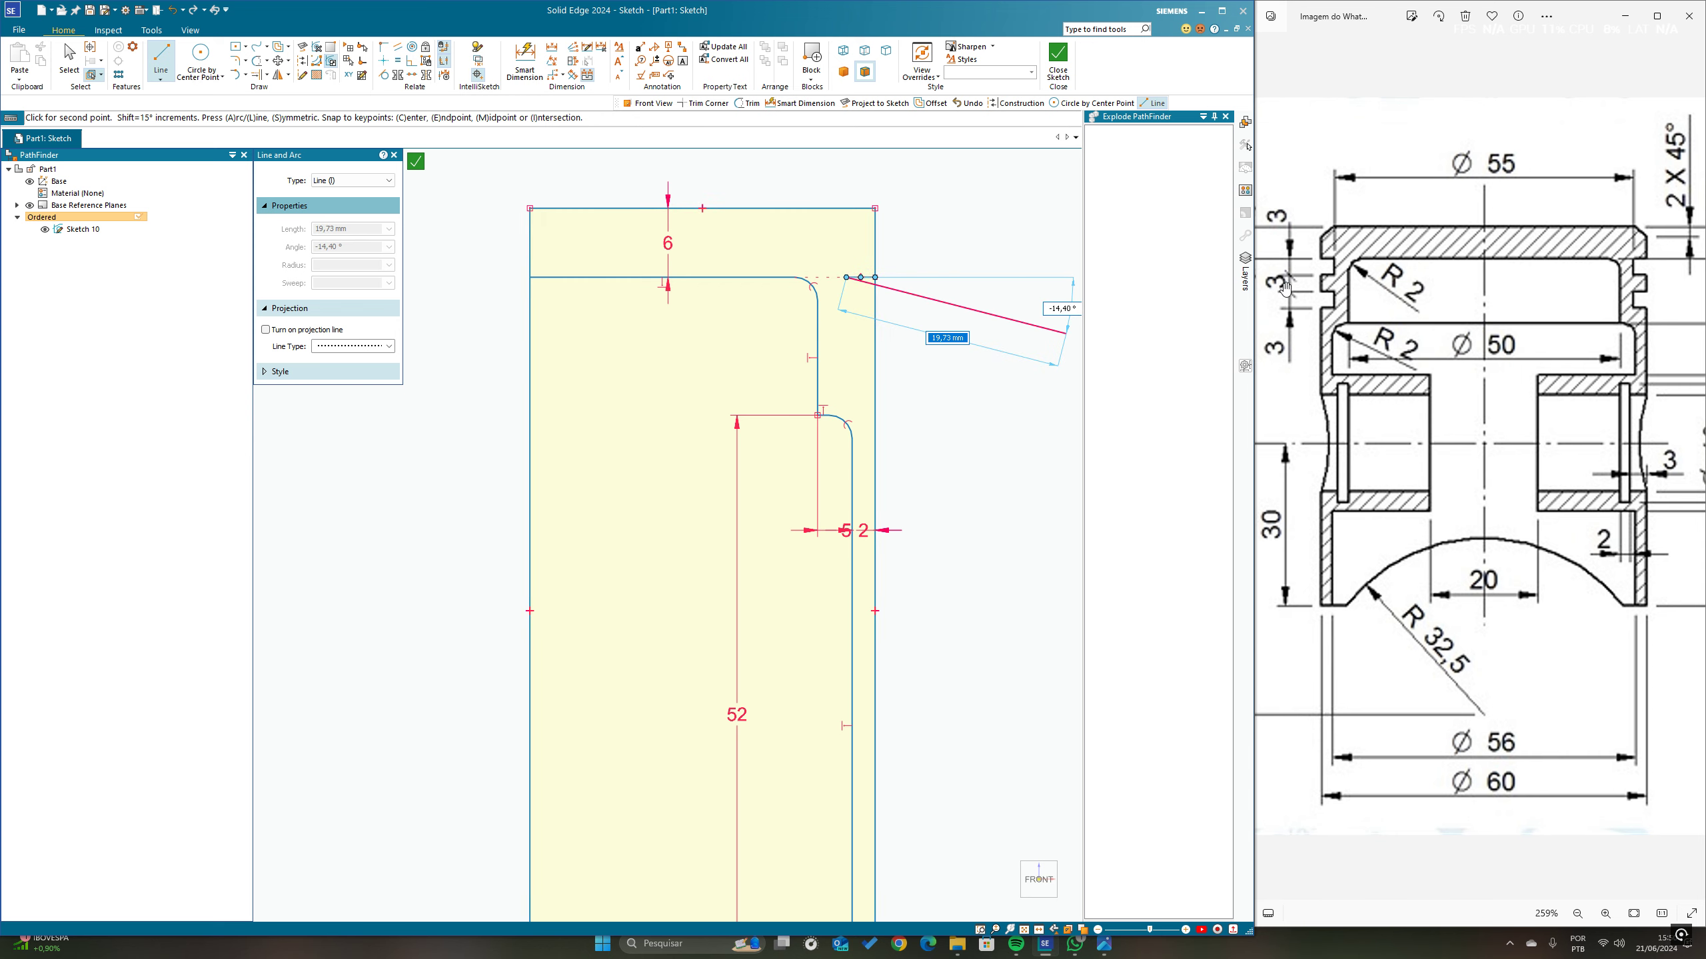
left_click(846, 311)
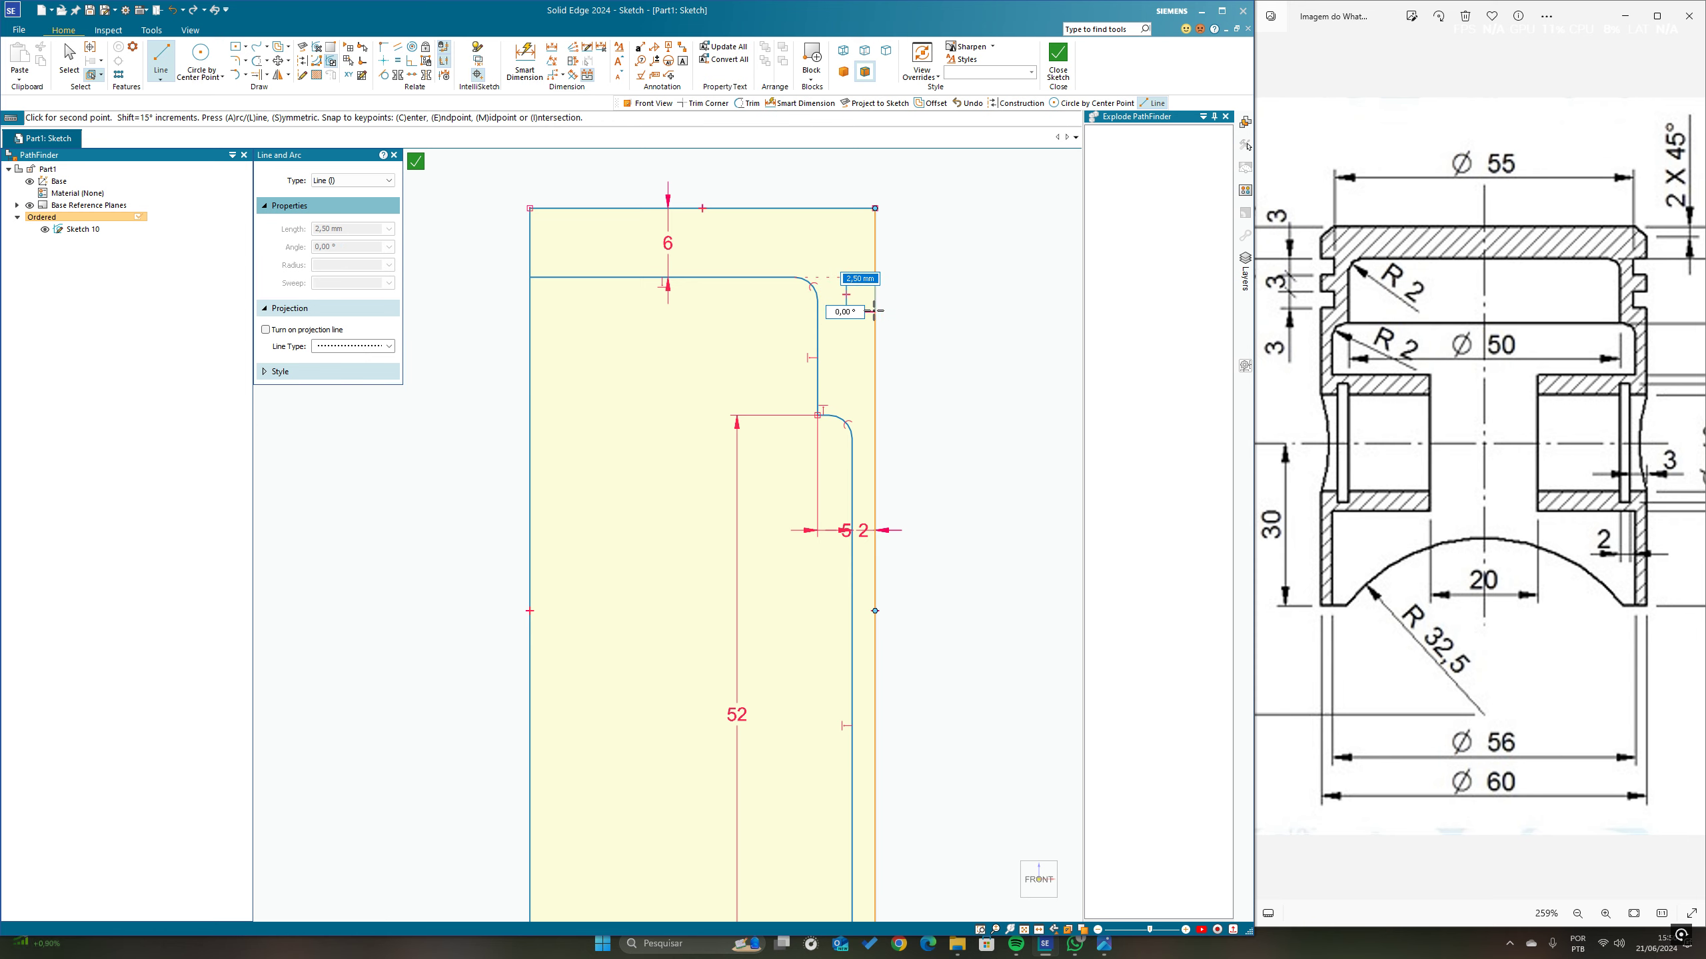
left_click(874, 311)
Step: Draw a second ring groove below the first on the outer wall line, about 2.5 mm deep and 3 mm high
scroll(869, 336, "up", 2)
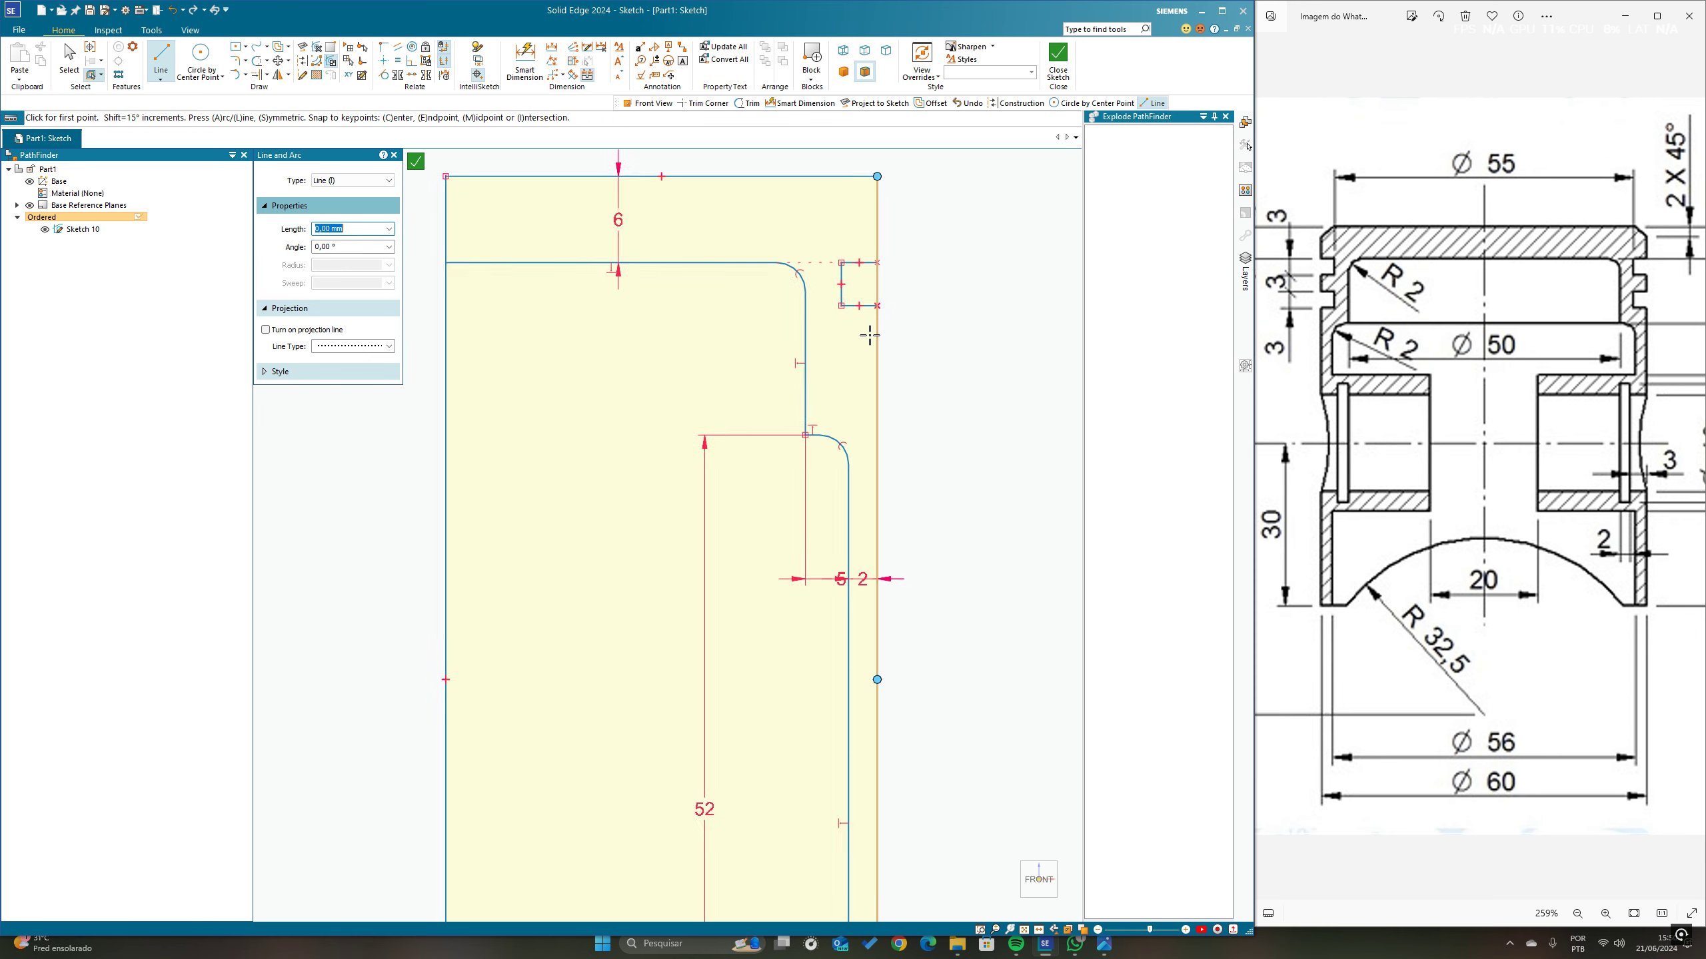
scroll(869, 335, "up", 1)
scroll(846, 340, "up", 2)
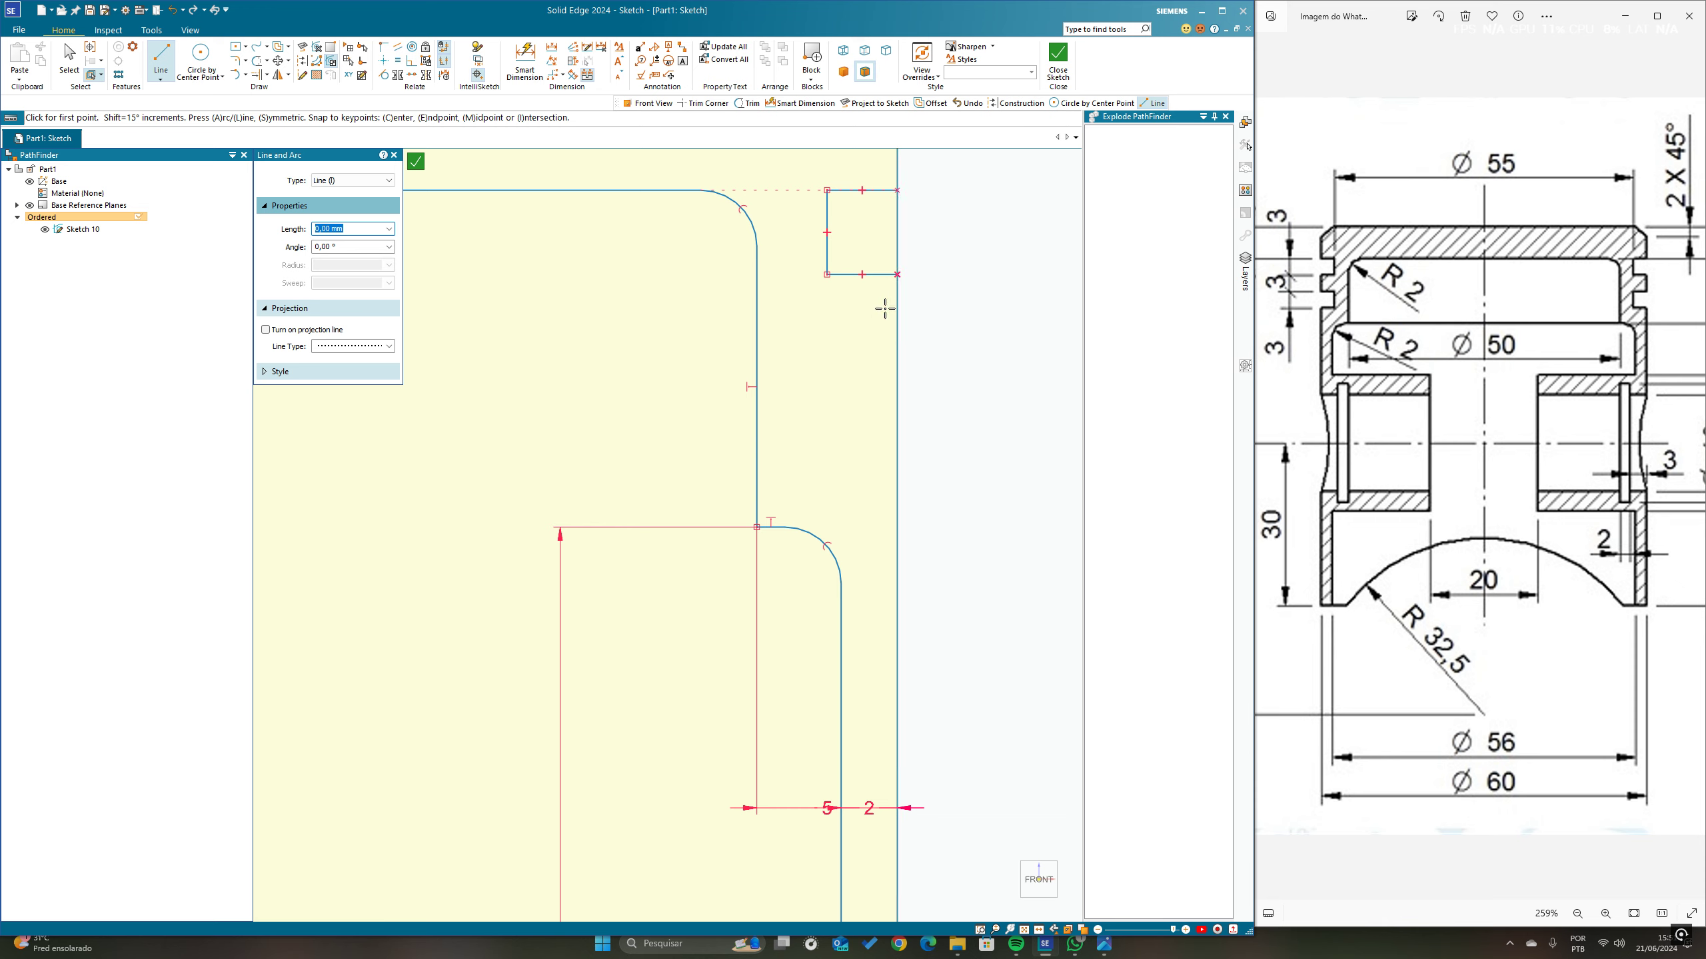
left_click(897, 353)
left_click(828, 352)
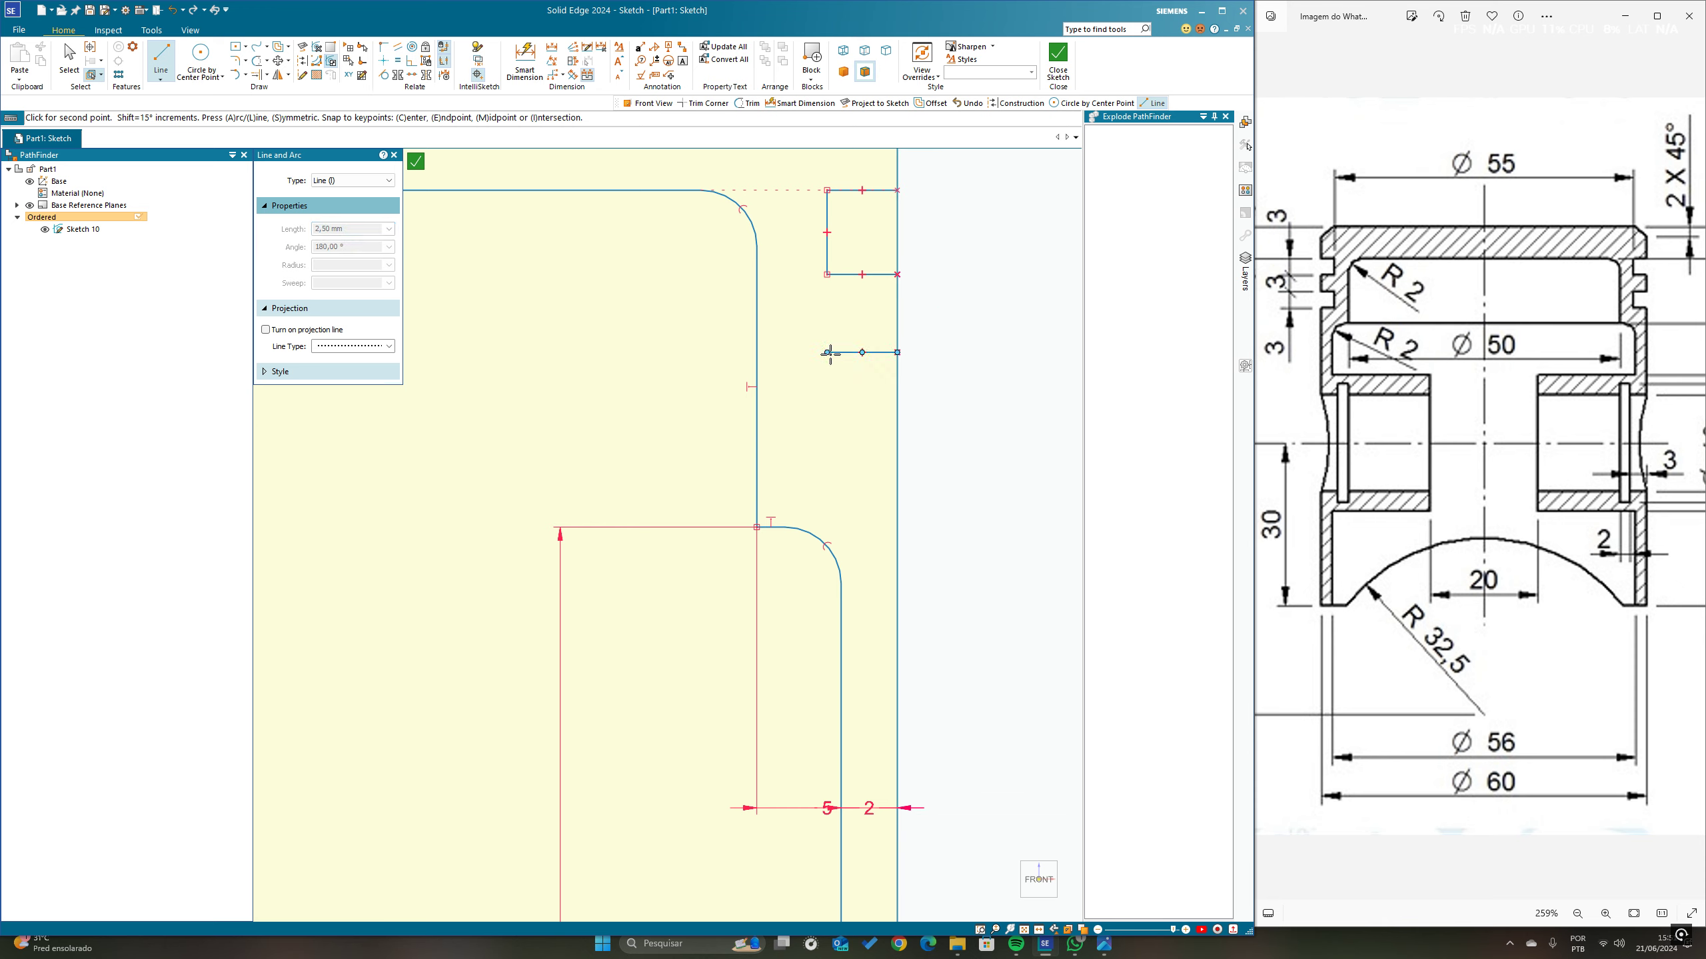
type("3")
key("Tab")
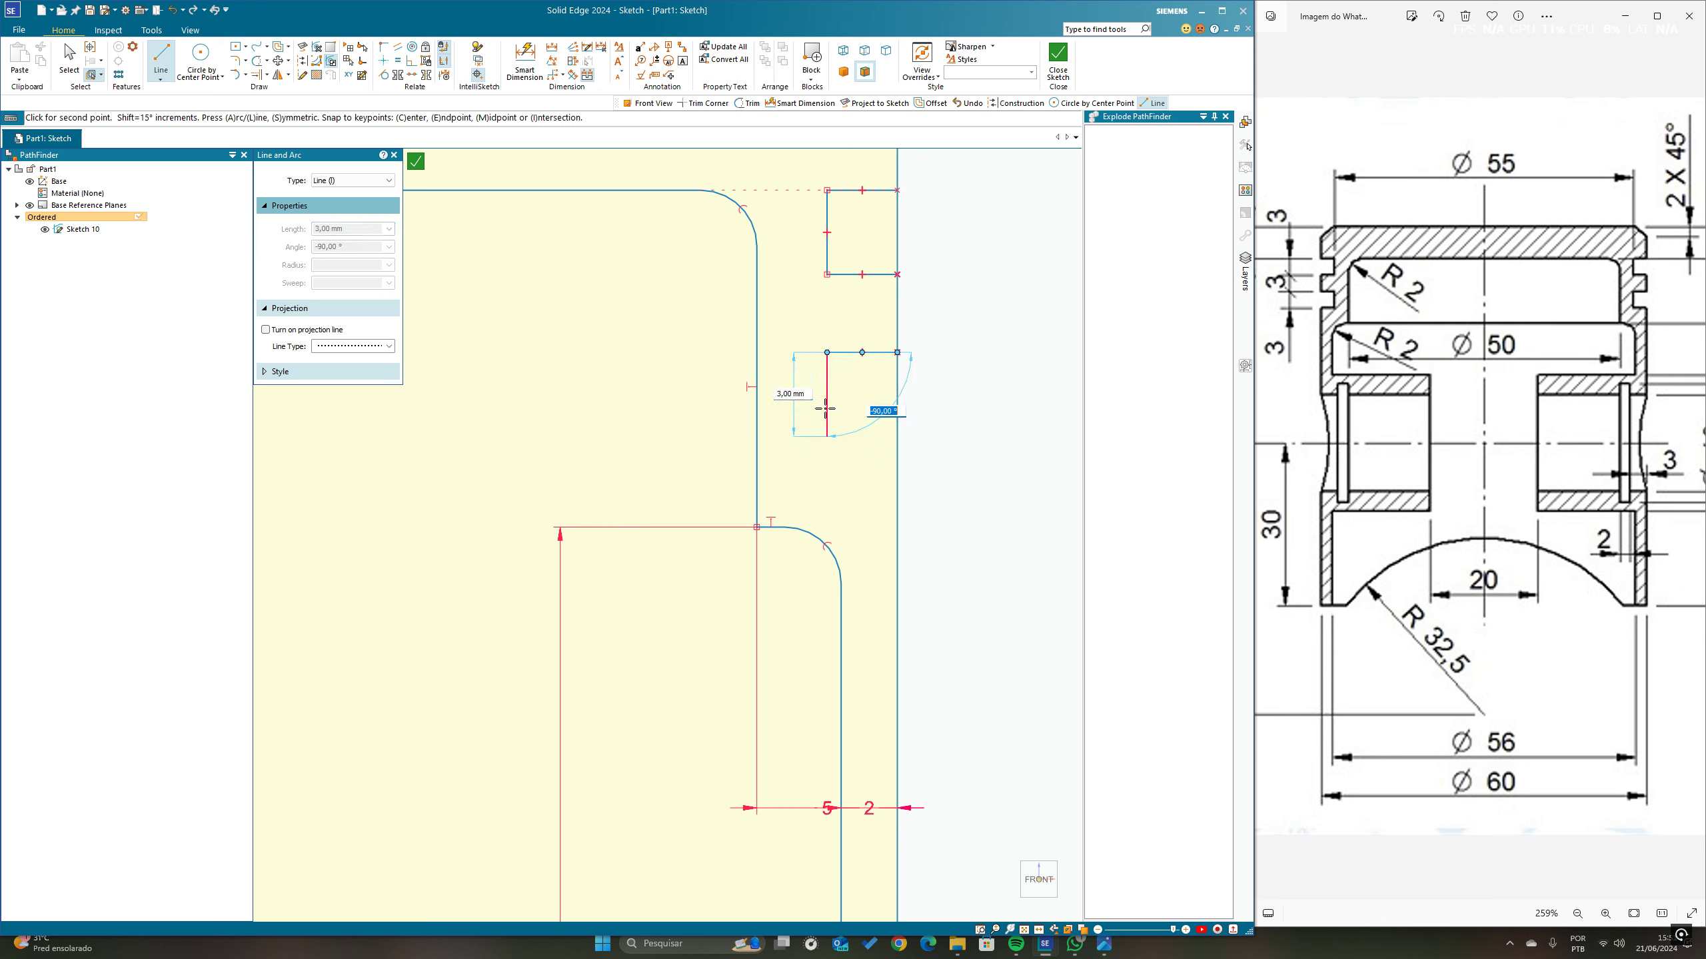
key("Return")
left_click(898, 436)
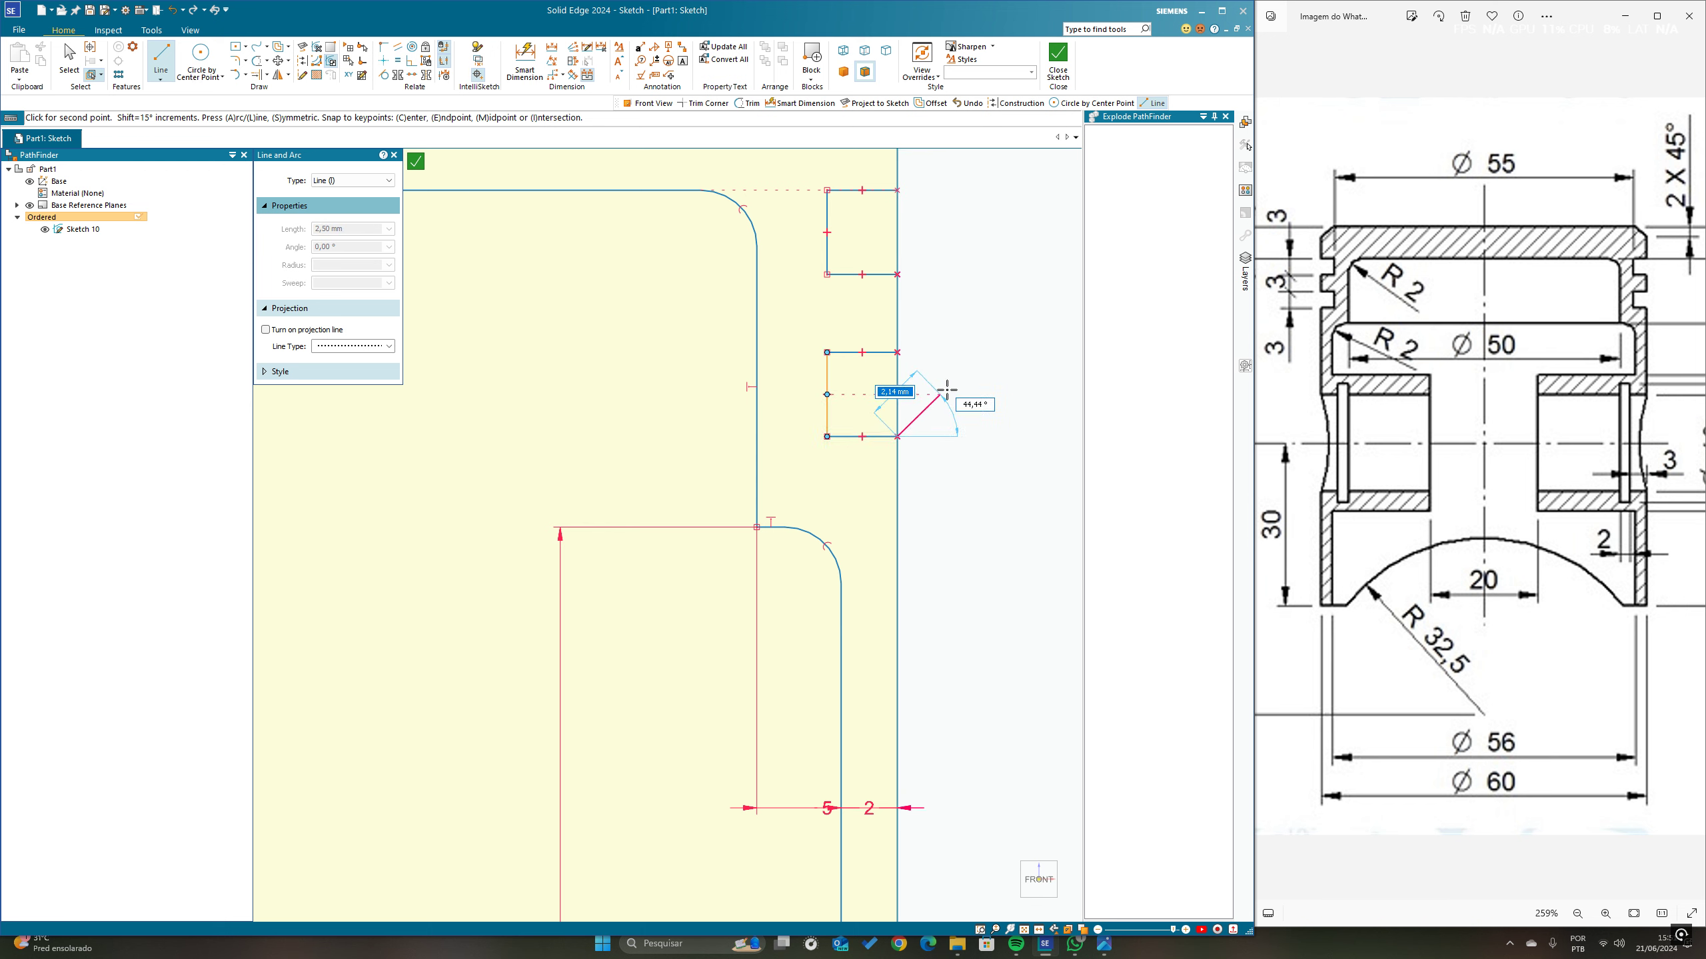
key("Escape")
Step: Dimension the heights of both ring grooves and the vertical gap between them with Smart Dimension
scroll(860, 470, "down", 4)
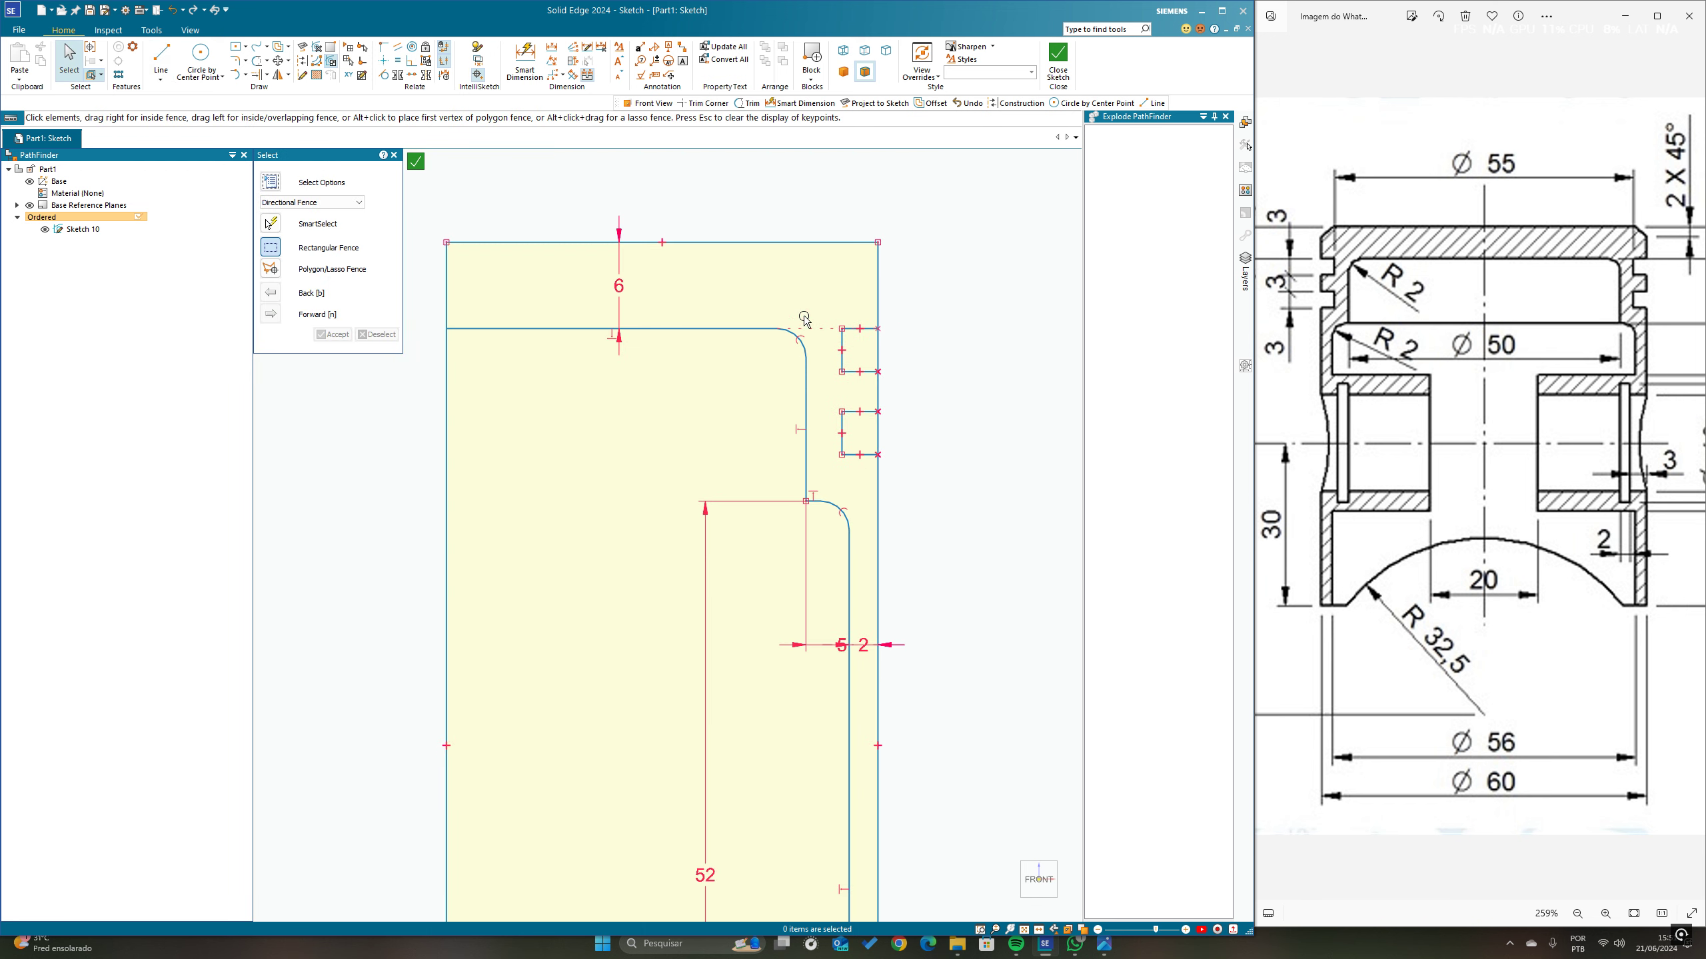
left_click(524, 61)
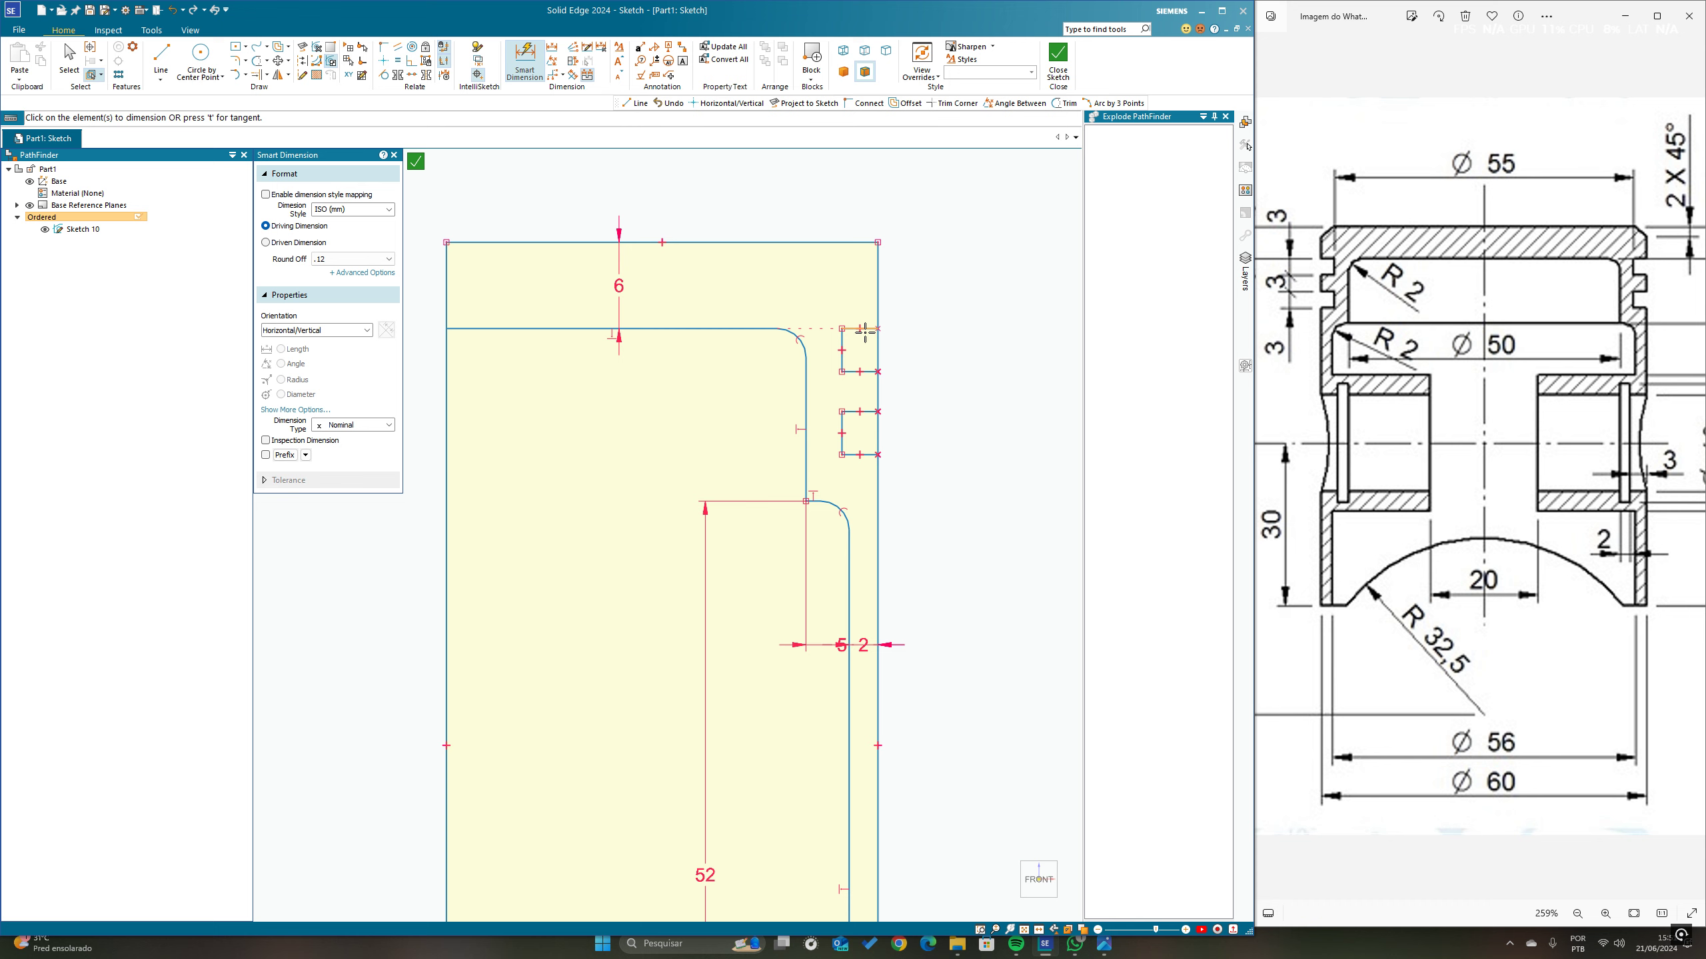
left_click(877, 349)
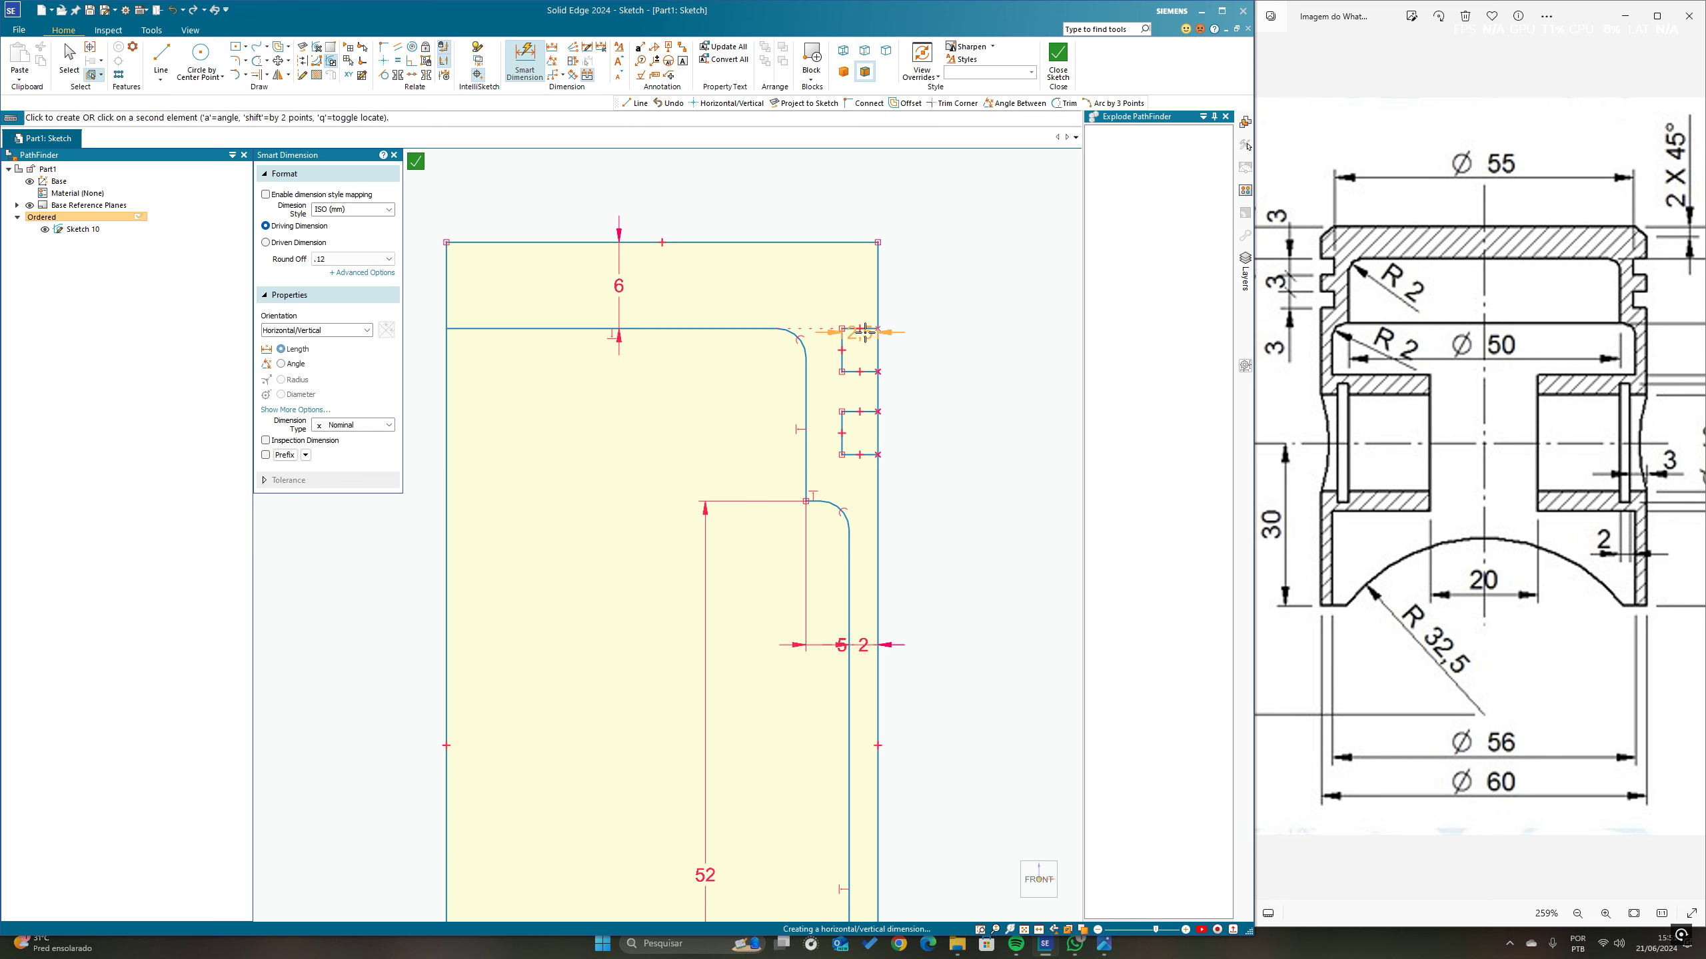
left_click(928, 366)
left_click(865, 411)
left_click(865, 411)
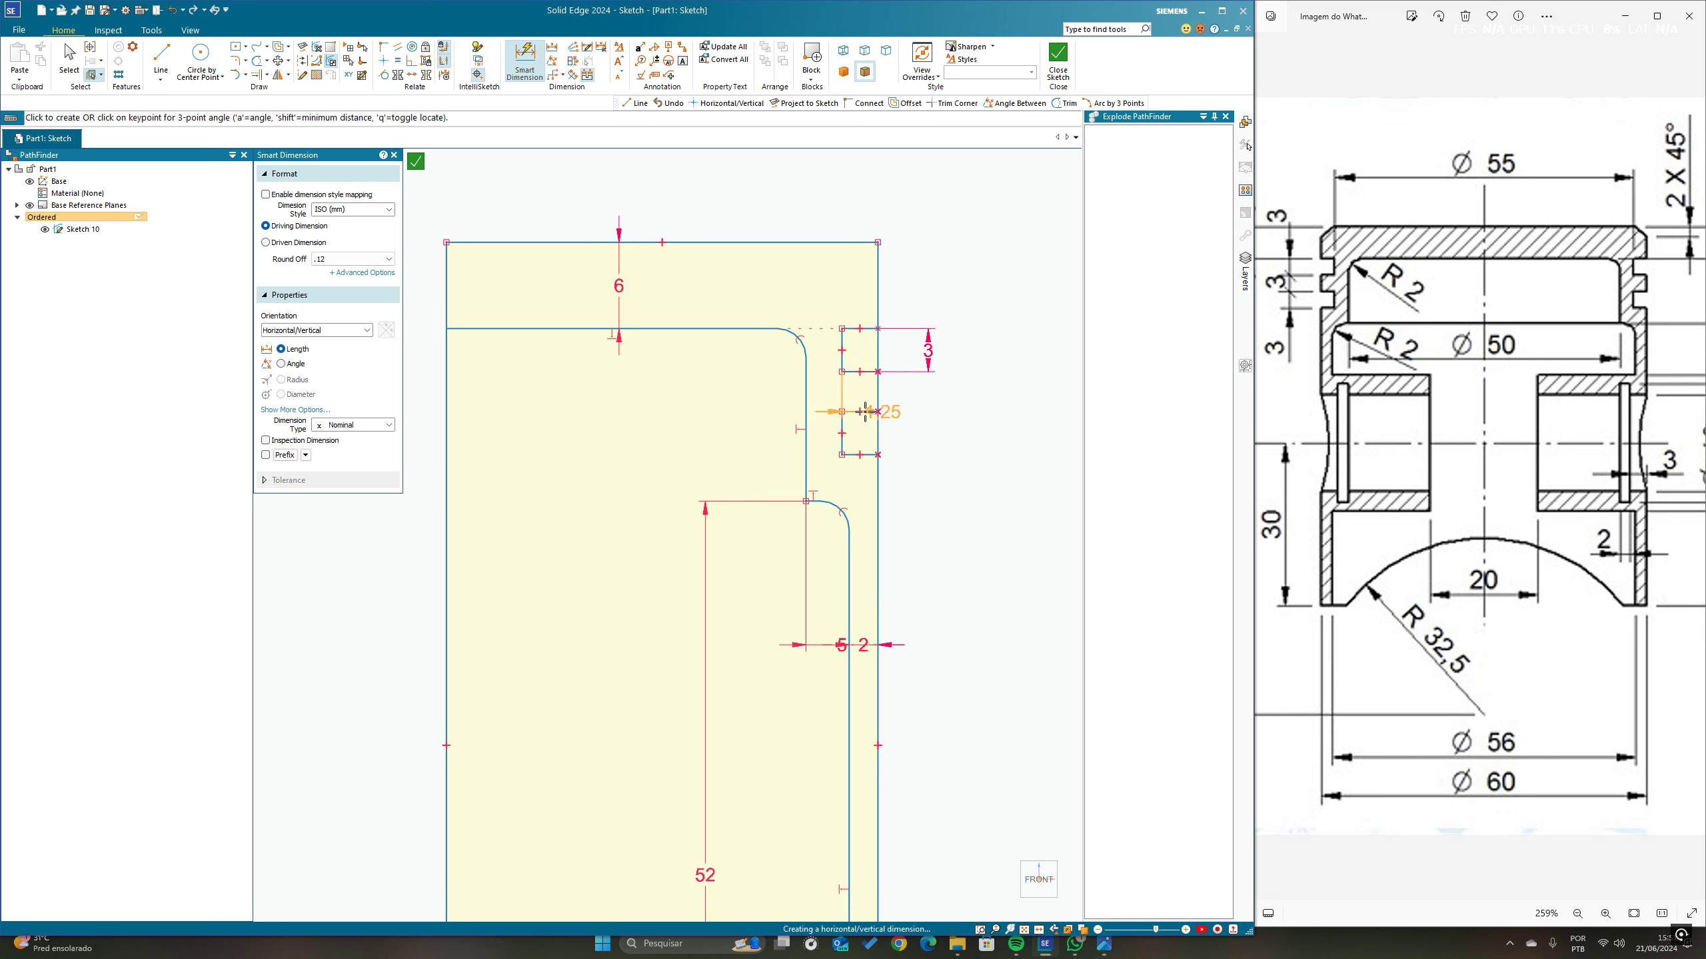
left_click(928, 391)
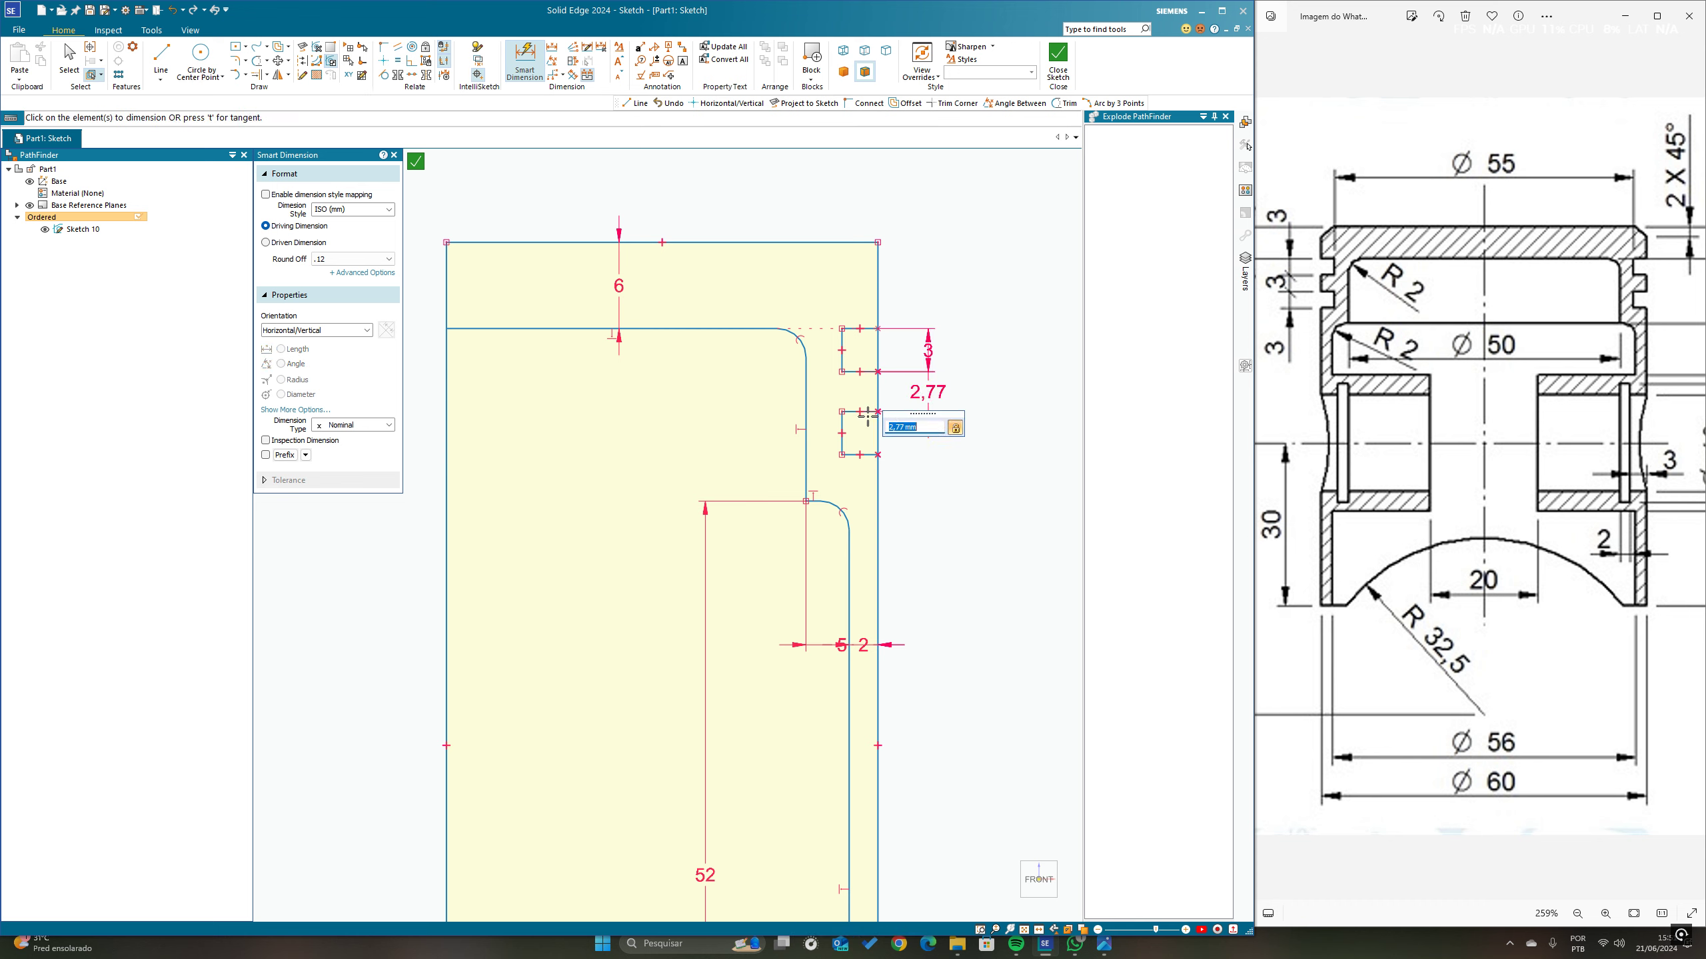
left_click(878, 433)
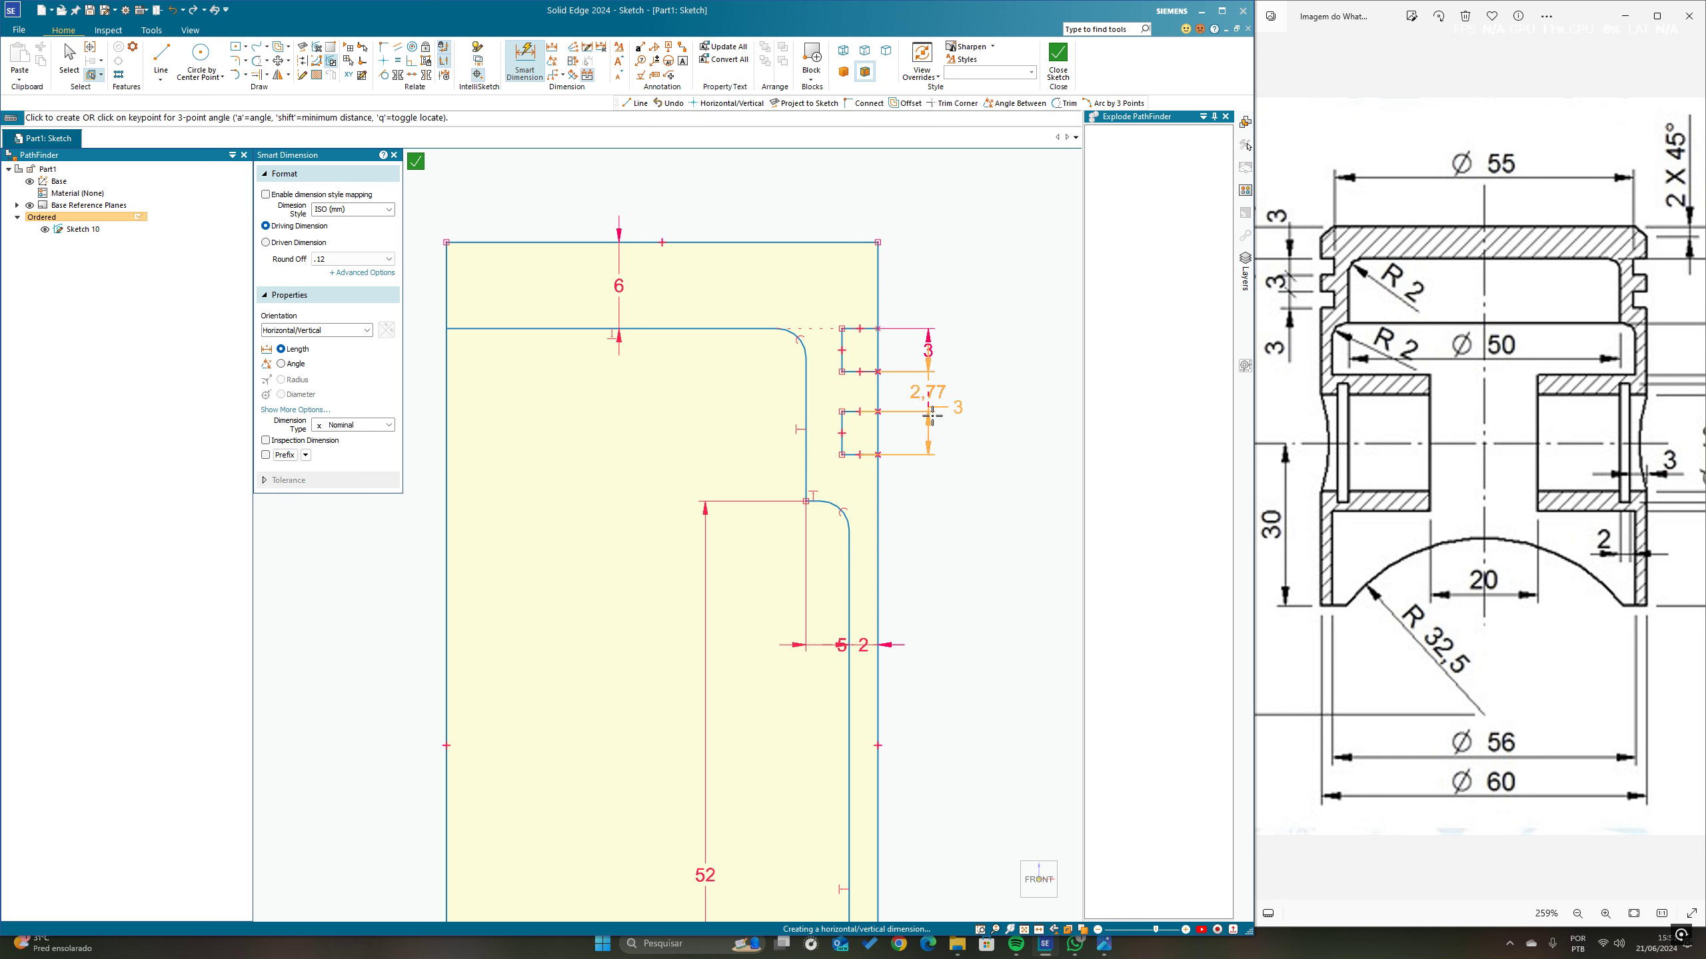
left_click(928, 433)
key("Escape")
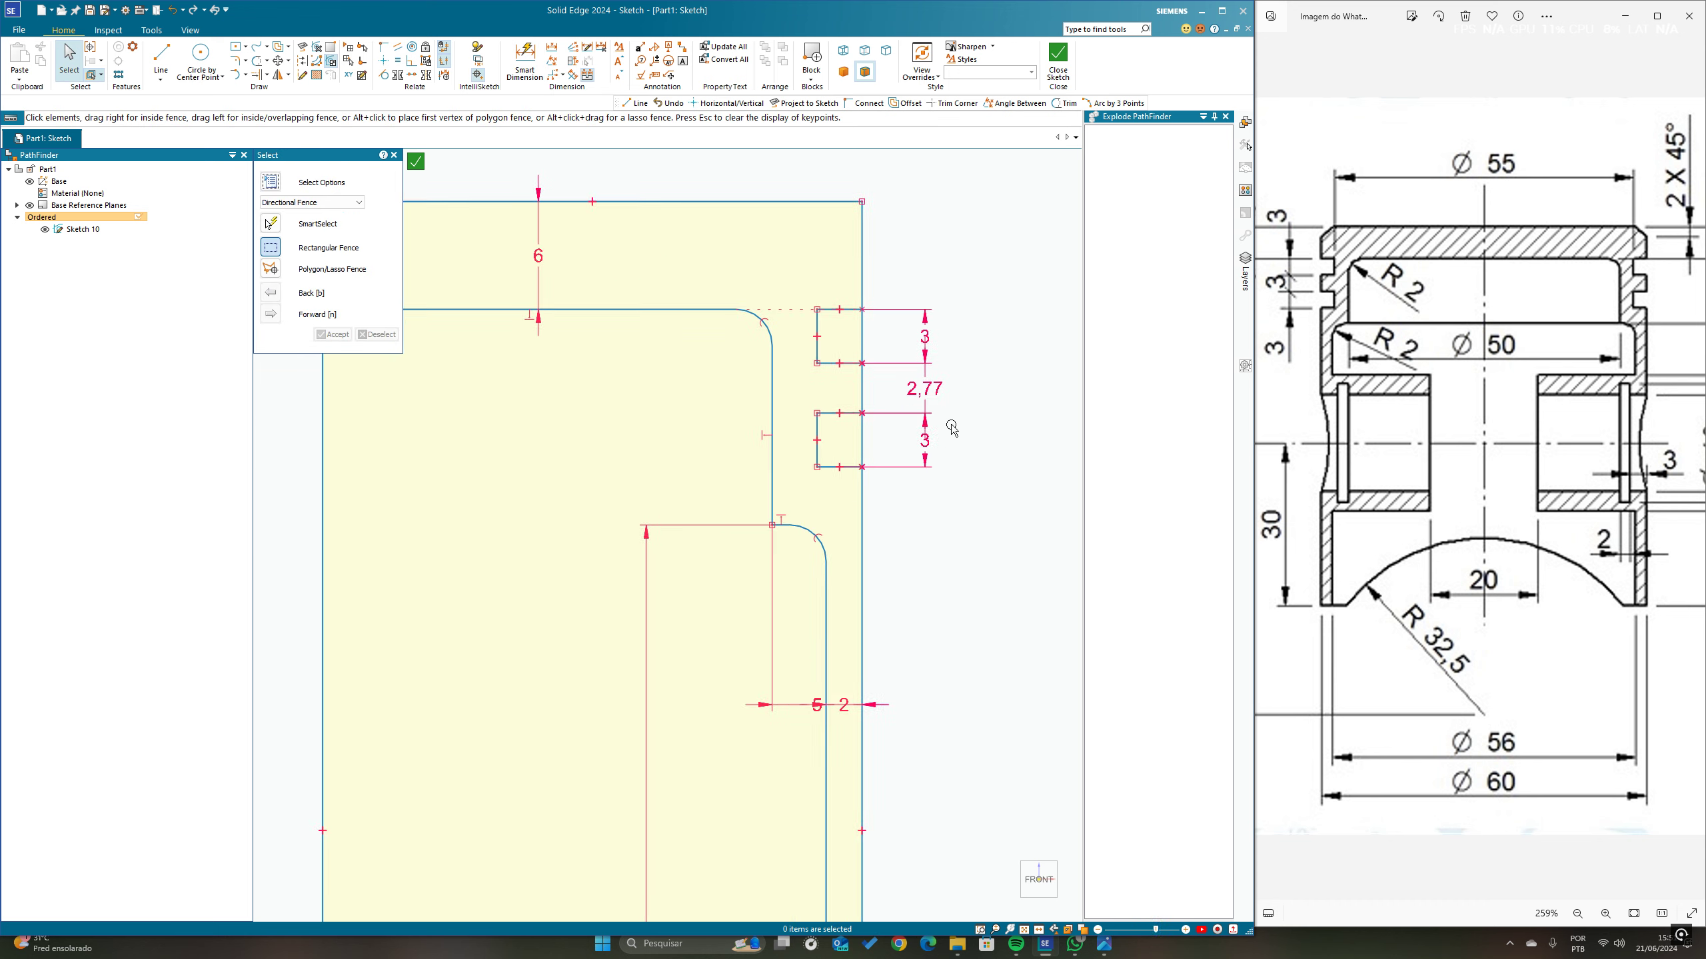
Step: Set the vertical gap between the two ring grooves to 3 mm
scroll(954, 430, "up", 3)
left_click(914, 372)
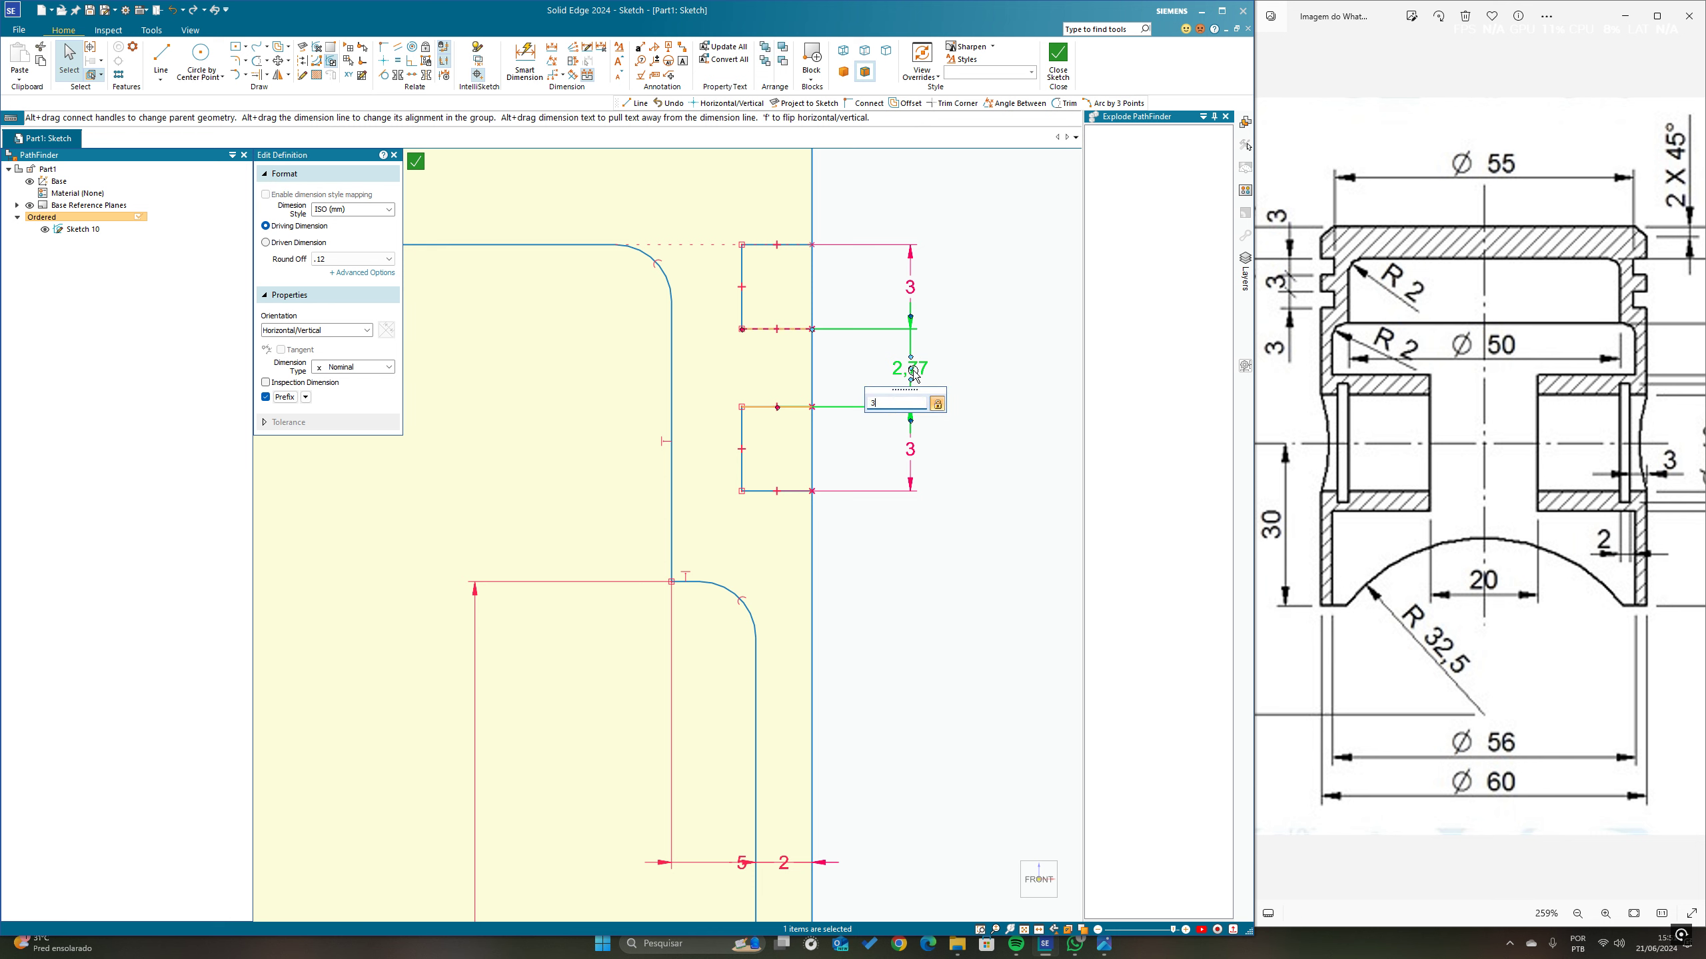
type("3")
key("Return")
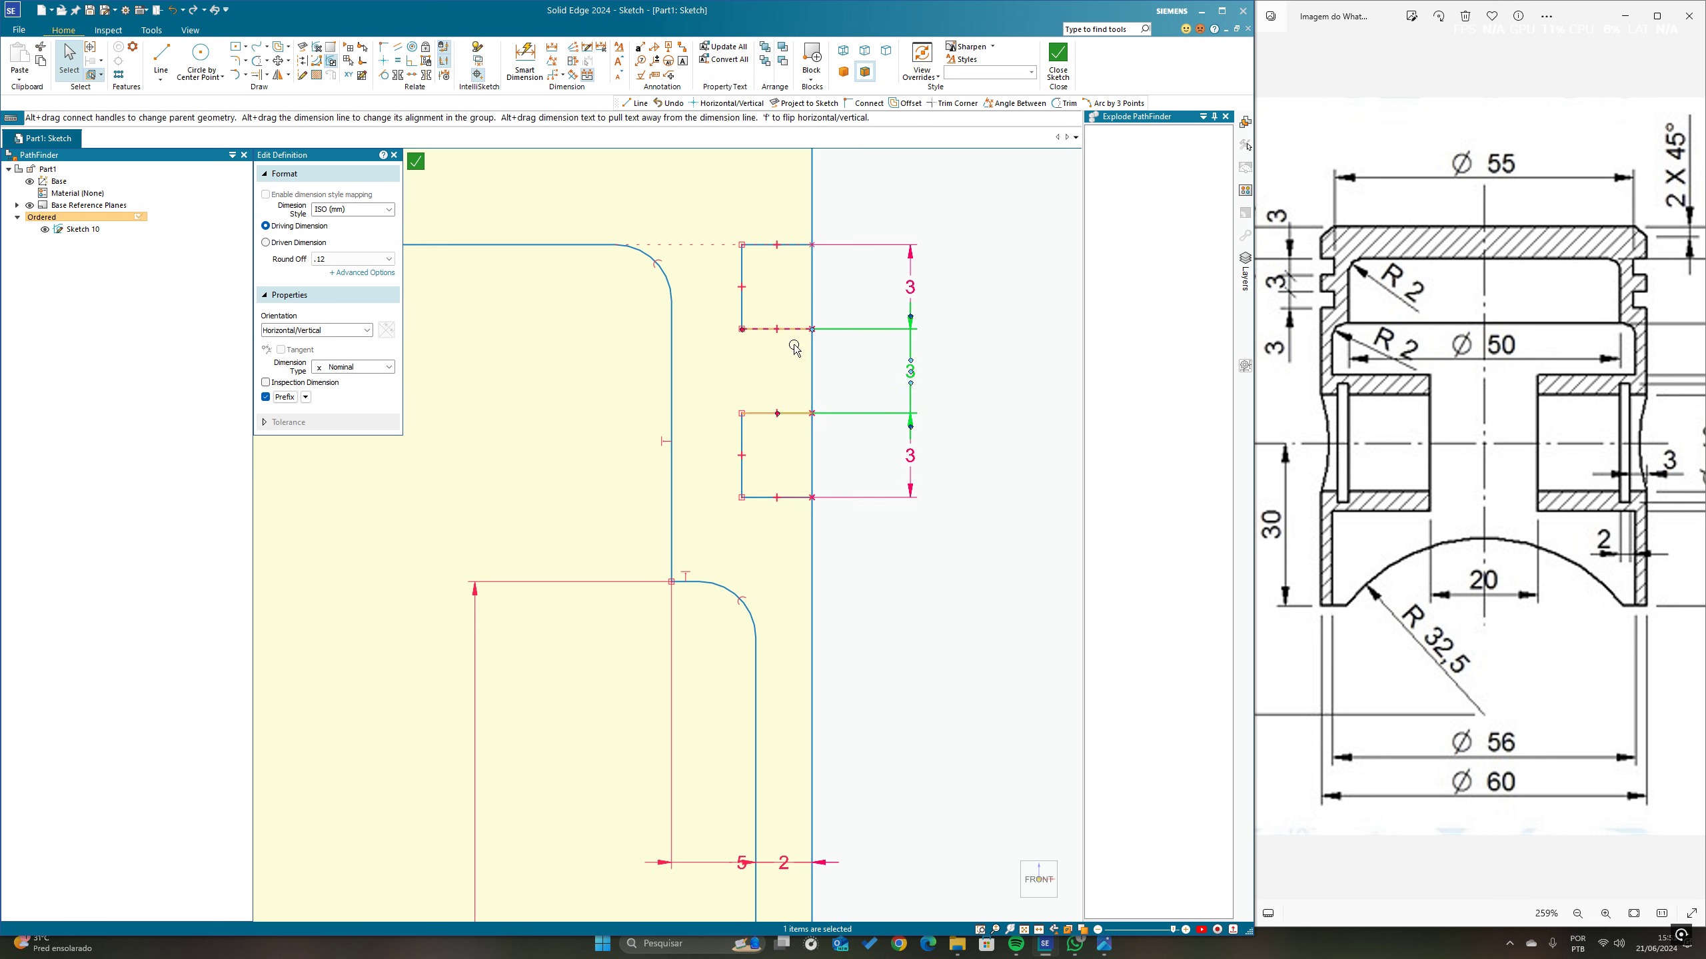
Step: Align the facing inner corners of the two ring grooves vertically with a Horizontal/Vertical relation
left_click(386, 65)
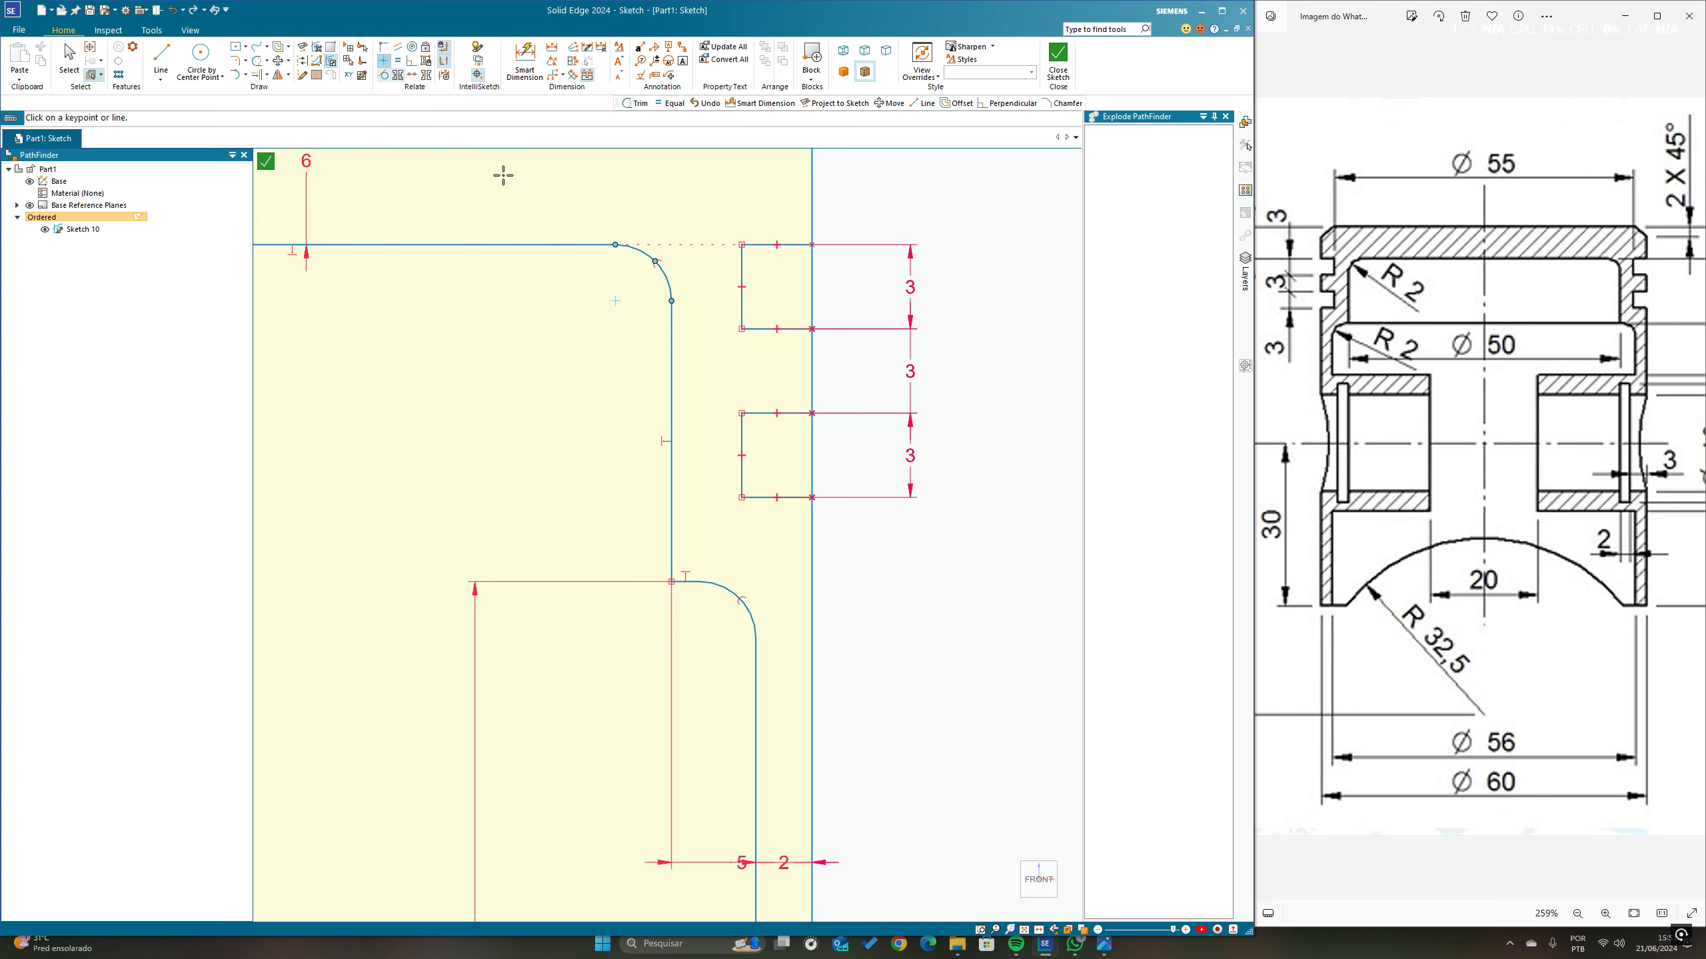
left_click(742, 329)
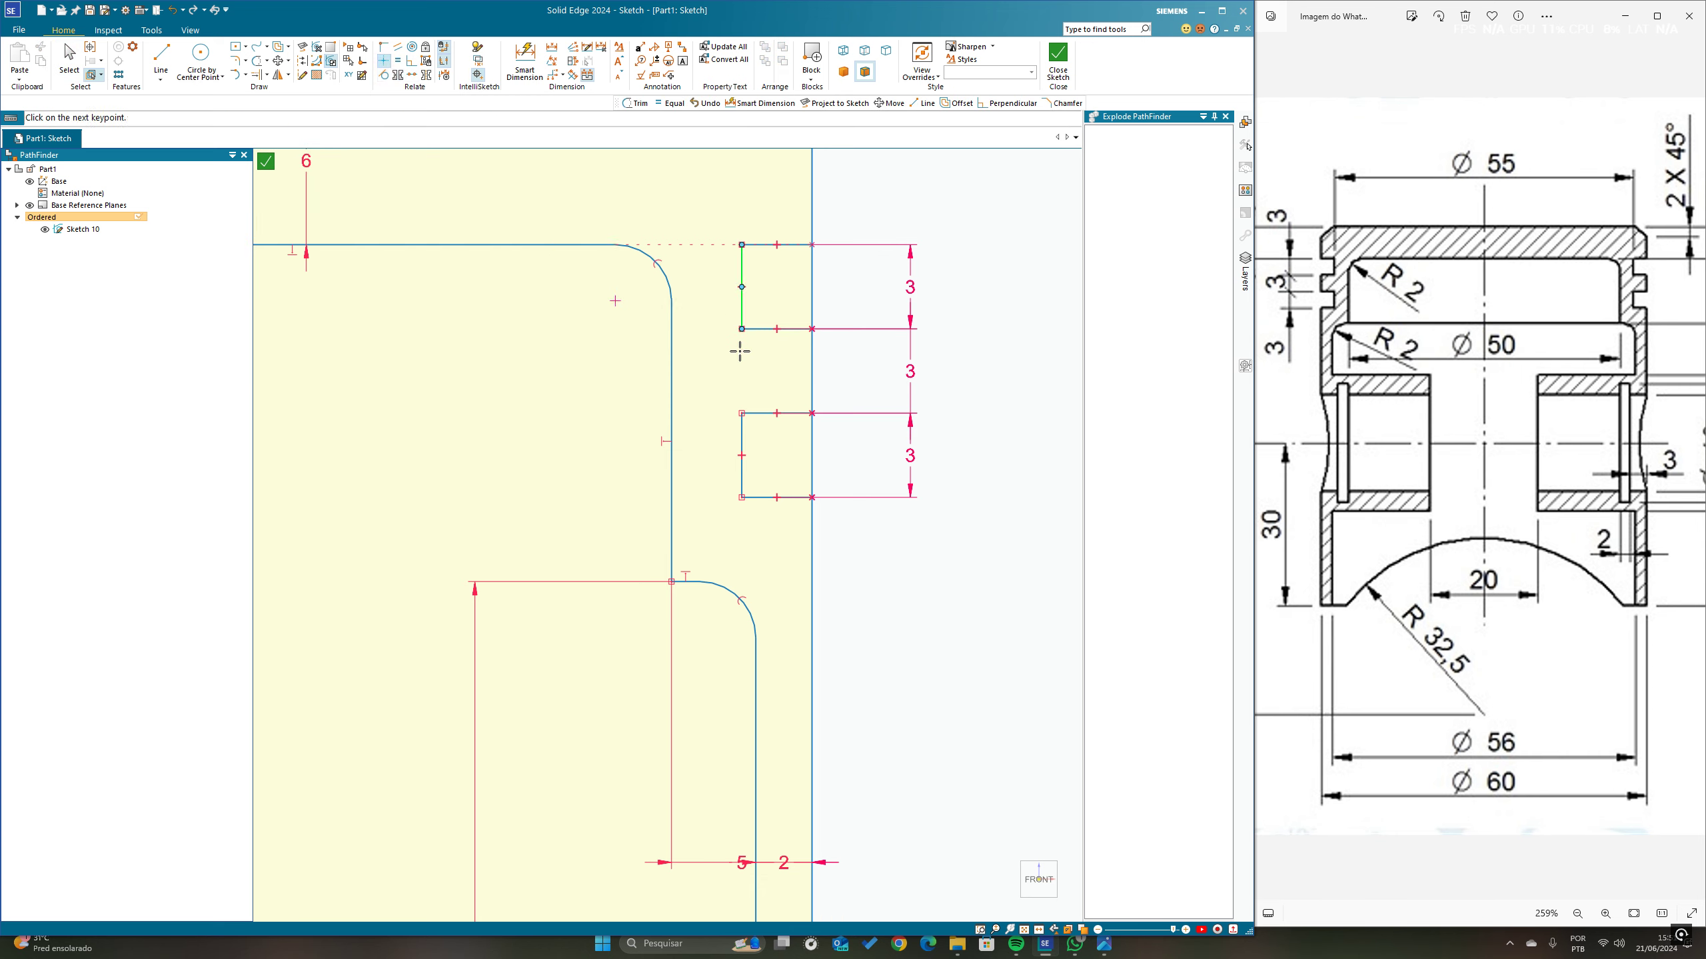
left_click(742, 414)
Step: Trim the outer wall line across the openings of both ring grooves
left_click(257, 65)
left_click(812, 287)
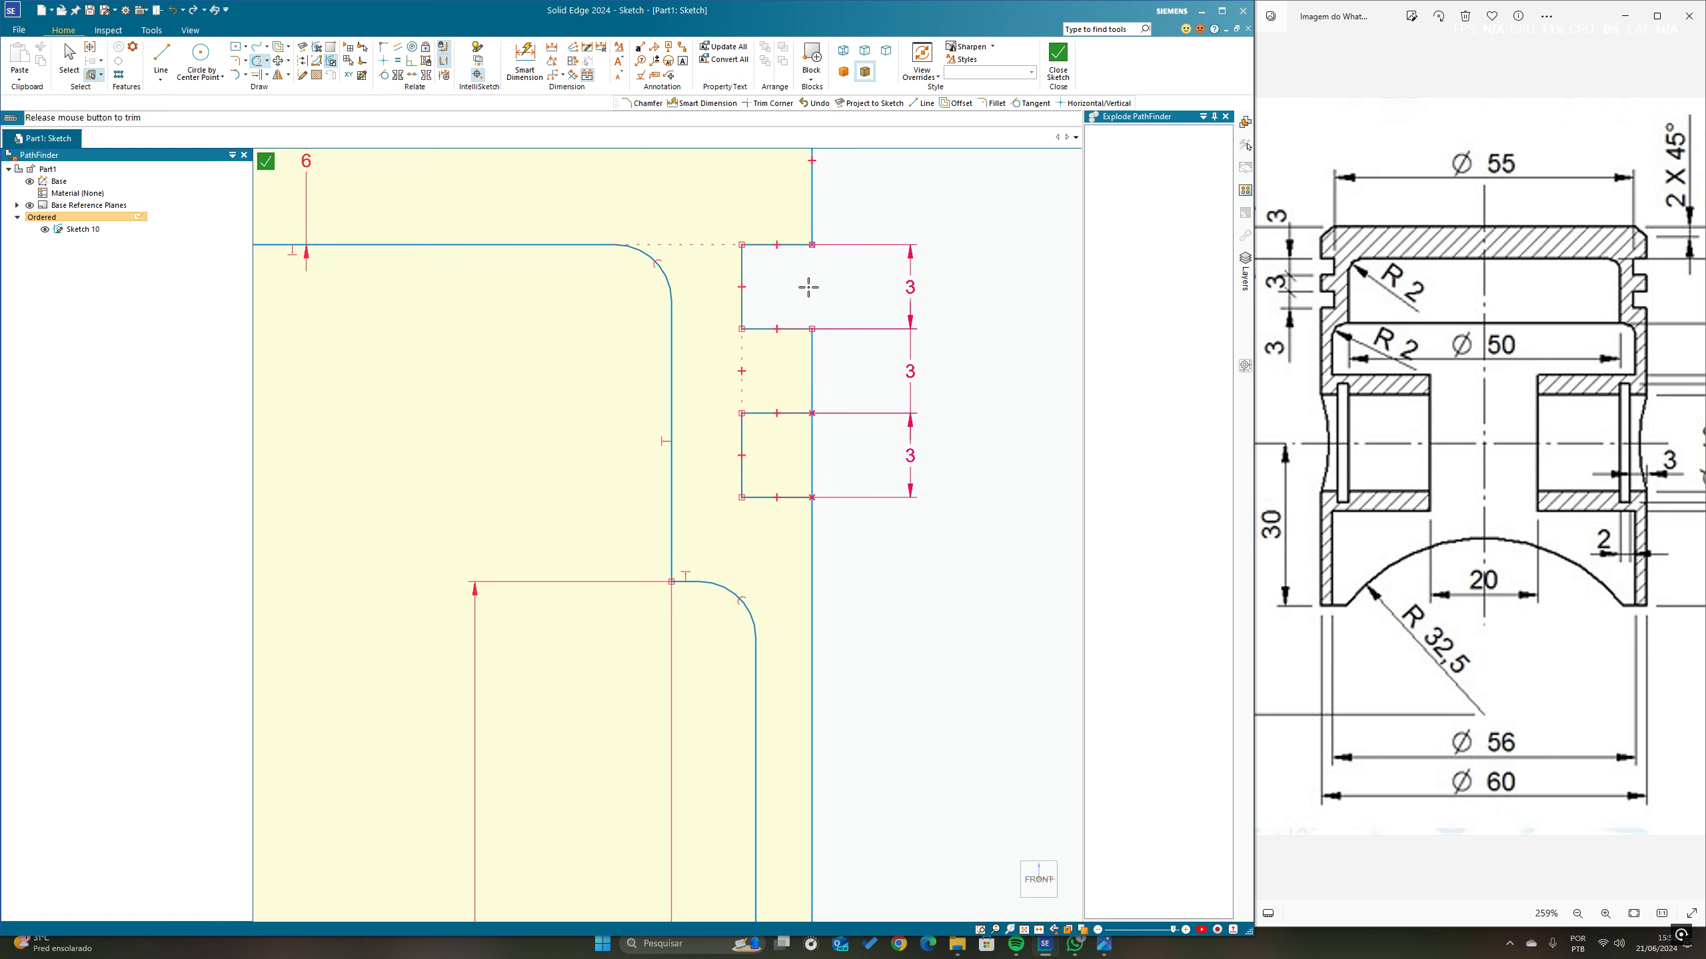
left_click(814, 449)
scroll(880, 413, "down", 1)
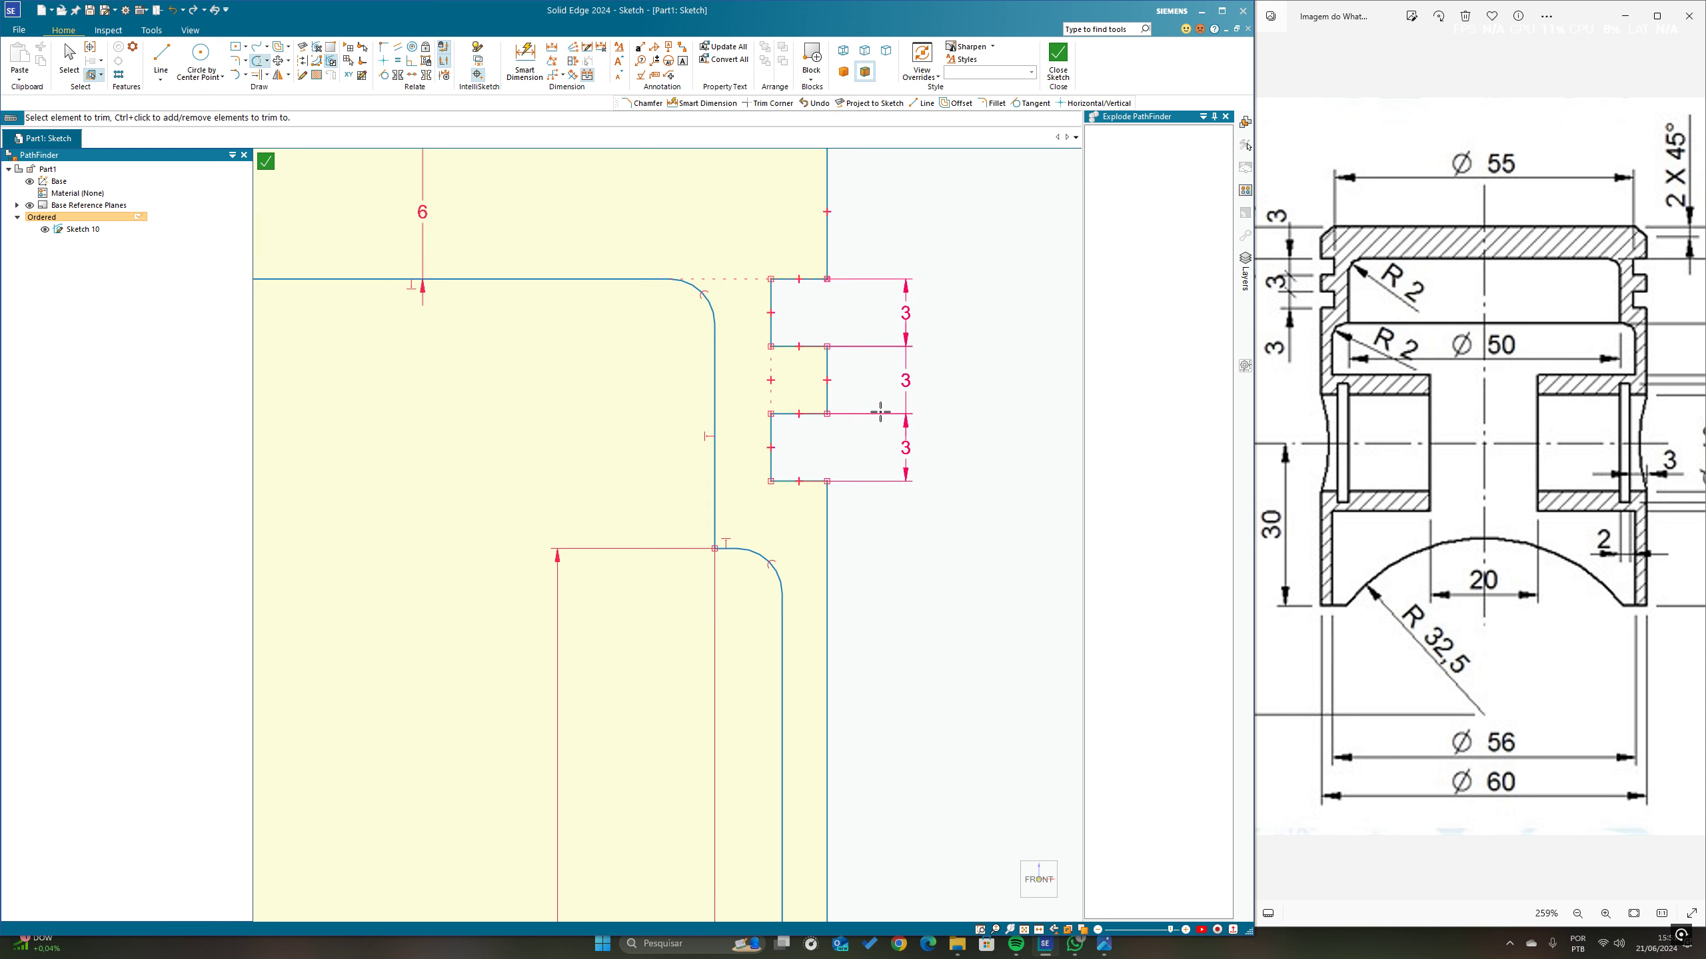
Step: Trim the centre-axis line below the crown and the bottom line across the open cavity, leaving only the wall profile
scroll(876, 410, "down", 3)
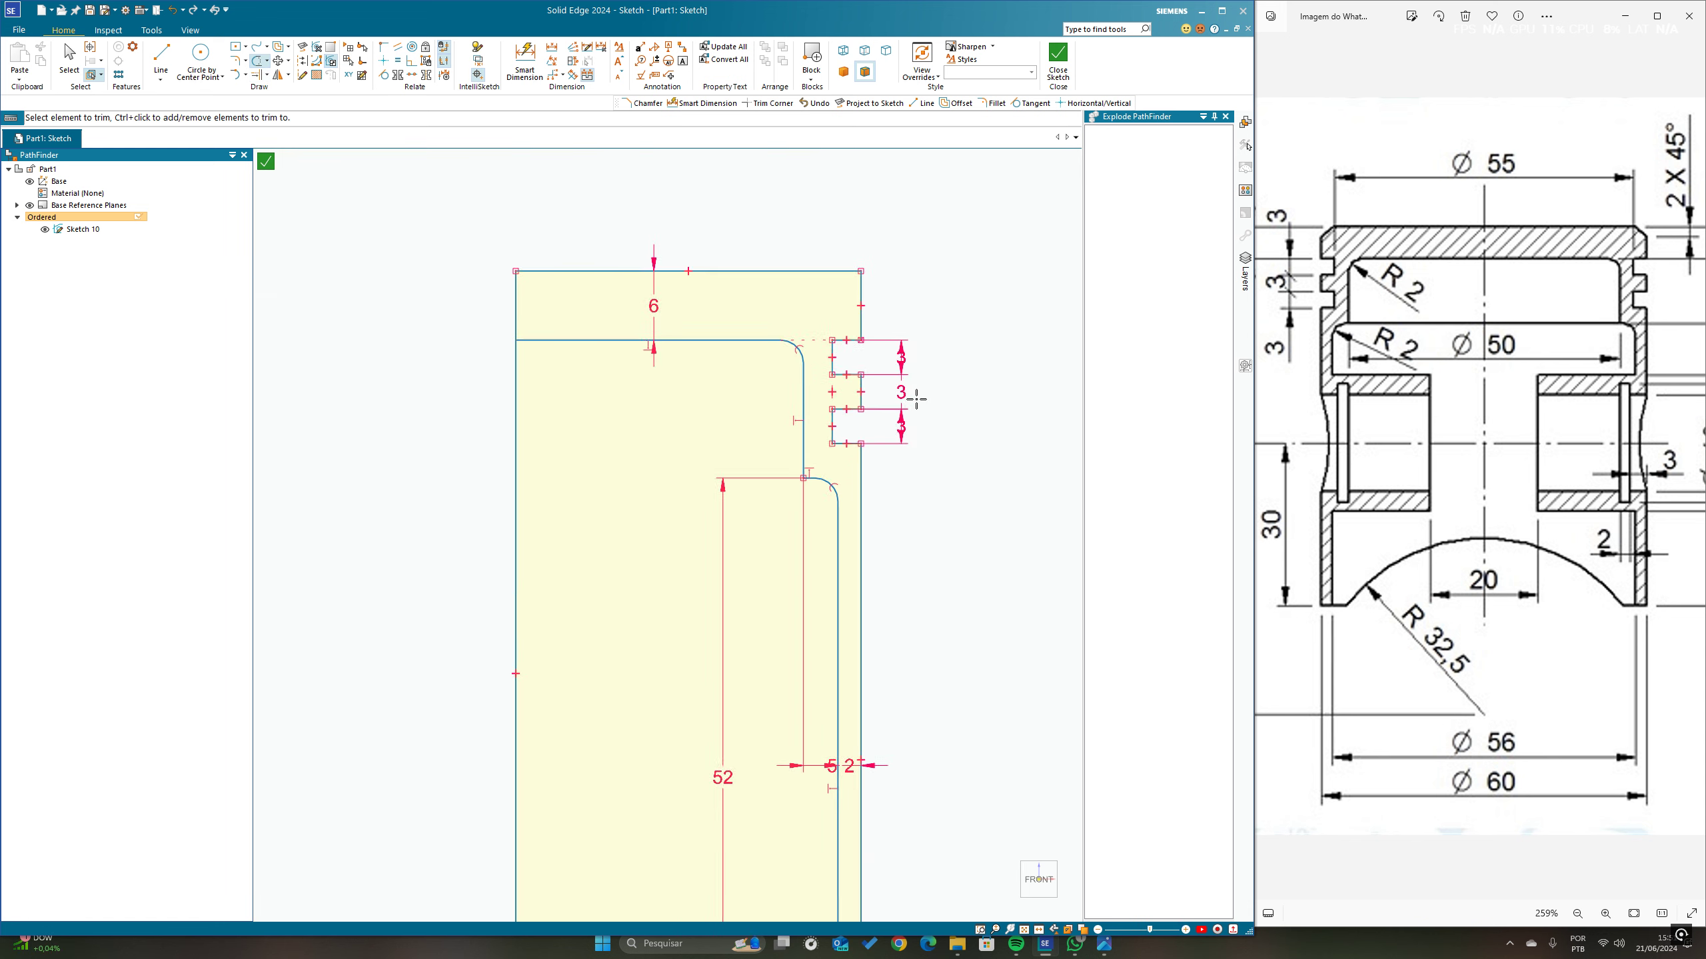
left_click(599, 431)
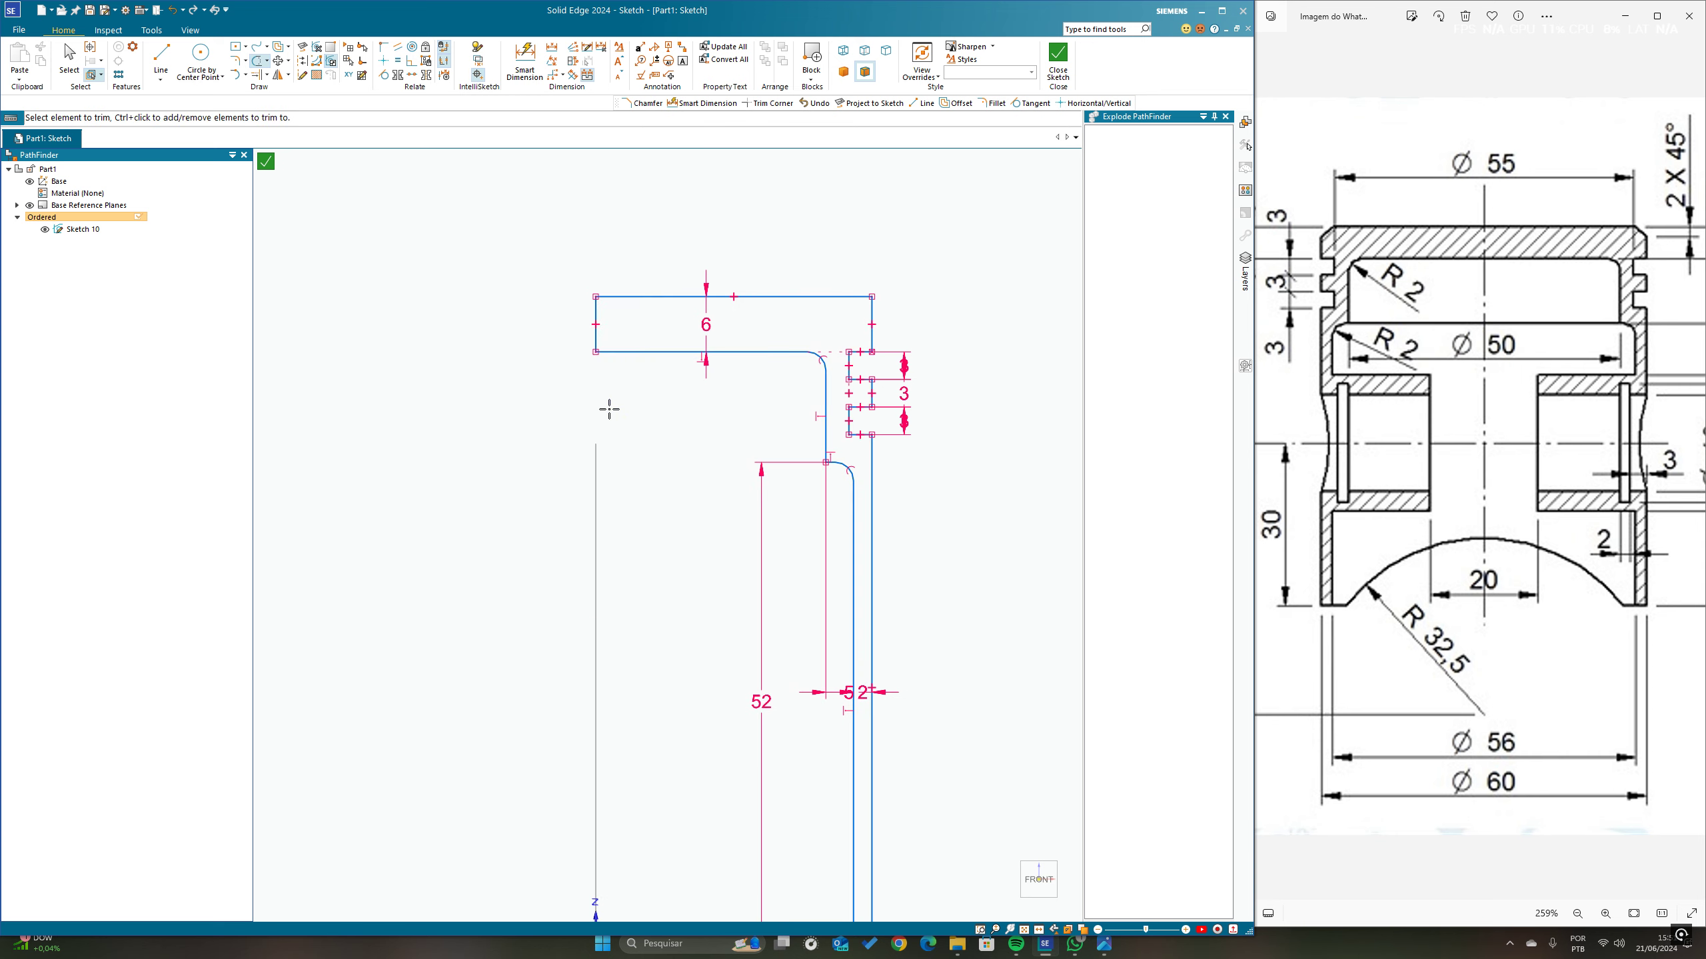
scroll(629, 342, "down", 1)
left_click(692, 820)
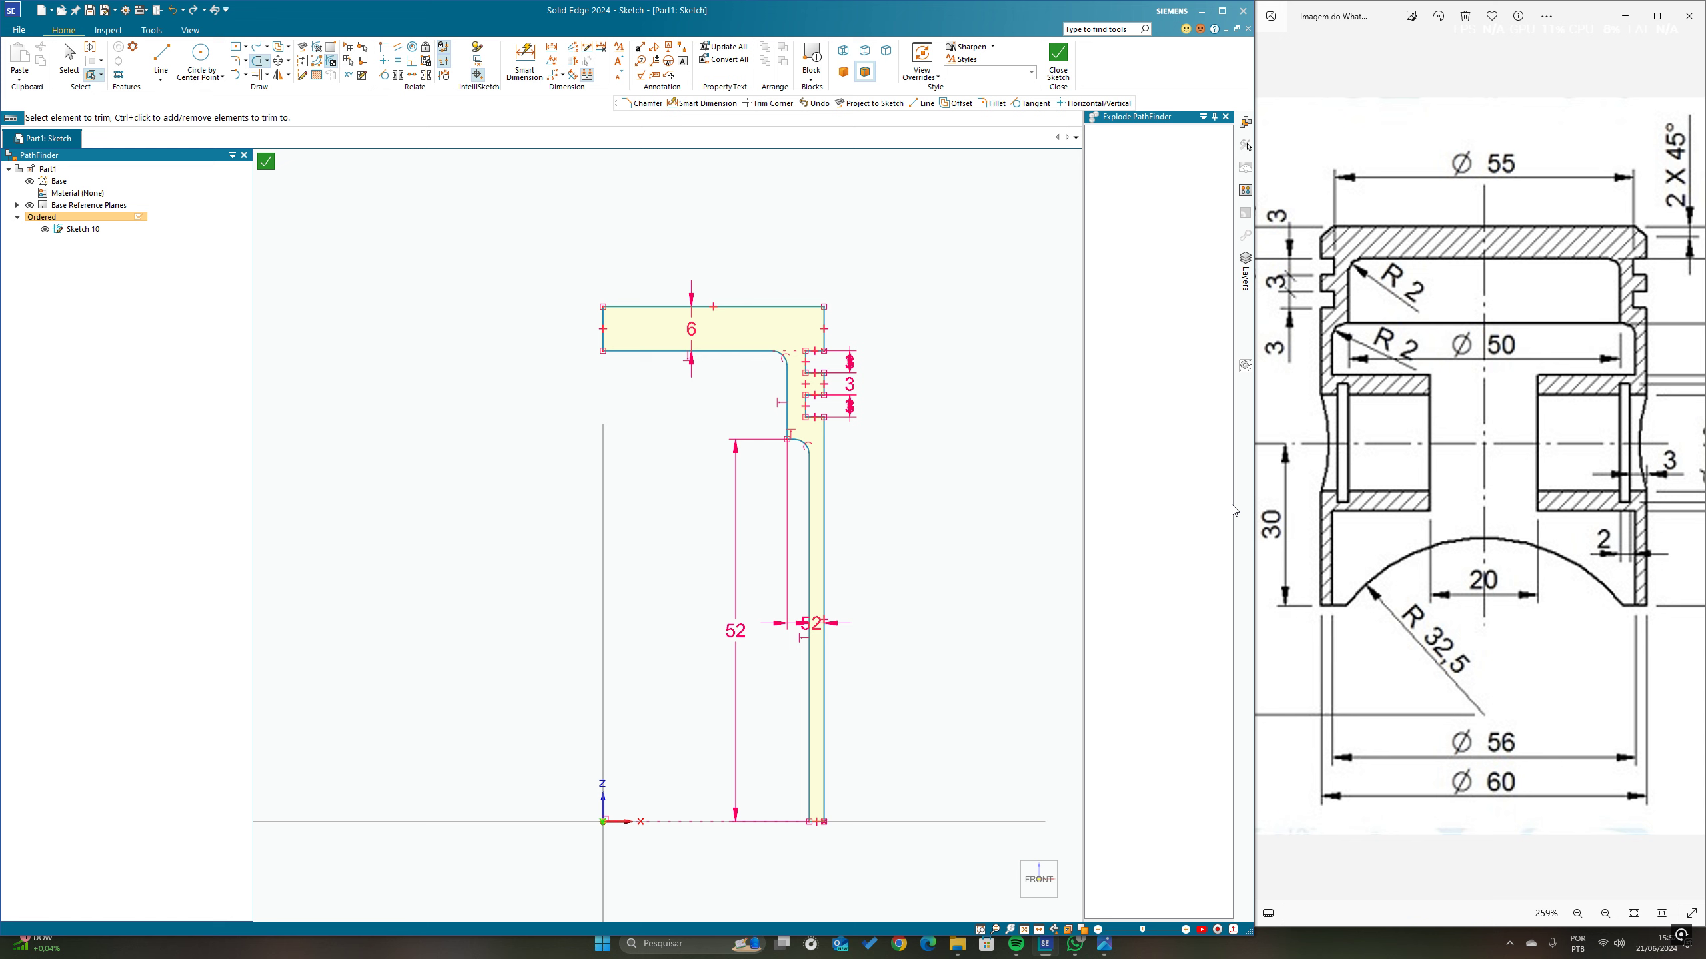
Step: Dimension the horizontal depth of the upper ring groove with Smart Dimension
scroll(812, 373, "up", 3)
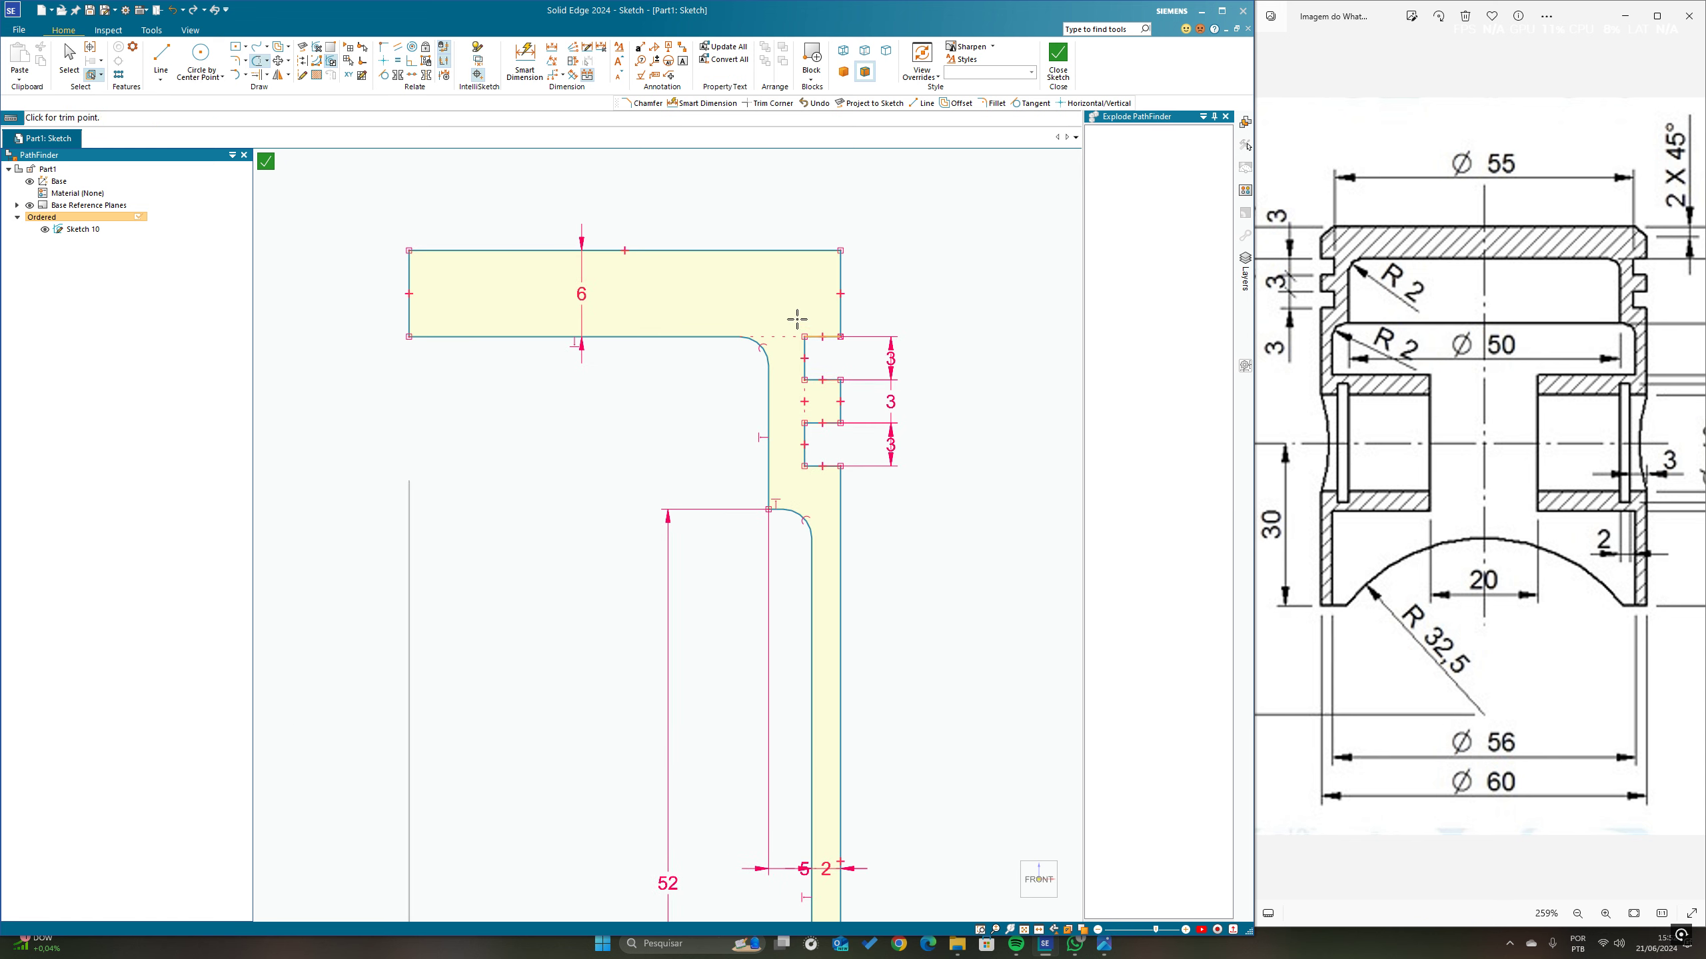
left_click(524, 61)
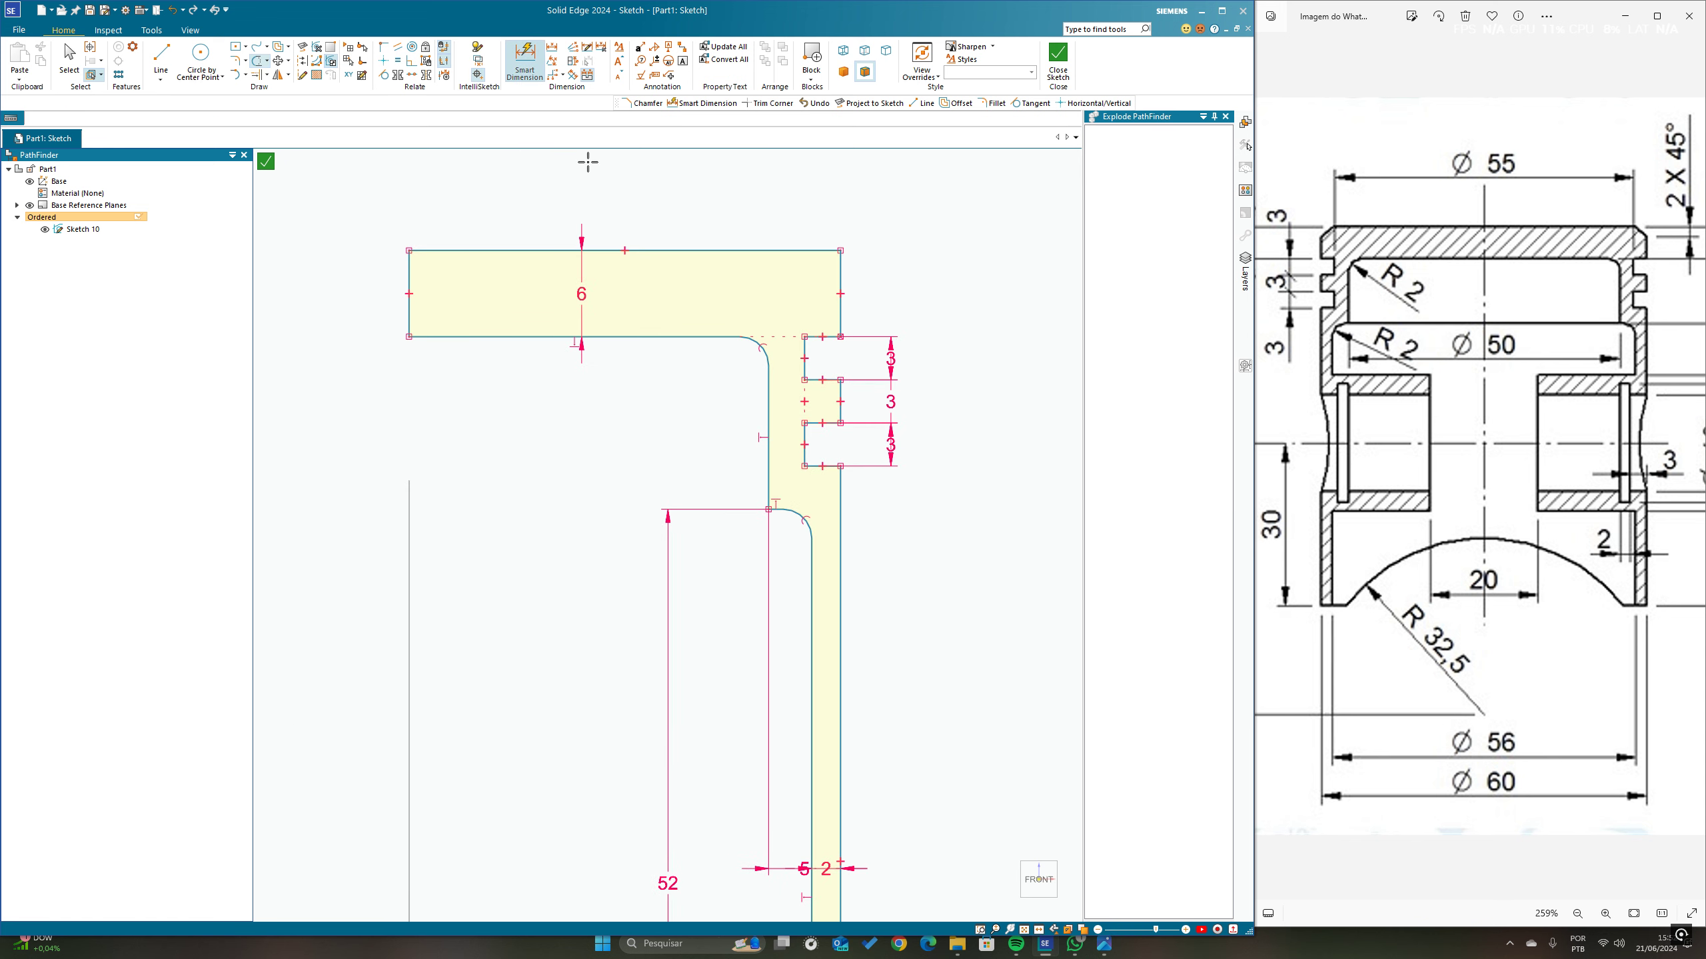
left_click(815, 336)
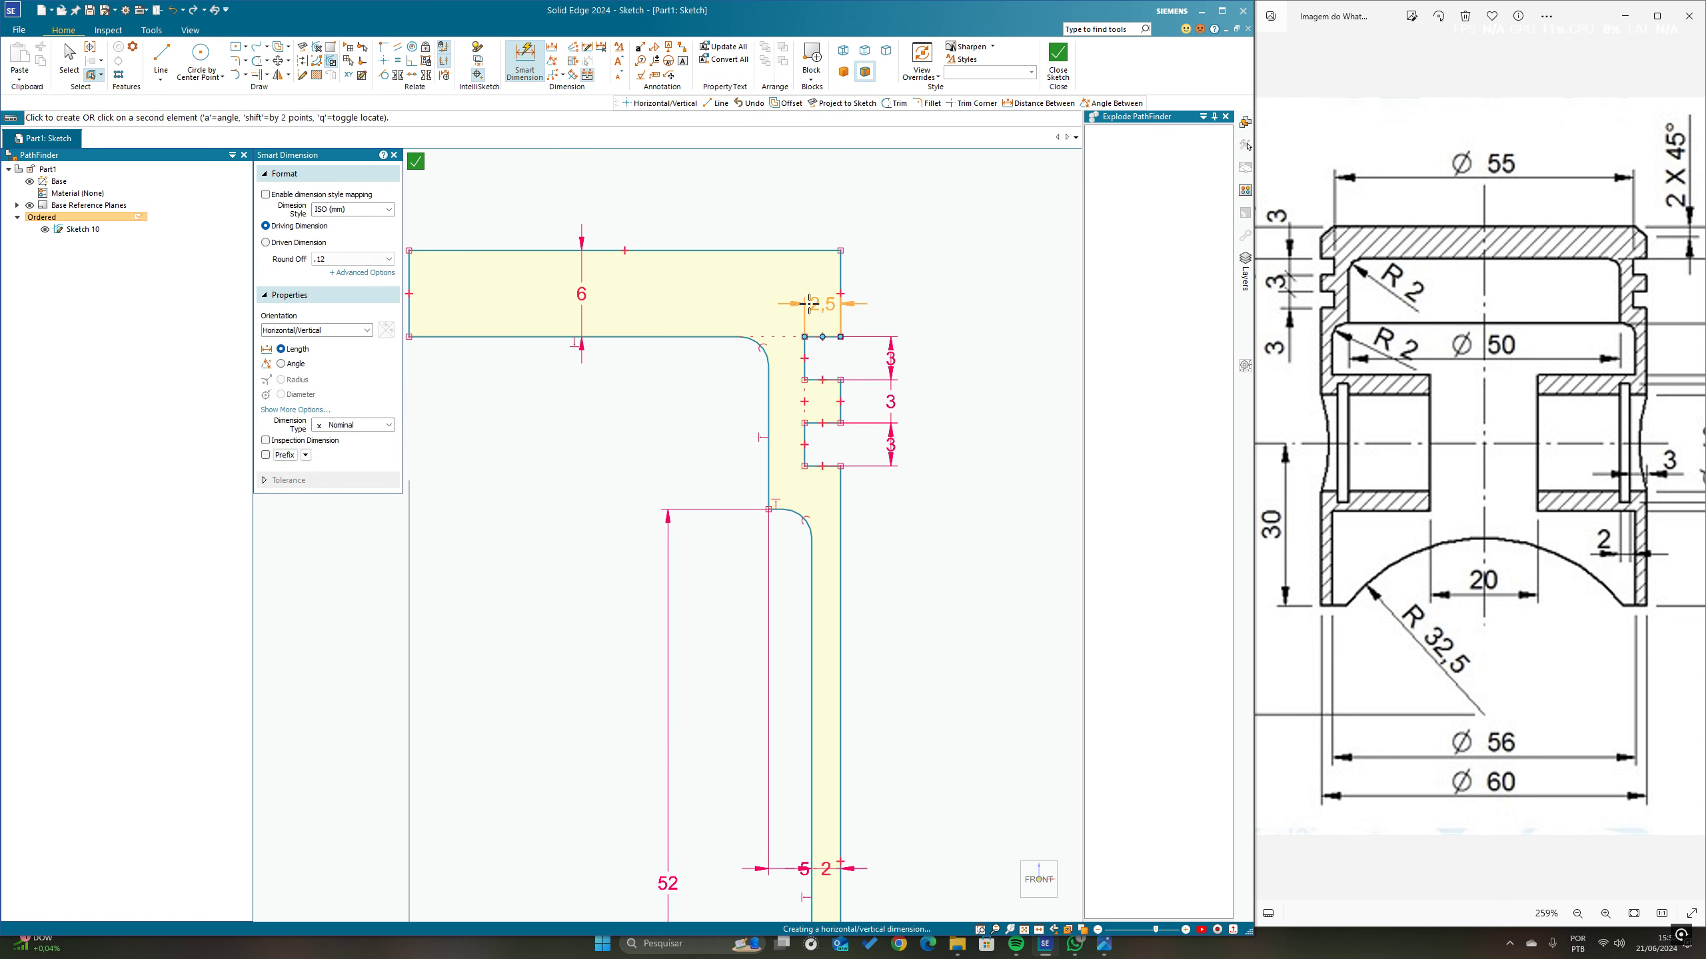
left_click(876, 298)
key("Escape")
key("Escape")
Step: Reposition the 5 mm wall dimension above the profile and the 2 mm wall dimension near its lower end, and finish the sketch
scroll(754, 469, "down", 3)
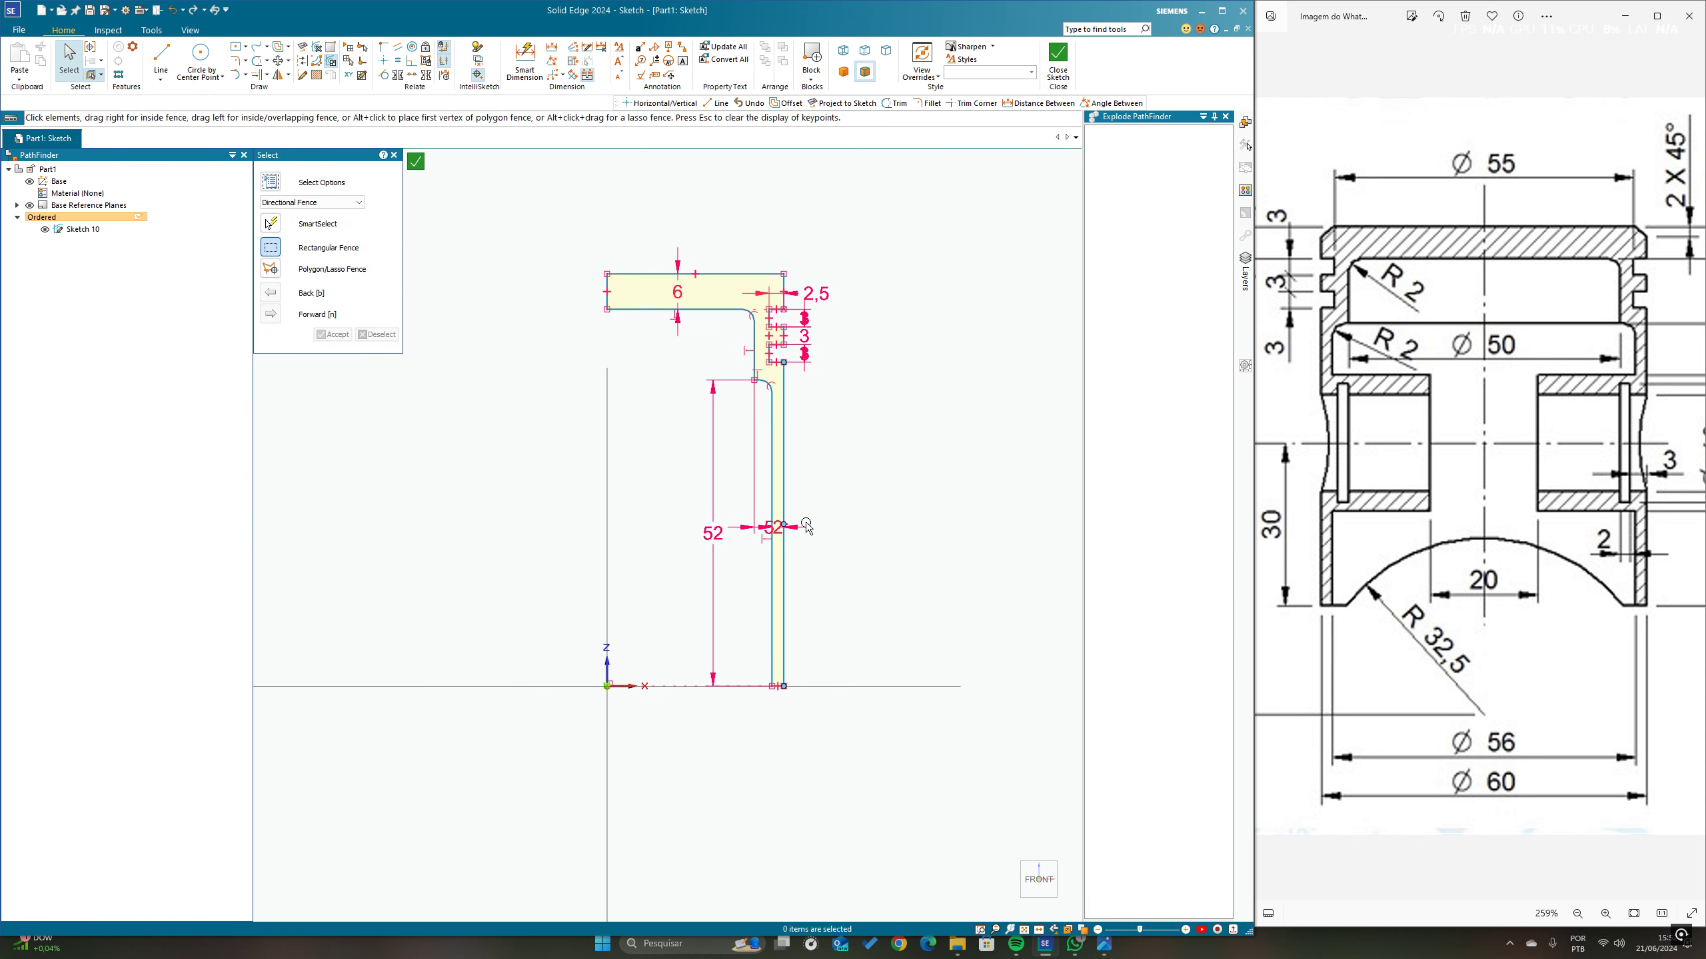
left_click(782, 518)
left_click_drag(789, 306, 786, 235)
left_click(911, 292)
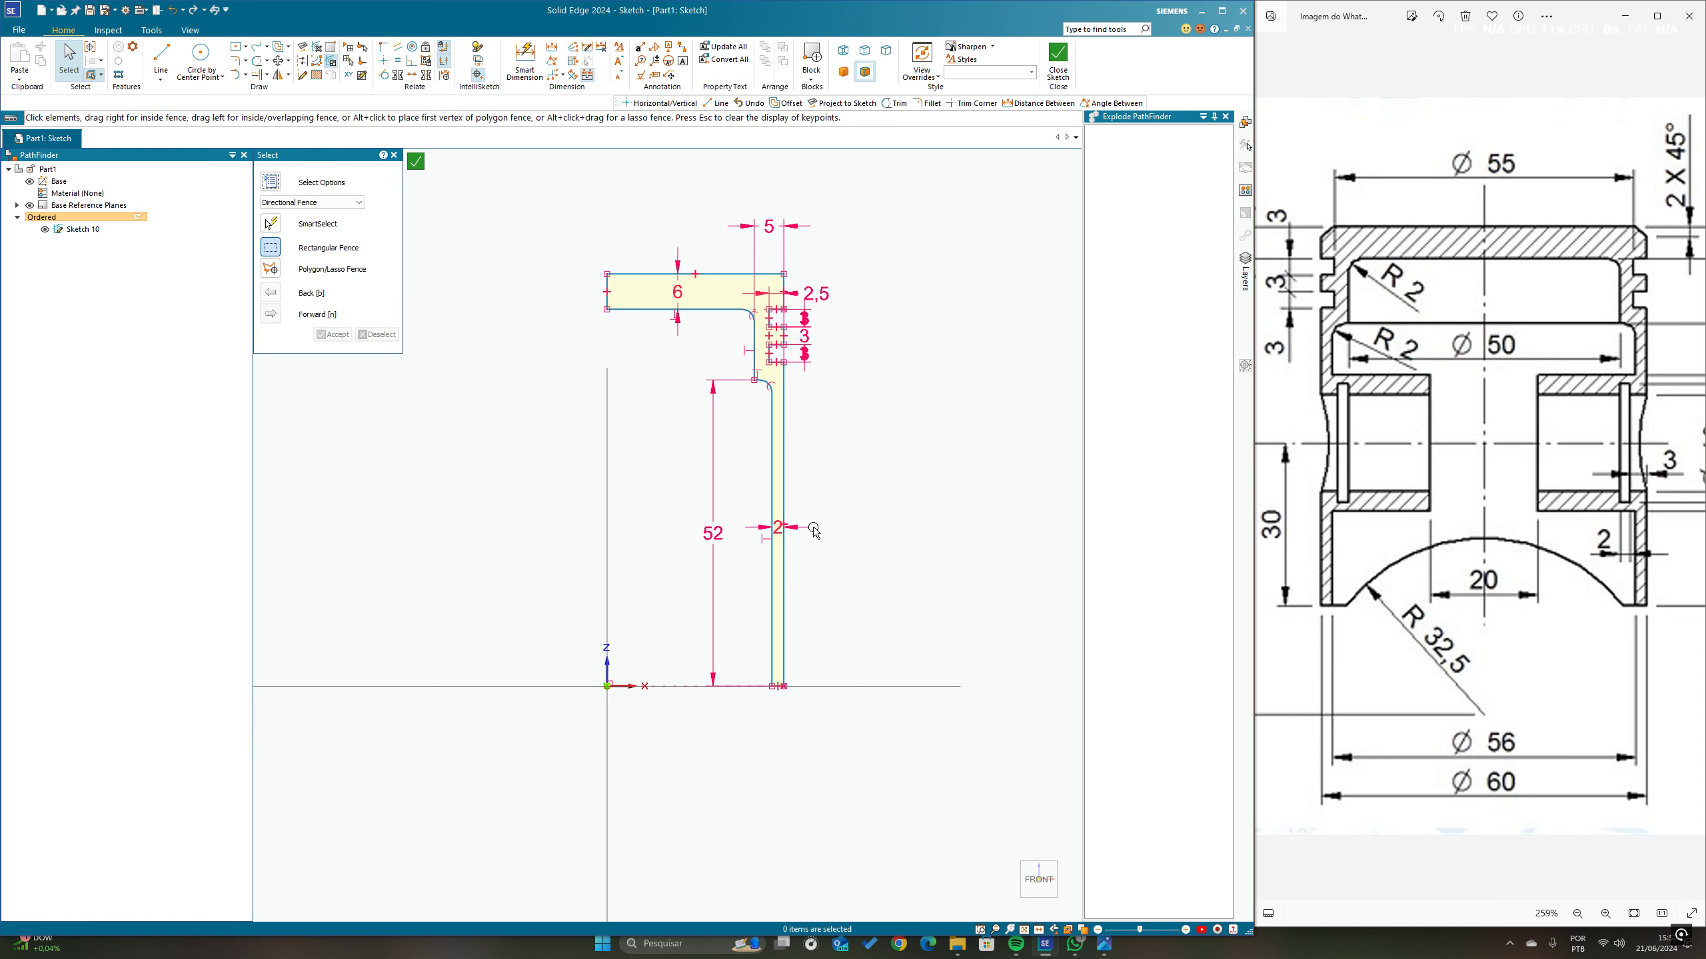
left_click_drag(813, 531, 779, 707)
left_click(858, 609)
left_click(1057, 62)
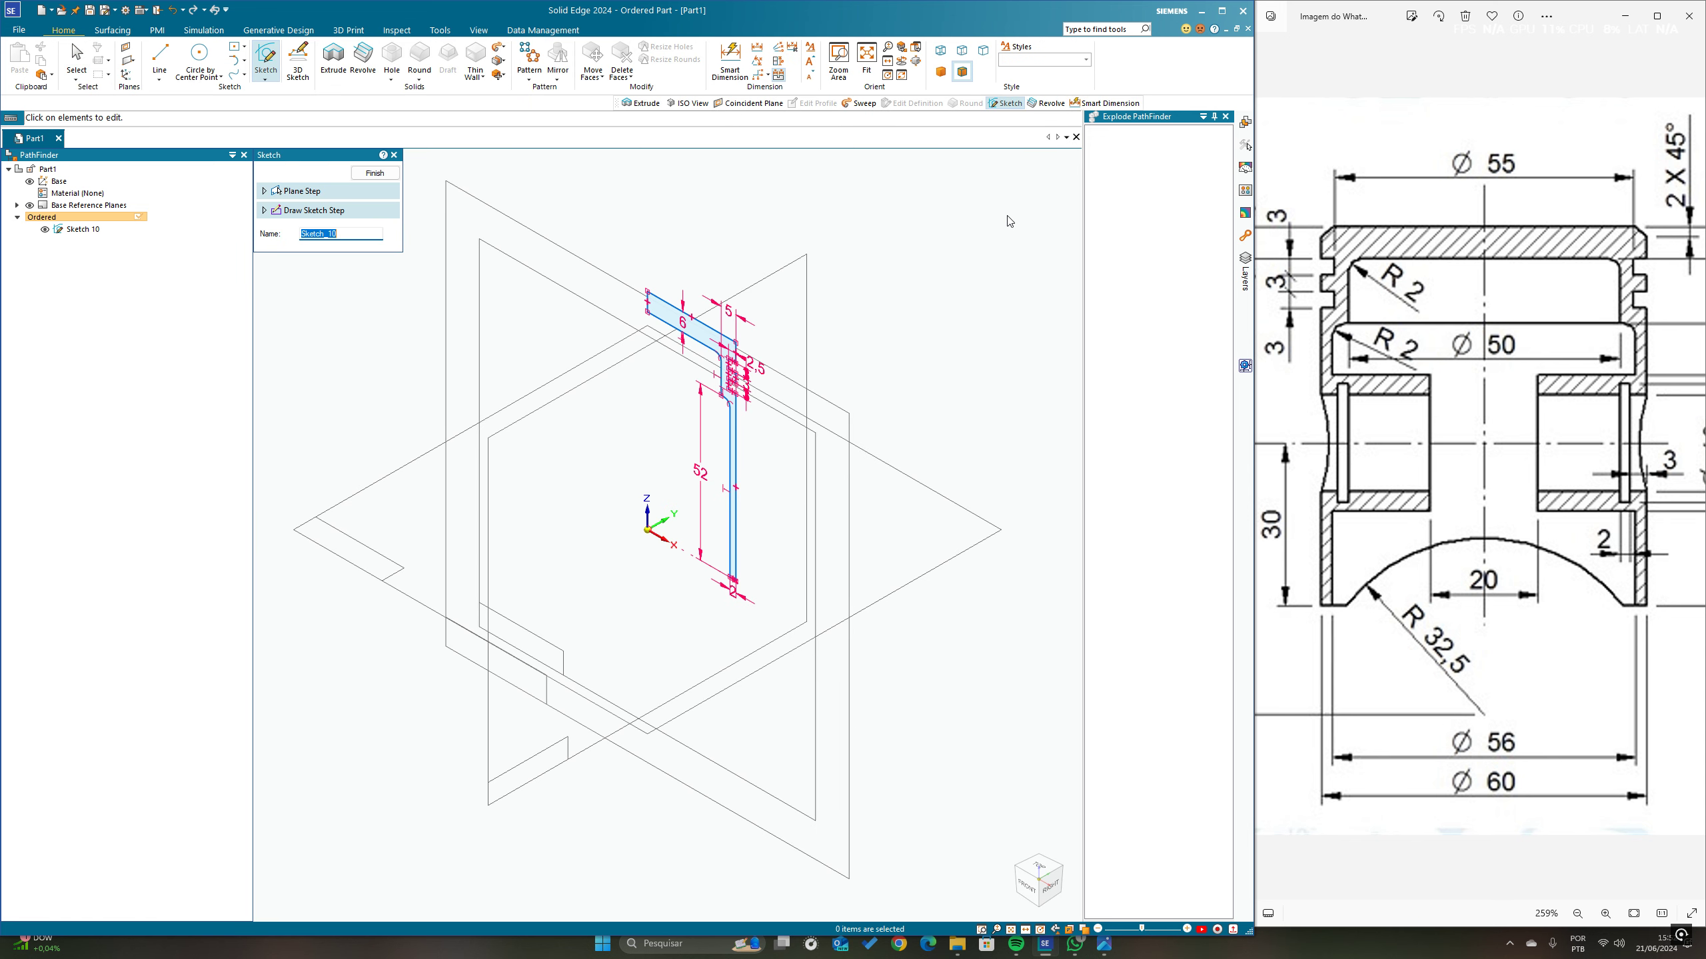
left_click(374, 173)
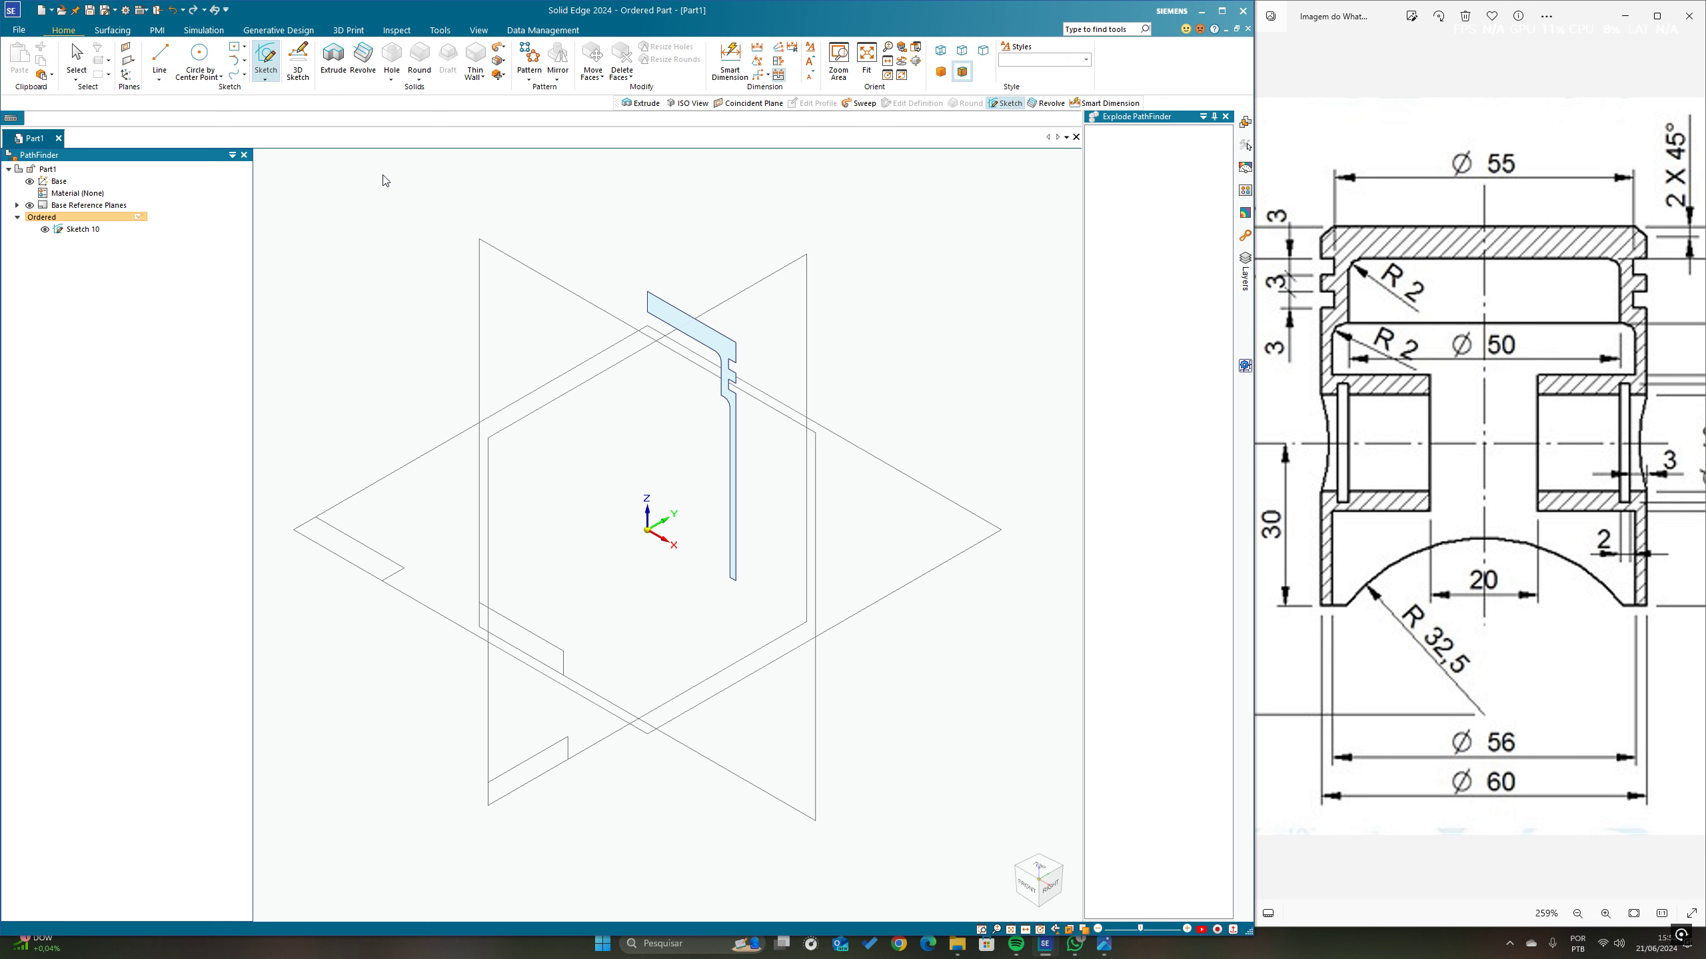
Step: Revolve the half-section sketch chain a full turn around the vertical Z axis to create the piston body
left_click(362, 63)
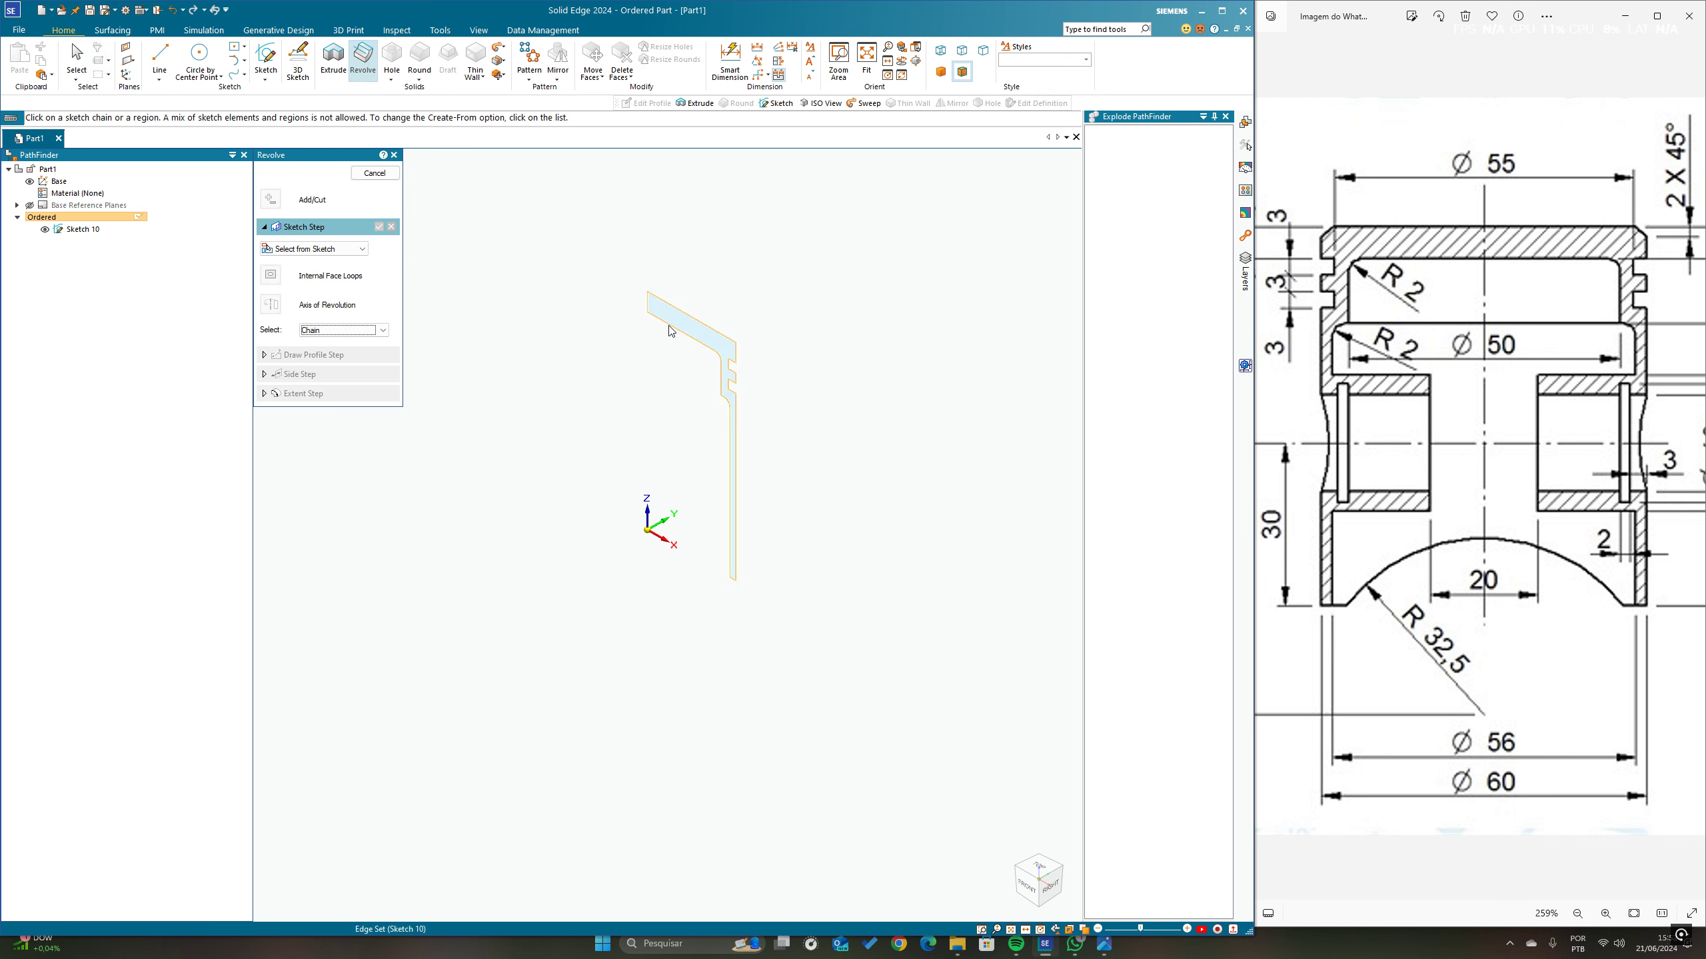
left_click(326, 250)
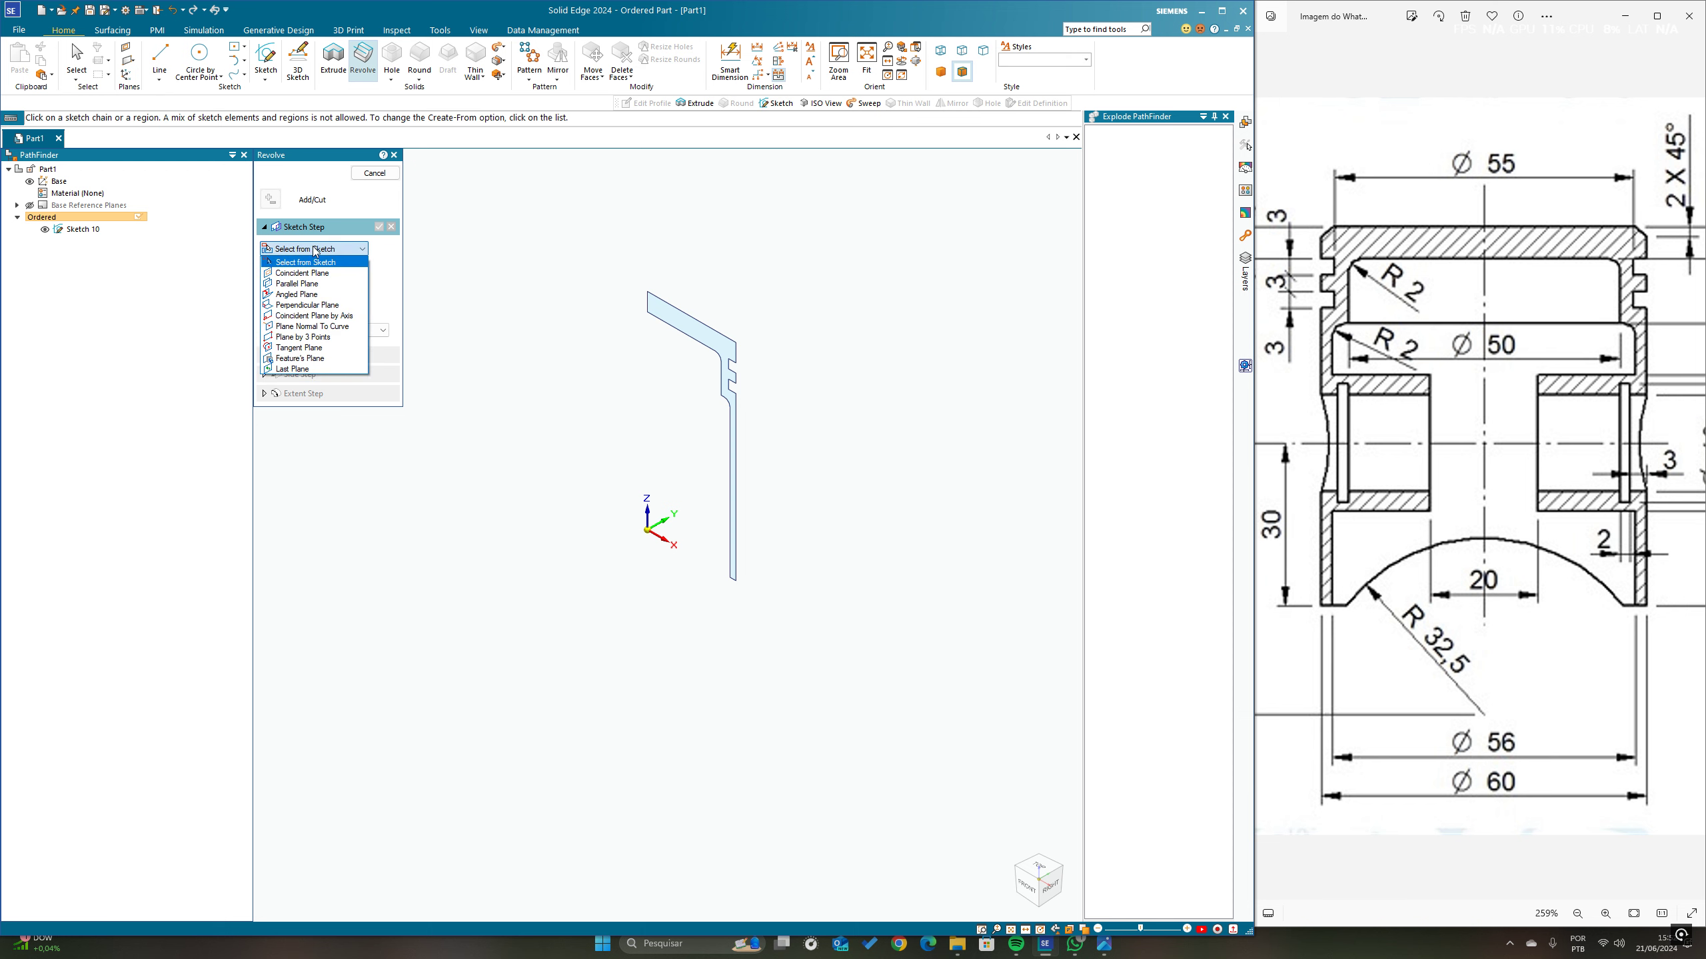
left_click(297, 262)
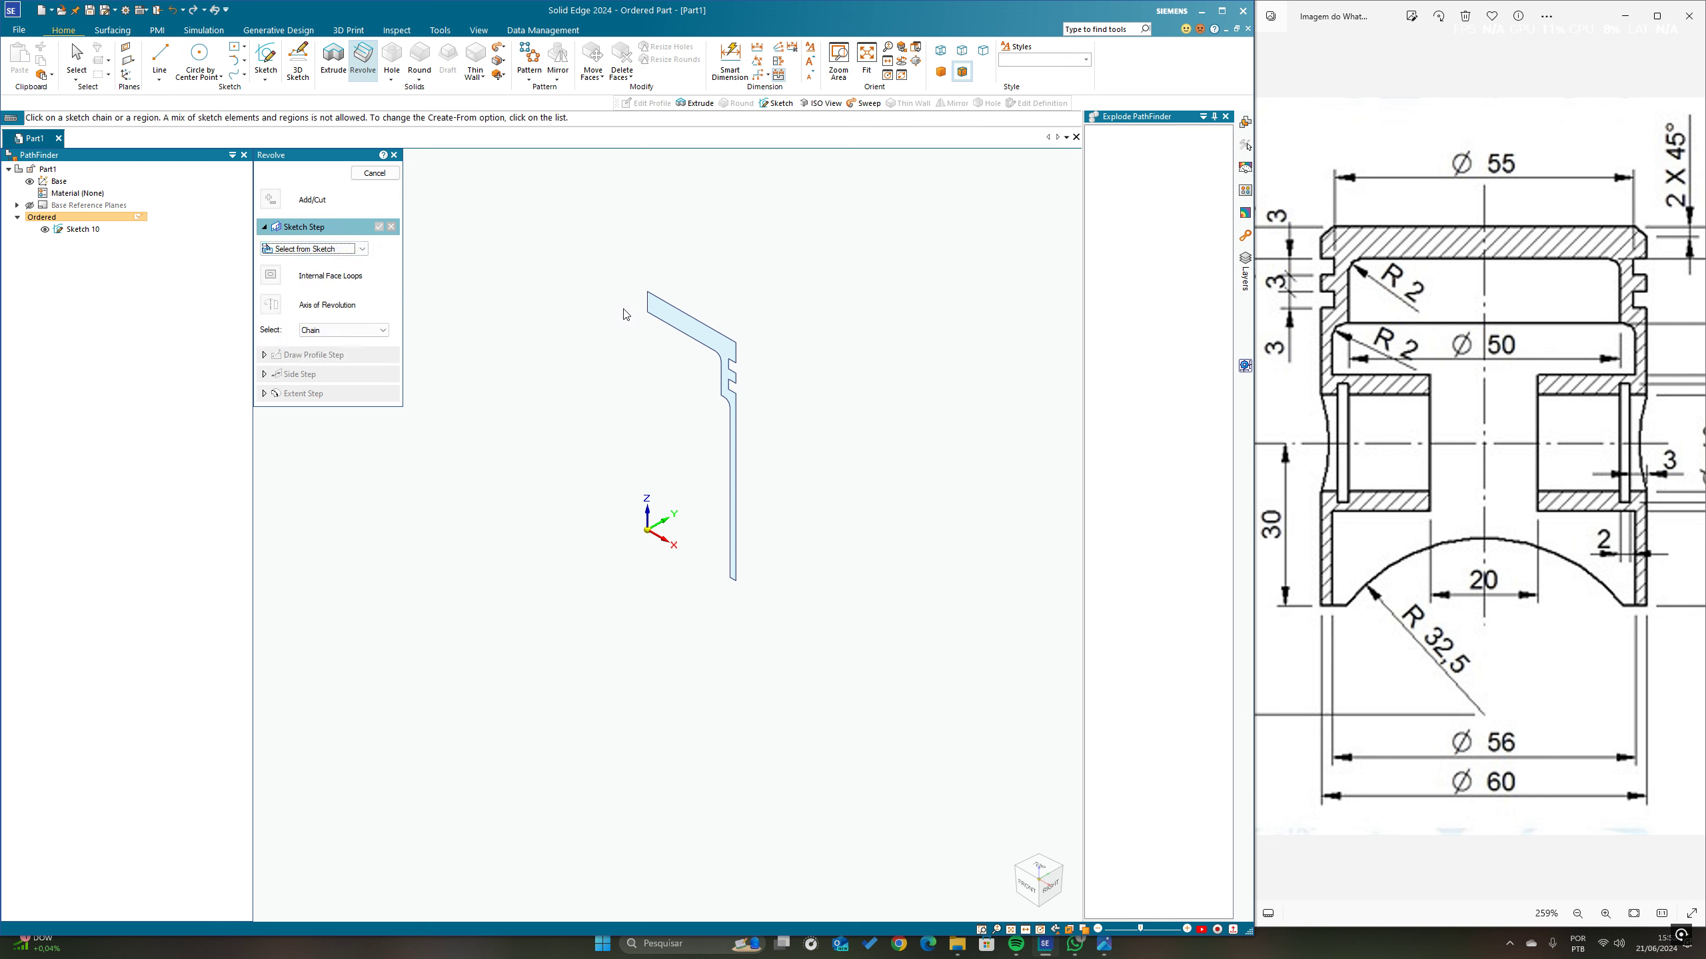
left_click(669, 335)
scroll(646, 436, "up", 2)
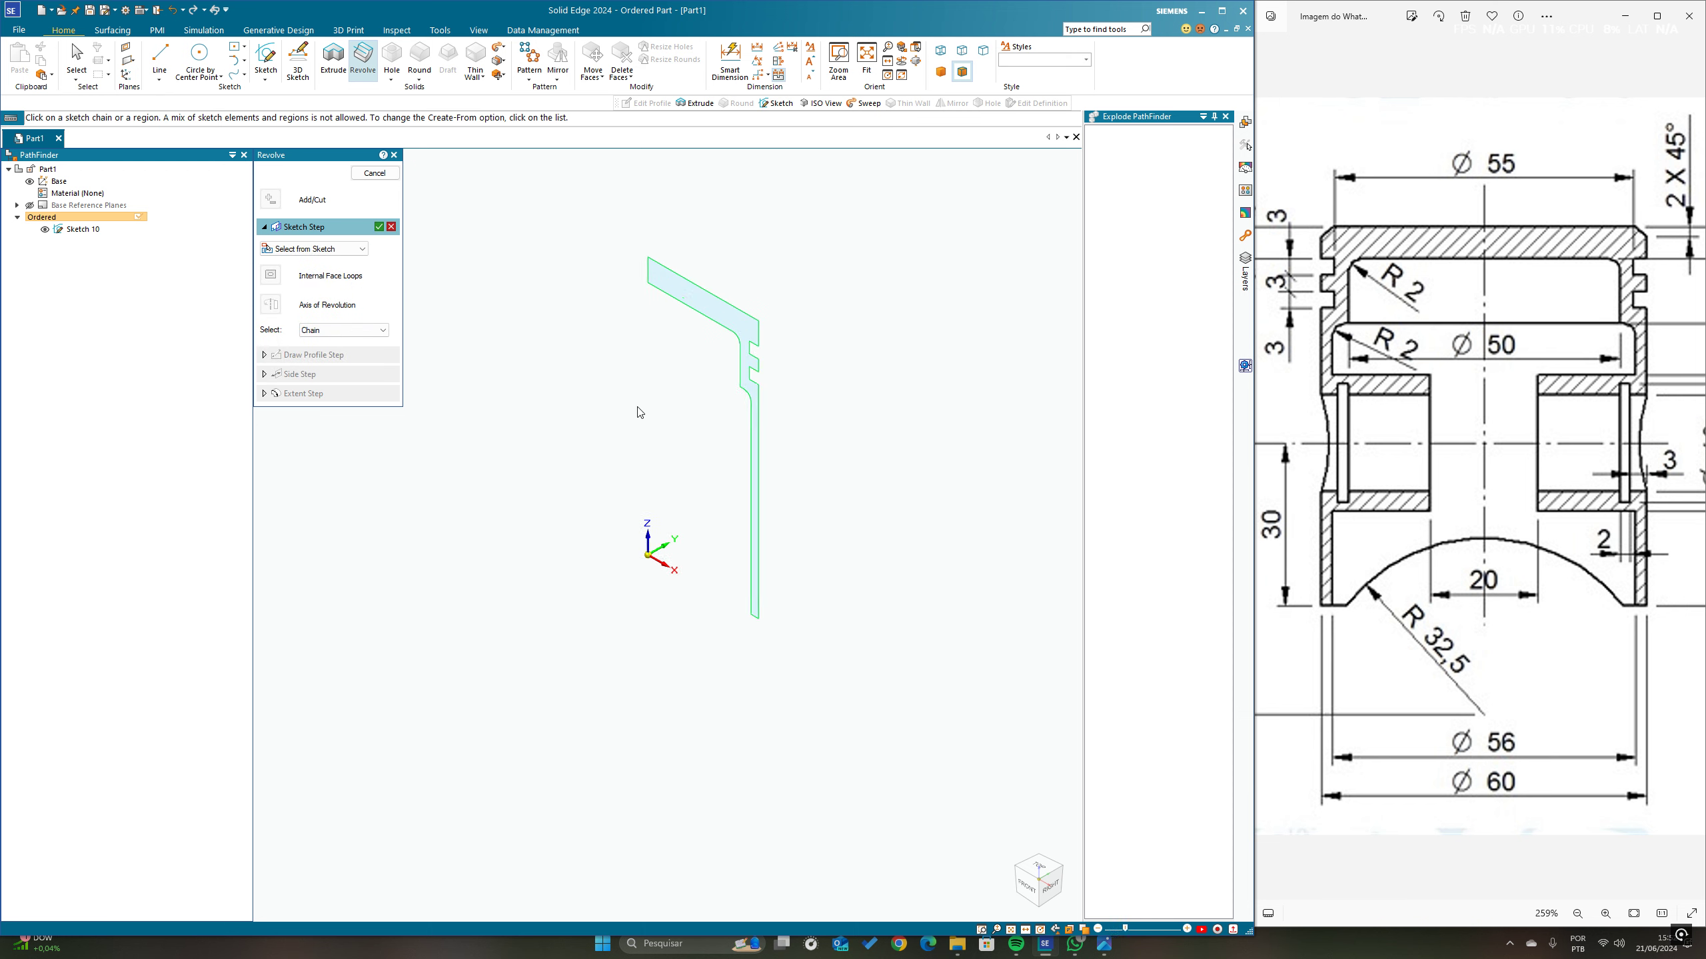
right_click(566, 327)
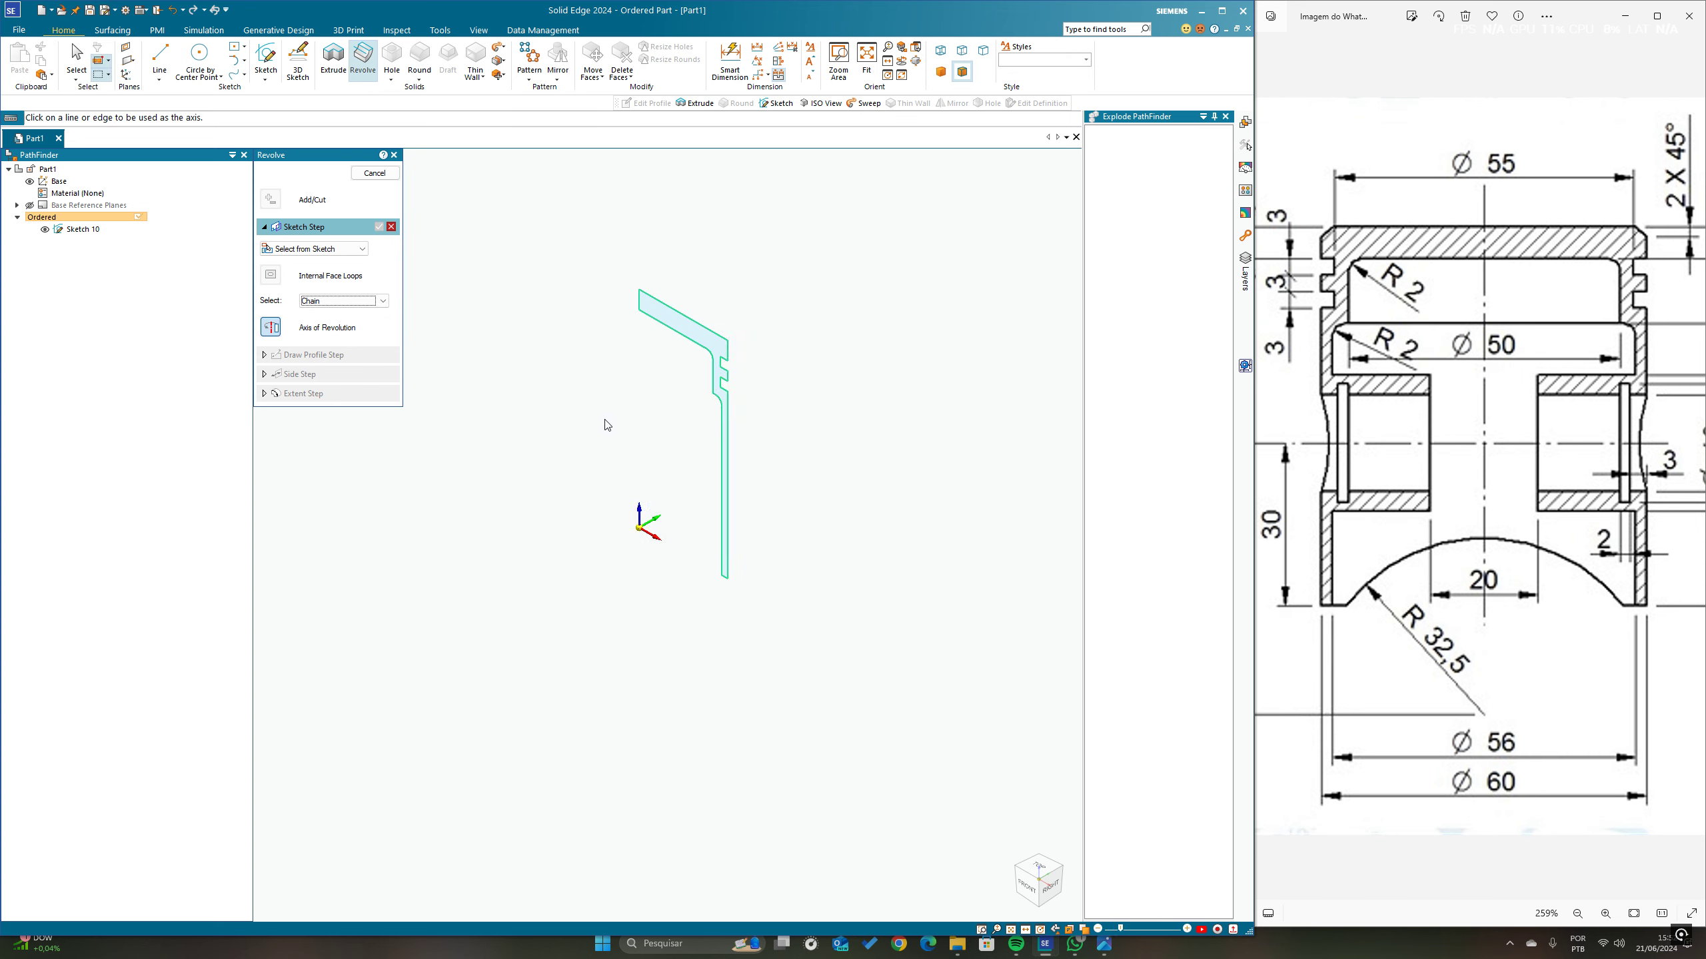
scroll(606, 424, "up", 1)
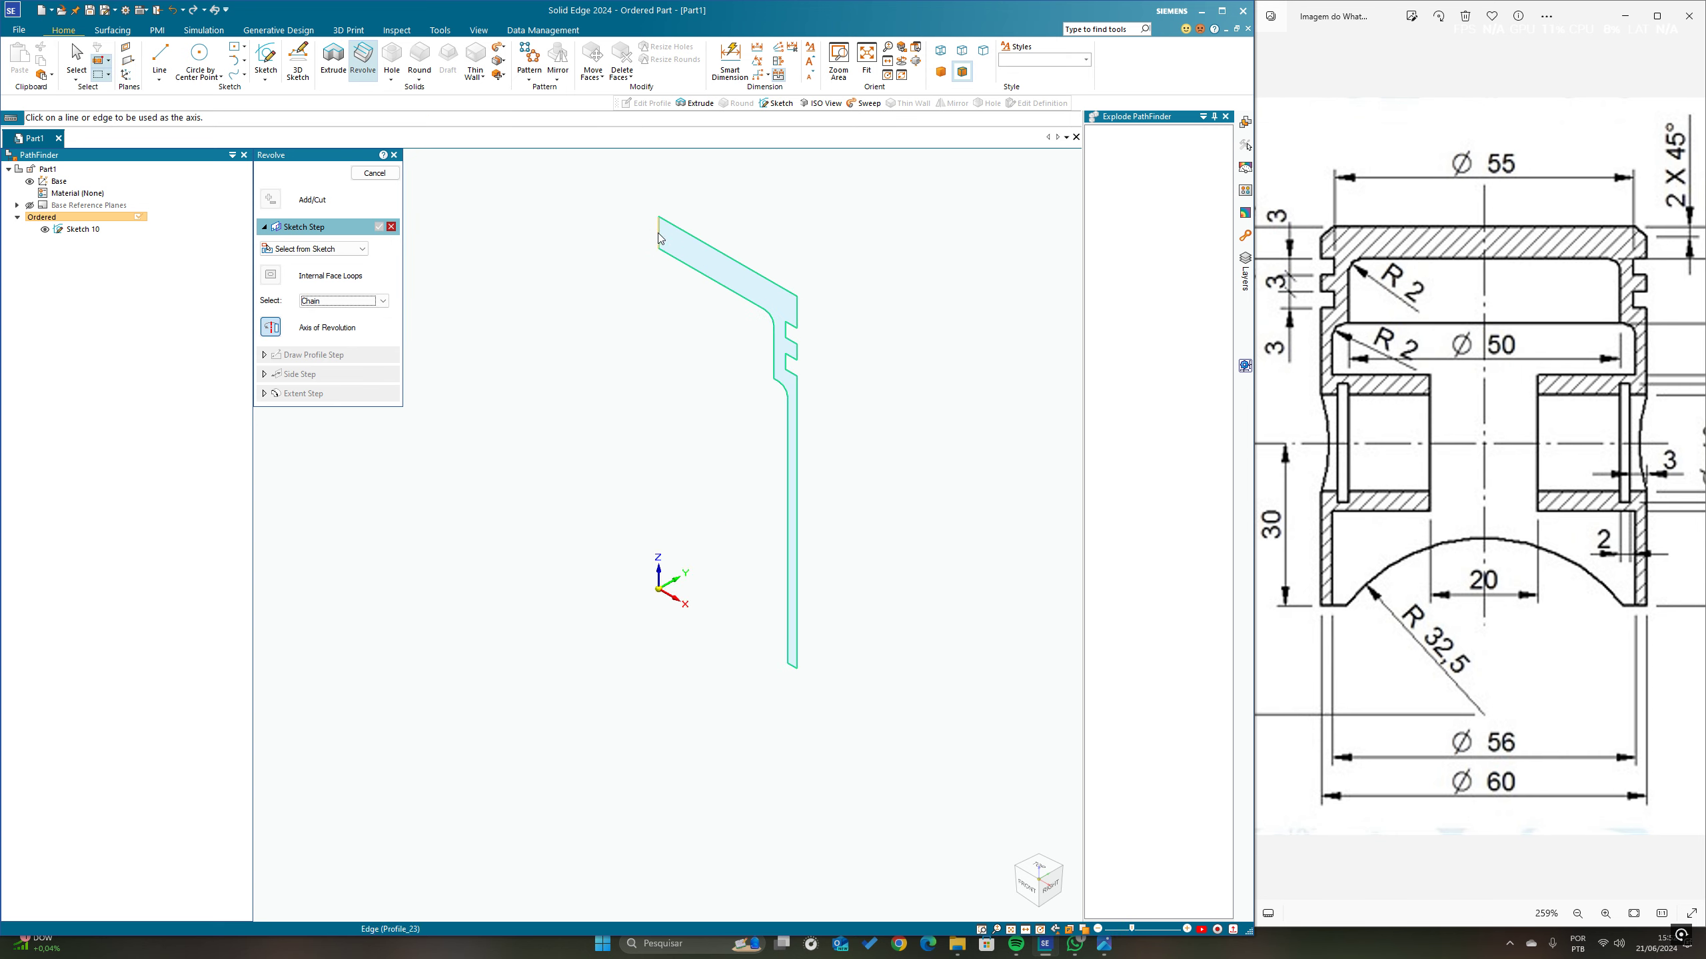
left_click(659, 574)
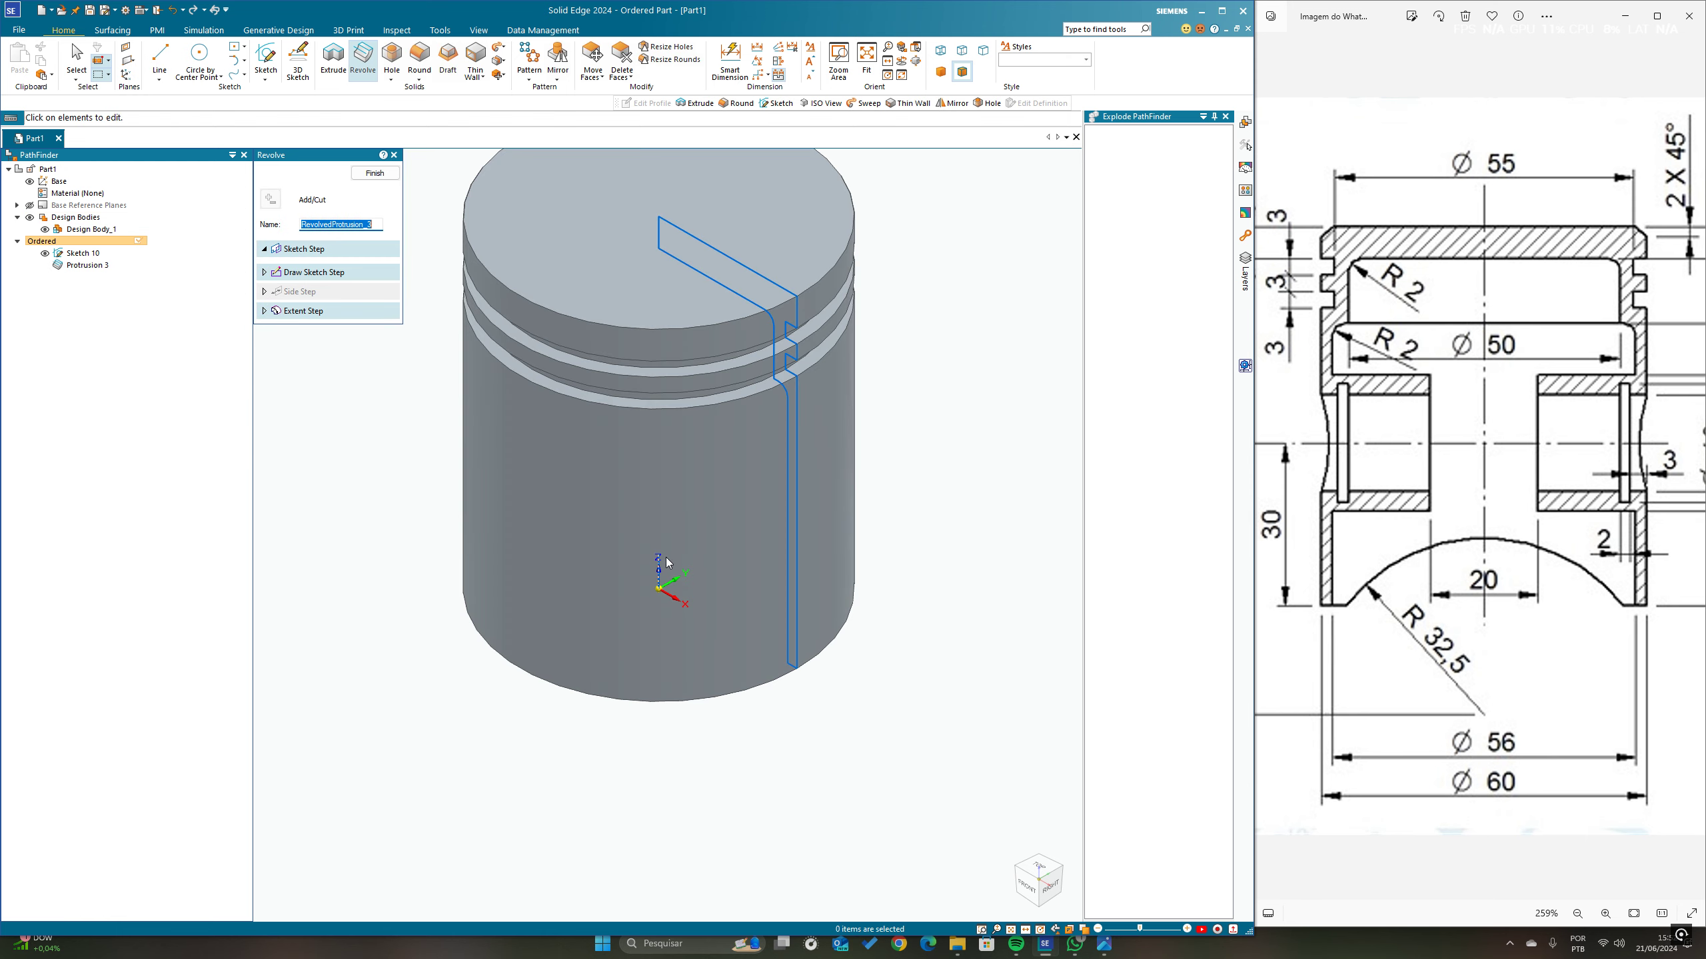
left_click(374, 172)
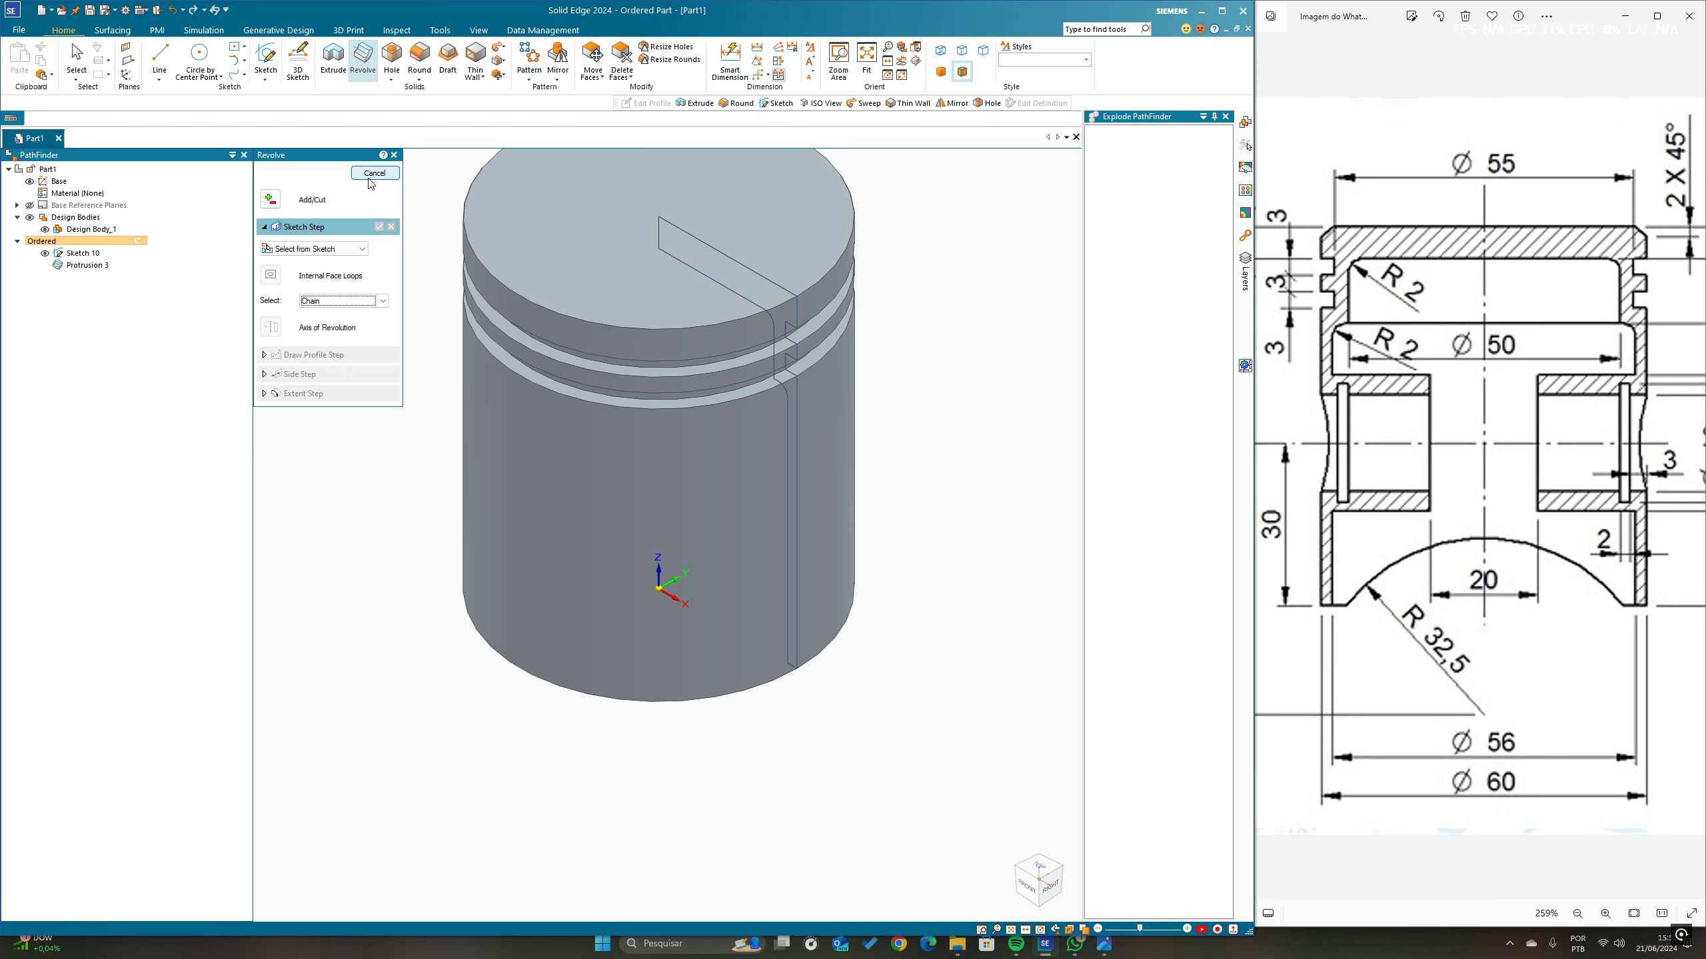
Step: Start a sketch on the front XZ plane and draw a circle of radius 32,5 mm centred on the vertical axis below the piston
mouse_move(910, 600)
middle_mouse_down()
mouse_move(872, 621)
mouse_move(925, 568)
mouse_move(919, 597)
middle_mouse_up()
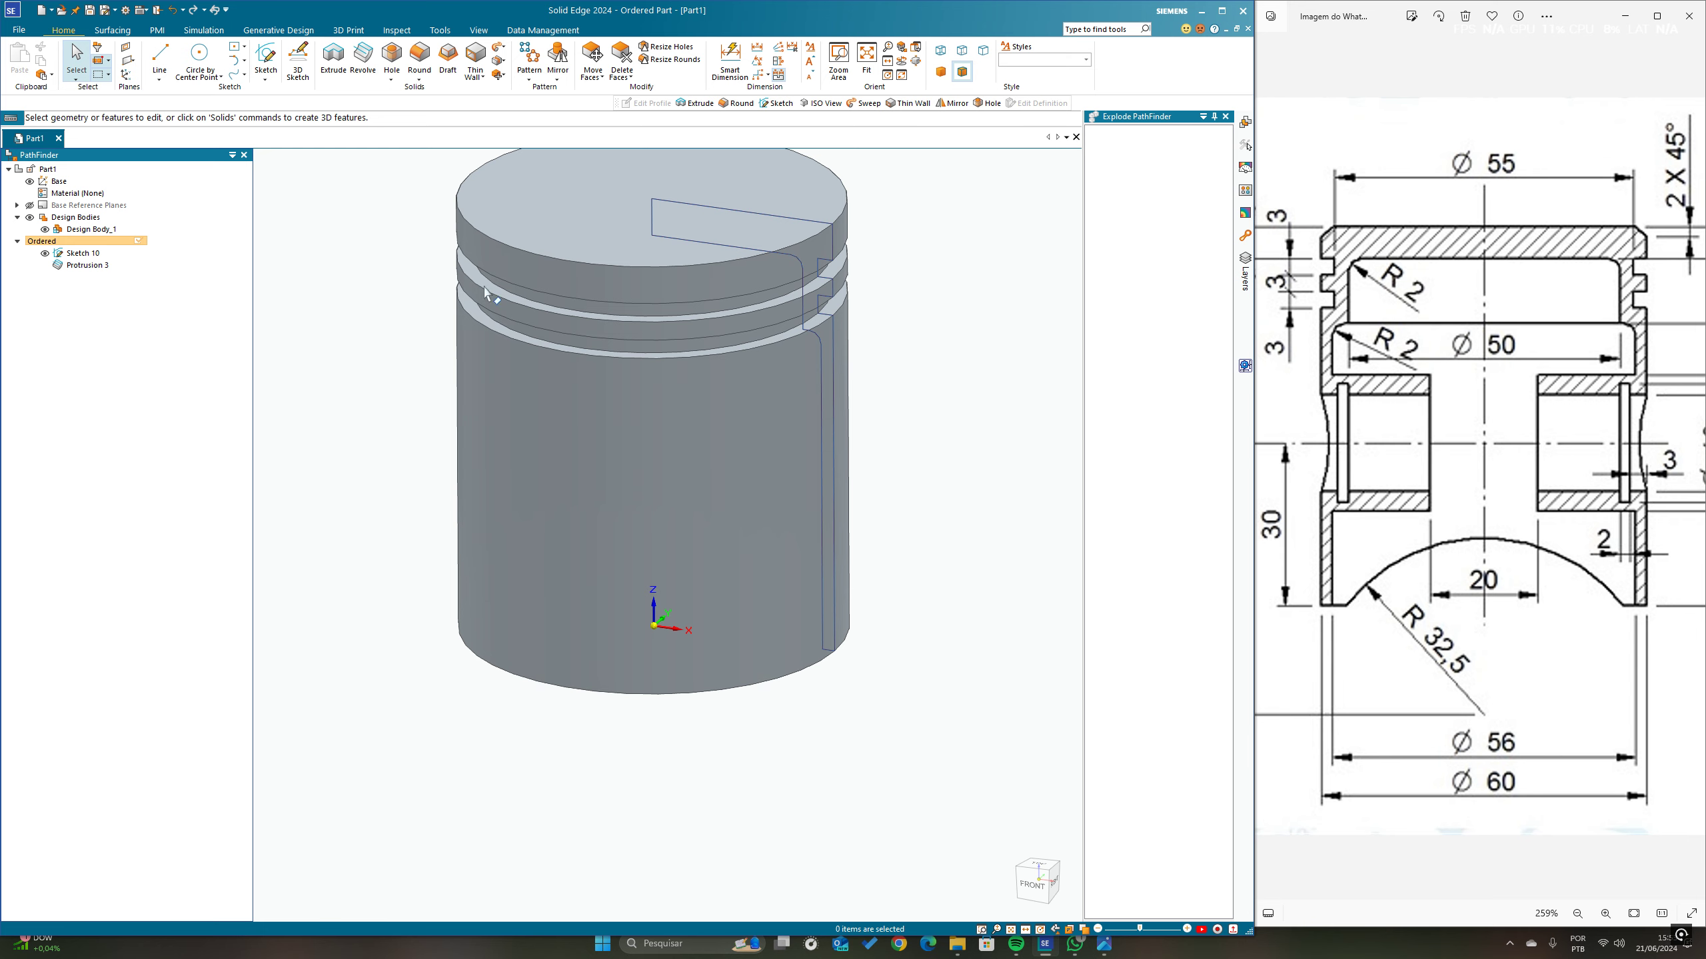
left_click(266, 57)
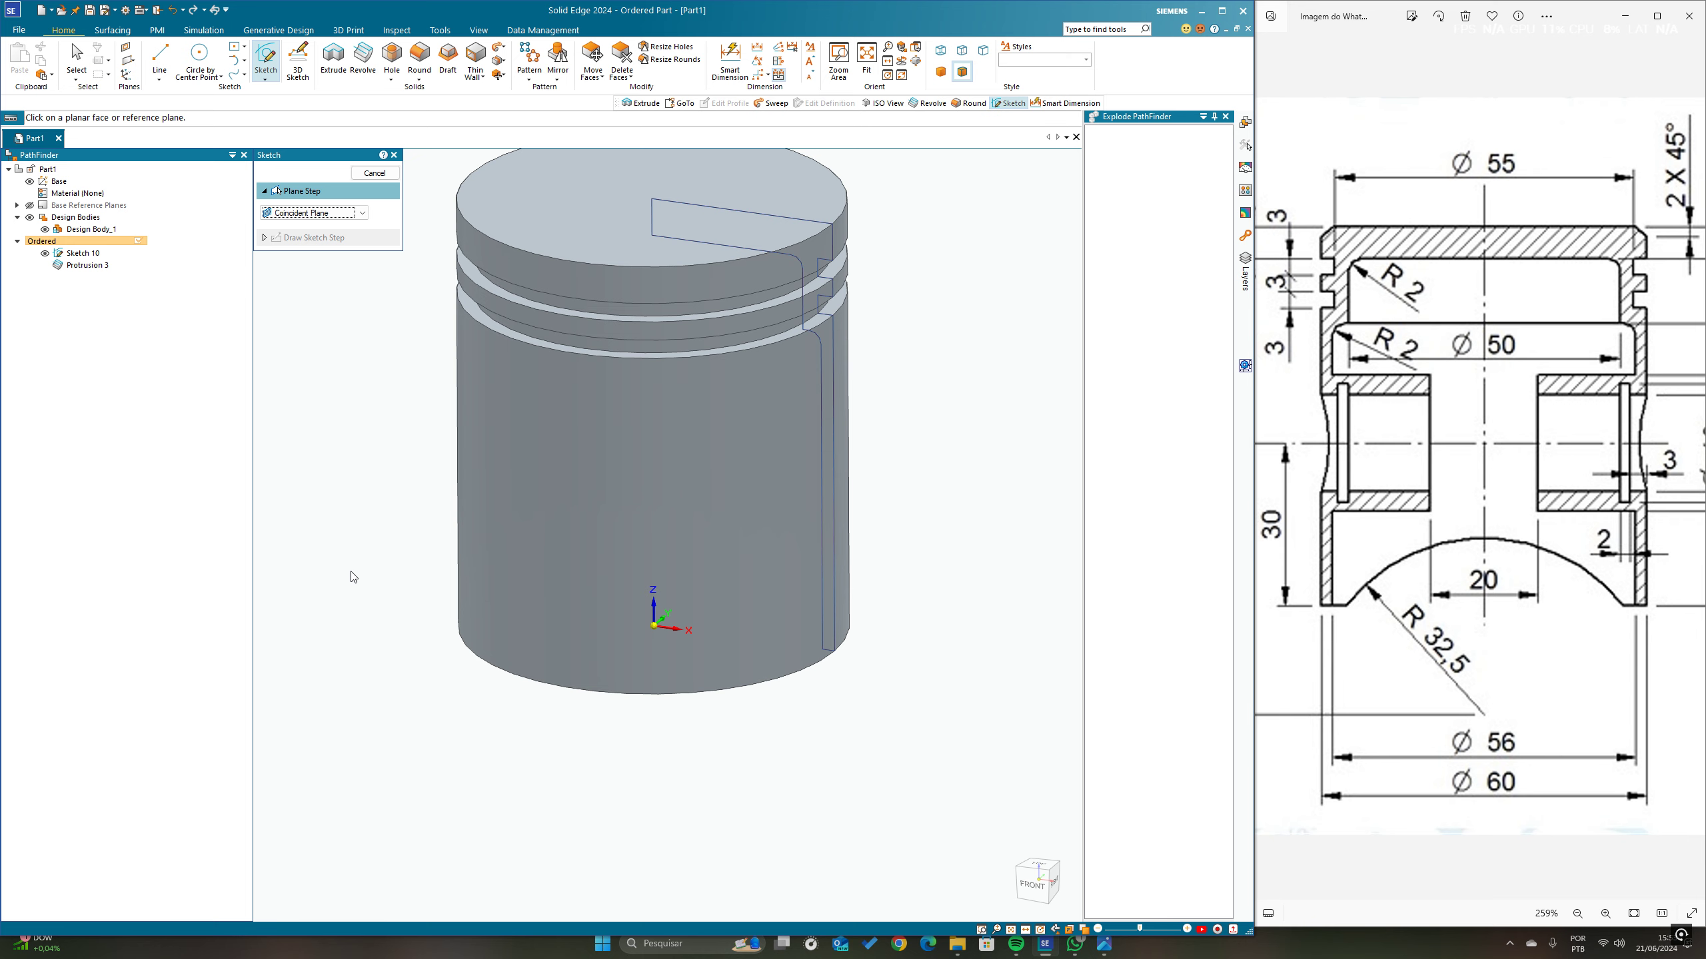
left_click(685, 613)
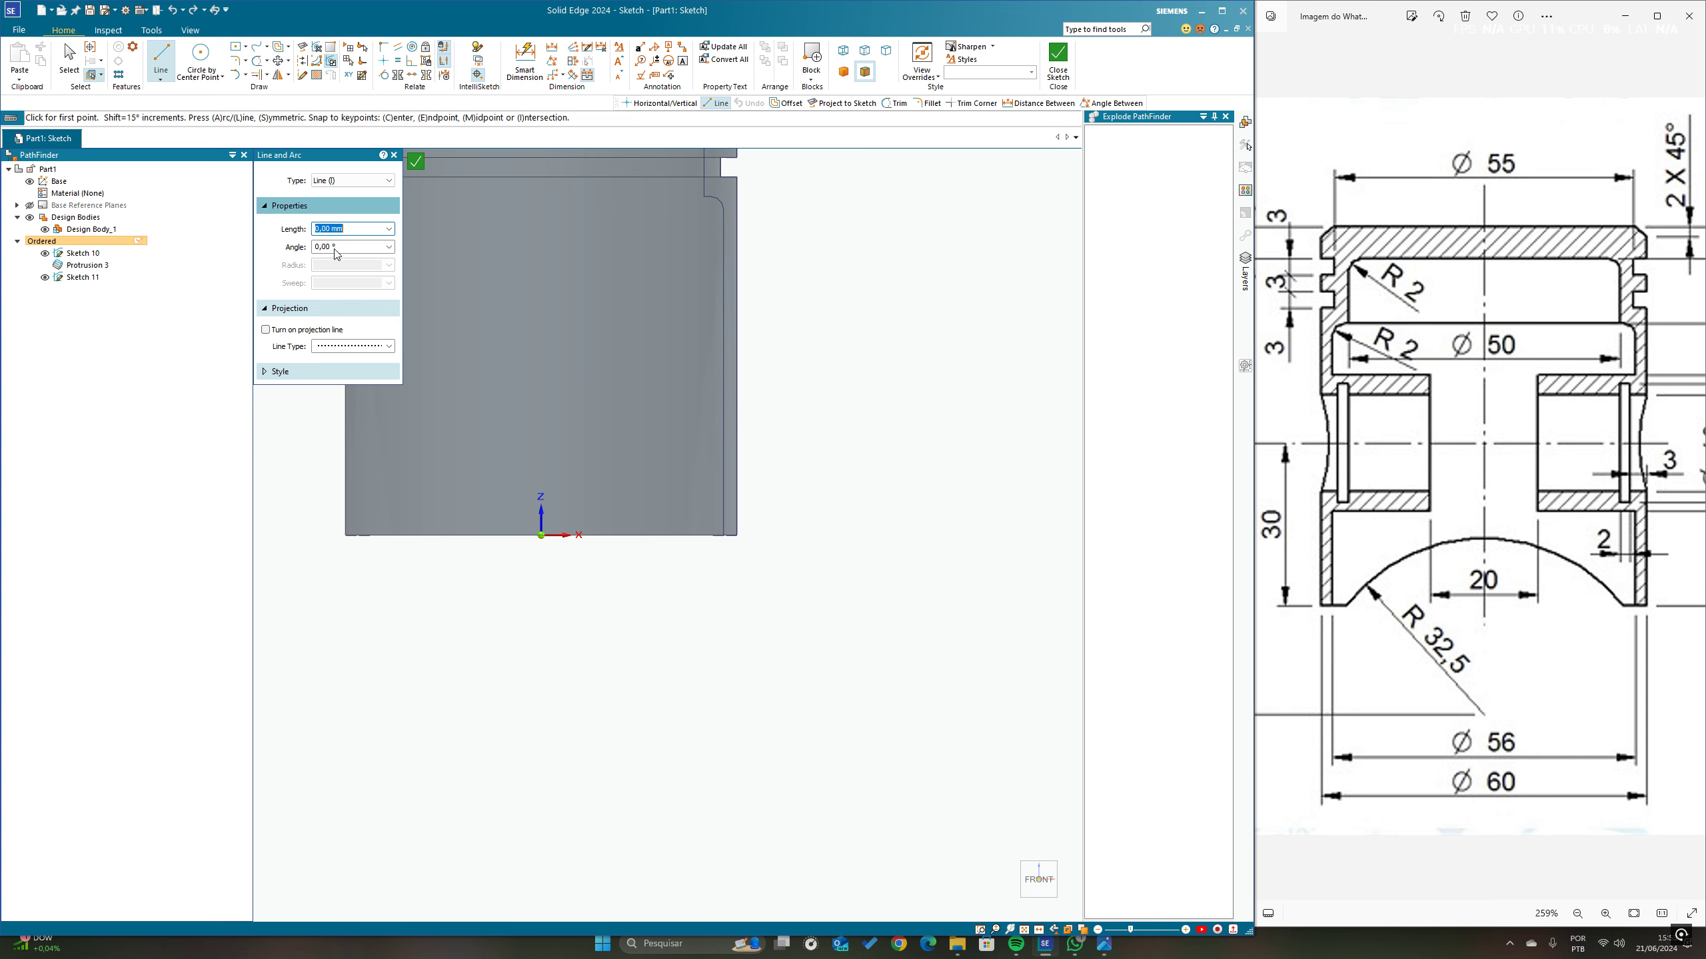
left_click(200, 62)
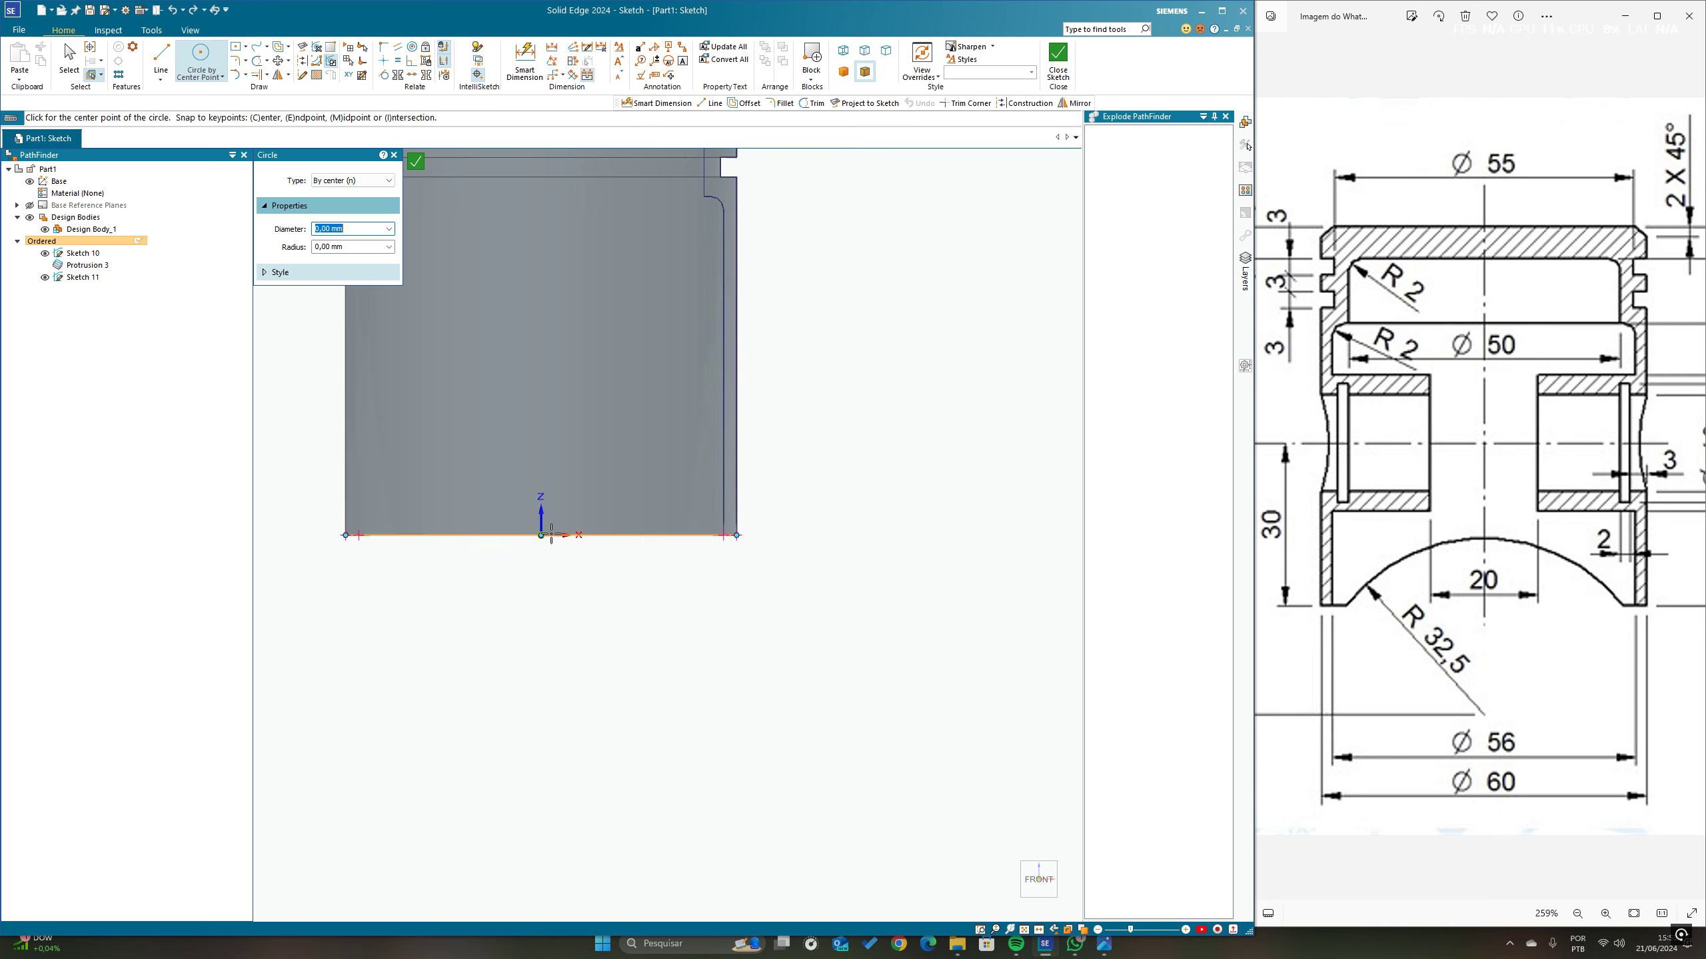
left_click(542, 649)
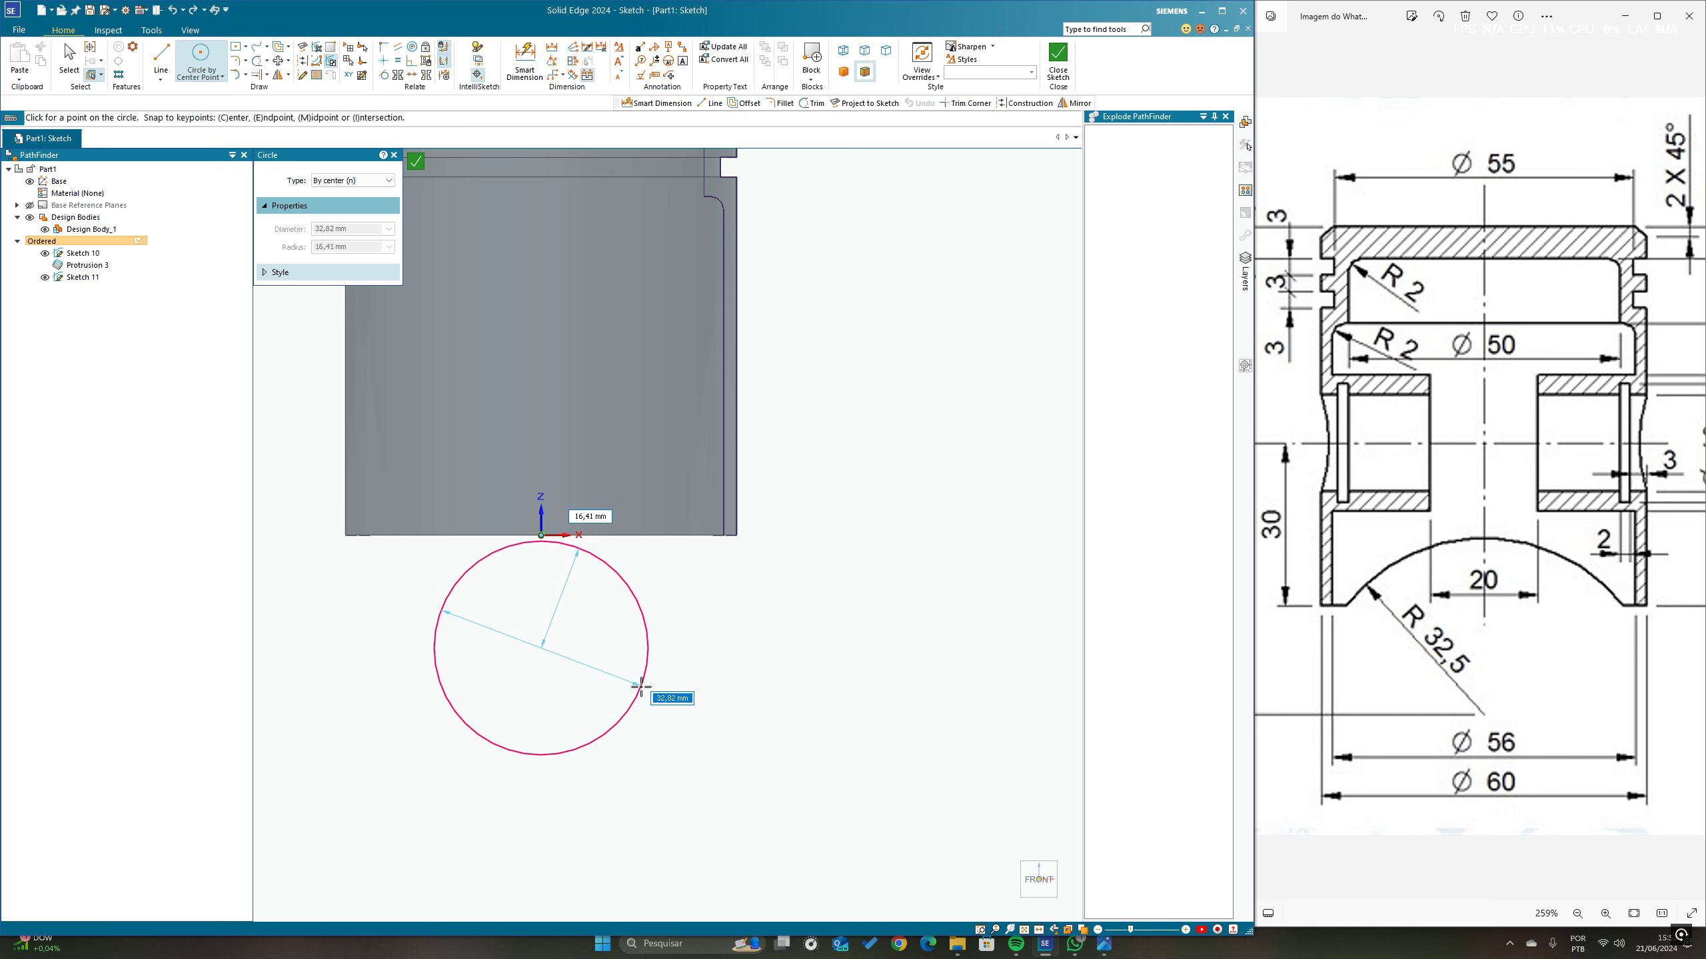
key("Tab")
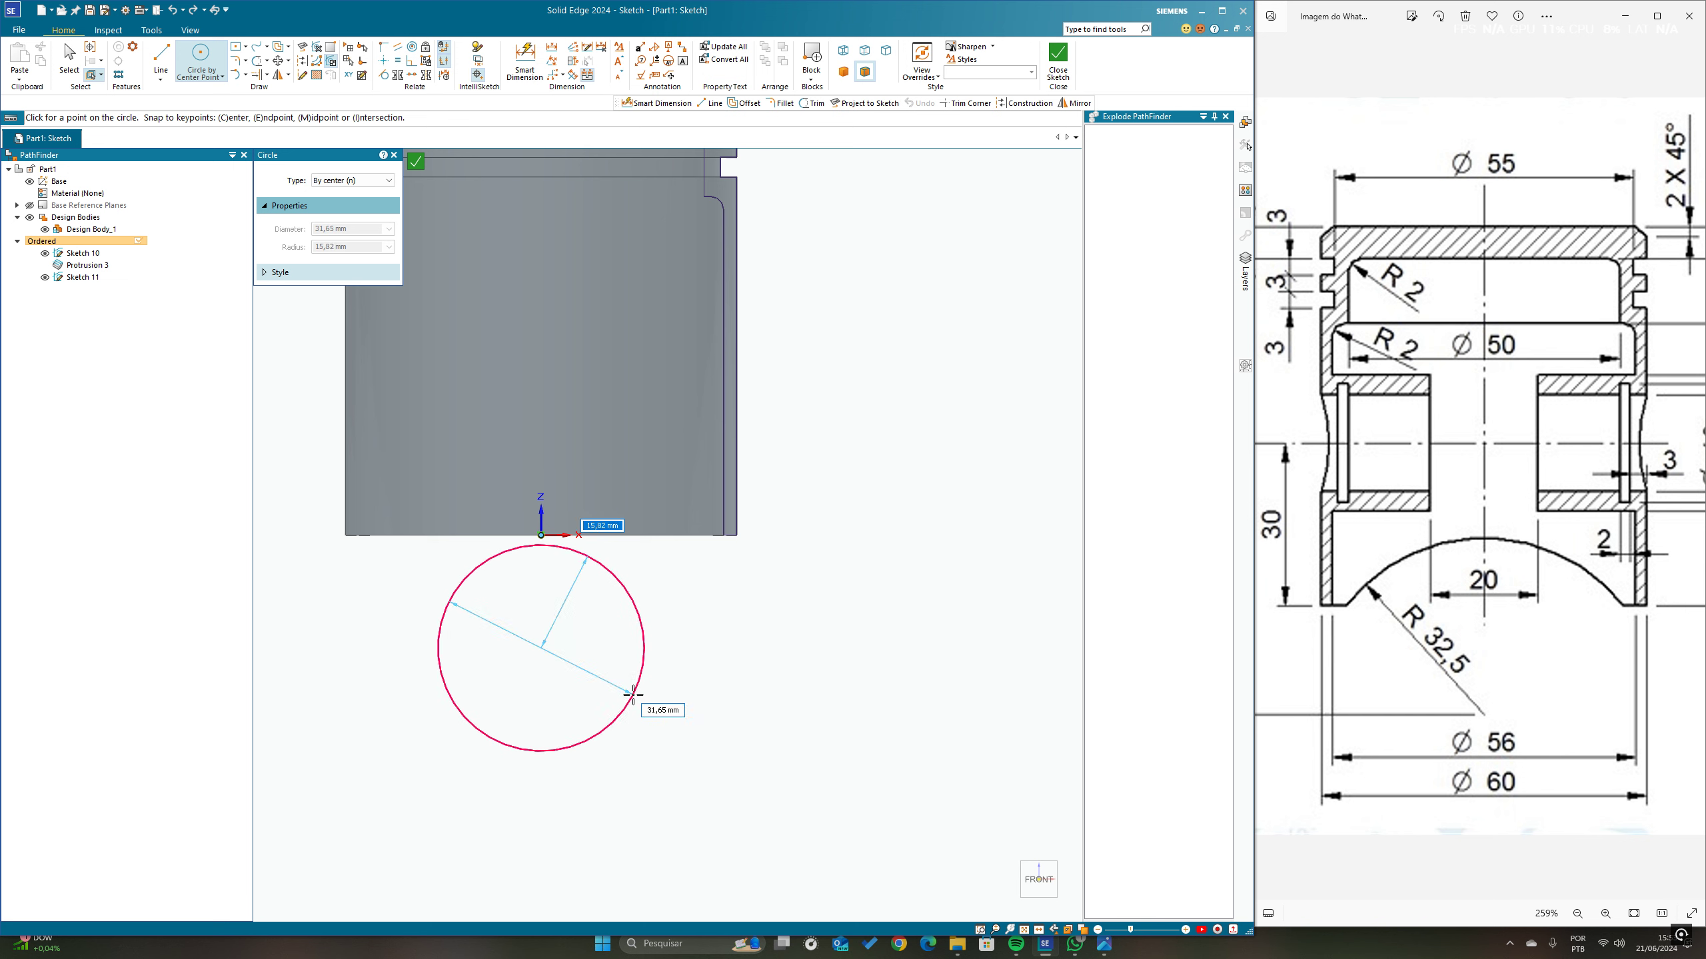
type("32,5")
key("Return")
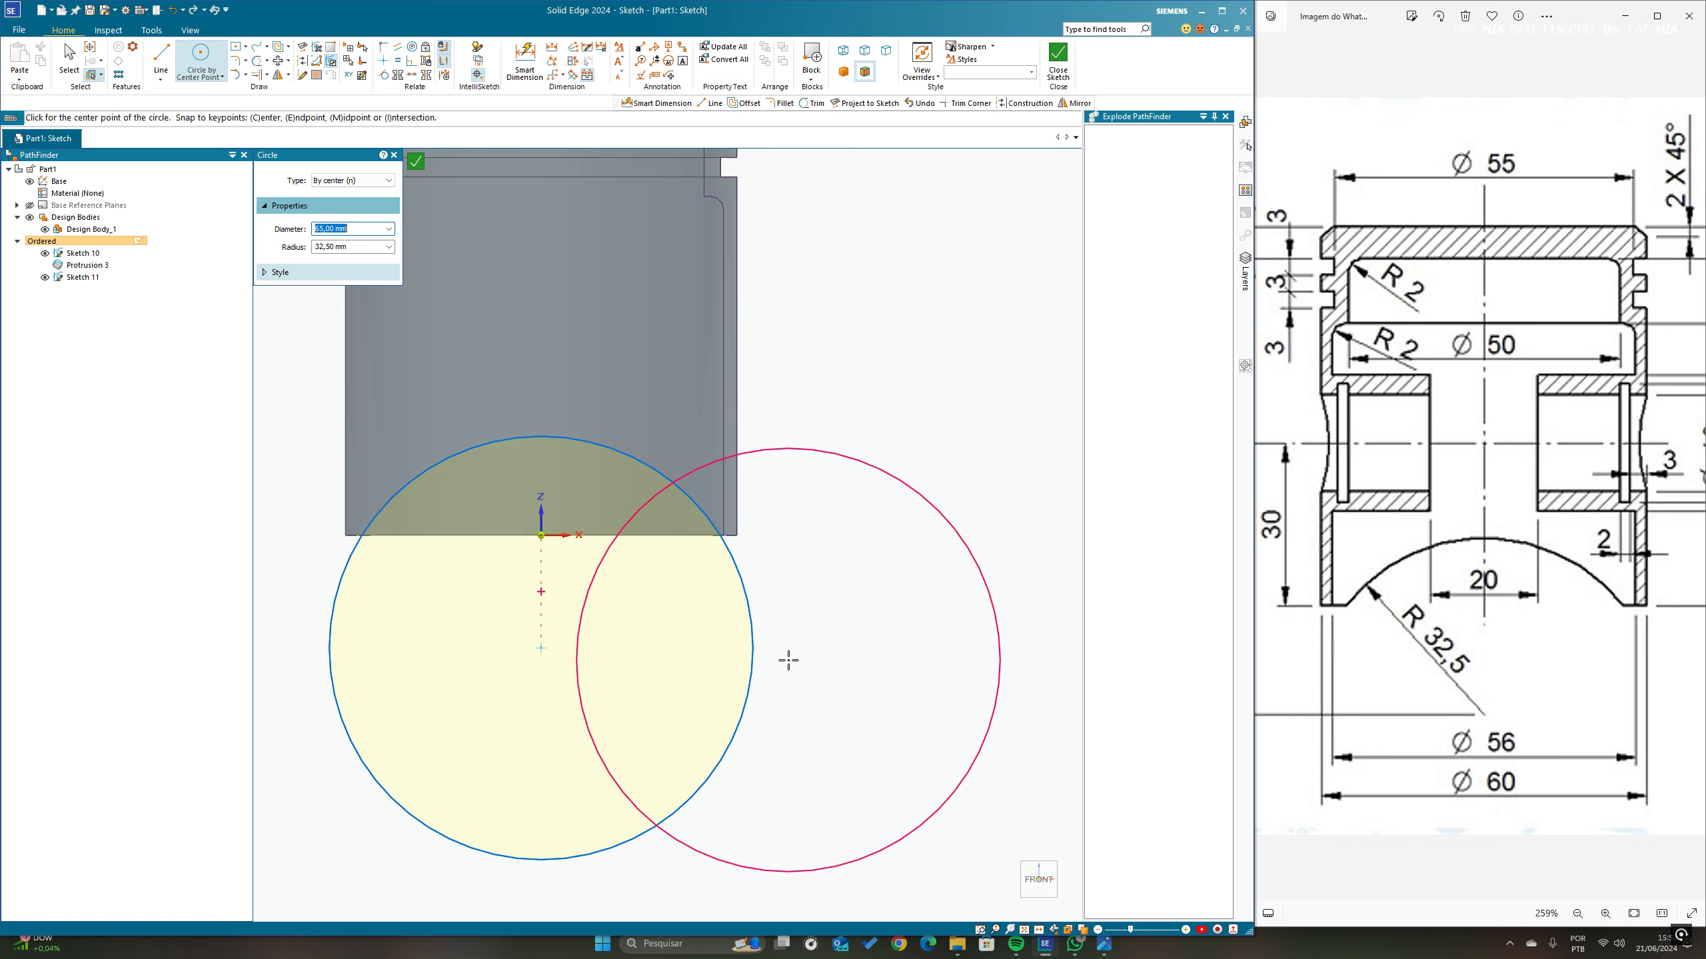
key("Escape")
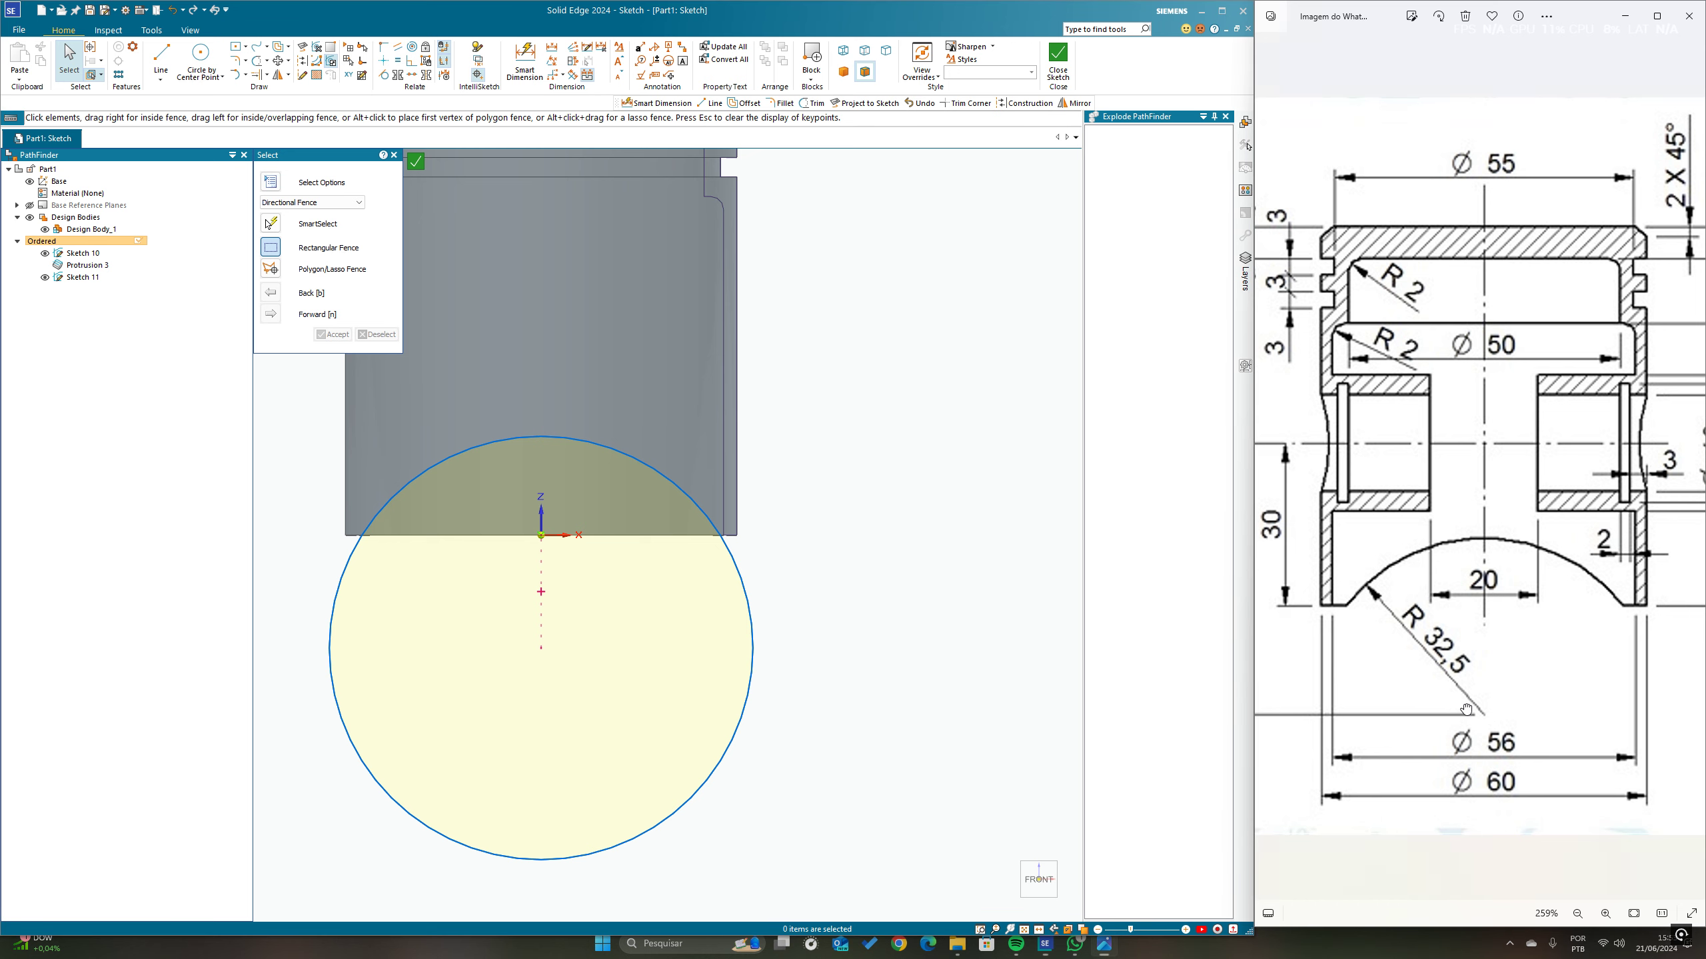
Step: Set the vertical distance from the piston's bottom edge to the circle's centre to 20 mm with Smart Dimension
left_click_drag(1438, 709, 1547, 718)
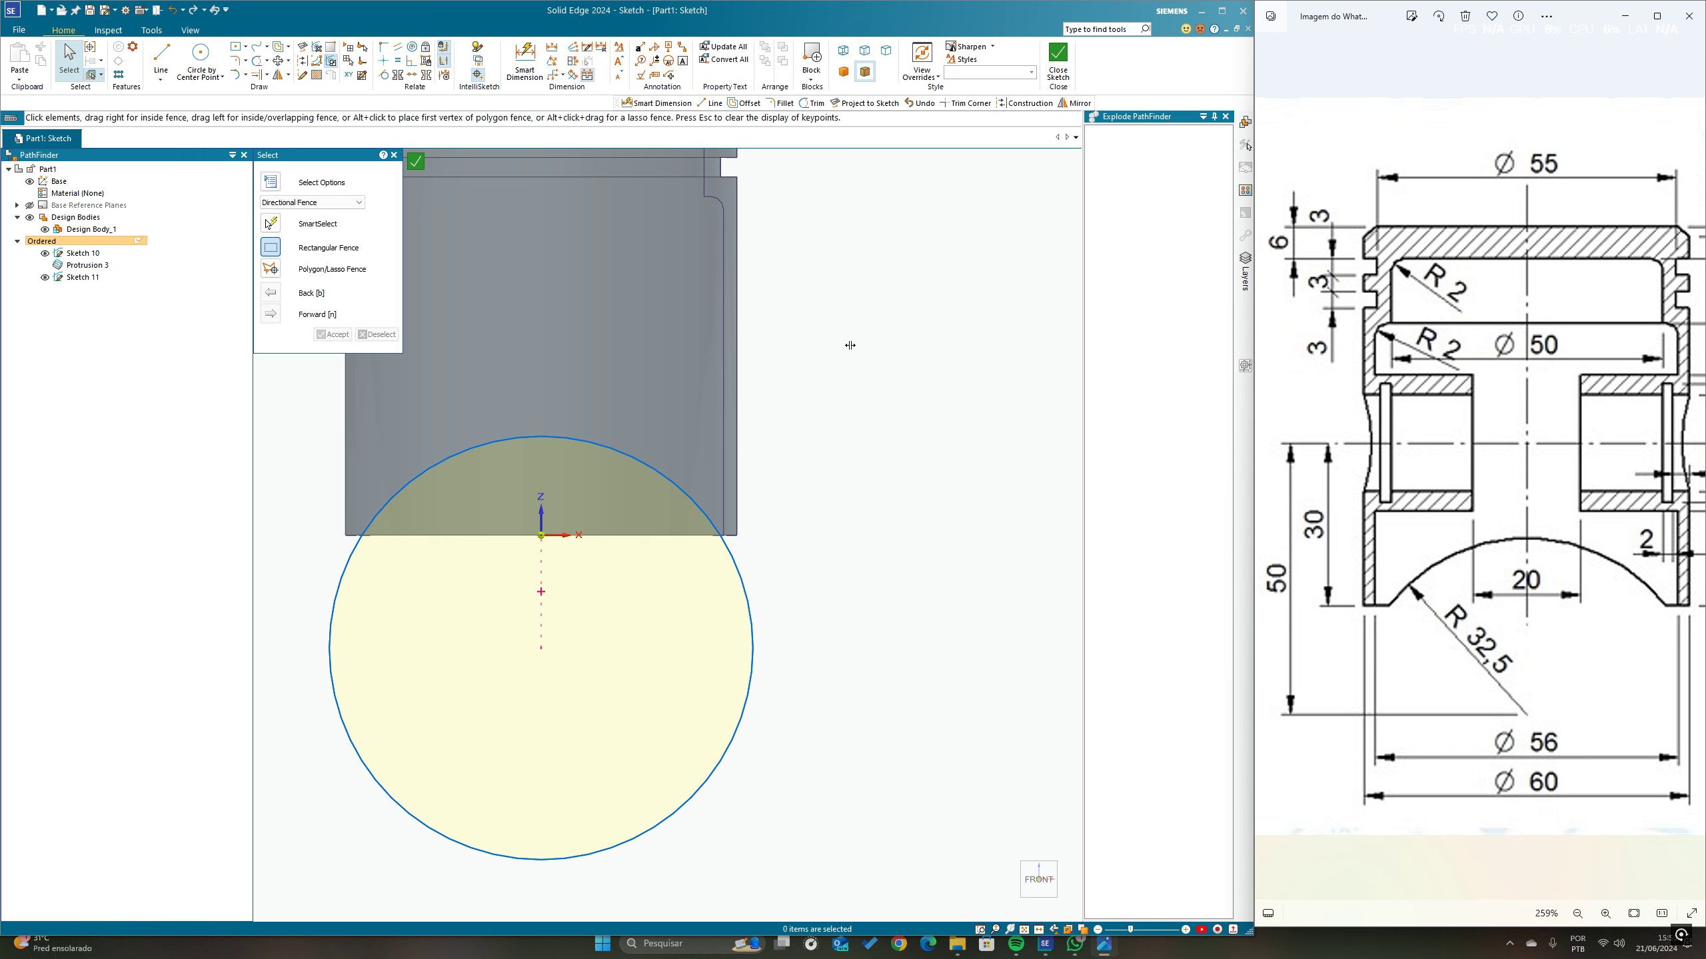
left_click(527, 75)
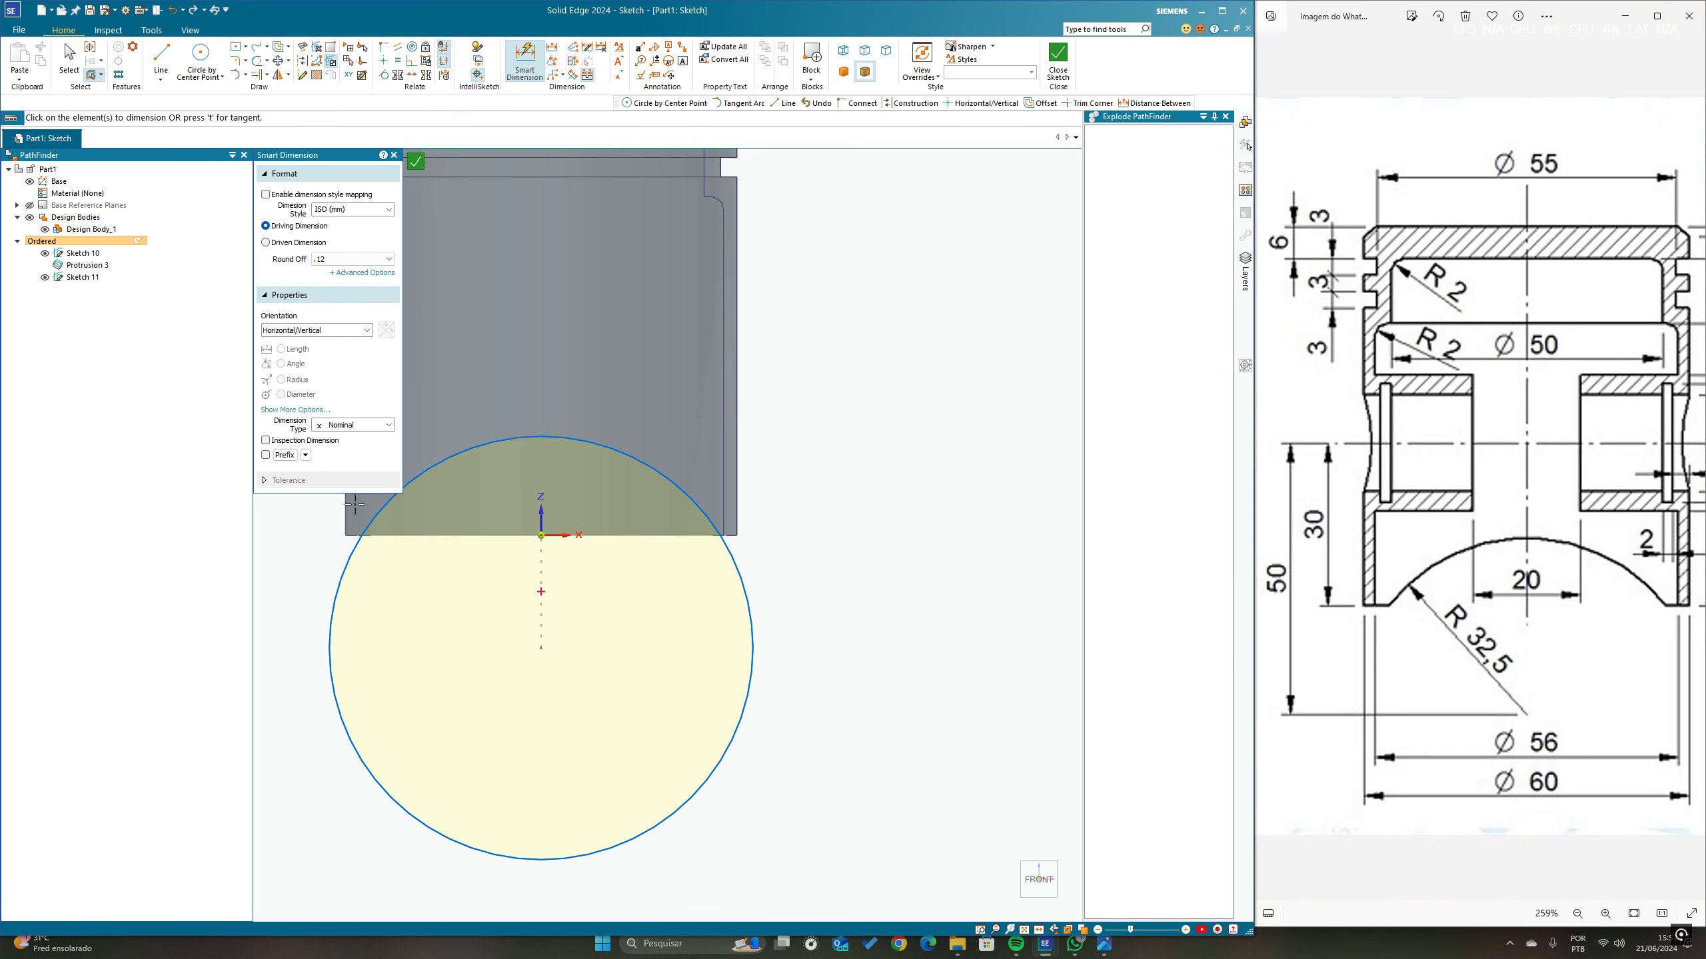
left_click(349, 535)
left_click(335, 603)
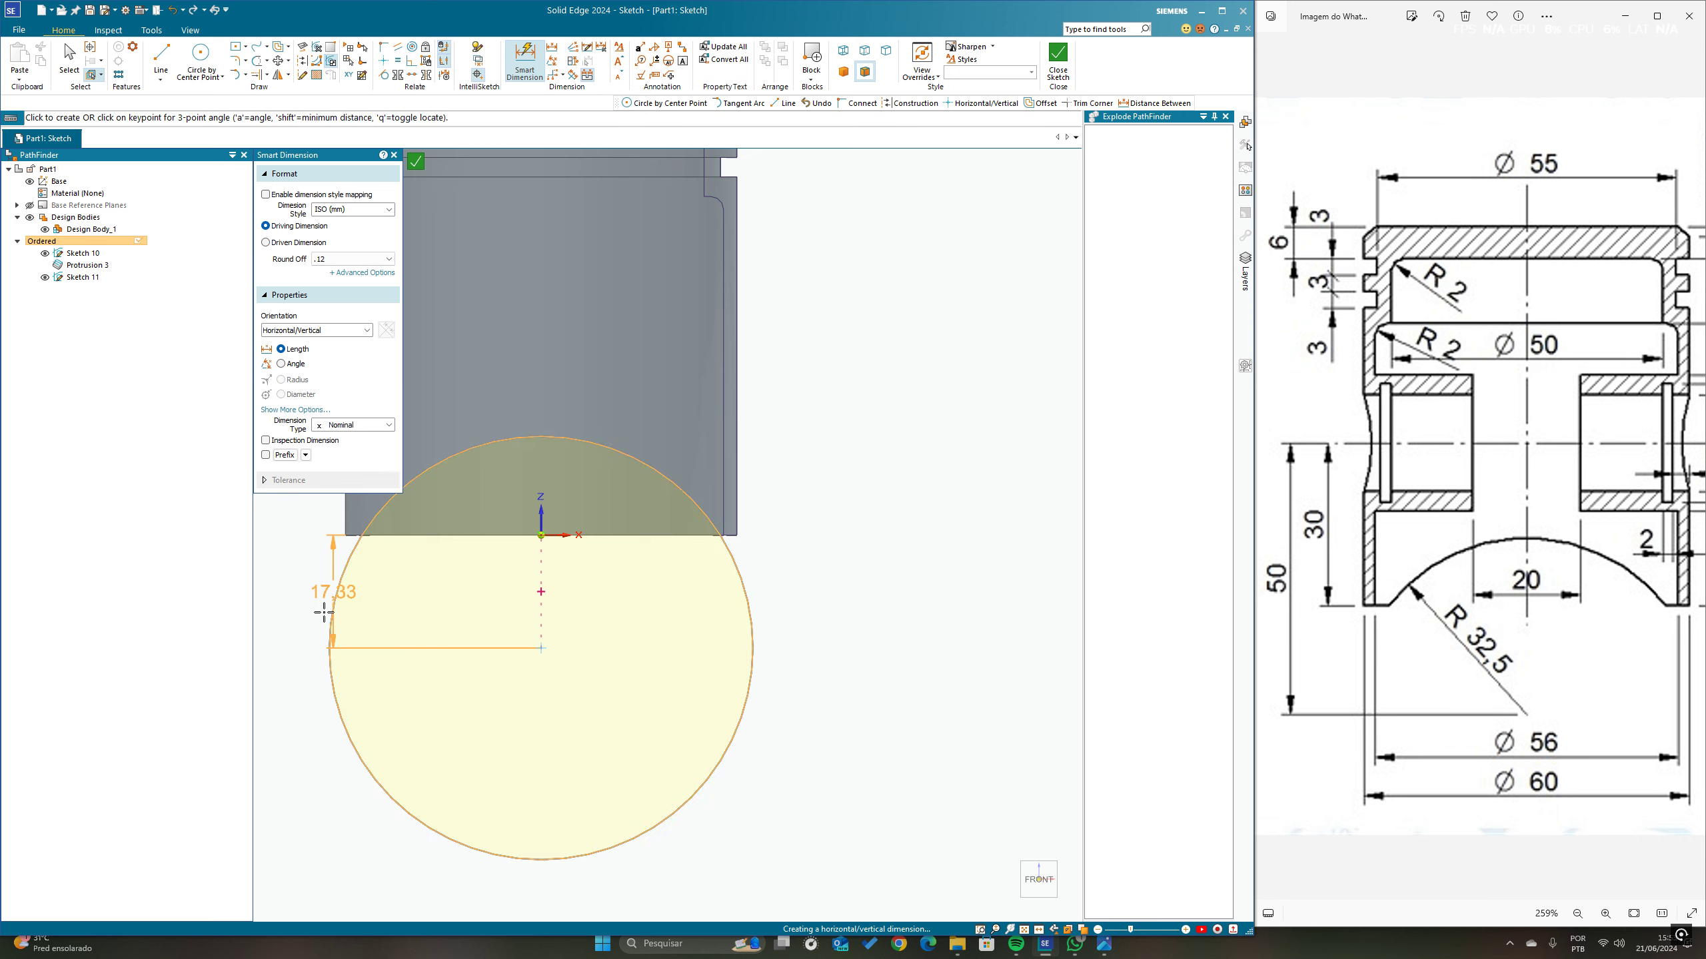
left_click(275, 633)
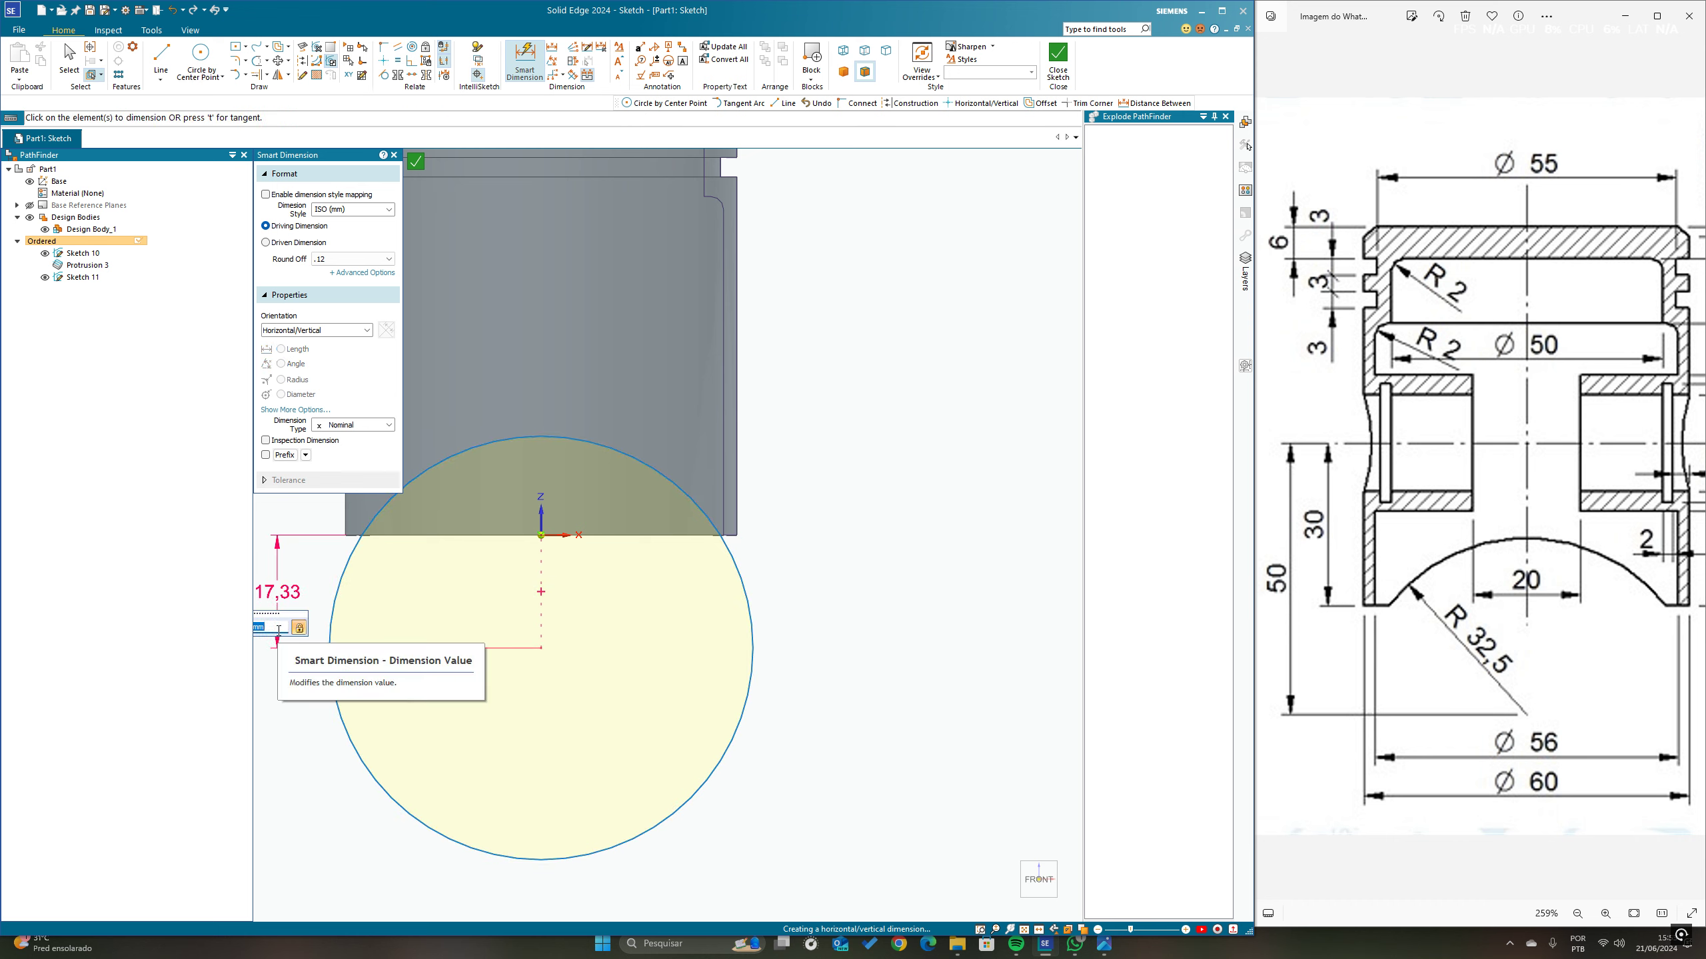
type("20")
key("Return")
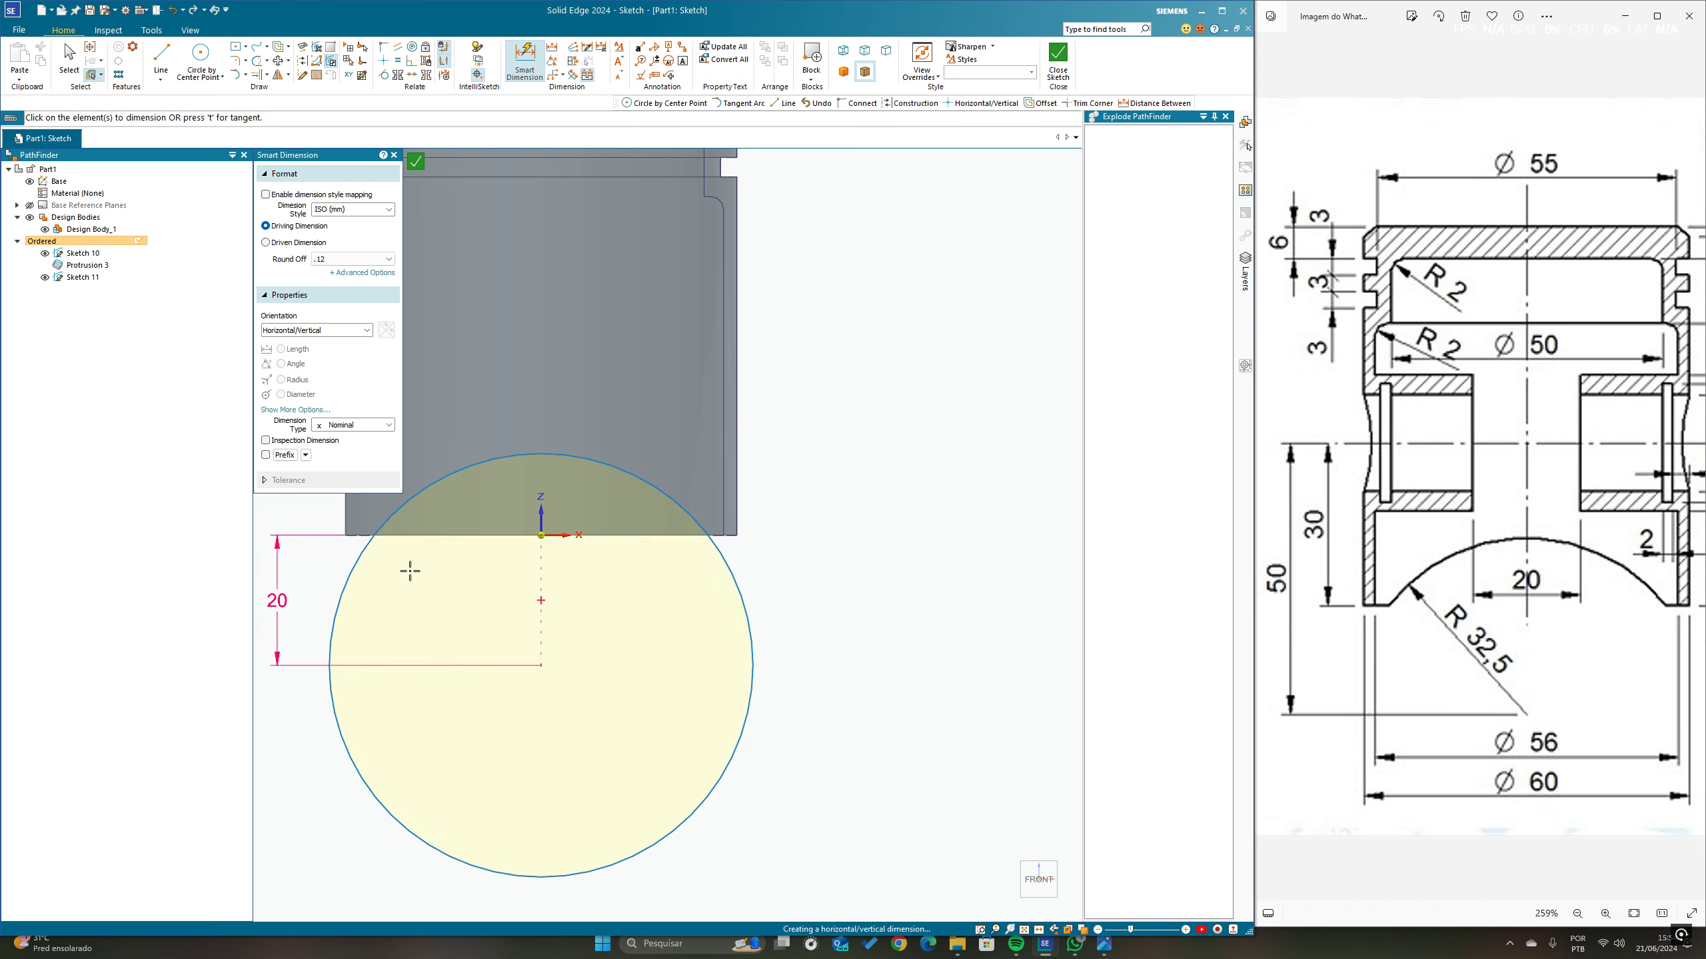
Step: Dimension the circle with a radius dimension instead of a diameter
scroll(806, 474, "down", 1)
scroll(838, 454, "up", 1)
scroll(767, 573, "down", 1)
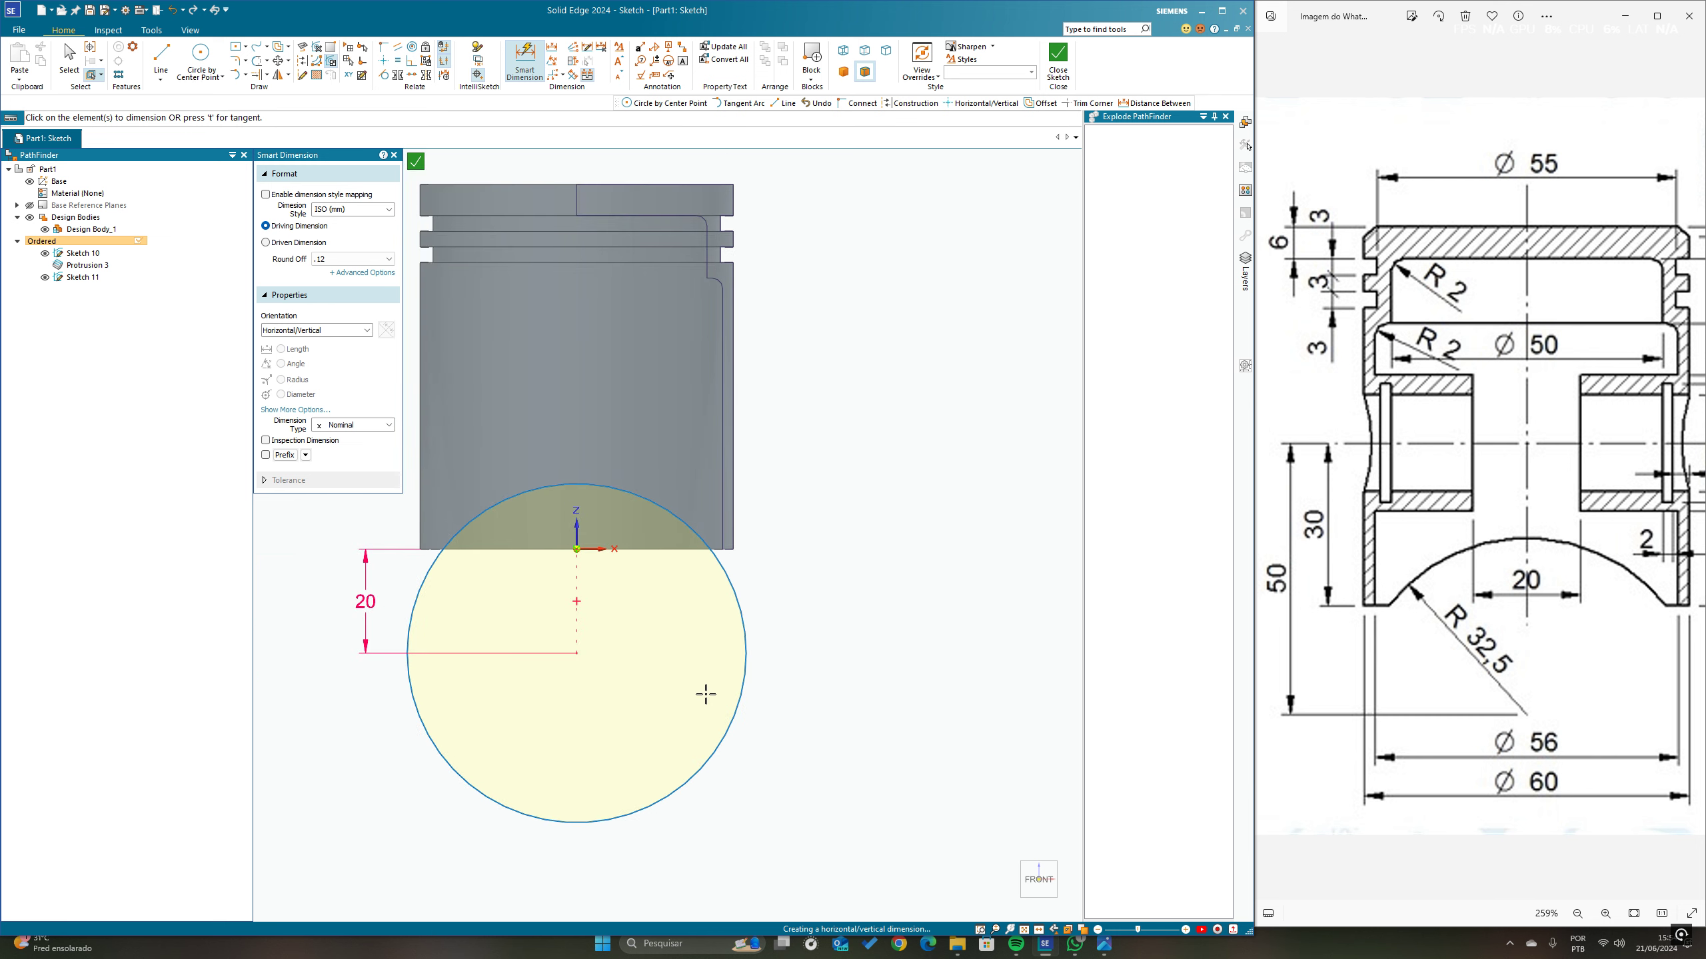
left_click(716, 740)
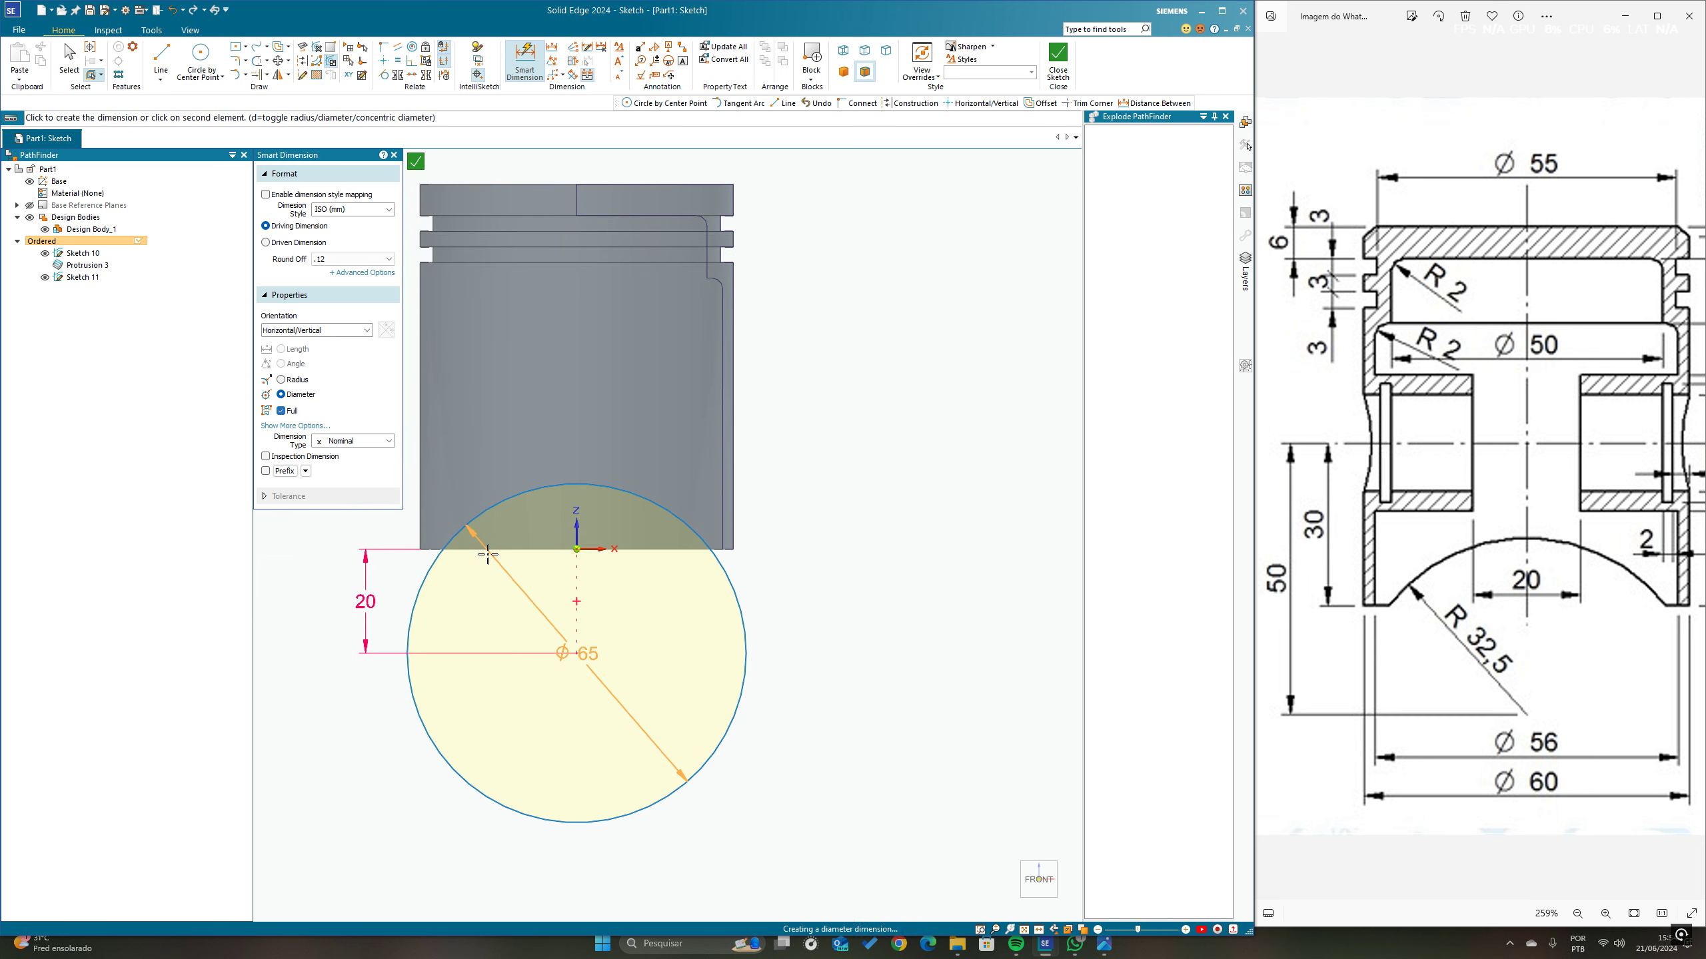
left_click(281, 380)
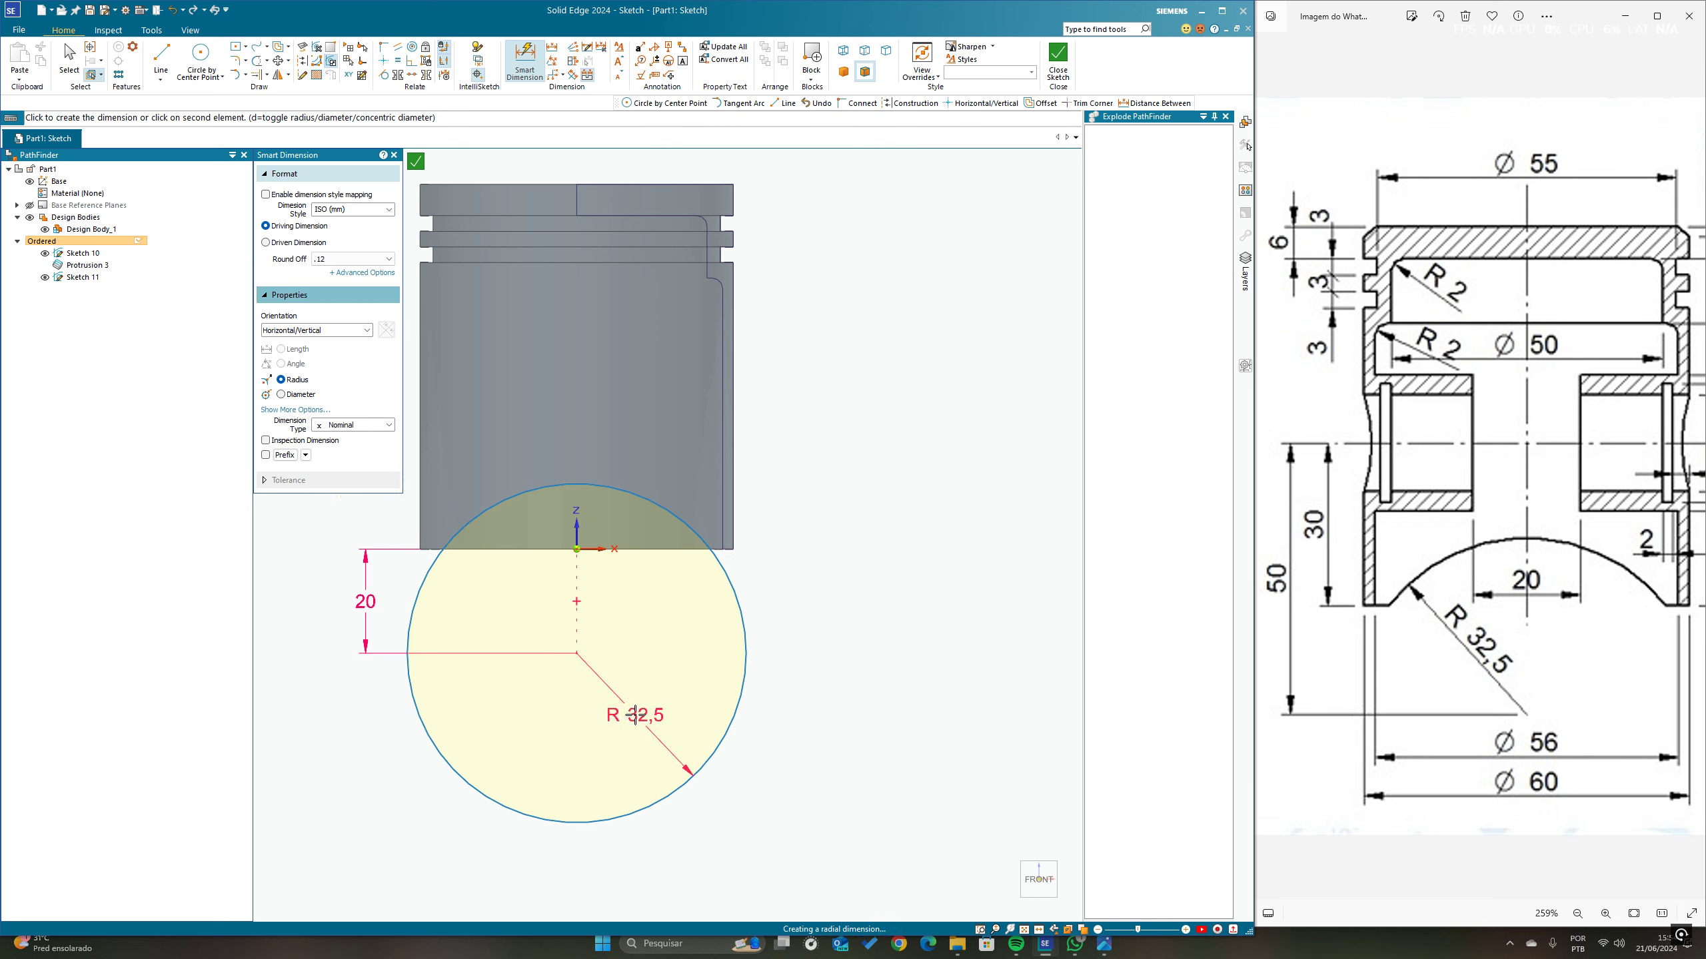
left_click(621, 699)
key("Escape")
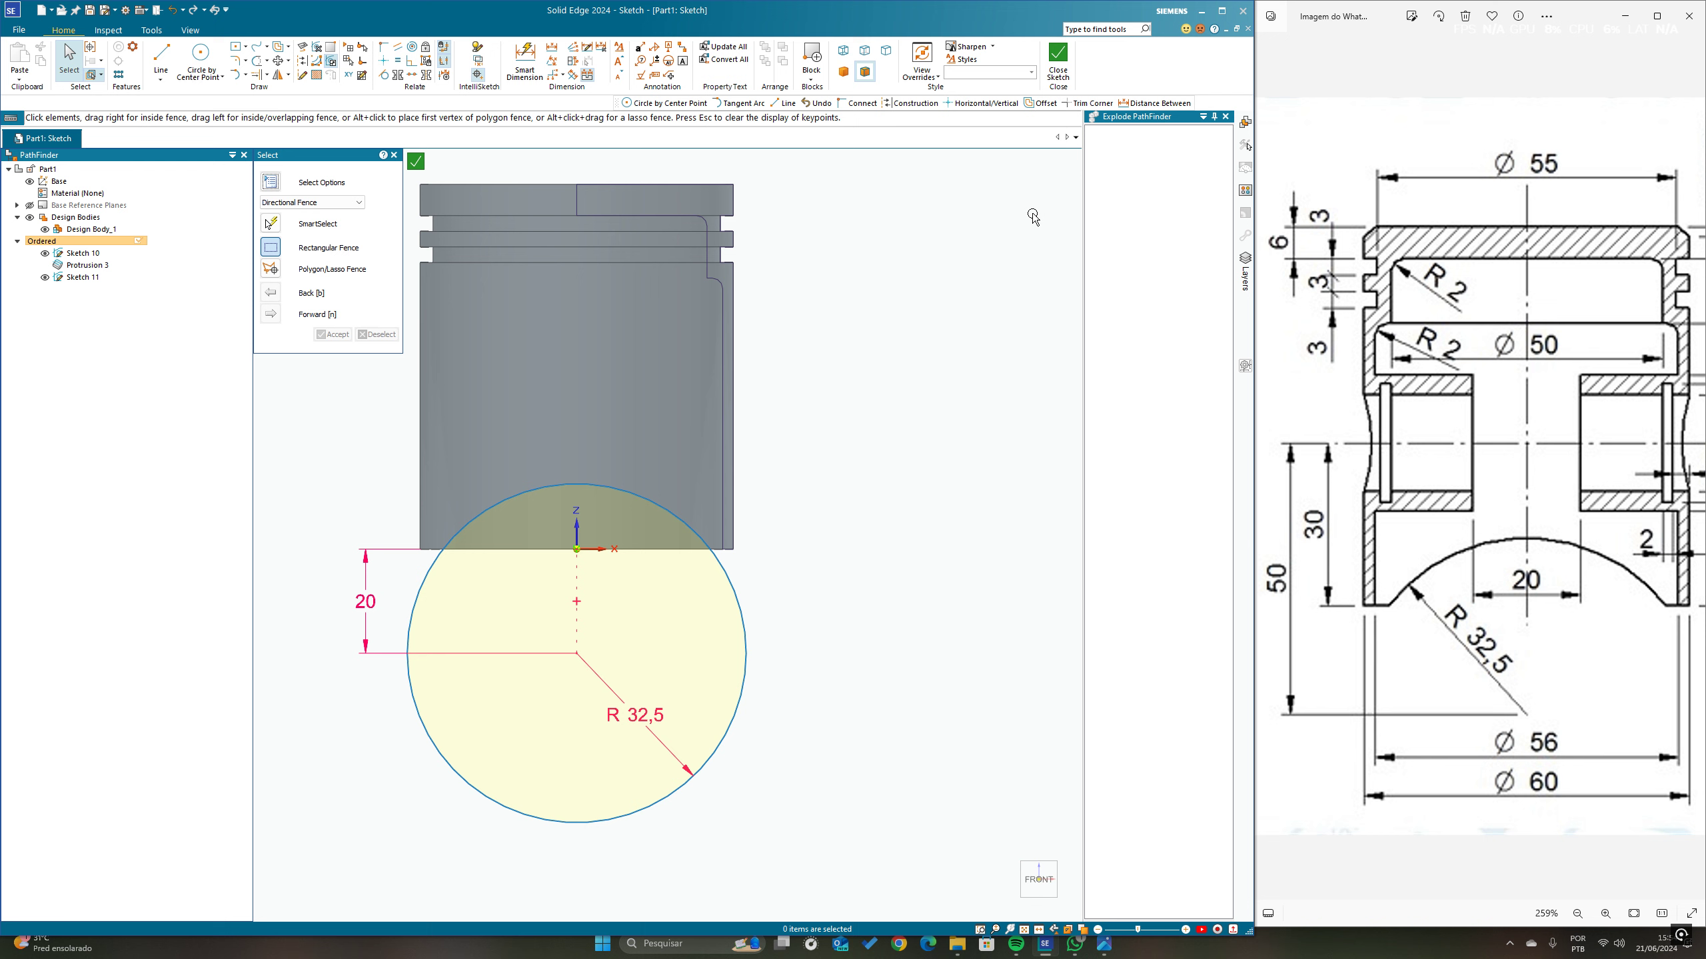
Step: Finish the R 32,5 circle sketch and exit the Sketch command
left_click(1065, 62)
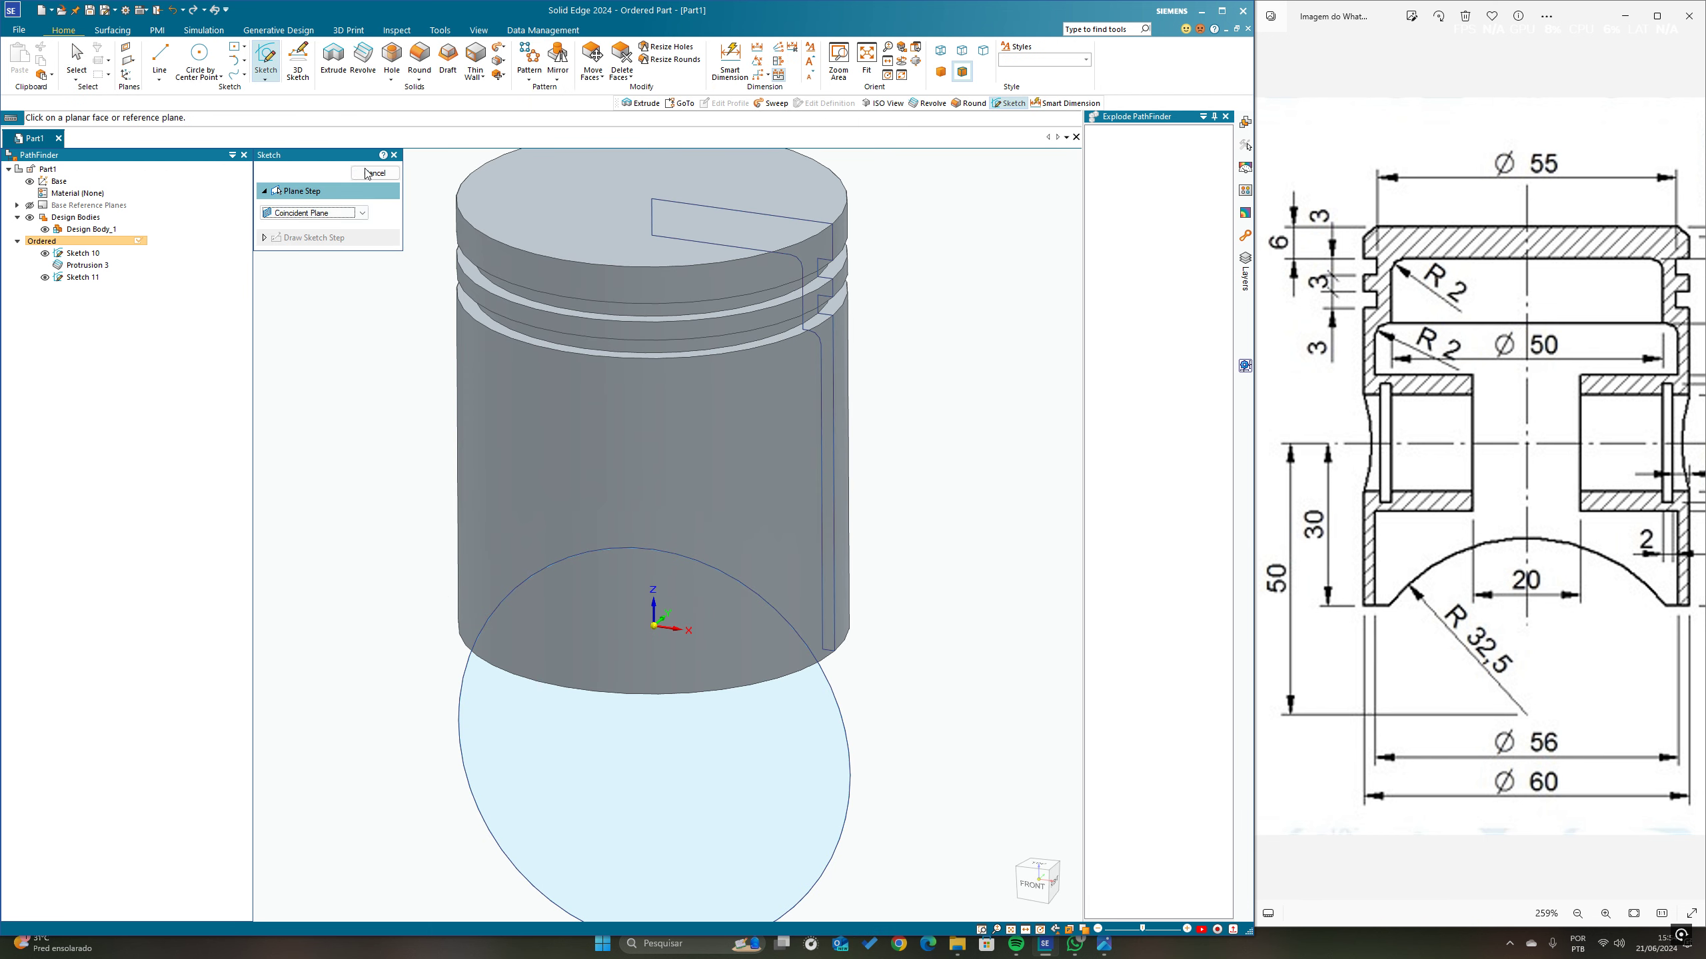
left_click(368, 174)
scroll(846, 541, "down", 1)
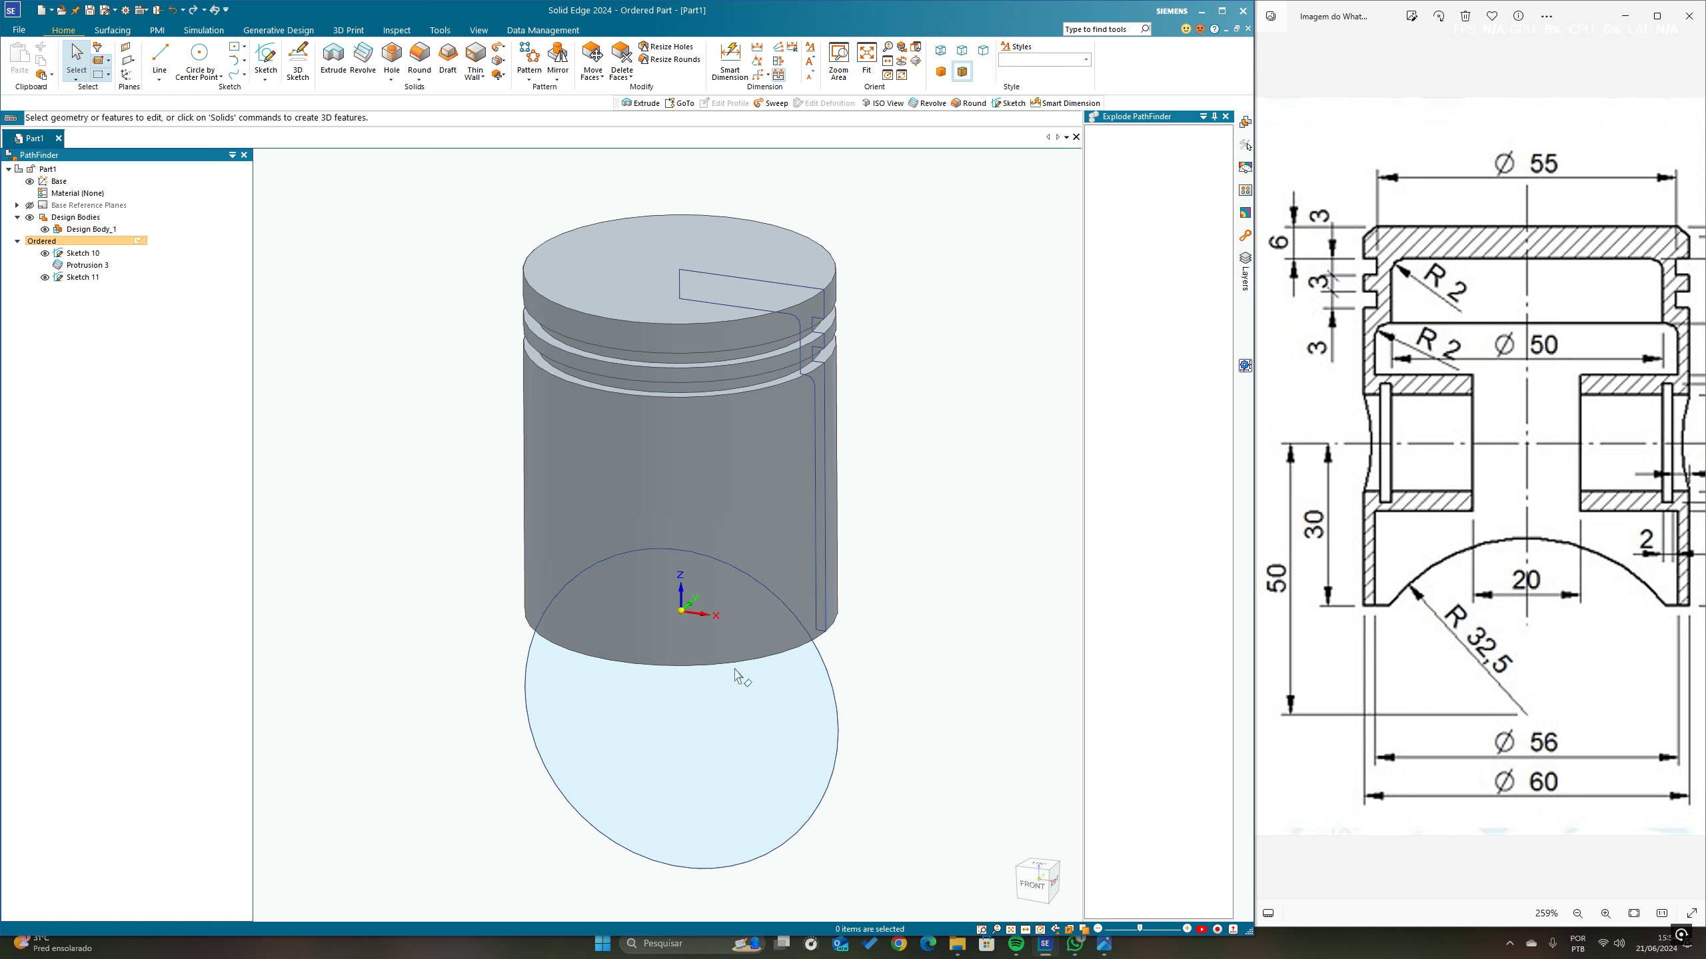
Step: Extrude the R 32,5 circle as a symmetric cut through both sides of the piston skirt to form the arched cut-out
left_click(334, 55)
left_click(270, 199)
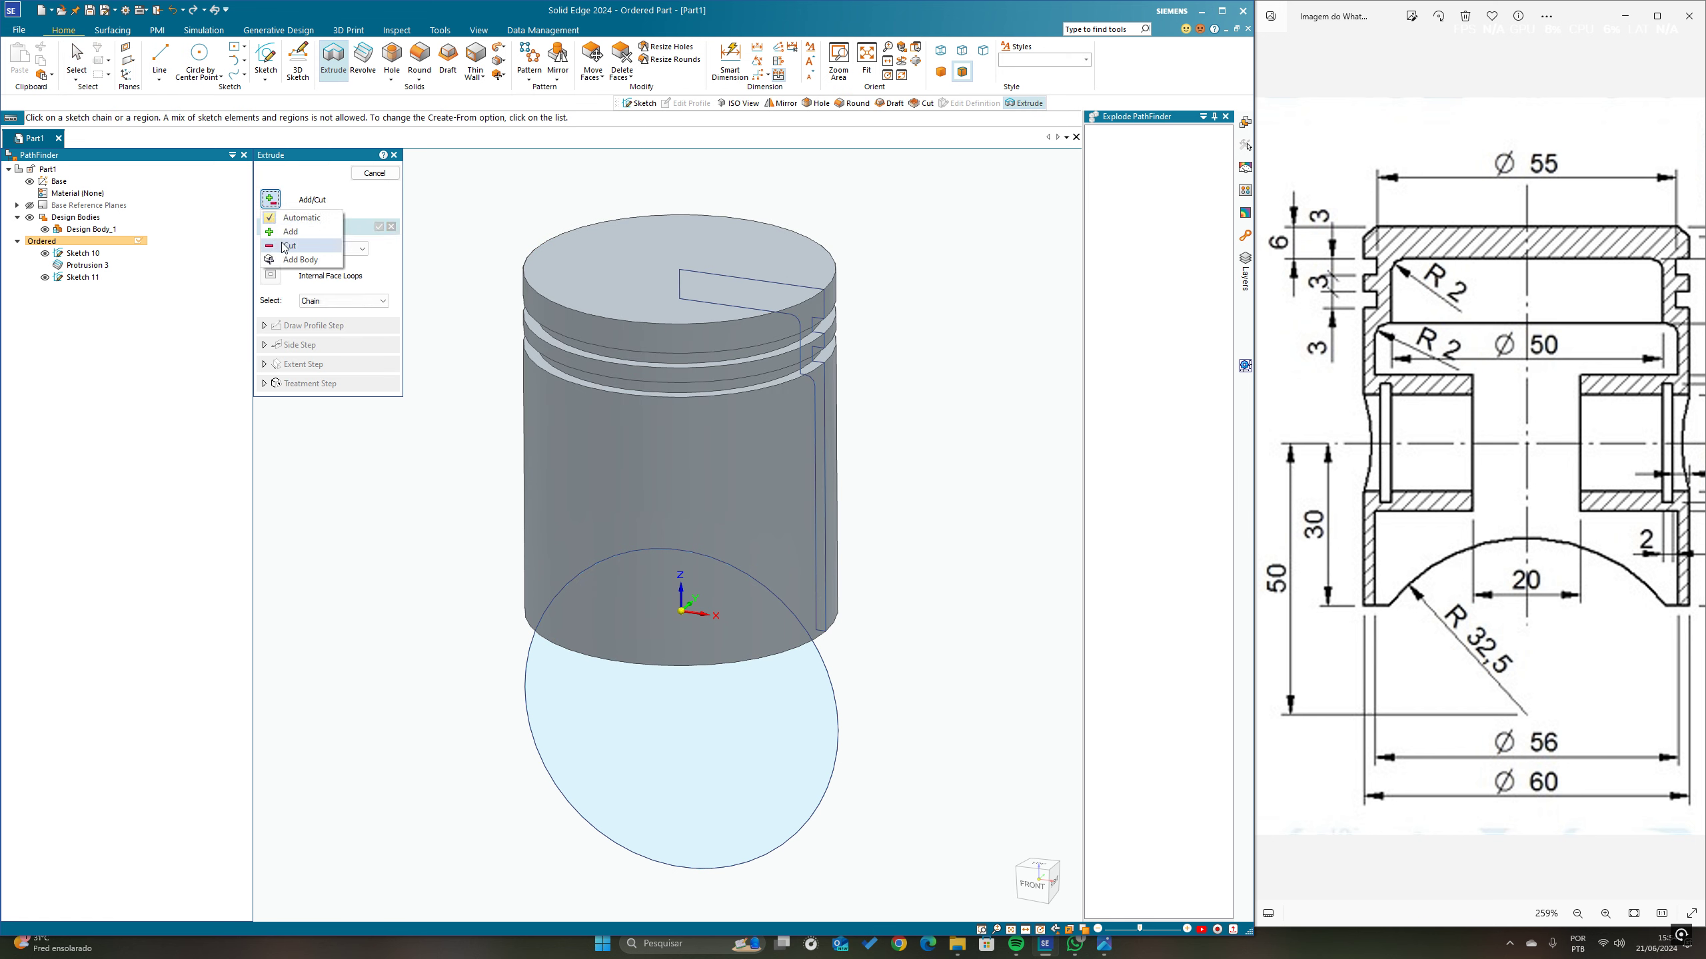
left_click(285, 245)
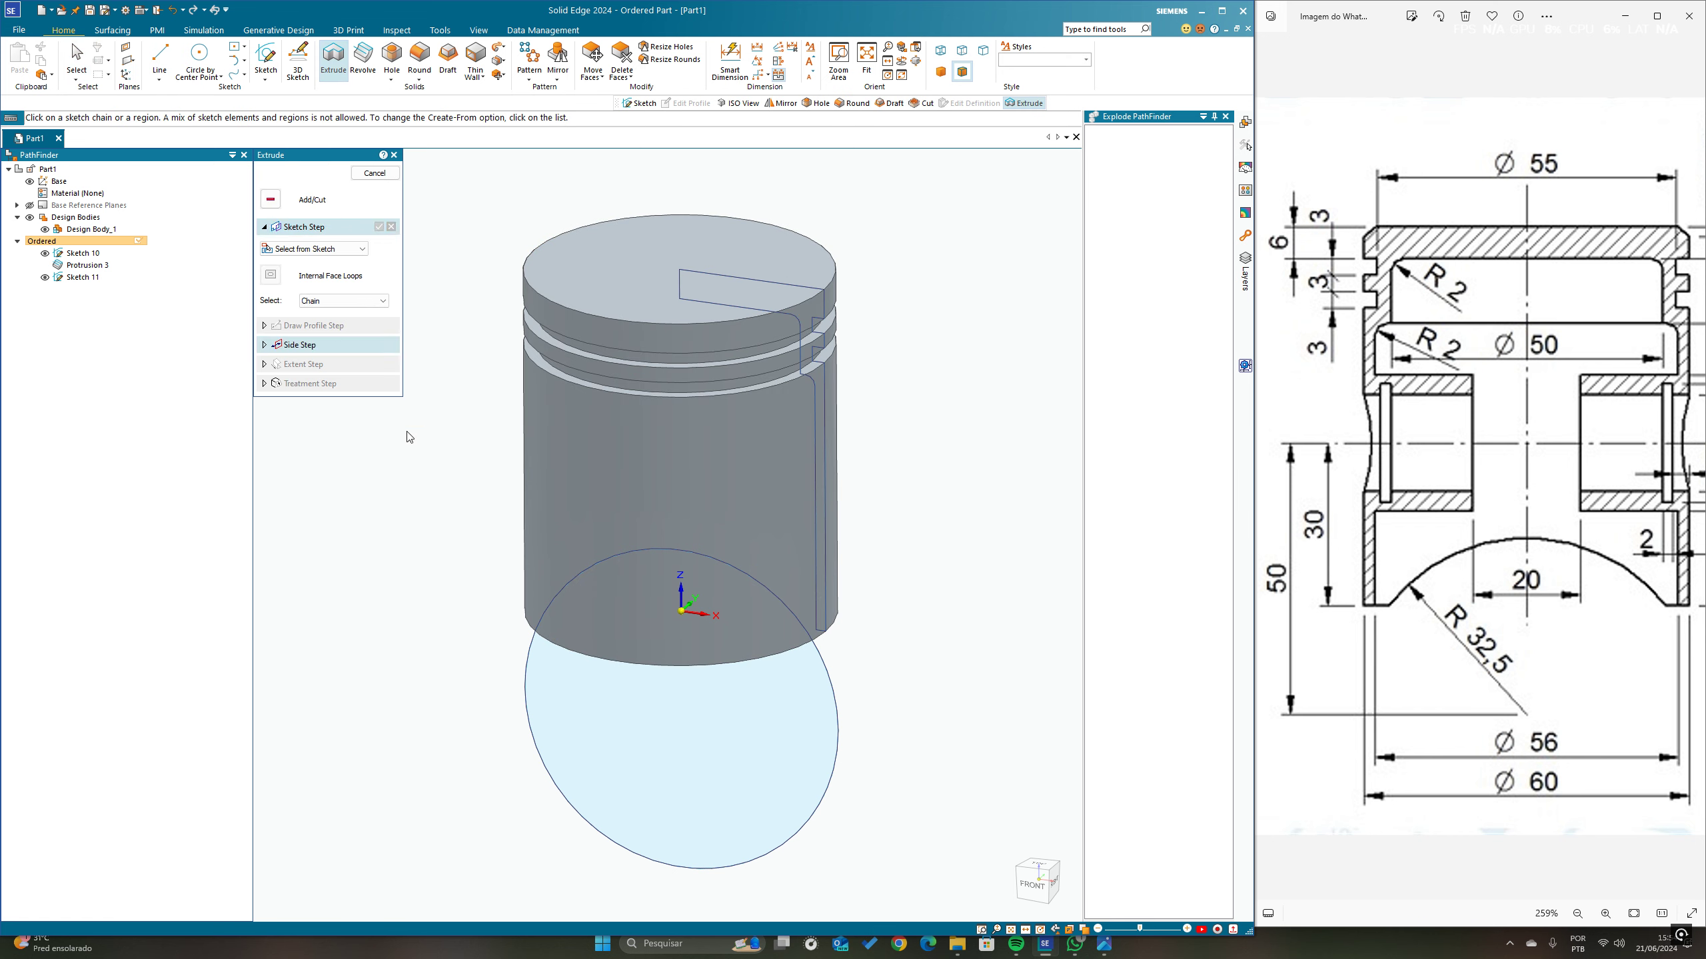
left_click(726, 710)
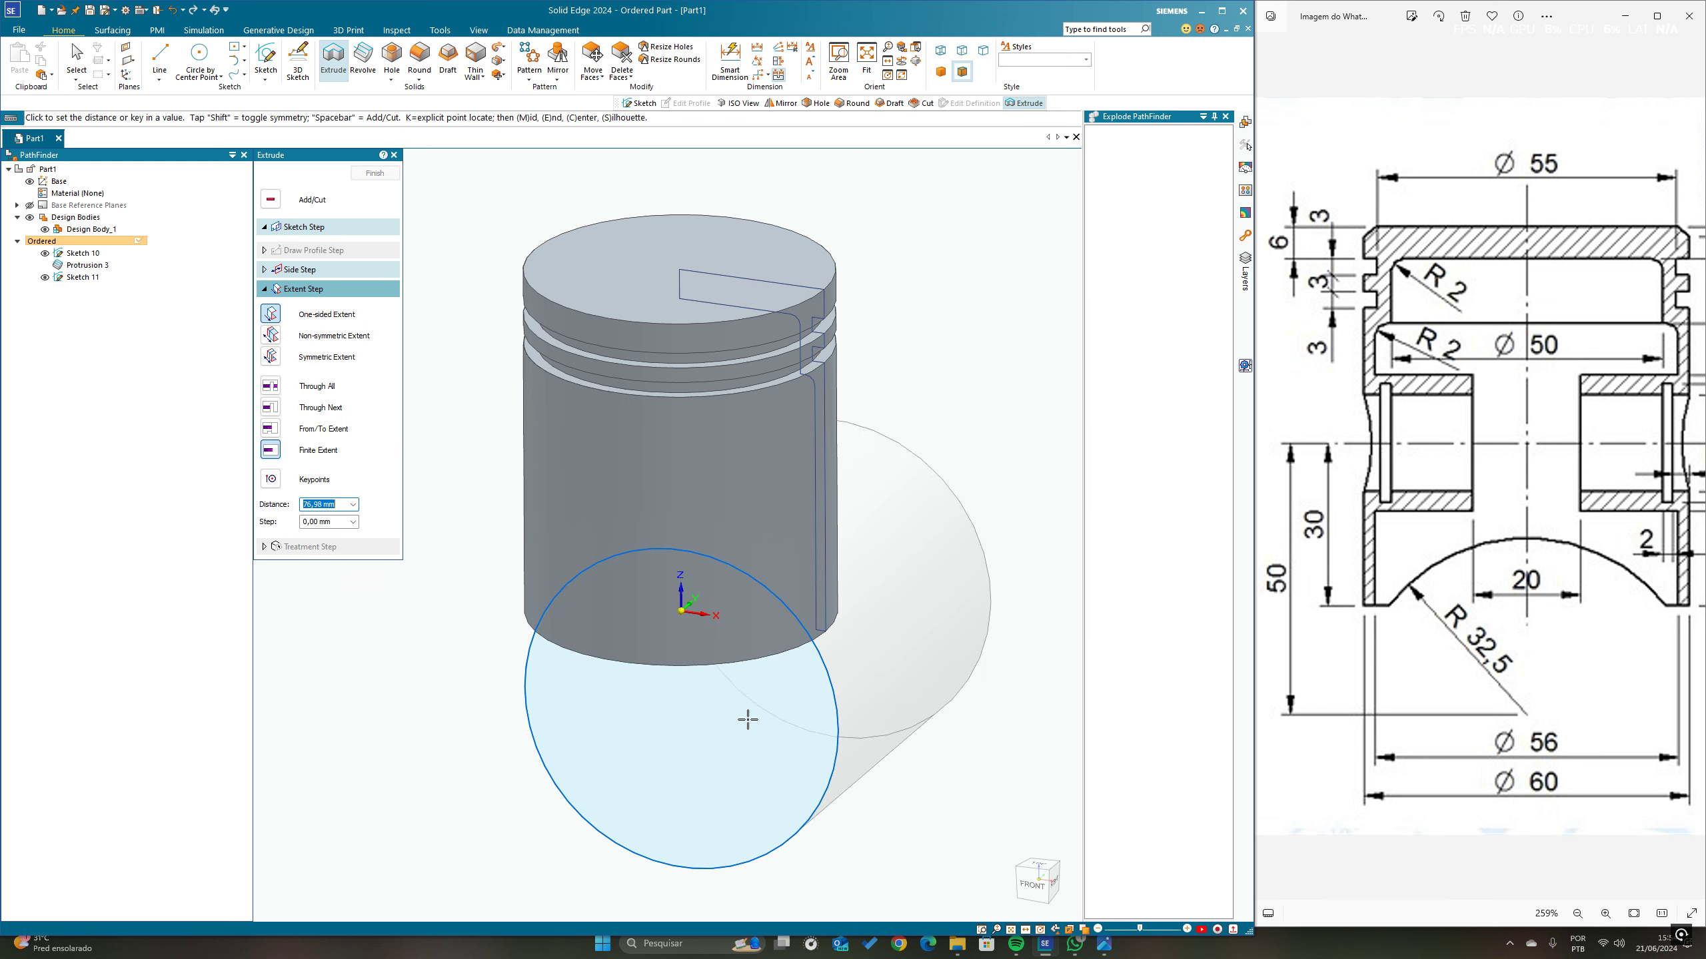
middle_click_drag(903, 590, 746, 658)
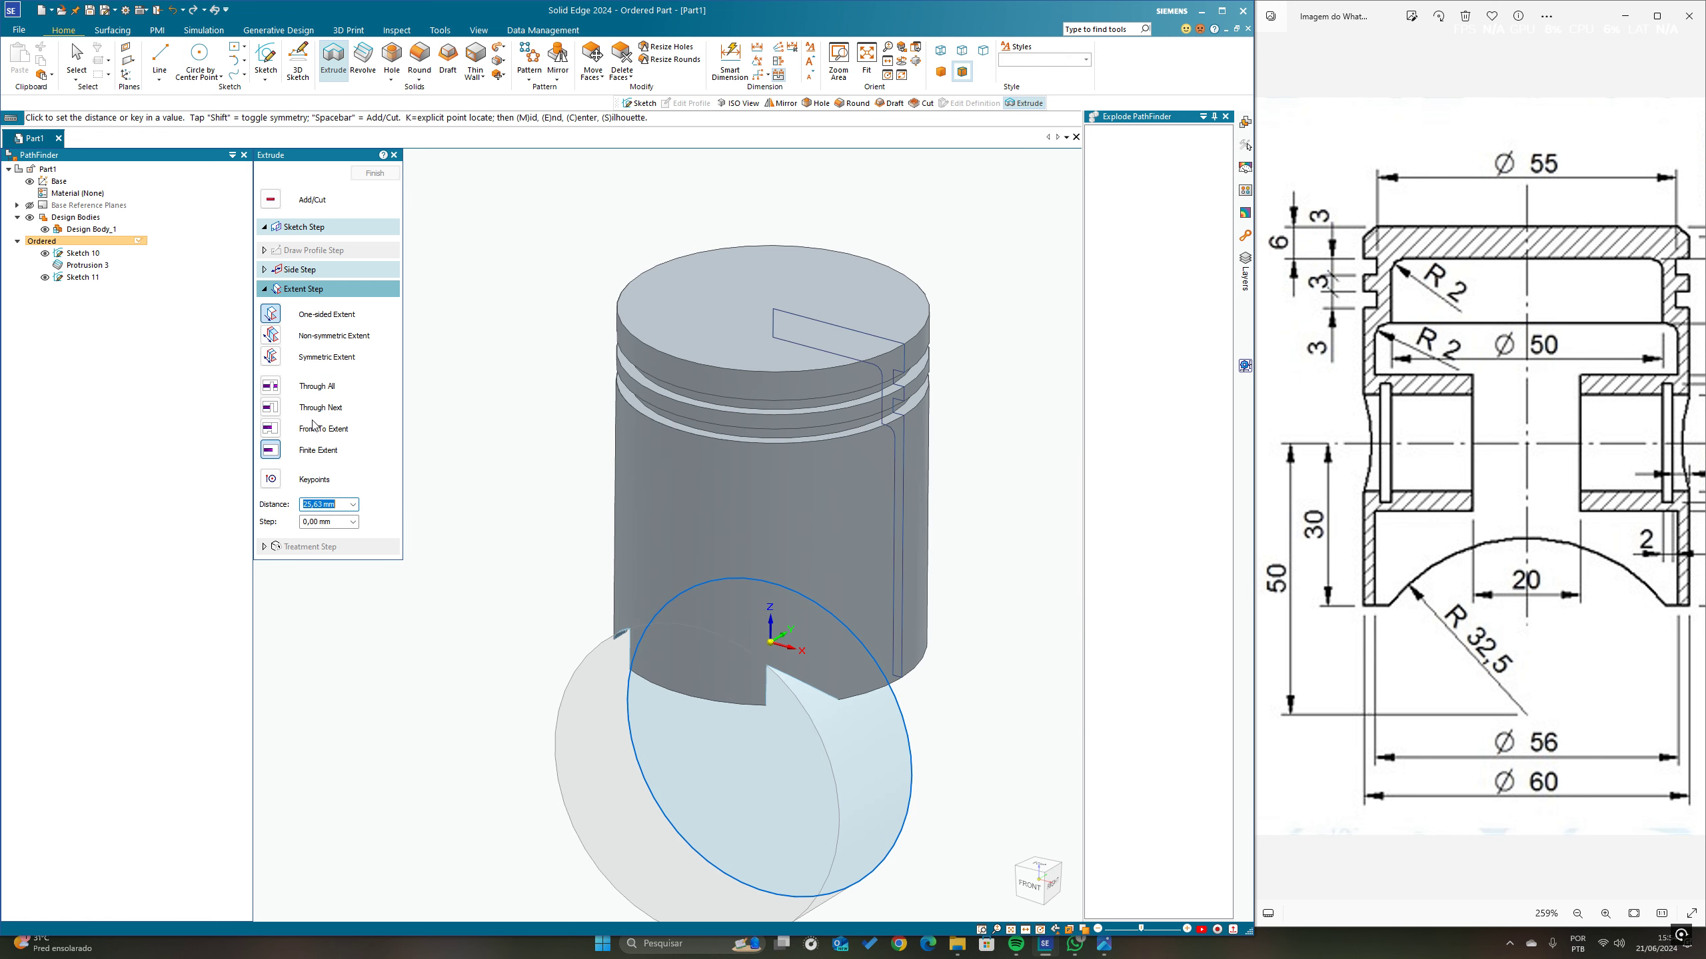
left_click(268, 361)
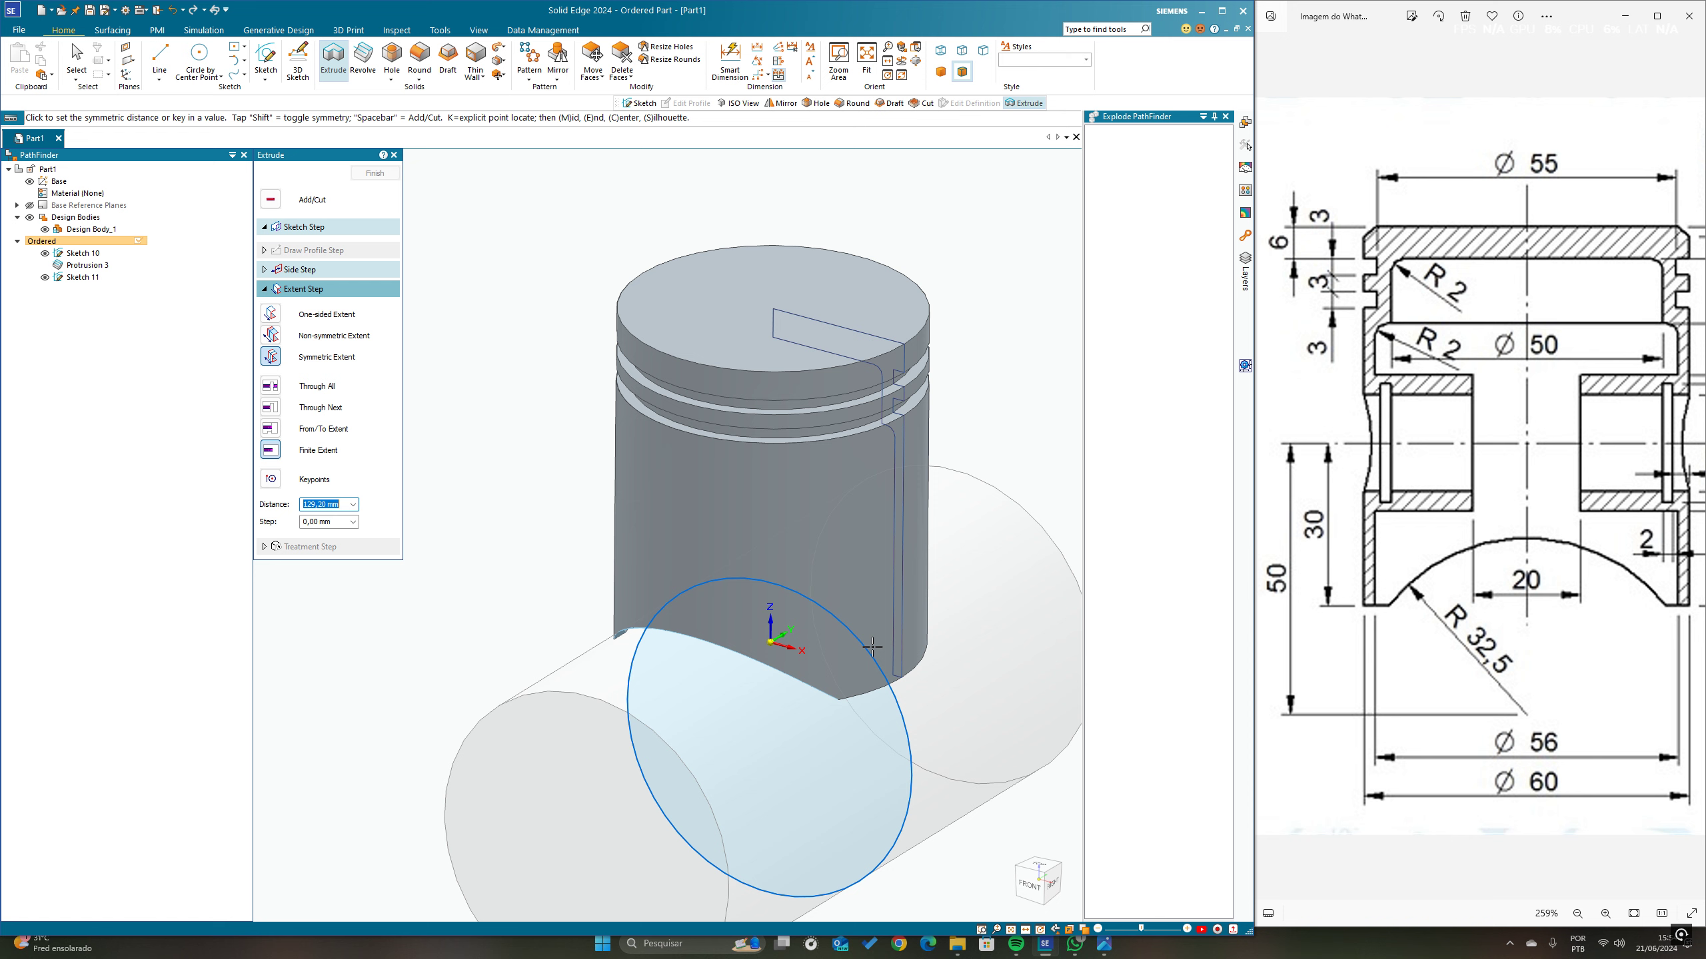
left_click(953, 611)
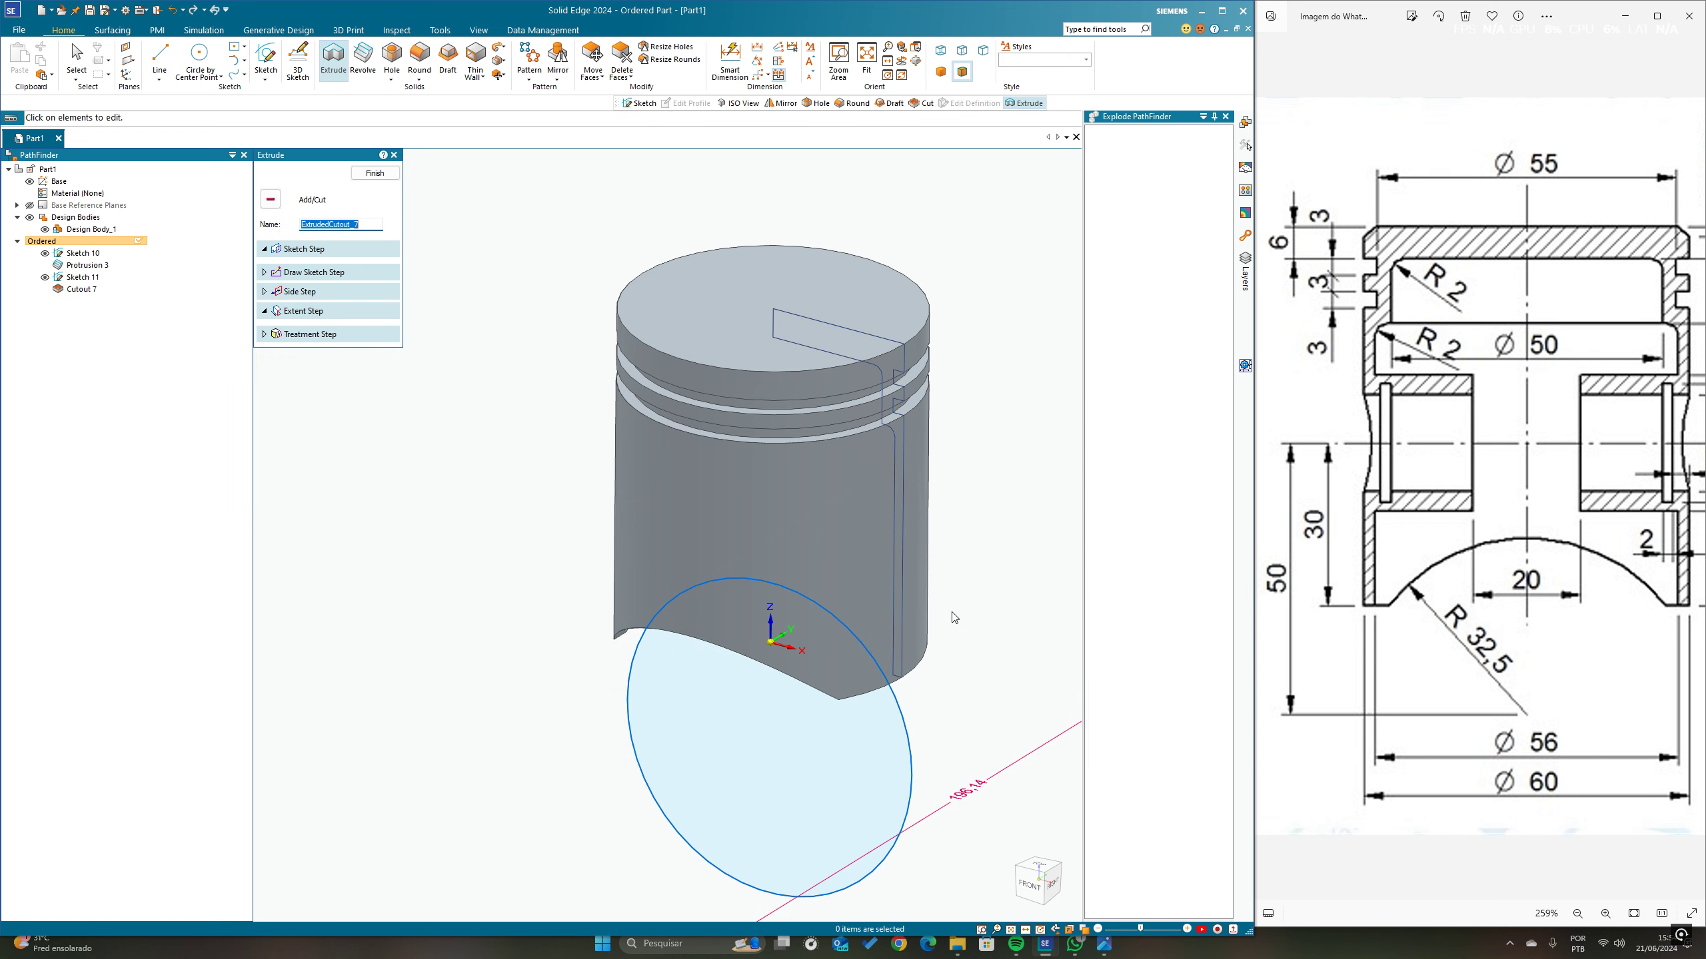
left_click(374, 173)
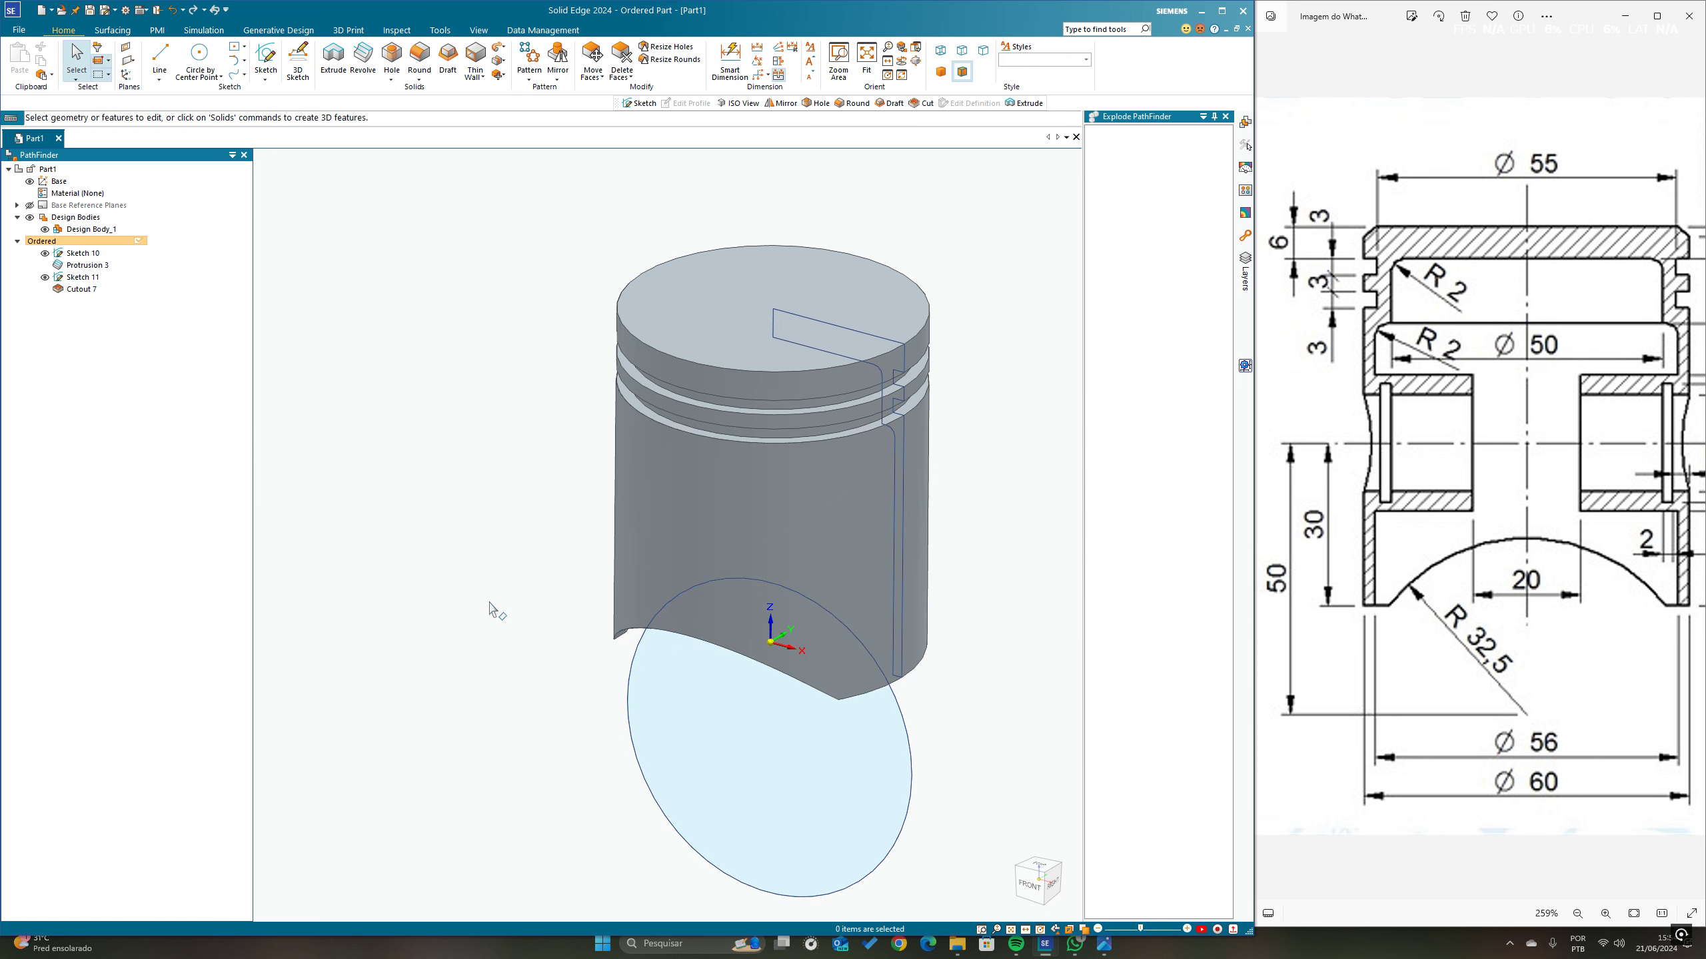
Step: Hide the half-section sketch and the arch circle sketch, Sketch 10 and Sketch 11
middle_click_drag(492, 608, 475, 539)
left_click(46, 253)
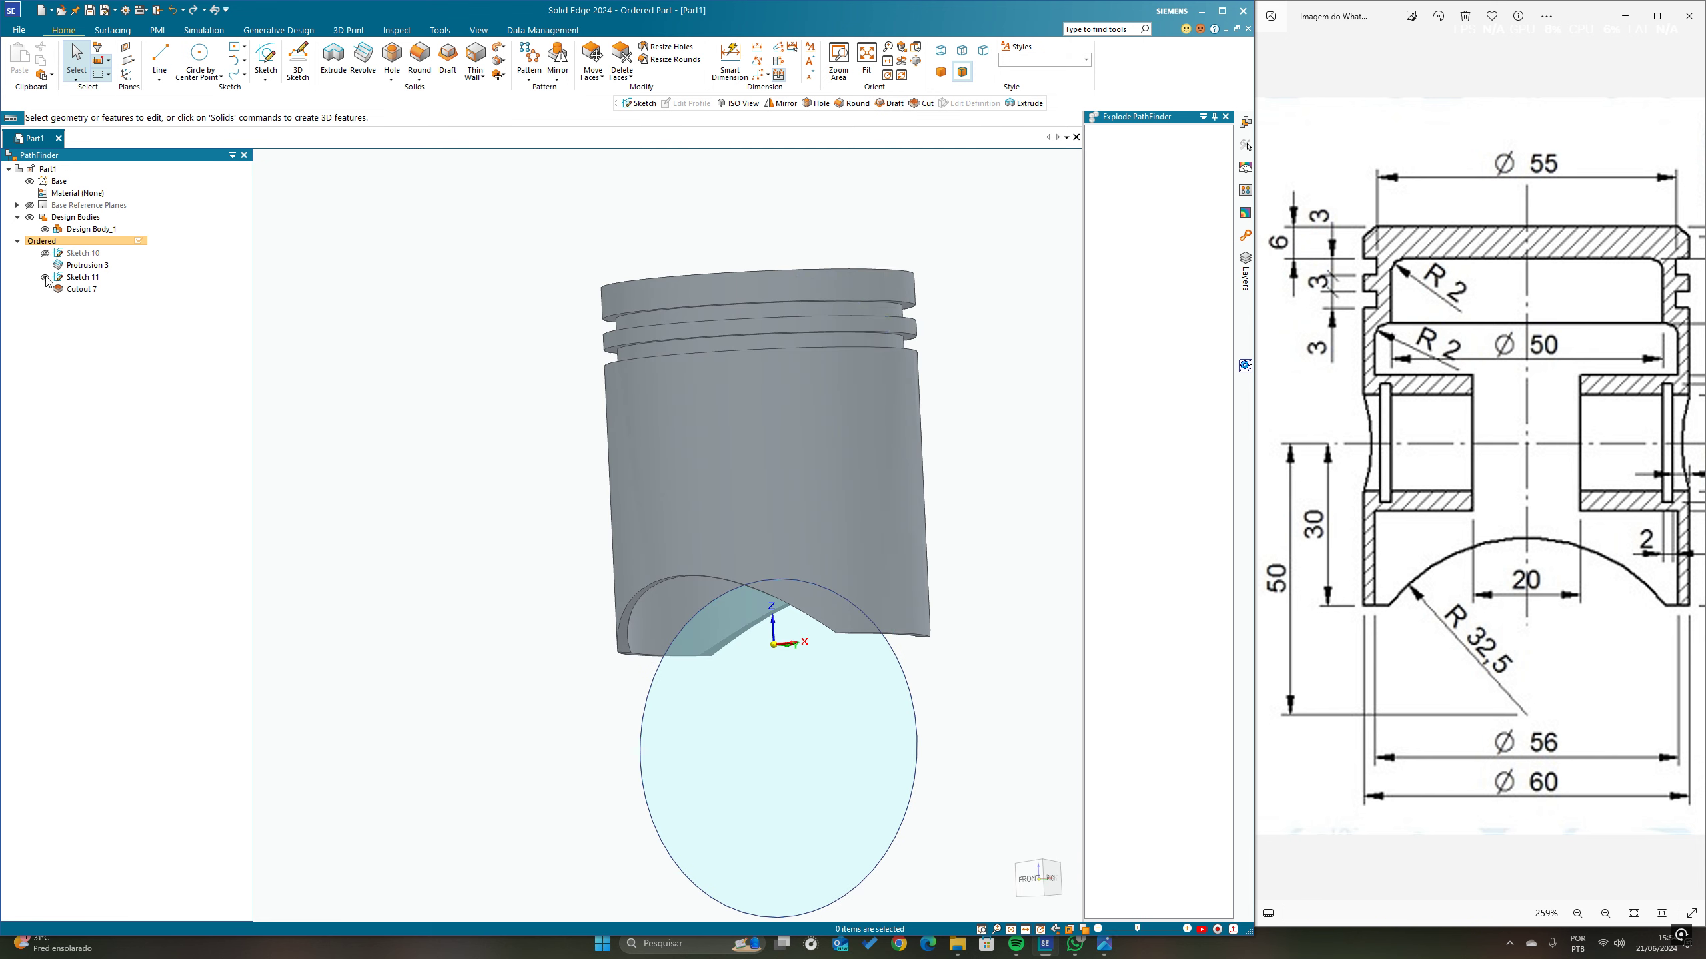
left_click(45, 276)
middle_click_drag(572, 491, 568, 527)
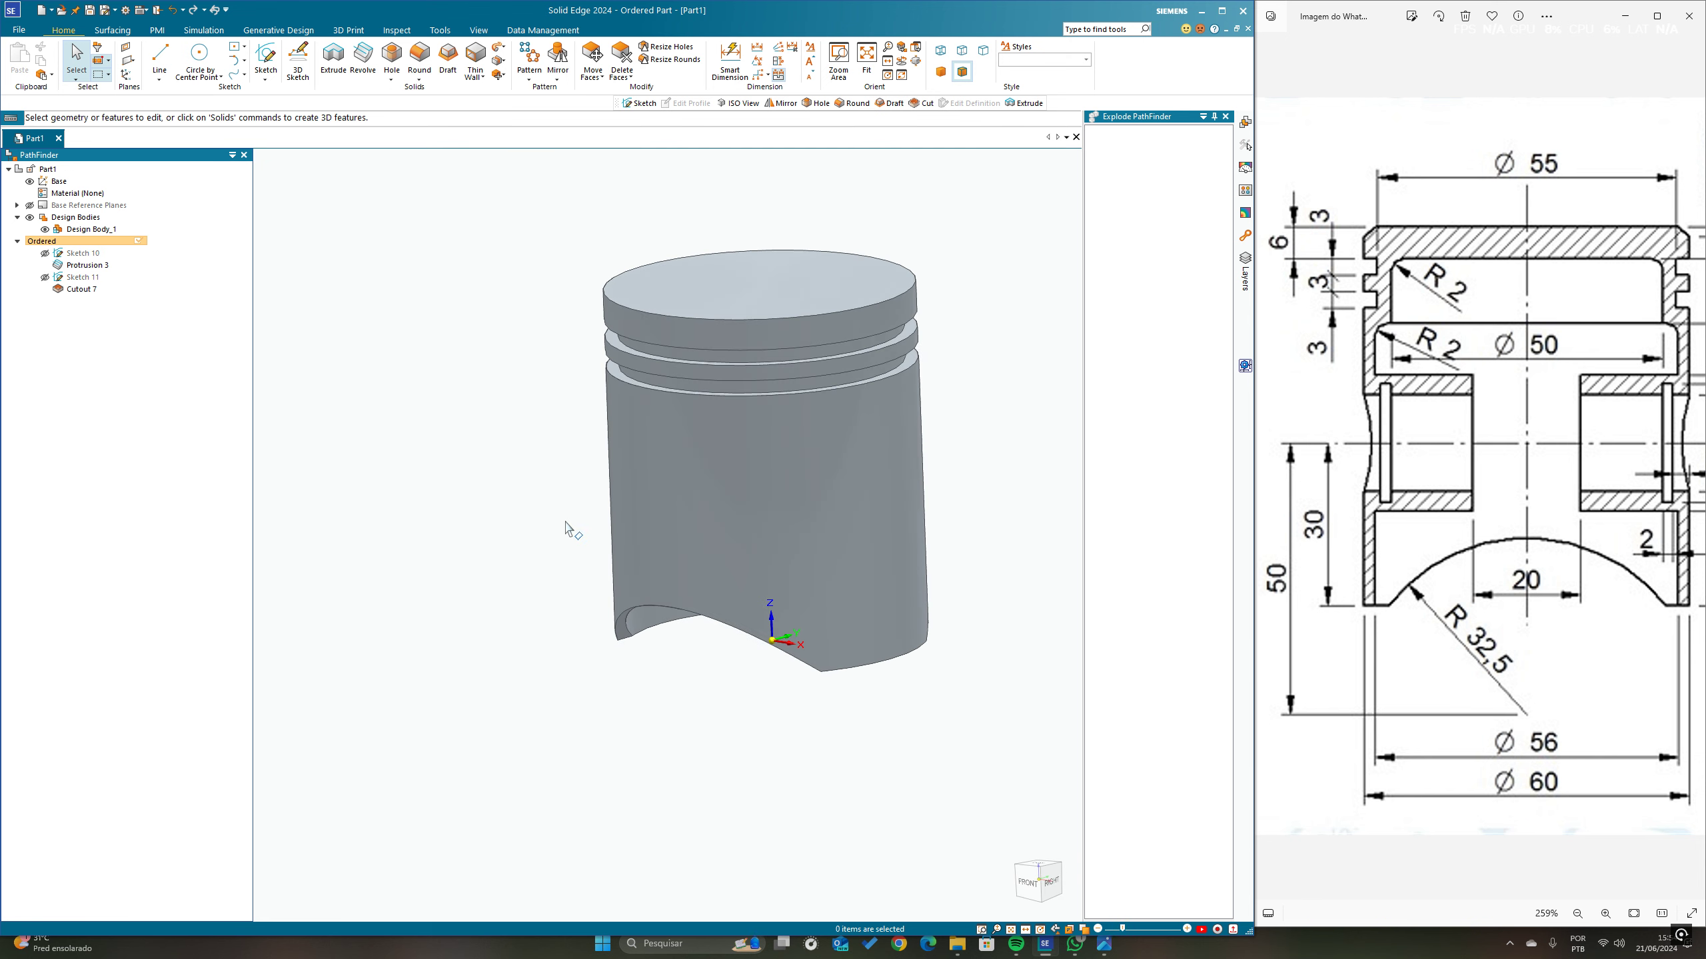
Step: Examine the reference image's rendered piston and section view for the pin bosses, comparing them with the model
left_click_drag(1606, 556, 506, 641)
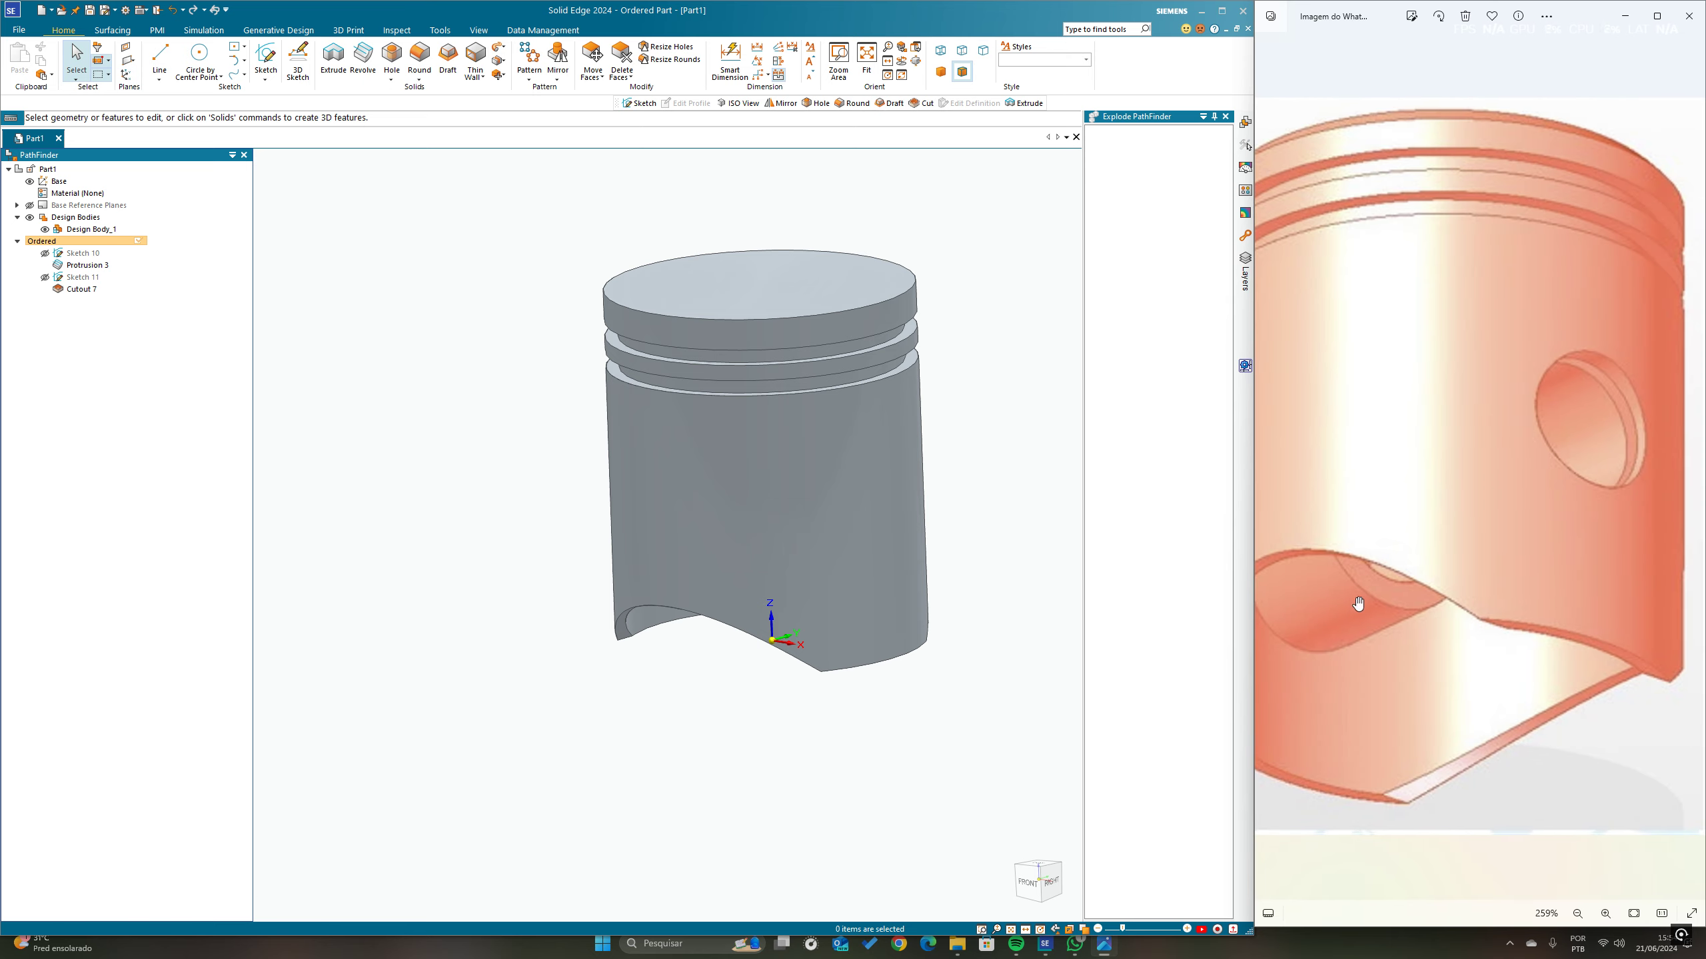
left_click_drag(1357, 605, 1453, 597)
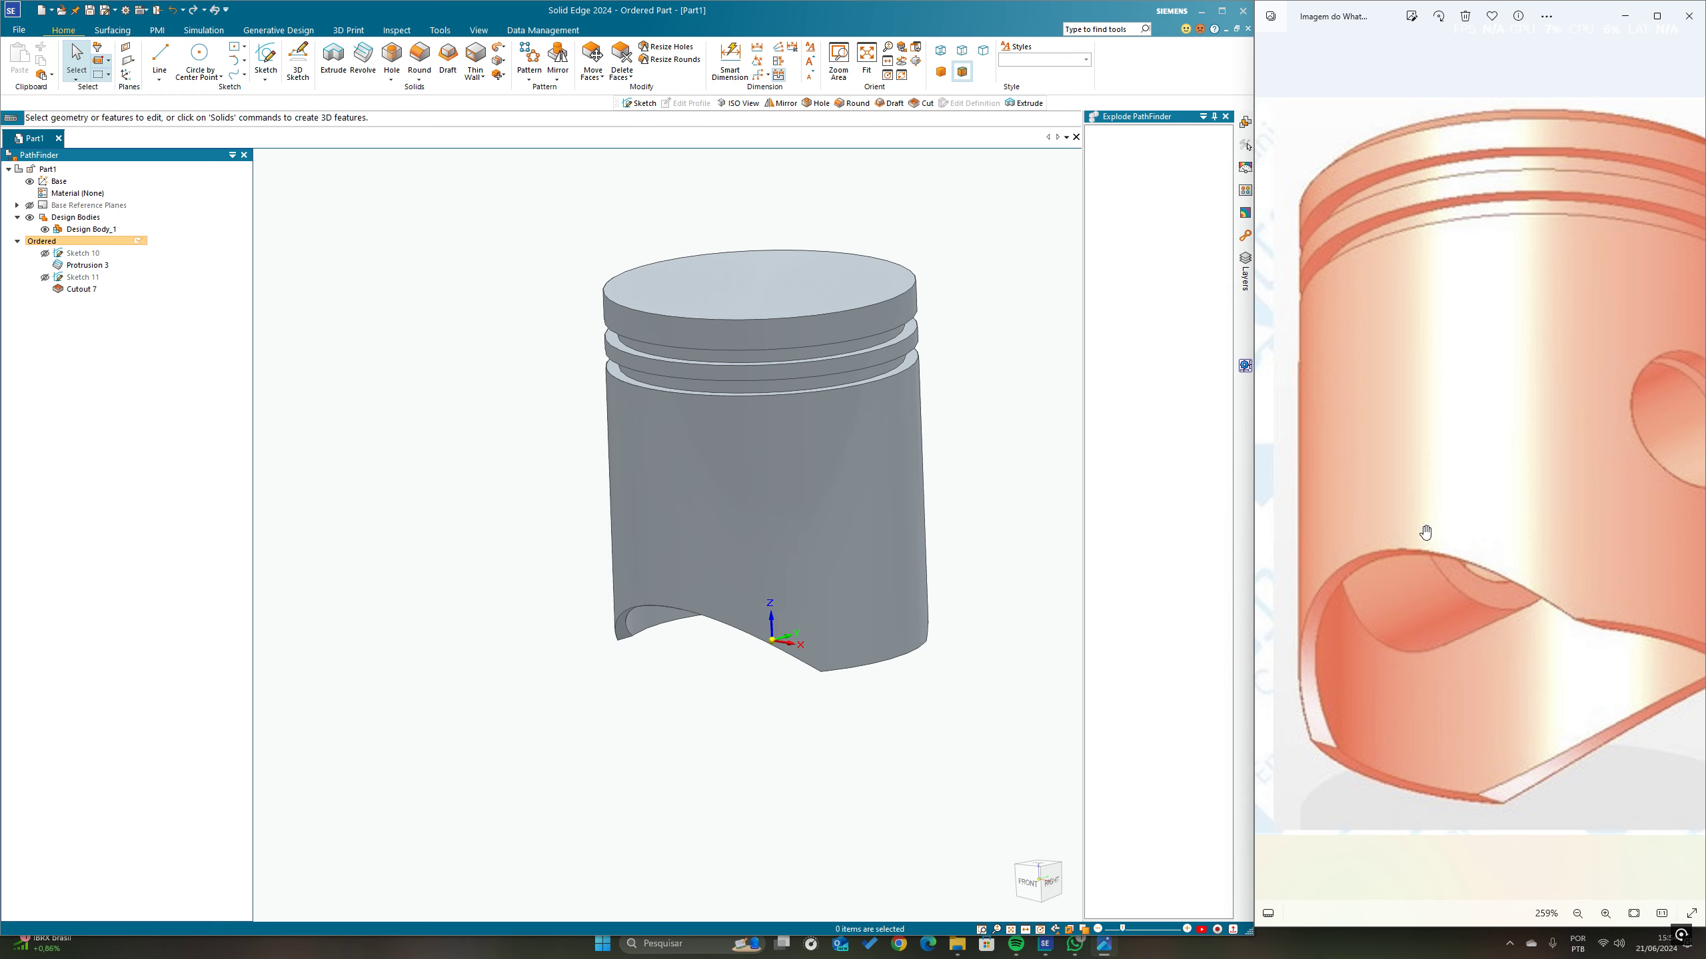
left_click_drag(1401, 588, 1685, 551)
mouse_move(1342, 527)
left_mouse_down()
mouse_move(1625, 514)
mouse_move(1468, 507)
mouse_move(1583, 477)
left_mouse_up()
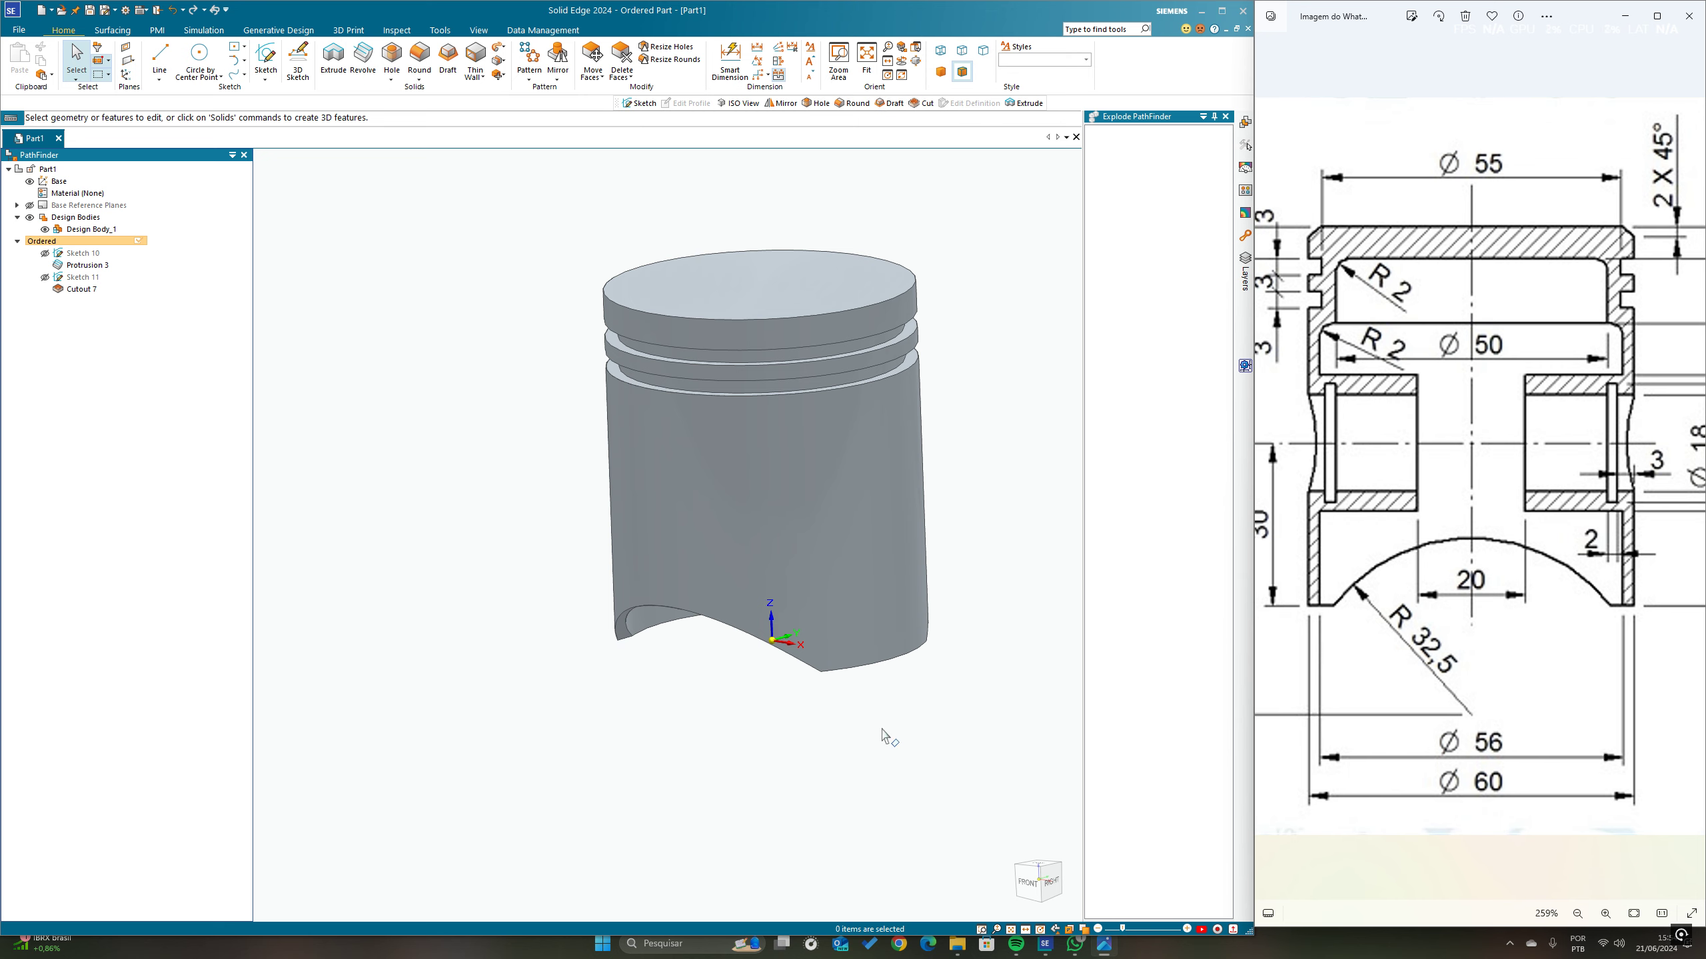
middle_click_drag(732, 714, 875, 676)
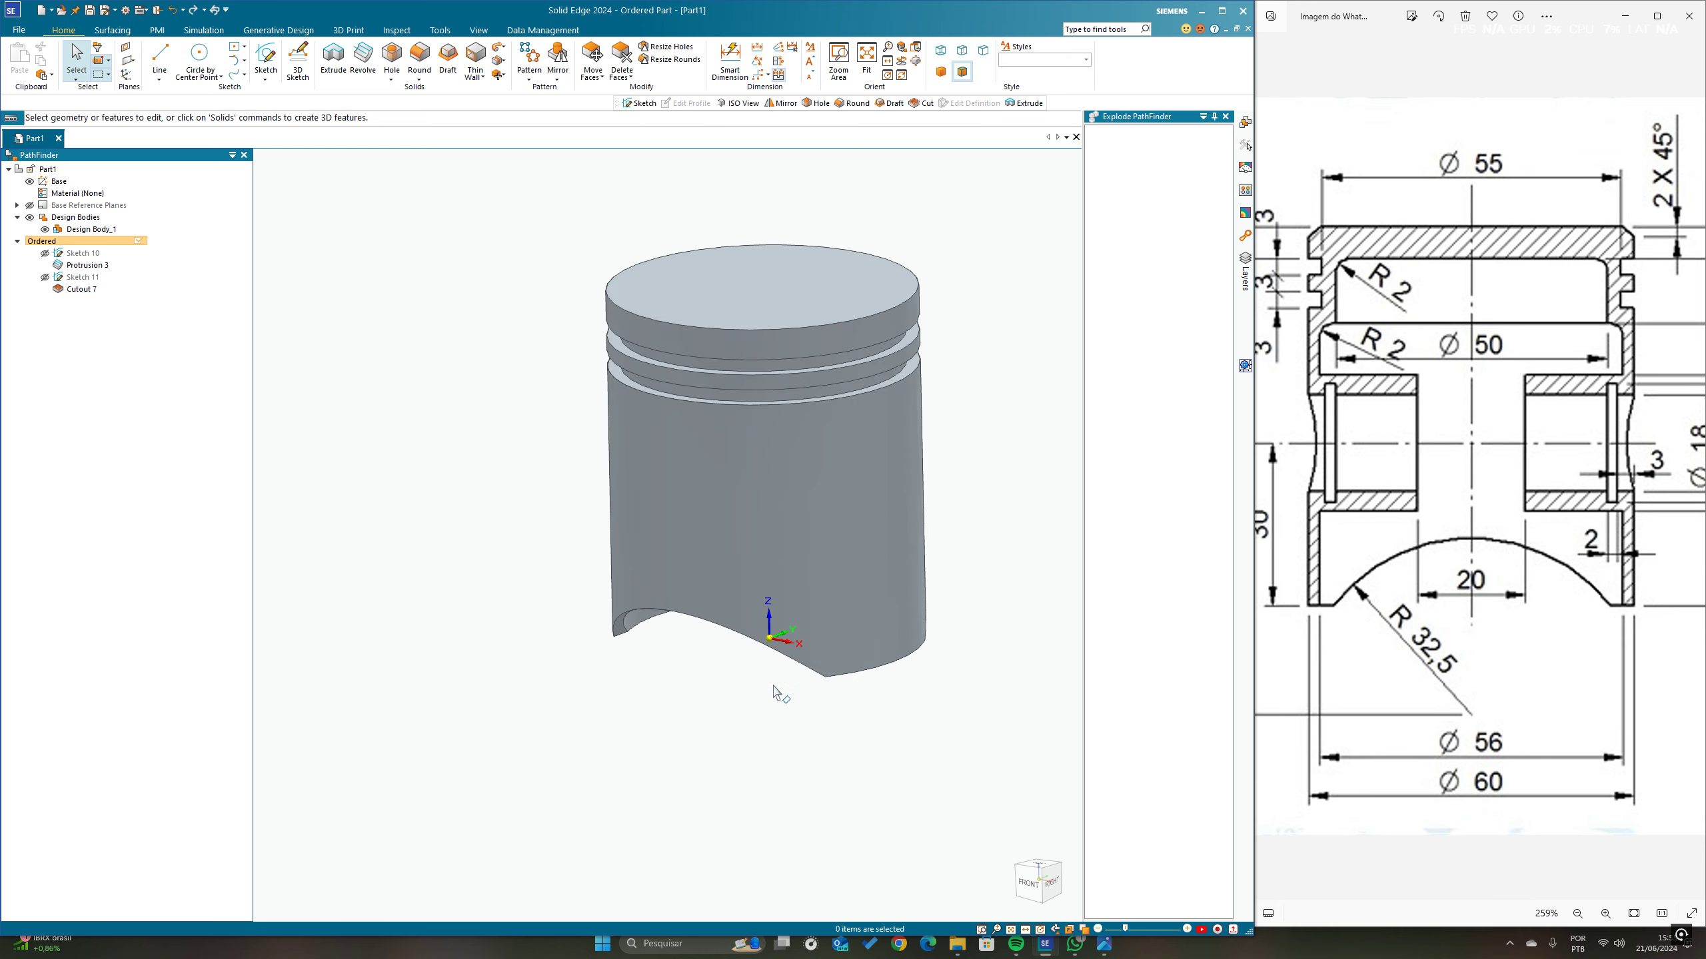
middle_click_drag(776, 690, 792, 685)
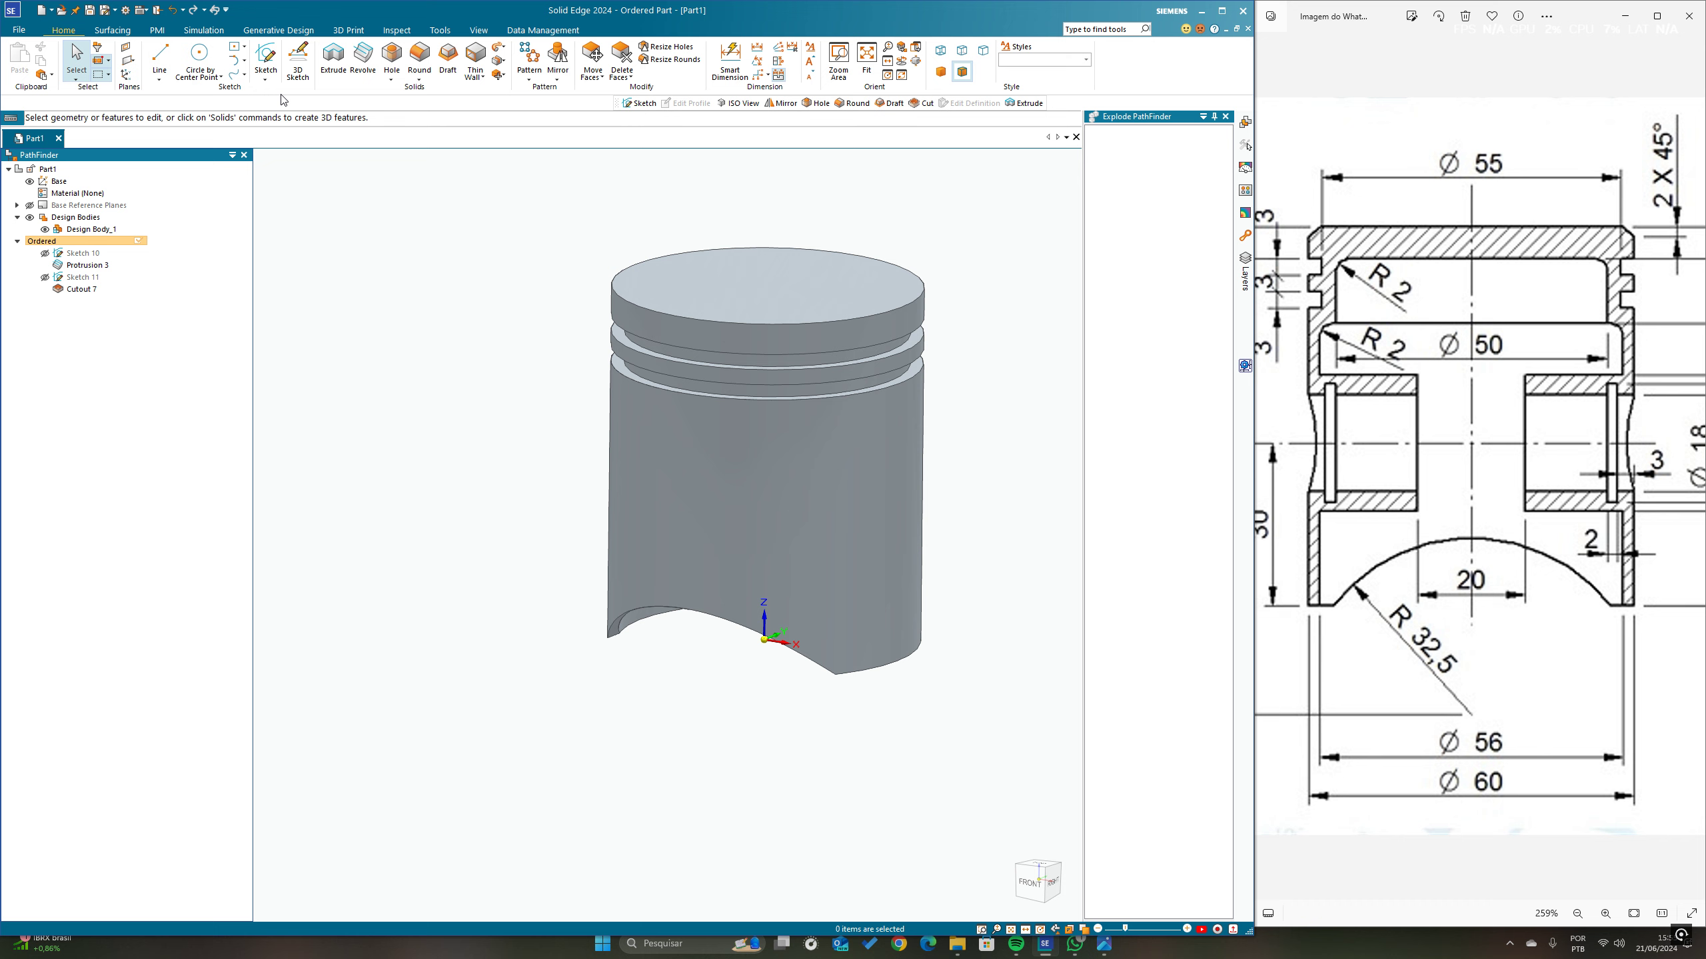
Step: Start a sketch on the YZ plane and draw a 25 mm diameter circle centred on the vertical axis above the origin
left_click(266, 59)
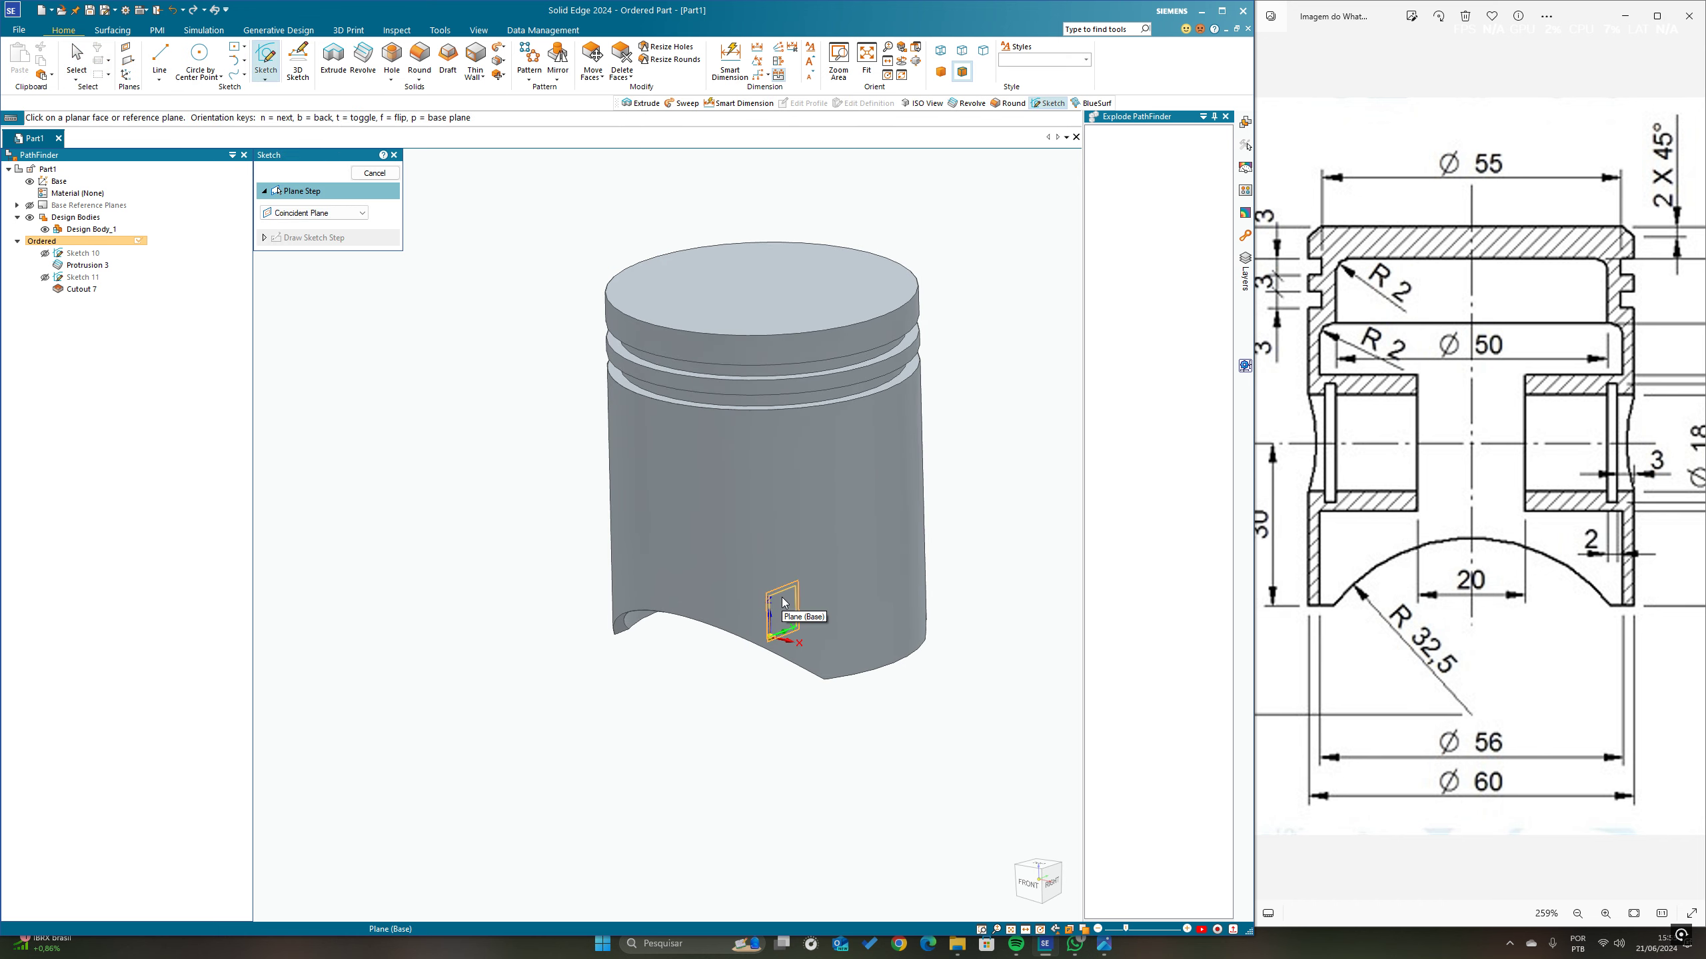
left_click(780, 608)
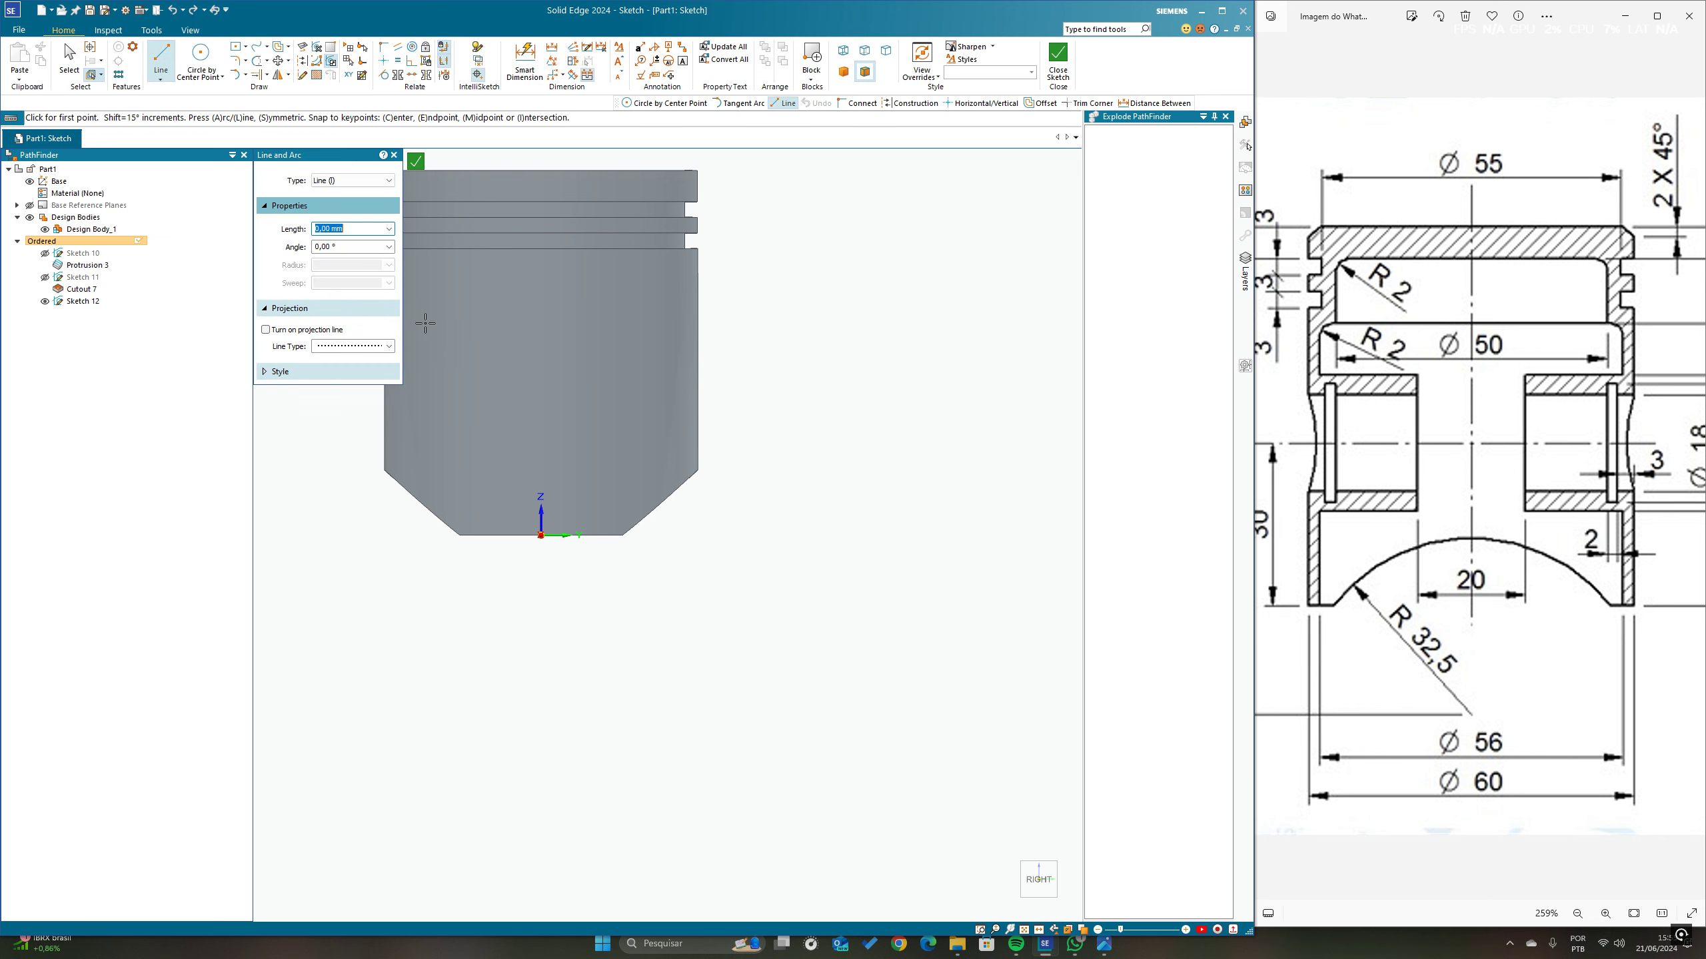
left_click_drag(1558, 387, 1397, 421)
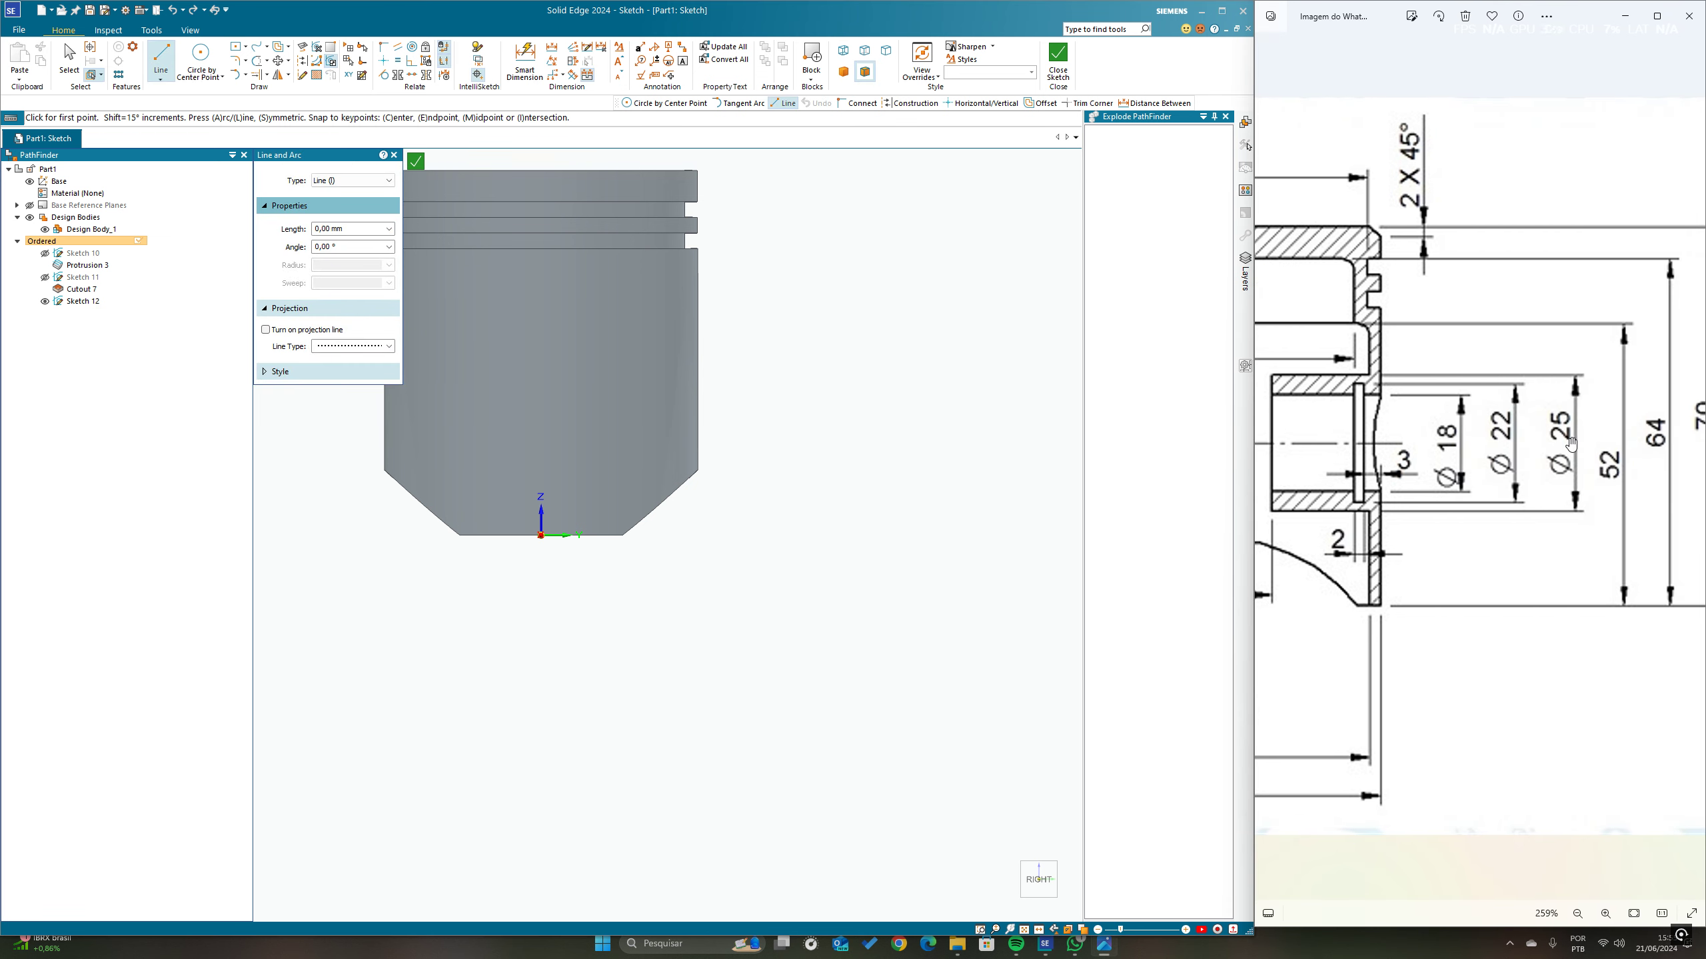
left_click_drag(1376, 457, 1471, 461)
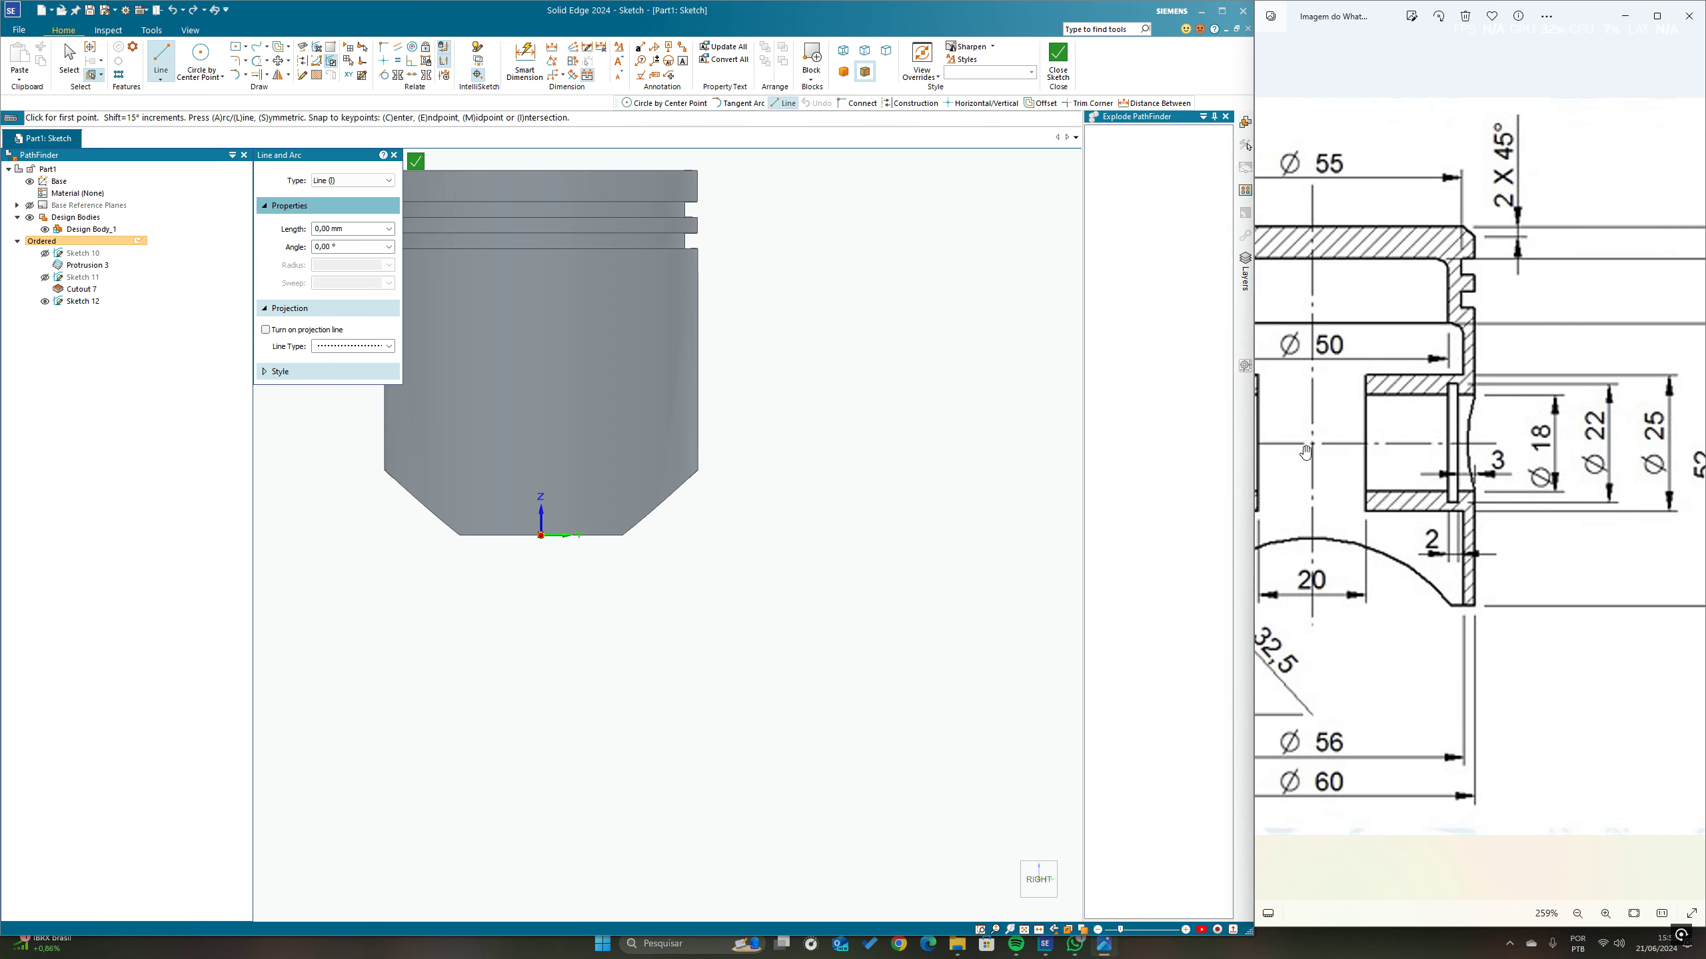
left_click(200, 60)
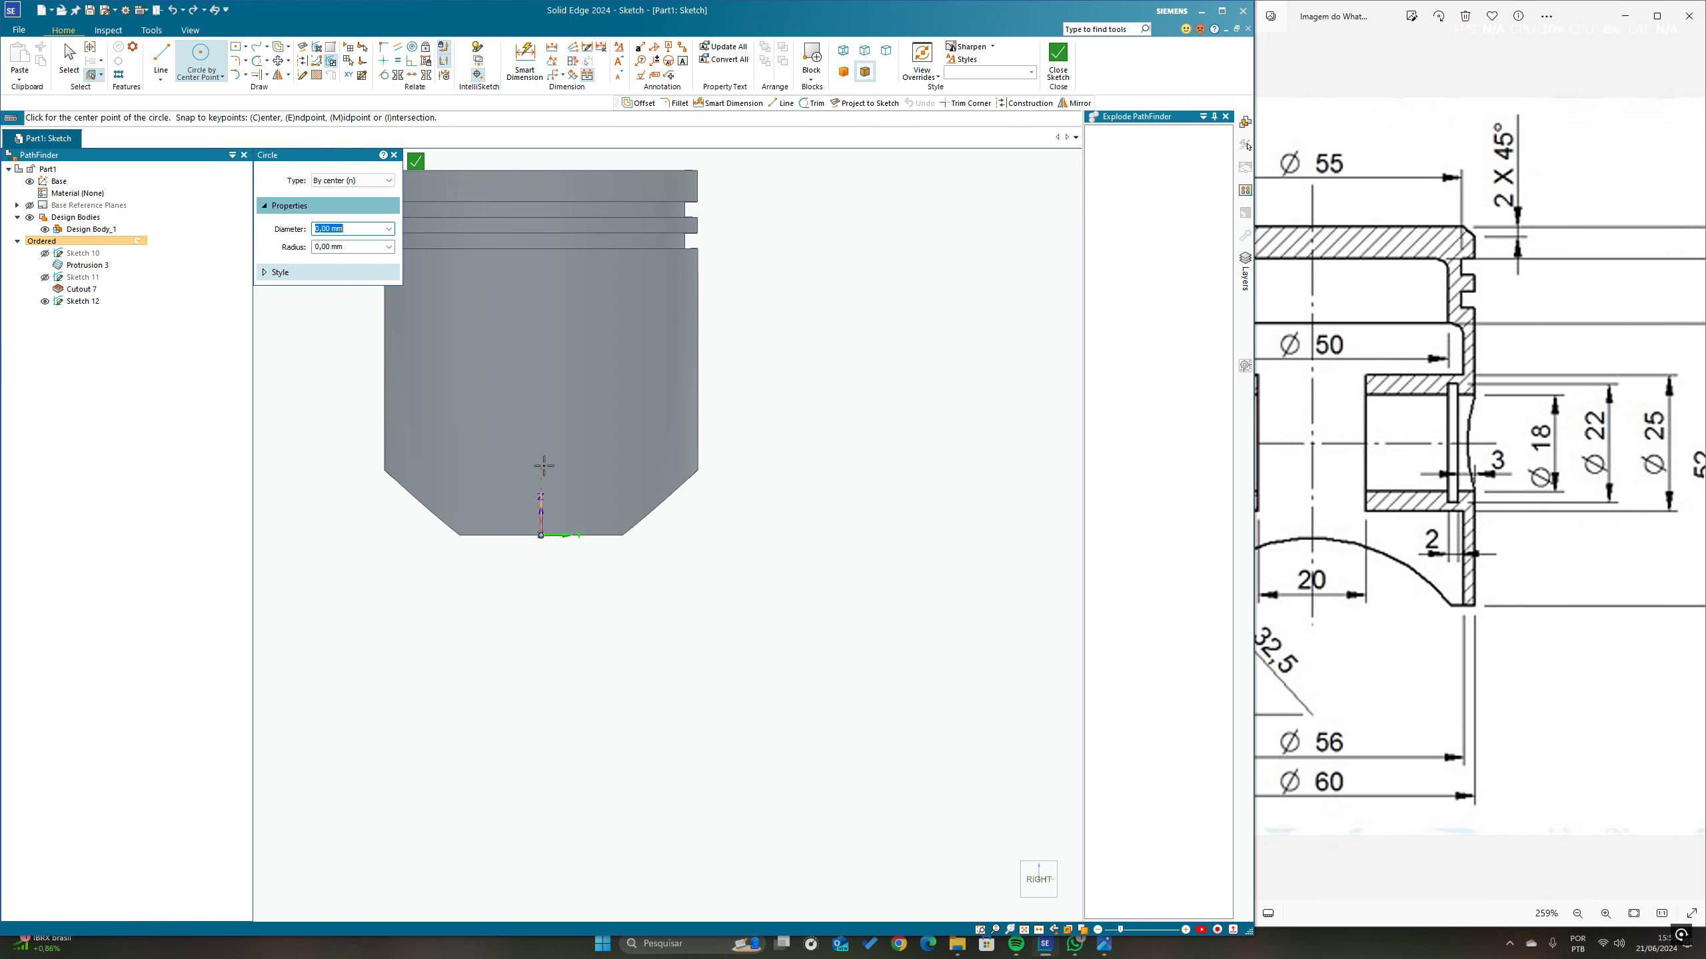
left_click(539, 386)
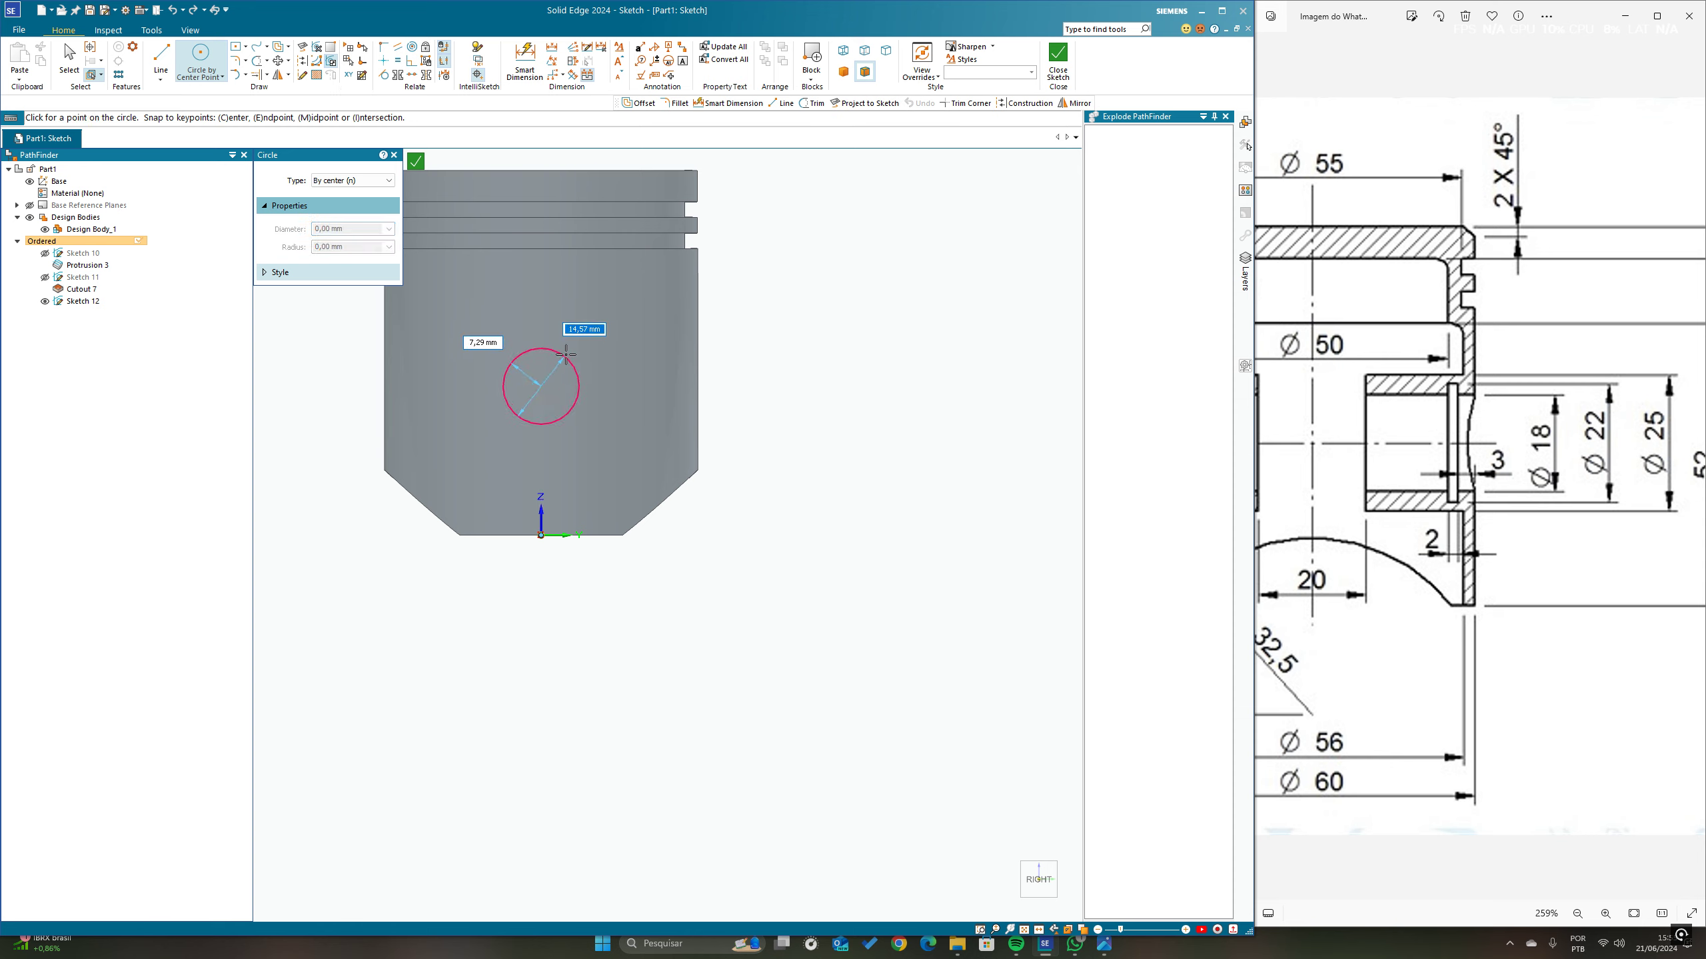
type("25")
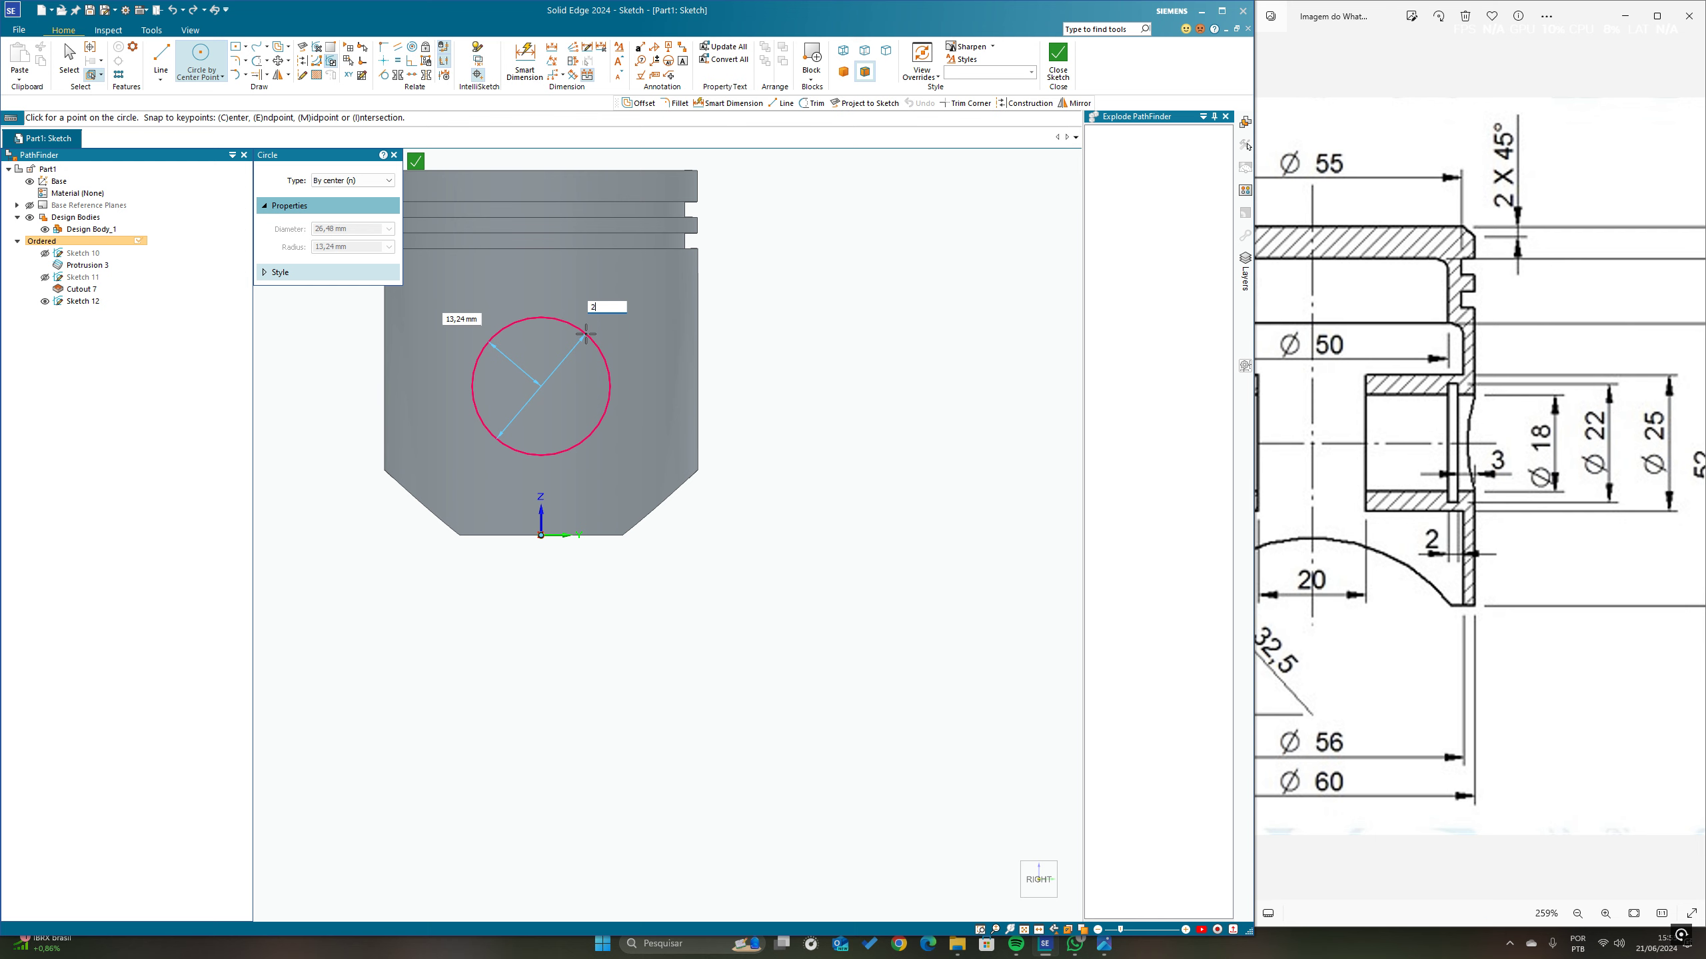
key("Return")
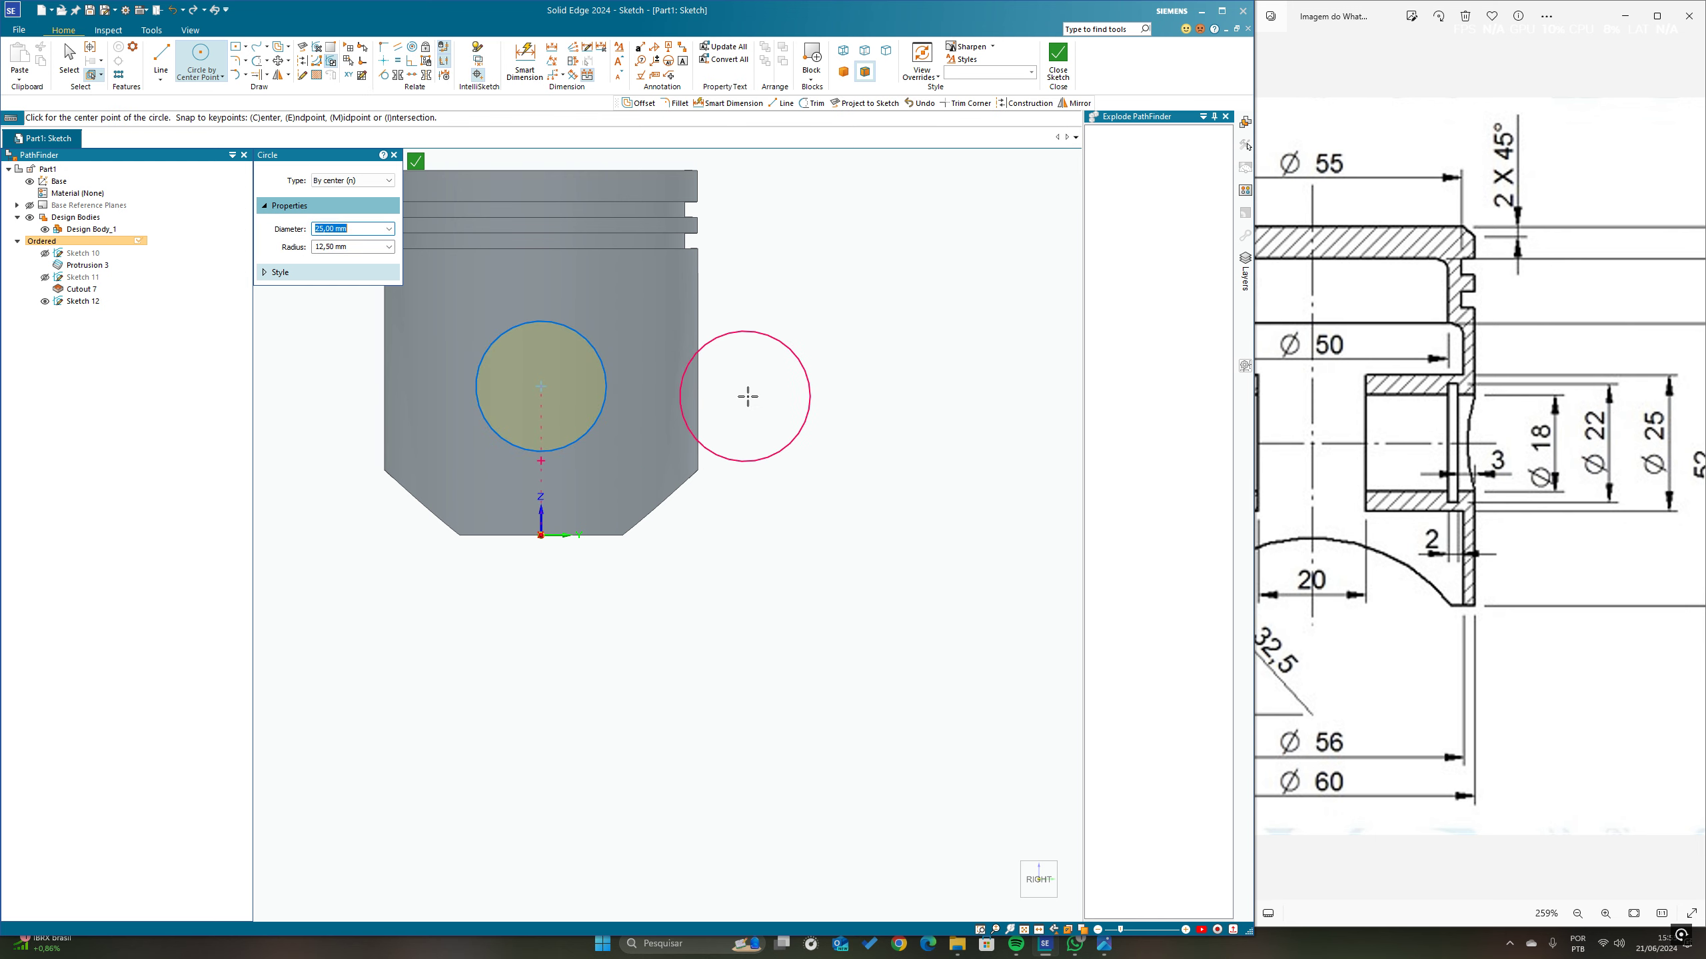
key("Escape")
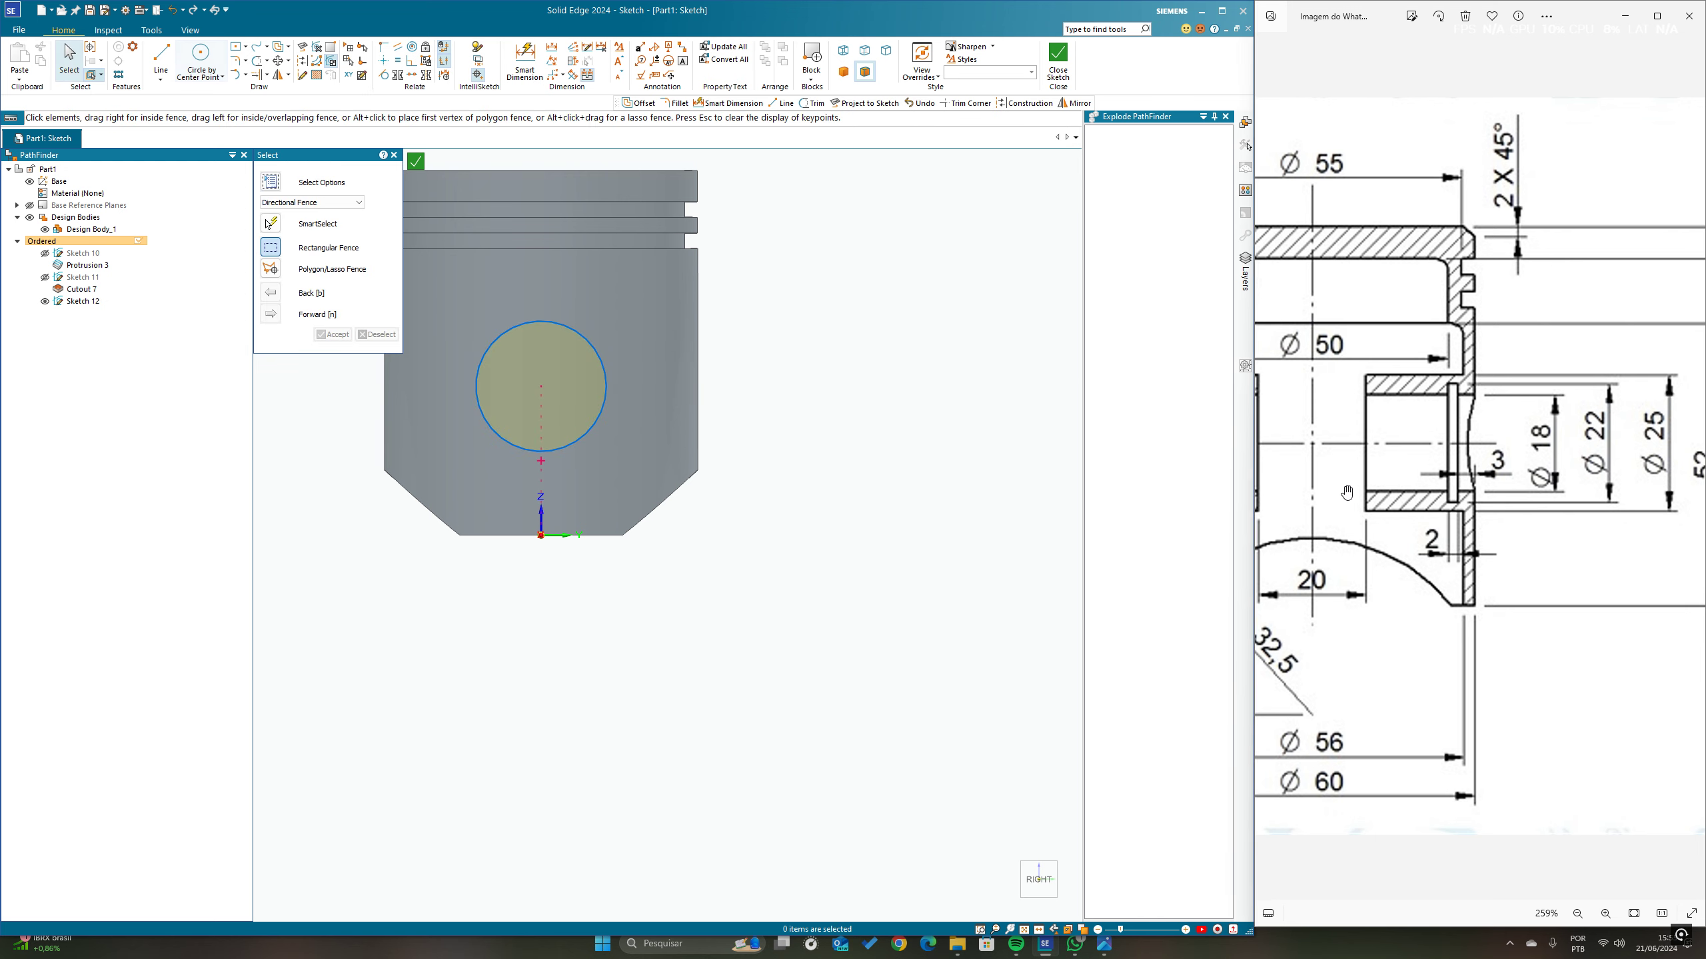
Step: Set the vertical distance from the piston's bottom edge to the boss circle's centre to 30 mm with Smart Dimension
left_click_drag(1351, 492, 1567, 493)
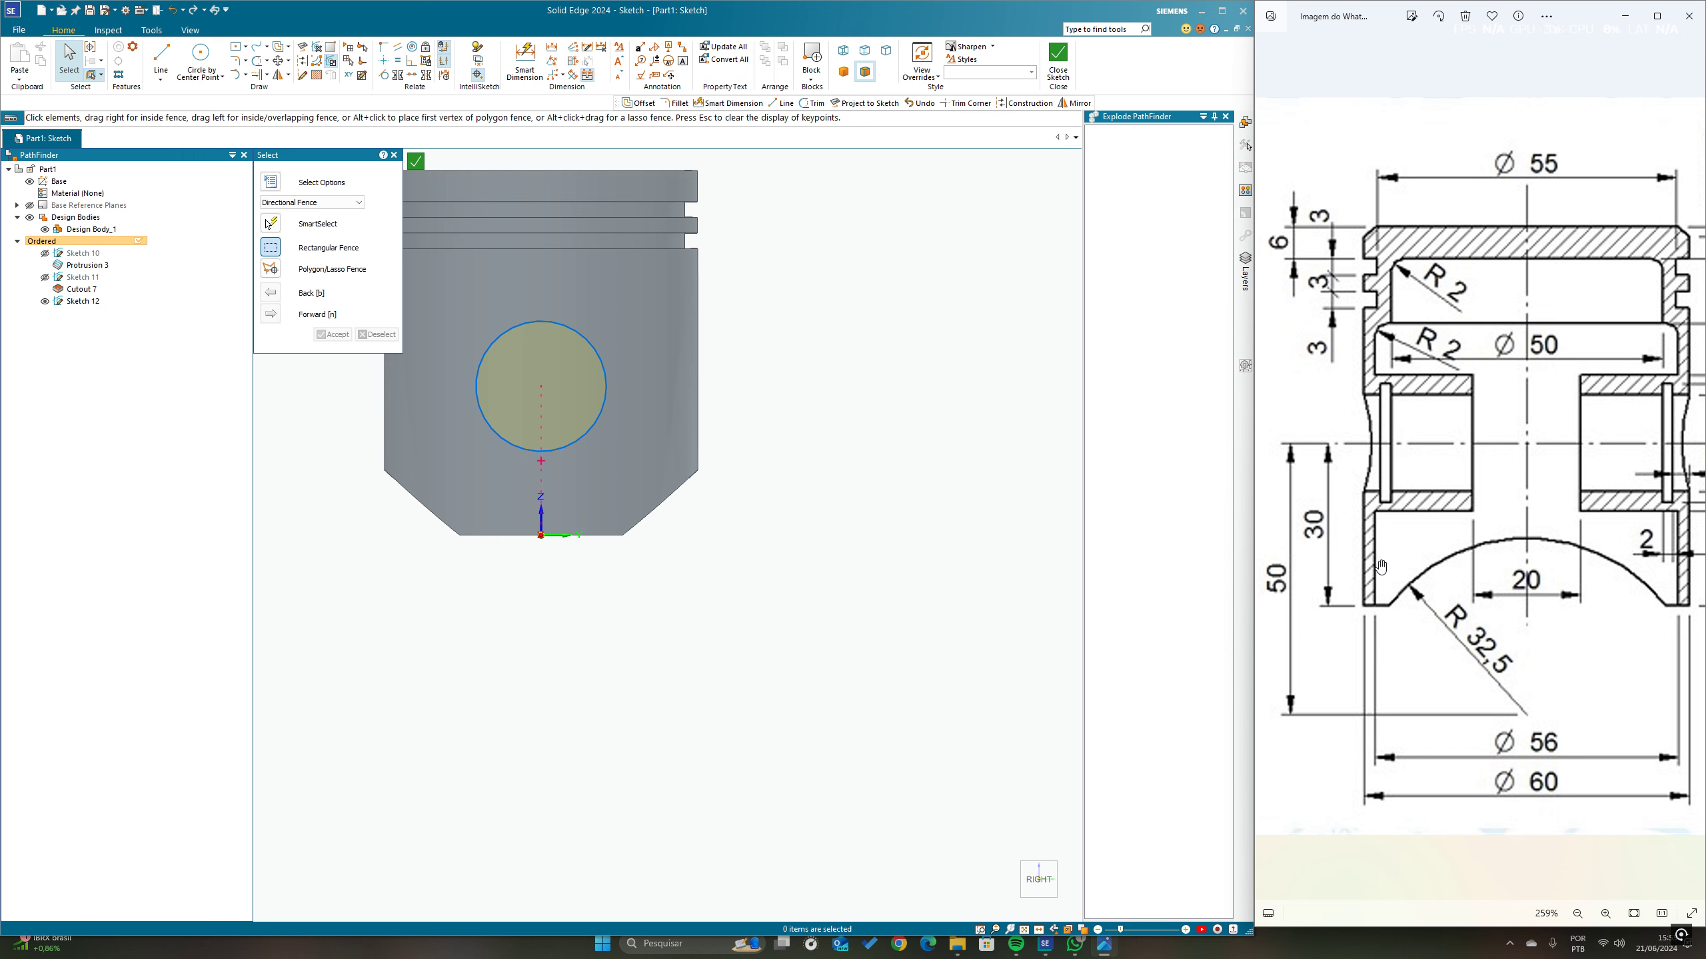
left_click(522, 62)
left_click(605, 388)
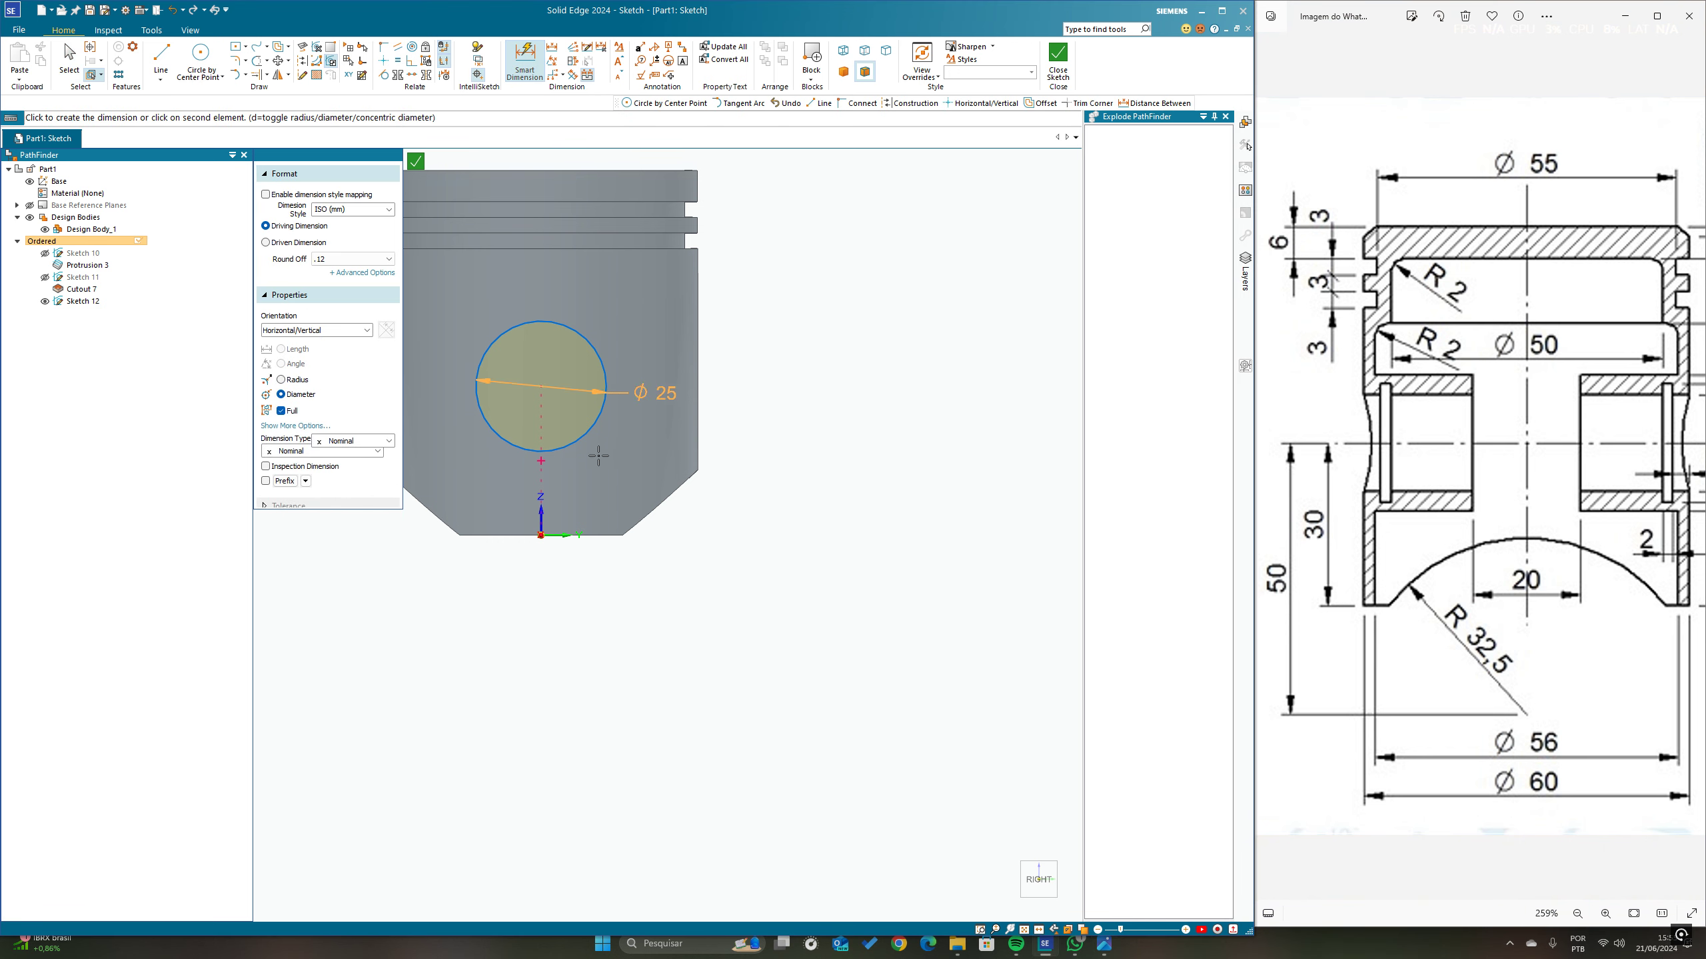
left_click(584, 535)
left_click(767, 441)
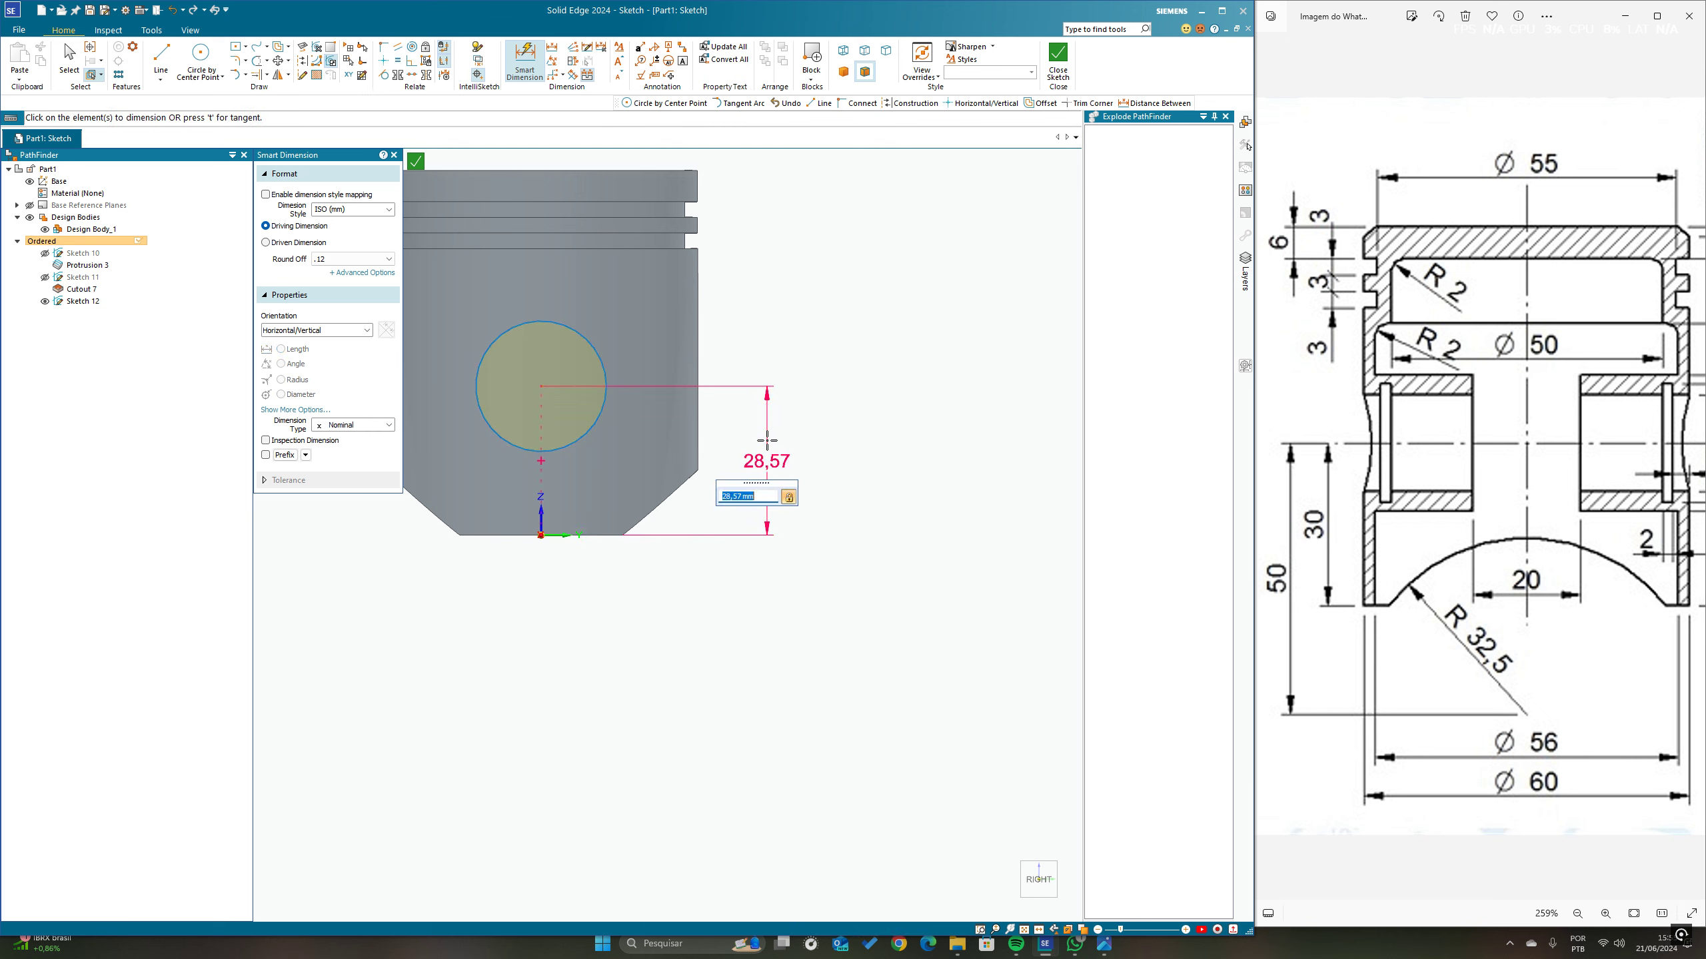
type("30")
key("Return")
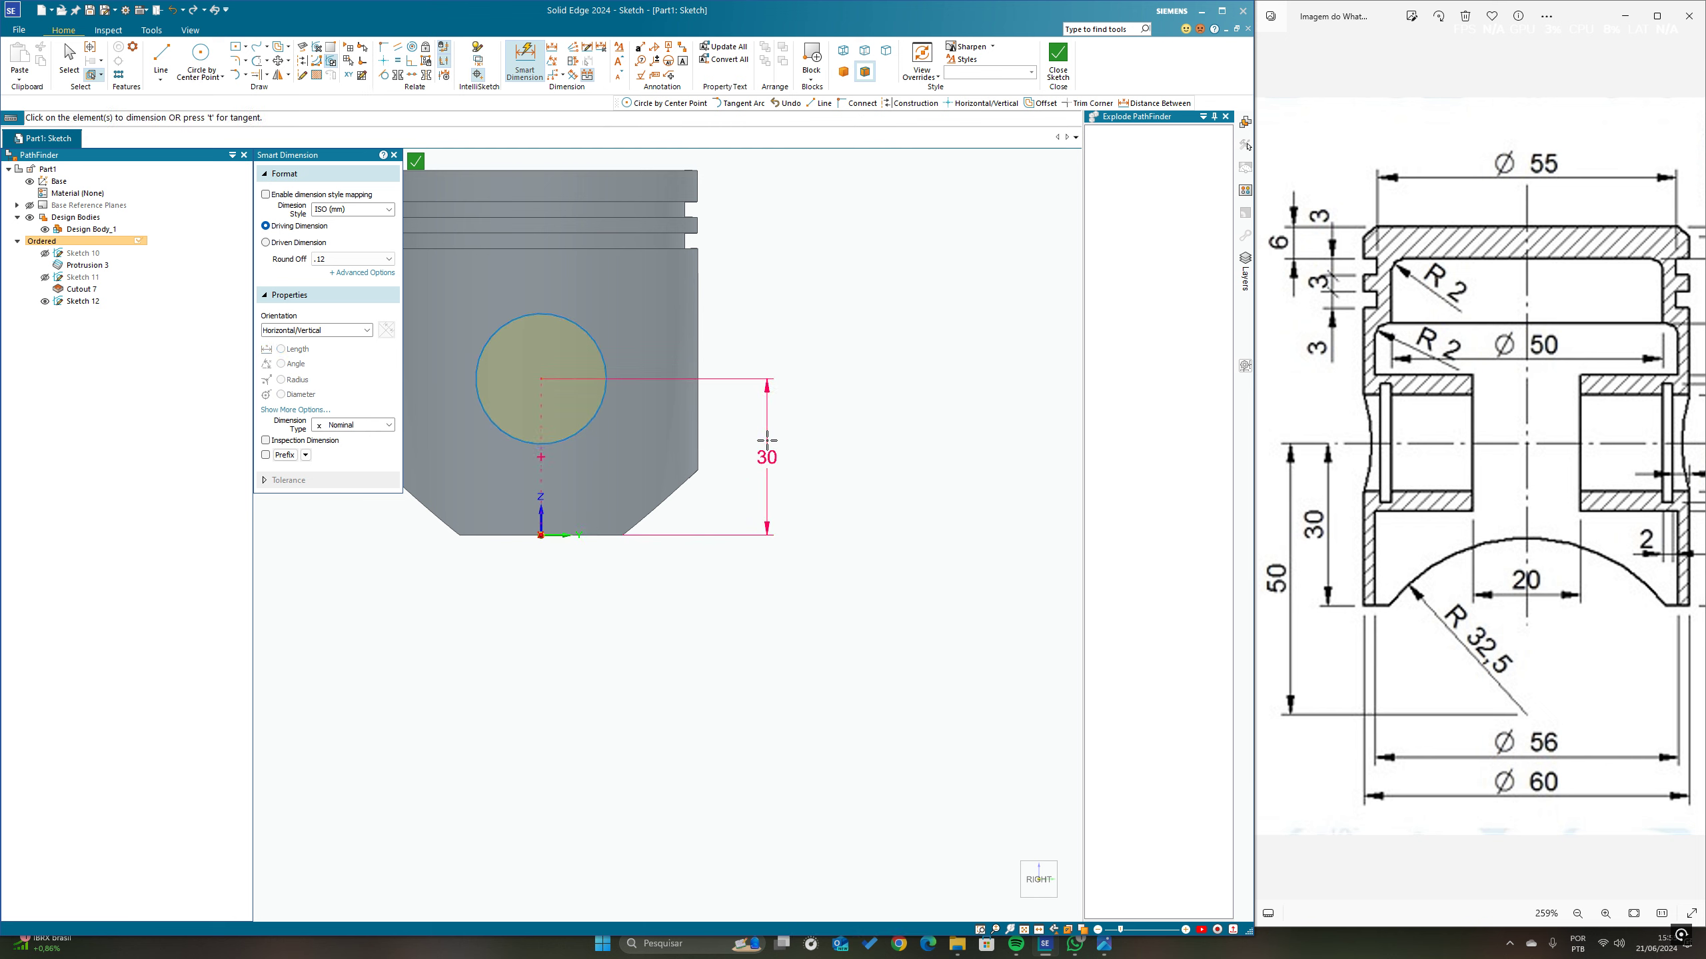
Step: Finish the 25 mm boss circle sketch and exit the Sketch command
left_click(1058, 61)
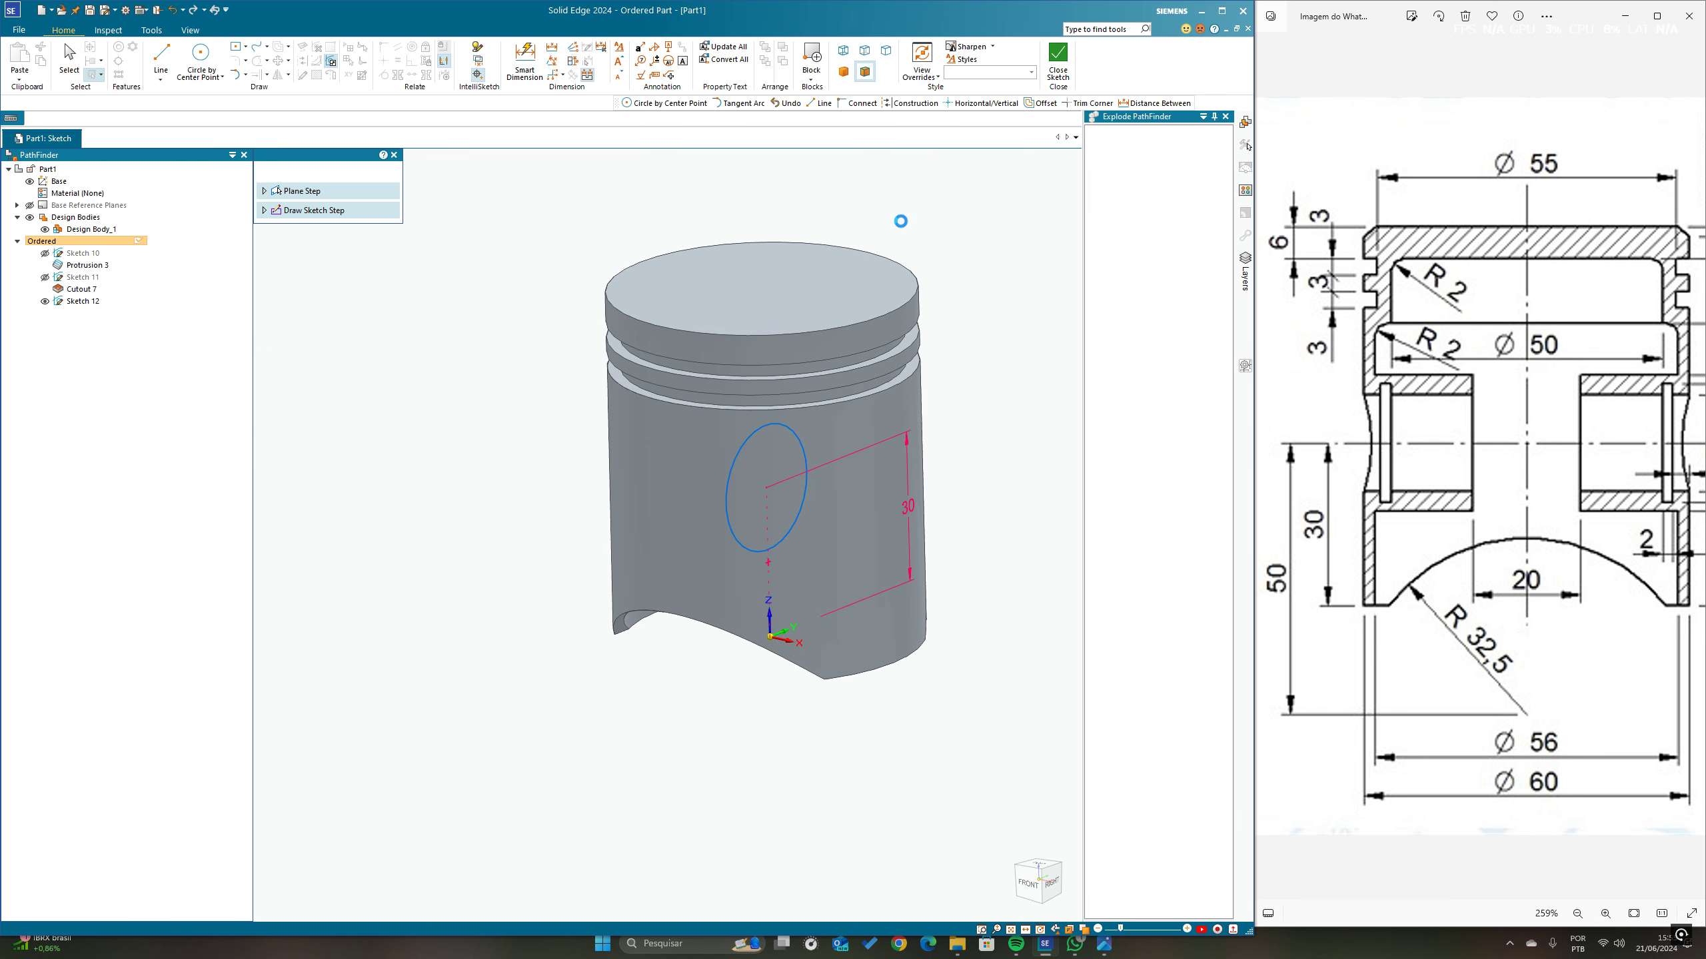
left_click(379, 175)
left_click(374, 173)
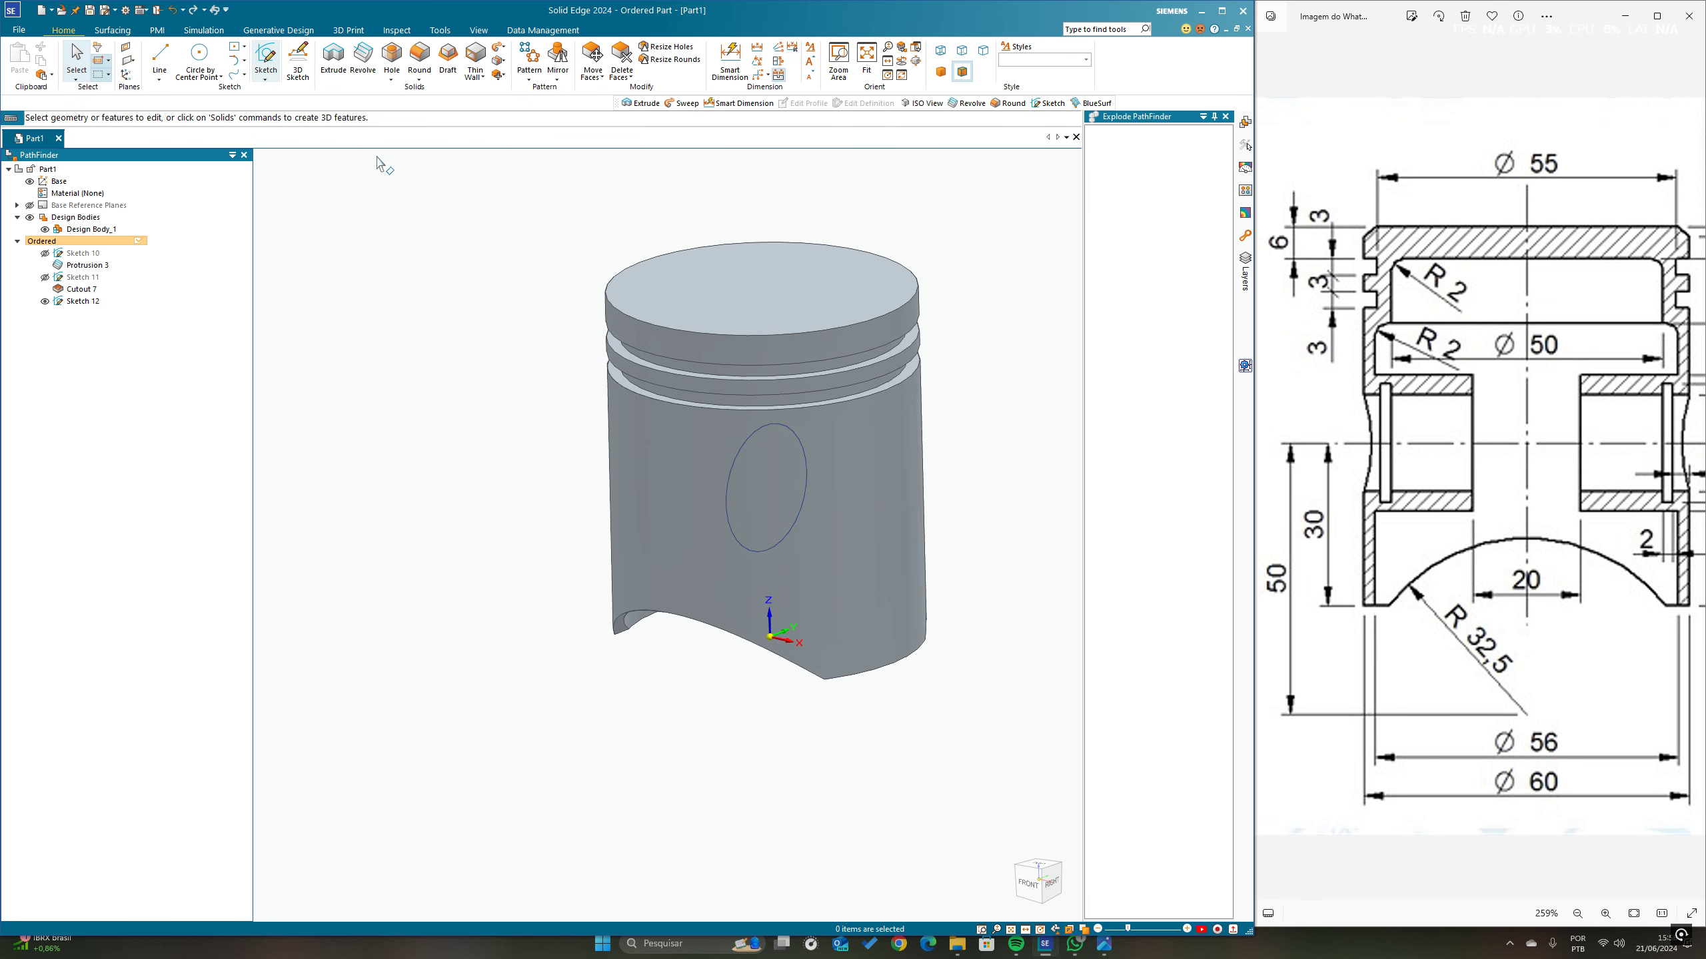
Step: Extrude the 25 mm boss circle in both directions to the piston's inner walls with the Through Next extent
left_click(333, 59)
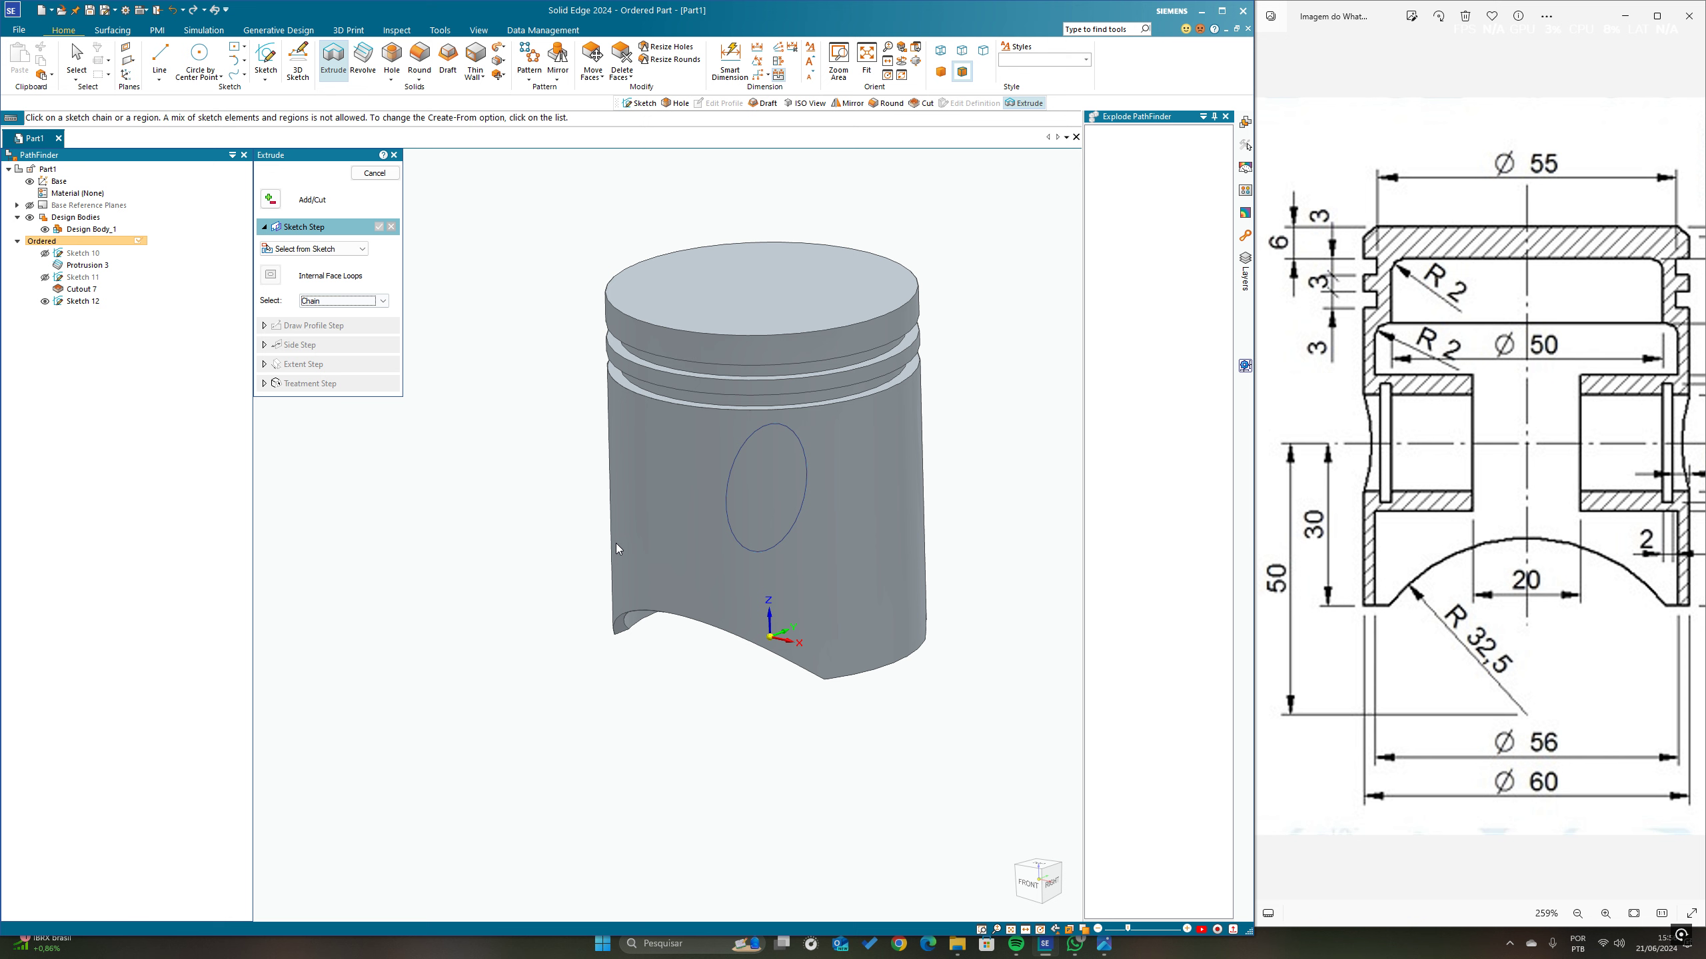
middle_click_drag(616, 544, 631, 419)
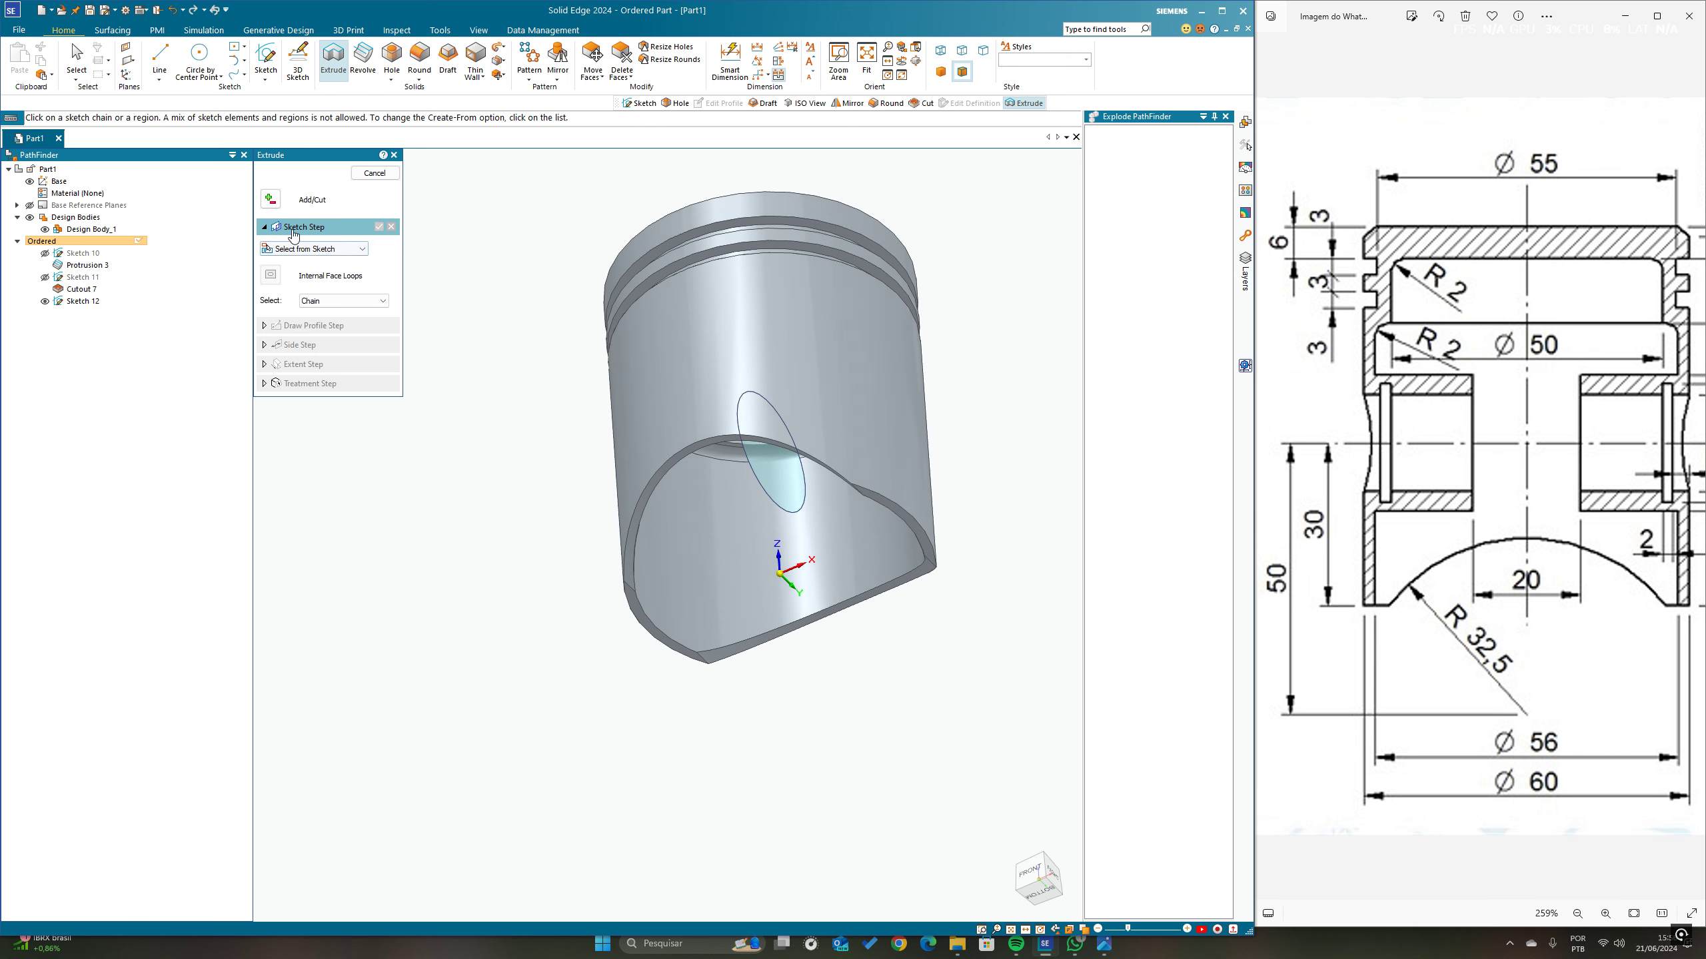
left_click(765, 496)
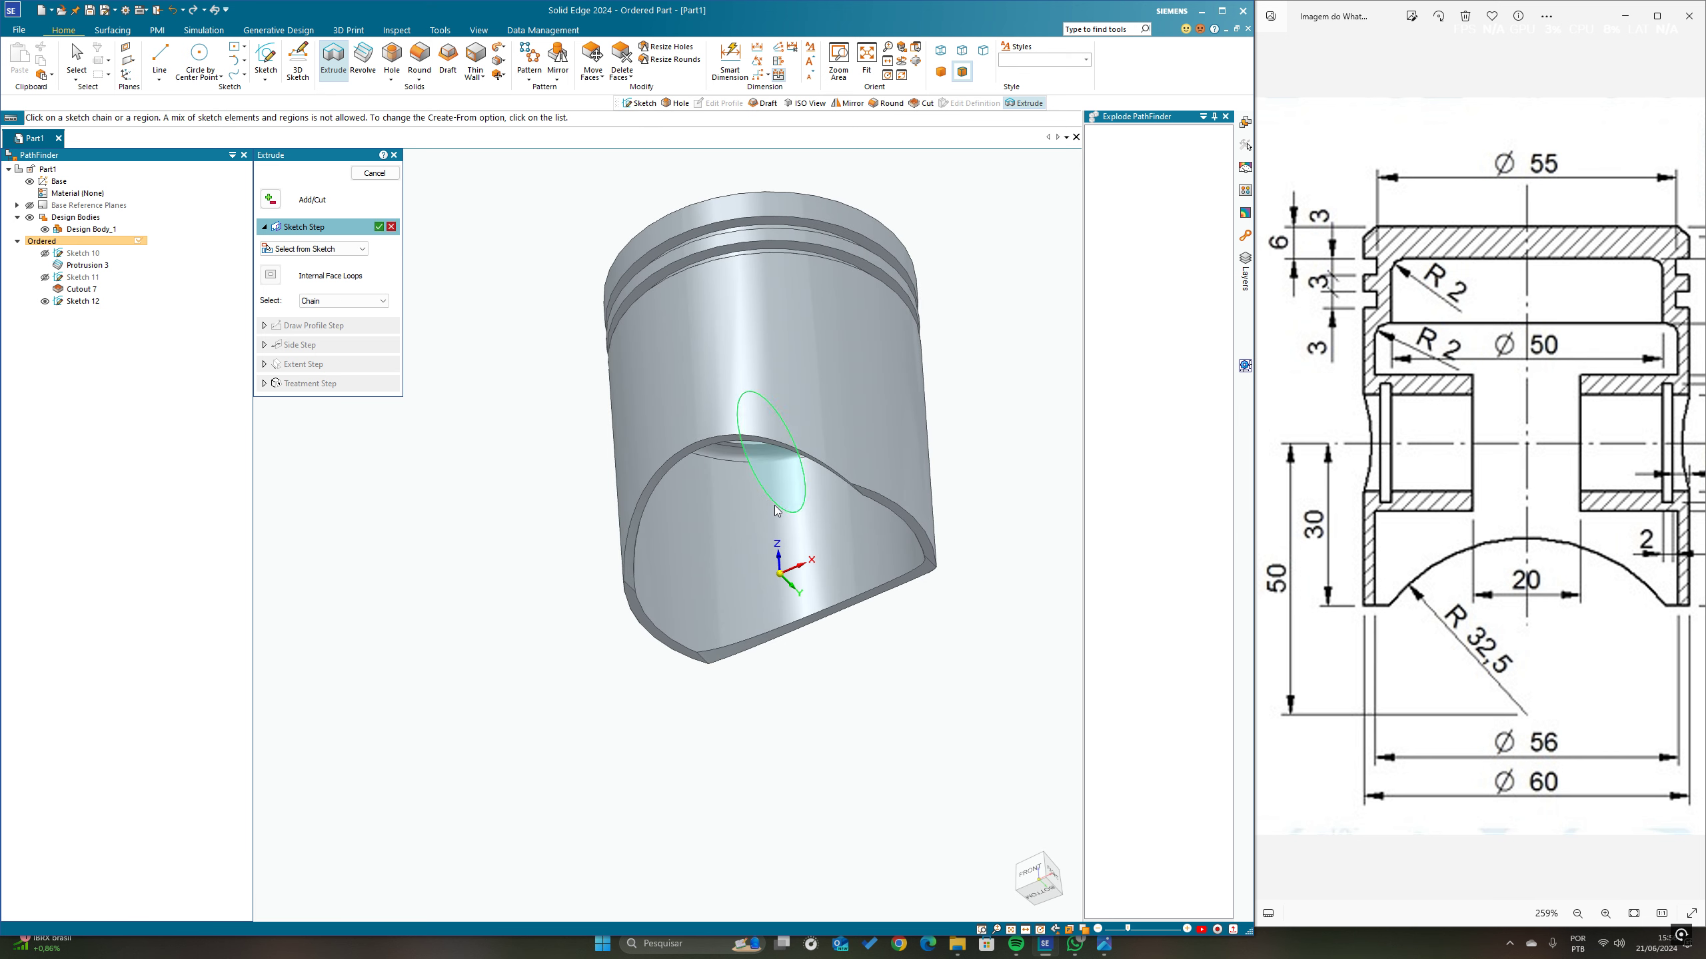
right_click(810, 518)
mouse_move(816, 513)
middle_mouse_down()
mouse_move(857, 473)
mouse_move(844, 496)
middle_mouse_up()
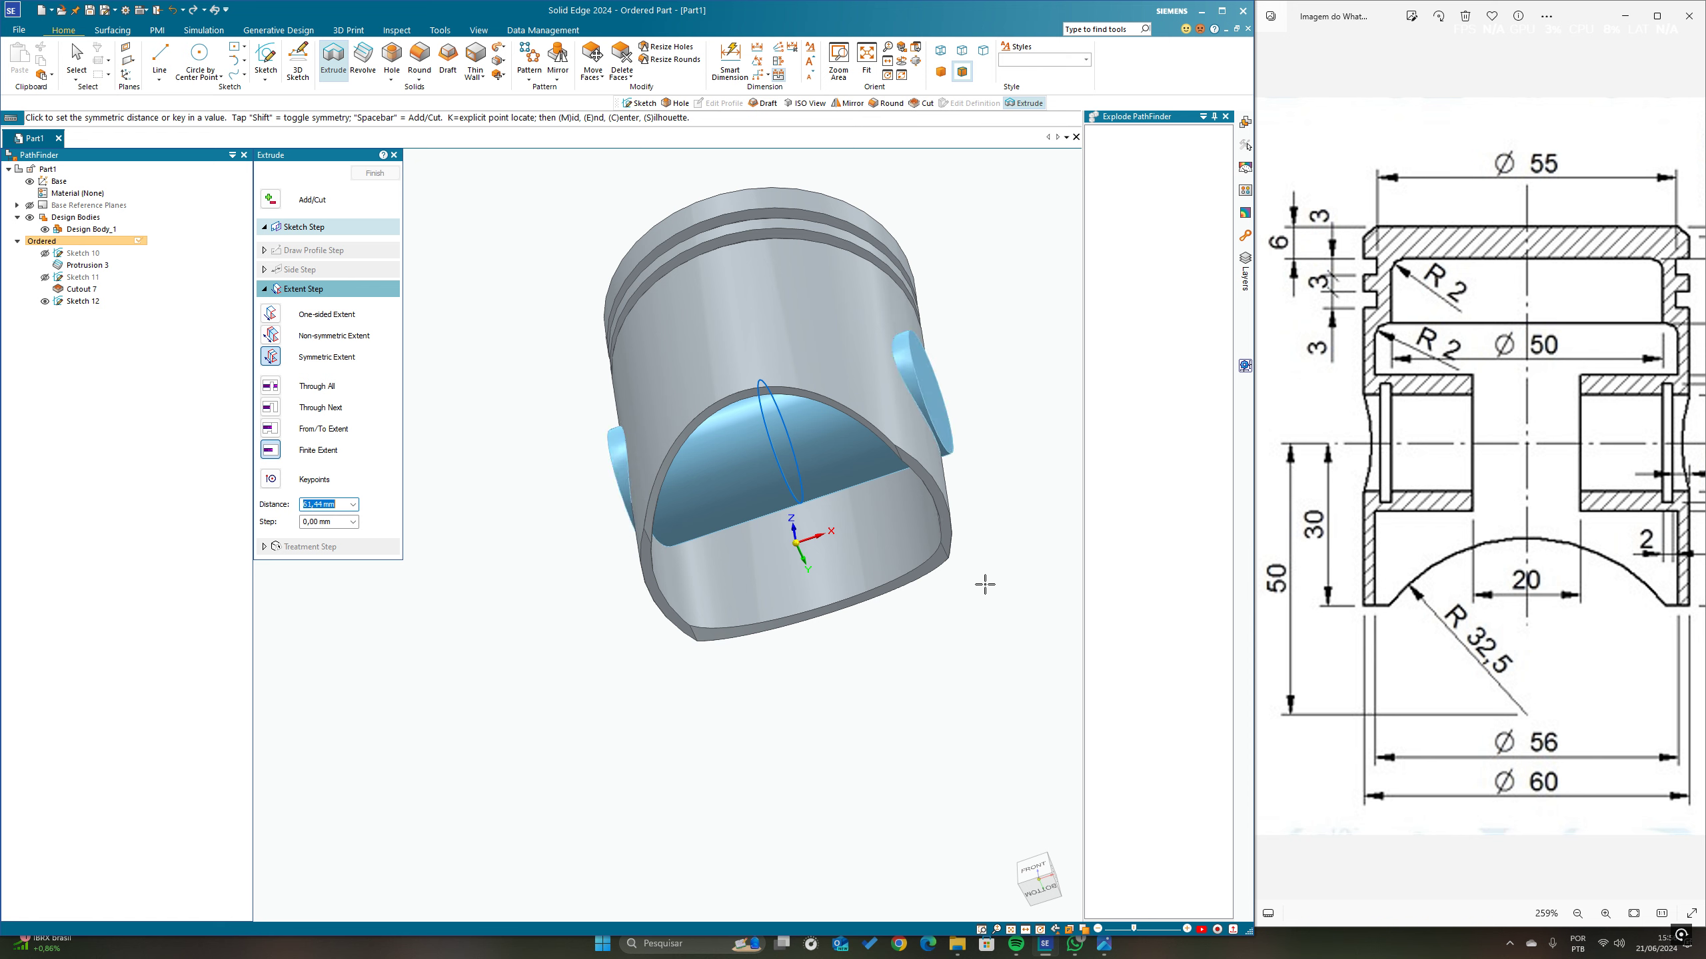
middle_click_drag(970, 572, 944, 397)
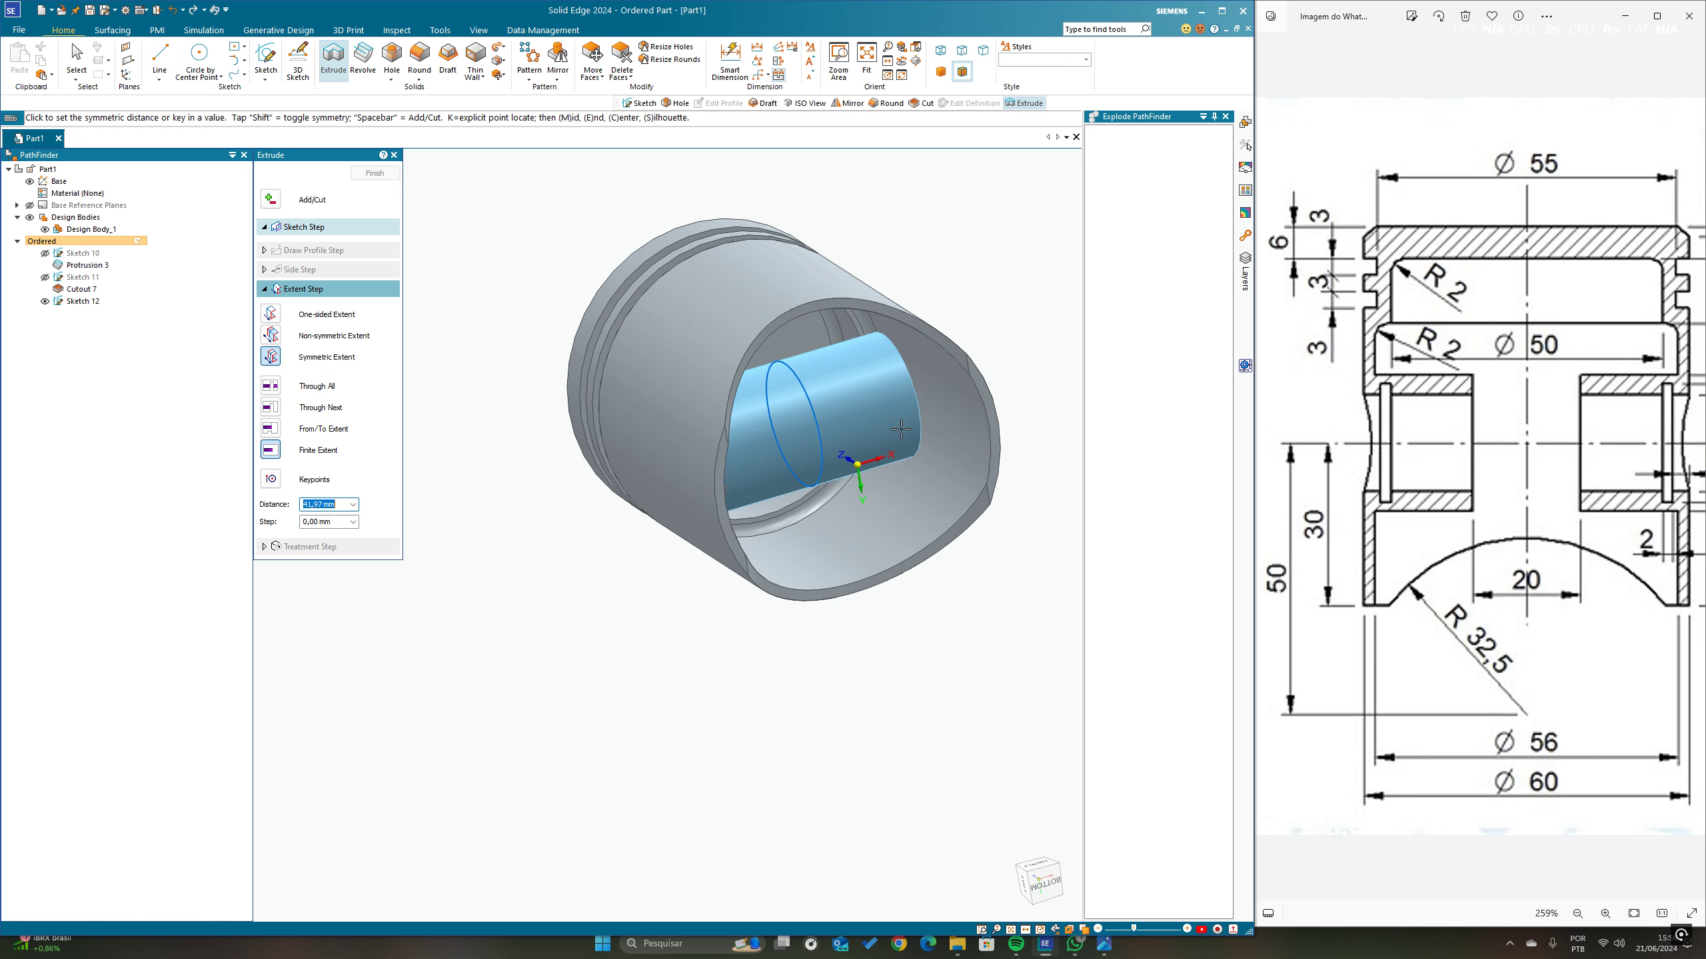
left_click(270, 407)
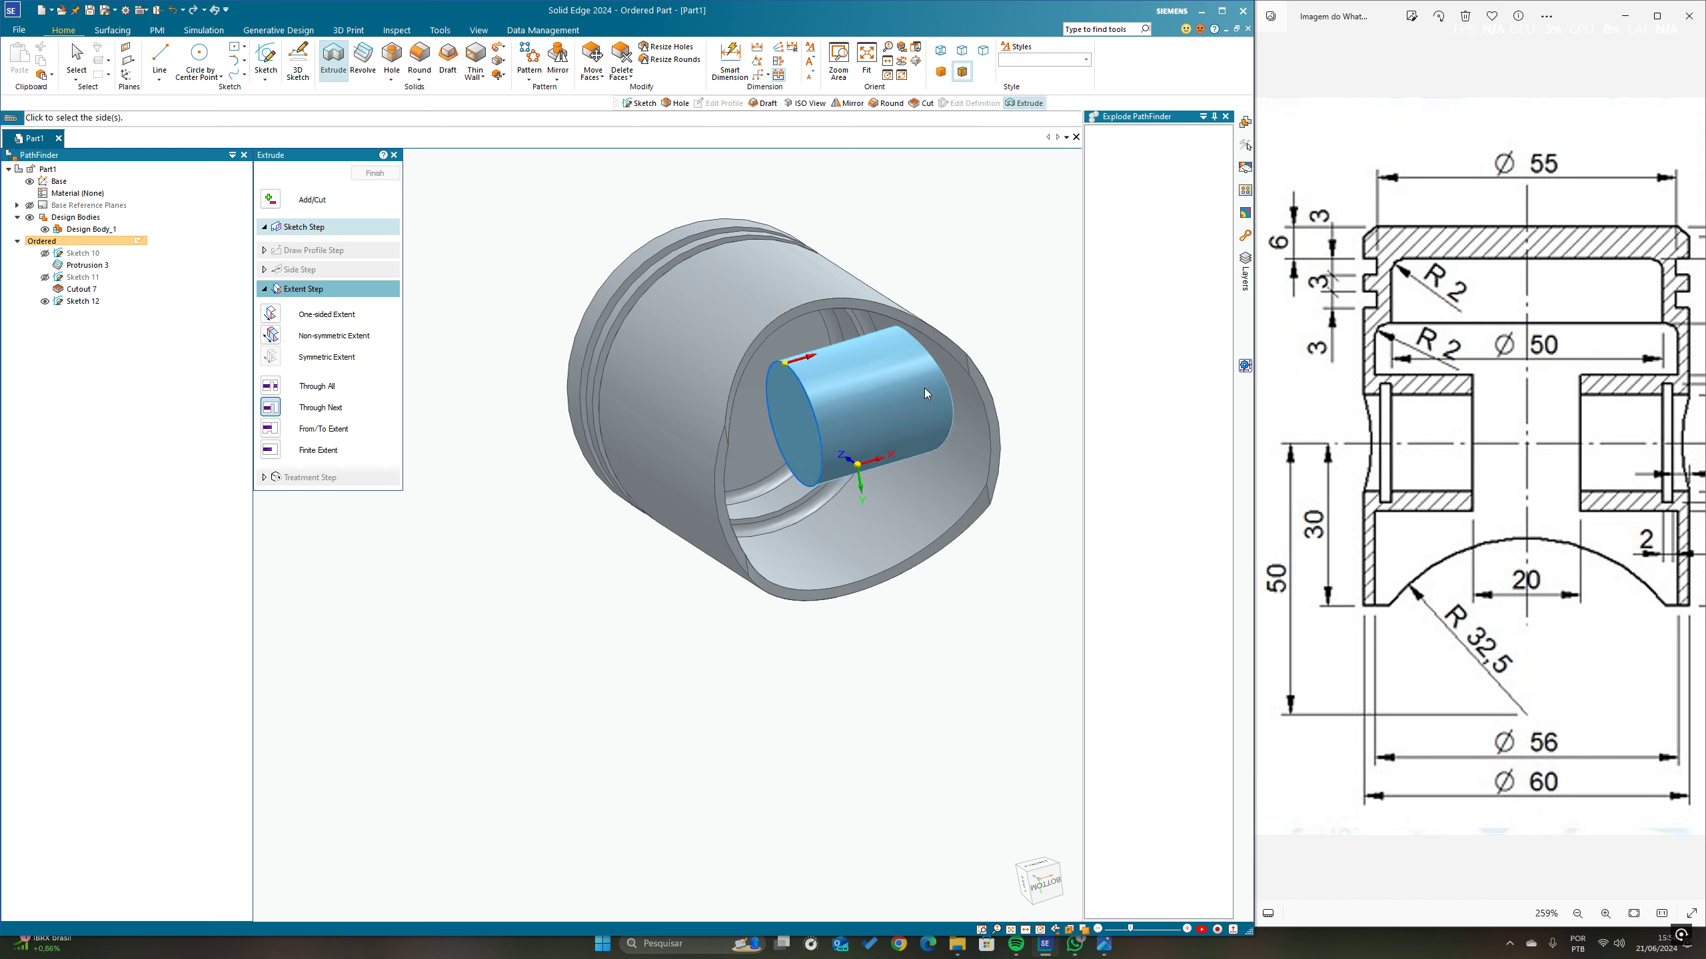
middle_click_drag(964, 403, 914, 390)
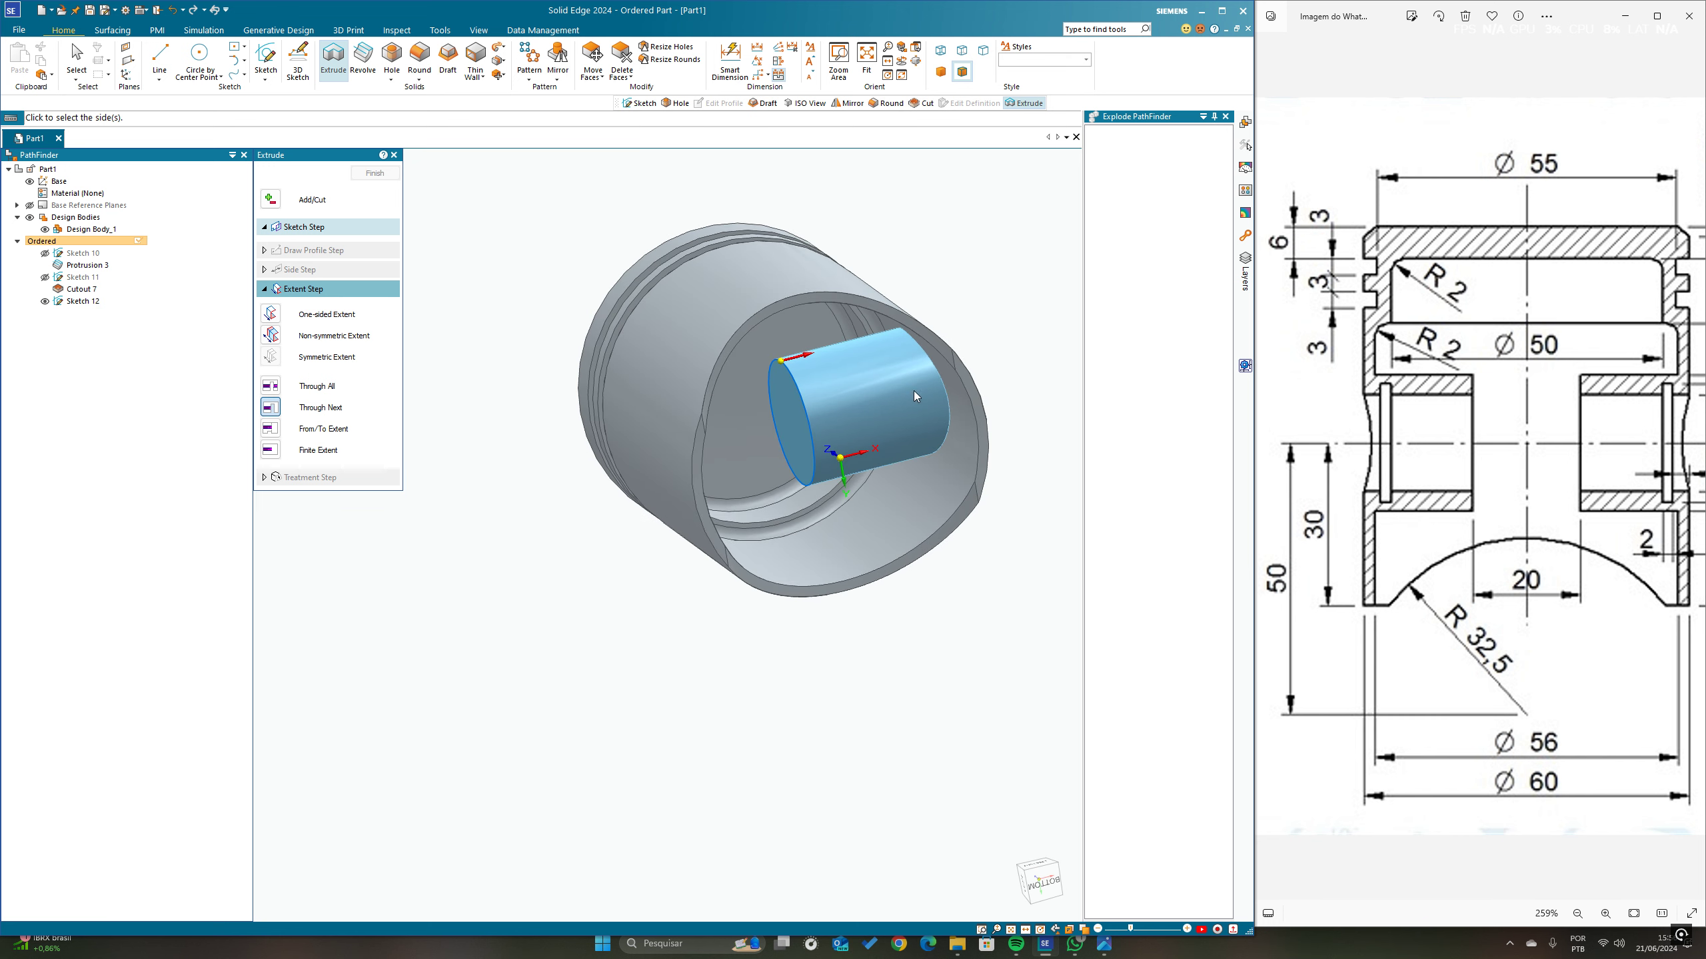
left_click(781, 361)
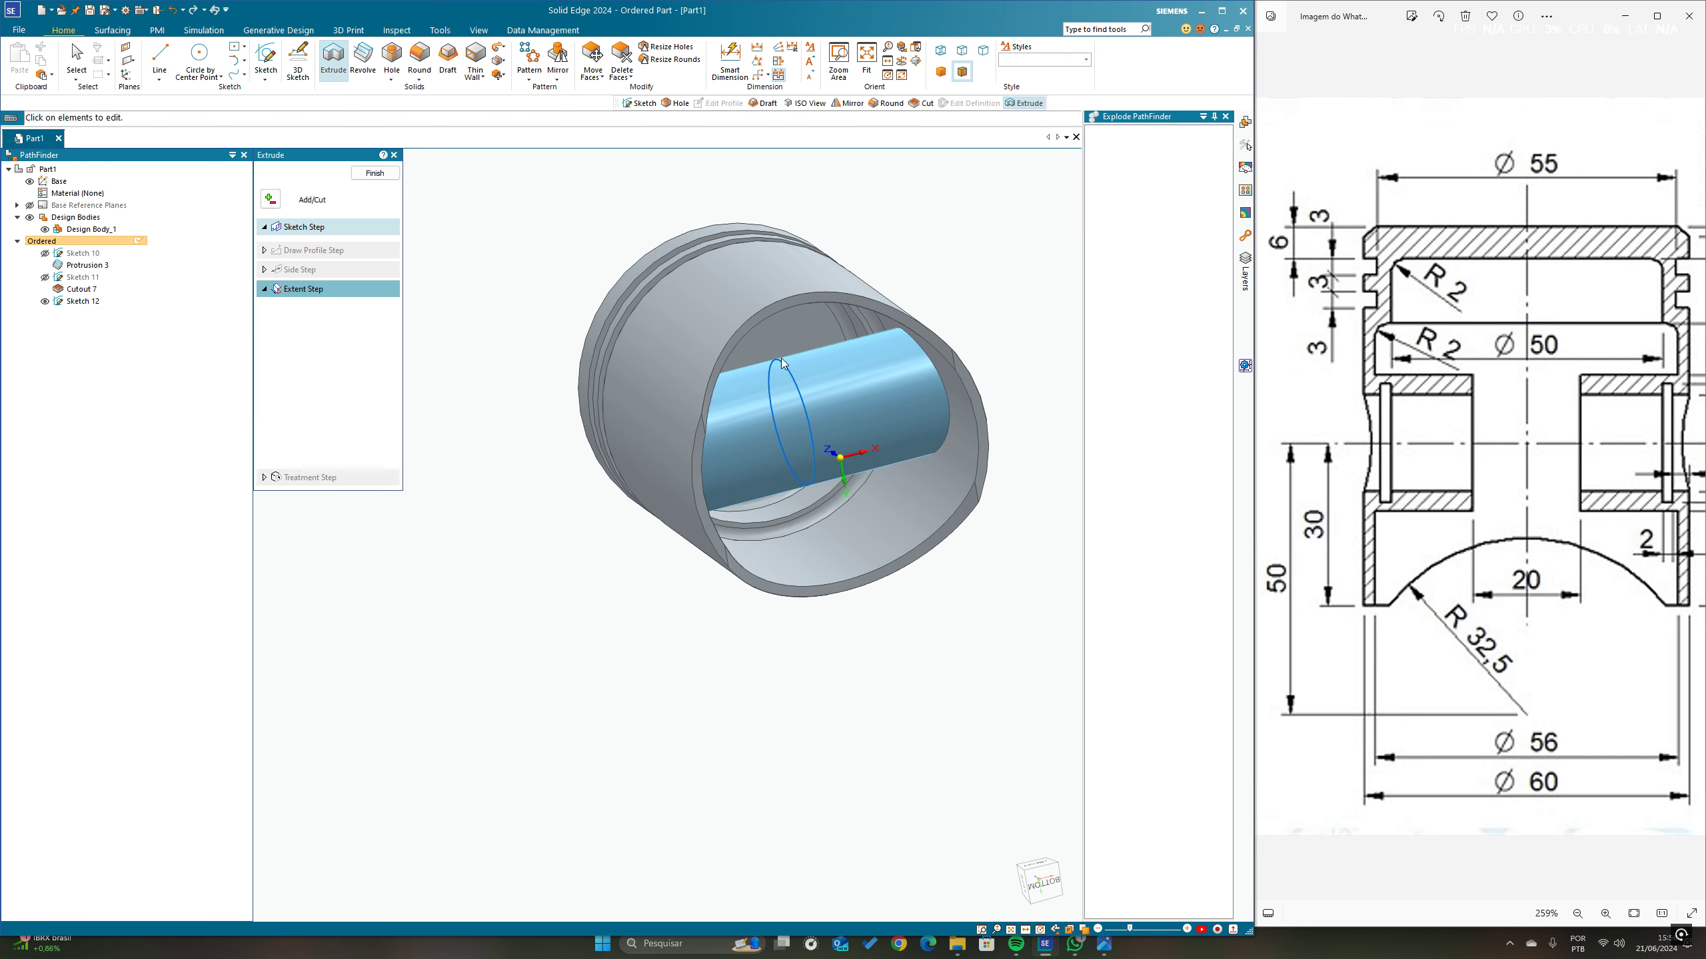
left_click(374, 172)
Step: Cut the middle of the boss cylinder using the same circle with a symmetric finite extent of 20 mm
middle_click_drag(943, 272, 848, 406)
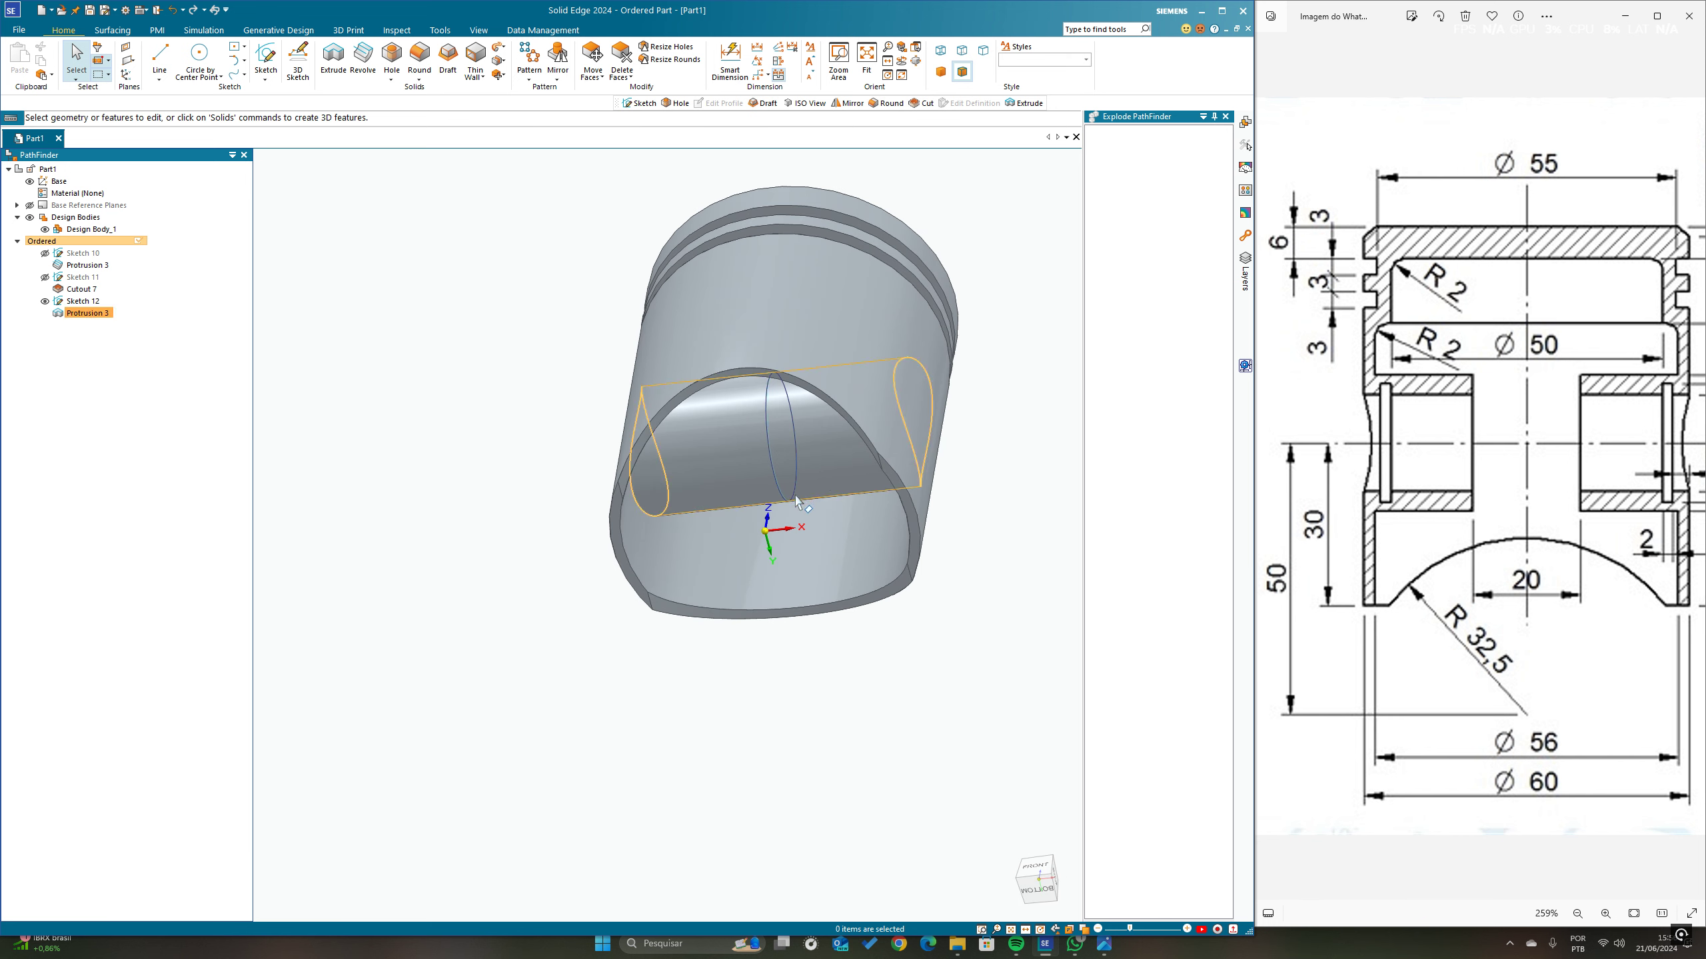
middle_click_drag(795, 497, 779, 503)
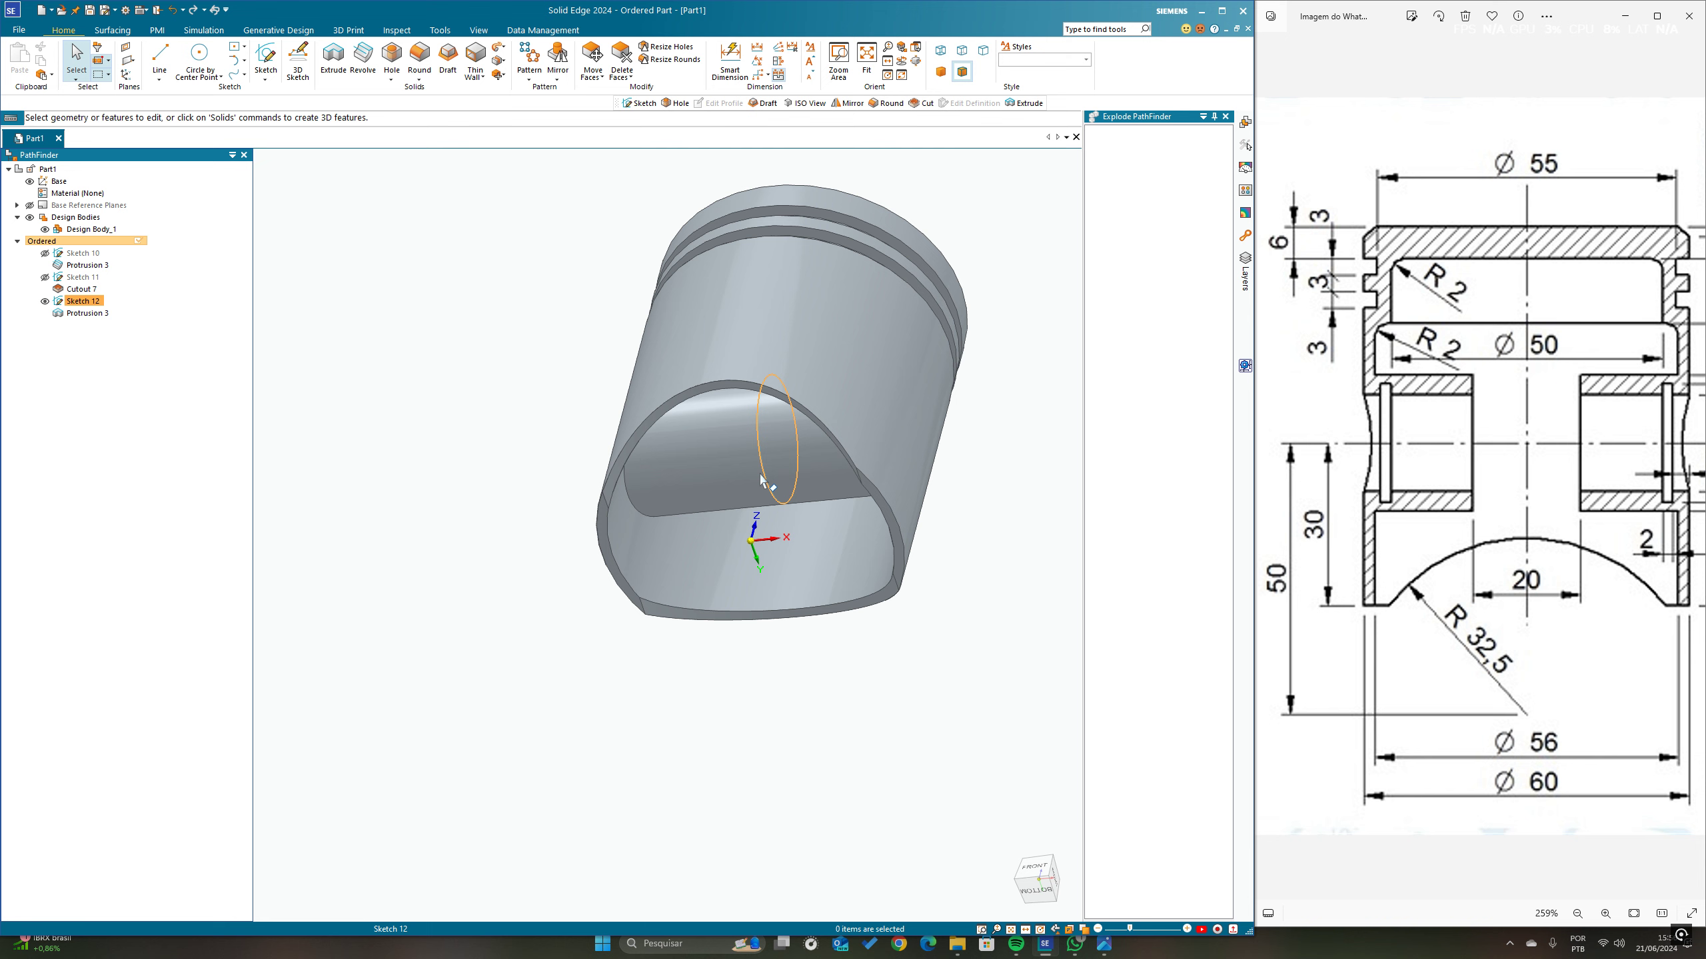
left_click(343, 57)
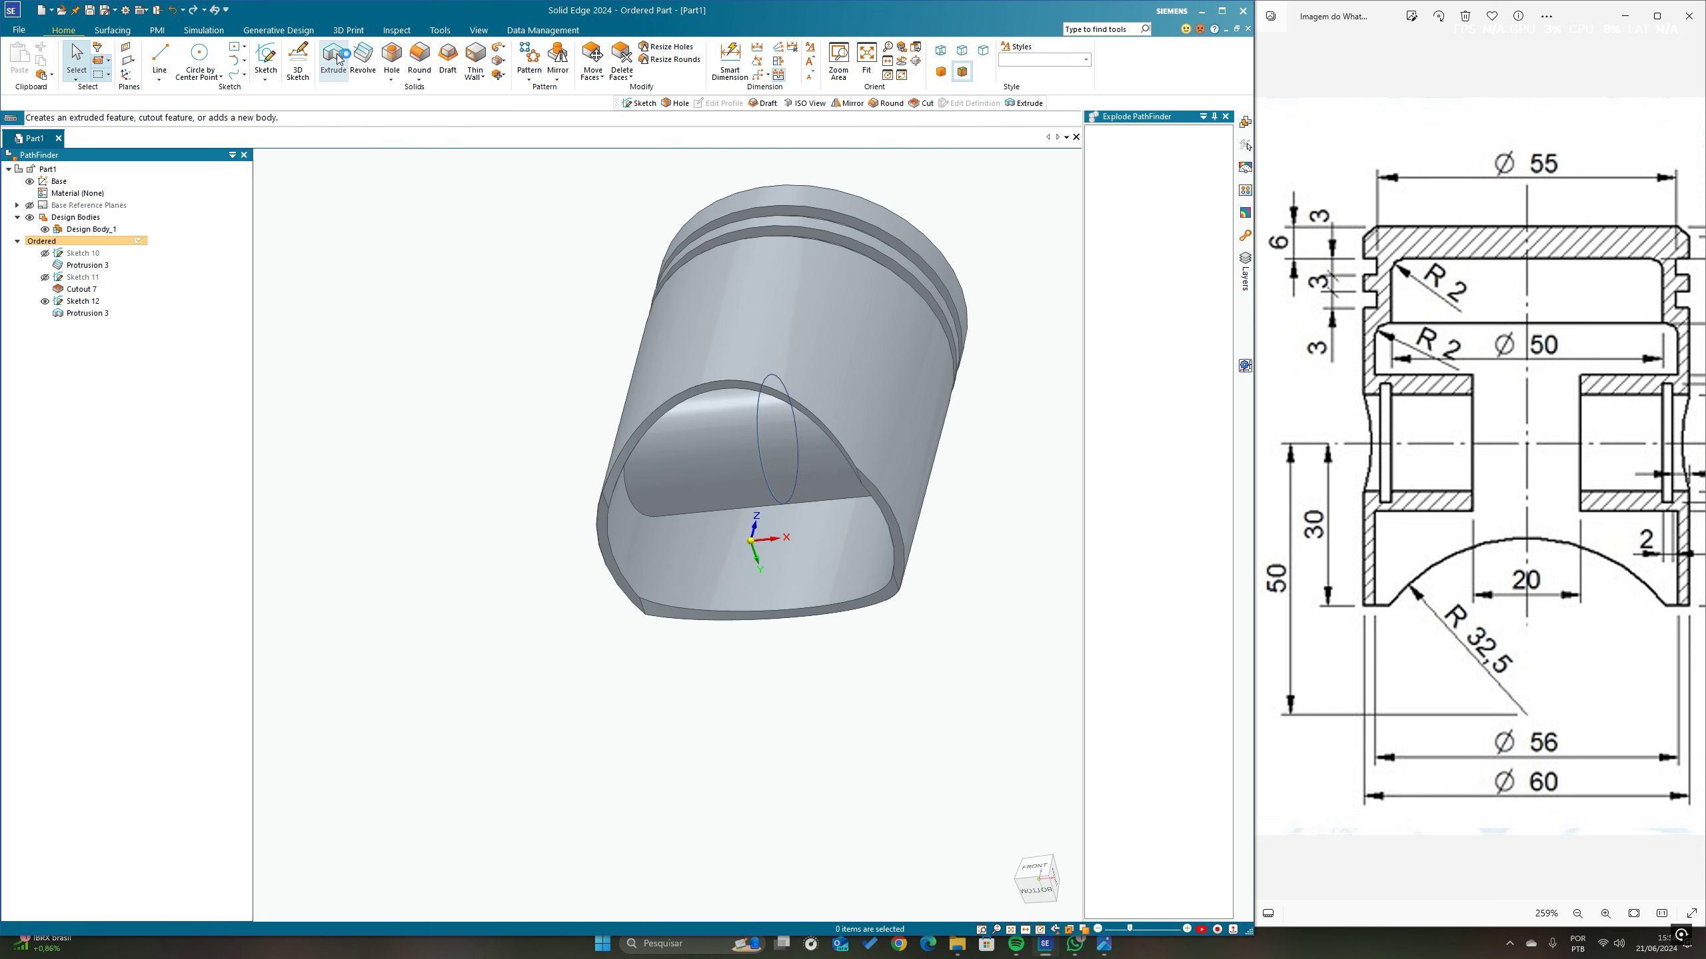
left_click(761, 474)
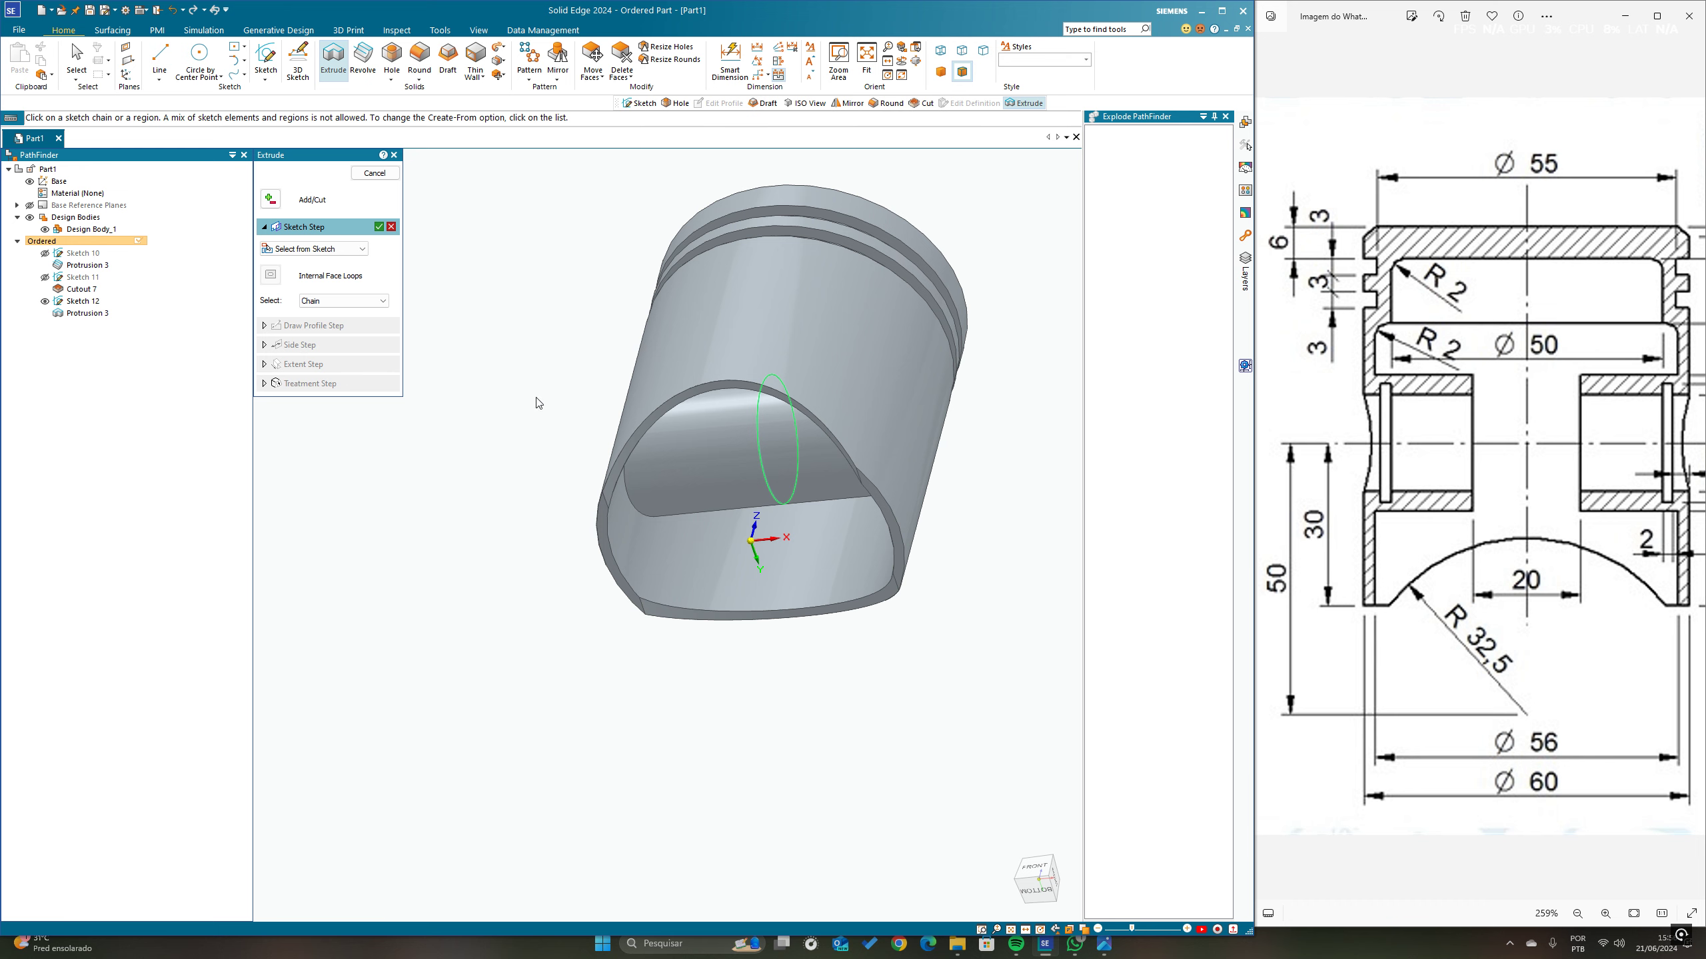
left_click(269, 198)
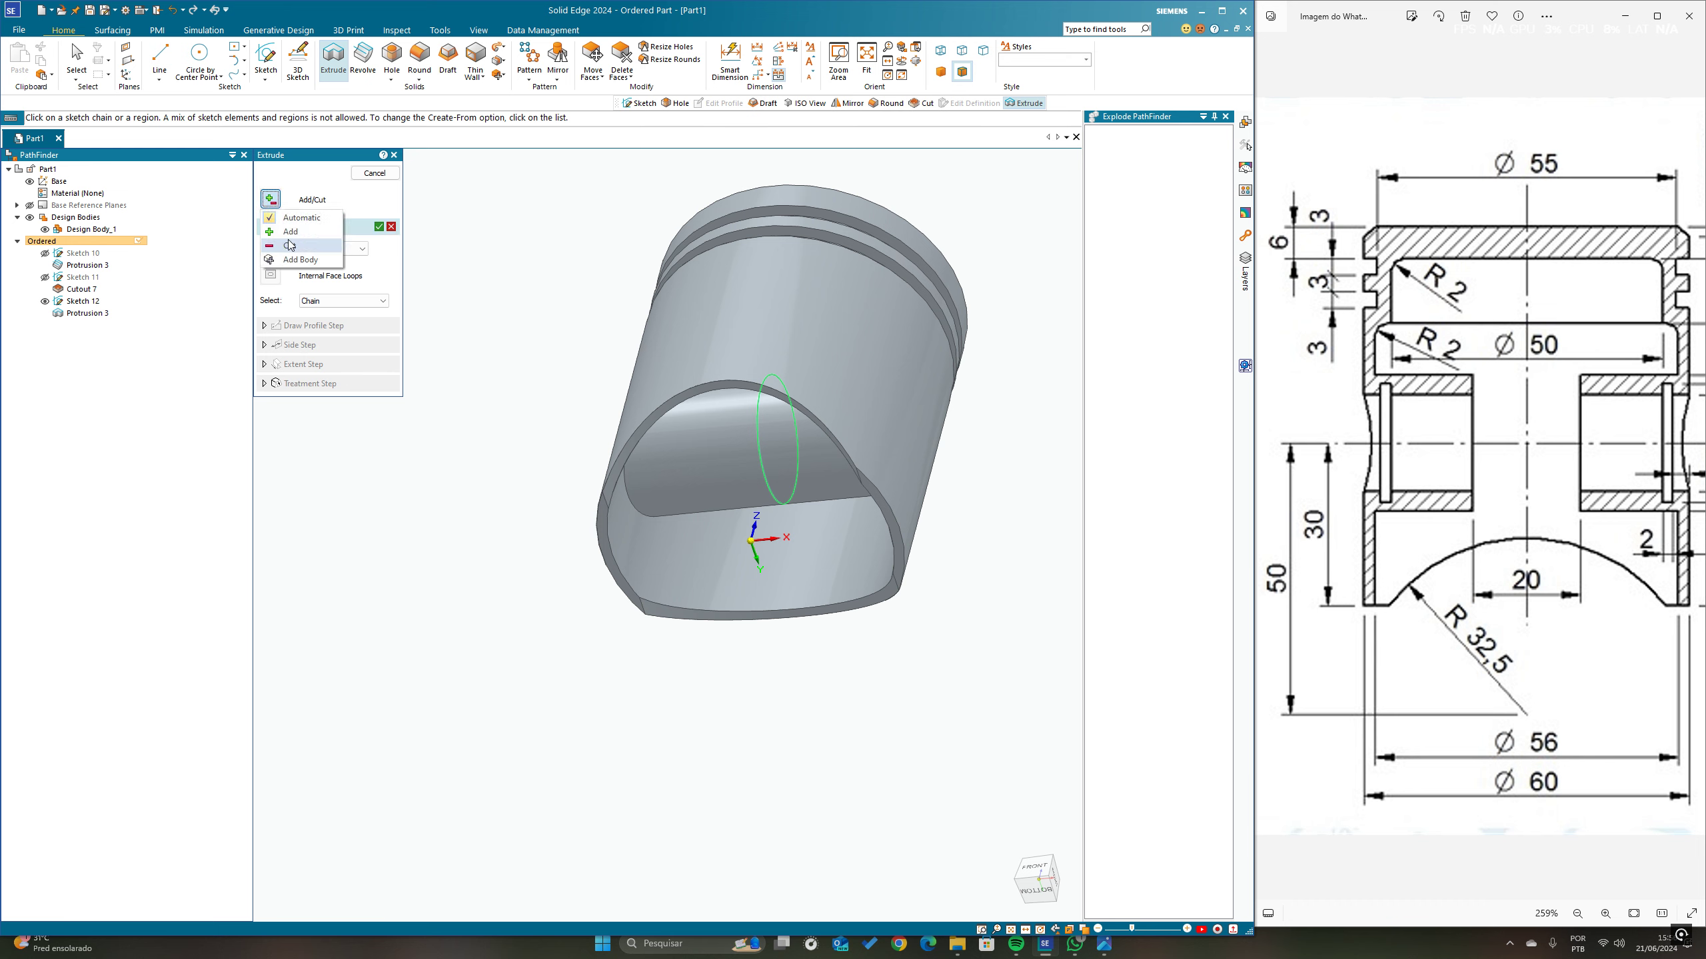
left_click(290, 245)
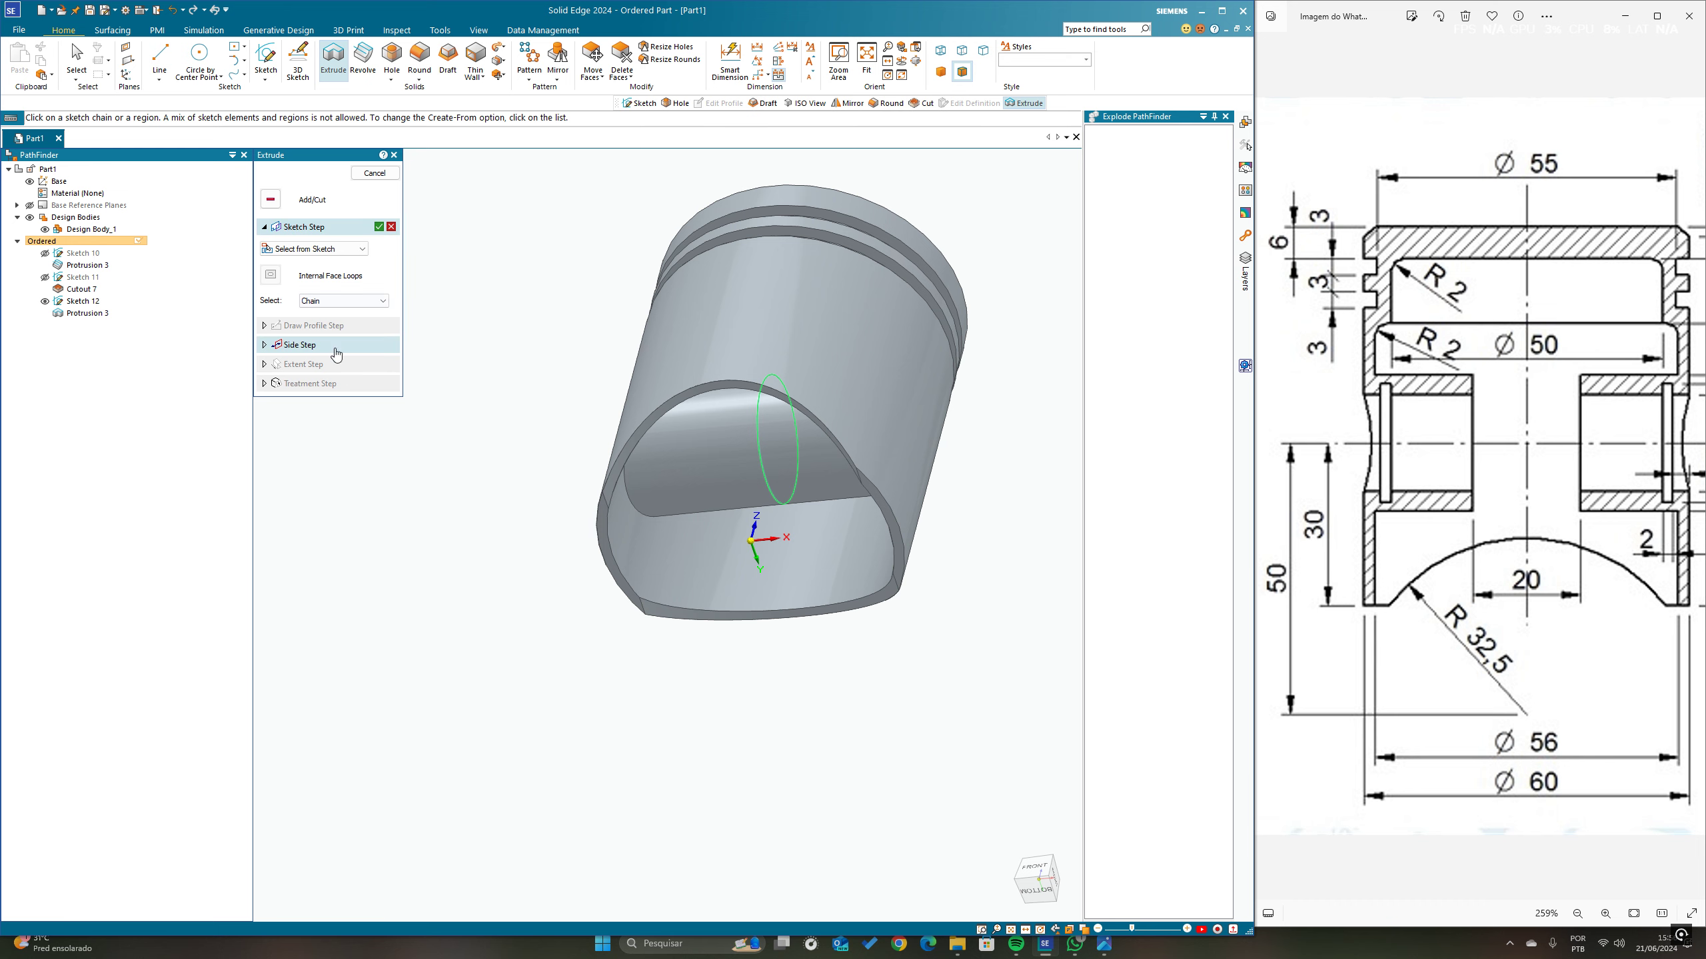
right_click(500, 516)
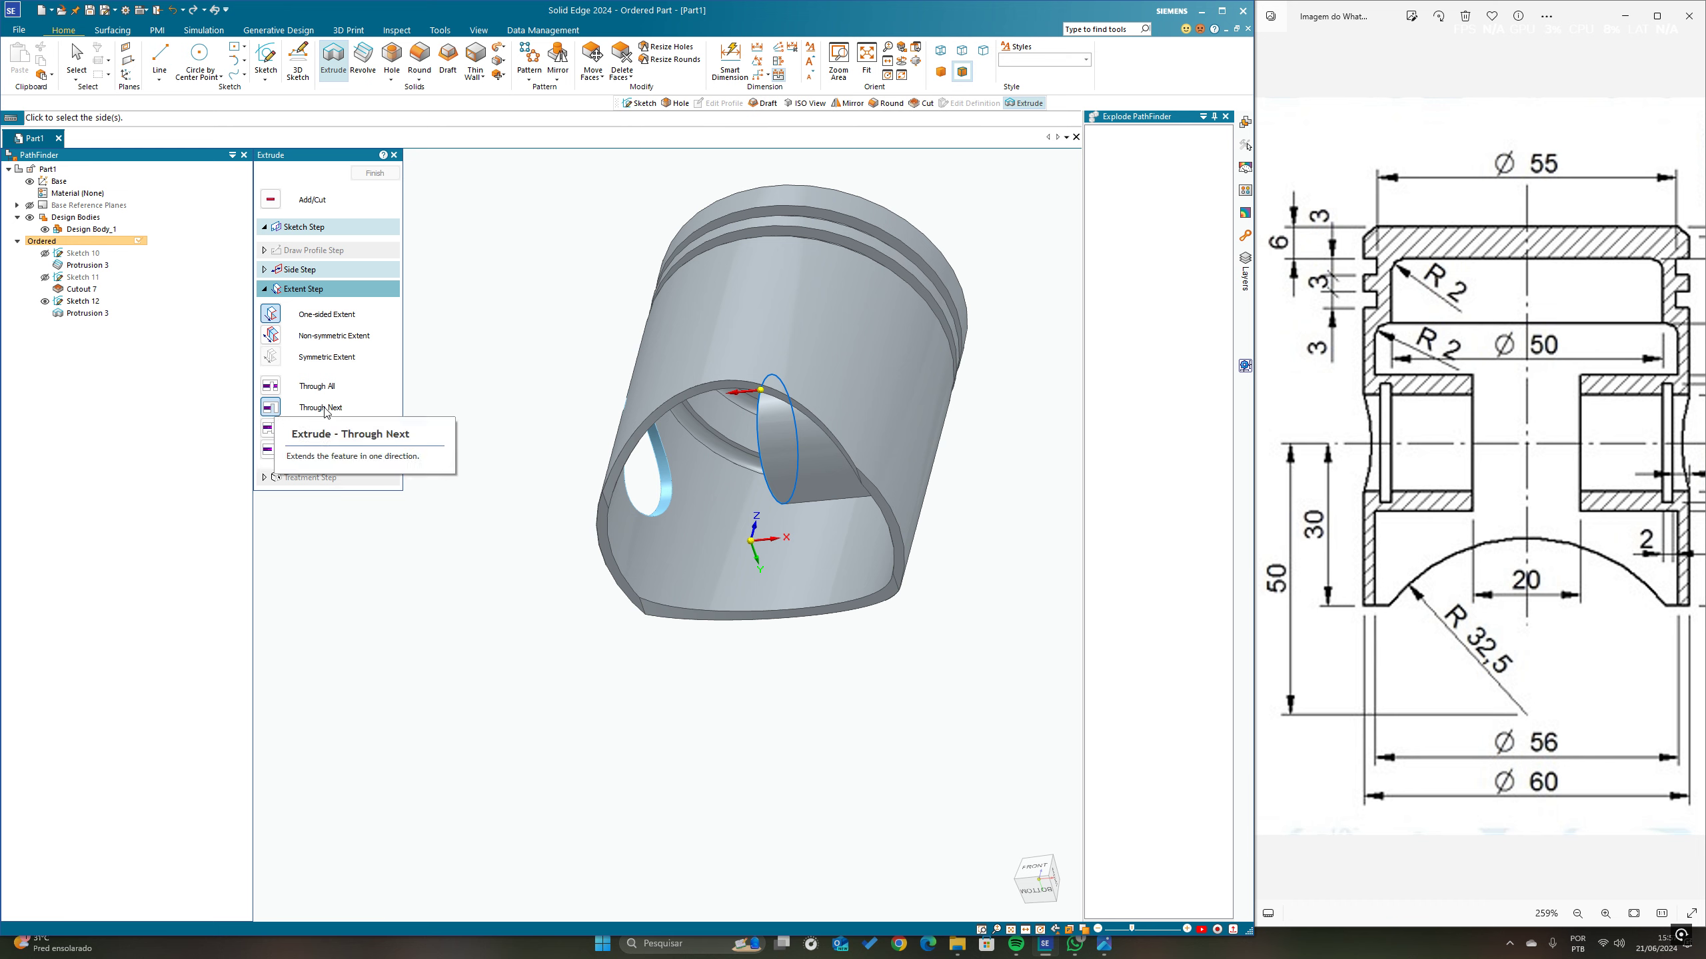
left_click(269, 451)
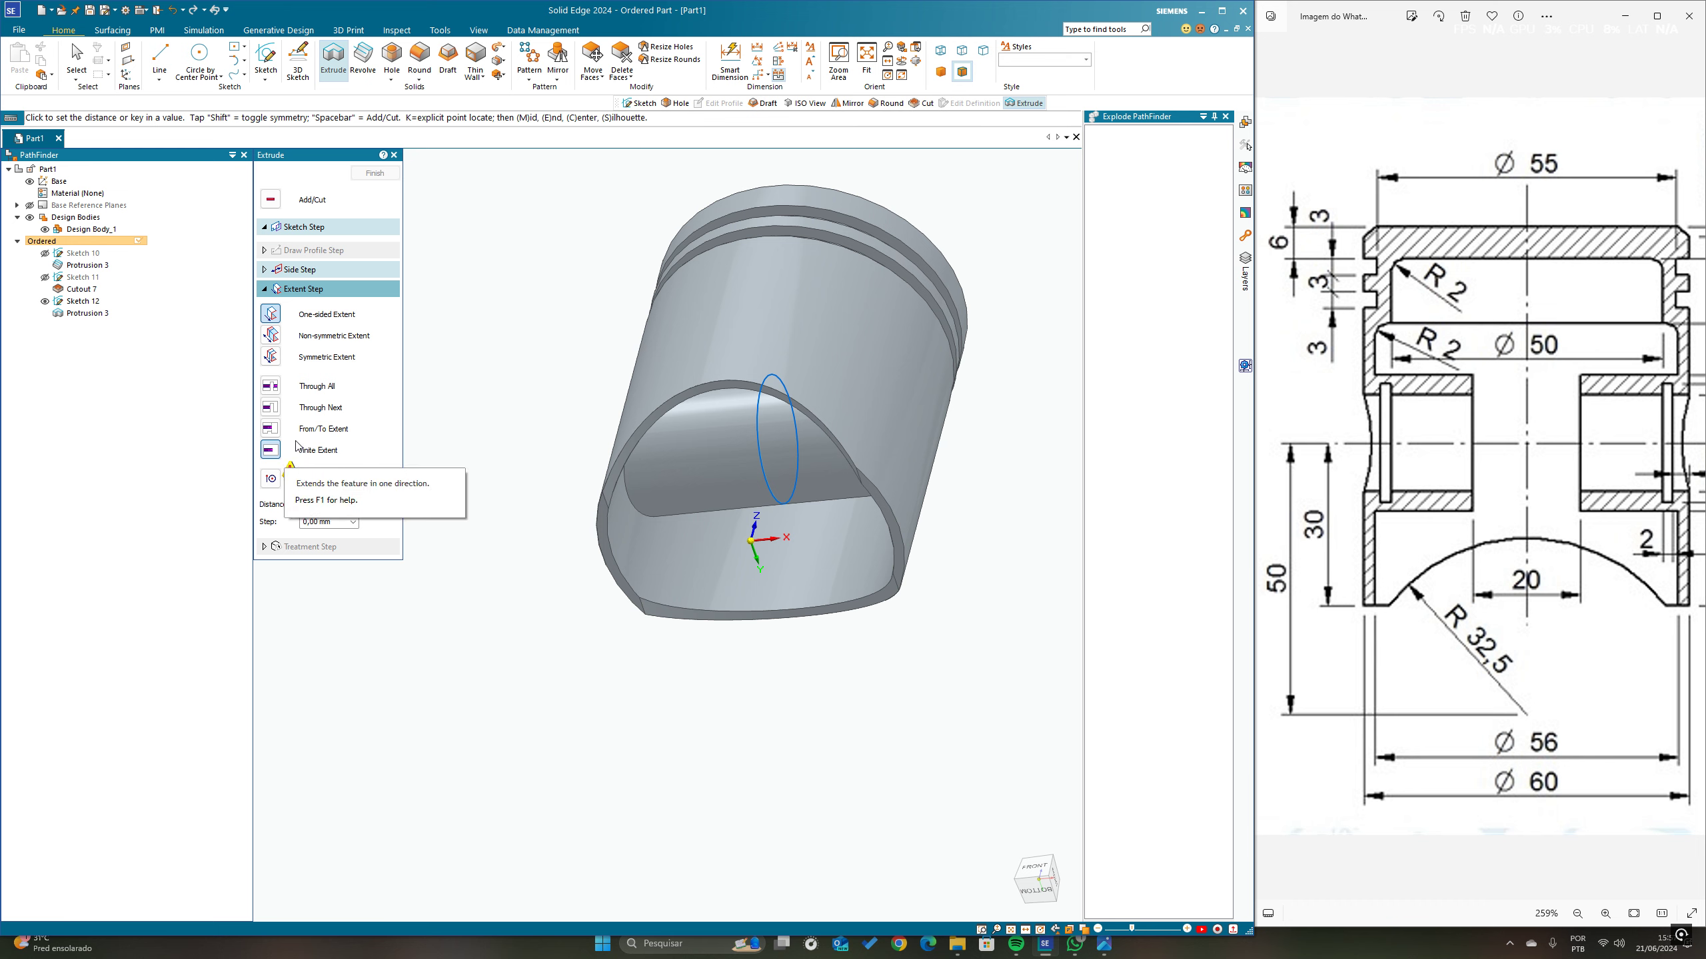
left_click(270, 356)
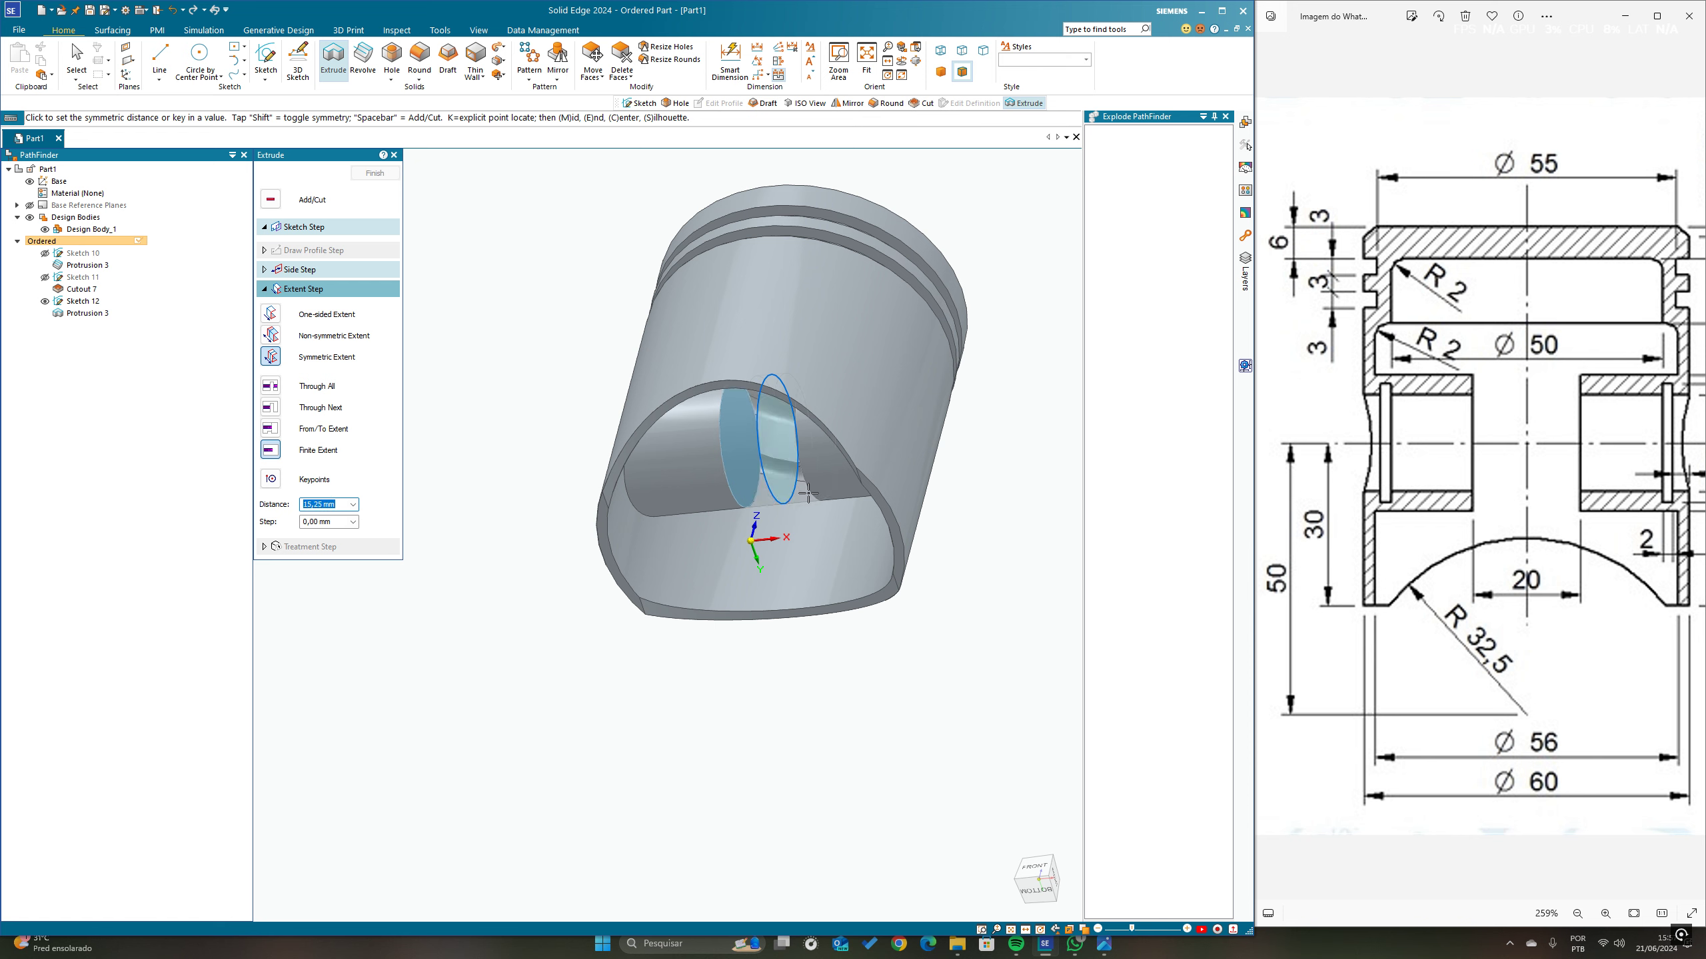
key("Return")
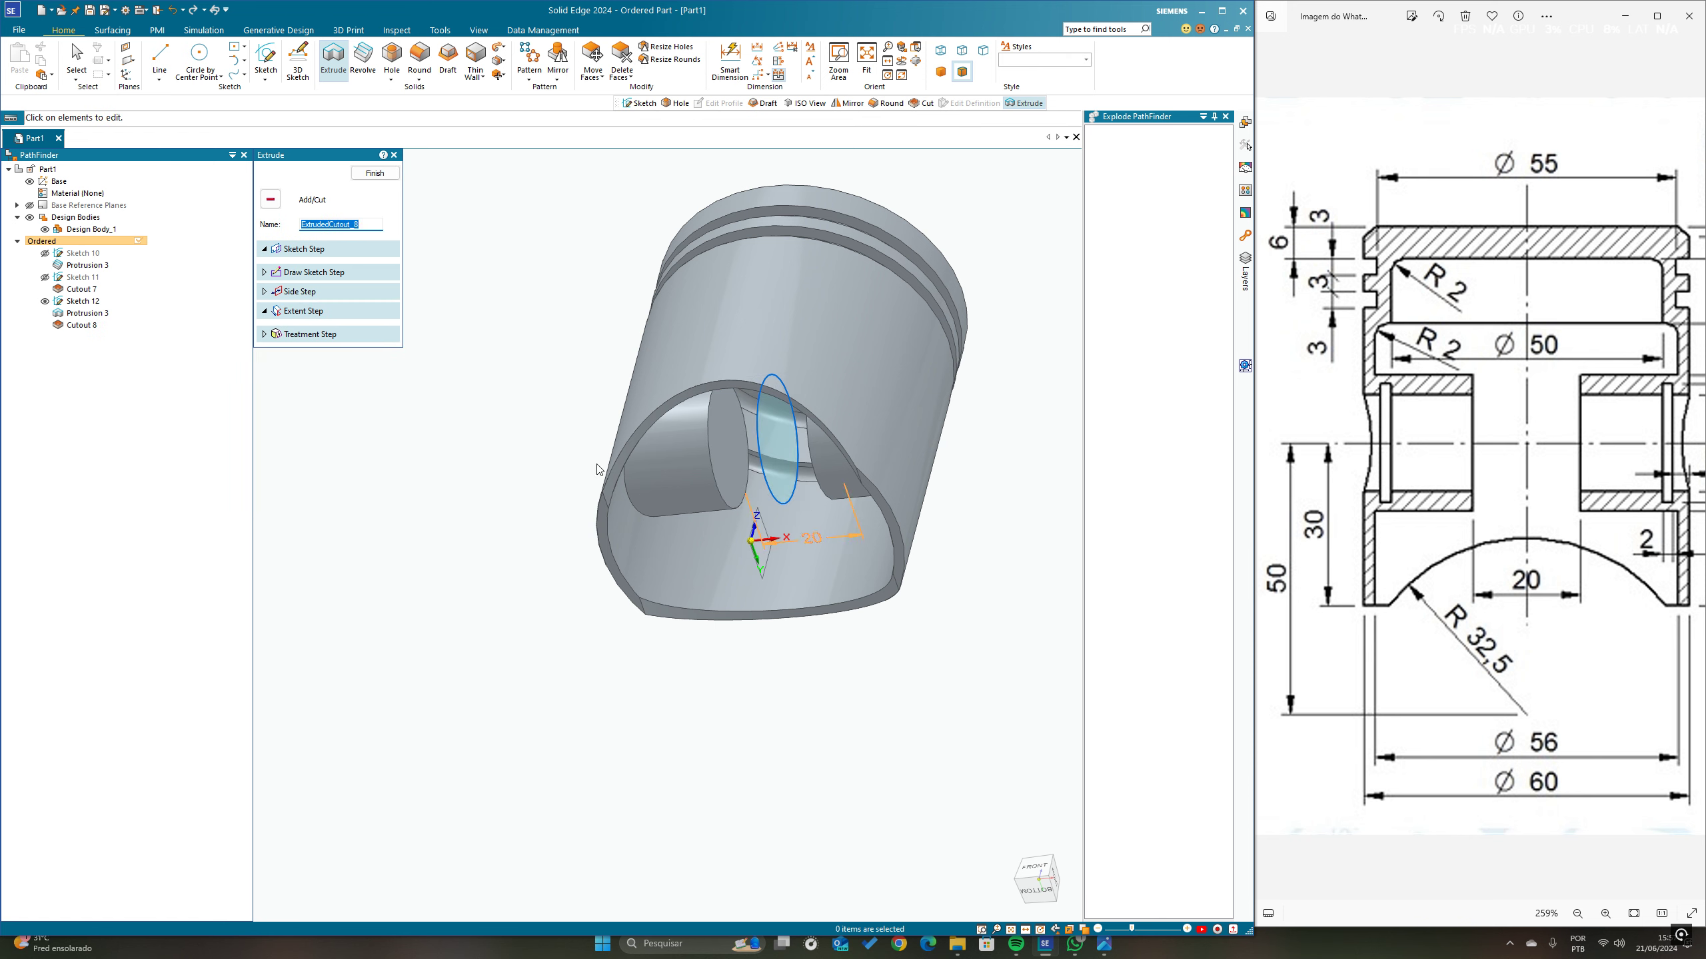
left_click(374, 172)
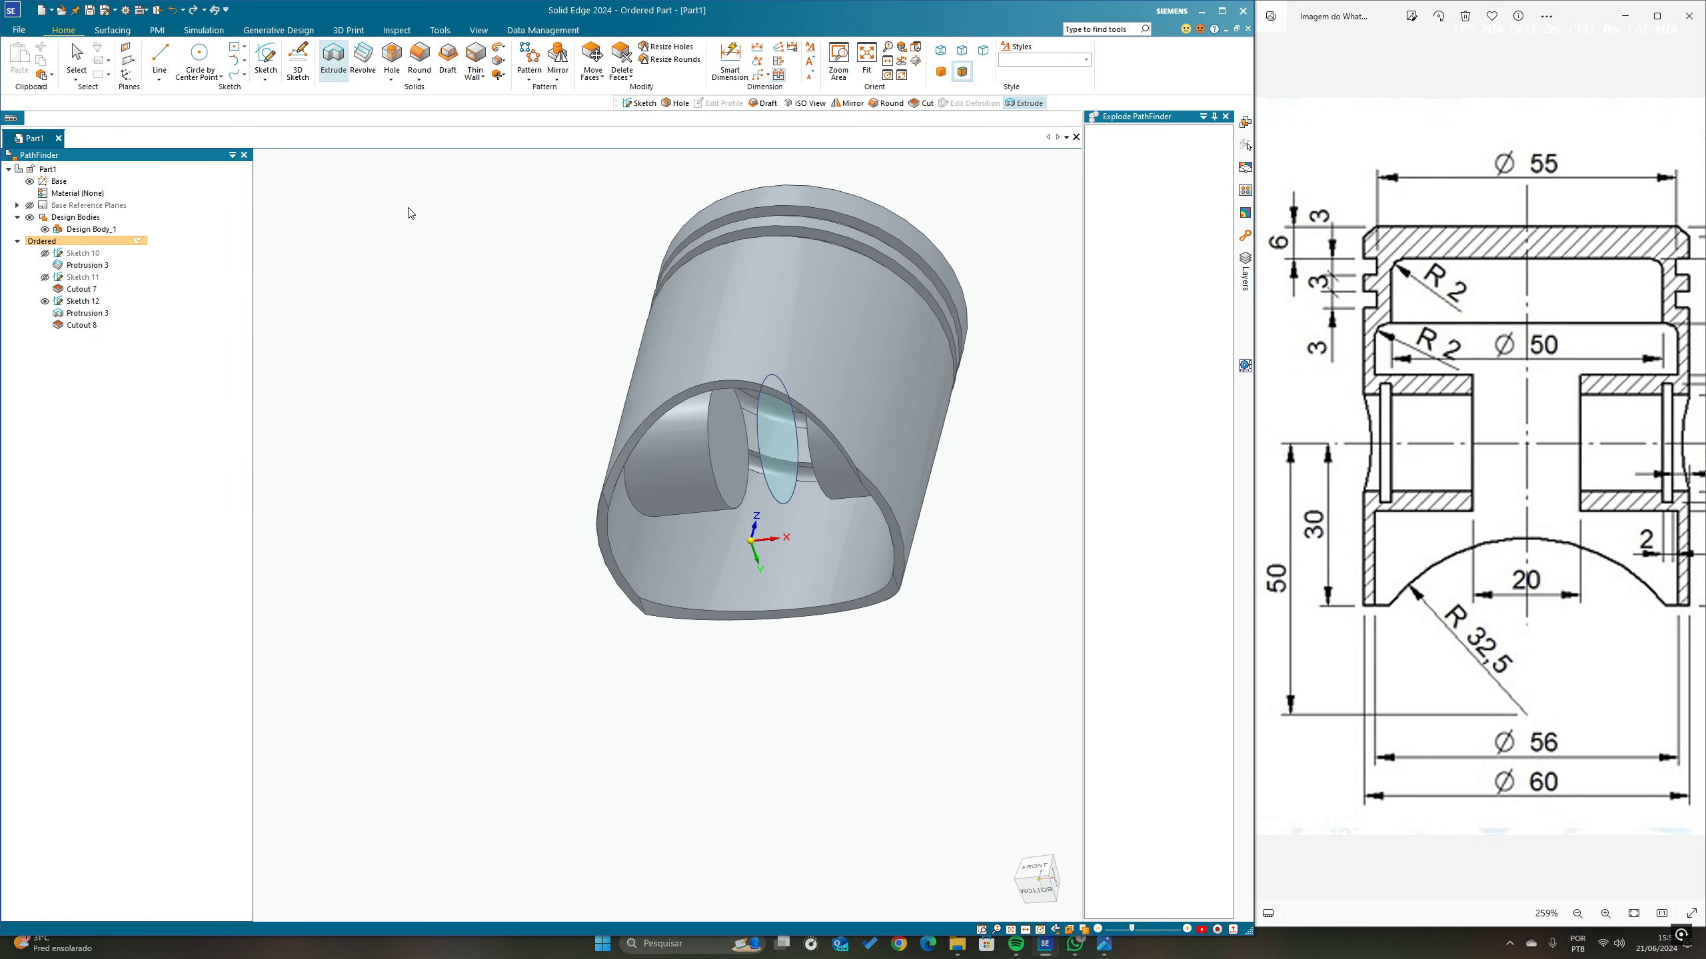
Step: Start a hole on the YZ plane and set its ISO Metric drill size to 18 mm in the hole options
middle_click_drag(1046, 523, 948, 582)
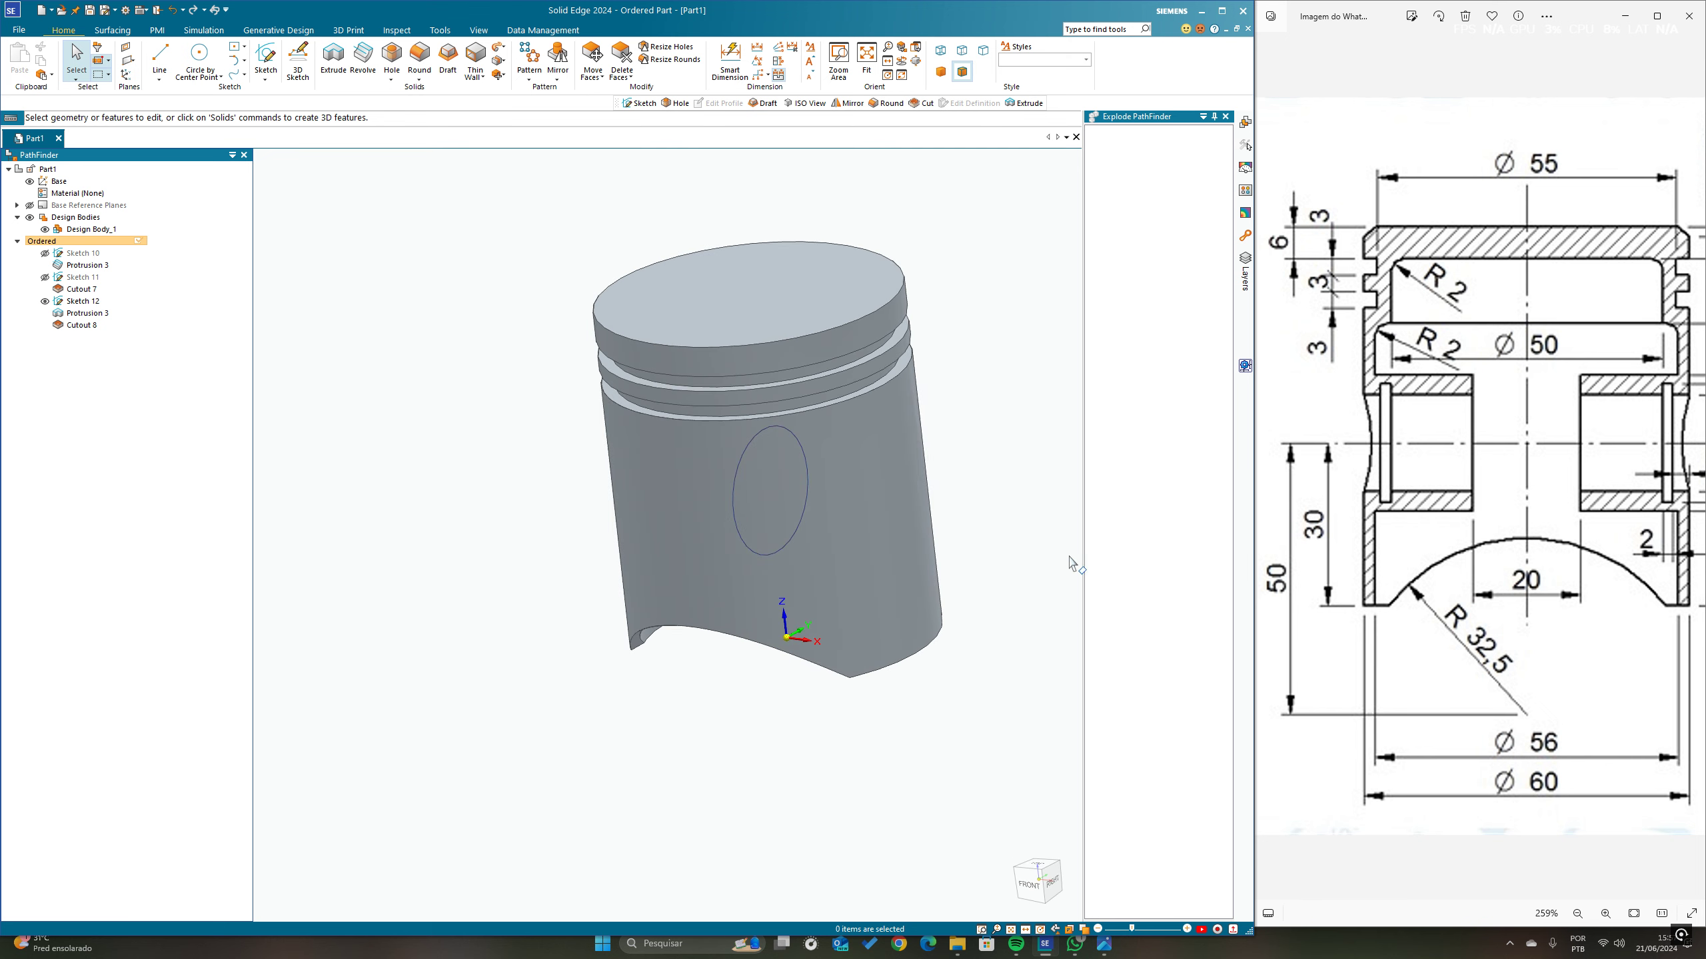
mouse_move(1581, 470)
left_mouse_down()
mouse_move(1314, 413)
mouse_move(1413, 397)
left_mouse_up()
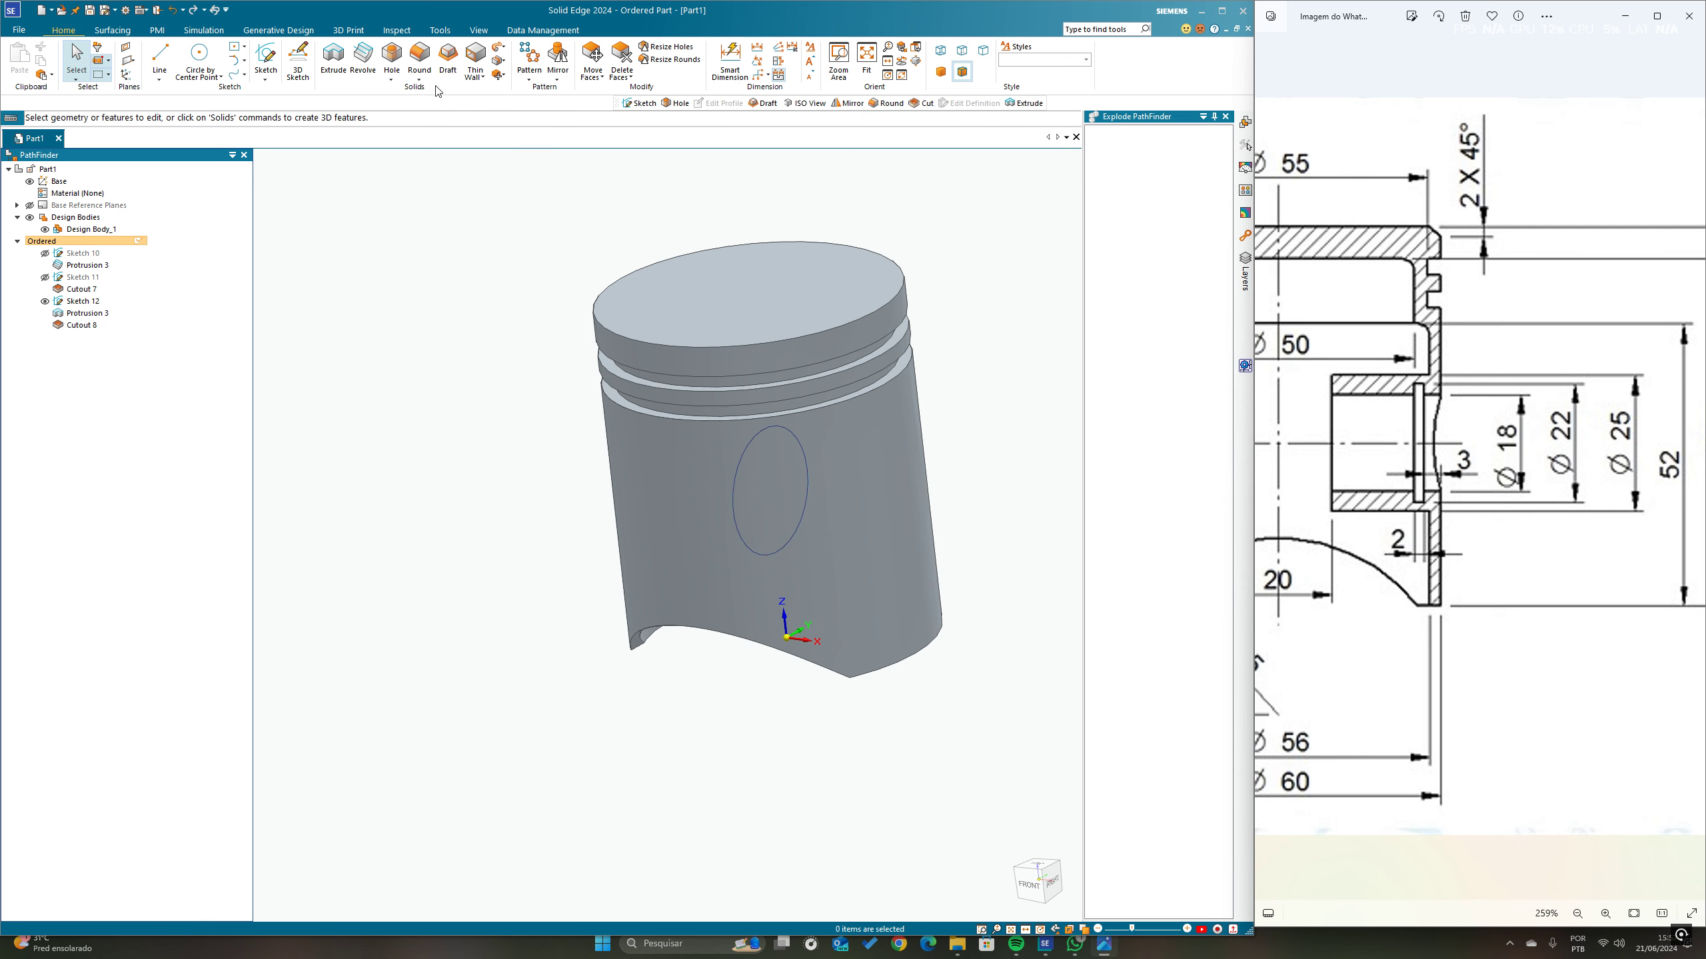
left_click(392, 55)
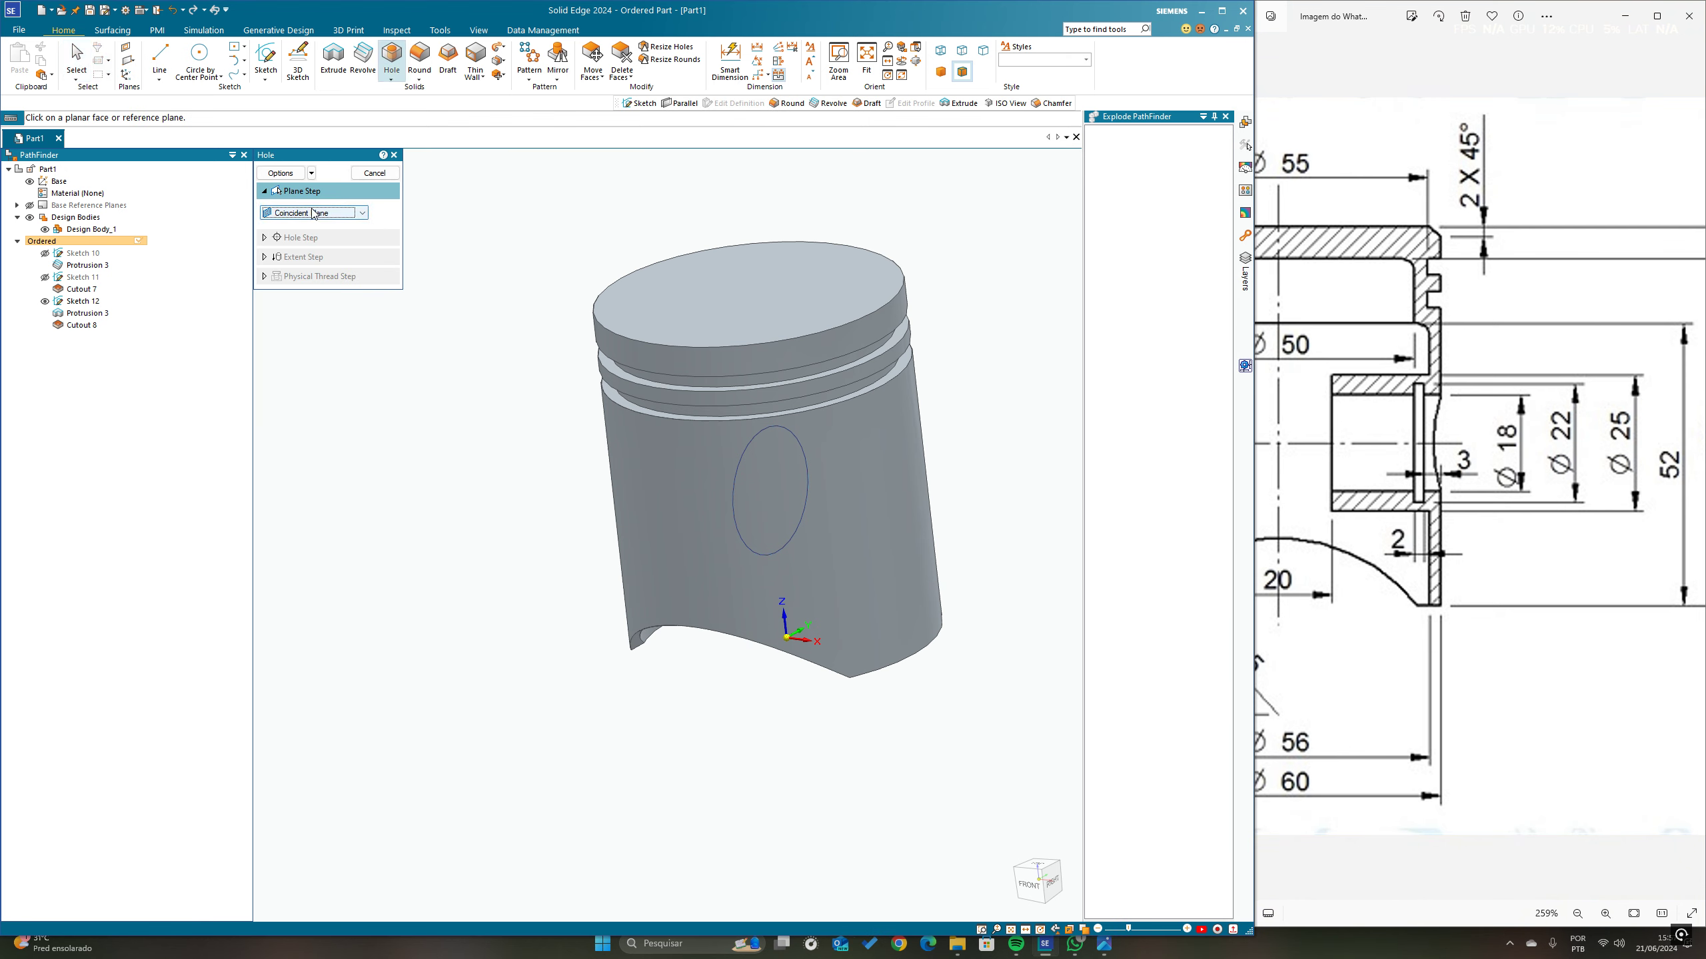
mouse_move(861, 569)
middle_mouse_down()
mouse_move(860, 495)
mouse_move(826, 455)
mouse_move(777, 600)
middle_mouse_up()
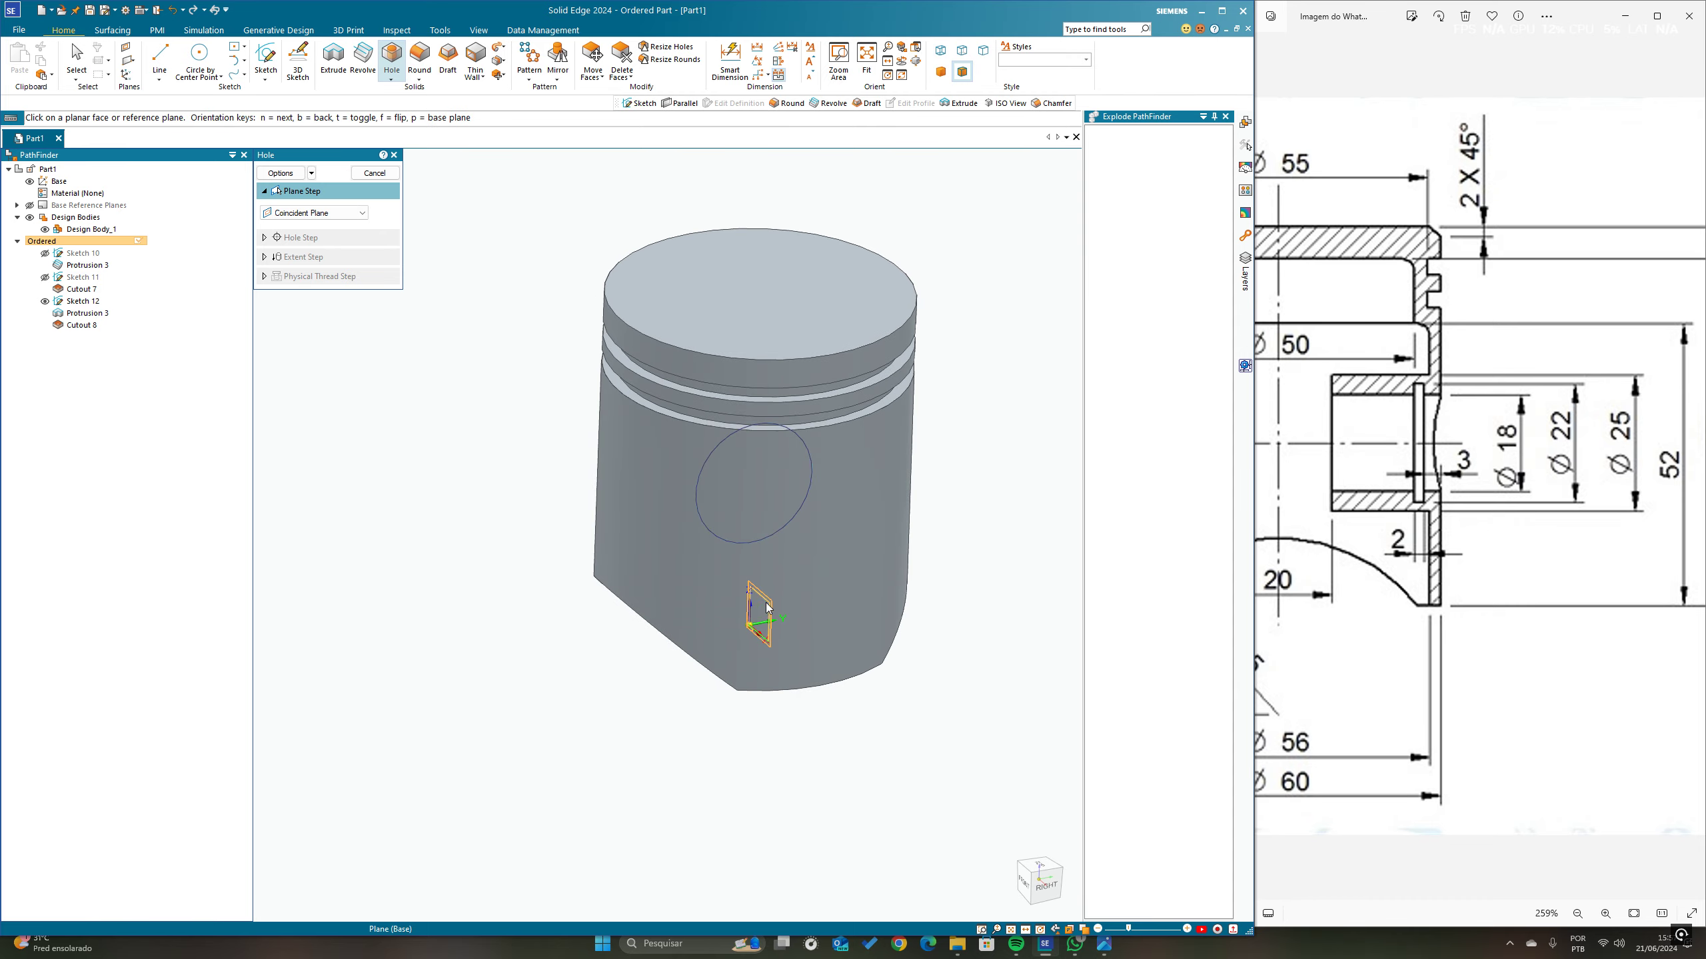
left_click(776, 601)
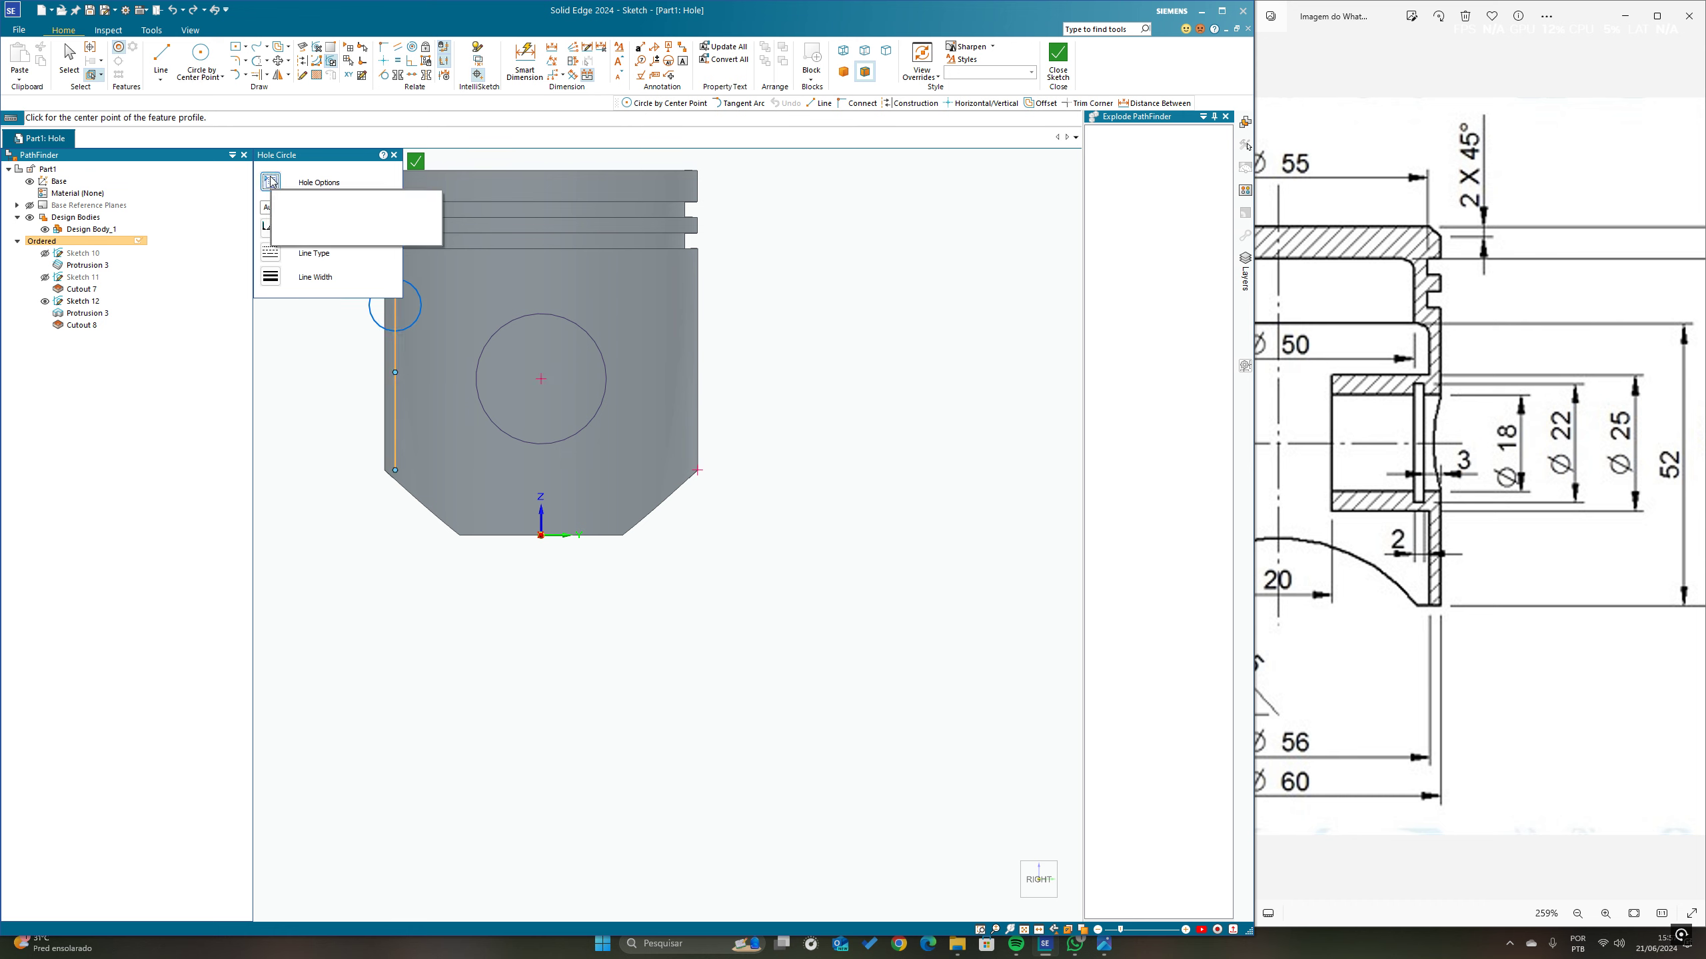
left_click(271, 183)
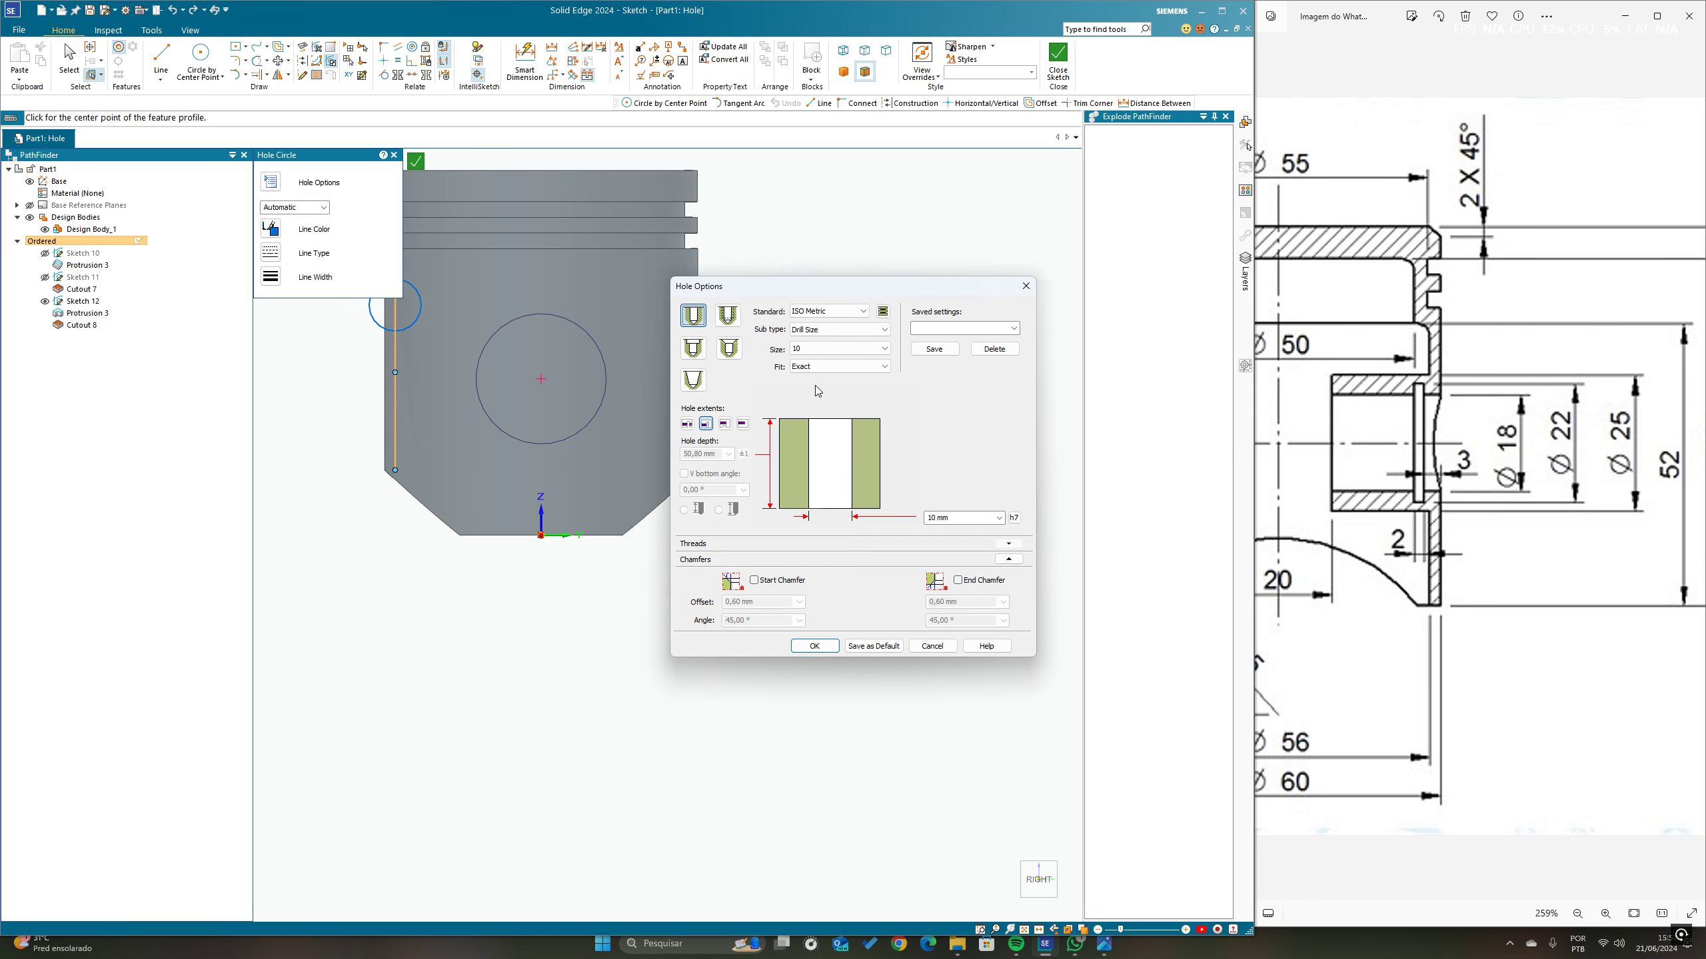
left_click(846, 349)
left_click(808, 528)
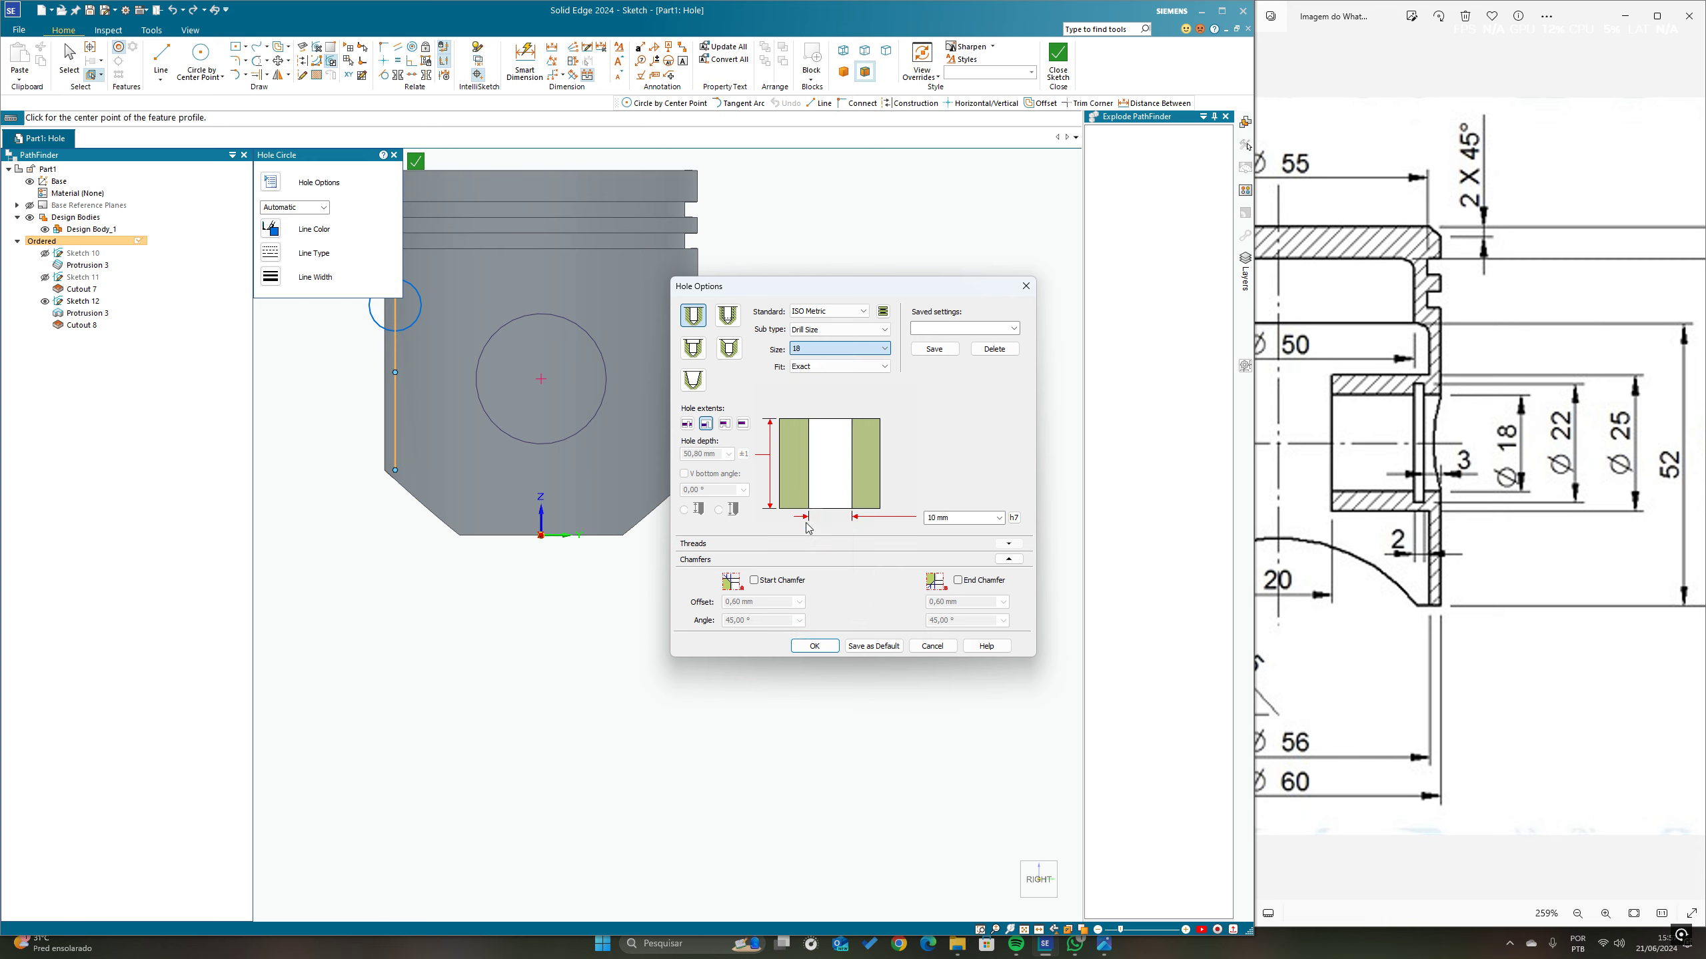
left_click(815, 646)
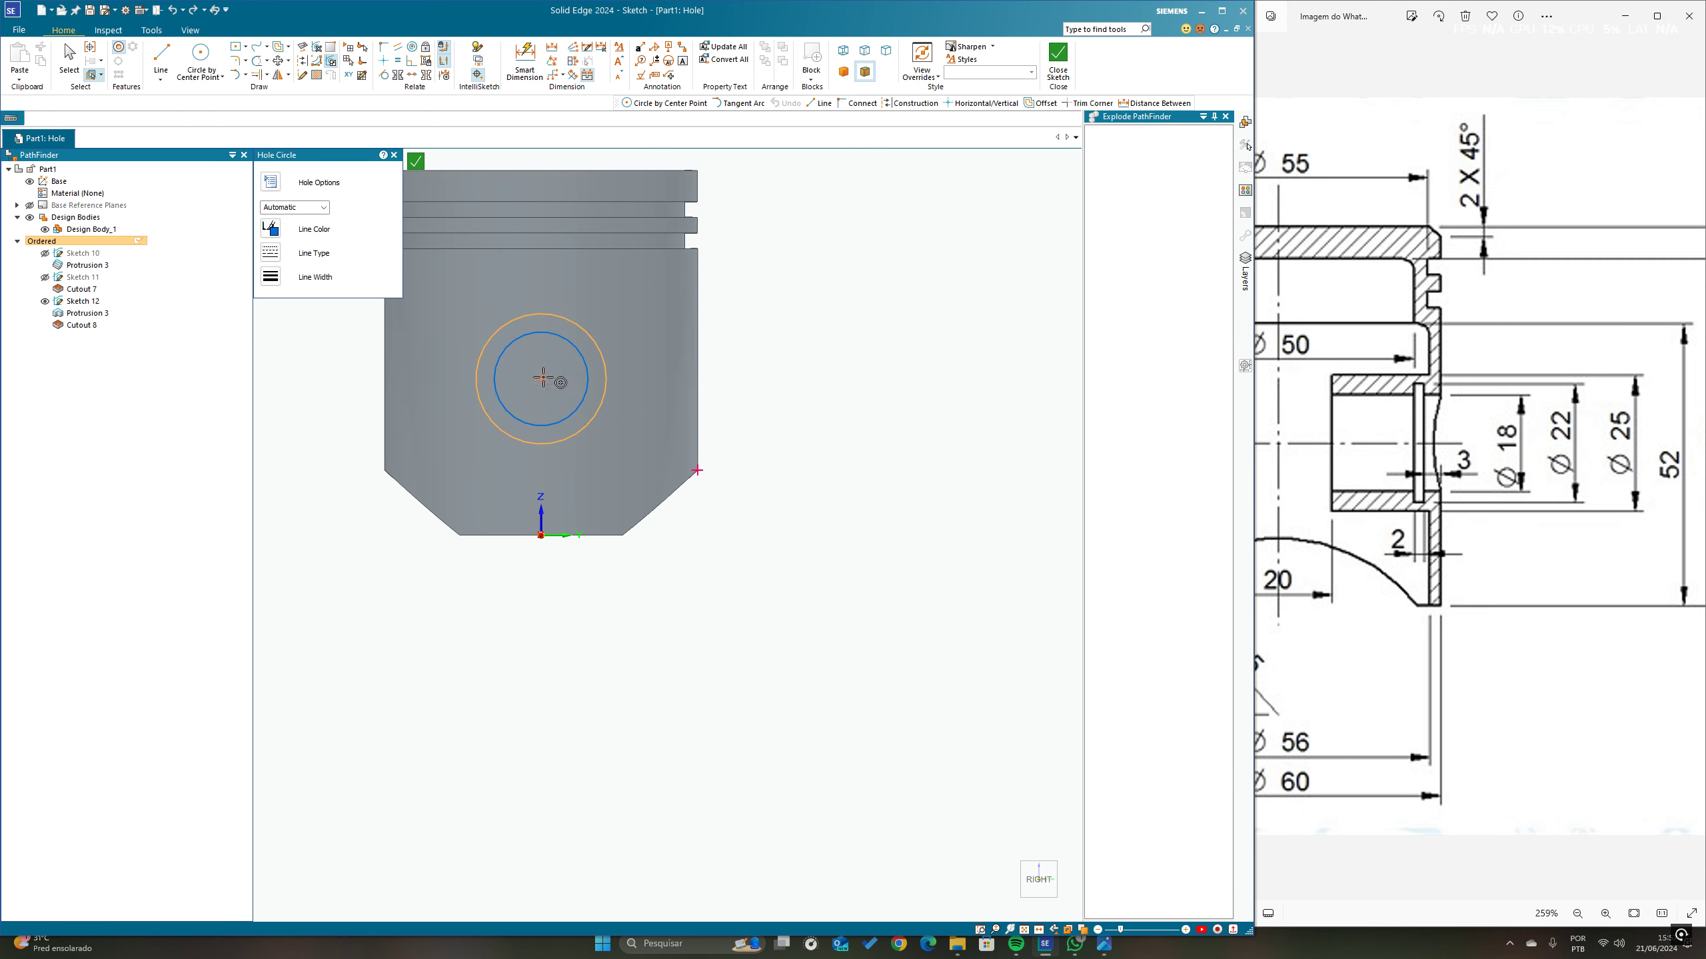
Step: Place the 18 mm hole concentric with the boss circle and extend it Through Next in both directions
left_click(540, 380)
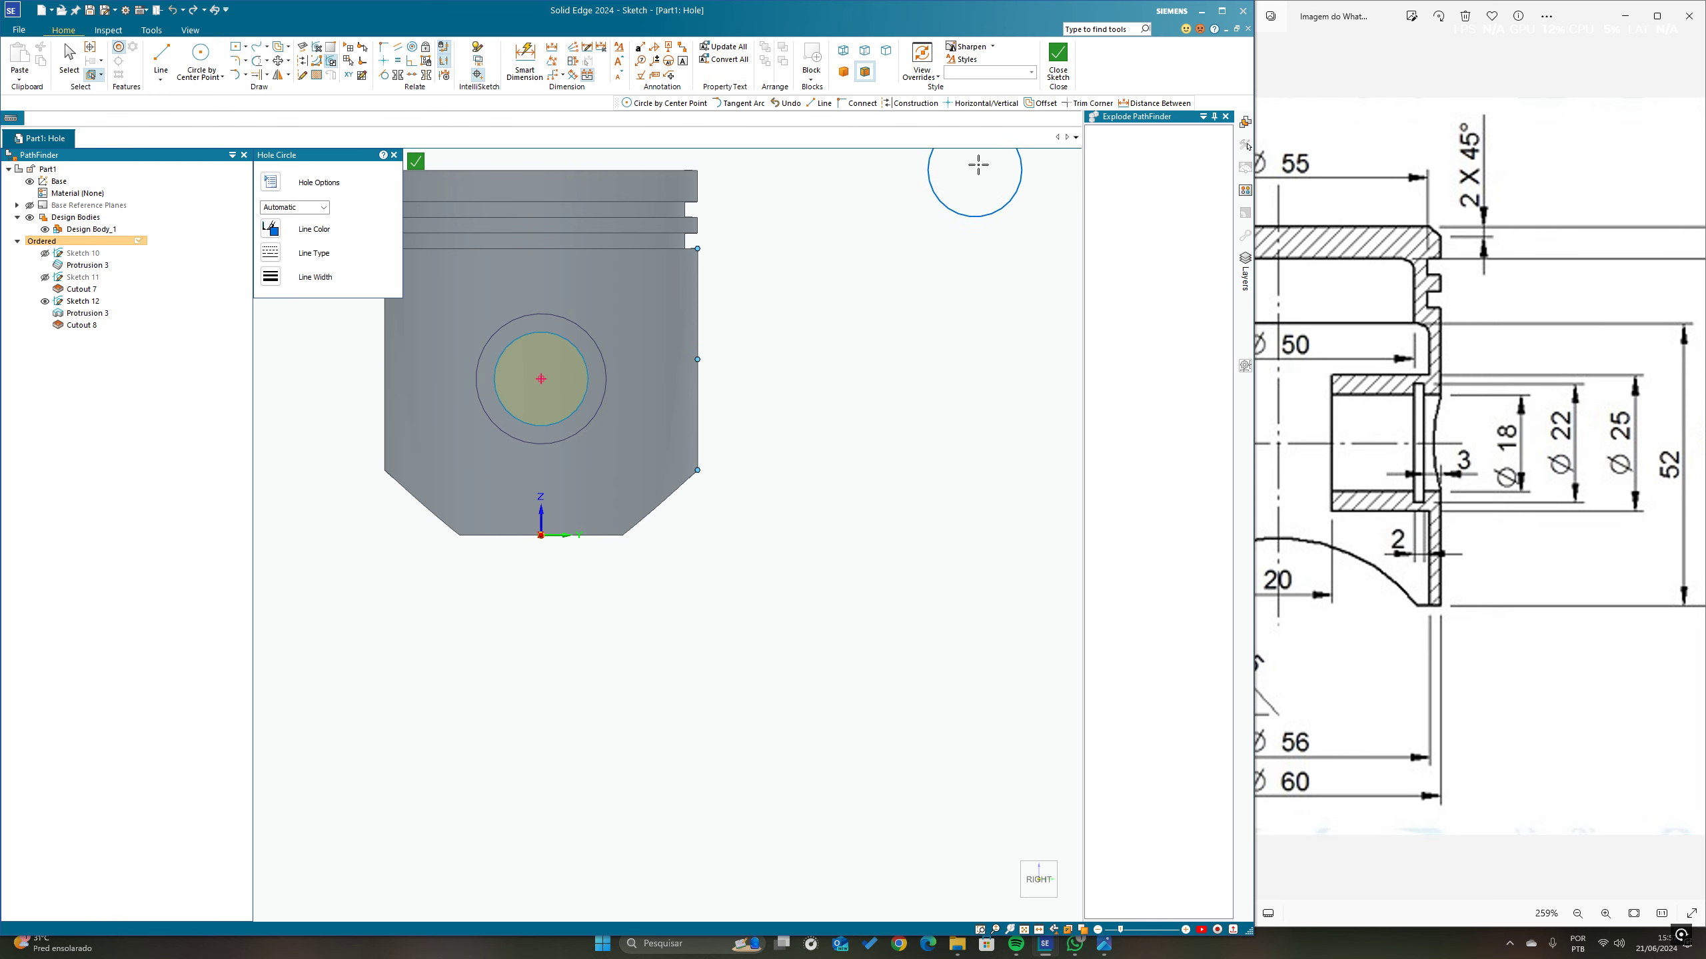
left_click(1051, 59)
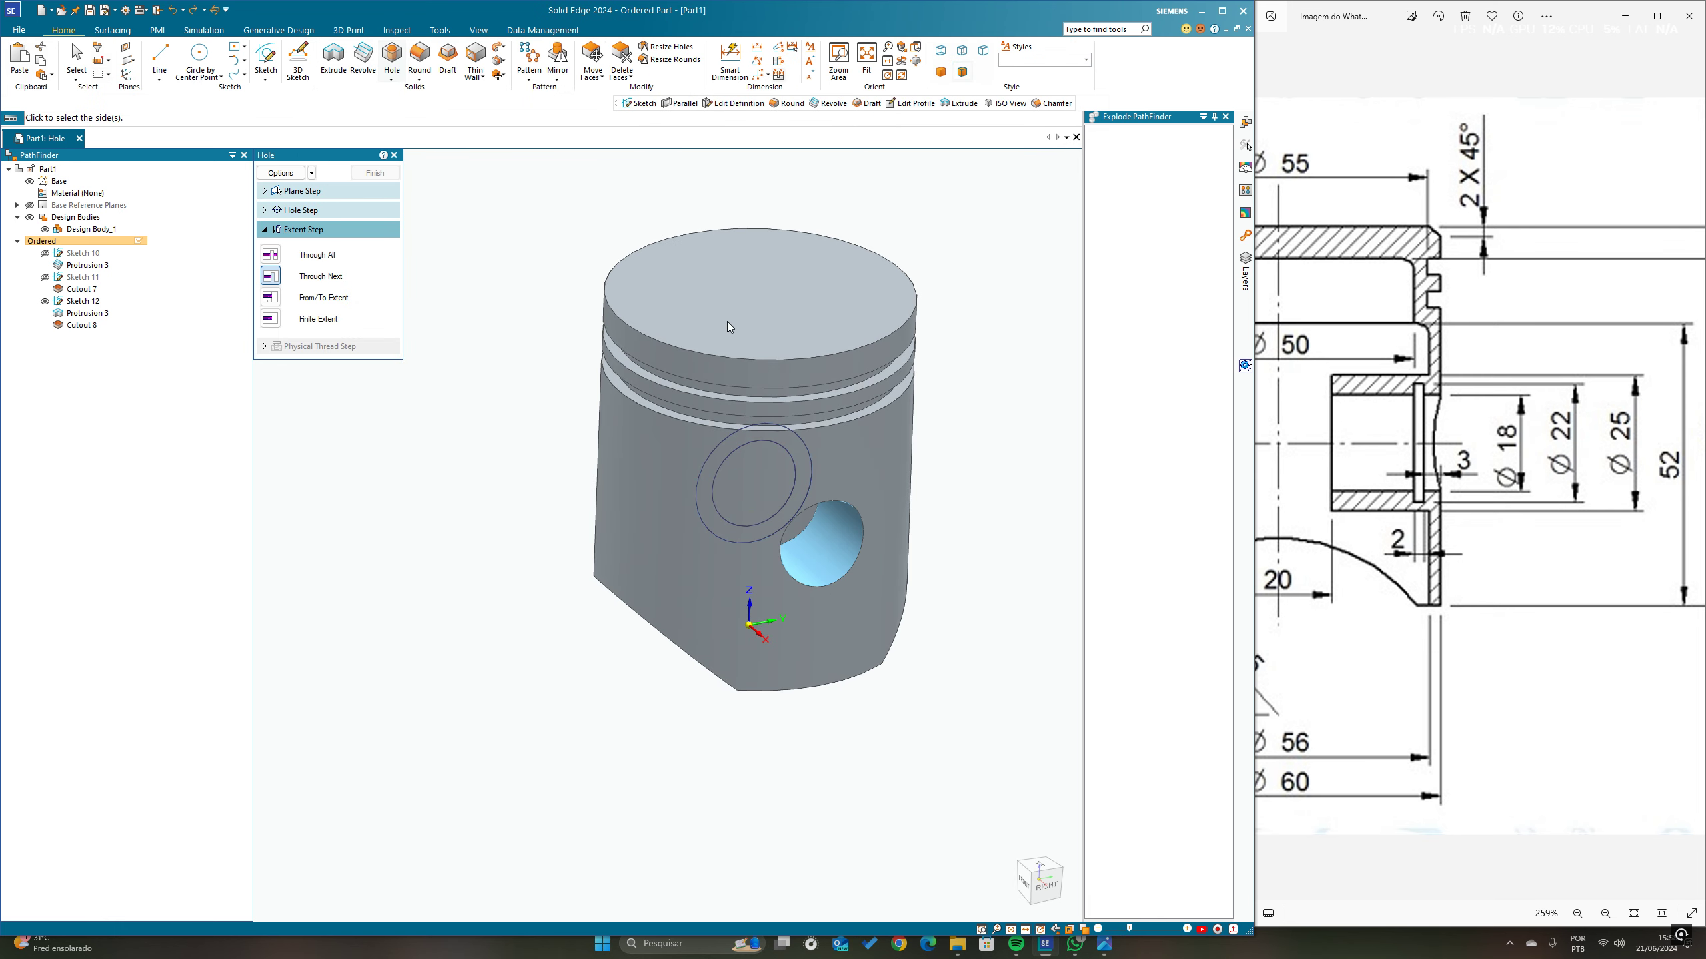
middle_click_drag(804, 583, 875, 490)
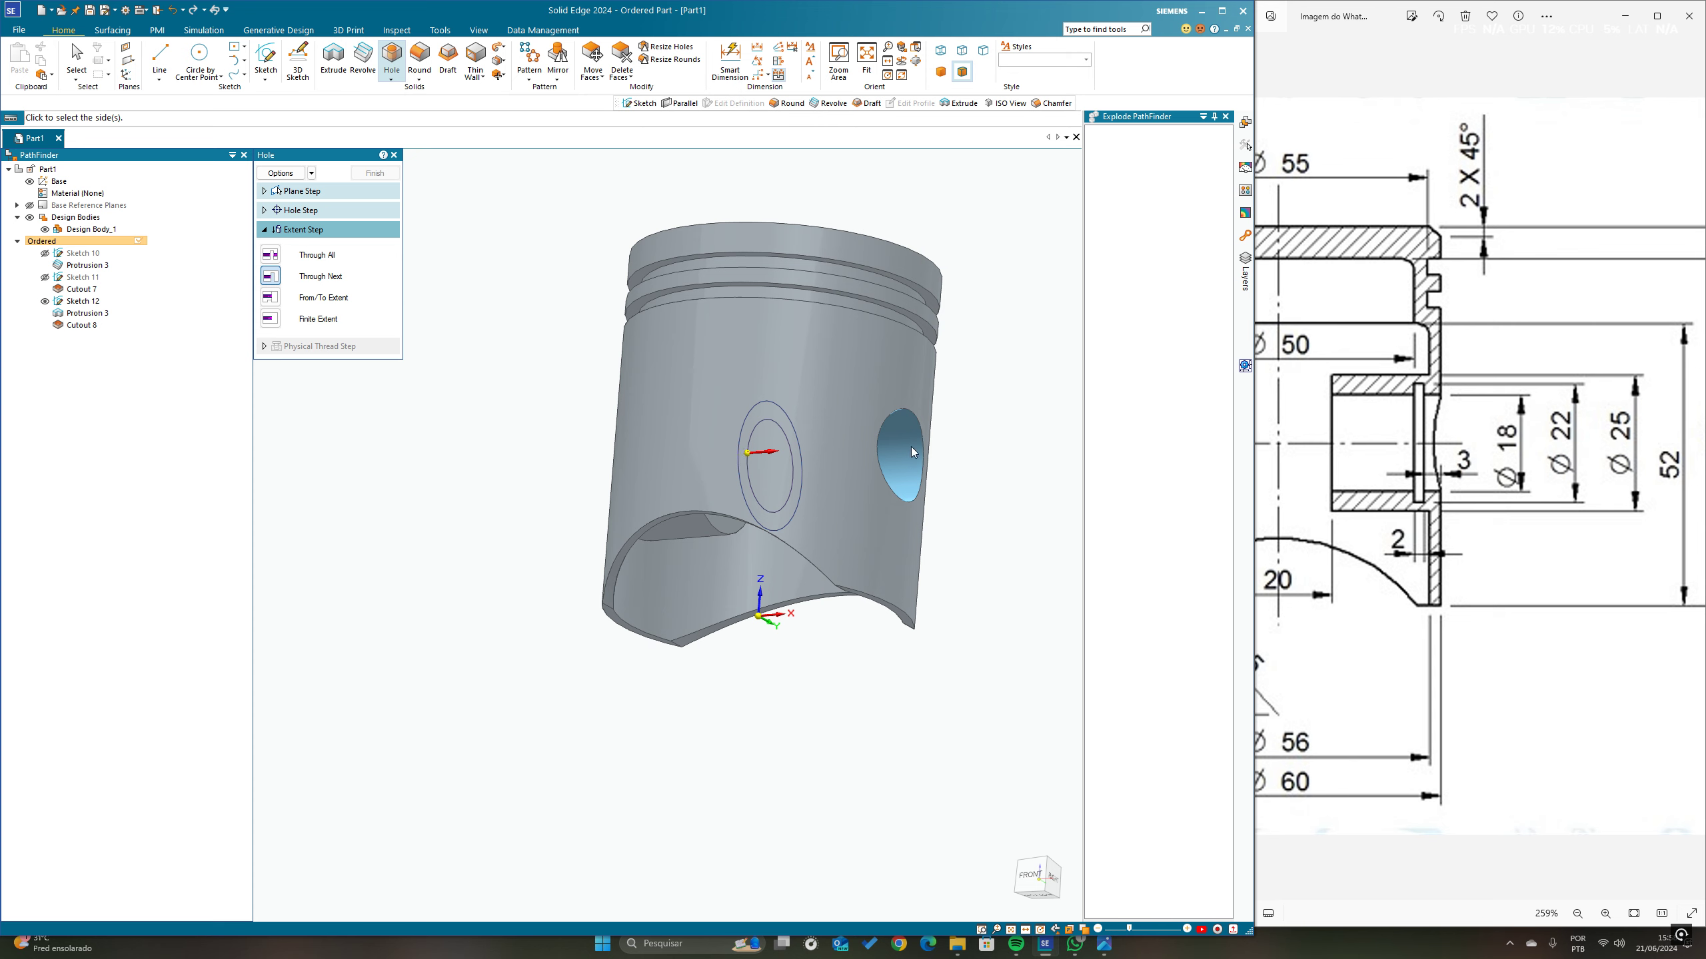
left_click(750, 456)
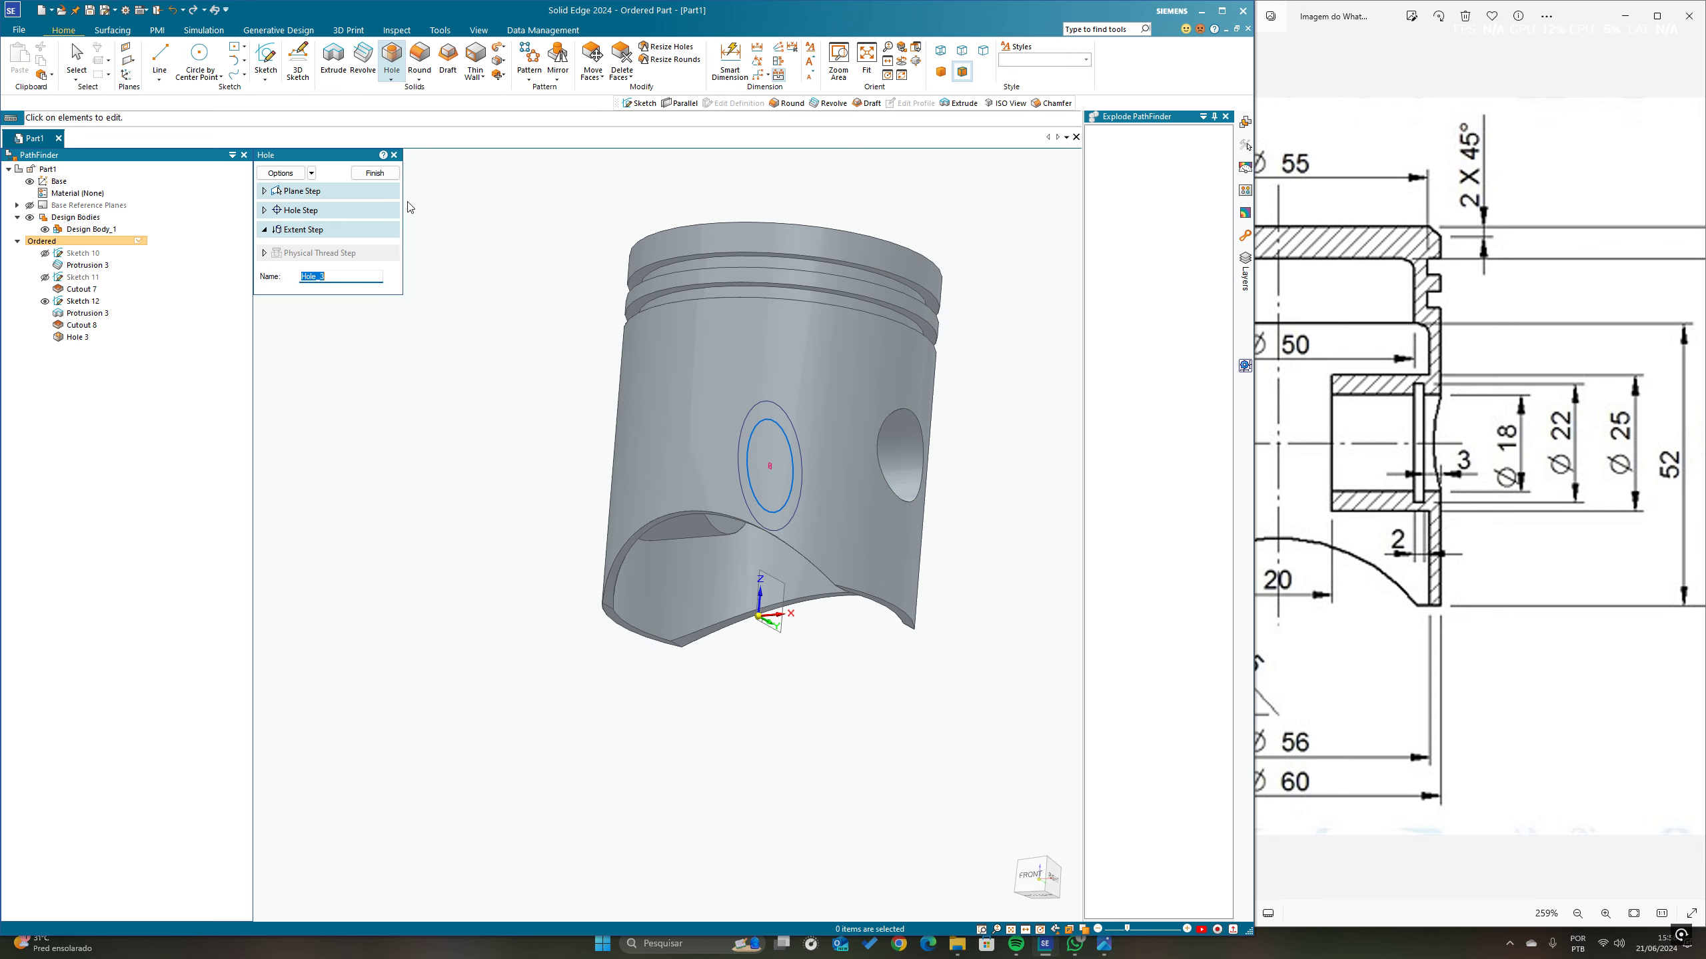
left_click(389, 173)
left_click(392, 173)
Step: Examine the pin hole and its groove in the reference drawing and rendering, comparing them with the model
middle_click_drag(561, 447, 488, 470)
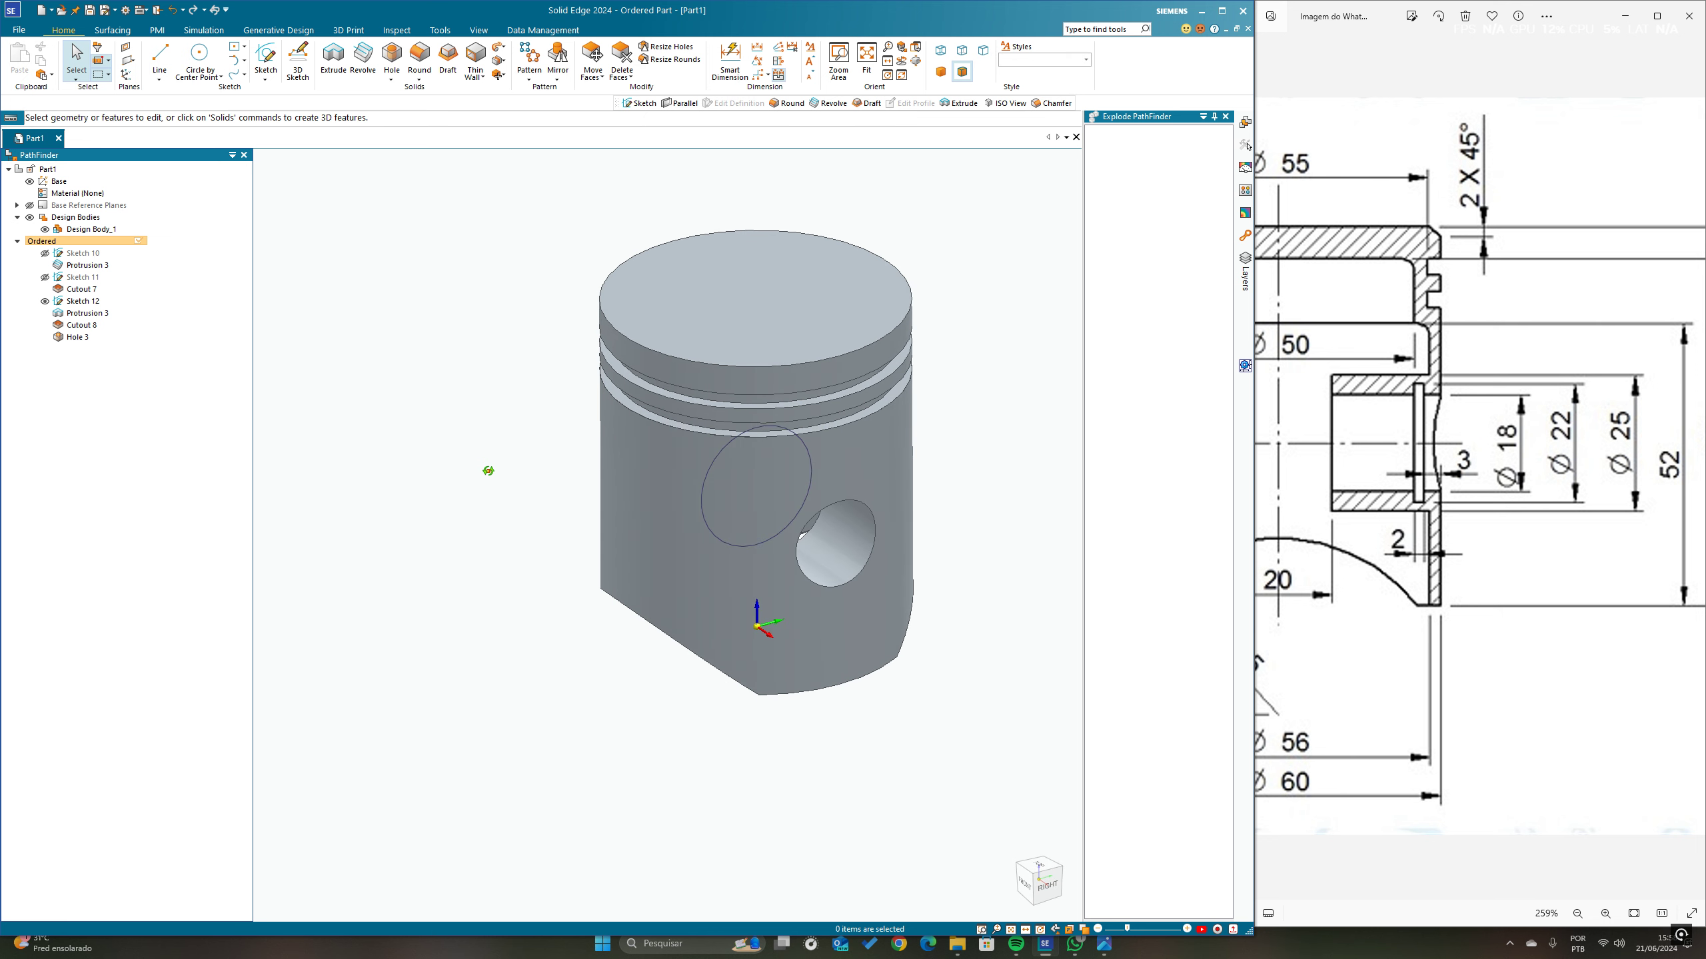
middle_click_drag(909, 491, 849, 513, "shift")
key("ctrl+i")
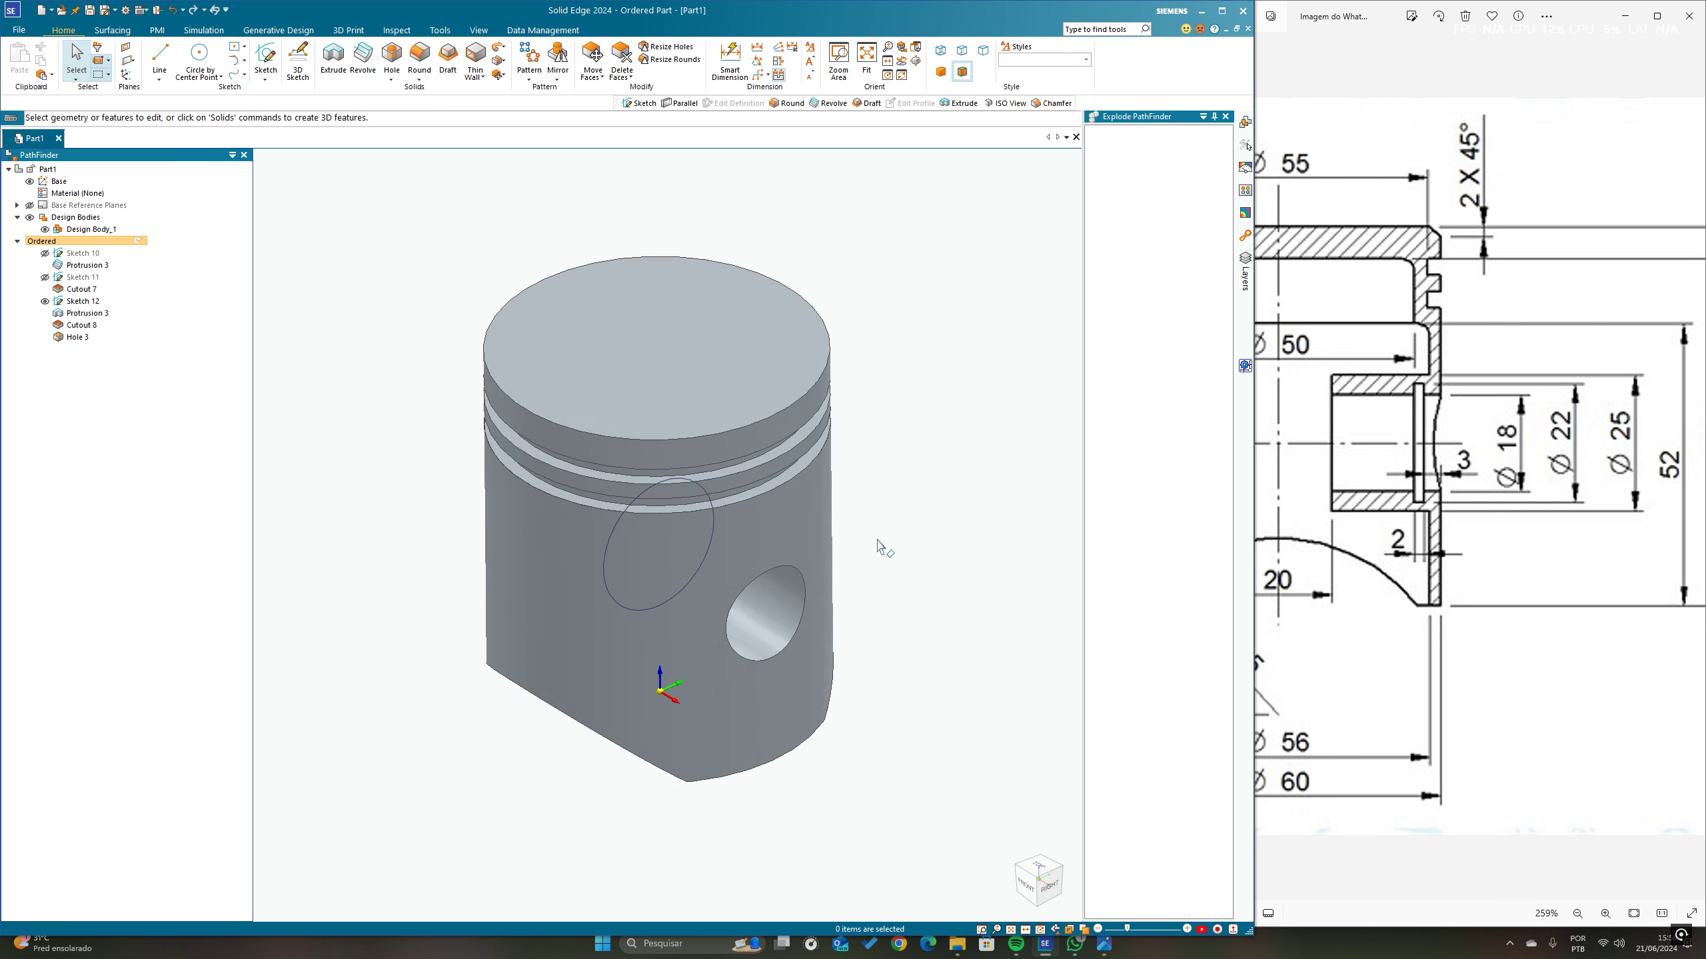
middle_click_drag(825, 594, 907, 482)
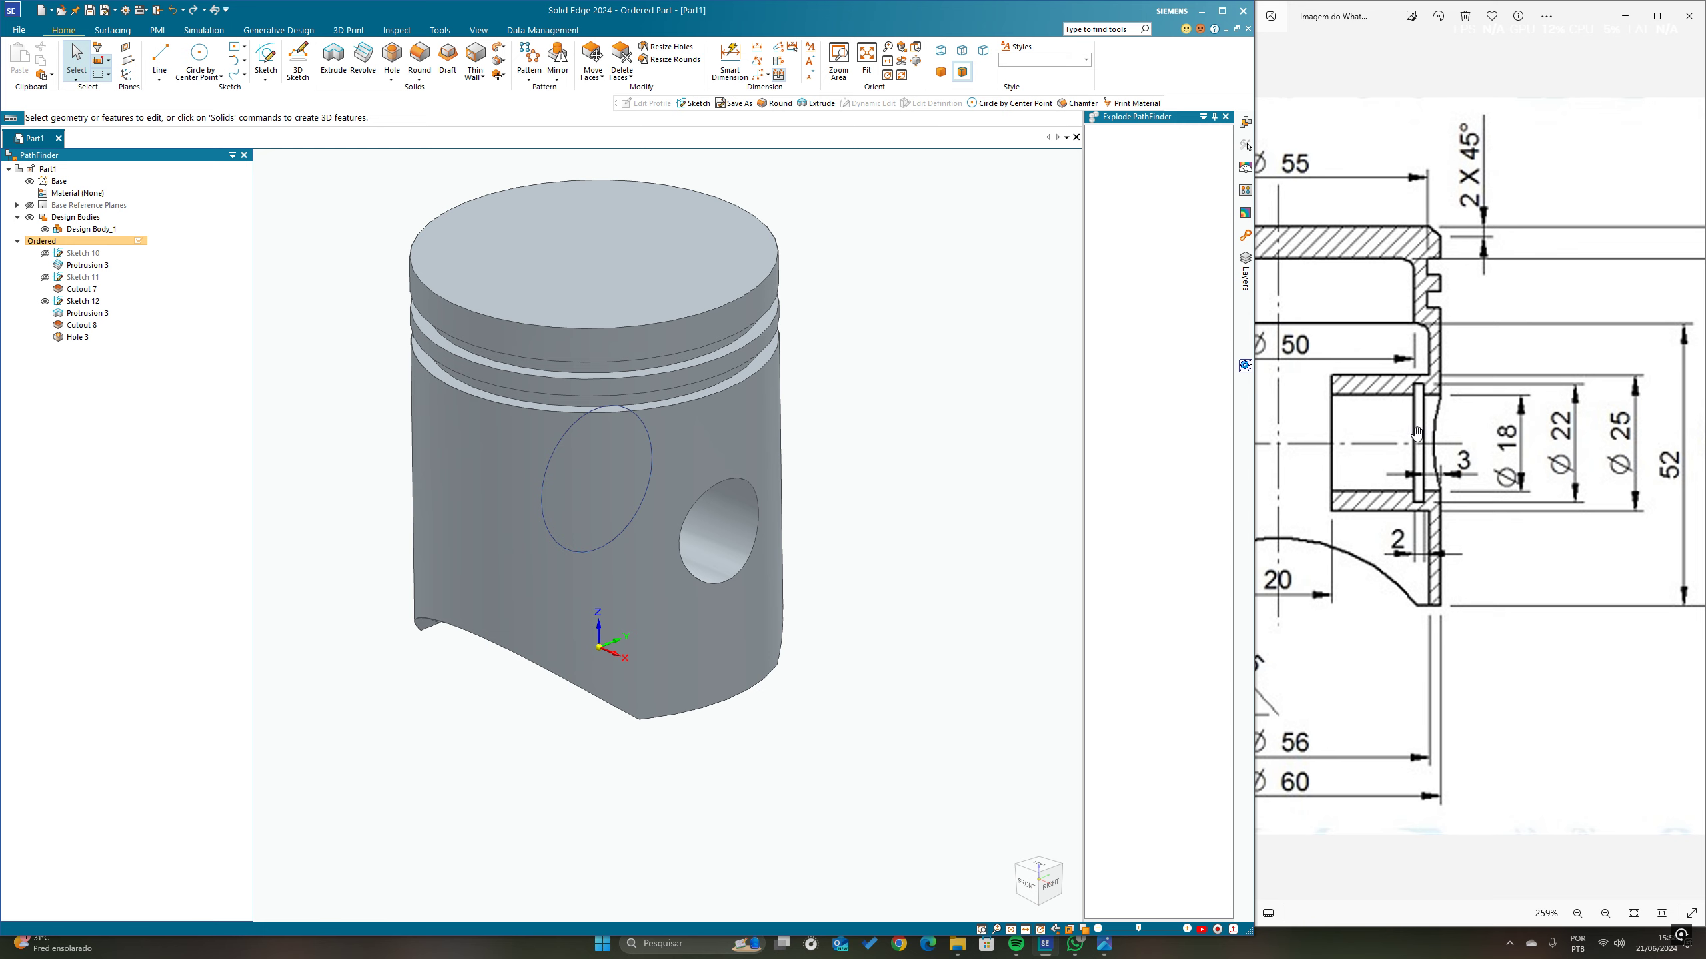
mouse_move(1387, 506)
left_mouse_down()
mouse_move(1634, 518)
mouse_move(809, 534)
mouse_move(1195, 514)
left_mouse_up()
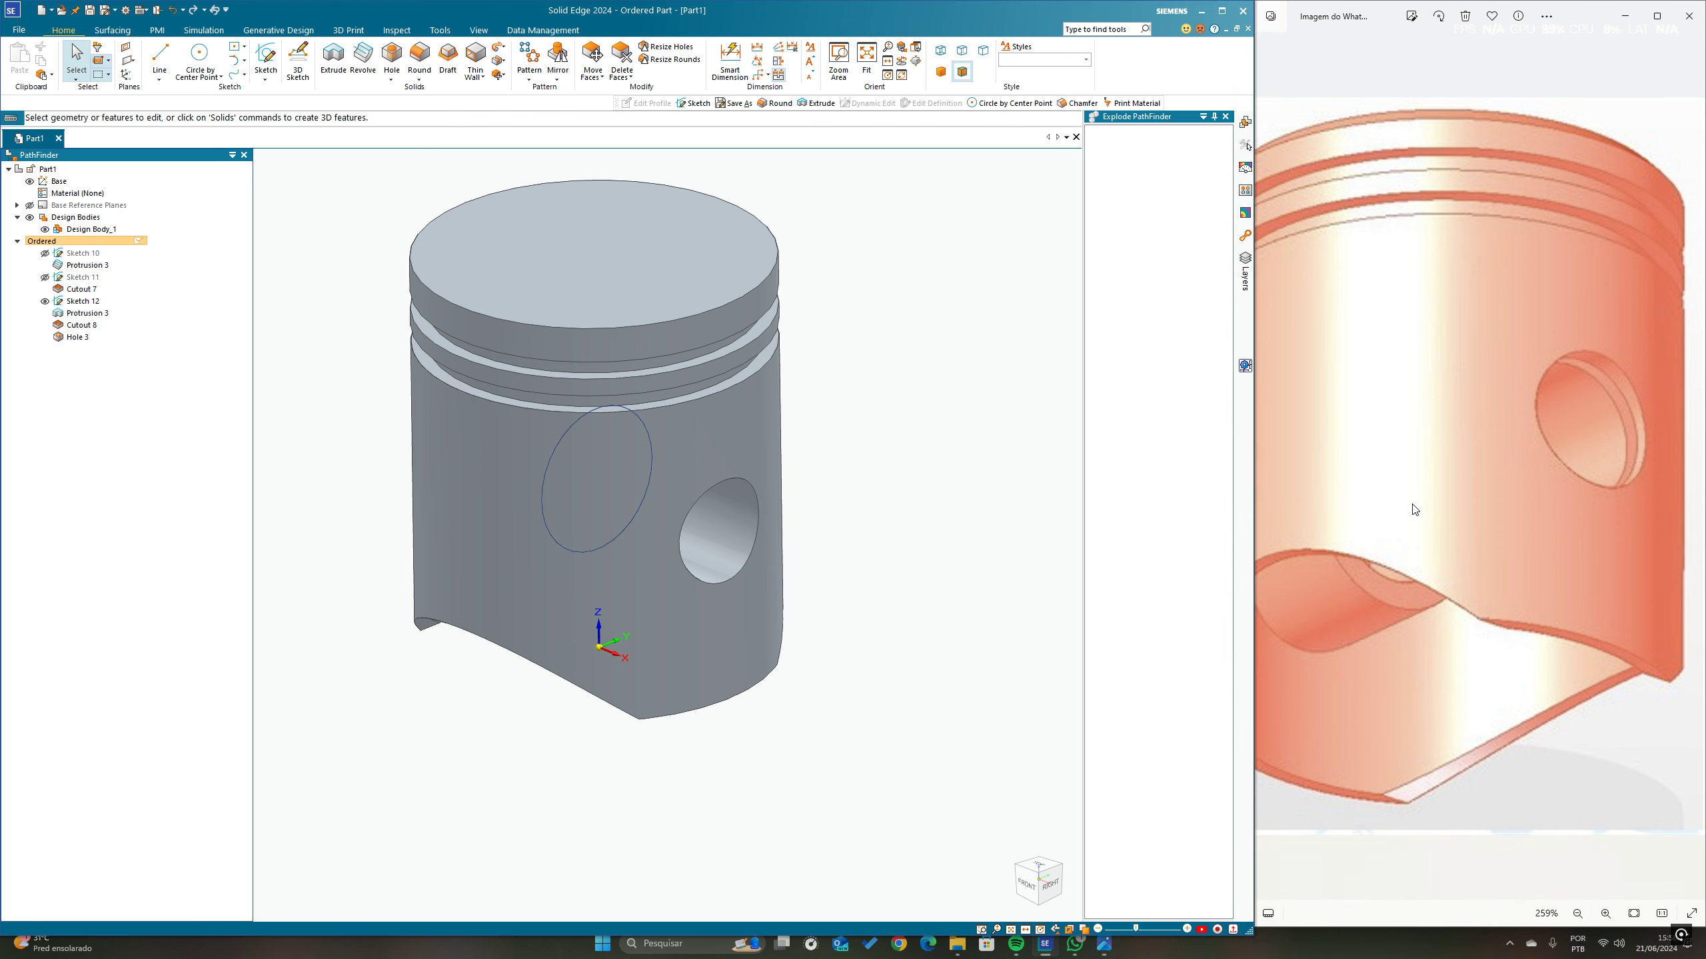
Step: Create a reference plane parallel to the YZ base plane, offset 25 mm toward the +X side of the piston
left_click_drag(1371, 506, 1699, 485)
mouse_move(1351, 477)
left_mouse_down()
mouse_move(1649, 457)
mouse_move(1481, 454)
mouse_move(1657, 440)
left_mouse_up()
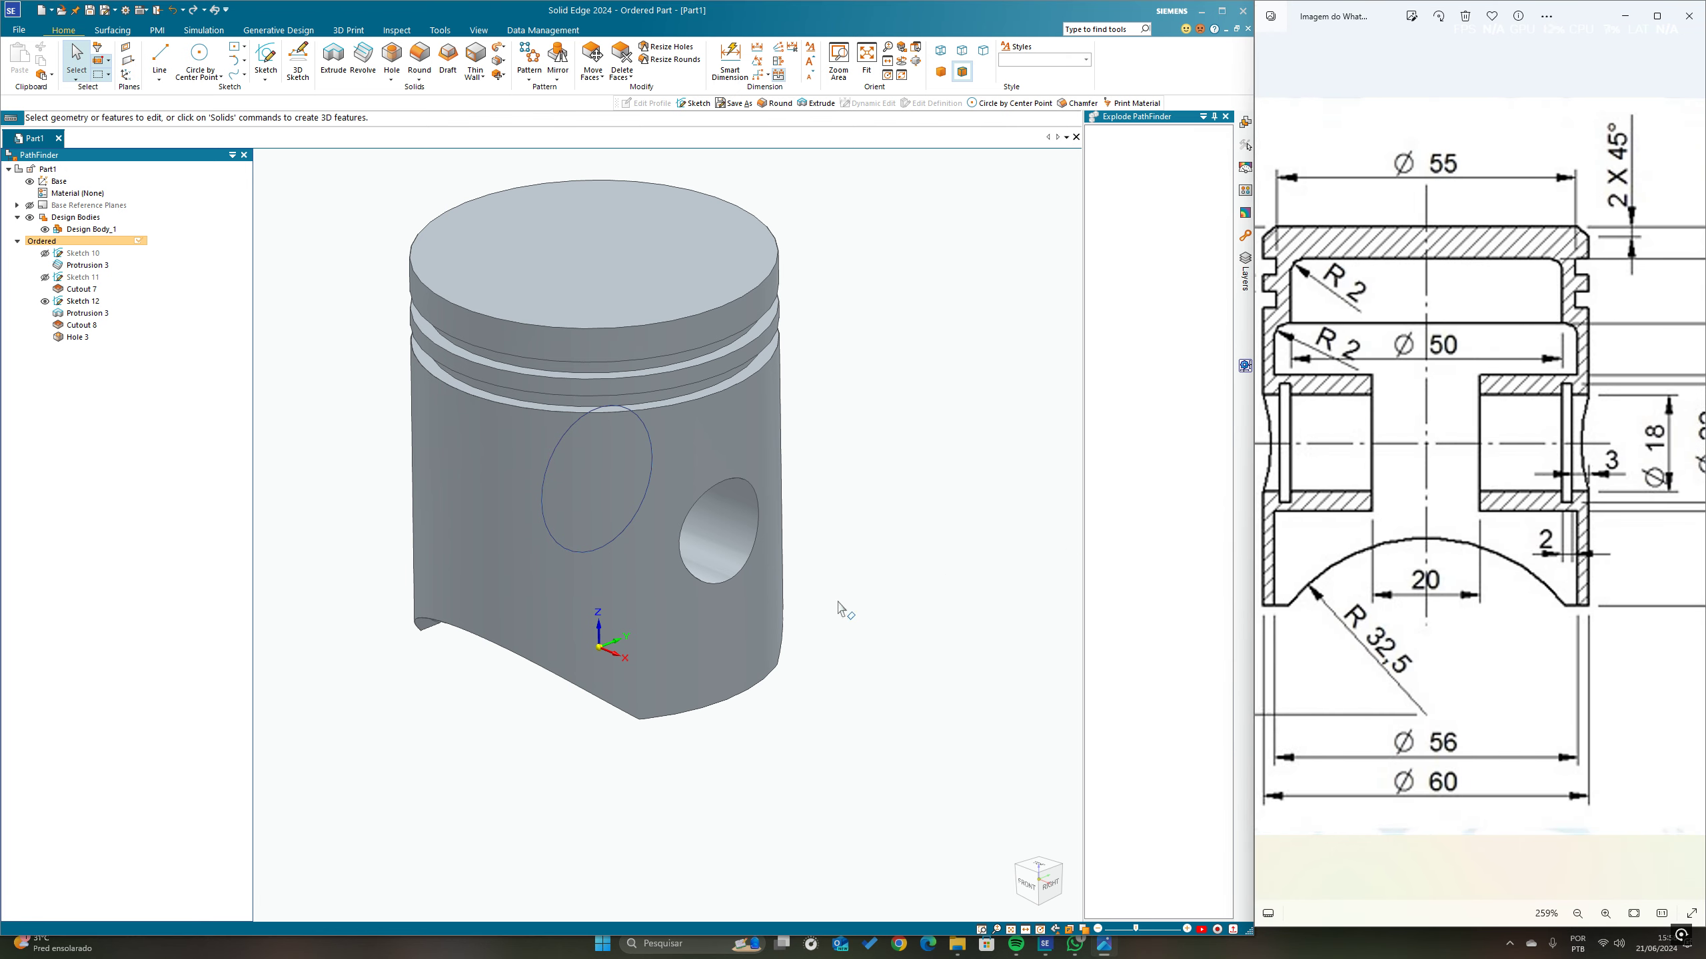
middle_click_drag(840, 608, 899, 561)
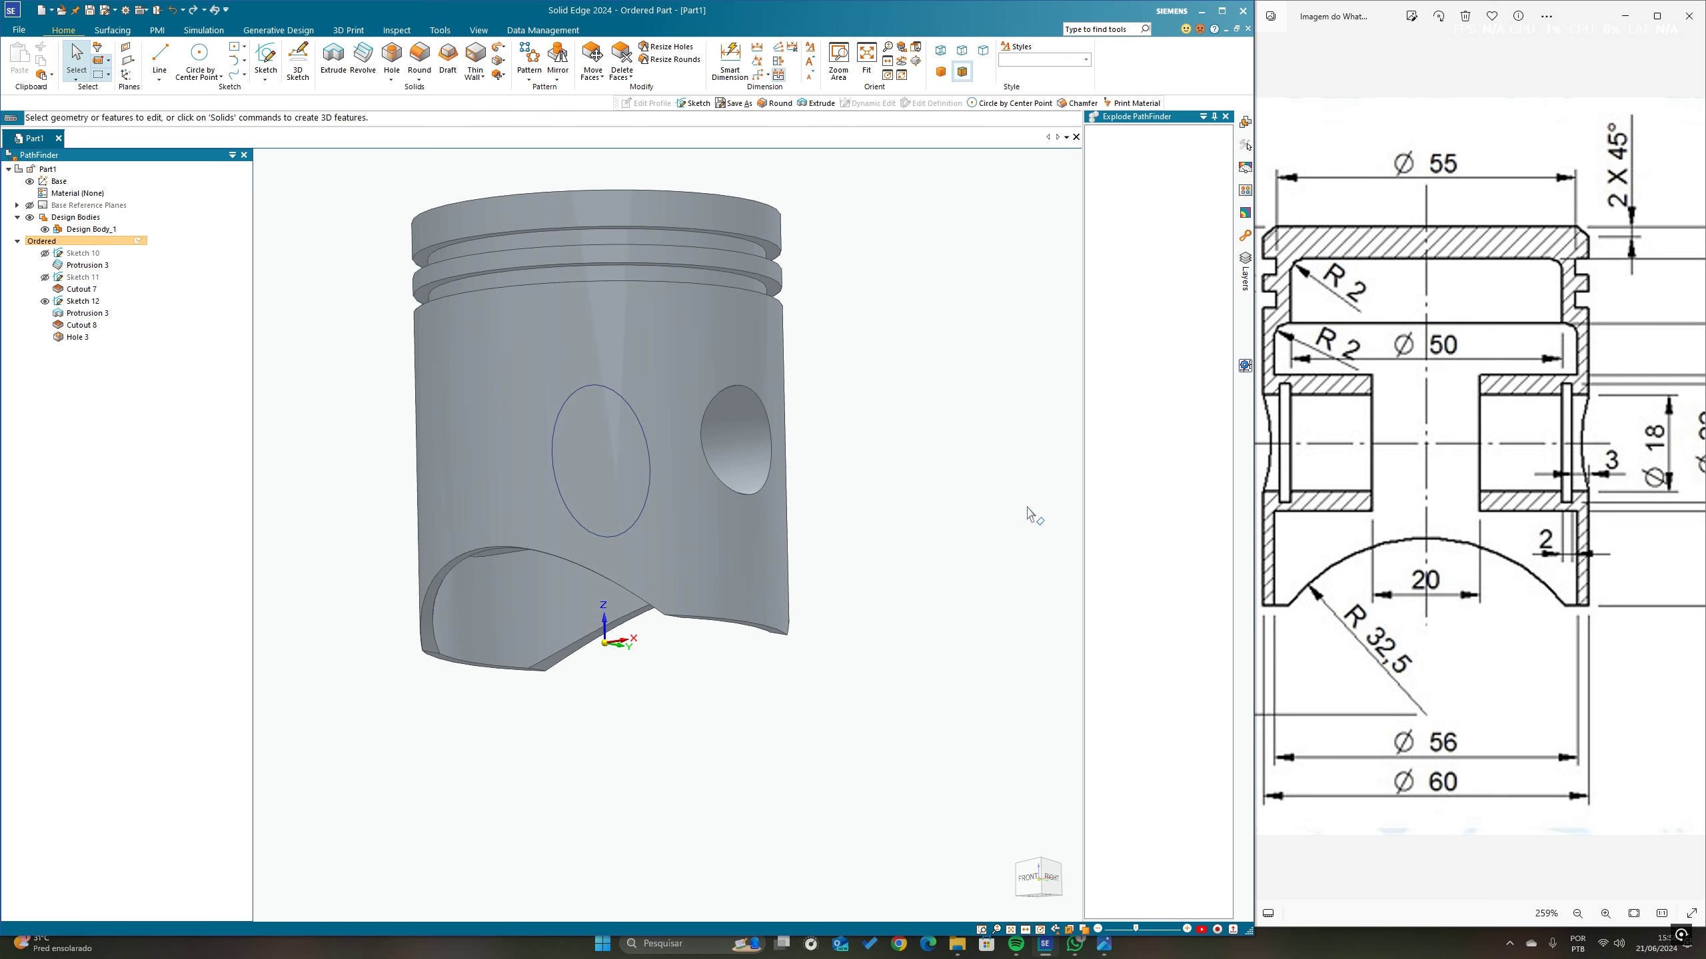
mouse_move(481, 515)
middle_mouse_down()
mouse_move(487, 598)
mouse_move(510, 463)
middle_mouse_up()
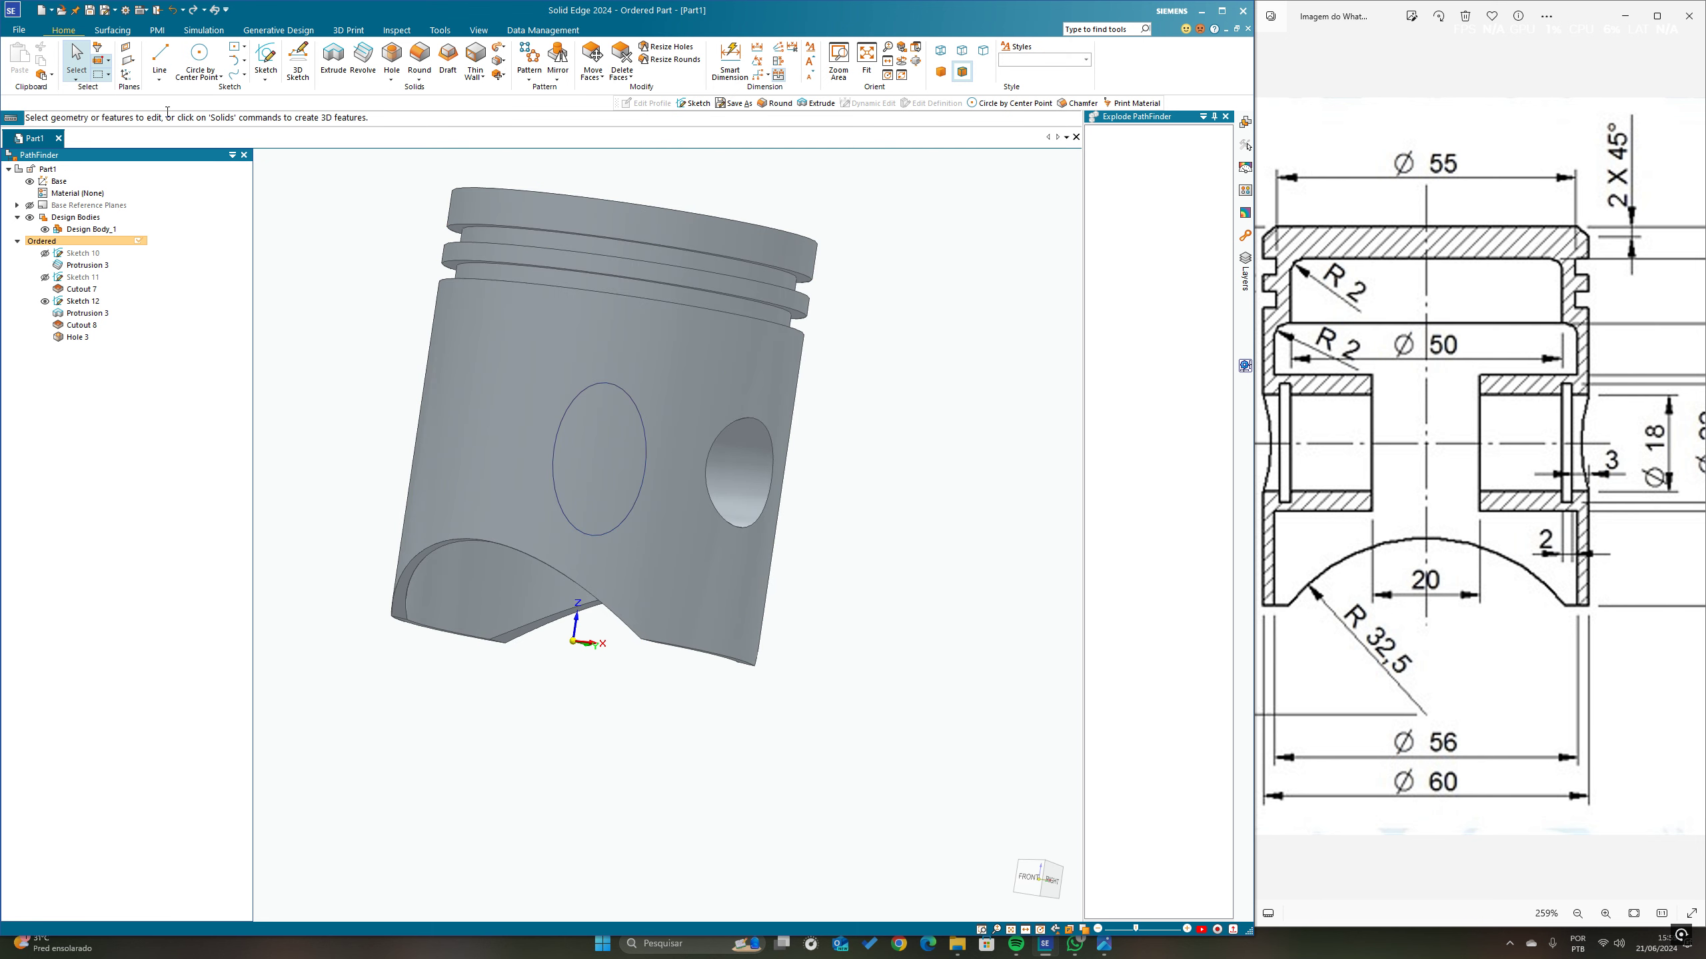
left_click(129, 63)
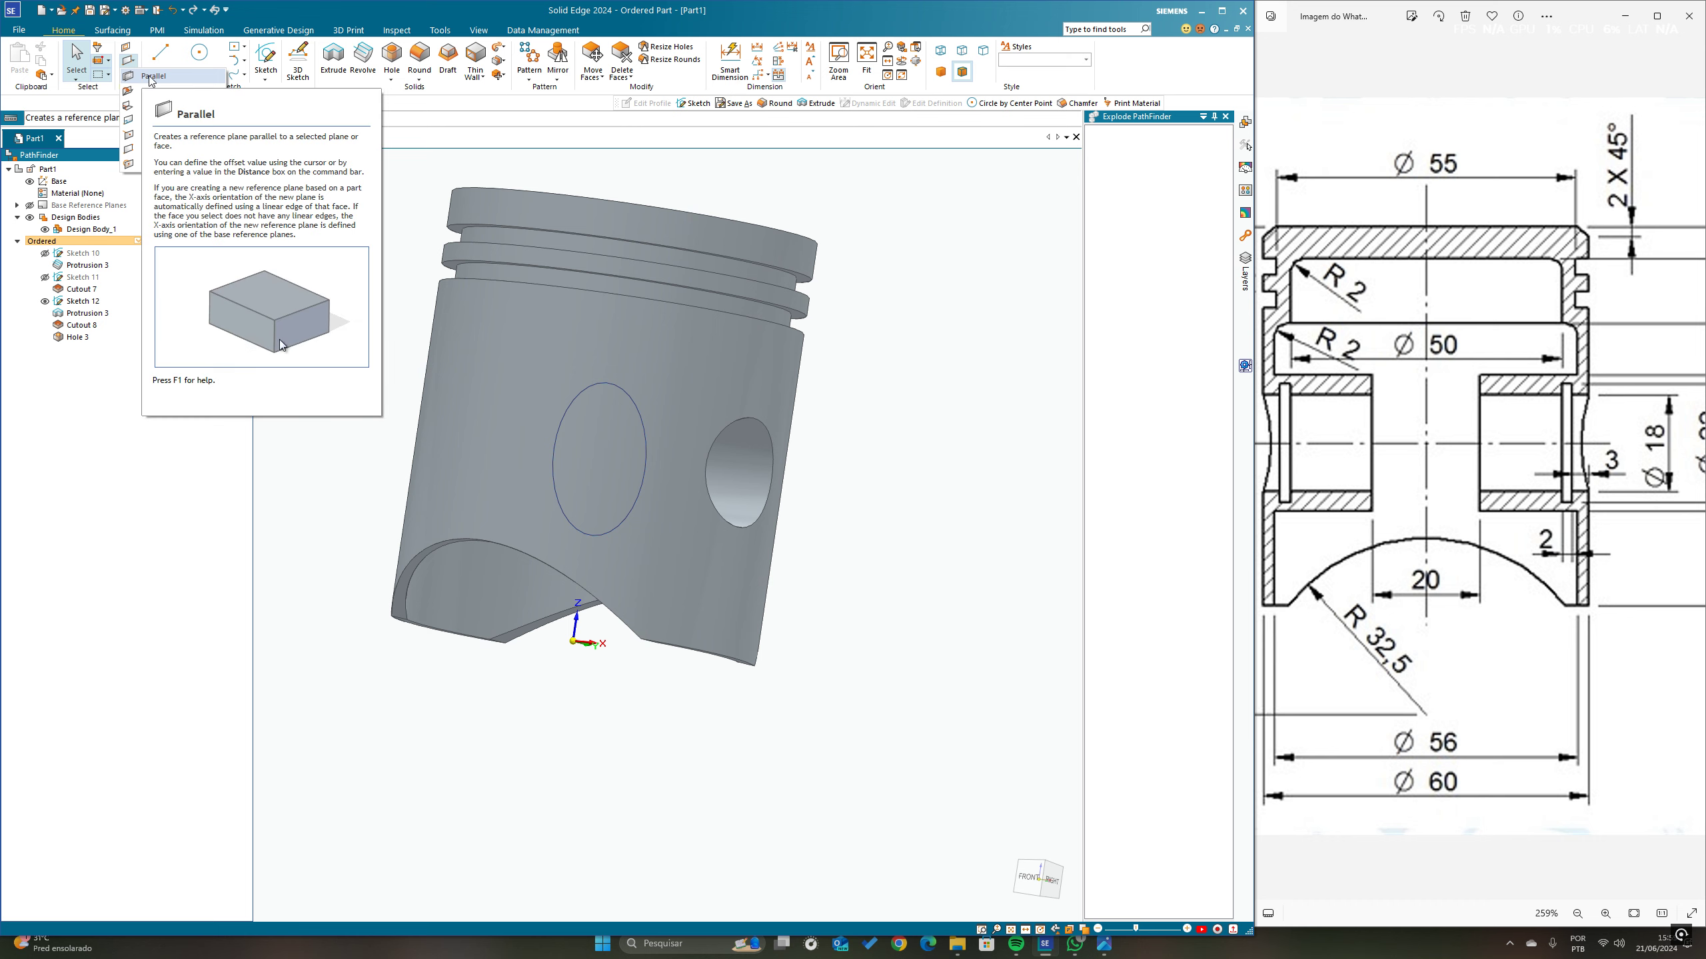
left_click(152, 77)
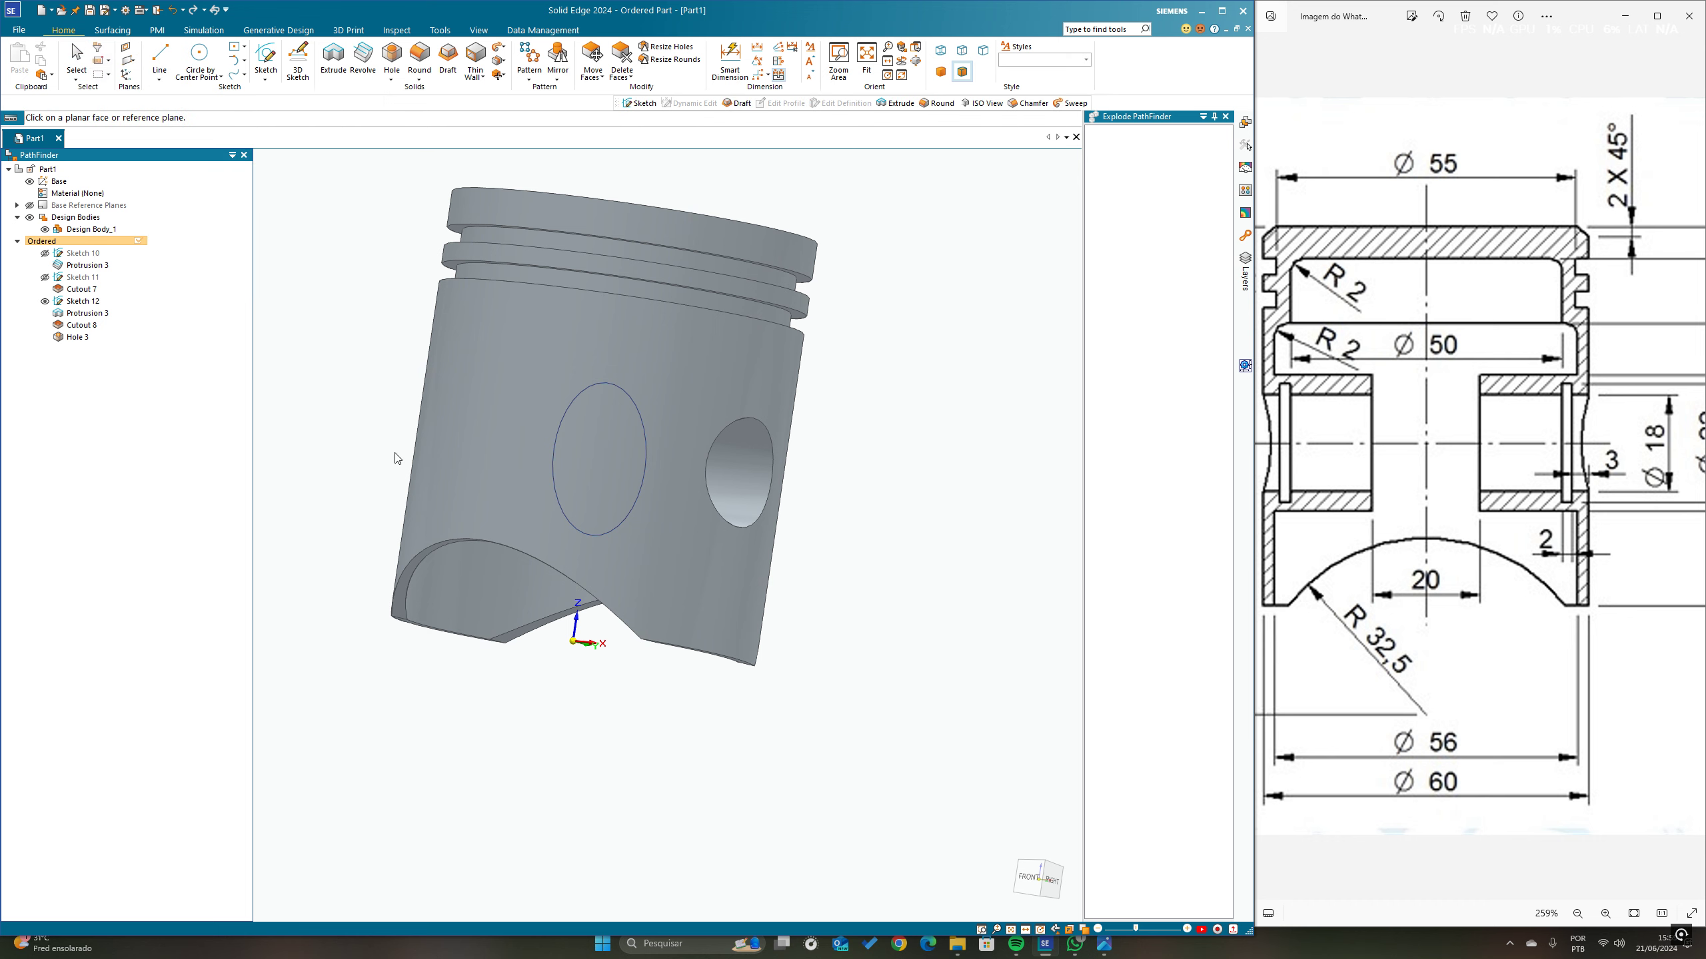
middle_click_drag(693, 667, 634, 691)
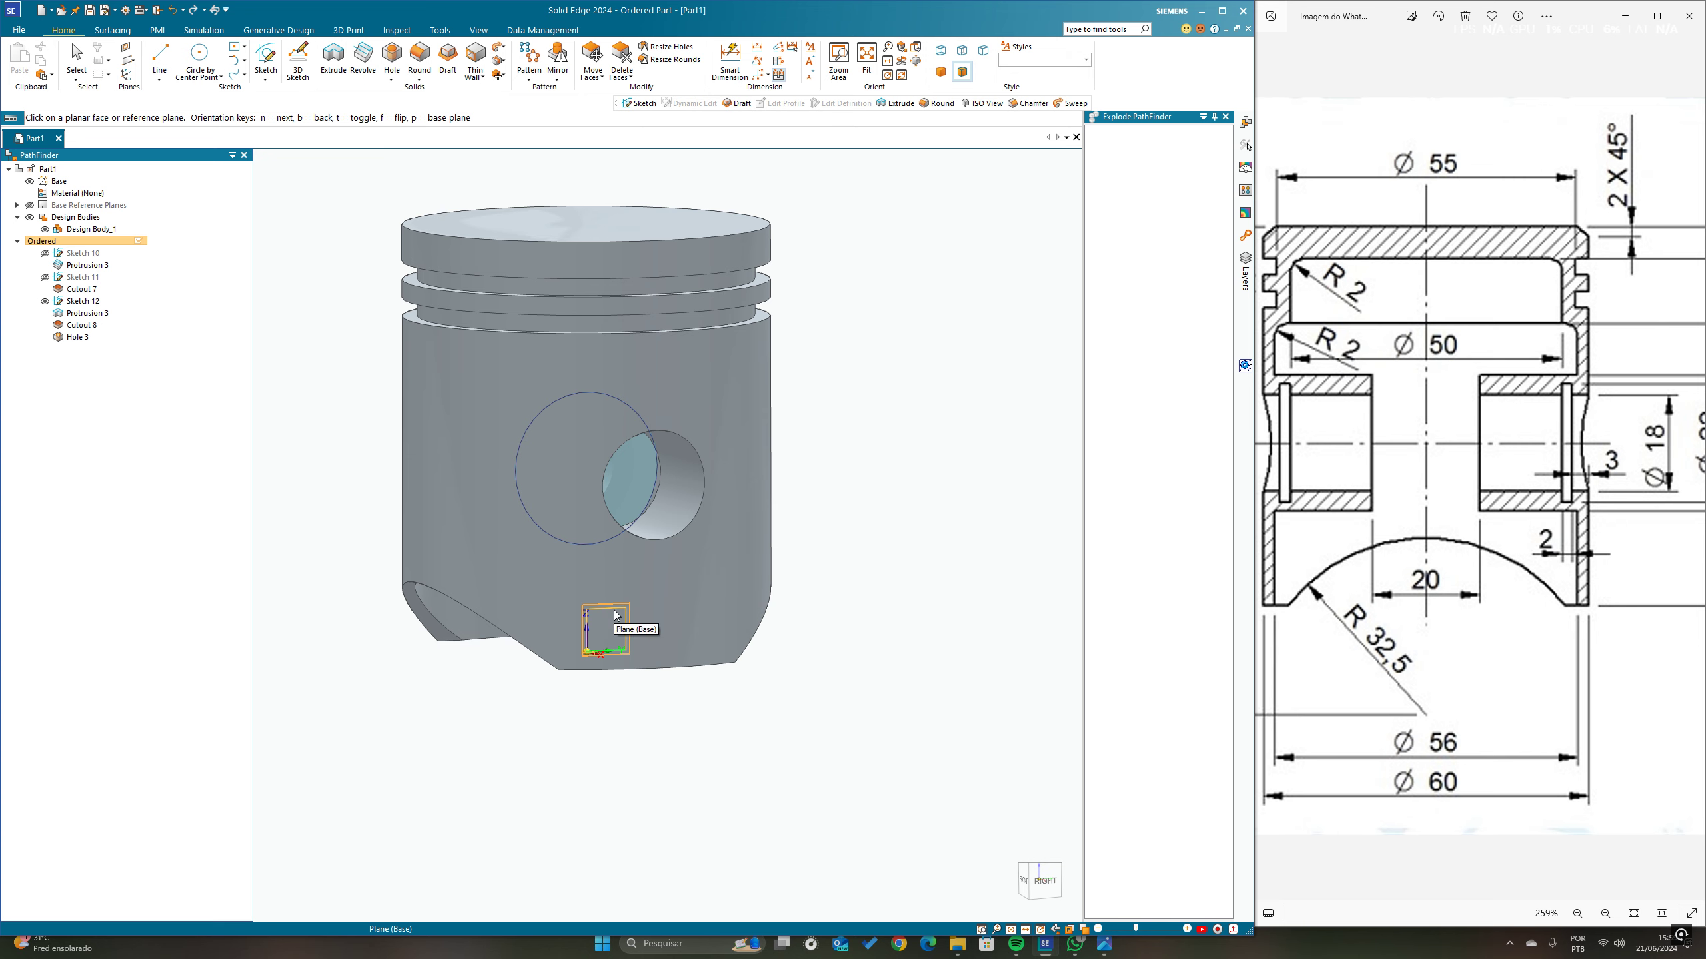
left_click(615, 614)
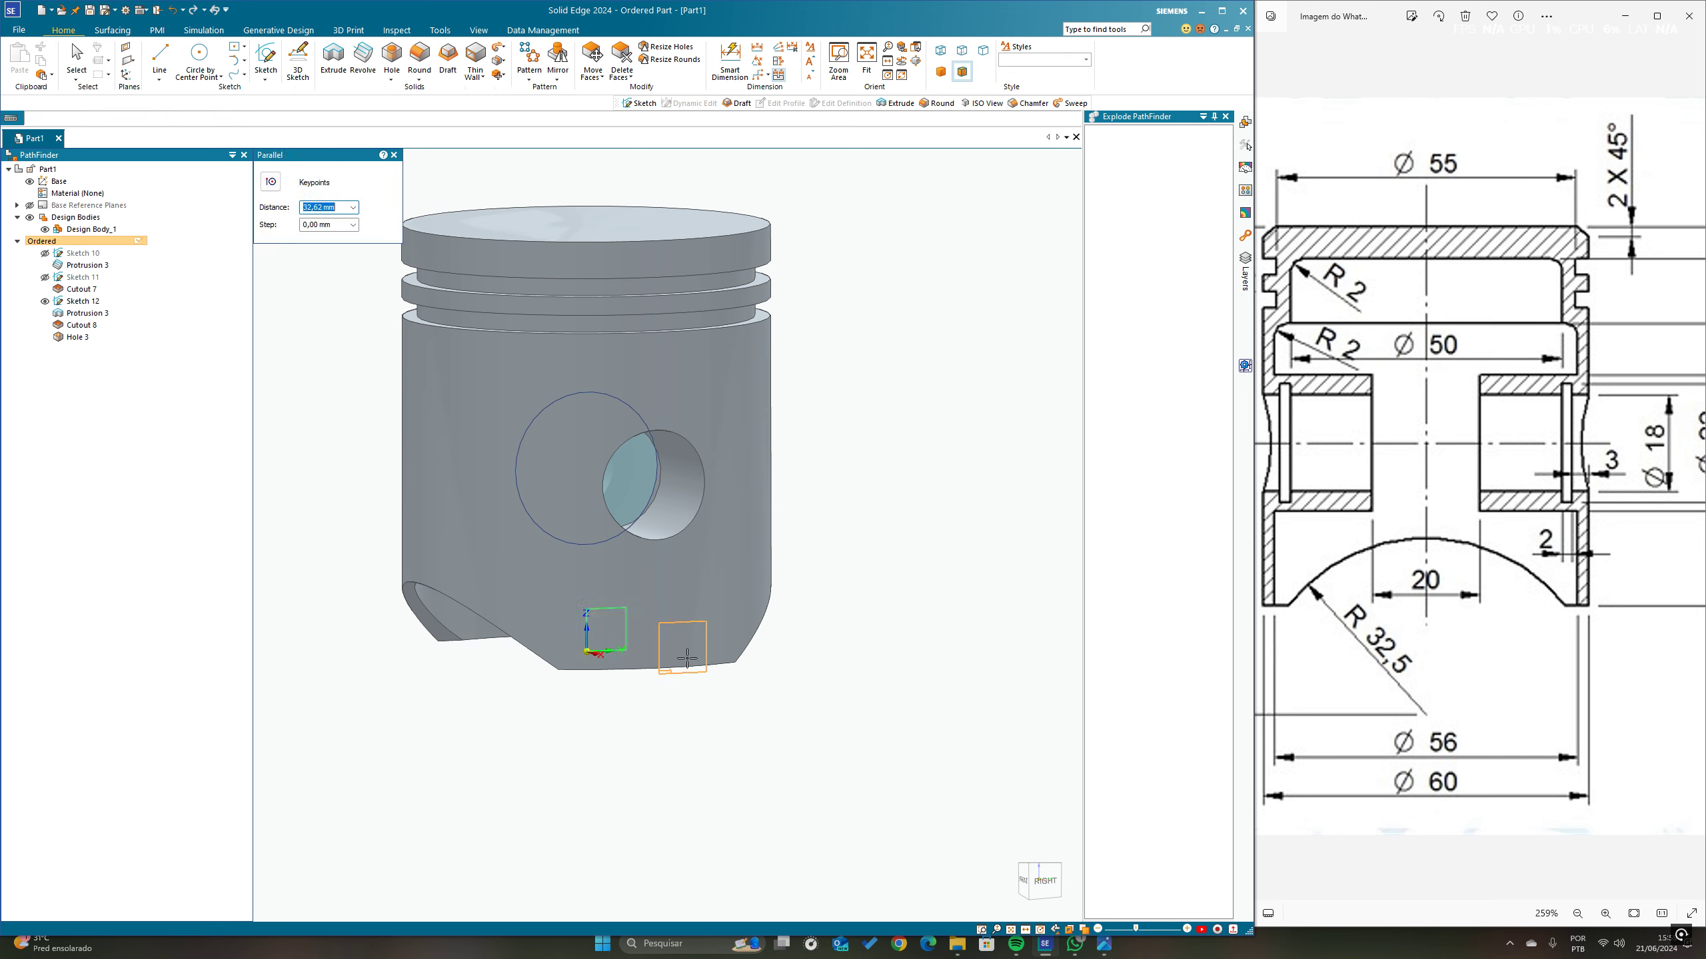
middle_click_drag(679, 645, 702, 650)
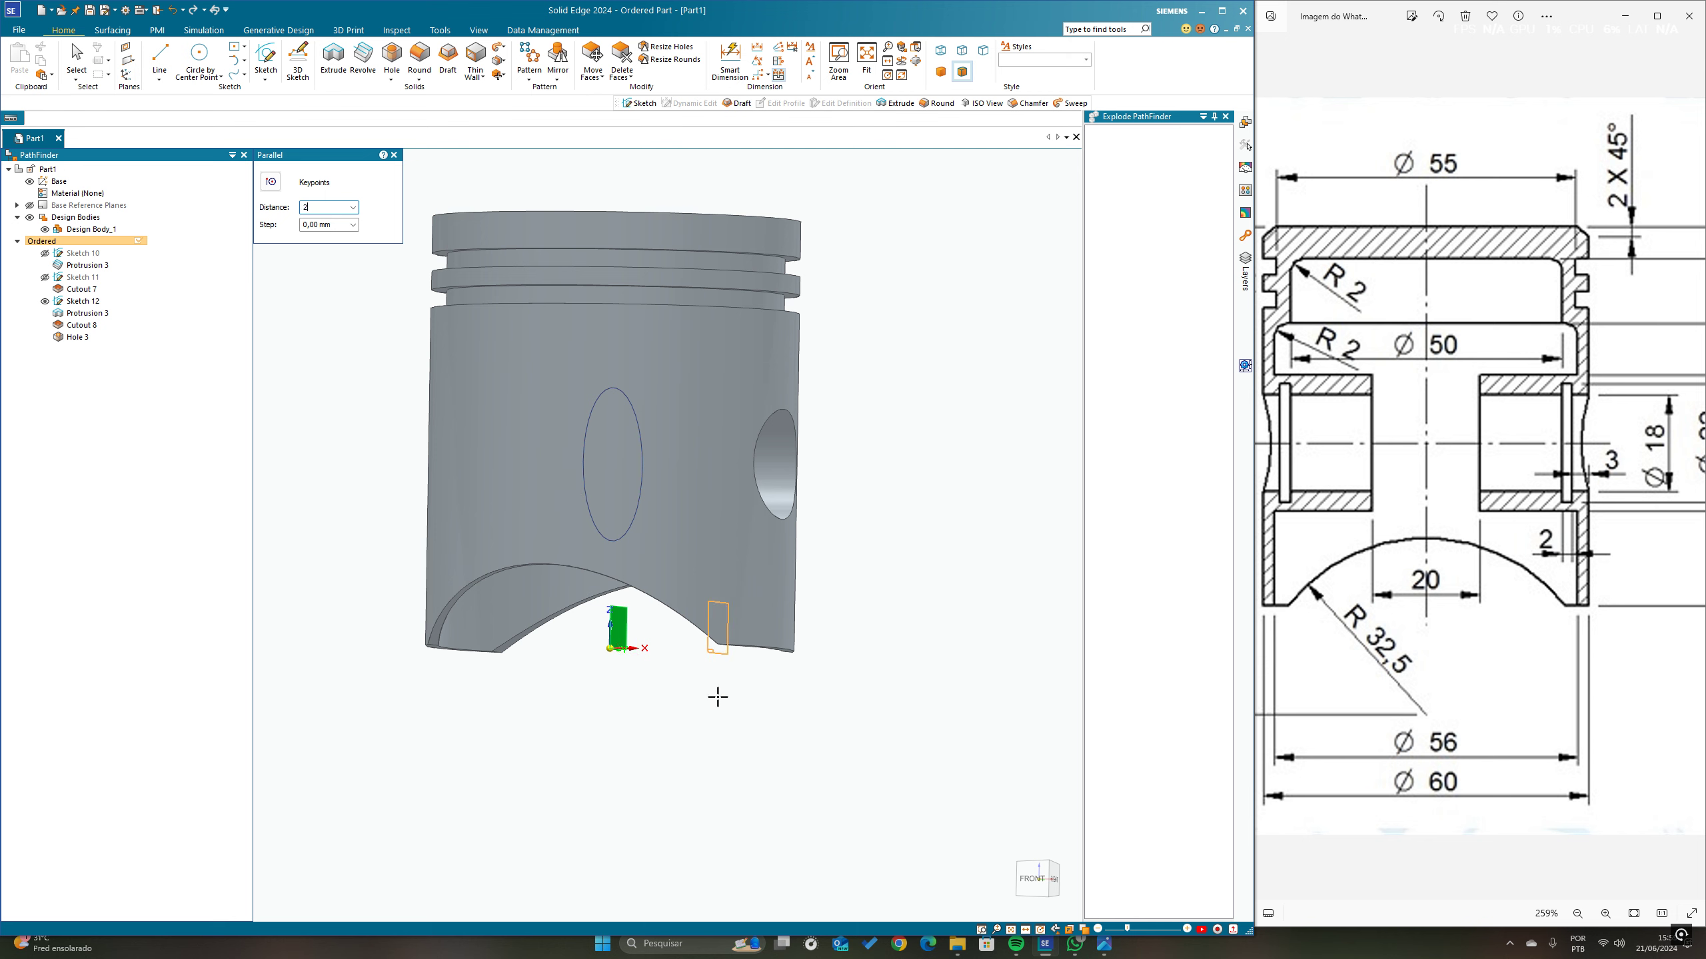
key("Tab")
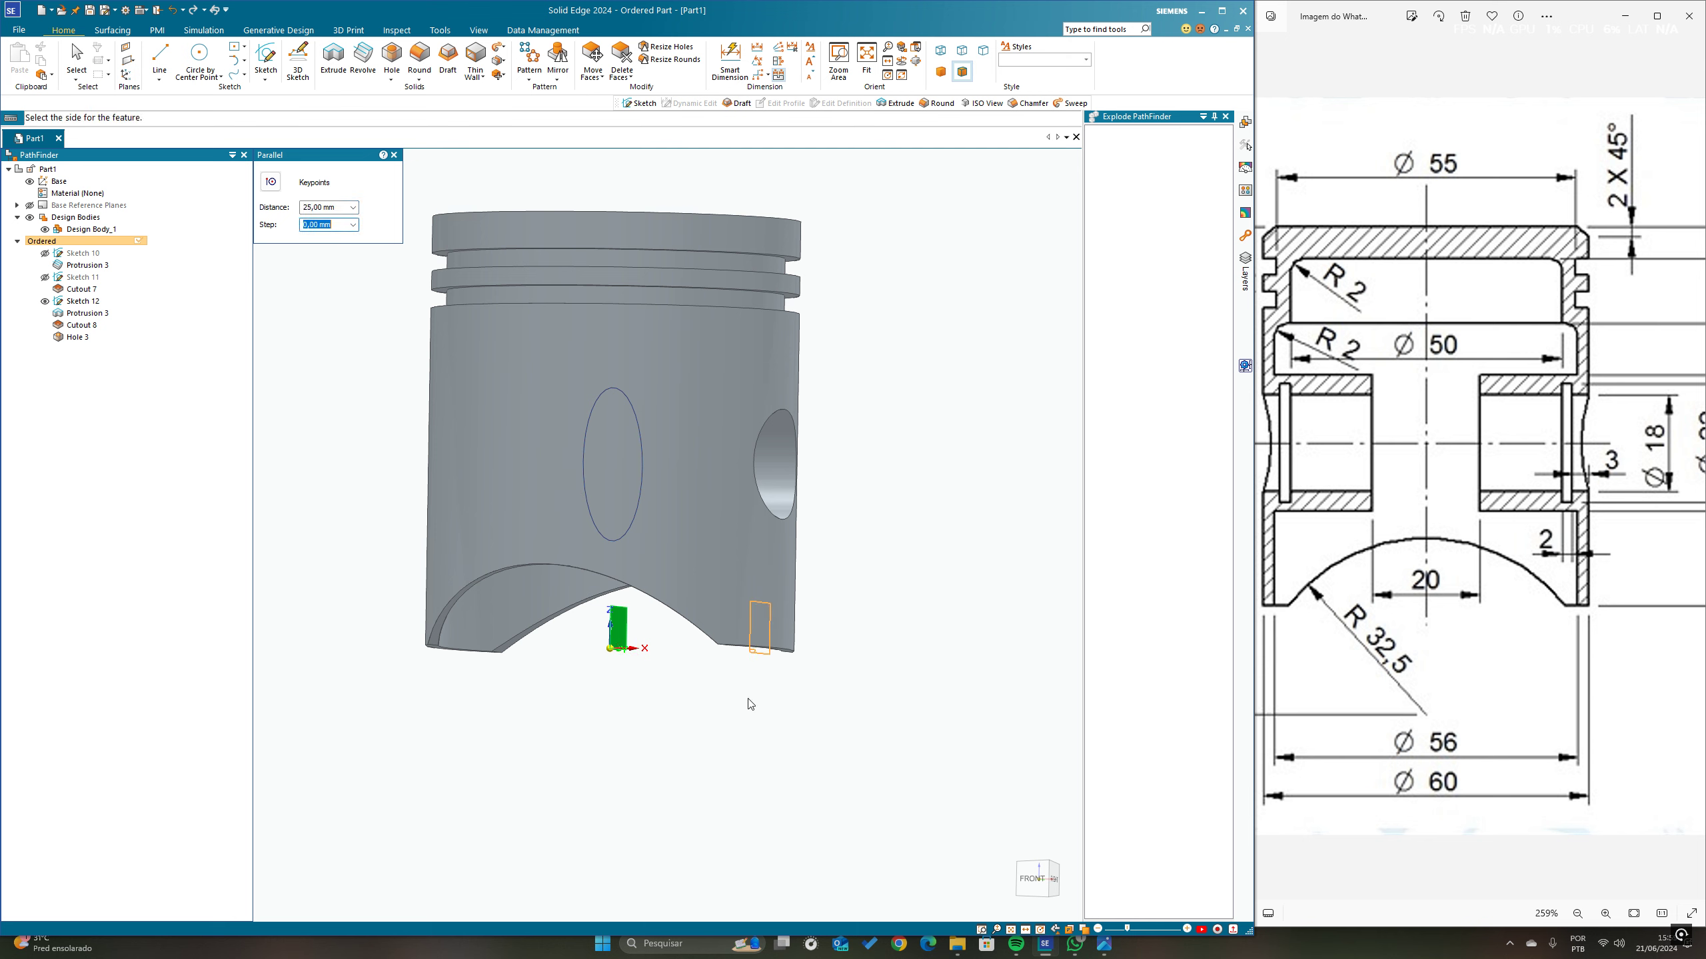
left_click(750, 703)
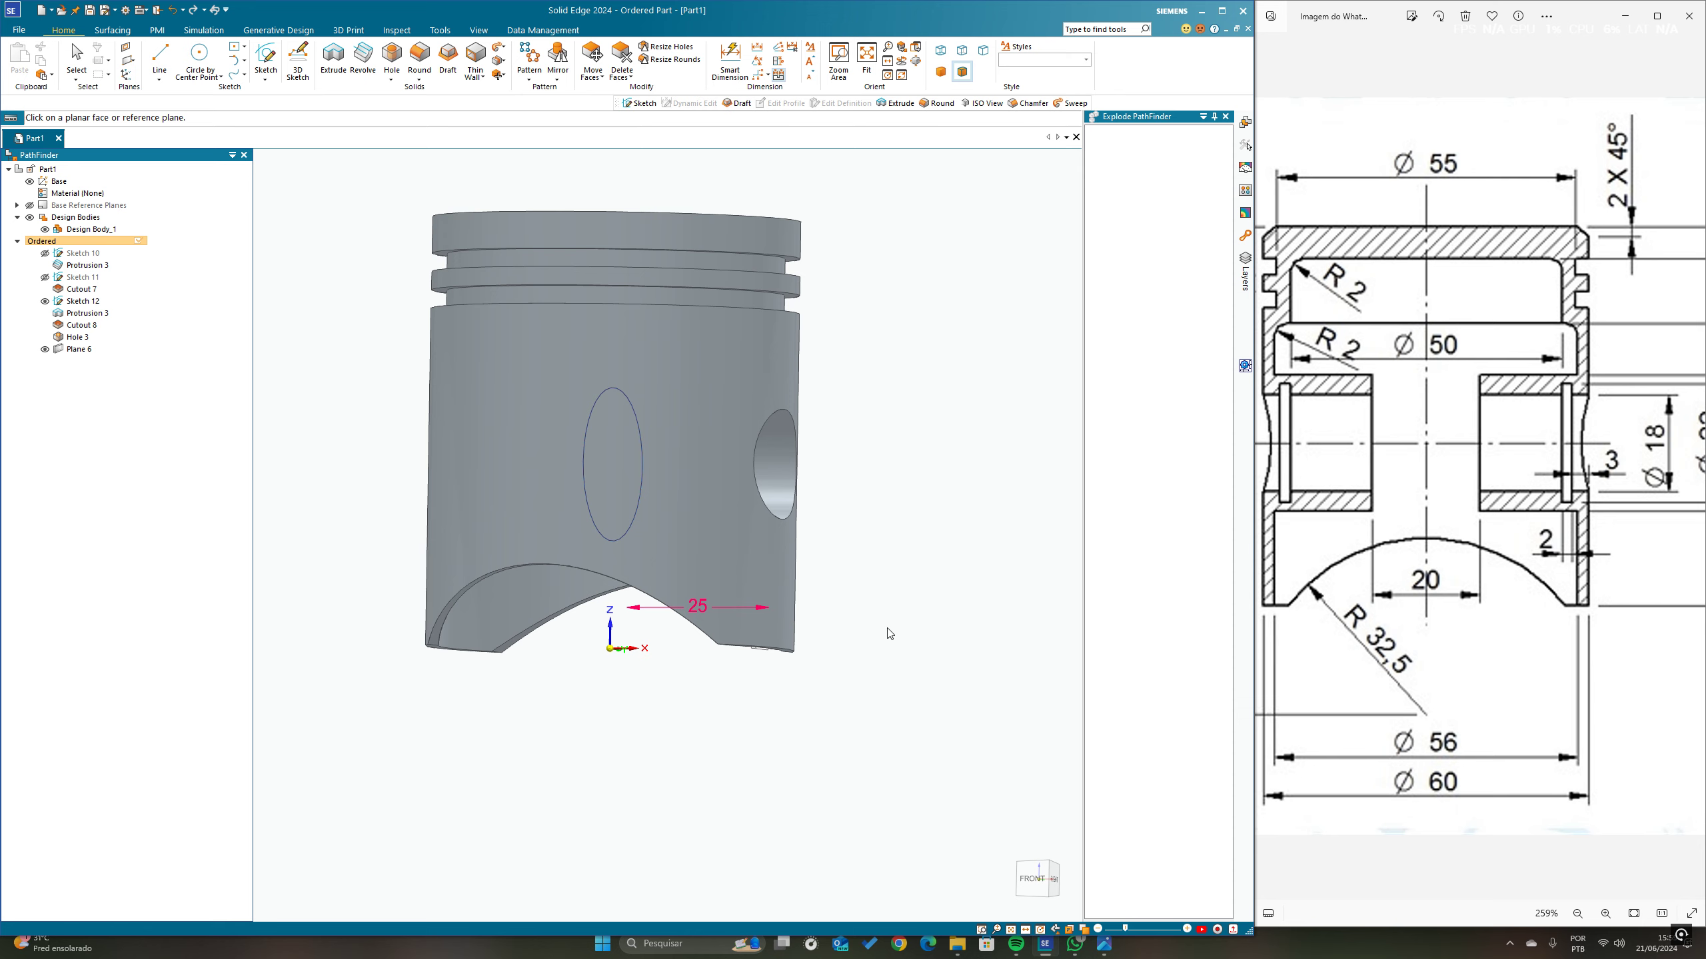
key("Escape")
Step: Sketch a 22 mm diameter circle concentric with the pin hole on the offset plane and close the sketch
mouse_move(879, 617)
middle_mouse_down()
mouse_move(894, 517)
mouse_move(905, 552)
mouse_move(880, 613)
middle_mouse_up()
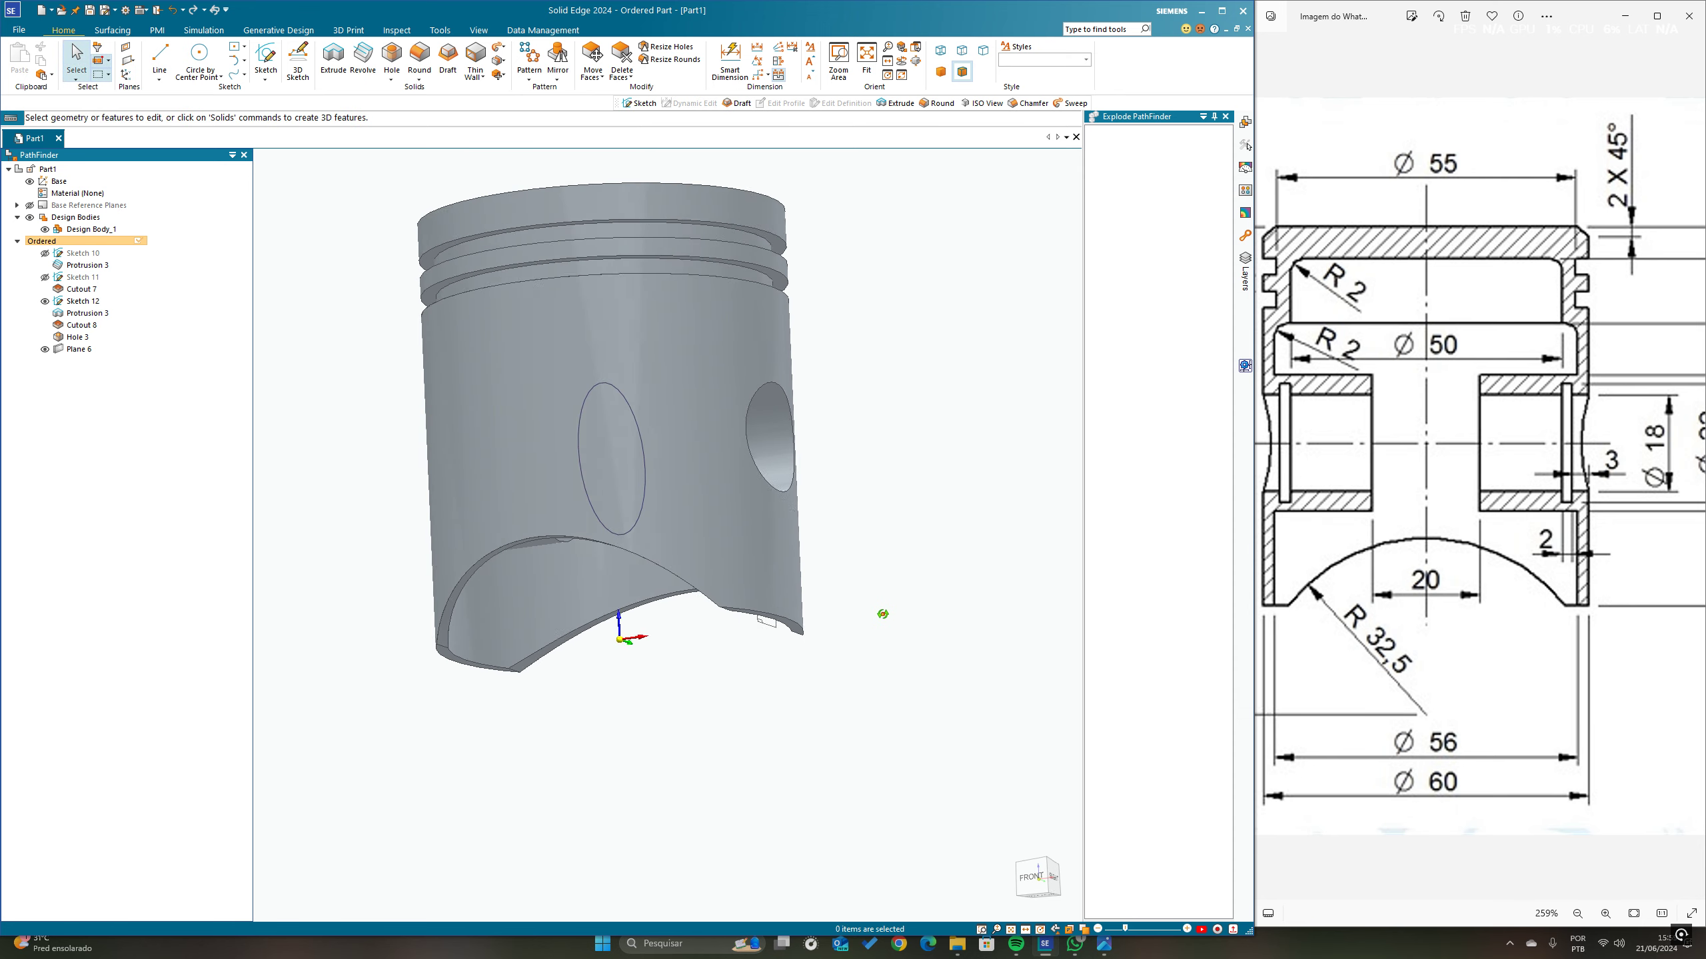
left_click(266, 60)
left_click(771, 633)
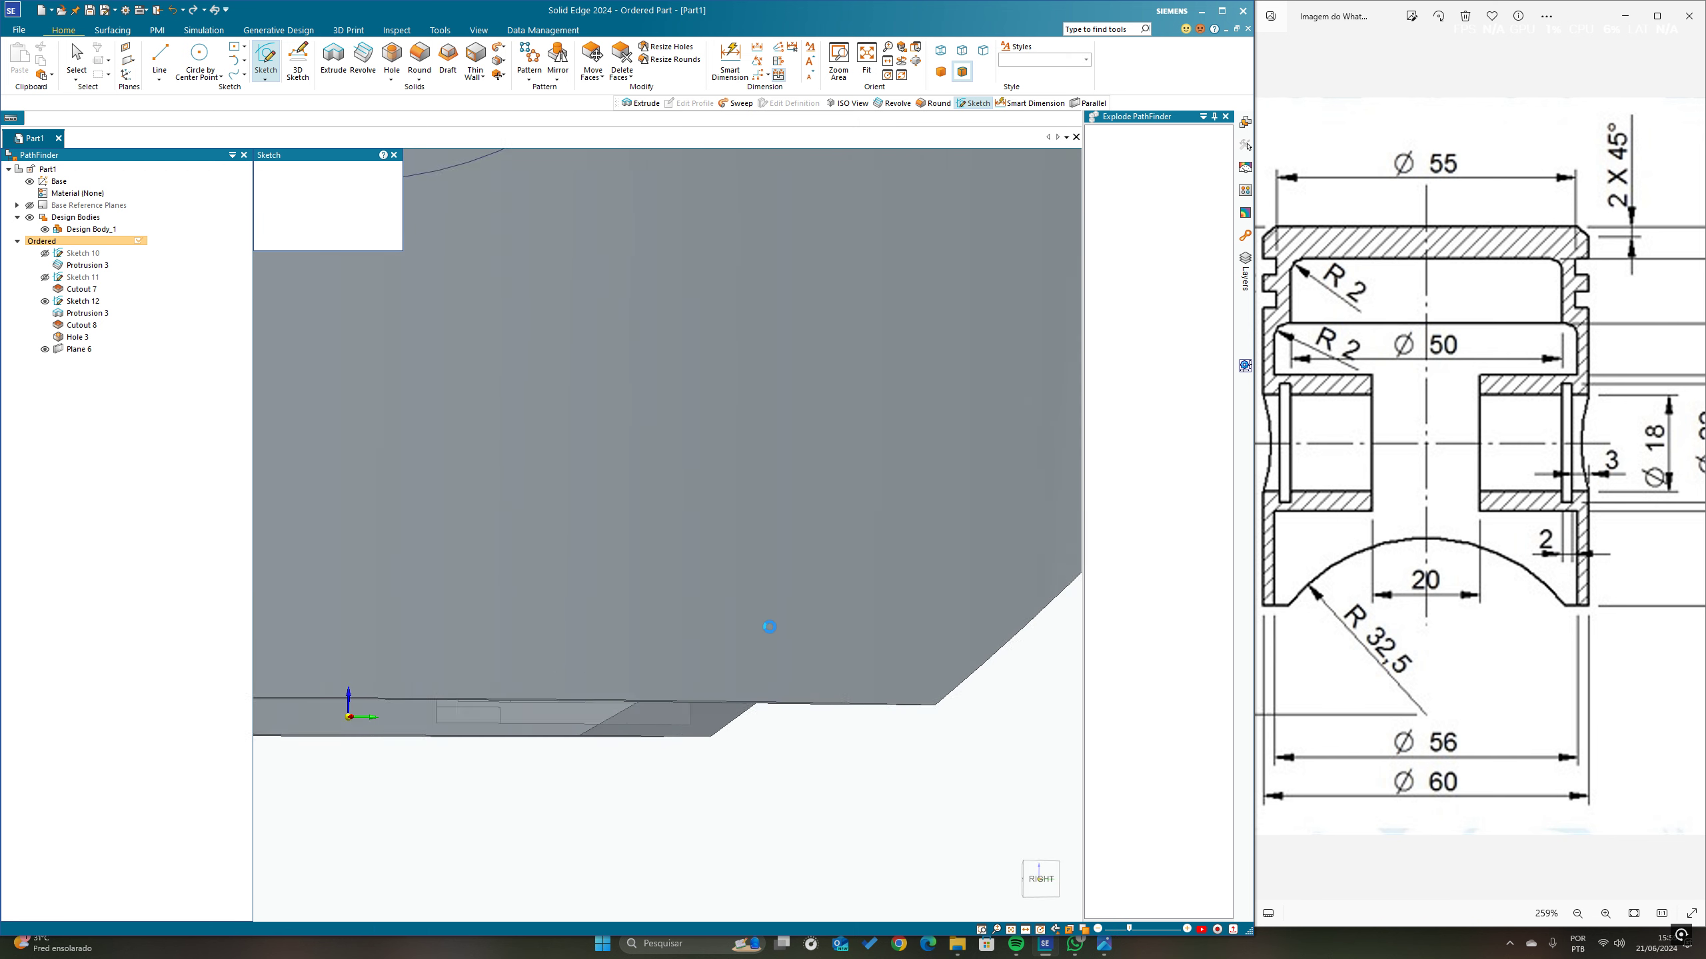
scroll(702, 645, "down", 5)
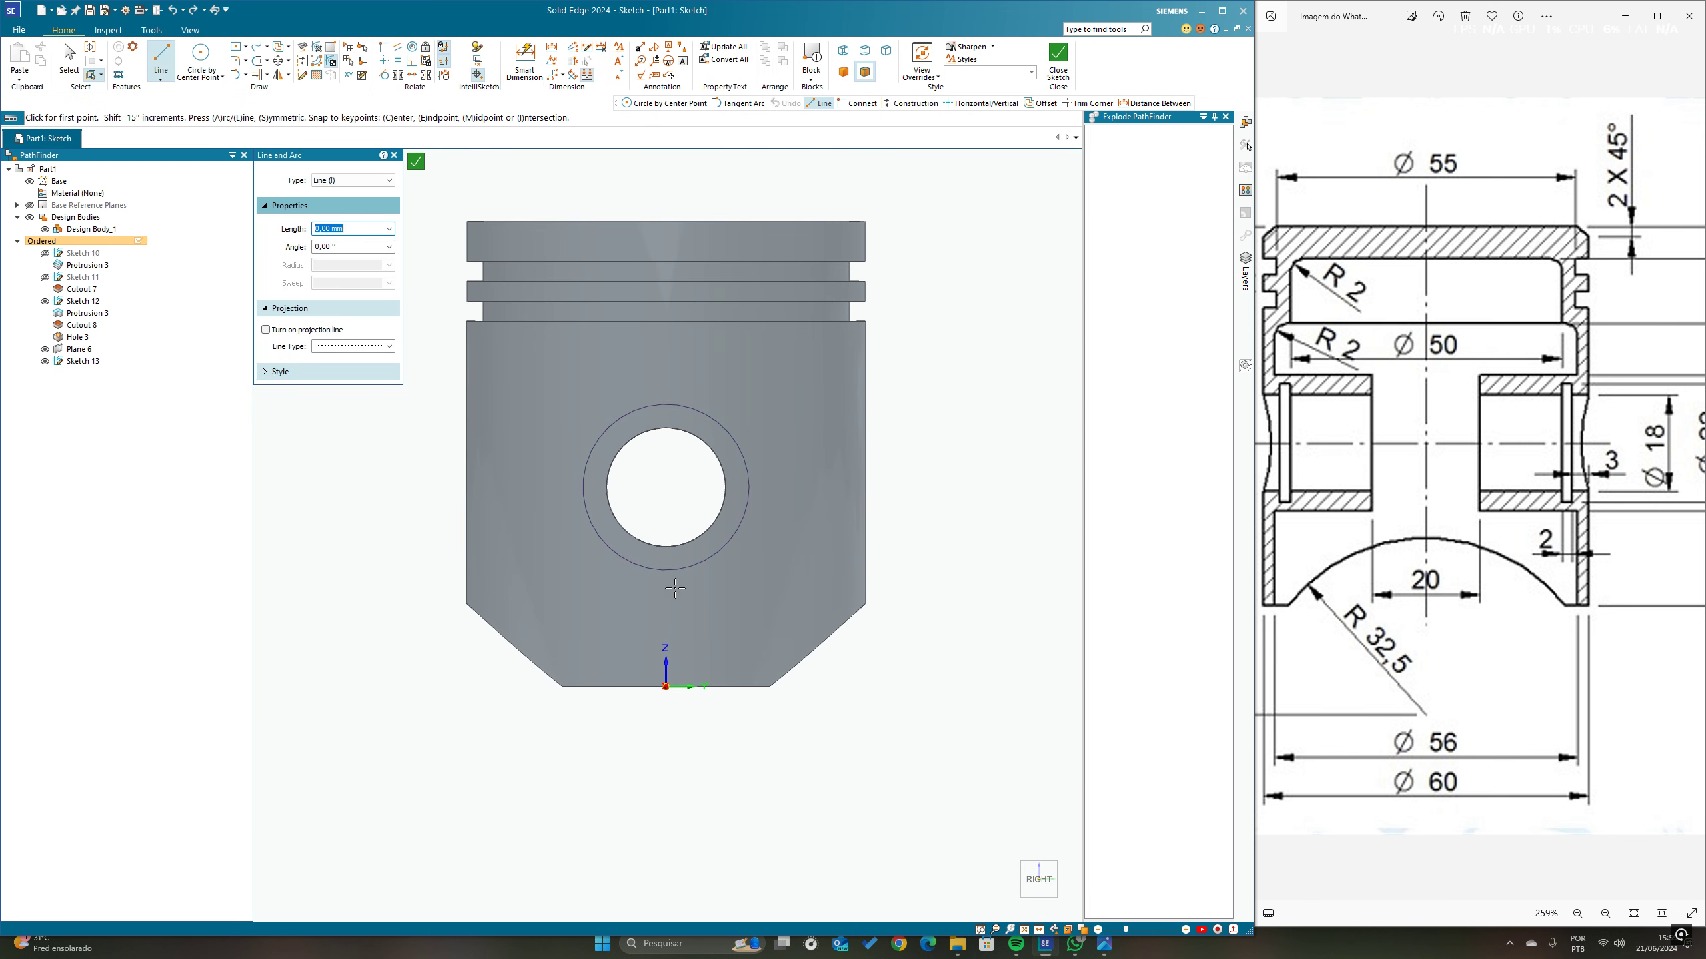
scroll(655, 487, "up", 4)
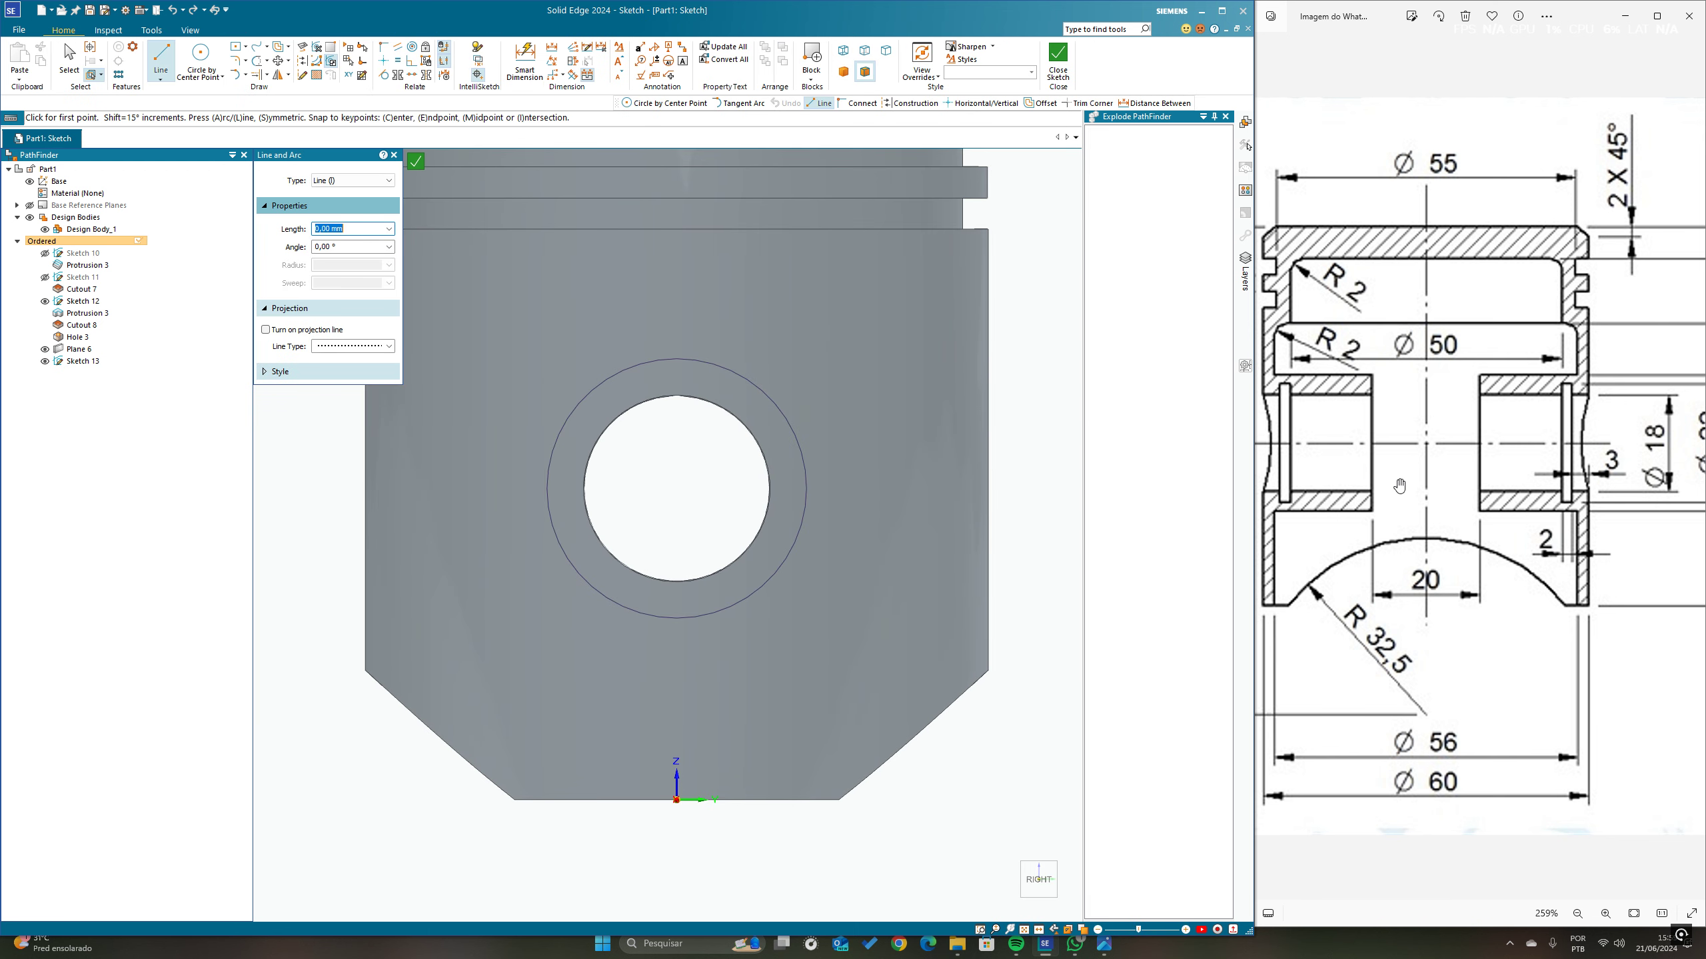
left_click_drag(1590, 513, 1417, 495)
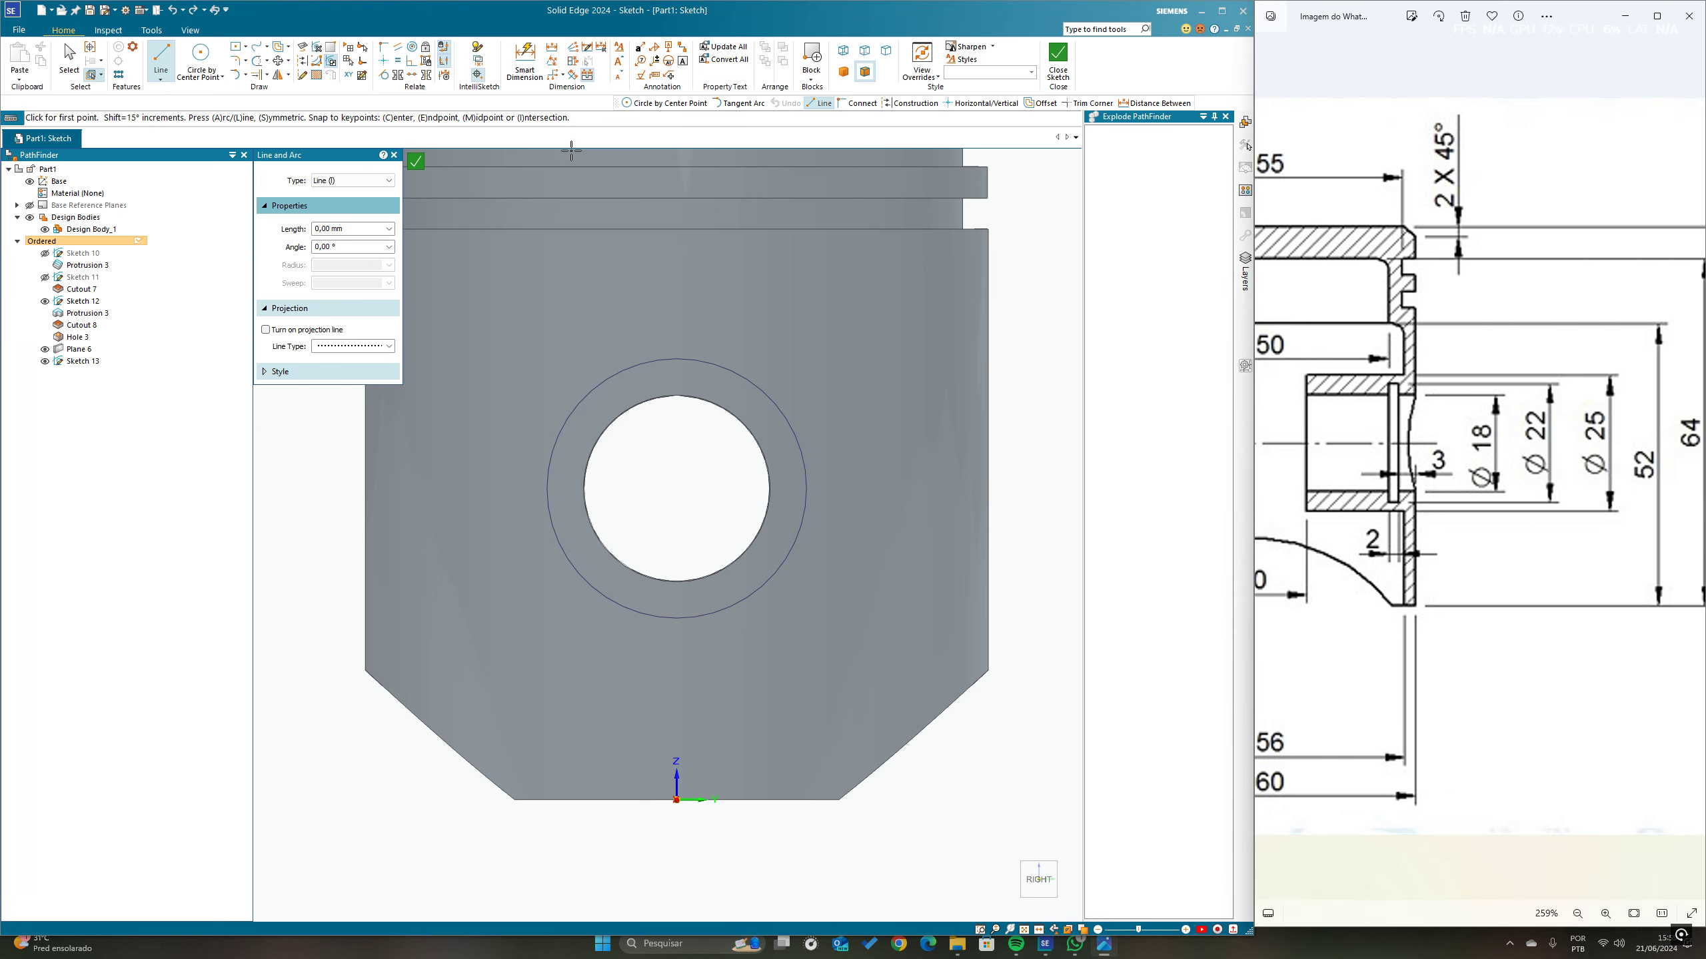
left_click(200, 54)
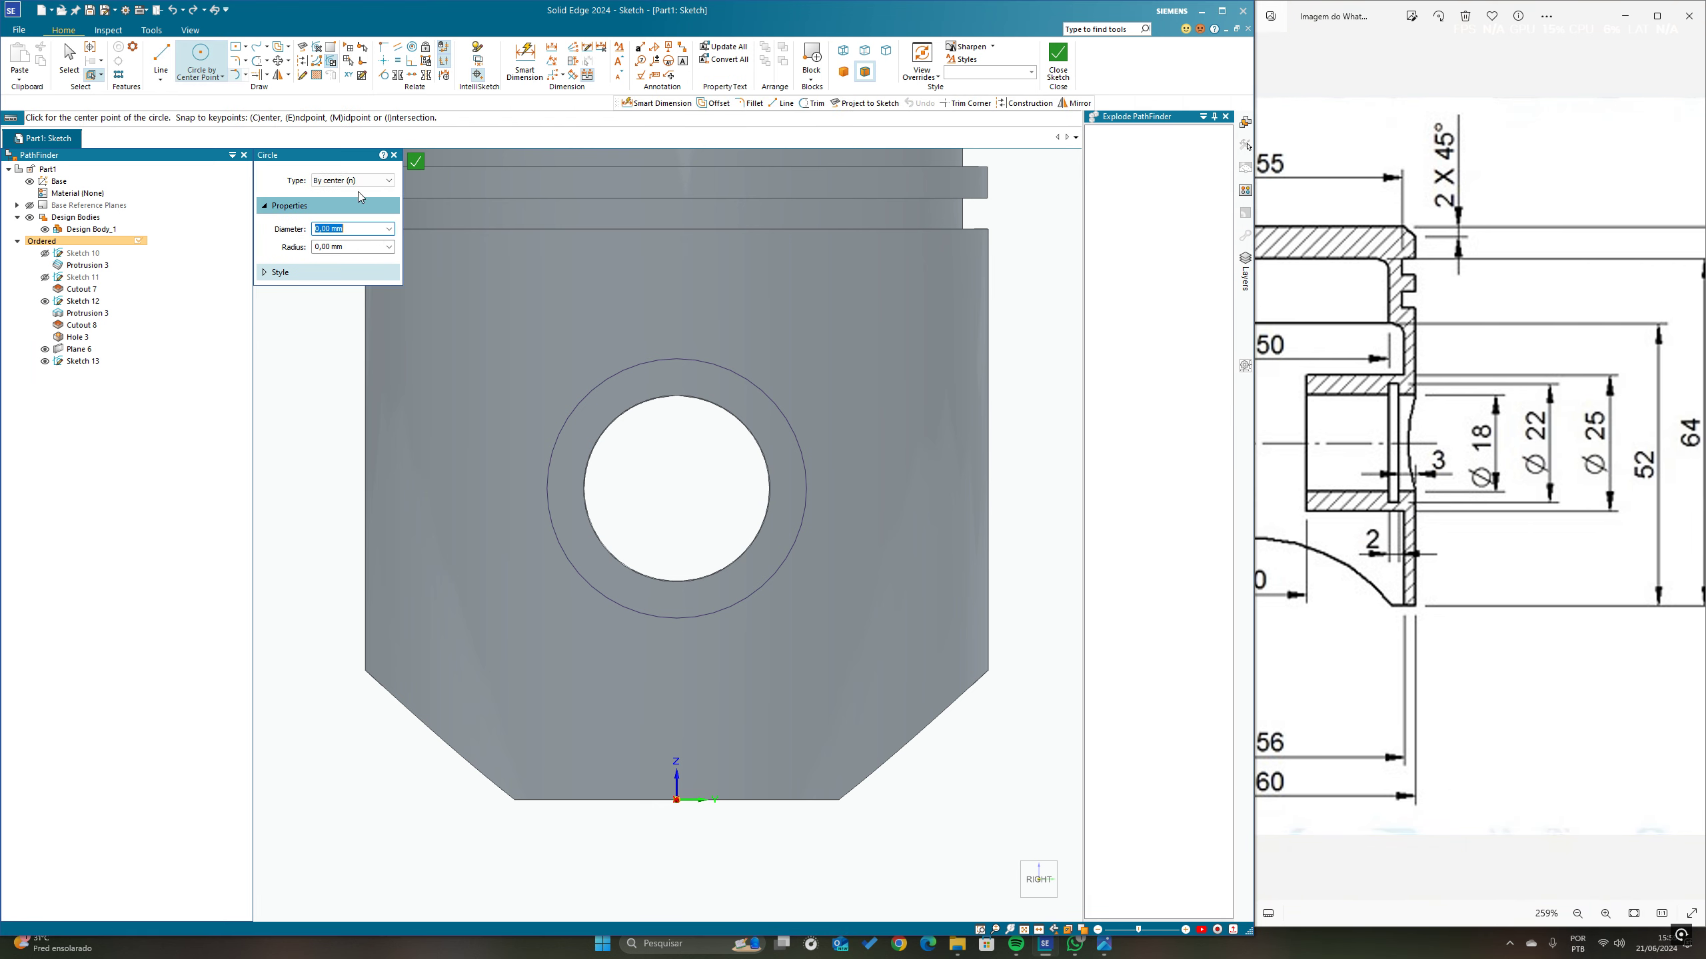
left_click(677, 488)
type("2")
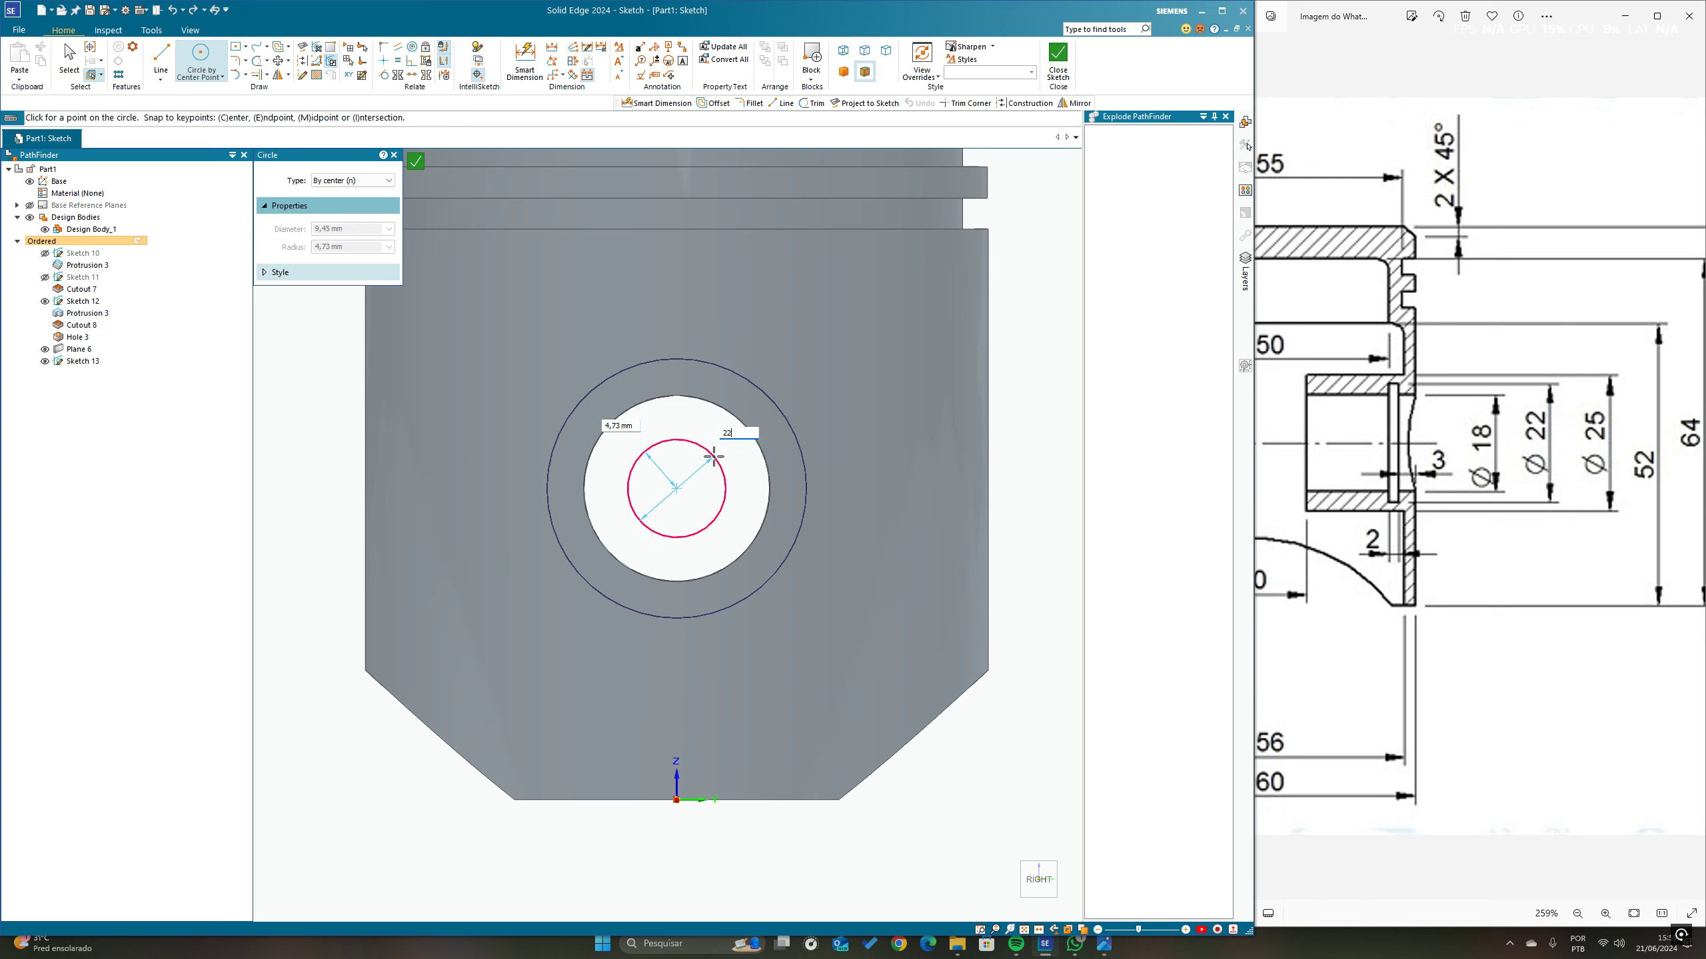
type("2")
key("Return")
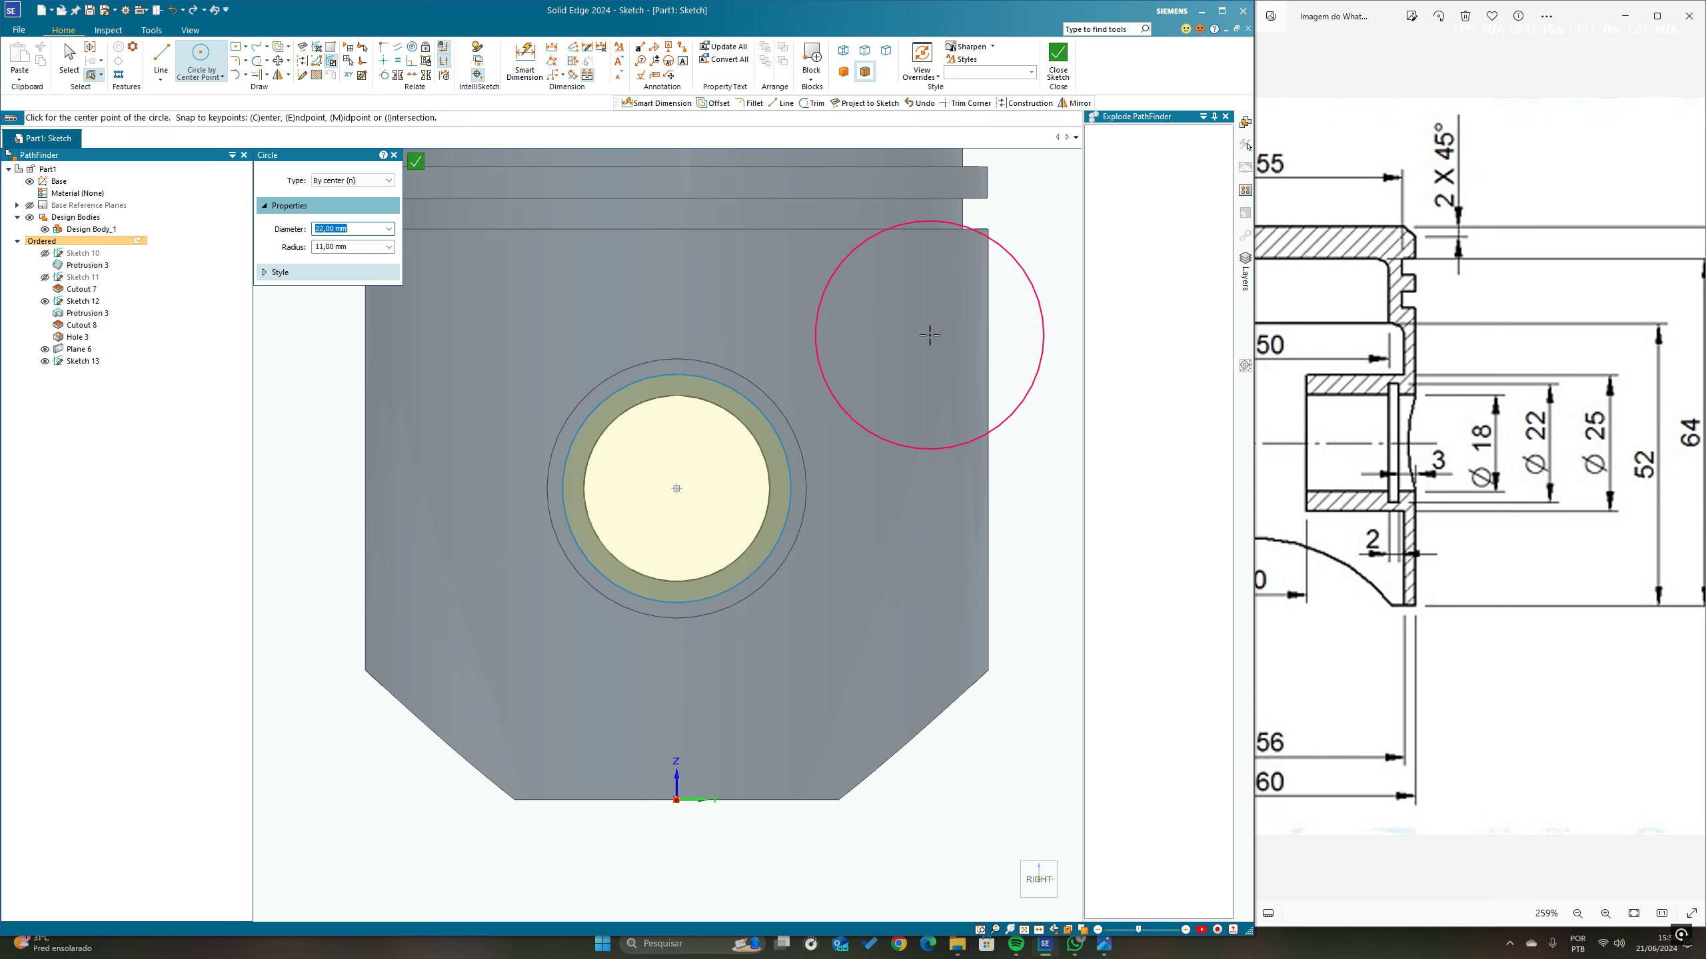
key("Escape")
left_click(1058, 59)
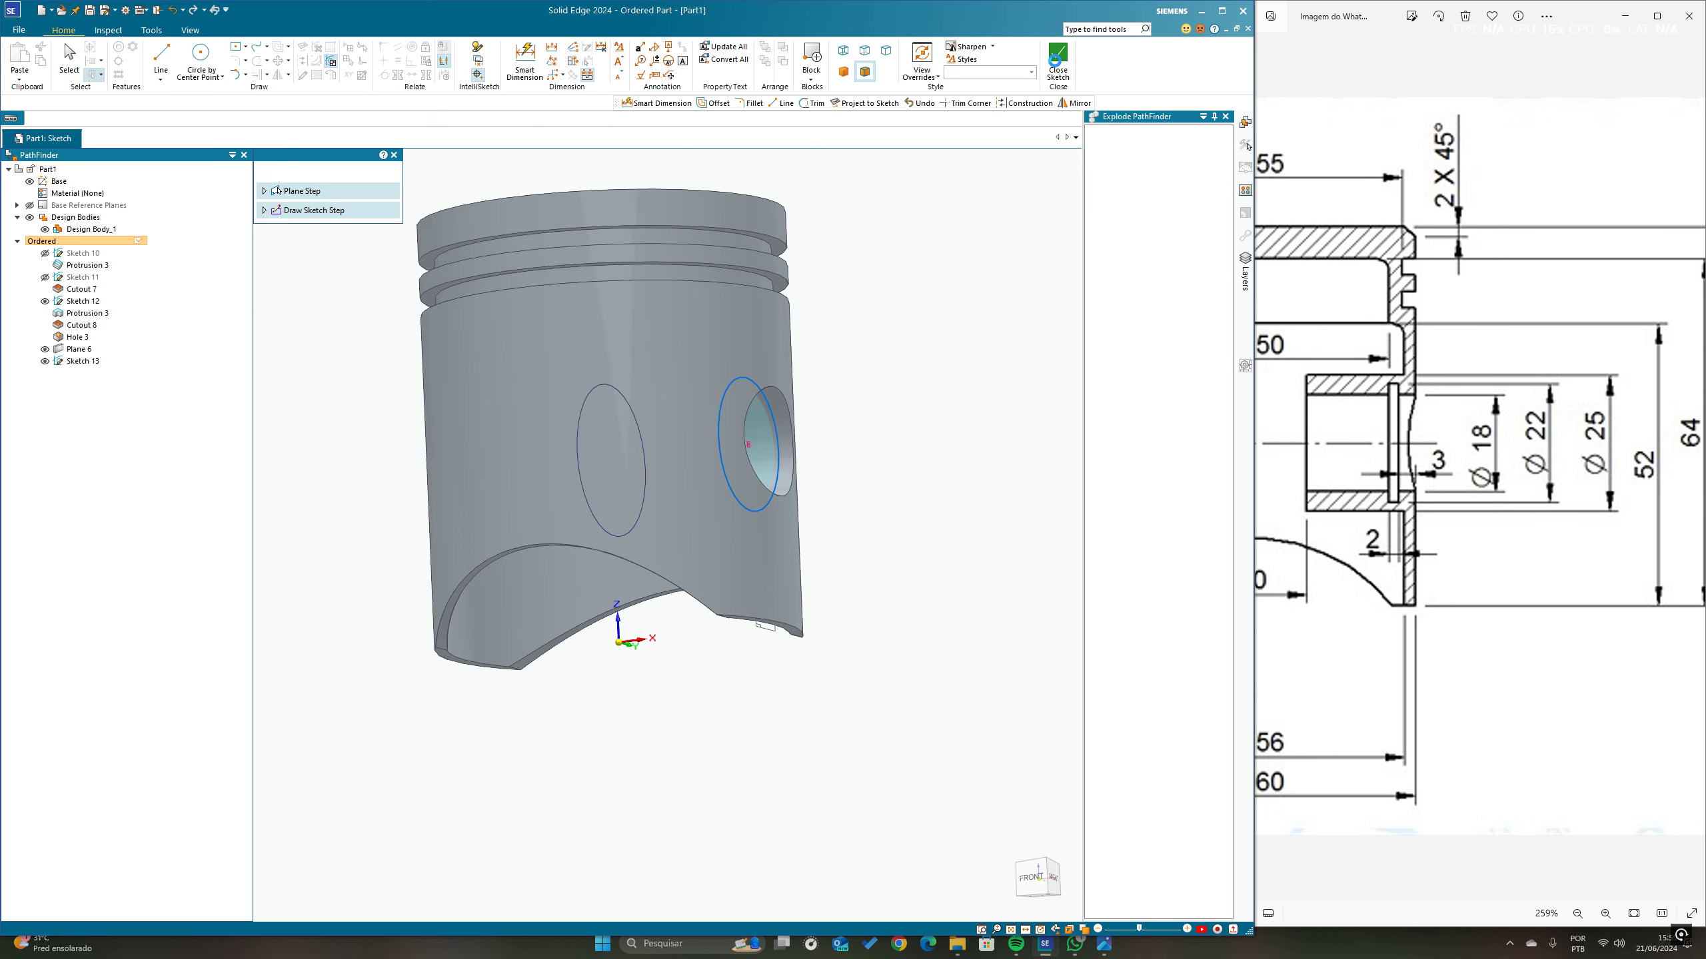
left_click(376, 174)
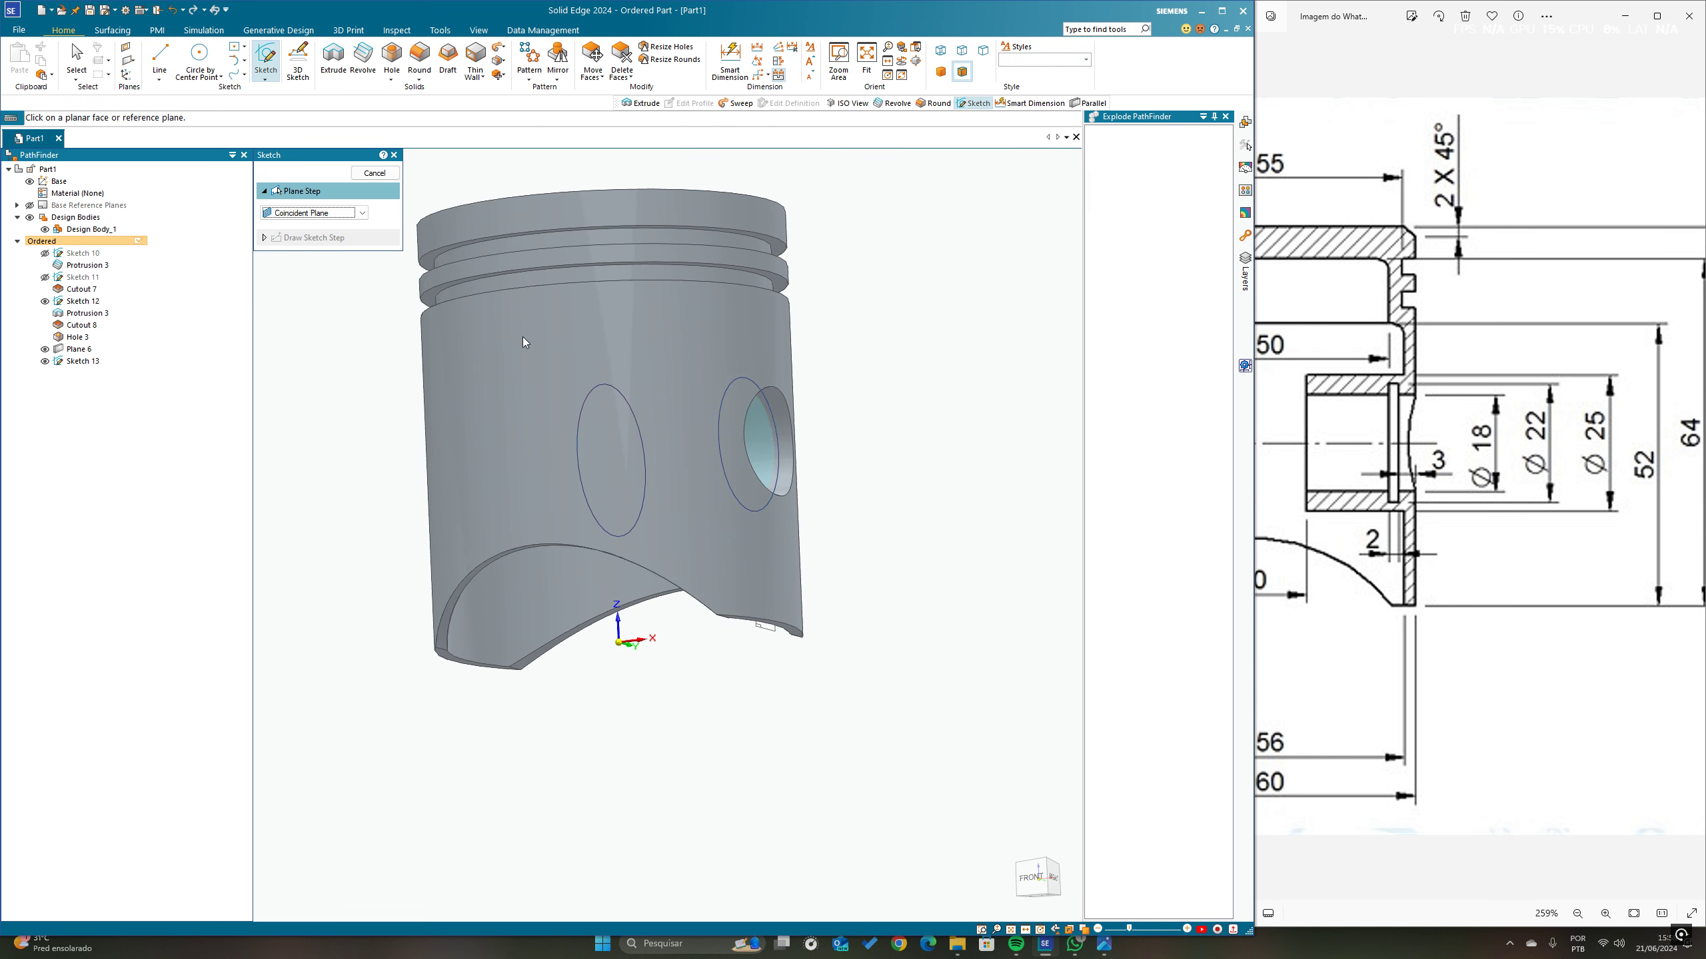
Step: Cut the retaining-ring groove in the pin hole from the 22 mm circle, using a one-sided finite extent toward the outer wall
mouse_move(855, 451)
middle_mouse_down()
mouse_move(963, 343)
mouse_move(1017, 430)
mouse_move(547, 232)
middle_mouse_up()
left_click(334, 57)
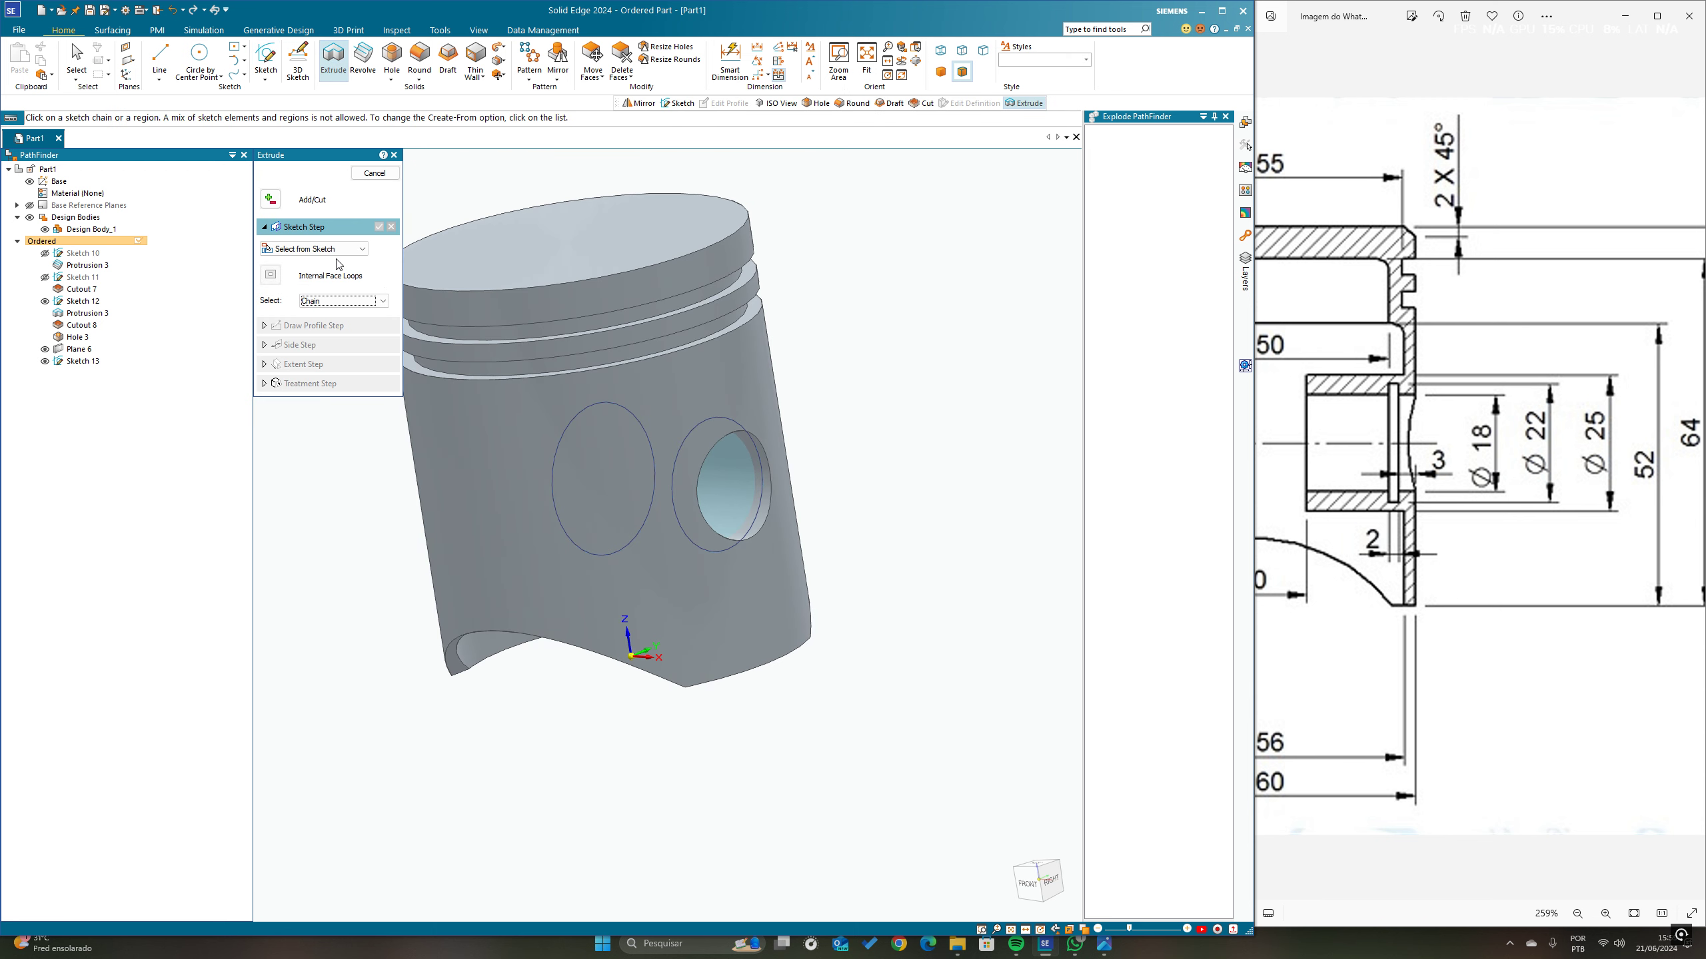
left_click(743, 545)
right_click(888, 485)
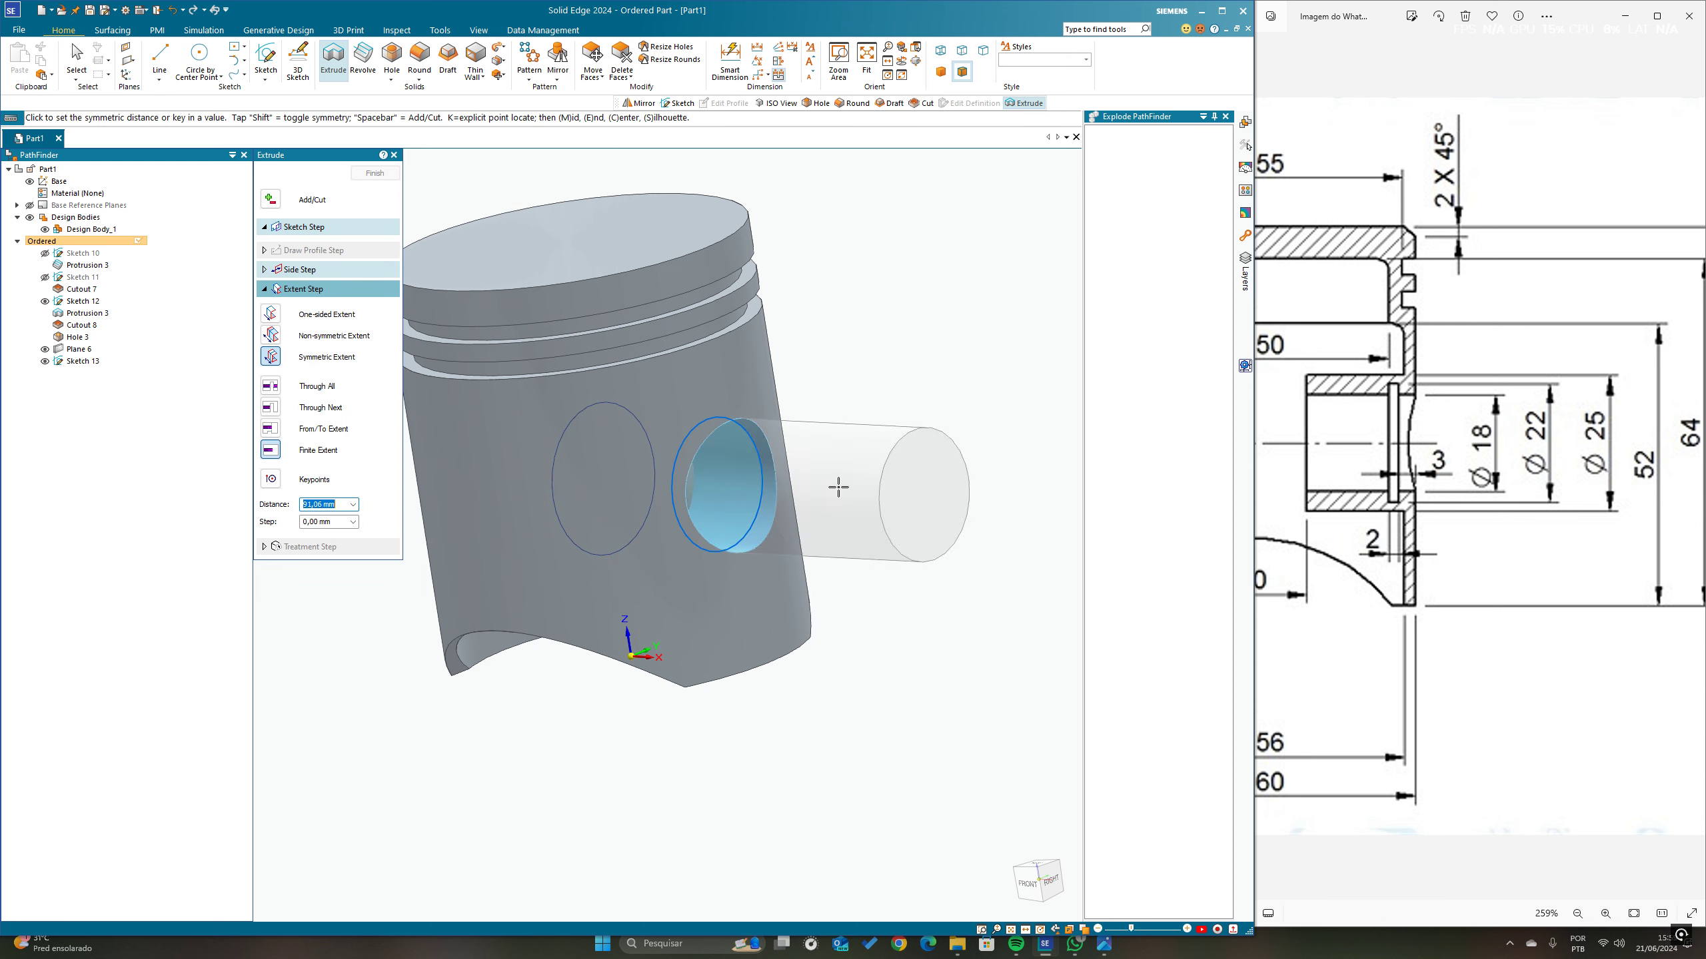
left_click(272, 314)
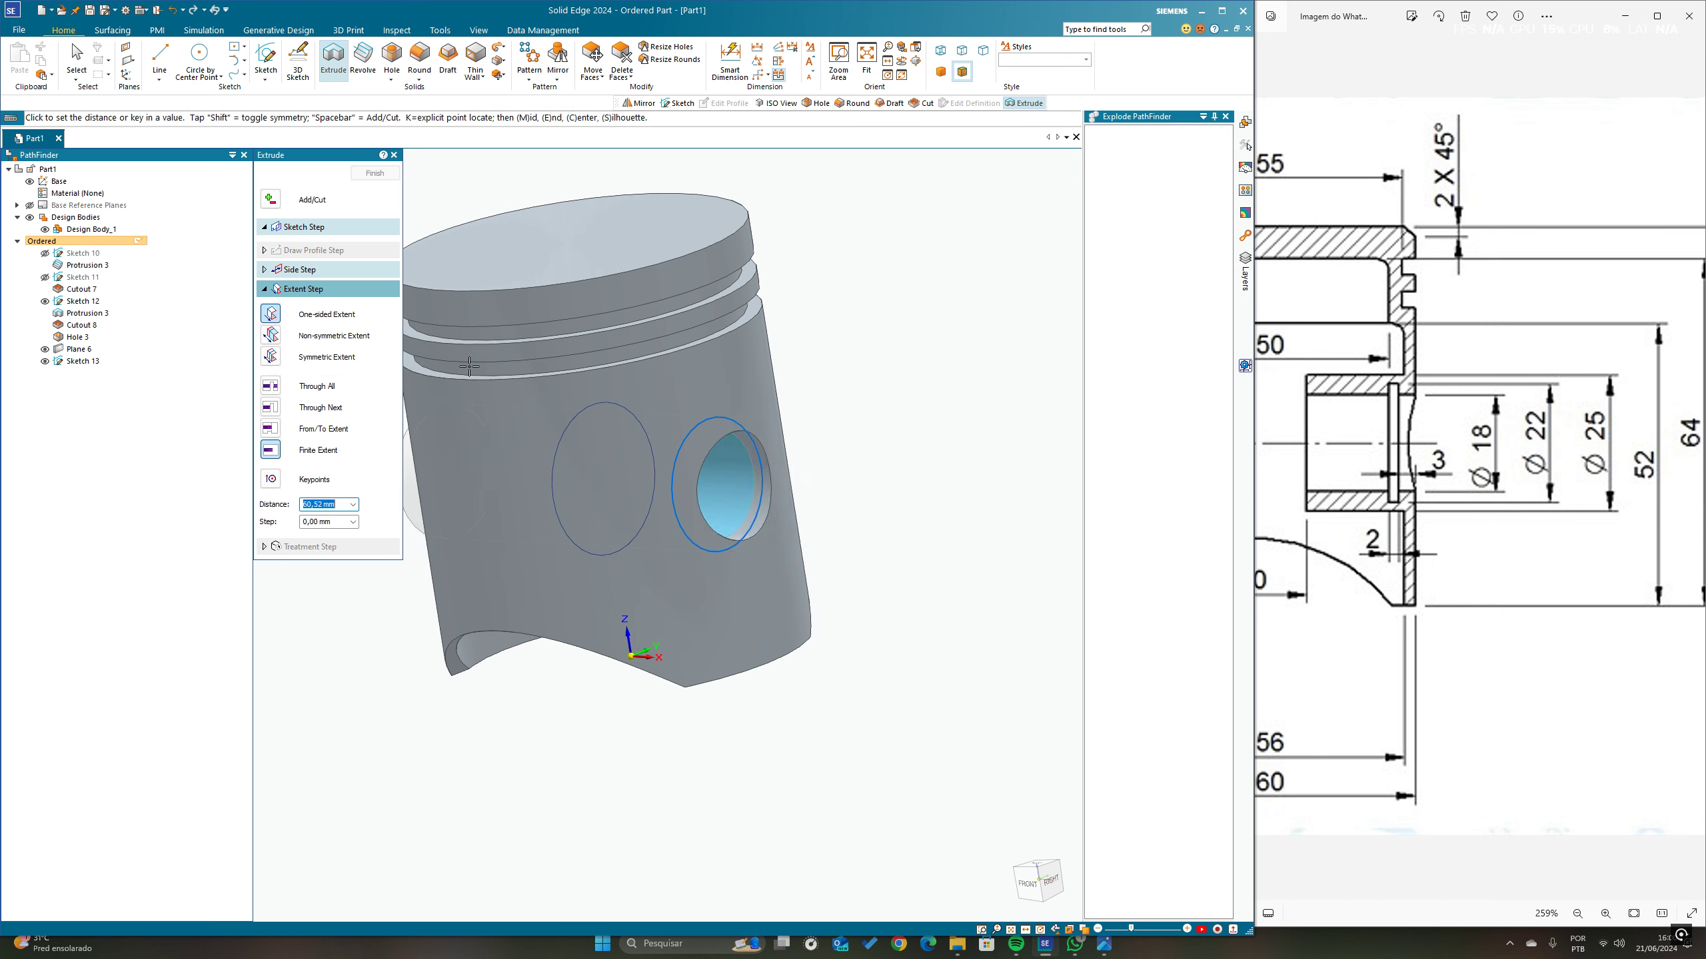
mouse_move(839, 488)
middle_mouse_down()
mouse_move(890, 442)
mouse_move(852, 484)
middle_mouse_up()
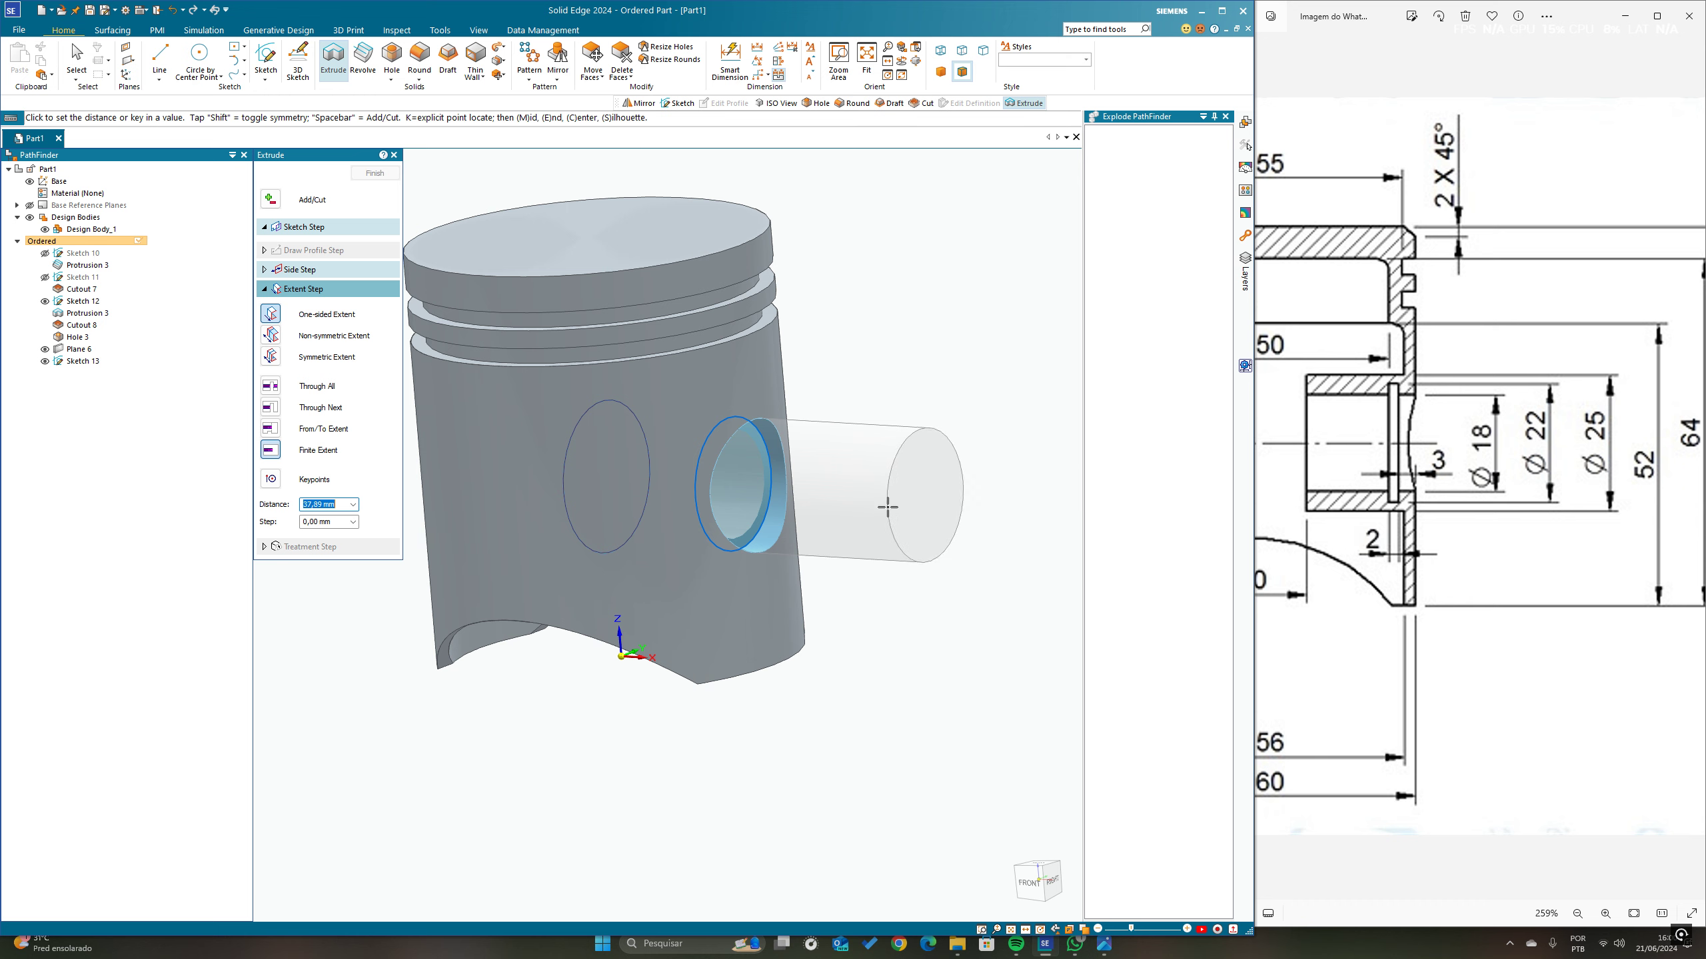
key("Tab")
left_click(893, 509)
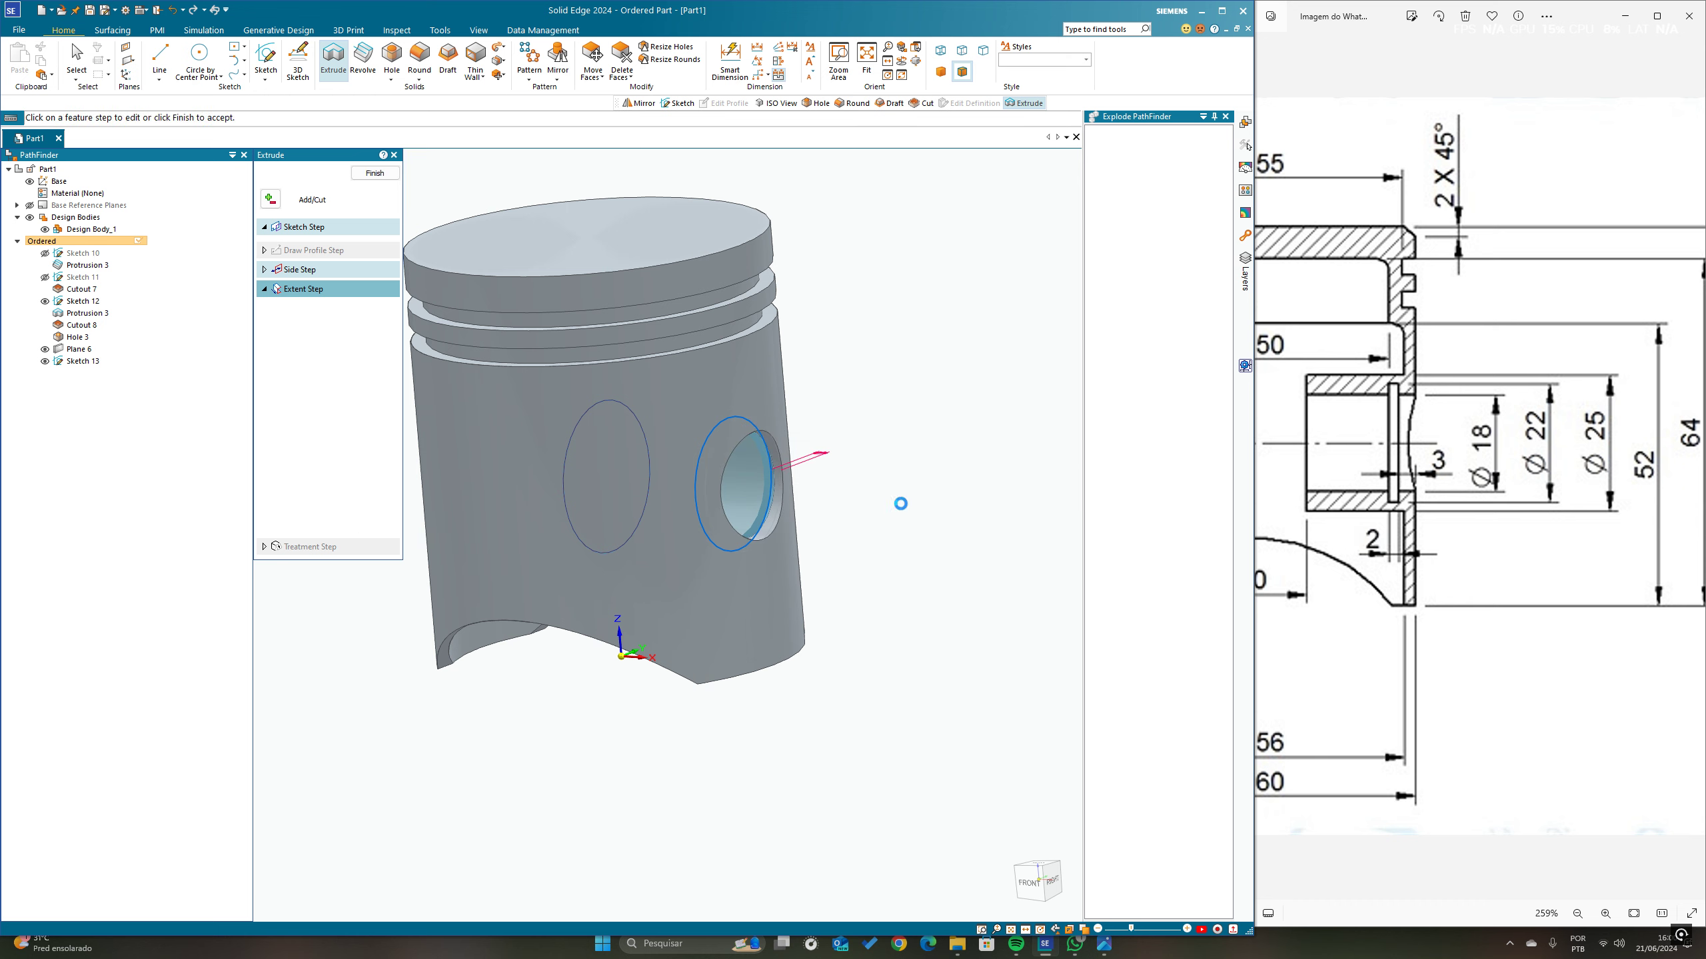
right_click(905, 533)
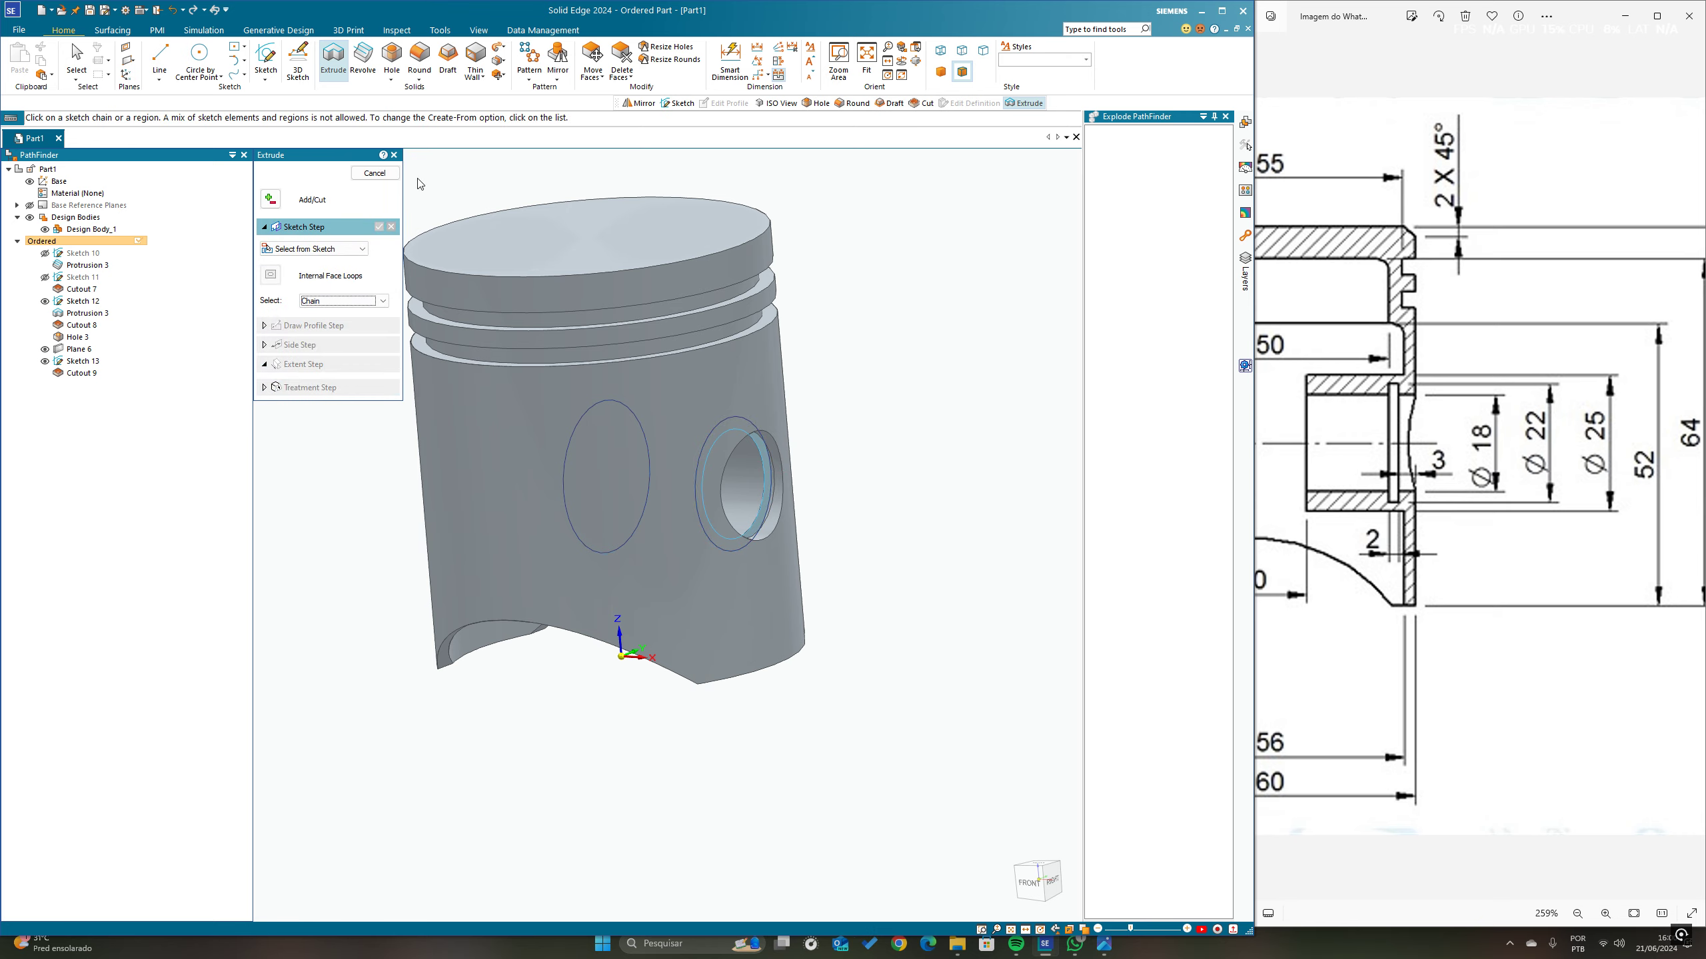
left_click(376, 174)
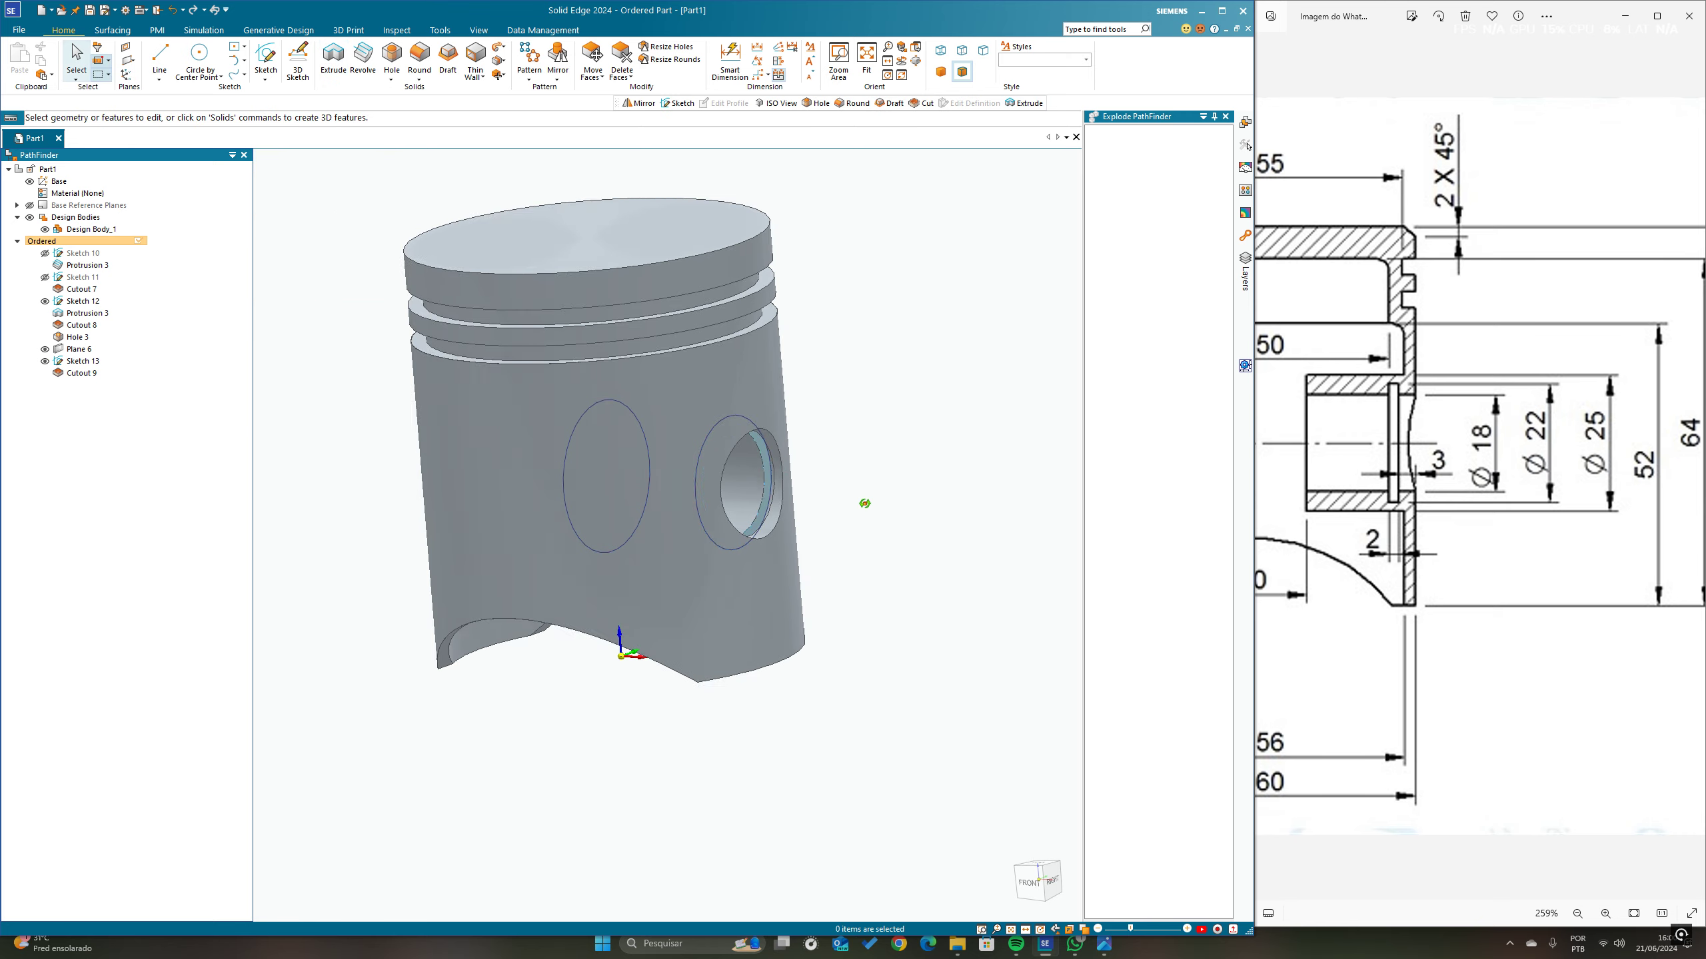
Step: Mirror the groove cutout across the central YZ base plane to the opposite pin boss
middle_click_drag(865, 503, 734, 505)
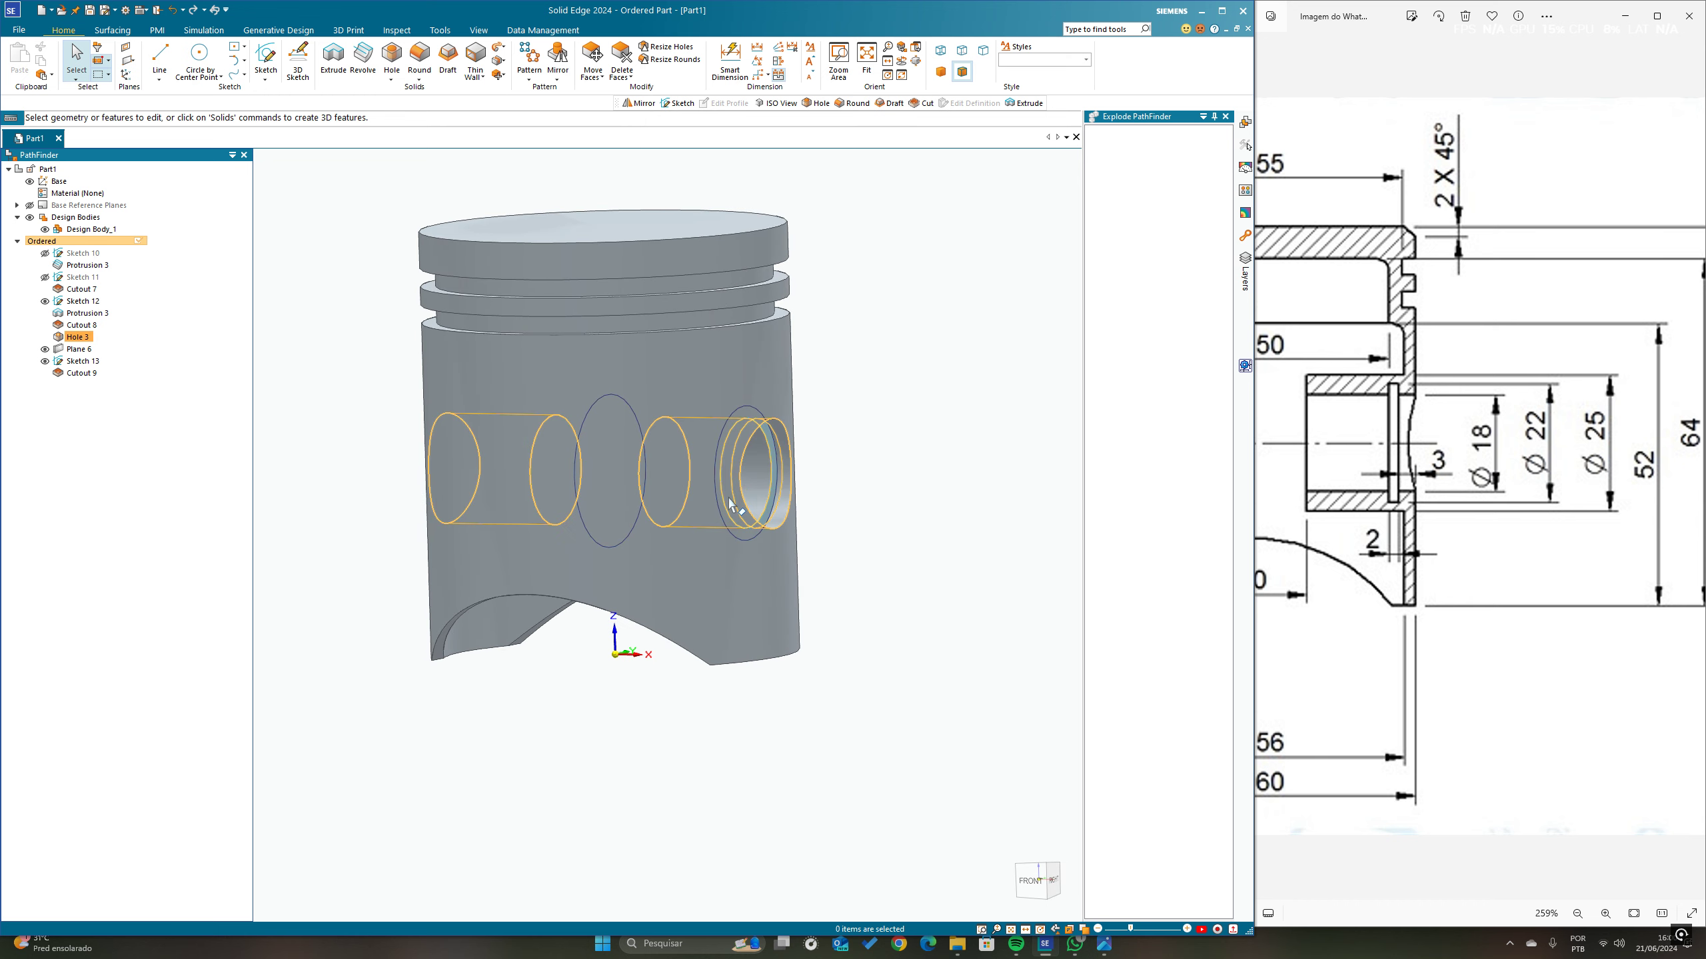
left_click(737, 502)
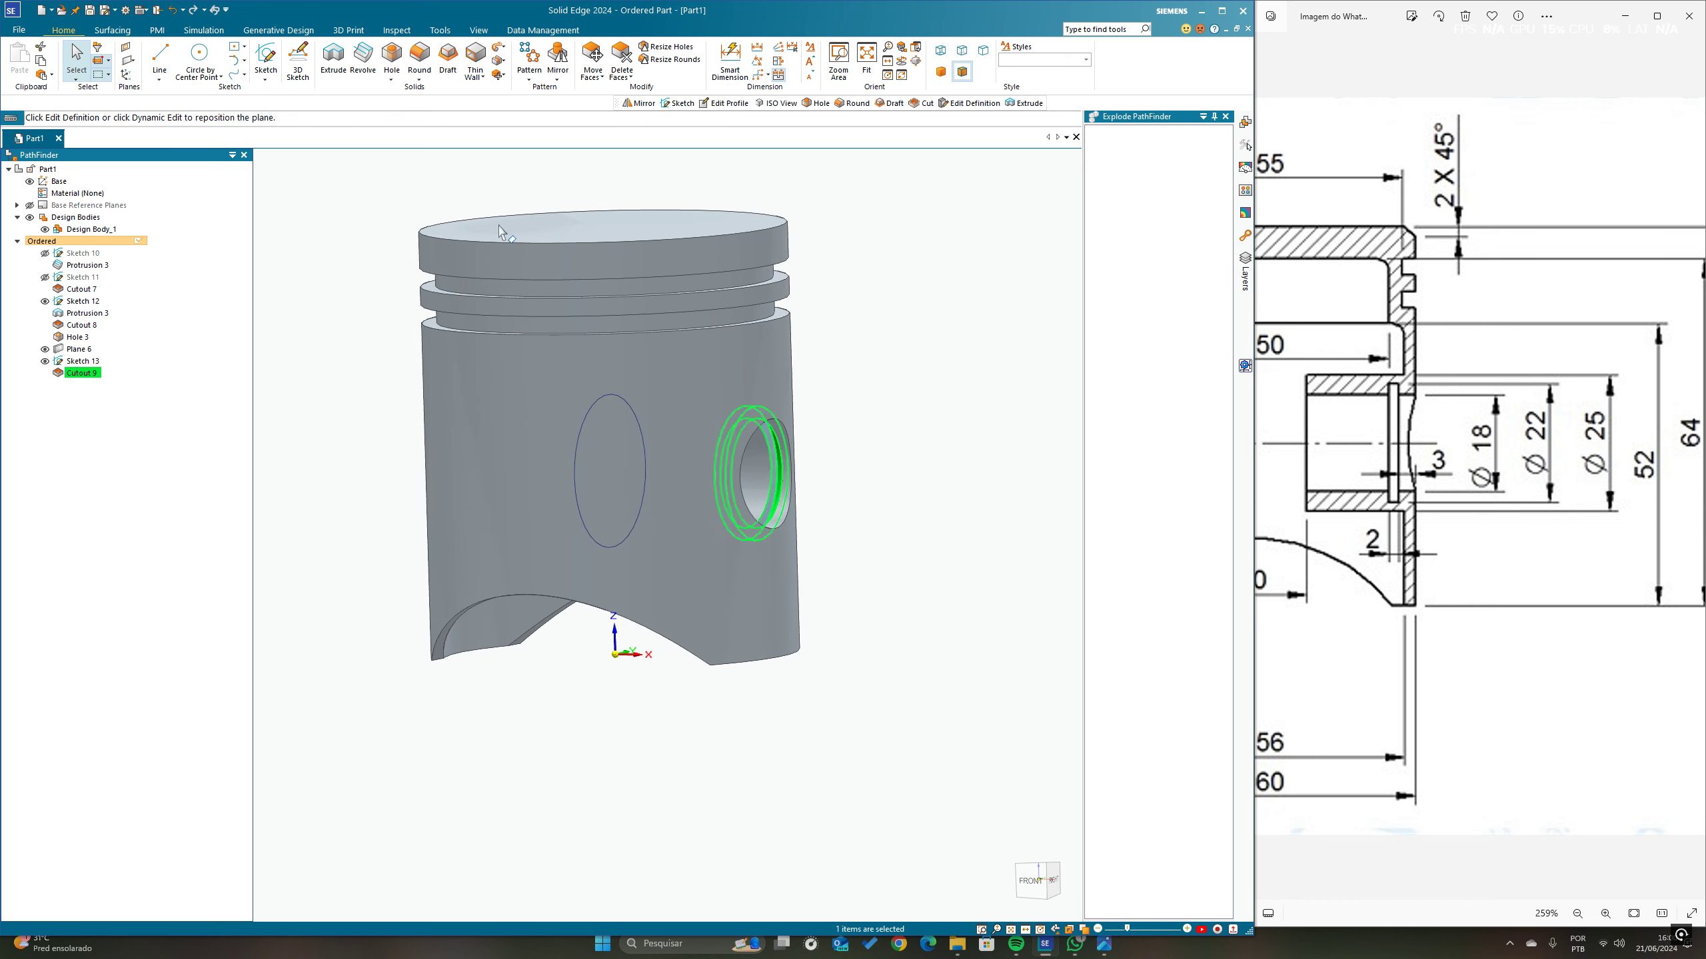
left_click(558, 59)
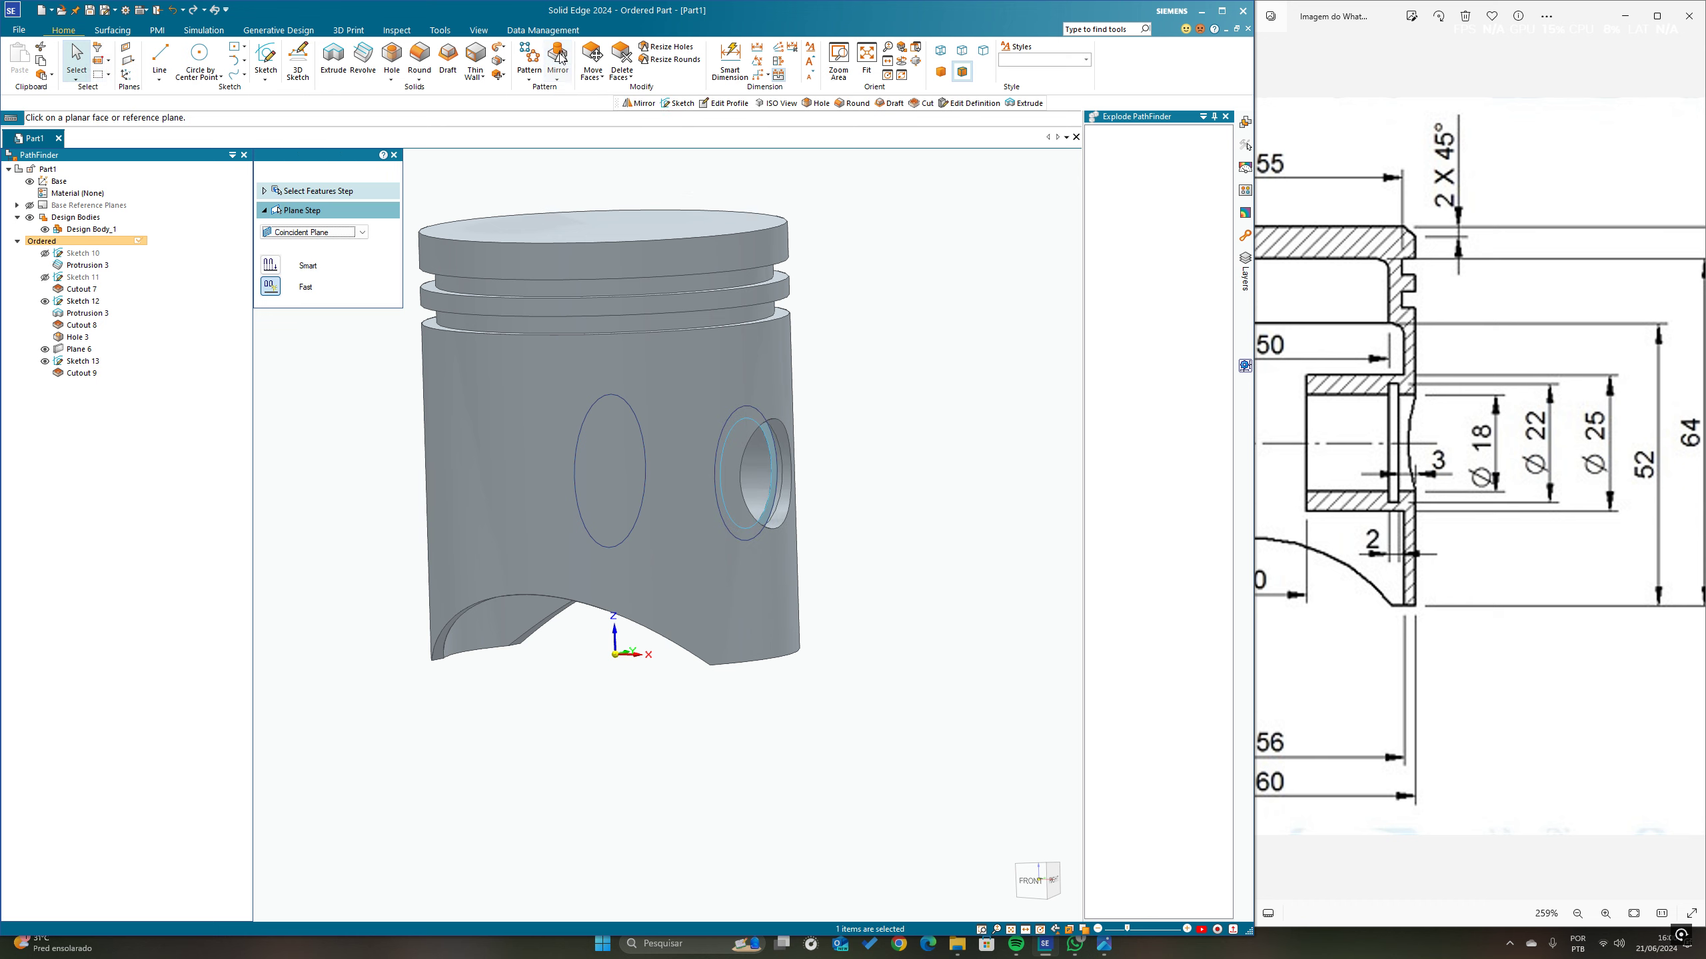
middle_click_drag(715, 601, 657, 508)
left_click(629, 613)
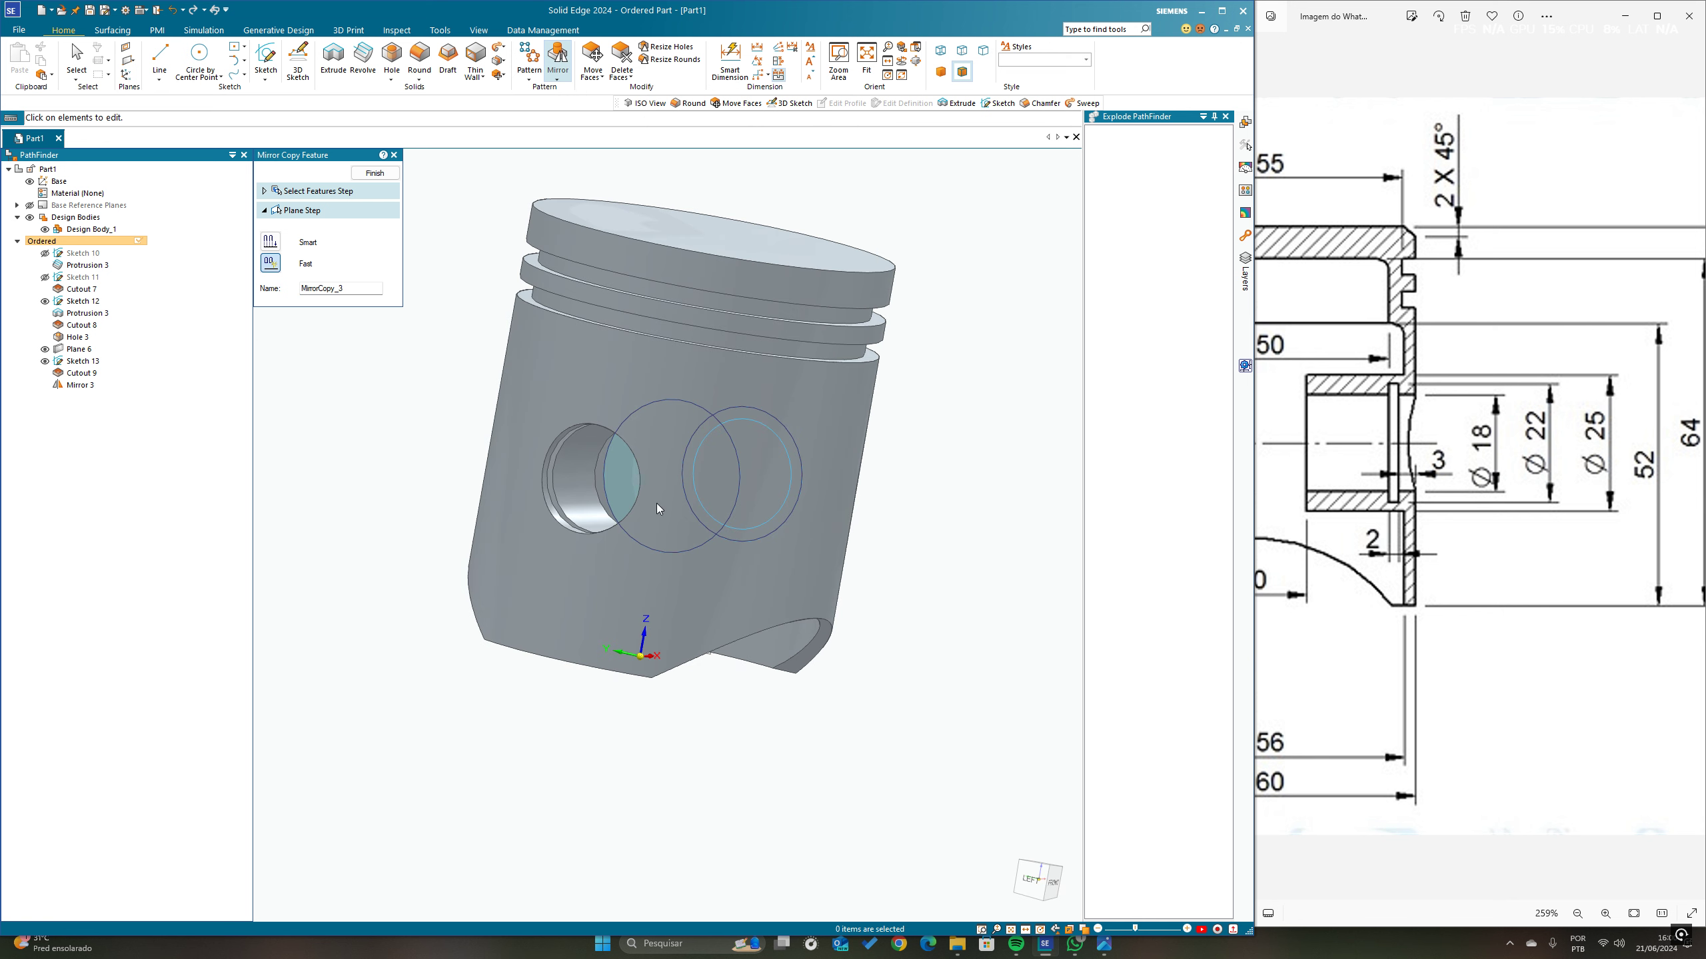
left_click(374, 173)
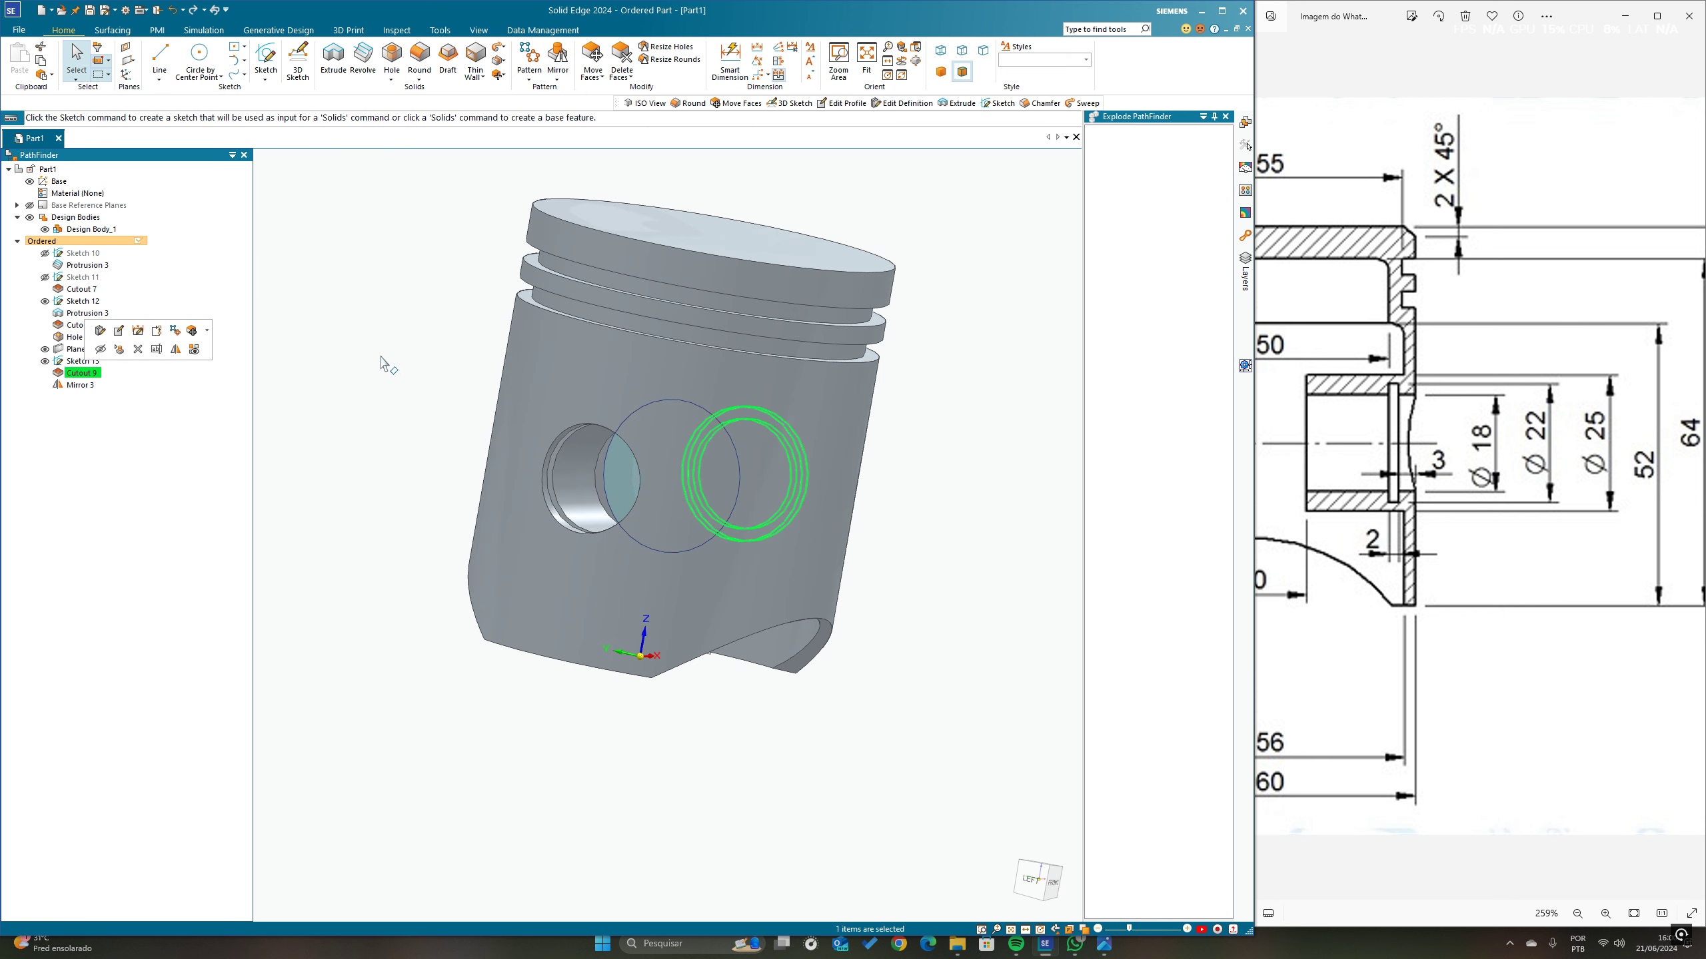
Step: Hide the offset reference plane, the groove circle sketch and the boss circle sketch
key("ctrl+i")
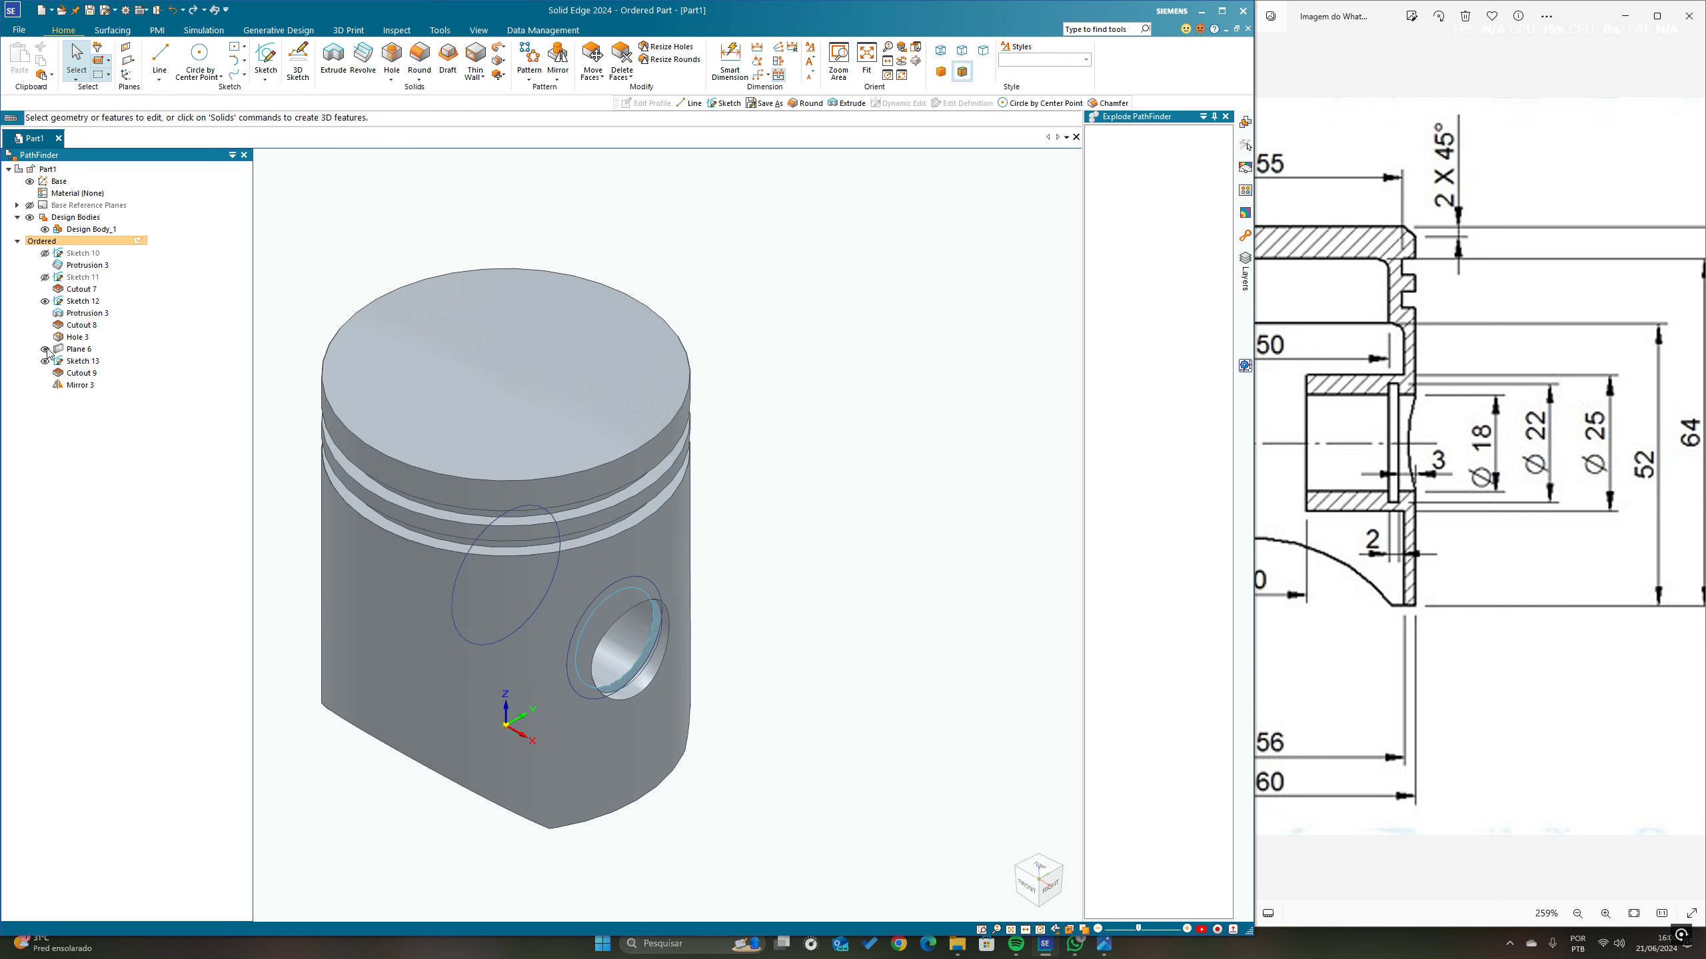
left_click(46, 362)
left_click(46, 302)
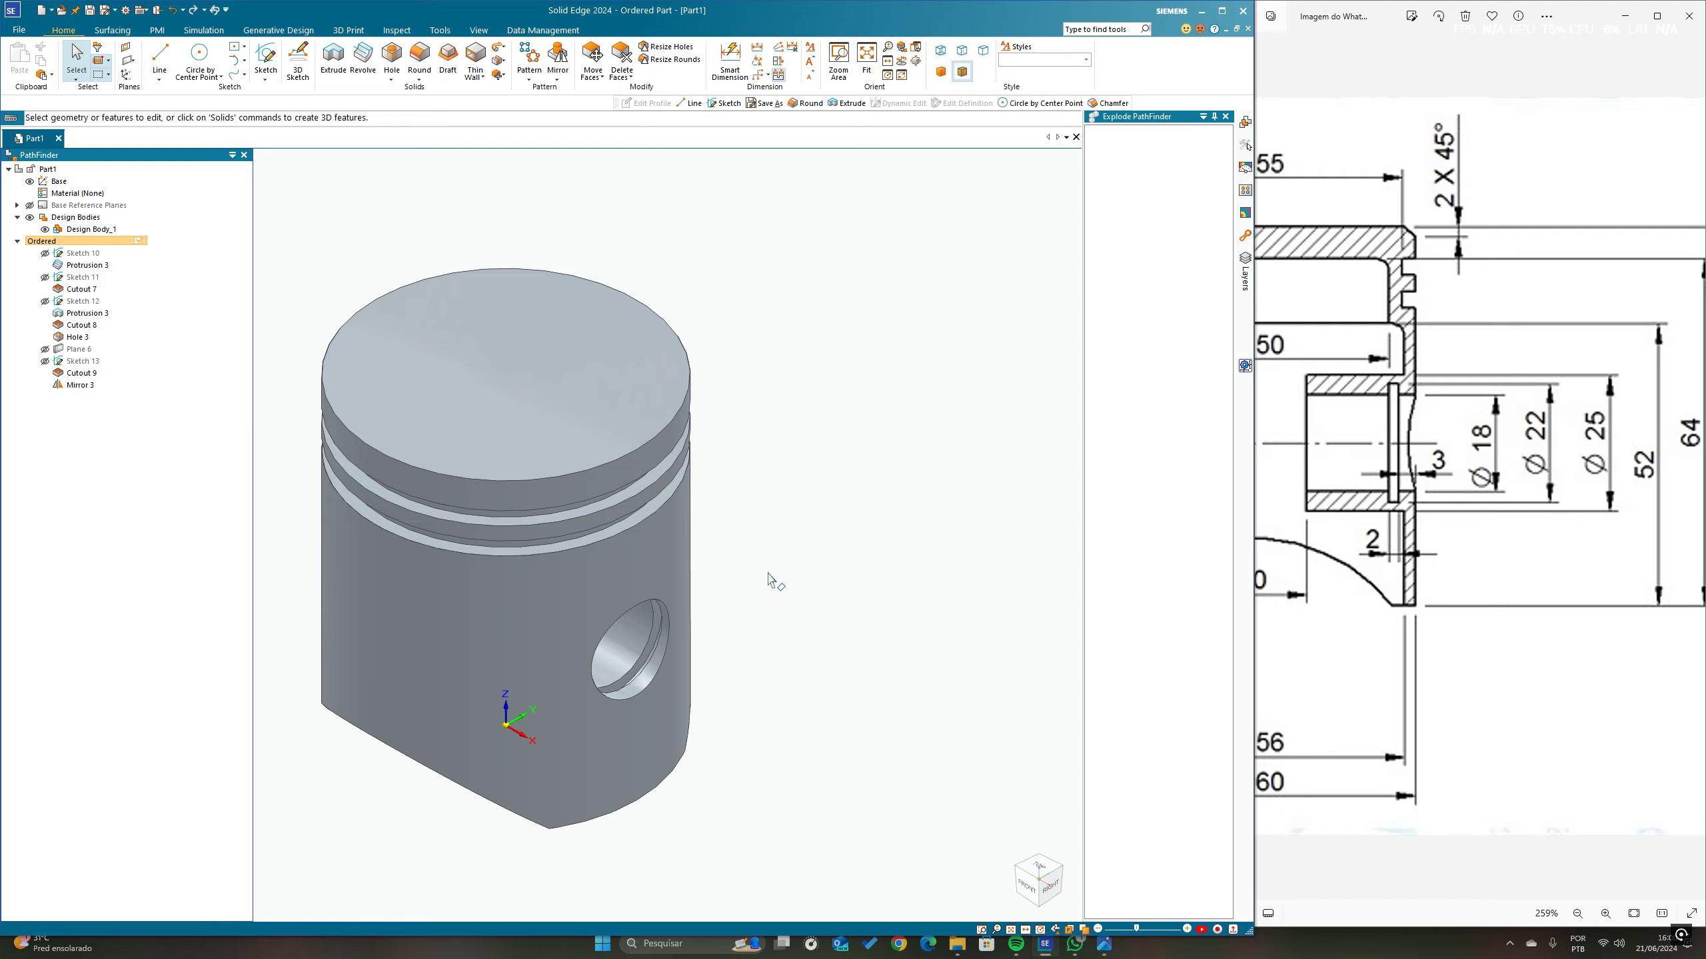
middle_click_drag(769, 575, 903, 423)
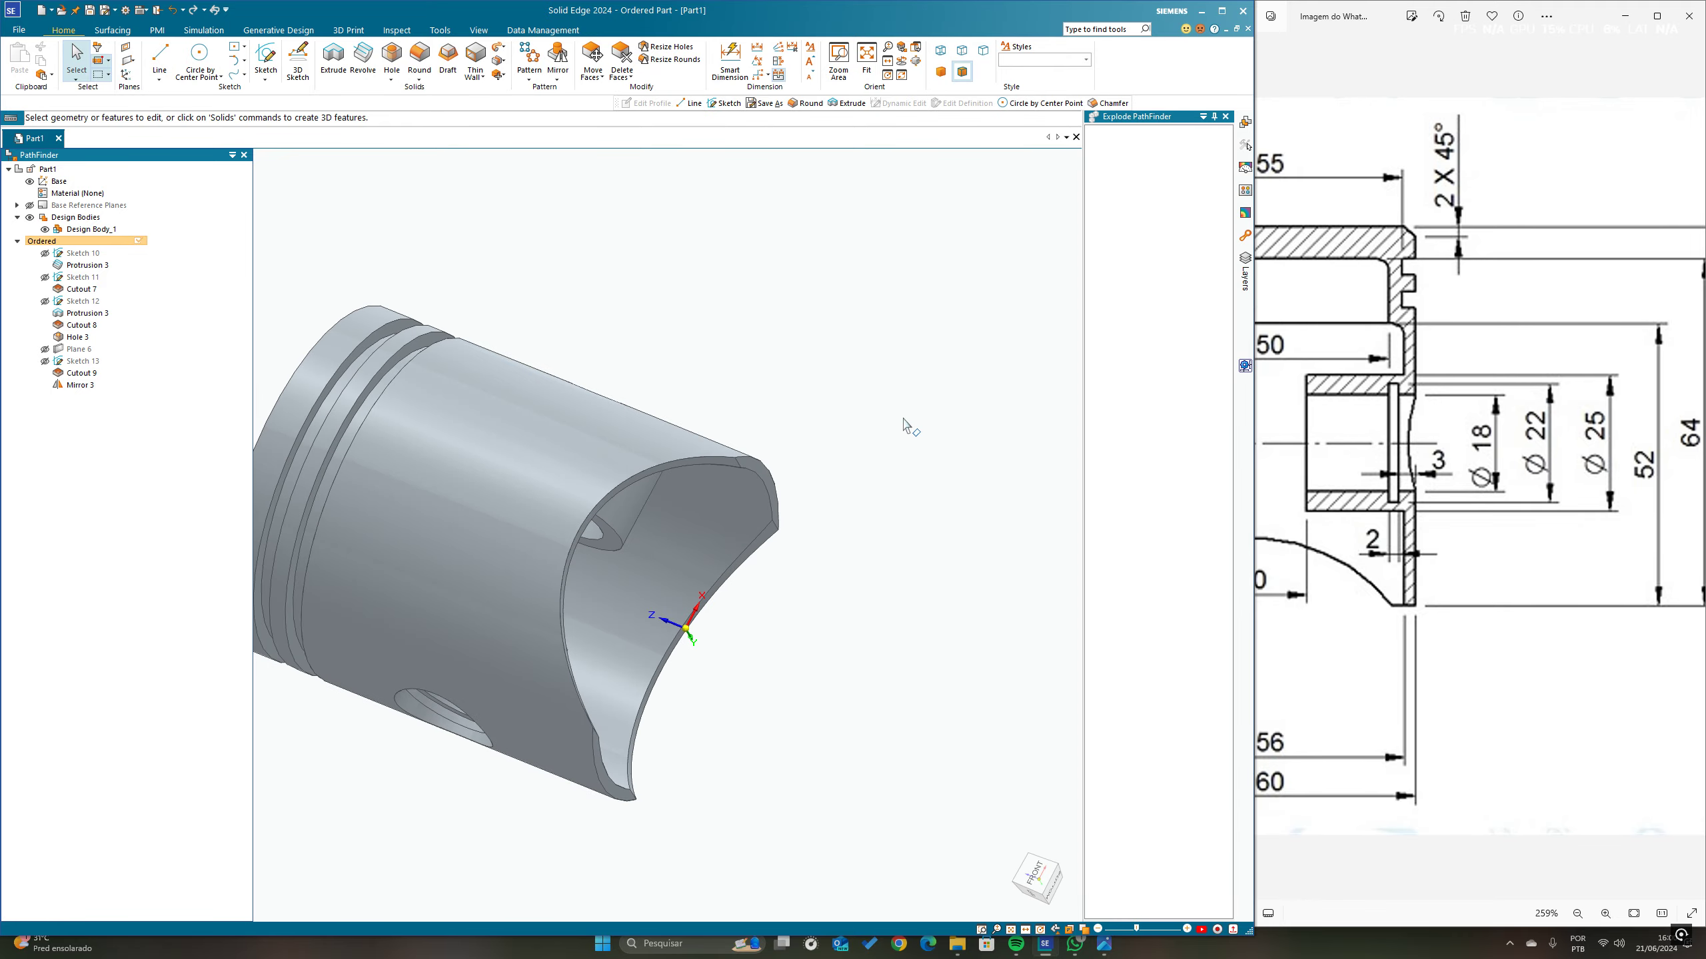
Step: Show the piston body's revolve profile sketch in an isometric view and open its profile for editing
key("ctrl+i")
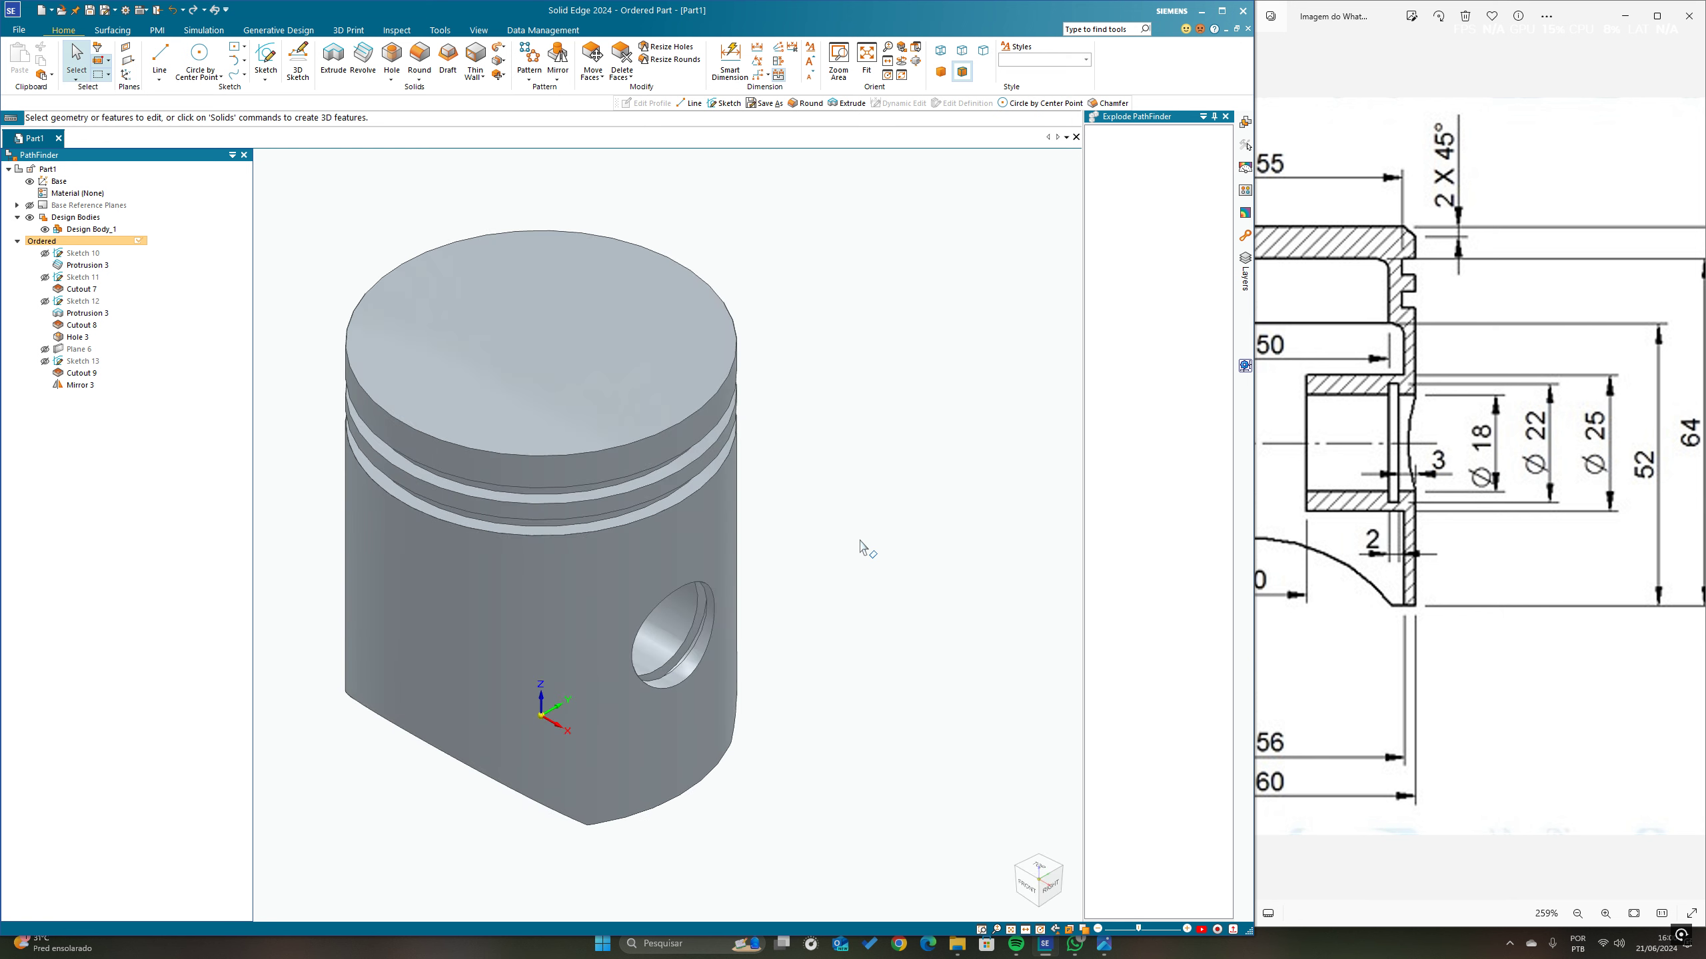
left_click(45, 253)
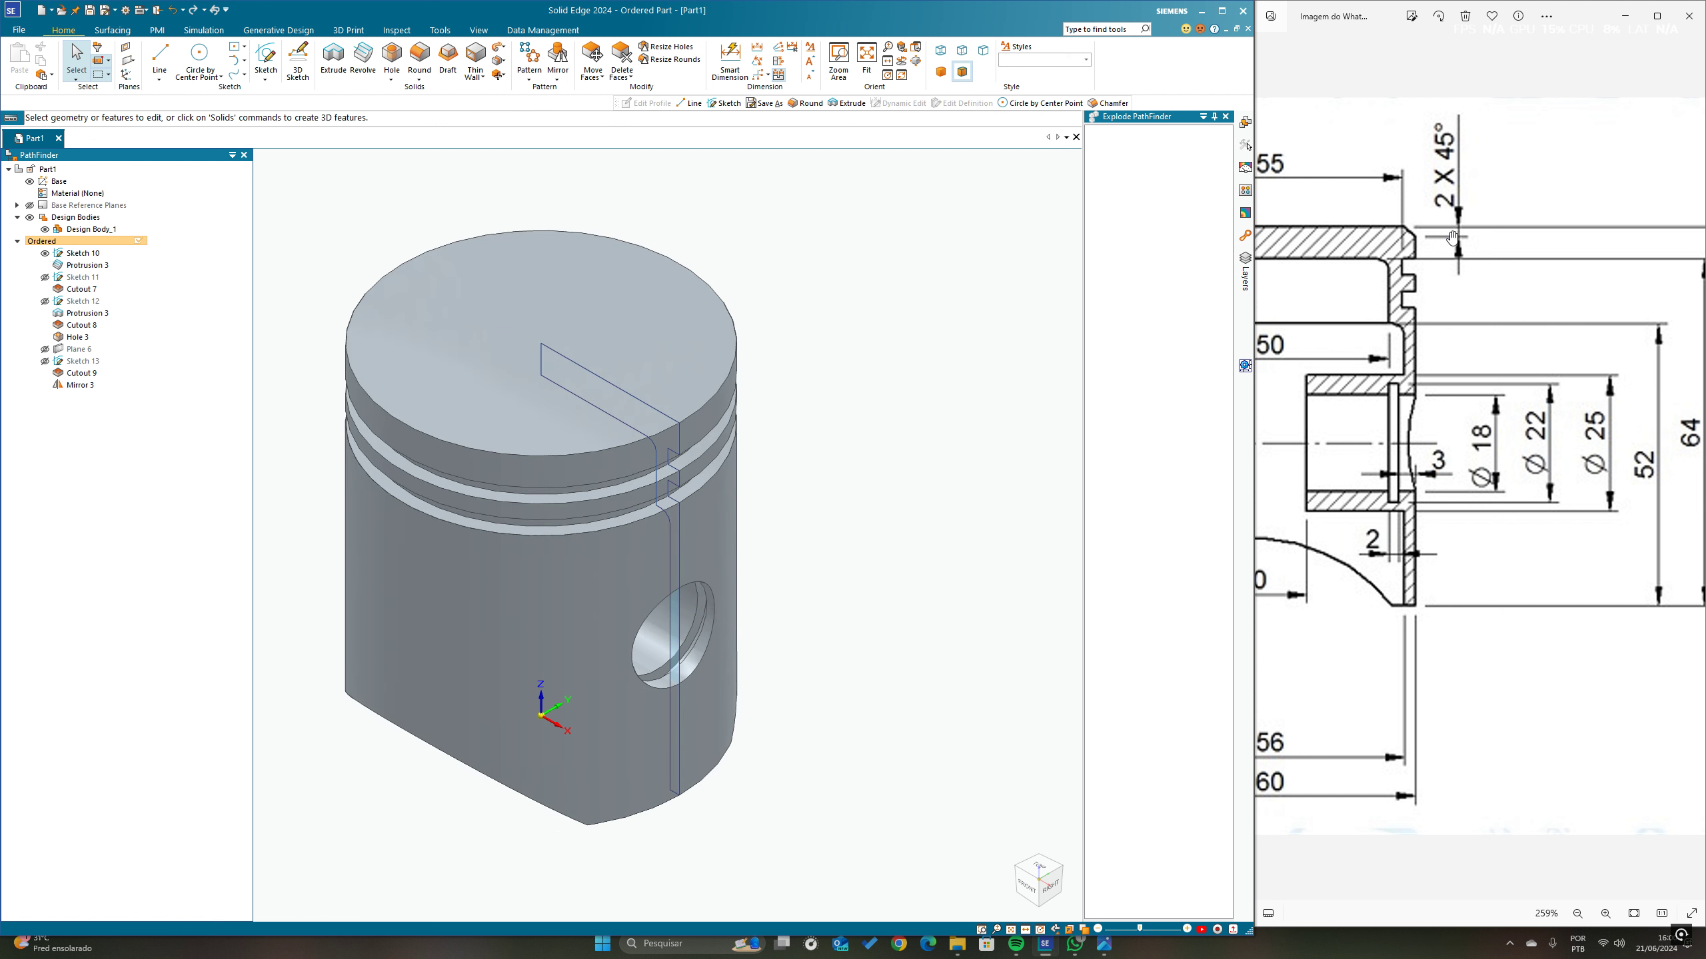
left_click(100, 255)
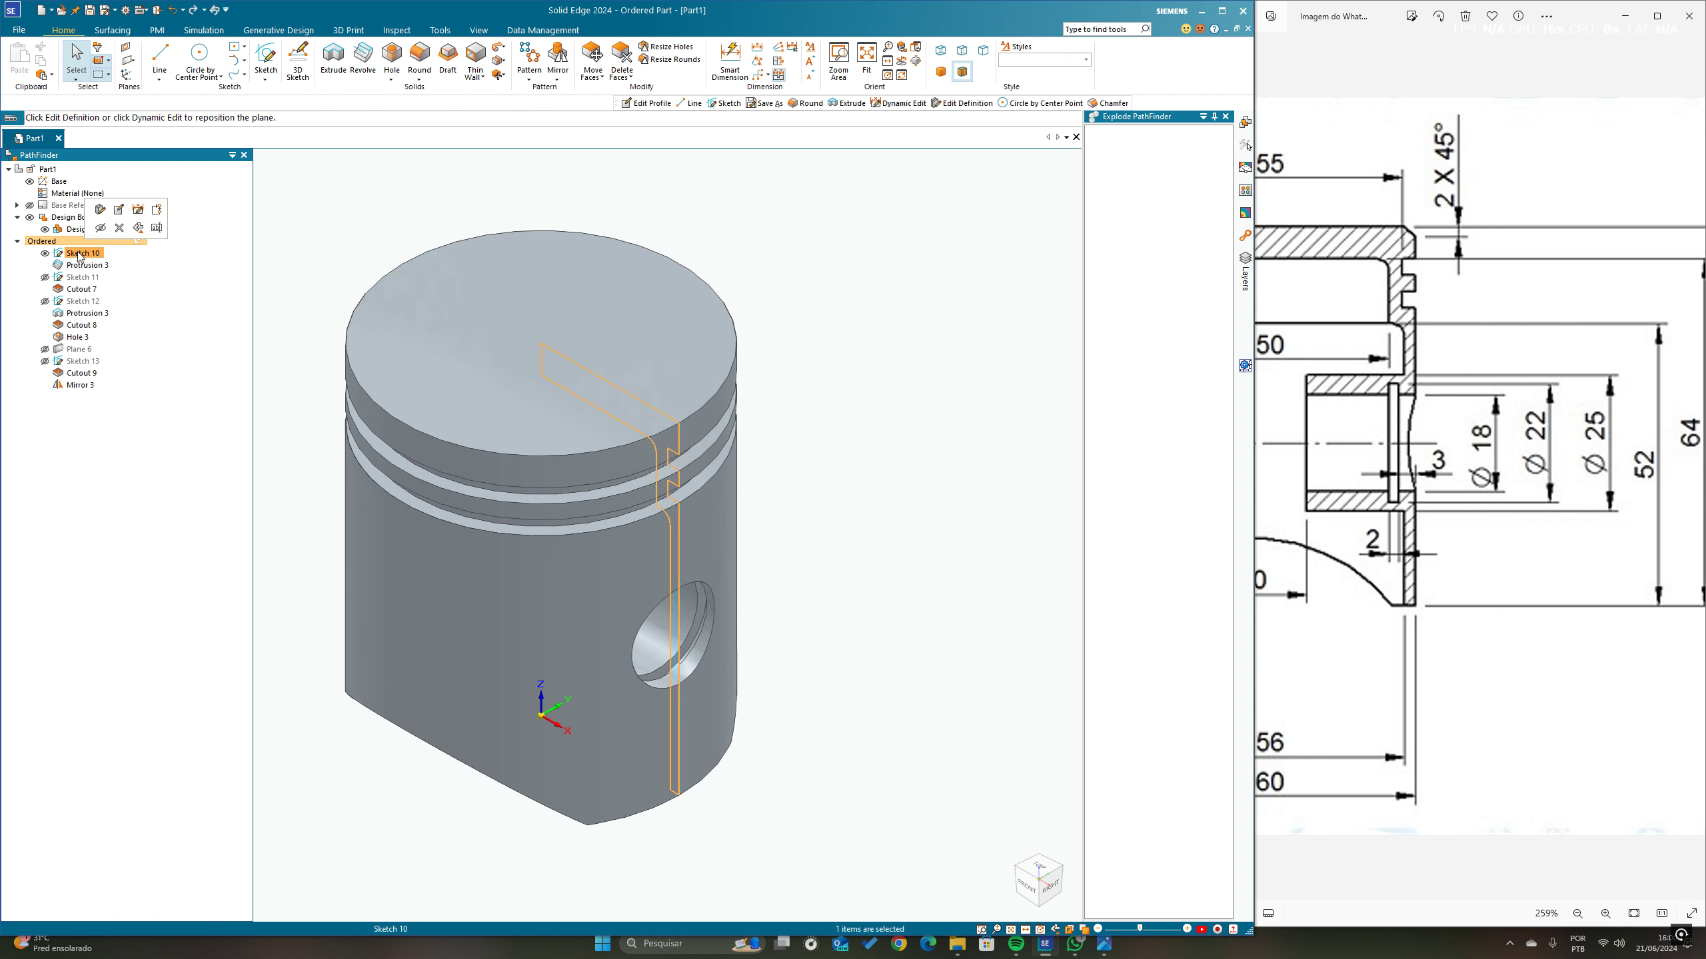
left_click(118, 210)
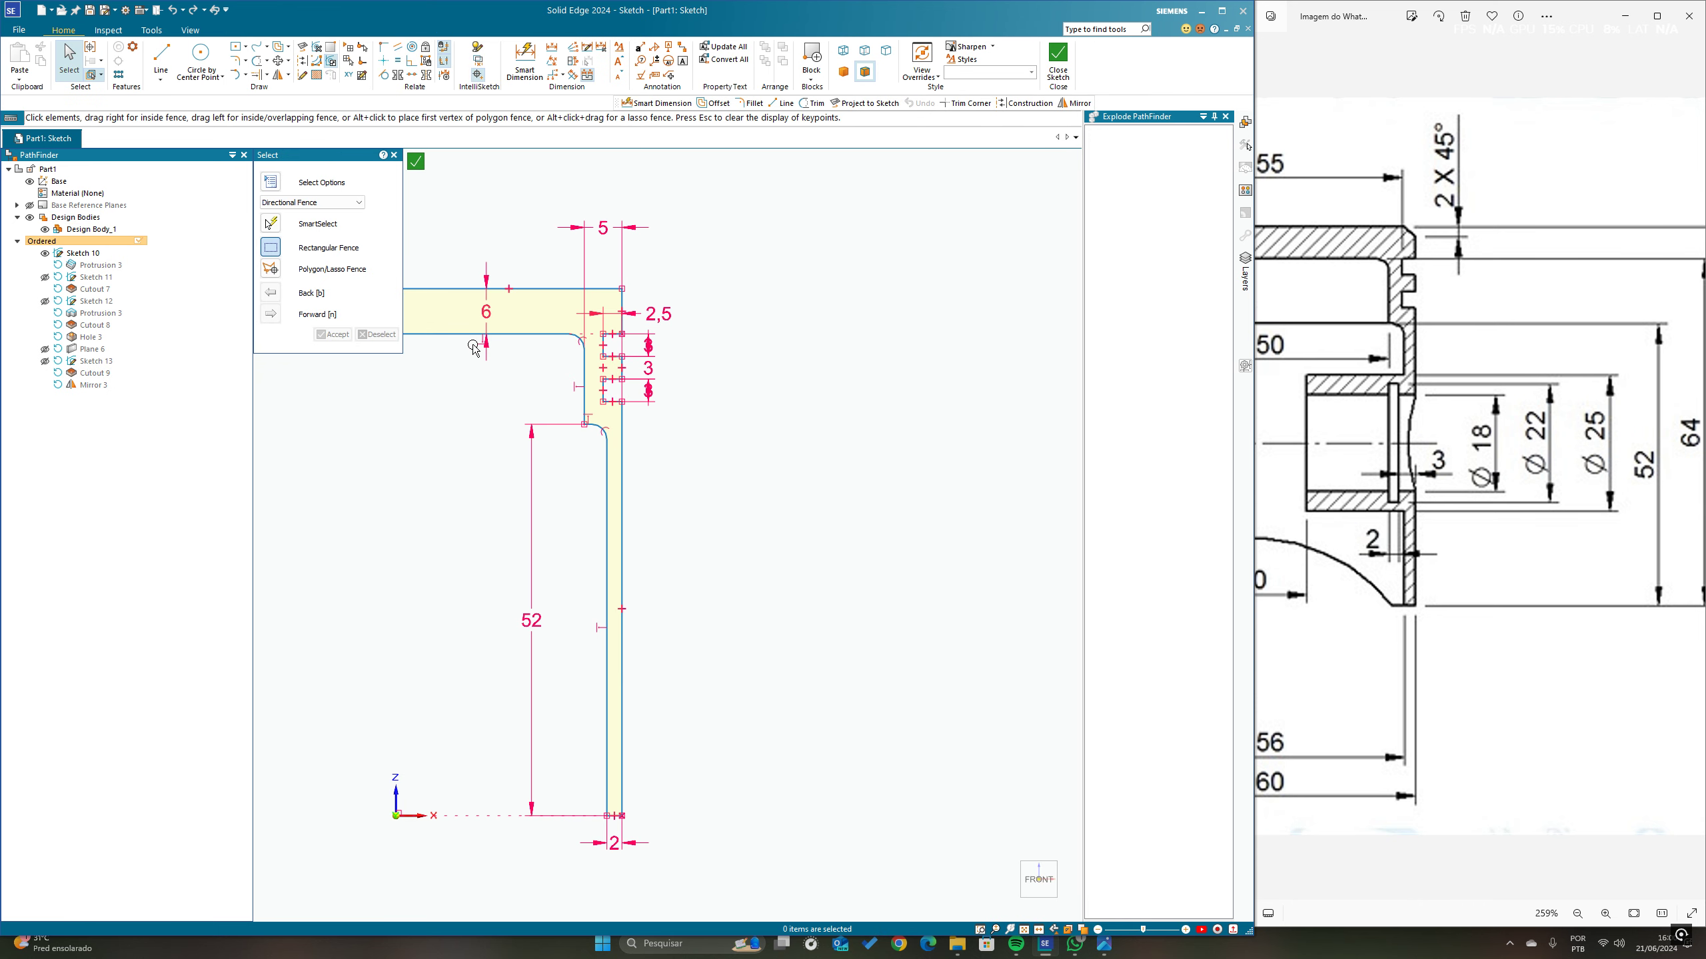
Step: Chamfer the profile's upper outer corner with 2 mm setbacks on both lines and close the sketch
left_click(246, 62)
left_click(282, 130)
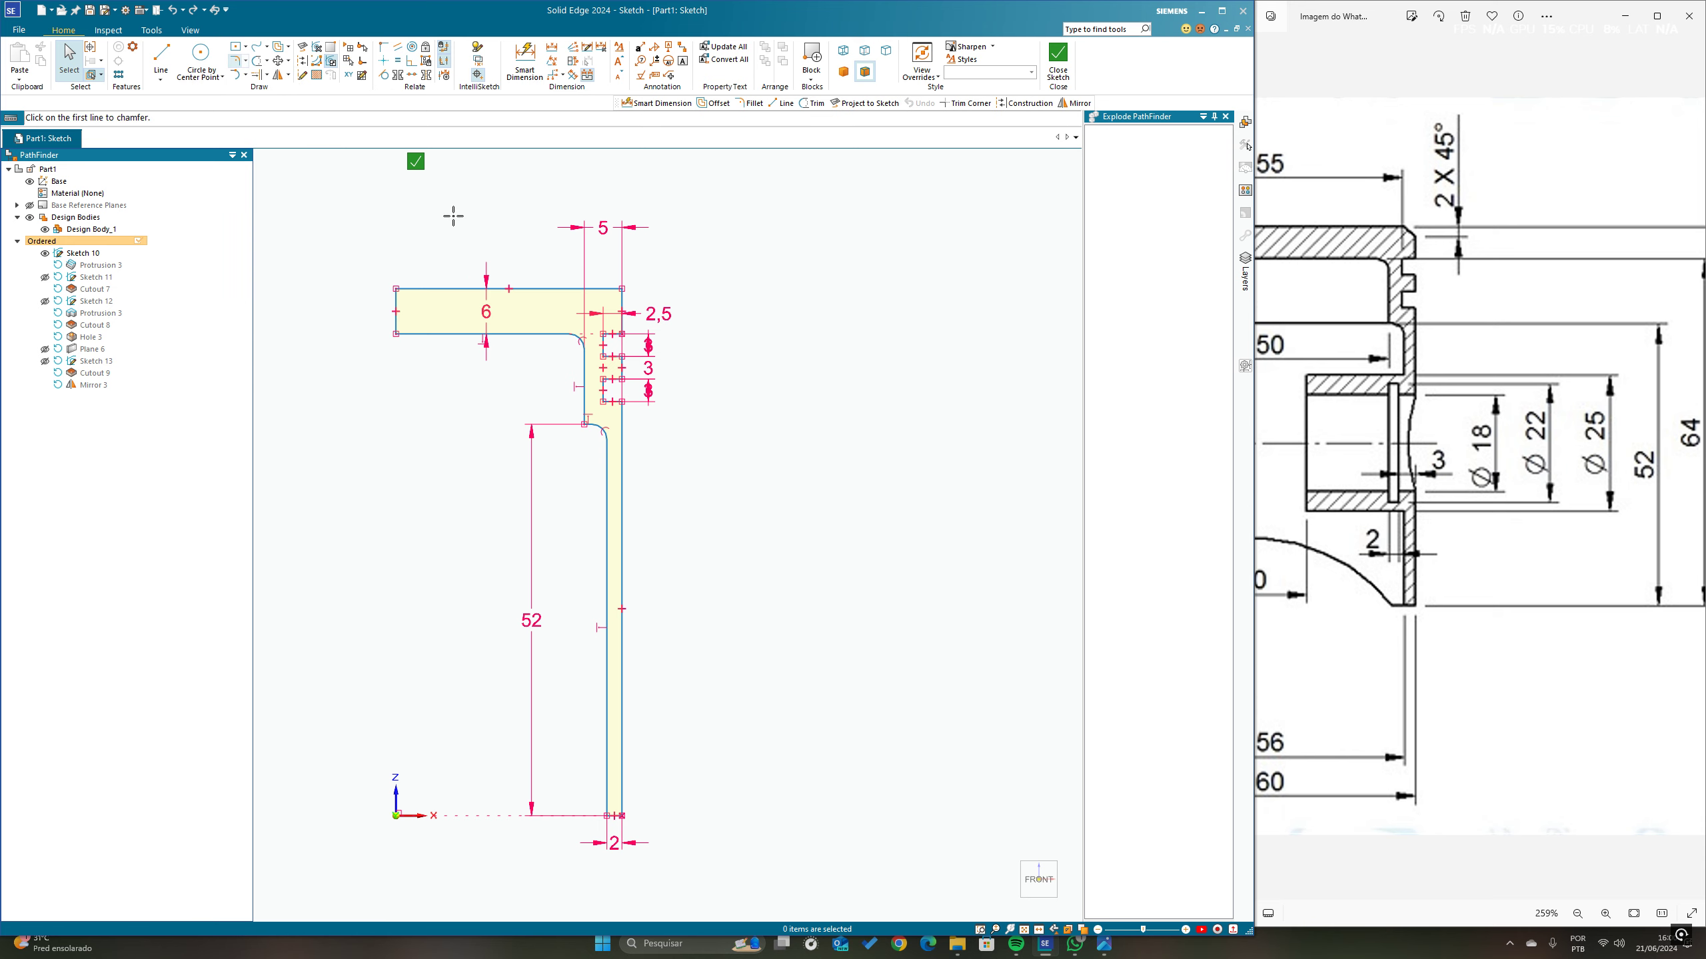
left_click(595, 290)
left_click(619, 302)
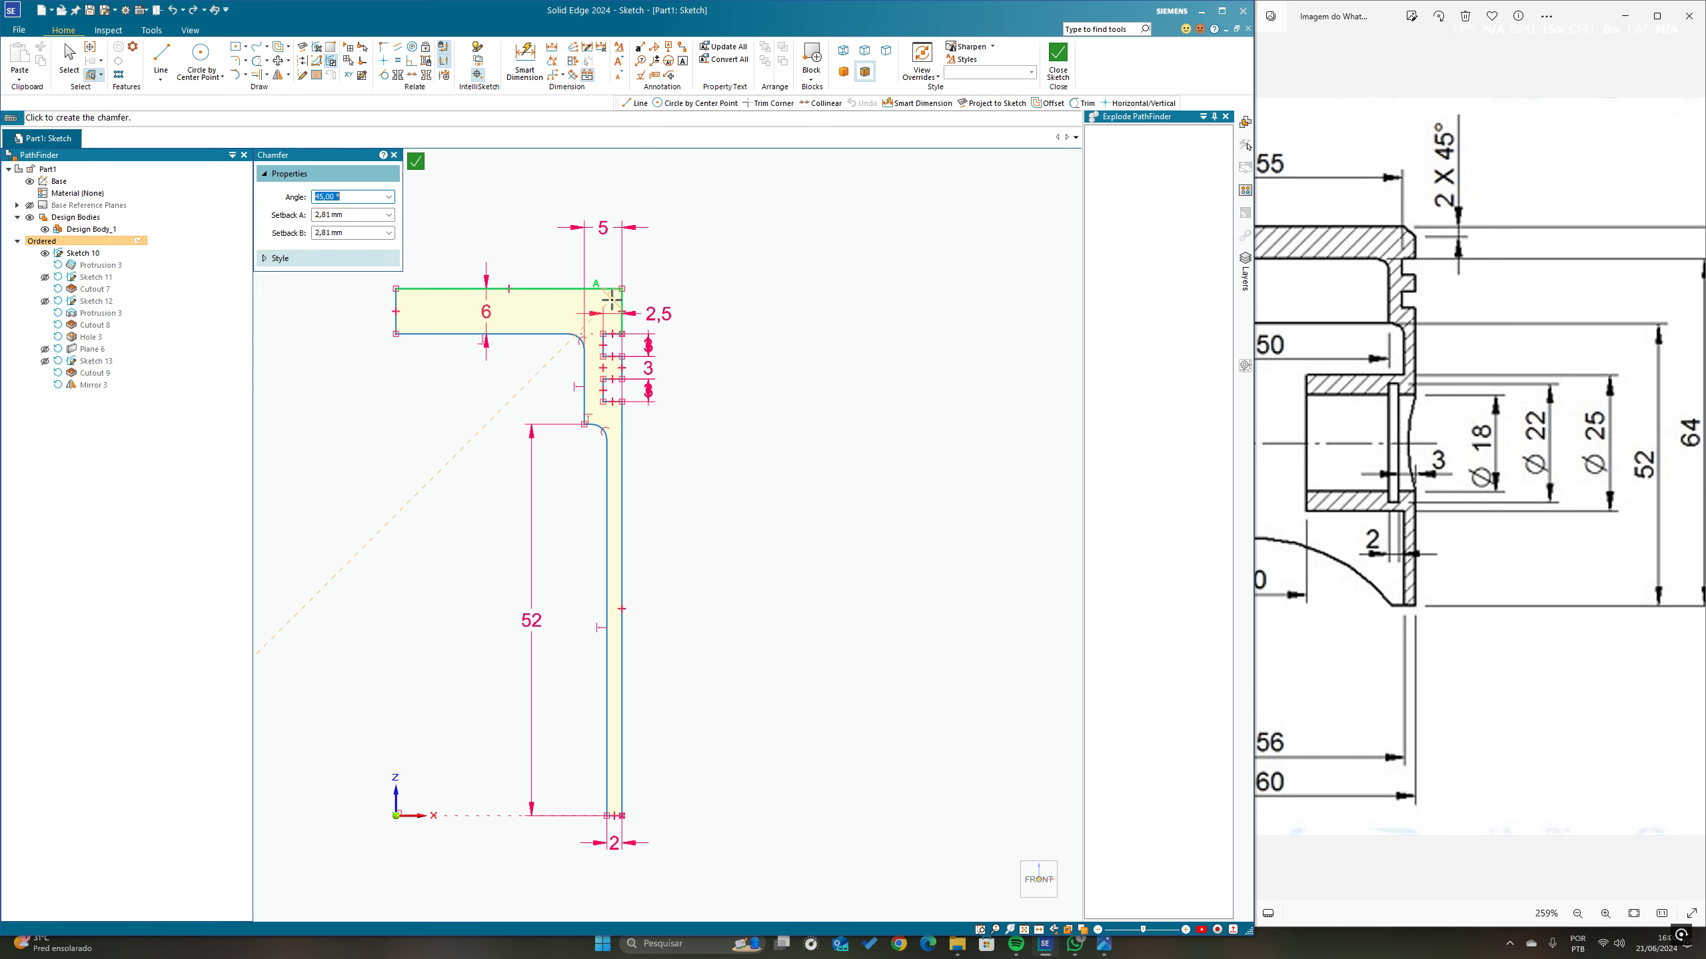
key("Tab")
type("2")
key("Tab")
type("2")
left_click(606, 304)
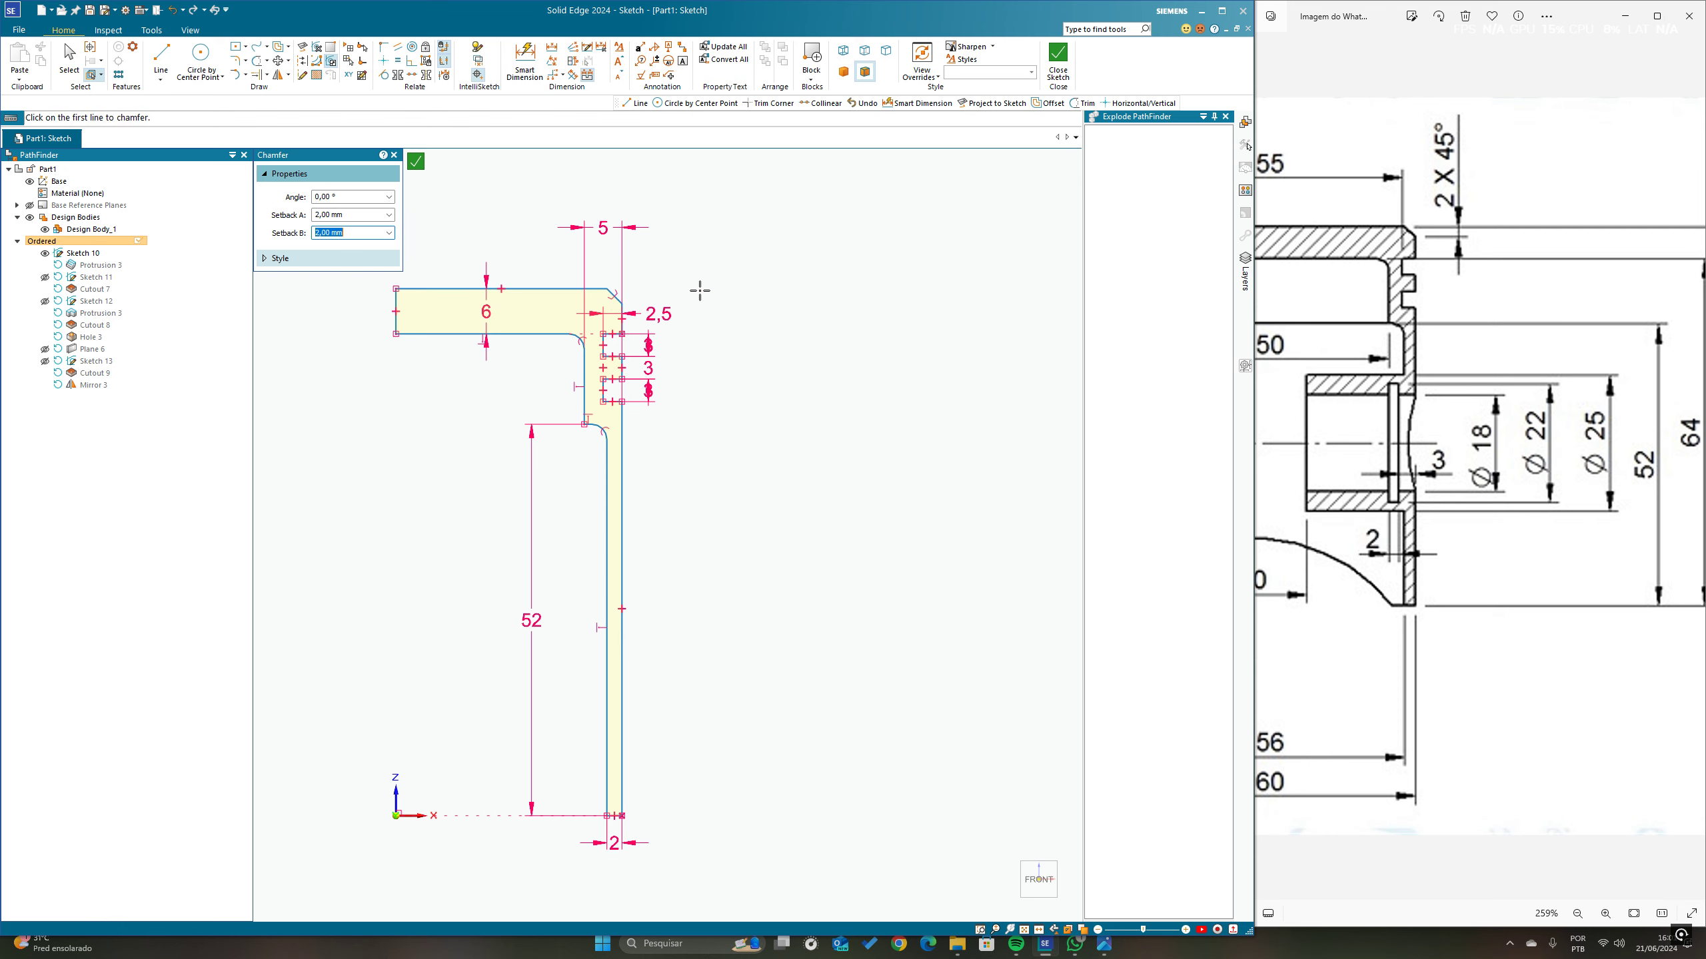
left_click(1057, 61)
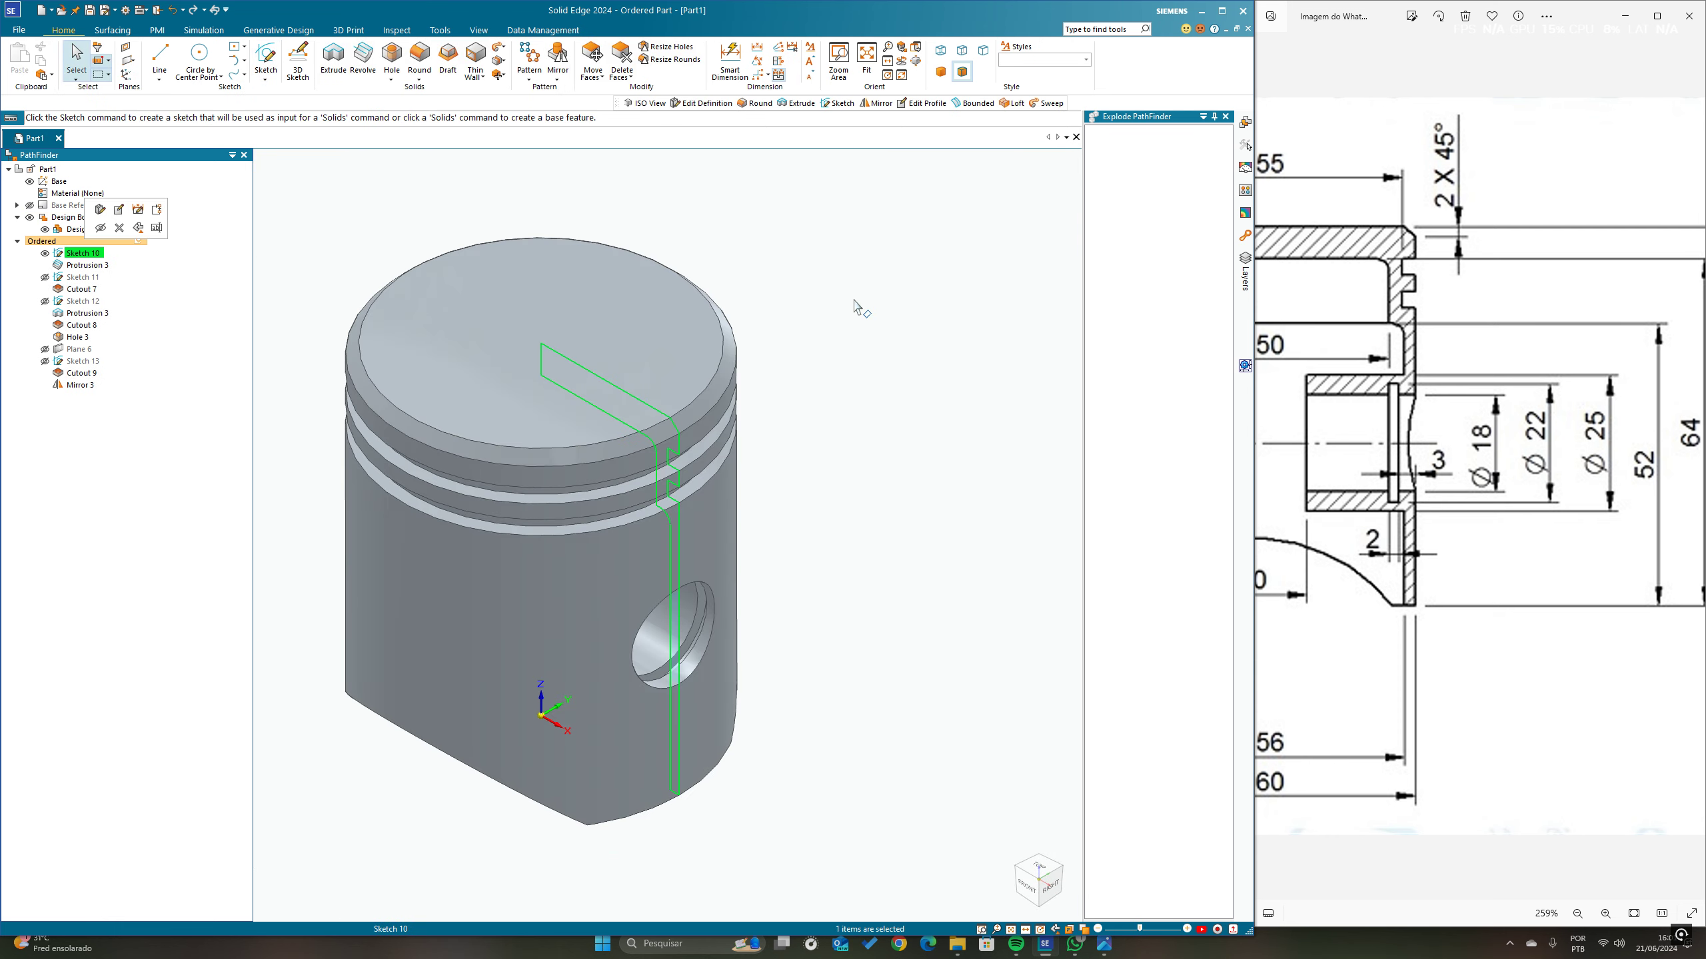
Step: Hide the revolve profile sketch and check the full section view in the reference drawing
middle_click_drag(765, 487, 907, 443, "shift")
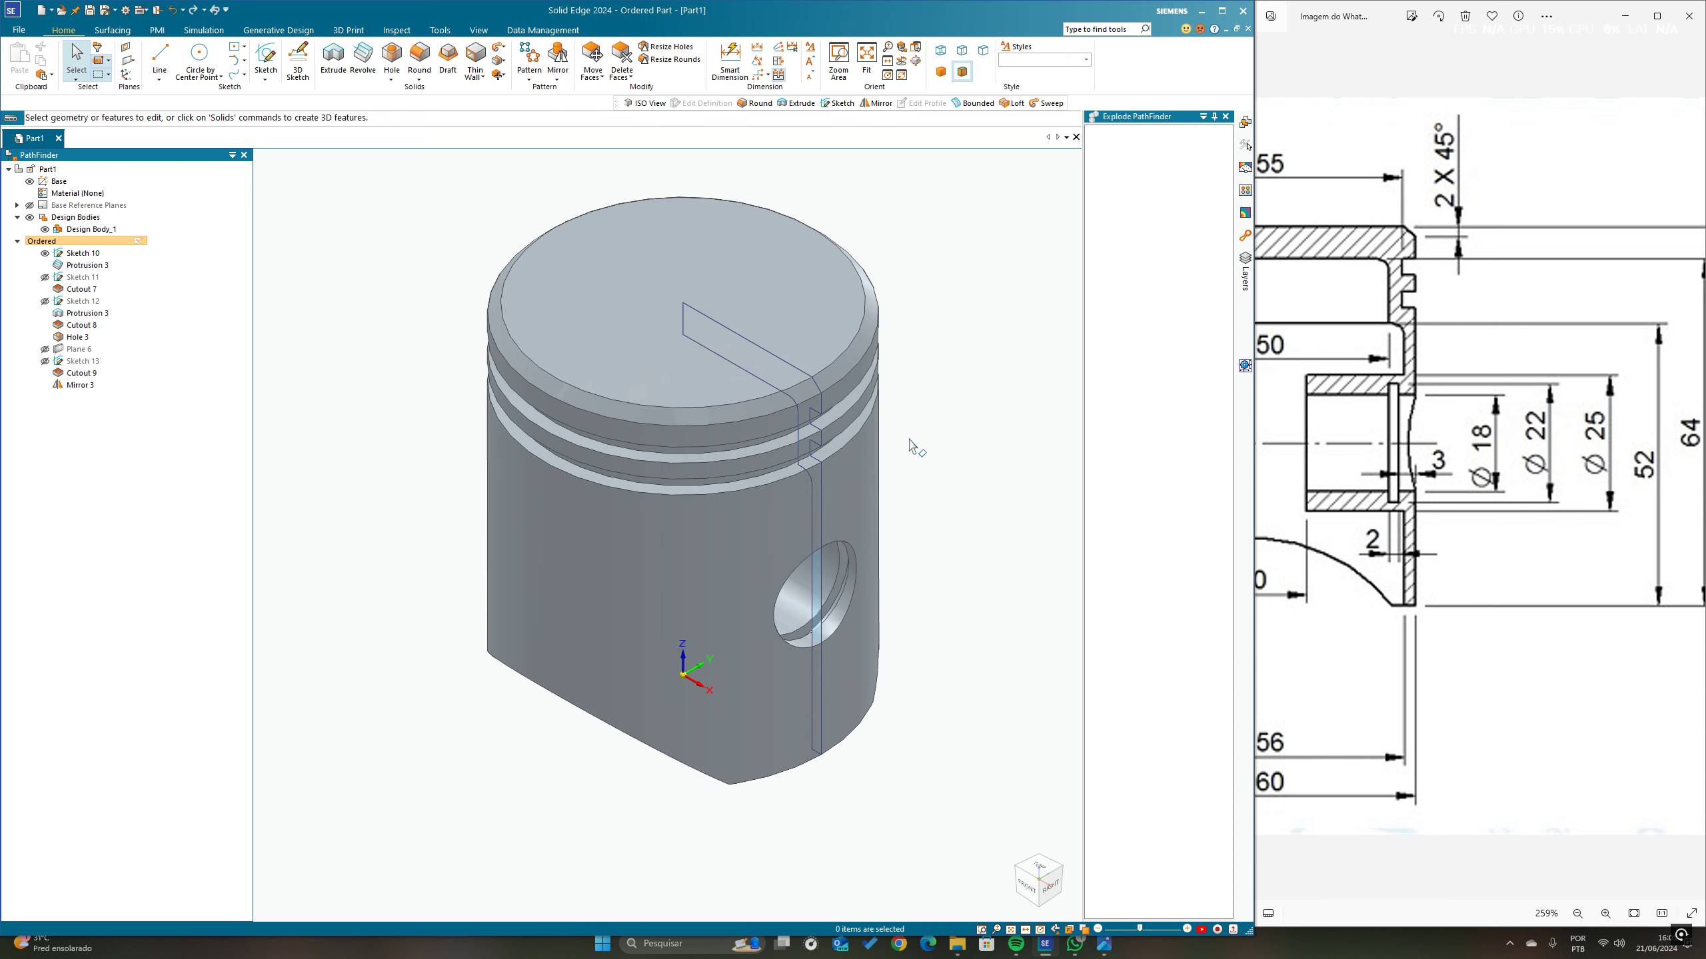
left_click(44, 254)
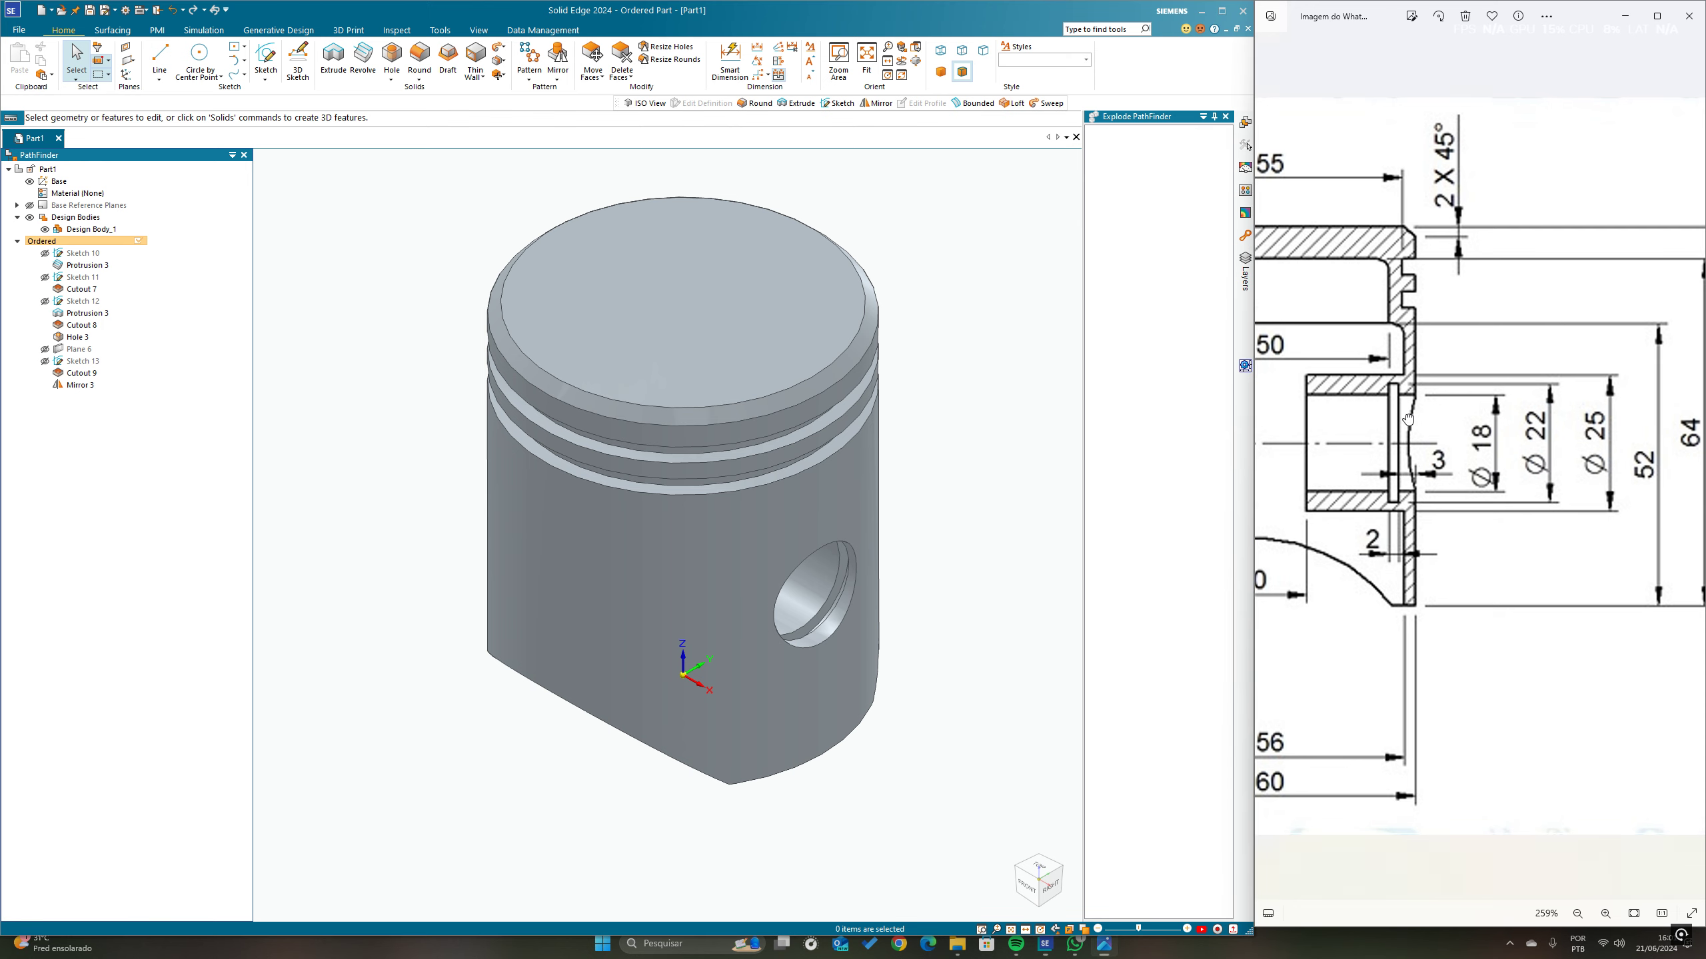
mouse_move(1343, 424)
left_mouse_down()
mouse_move(1700, 415)
mouse_move(1622, 413)
left_mouse_up()
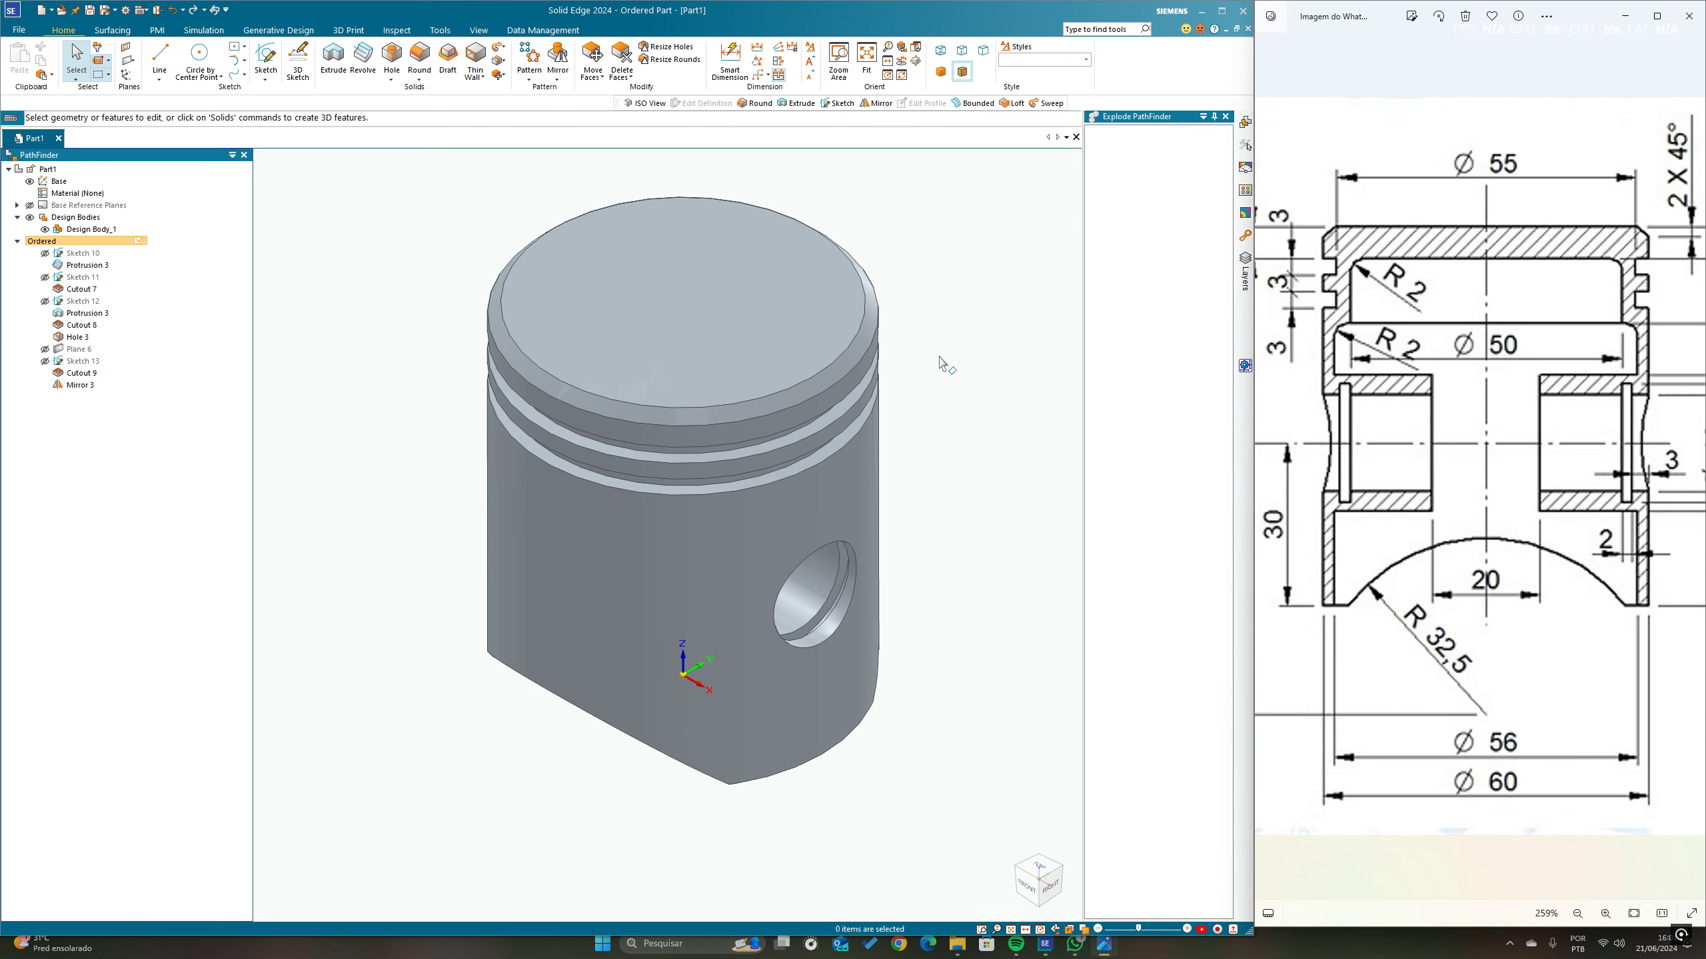
left_click_drag(1409, 401, 1448, 403)
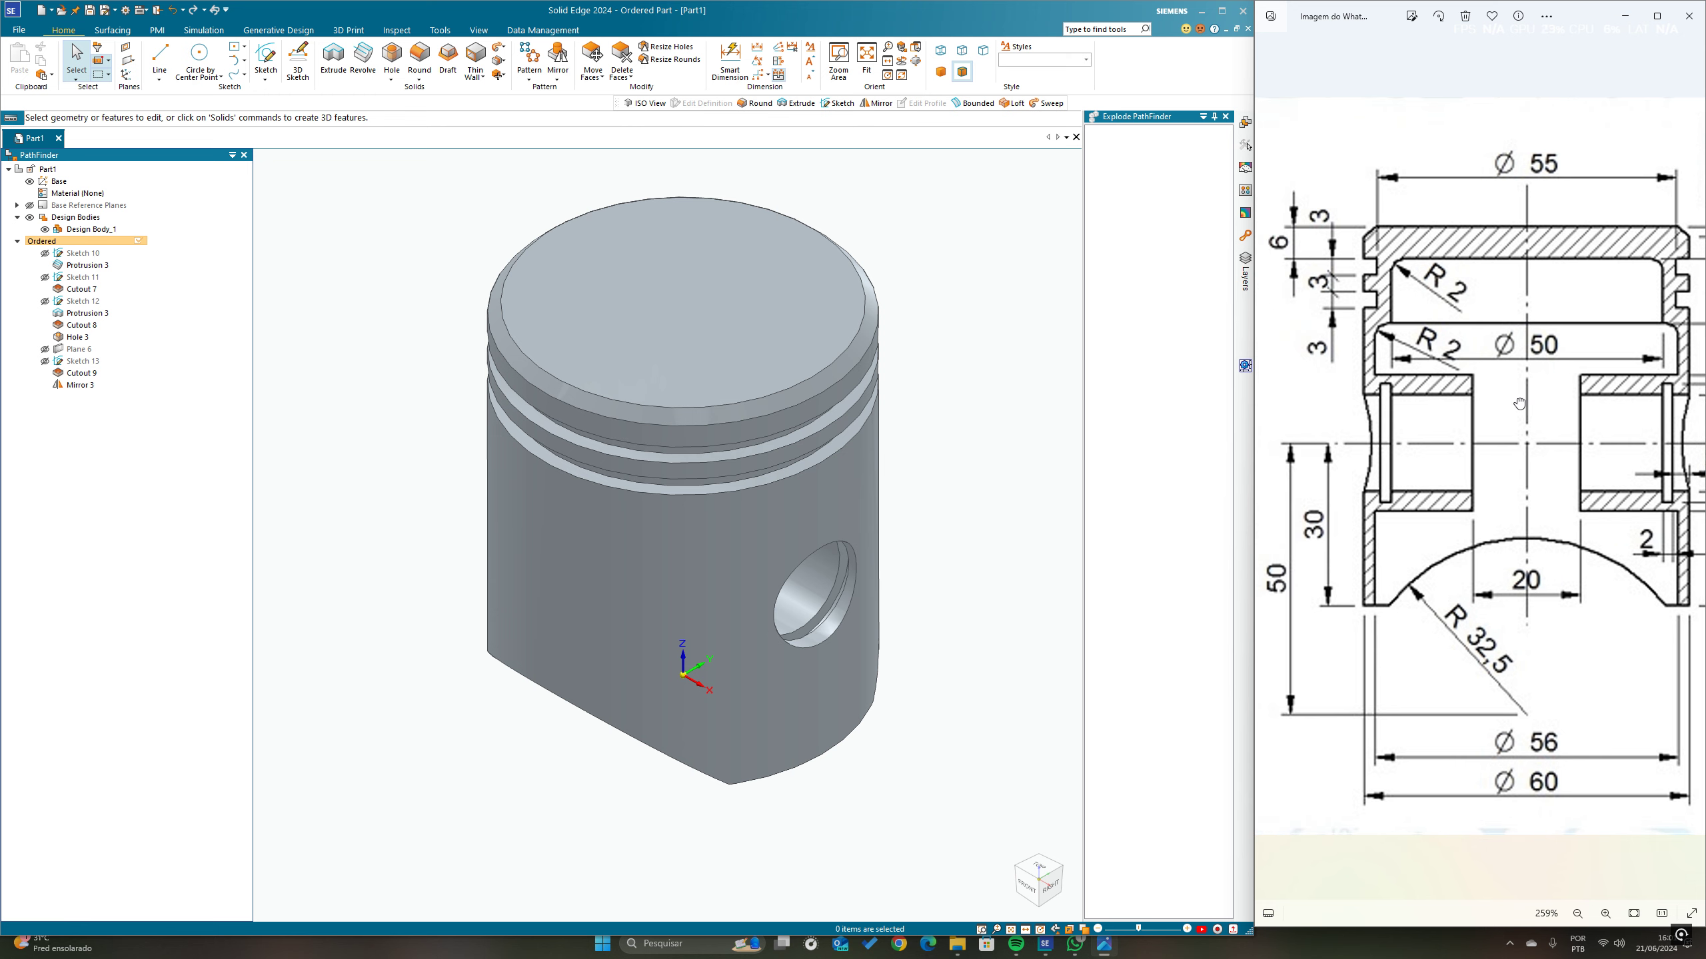